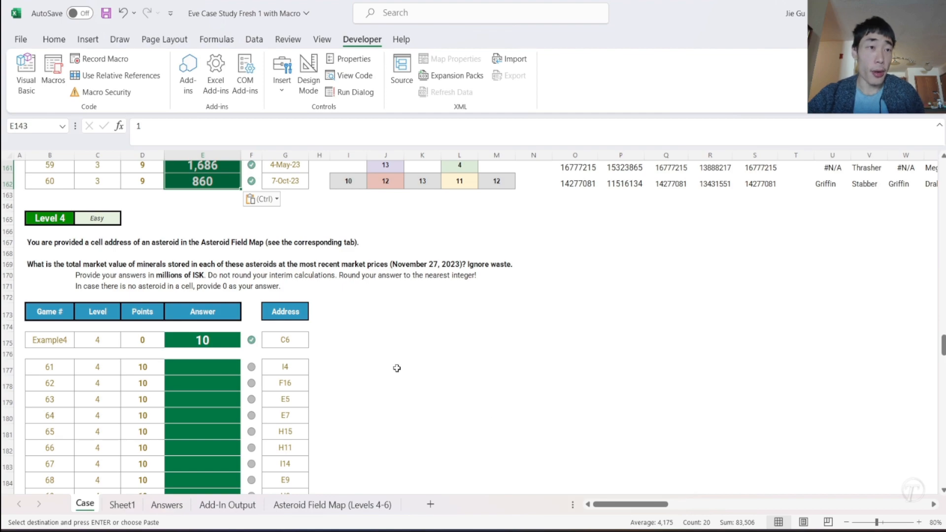
- Examine the Level 4 question and its example address C6, and look up that cell on the Asteroid Field Map
scroll(251, 283, "up", 6)
scroll(250, 280, "up", 8)
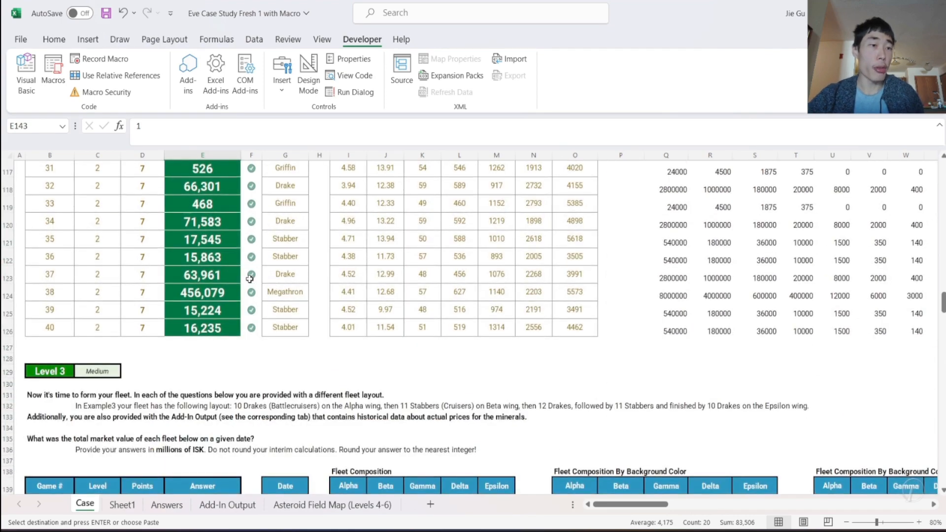
scroll(250, 279, "down", 10)
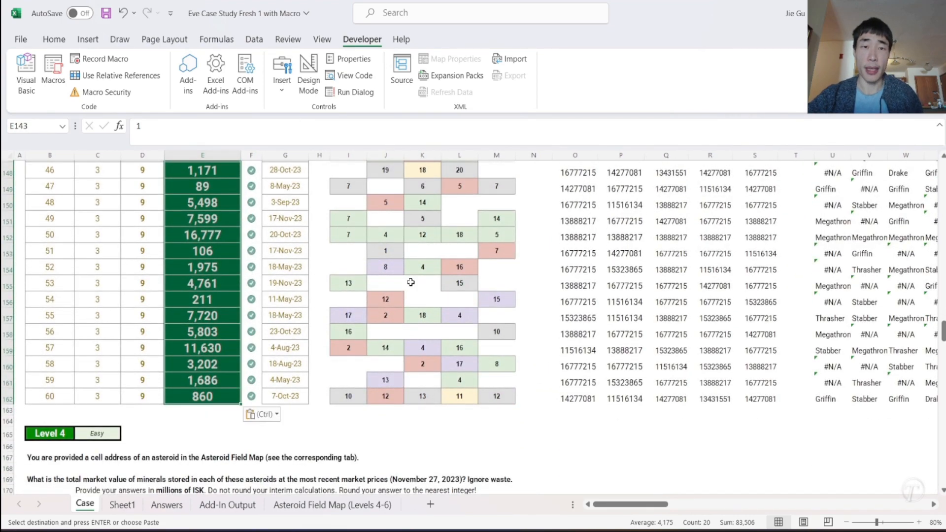
scroll(411, 282, "down", 5)
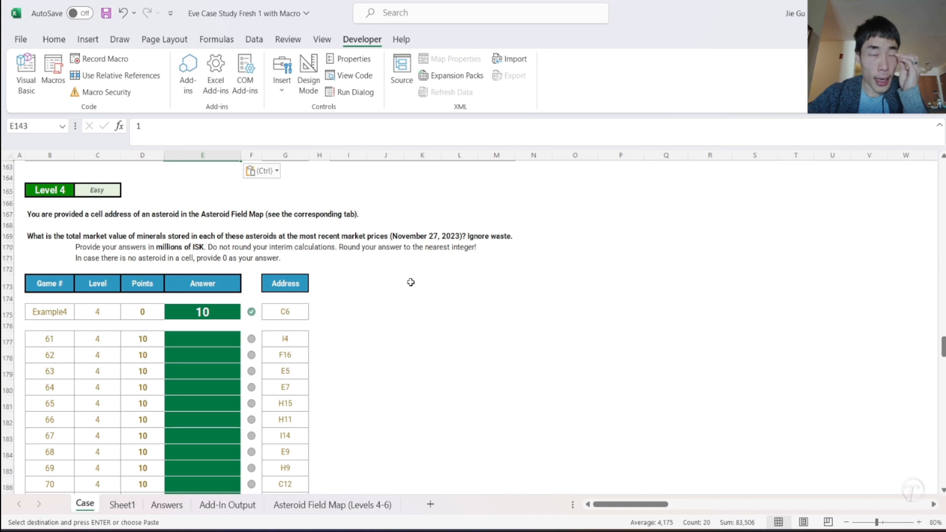
left_click(297, 315)
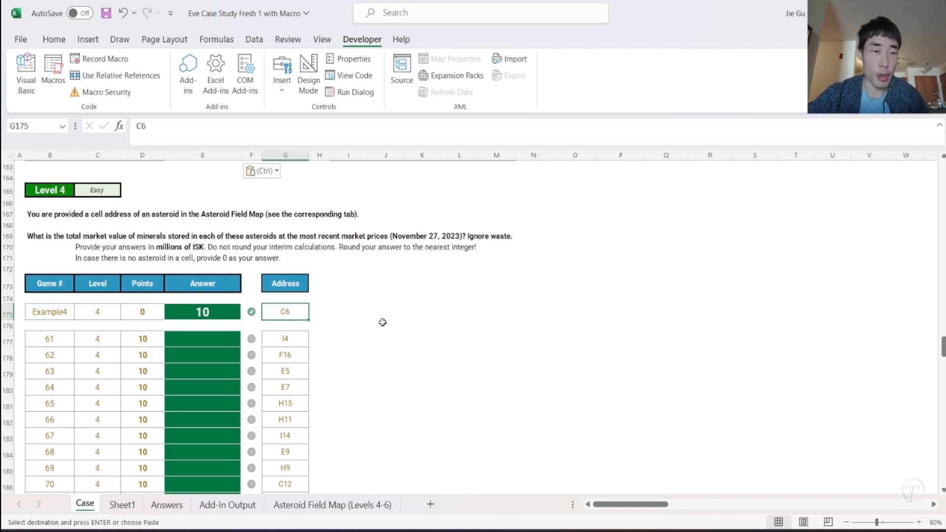
scroll(385, 323, "down", 1)
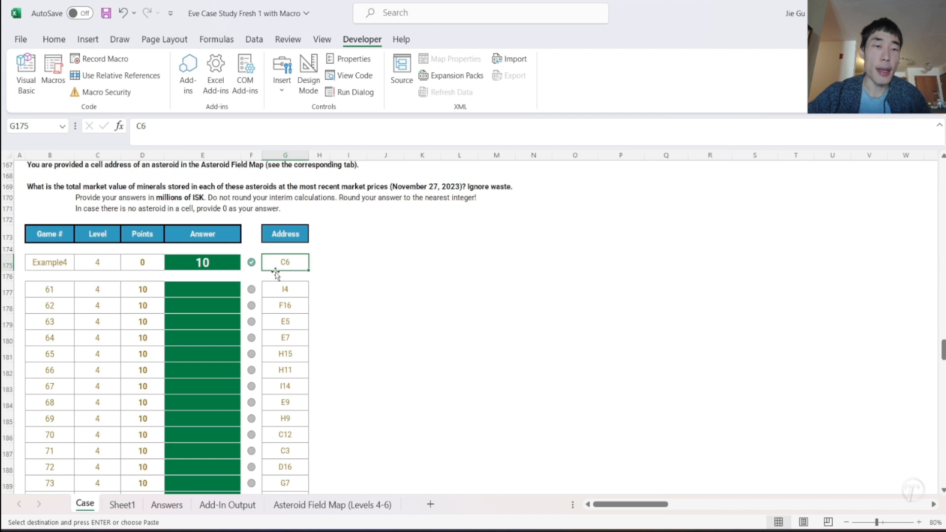
left_click(337, 507)
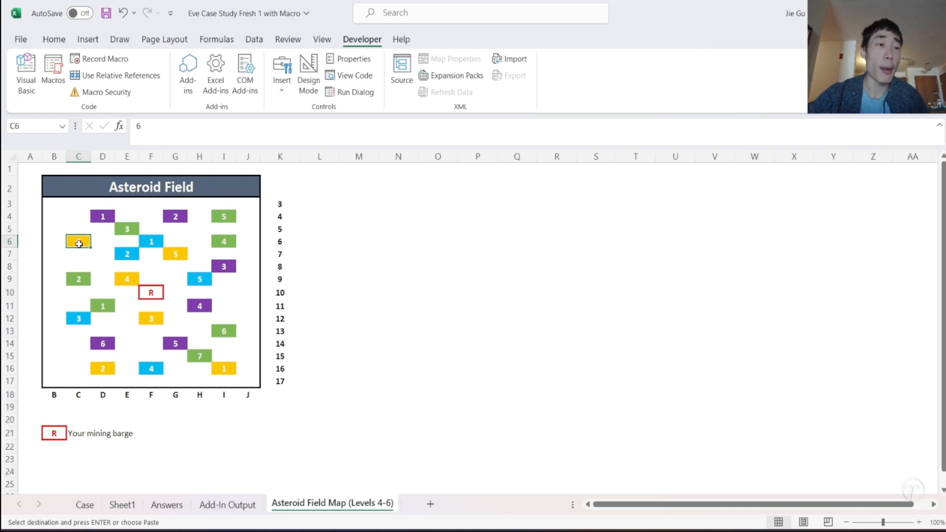
left_click(84, 503)
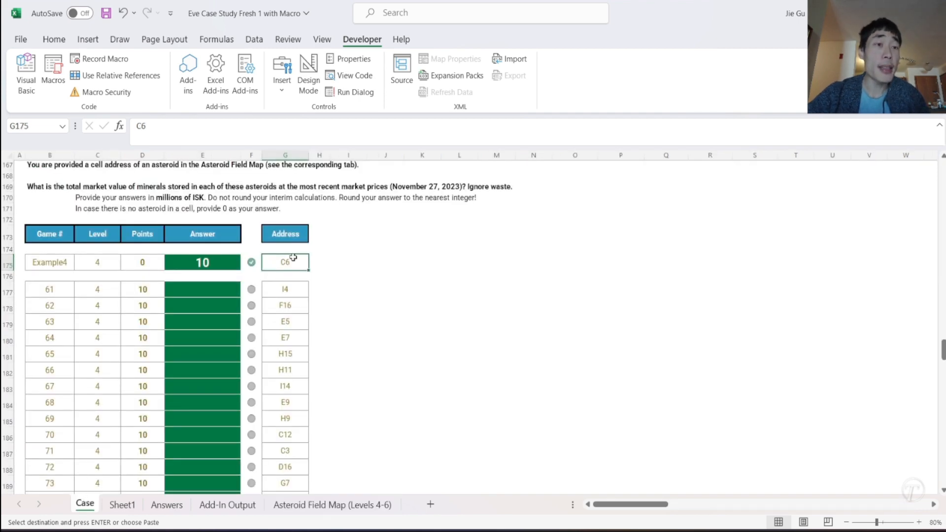
- Copy the Main Asteroid Types table with its headers (B39:O43) from the Case sheet and paste it as values at L1 on Sheet1
scroll(293, 257, "up", 20)
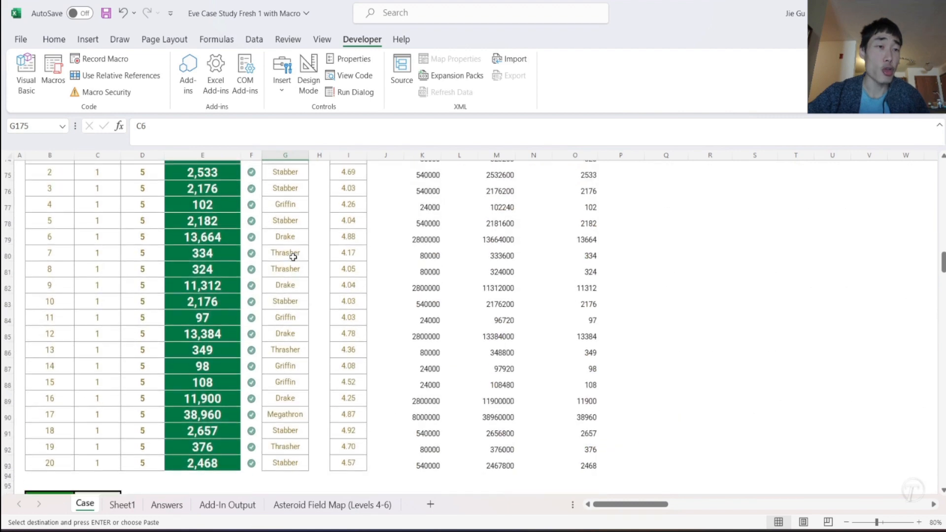
scroll(293, 257, "up", 5)
left_click(190, 352)
left_click_drag(189, 352, 562, 410)
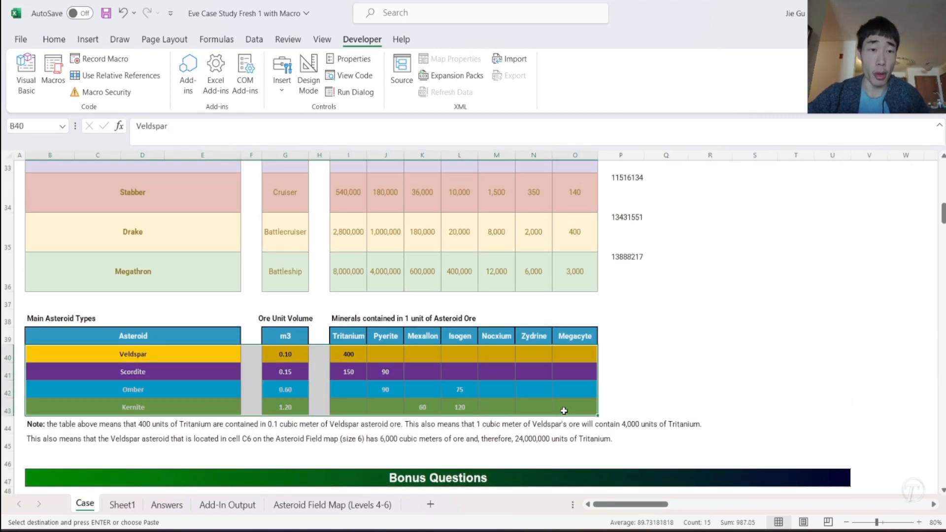
left_click_drag(197, 337, 574, 403)
key("ctrl+c")
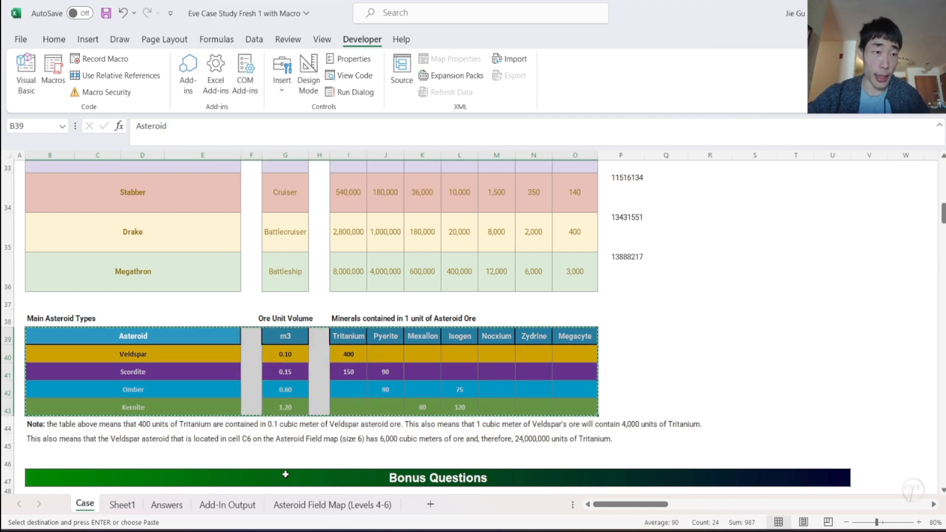
left_click(122, 504)
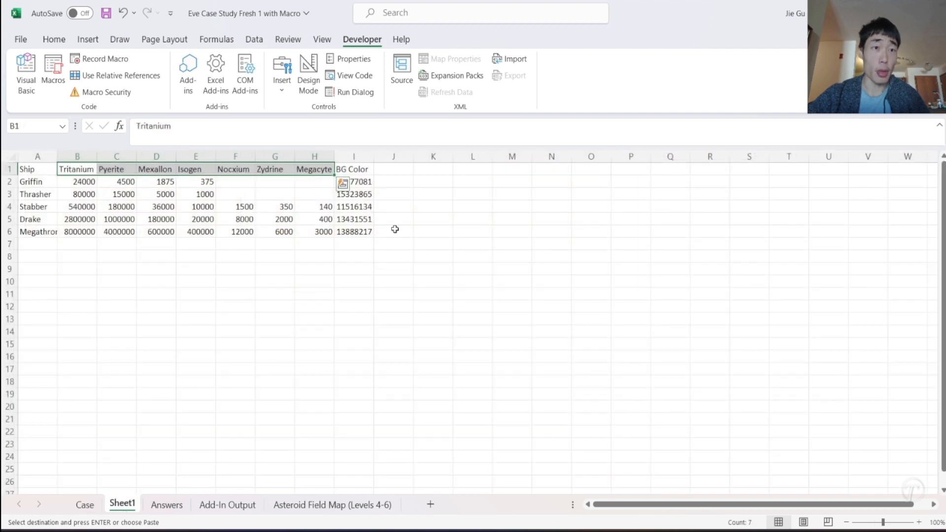
right_click(467, 168)
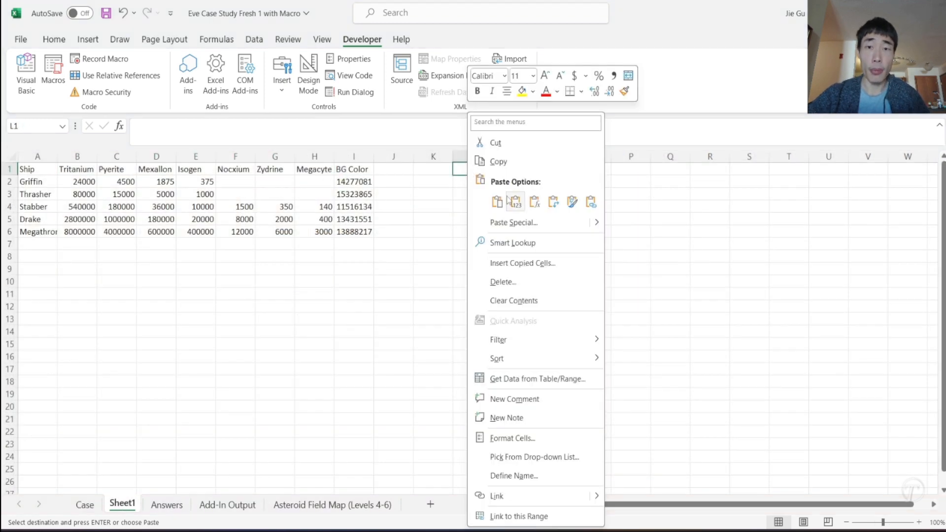
left_click(507, 197)
- Delete the blank columns between Asteroid and m3 and between m3 and Tritanium in the pasted asteroid table
left_click_drag(512, 156, 623, 155)
right_click(623, 157)
left_click(682, 305)
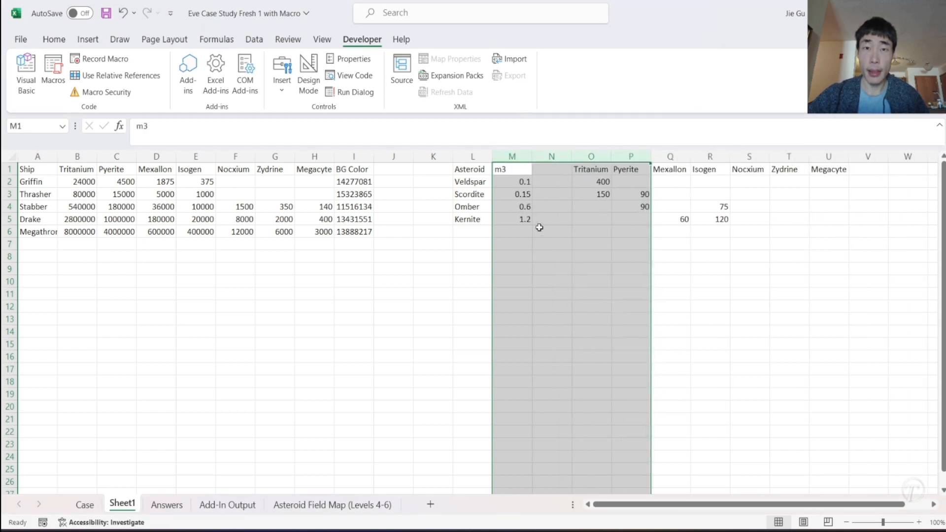
left_click(540, 229)
right_click(551, 156)
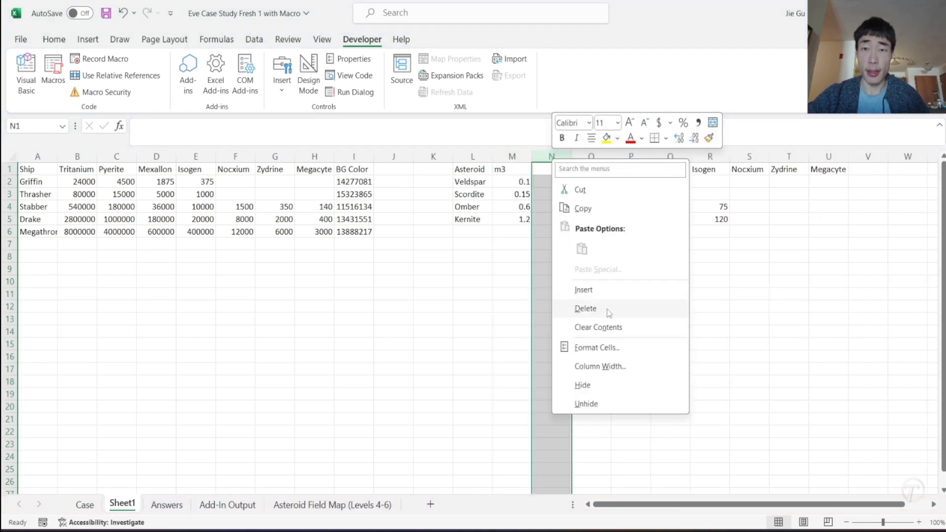
left_click(586, 310)
left_click(554, 307)
scroll(554, 306, "right", 3)
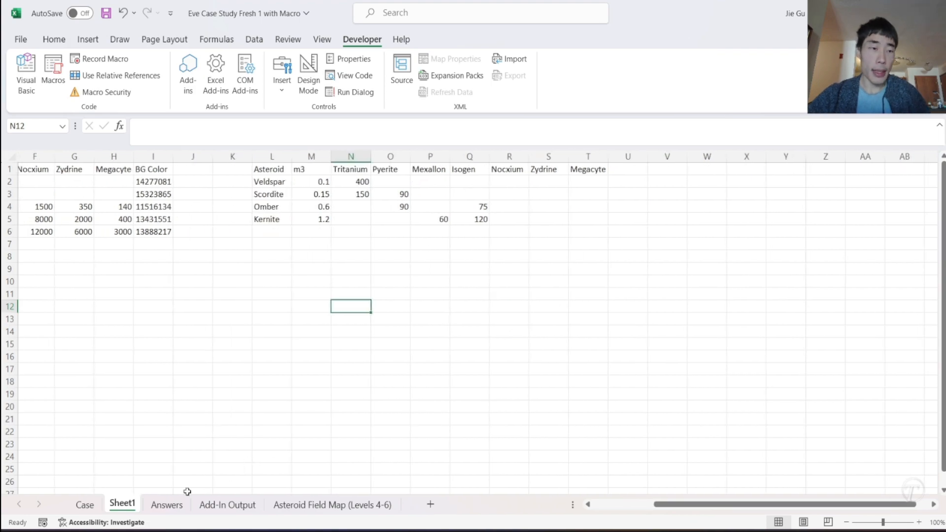
- Review the Level 4 address list on the Case sheet and compare example address C6 with the Asteroid Field Map
left_click(84, 504)
scroll(363, 407, "down", 20)
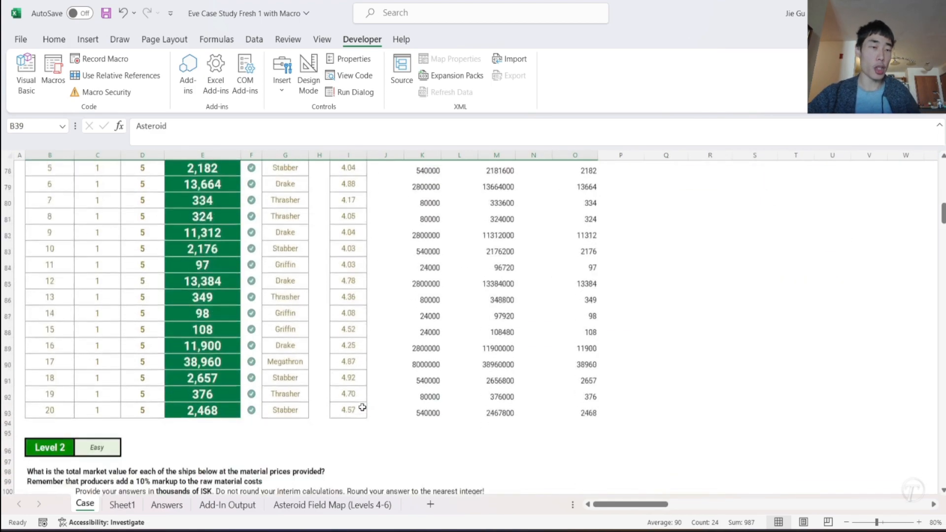
scroll(362, 407, "down", 11)
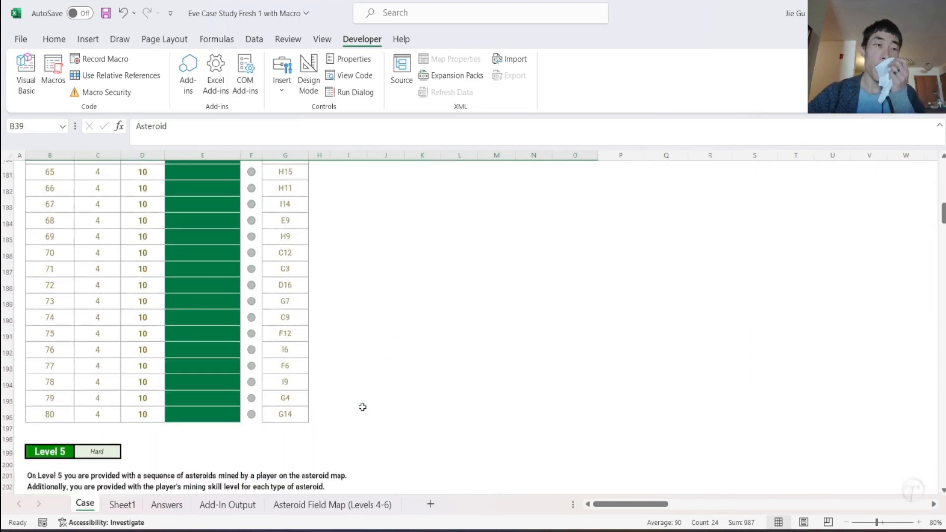
scroll(362, 407, "up", 4)
scroll(362, 407, "up", 1)
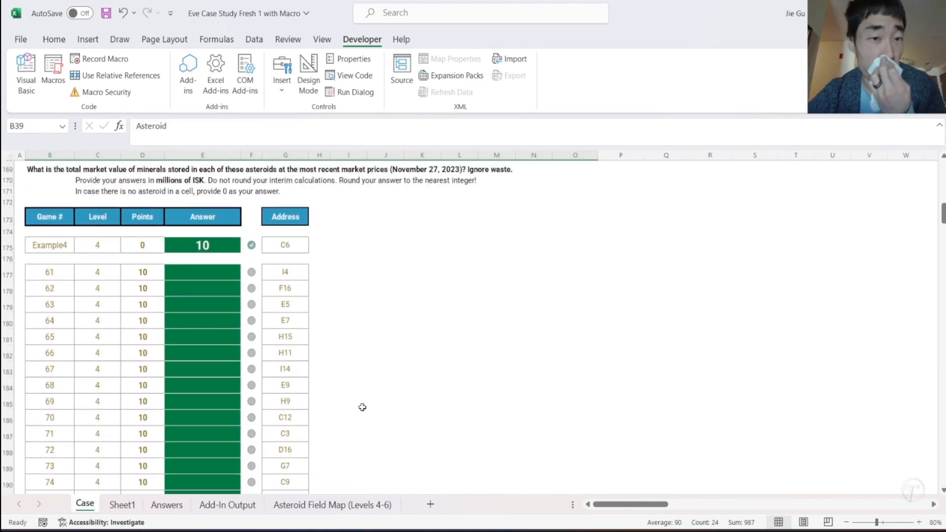
left_click(302, 246)
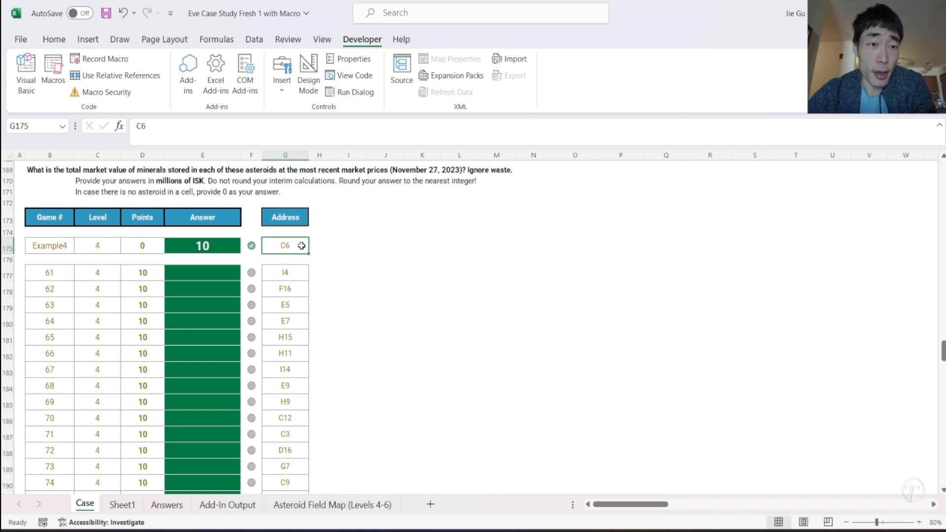
left_click(291, 507)
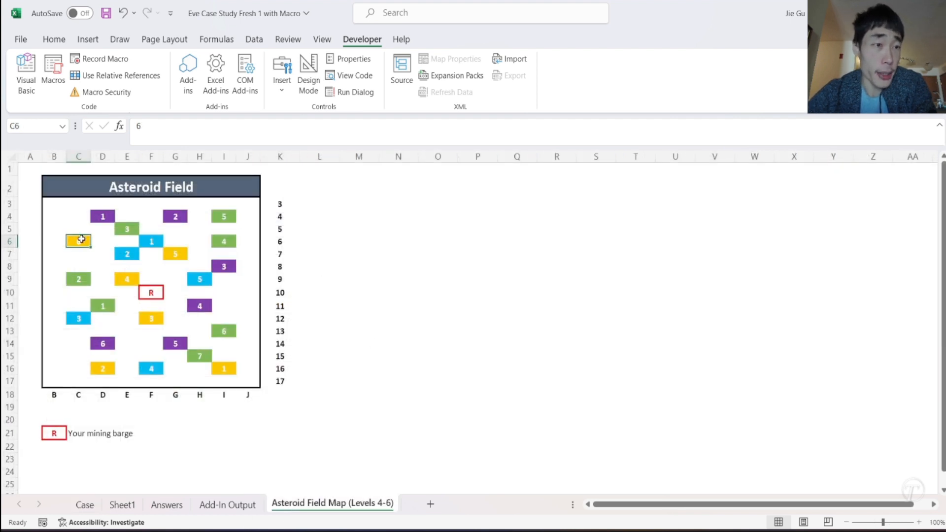
left_click(85, 504)
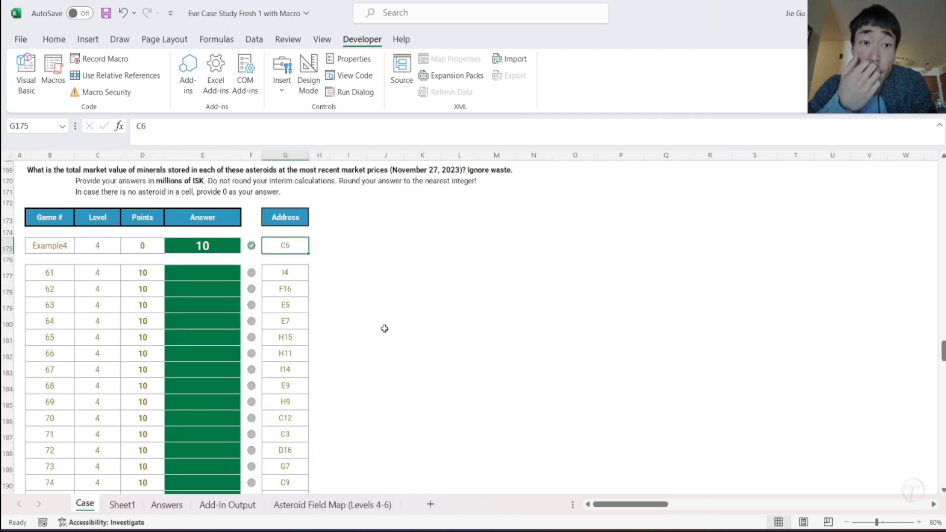
- Add the header "BG Color" in P39, beside the Megacyte column of the Main Asteroid Types table on the Case sheet
scroll(384, 328, "up", 19)
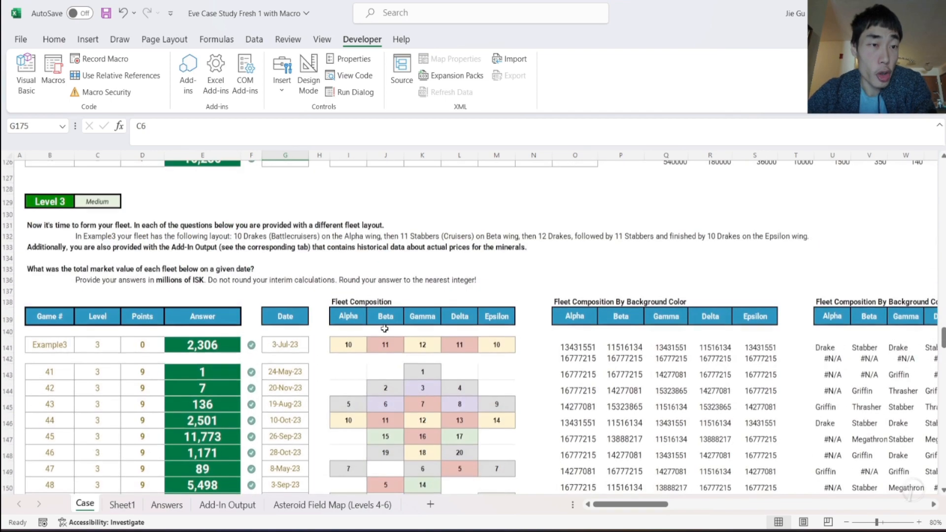
scroll(384, 328, "up", 14)
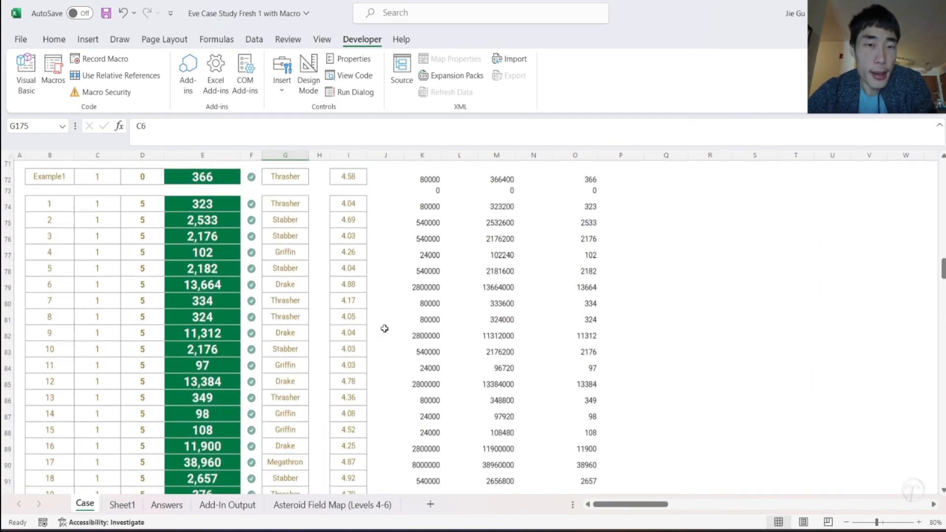
scroll(384, 329, "up", 12)
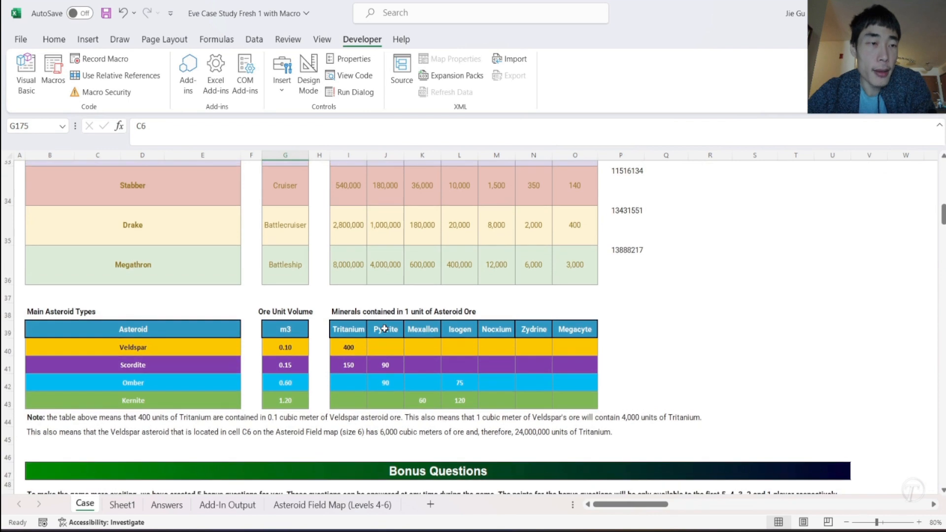
scroll(625, 240, "up", 1)
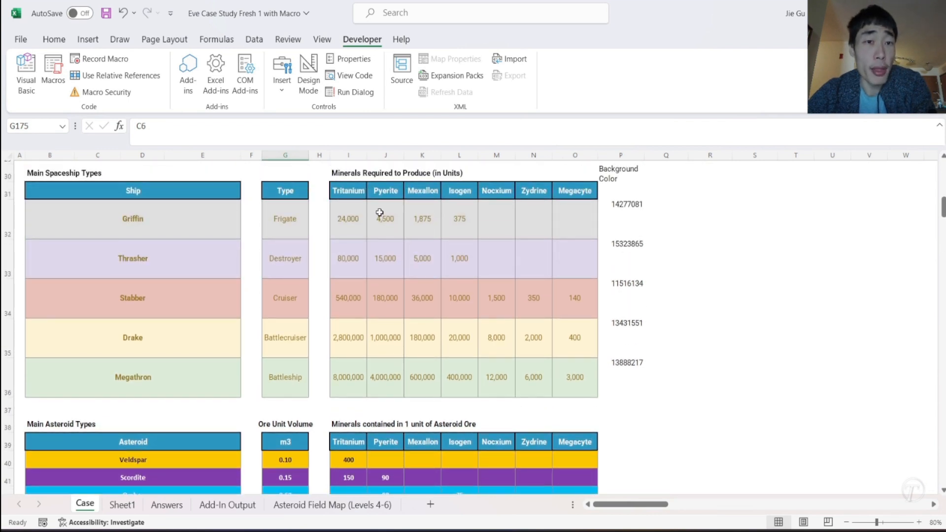
scroll(587, 397, "down", 1)
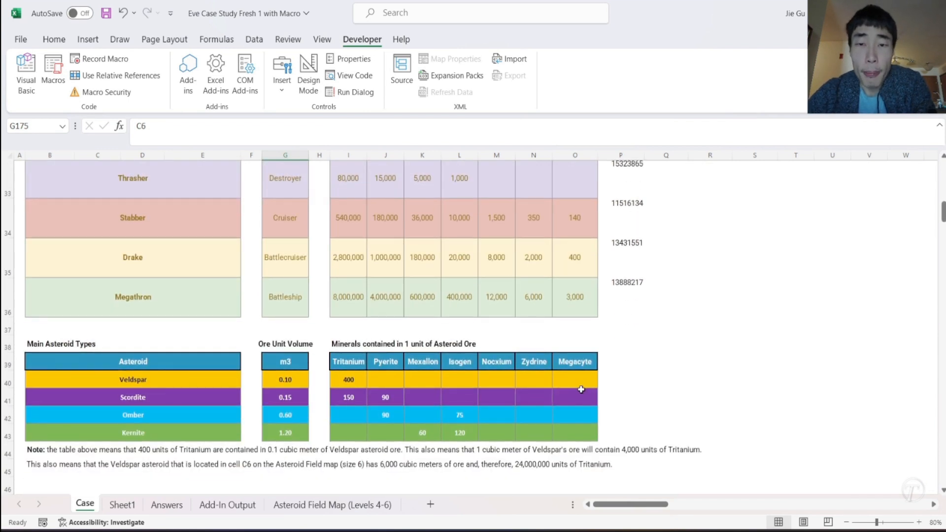
left_click(625, 364)
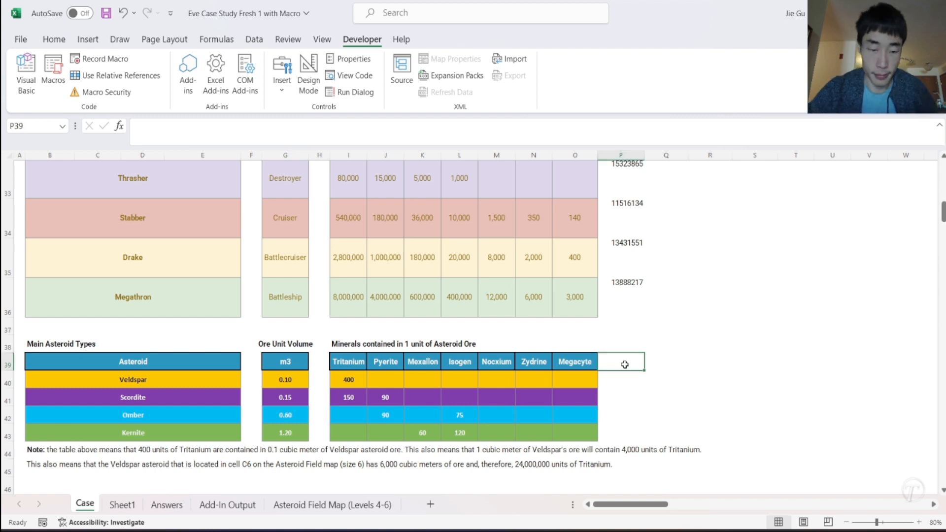
type("BG Color")
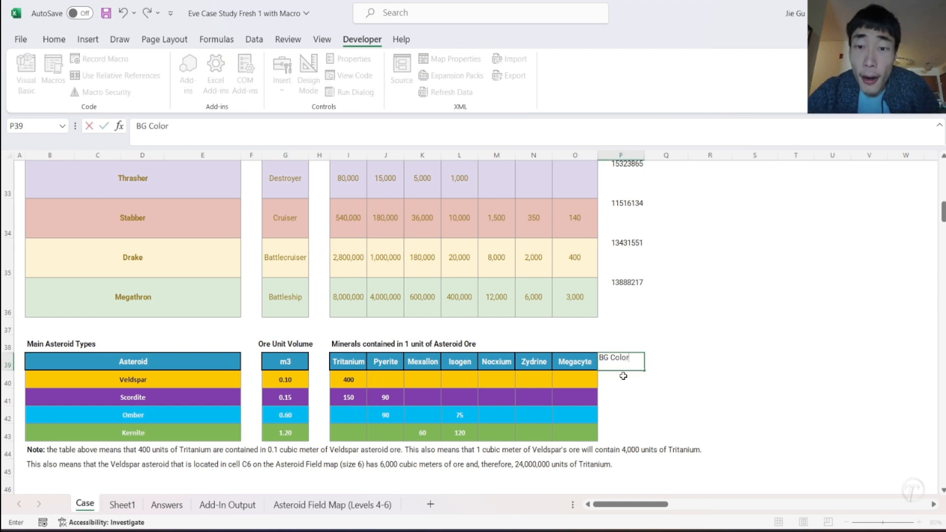
left_click(623, 376)
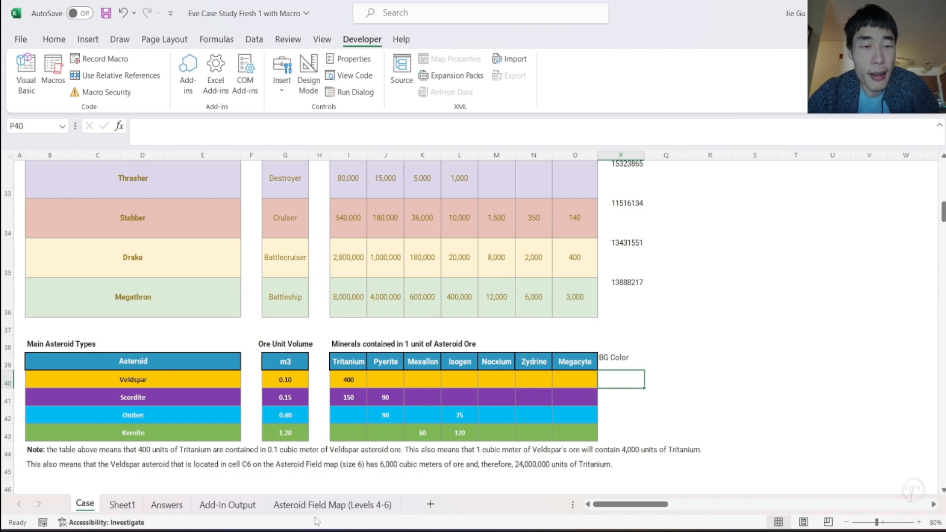
- Examine the Level 5 instructions, mining skills and mining sequence addresses on the Case sheet
scroll(180, 418, "down", 20)
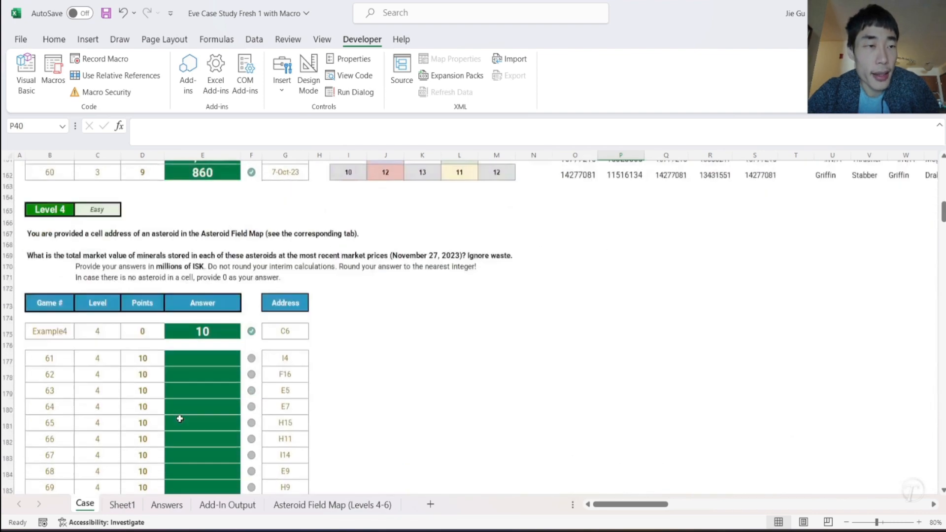
scroll(180, 418, "down", 2)
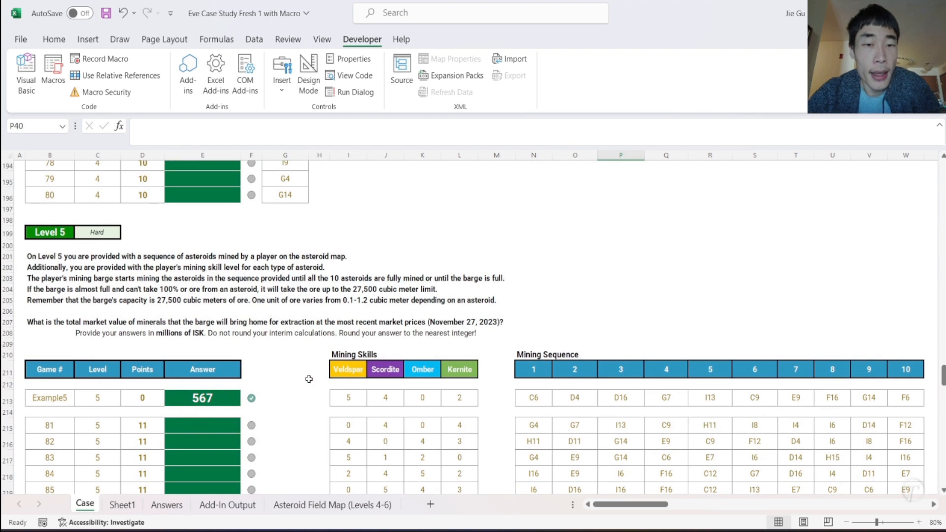
left_click(523, 404)
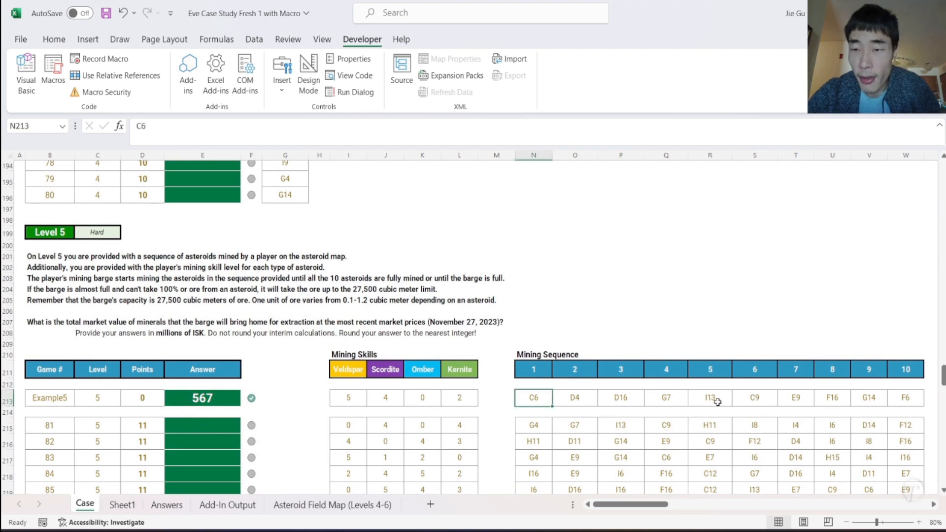
scroll(892, 402, "down", 8)
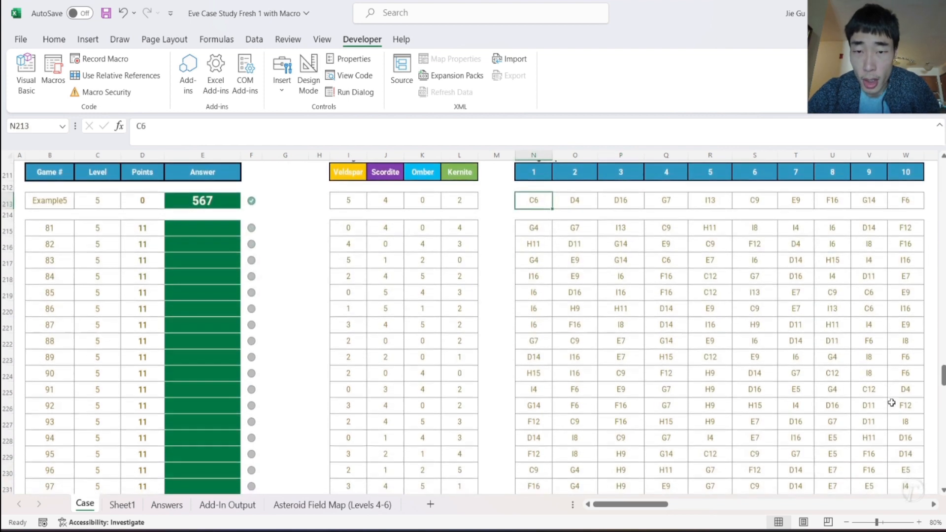
scroll(891, 403, "up", 7)
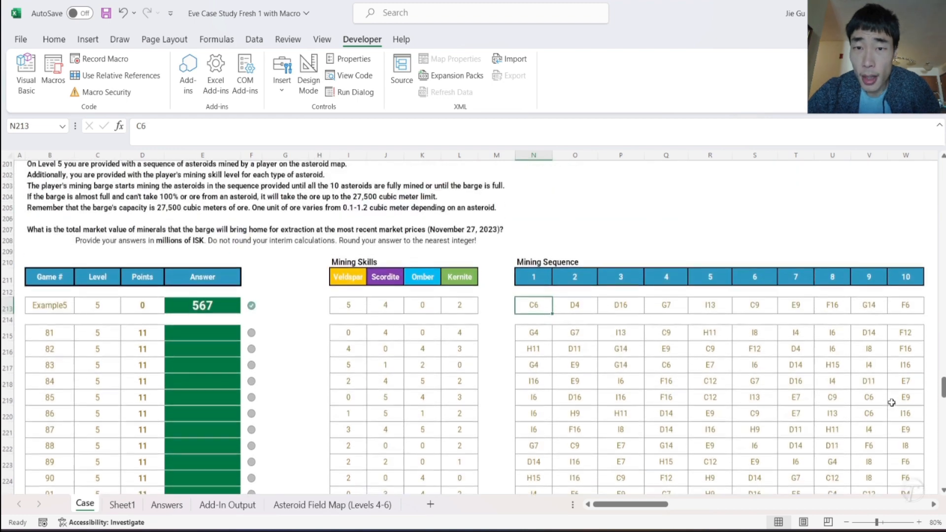
scroll(892, 402, "up", 1)
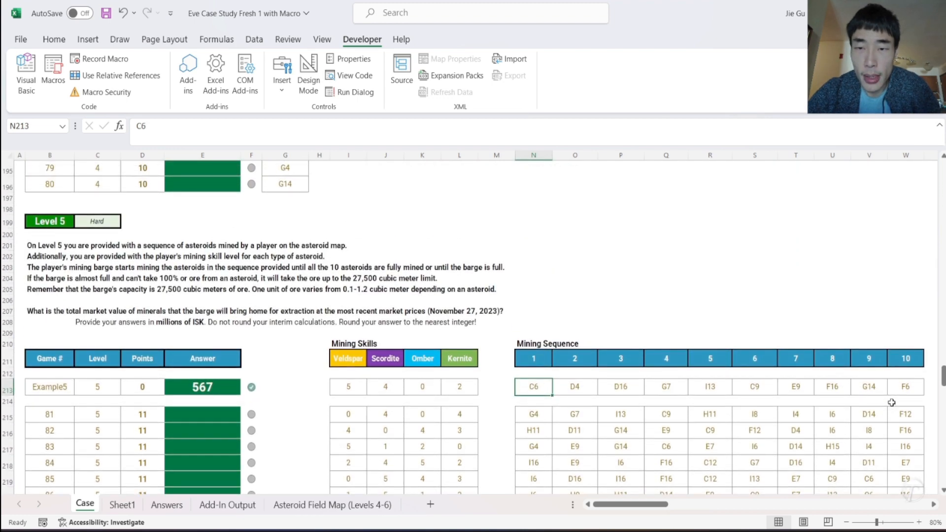
- Switch to the VBA editor and set the Shipcolor macro's row loop to run from 40 to 43
scroll(891, 403, "up", 5)
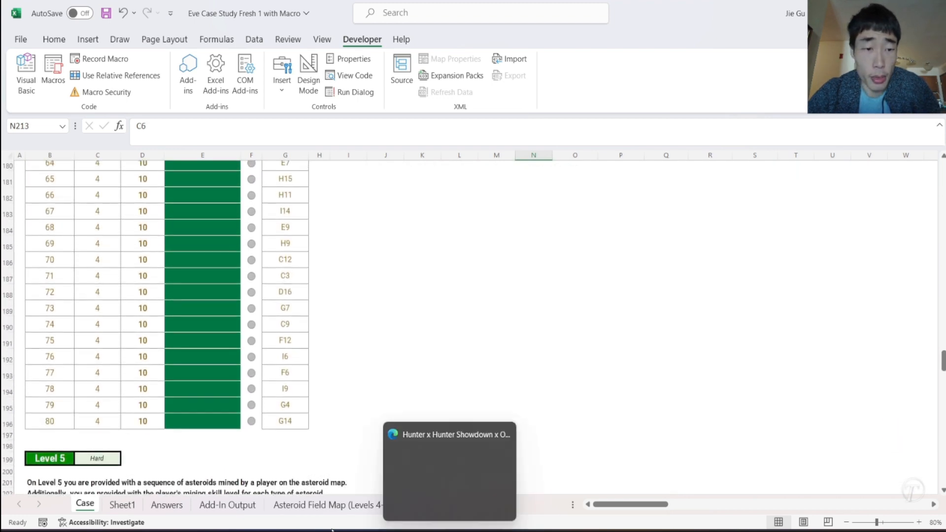
left_click(289, 508)
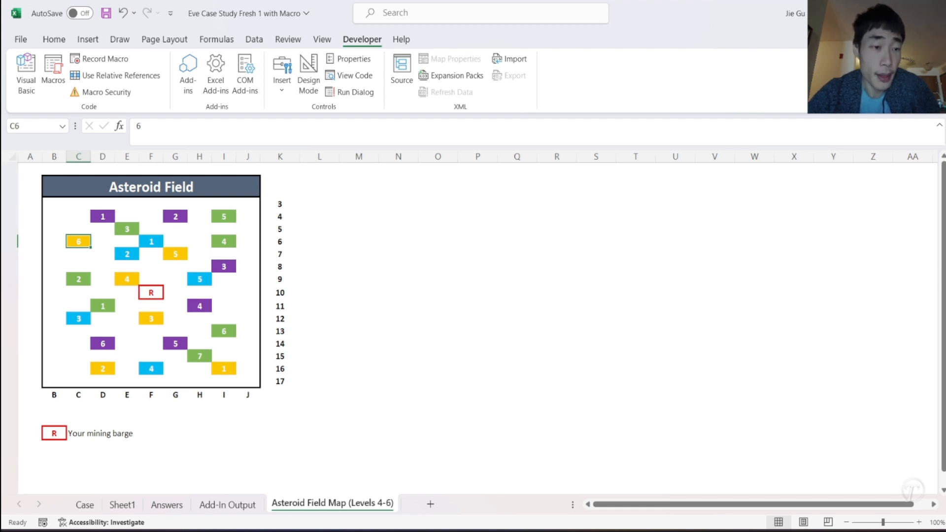
left_click(85, 504)
scroll(225, 417, "up", 20)
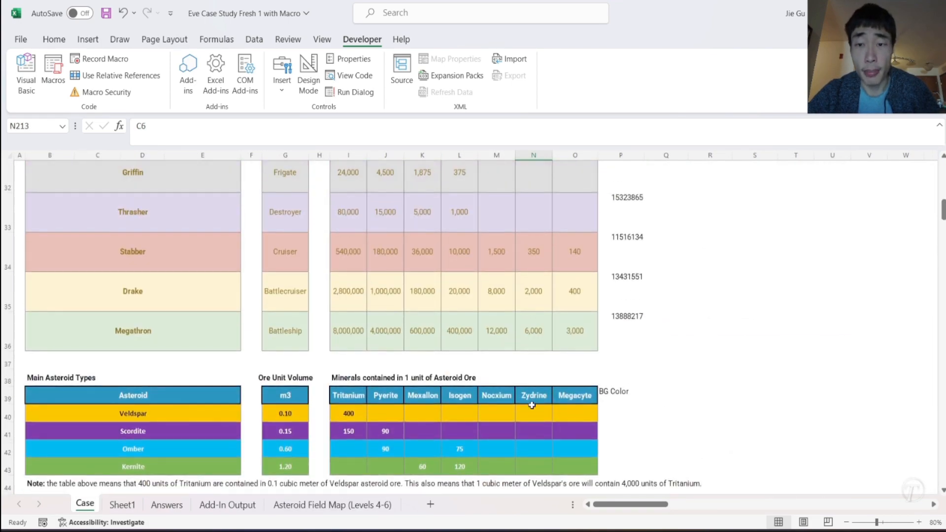
scroll(610, 316, "down", 2)
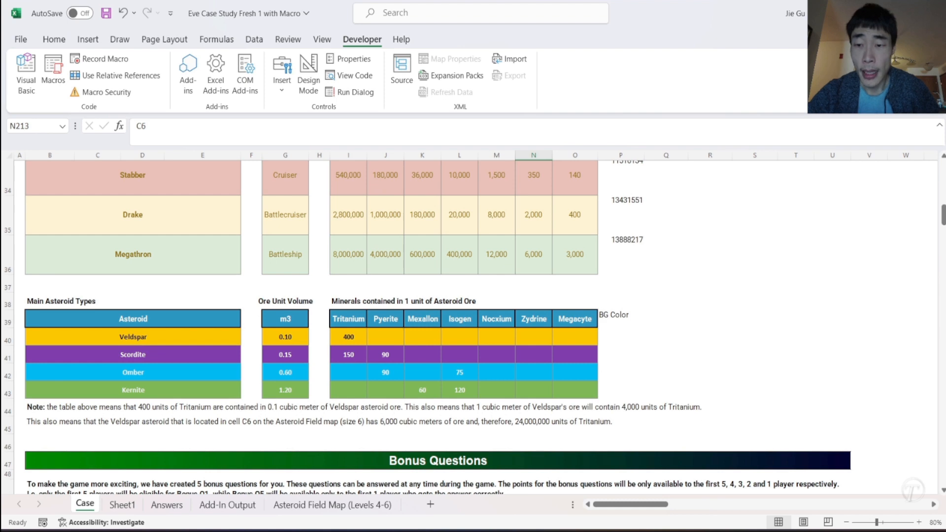
mouse_move(776, 496)
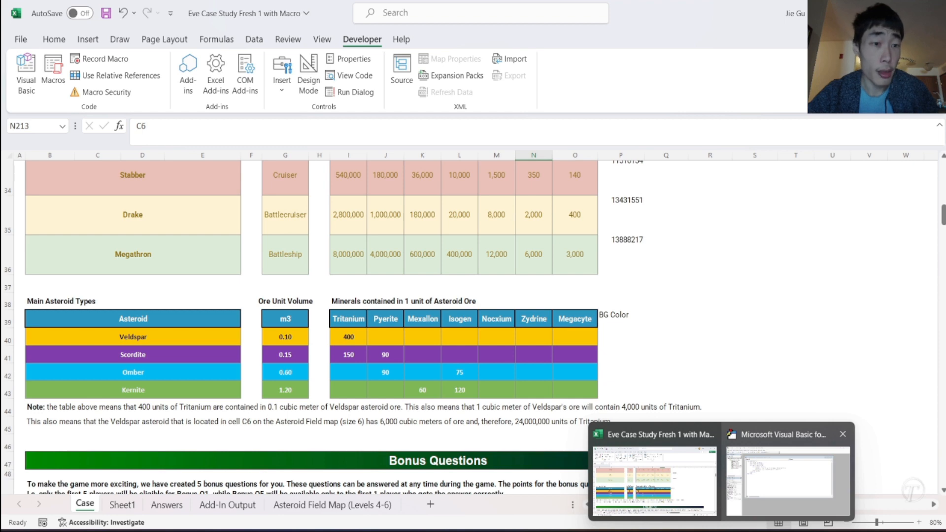
left_click(793, 490)
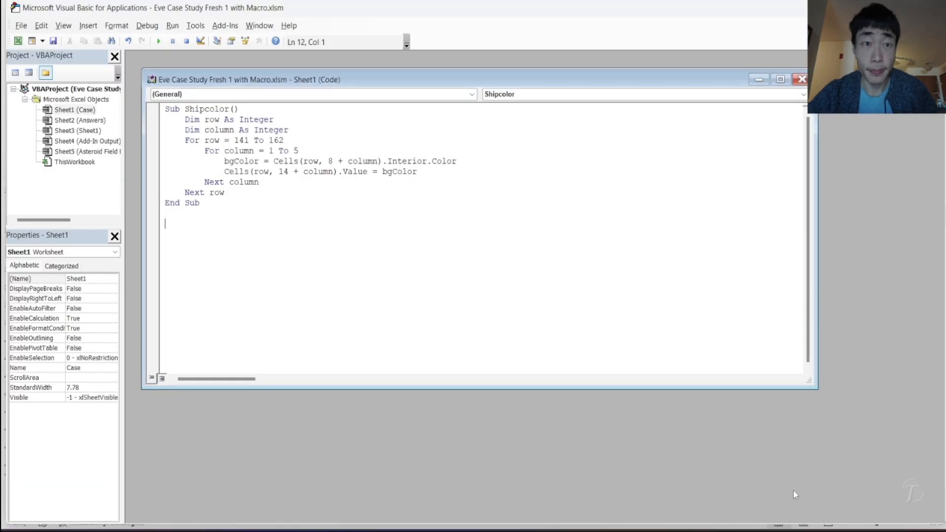
left_click_drag(235, 141, 244, 141)
type("40")
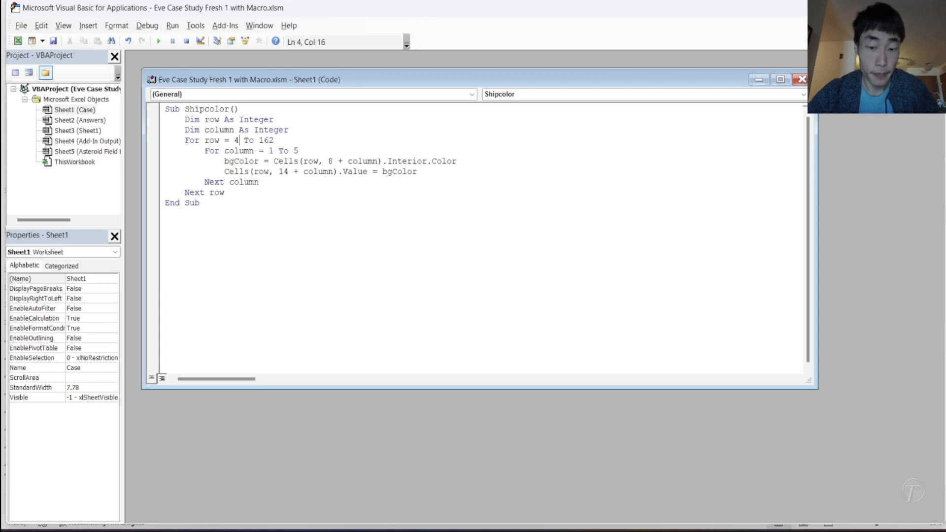
left_click_drag(265, 141, 280, 141)
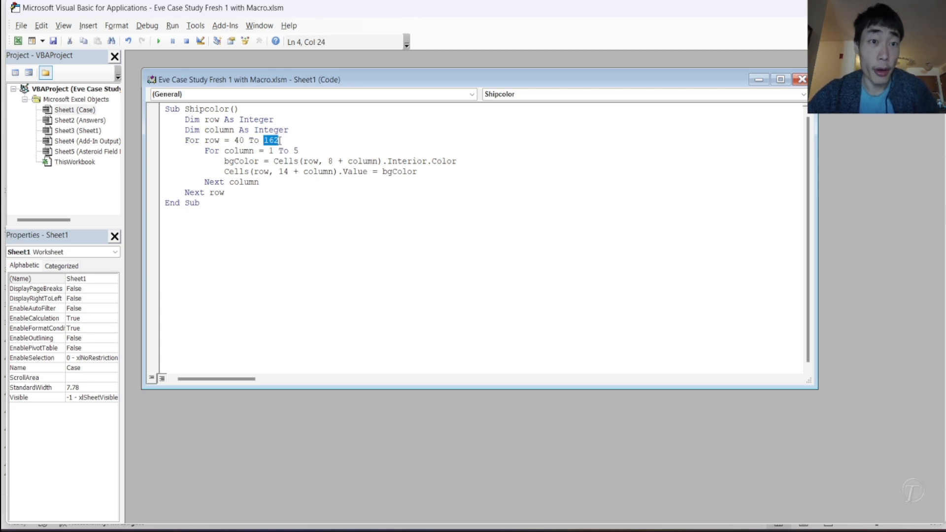
type("43")
- Remove the For column and Next column lines from the Shipcolor macro and outdent the two bgColor statements to match the row loop
left_click_drag(204, 153, 166, 150)
key("Delete")
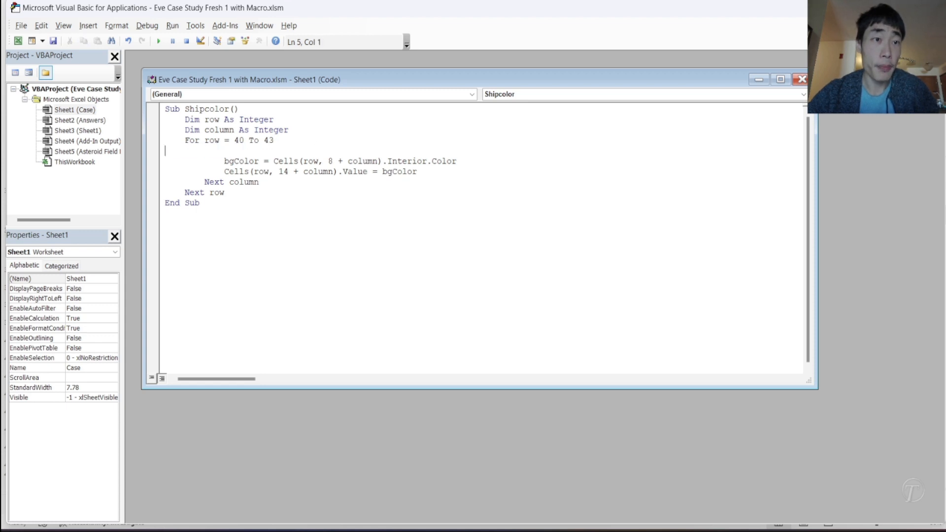
key("BackSpace")
key("BackSpace")
key("BackSpace")
key("BackSpace")
key("BackSpace")
key("BackSpace")
key("BackSpace")
key("BackSpace")
key("BackSpace")
key("Tab")
left_click(225, 159)
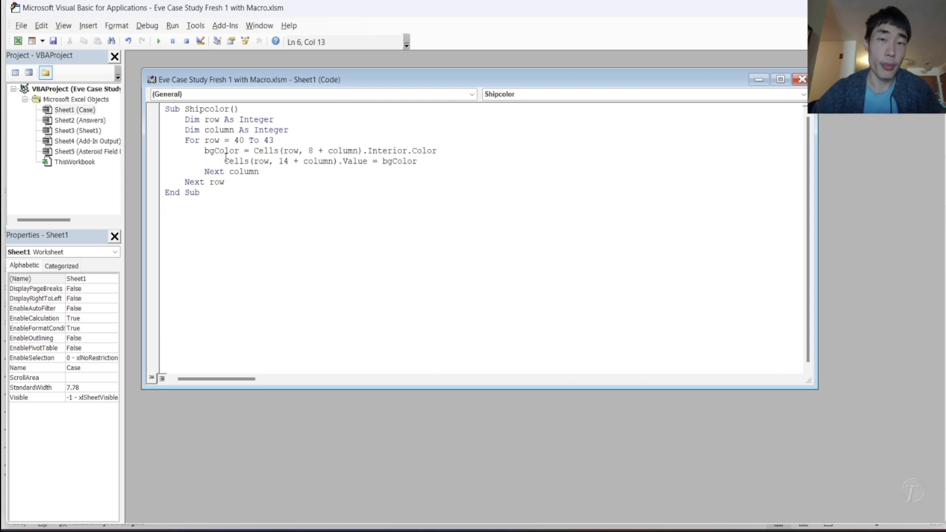
key("BackSpace")
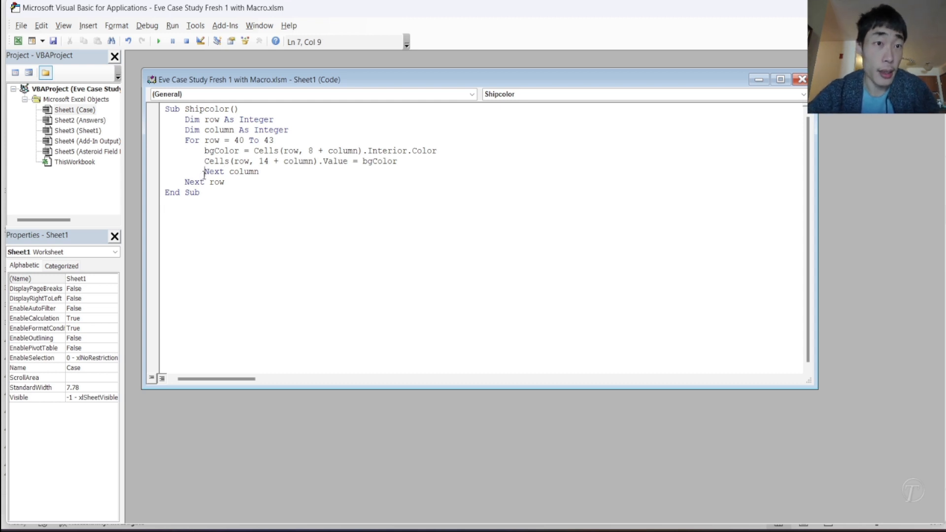
left_click_drag(205, 174, 265, 168)
key("BackSpace")
key("BackSpace")
key("BackSpace")
key("BackSpace")
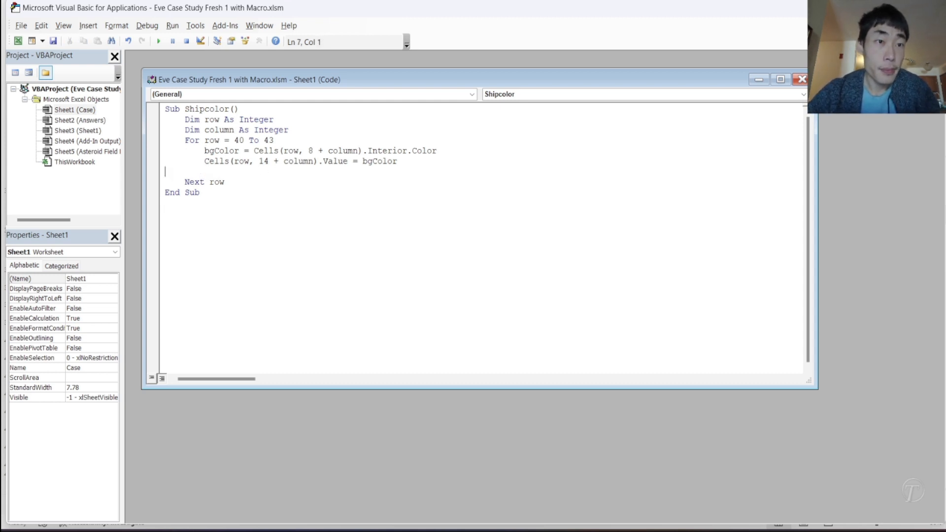
- Change the macro's cell references to read the interior color from column 15 and write bgColor to column 16
mouse_move(699, 511)
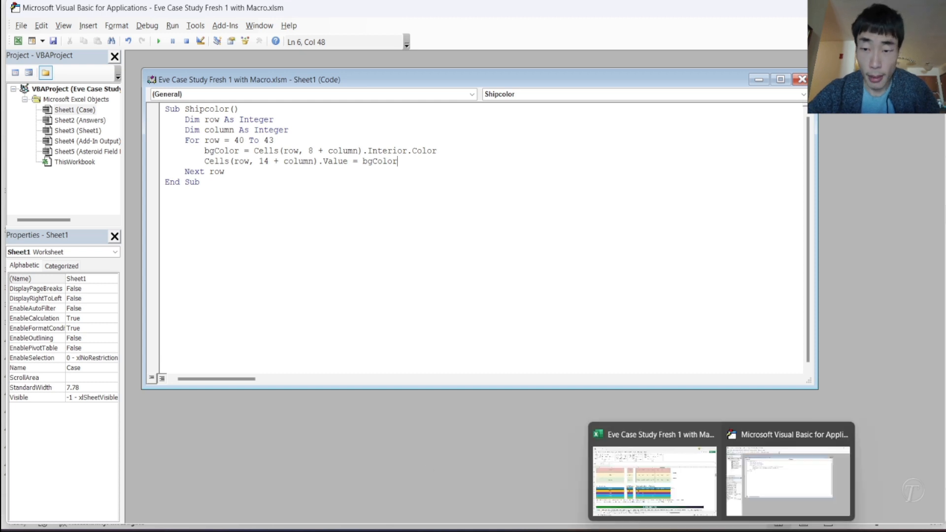
left_click(658, 475)
left_click_drag(588, 330, 7, 337)
left_click(610, 340)
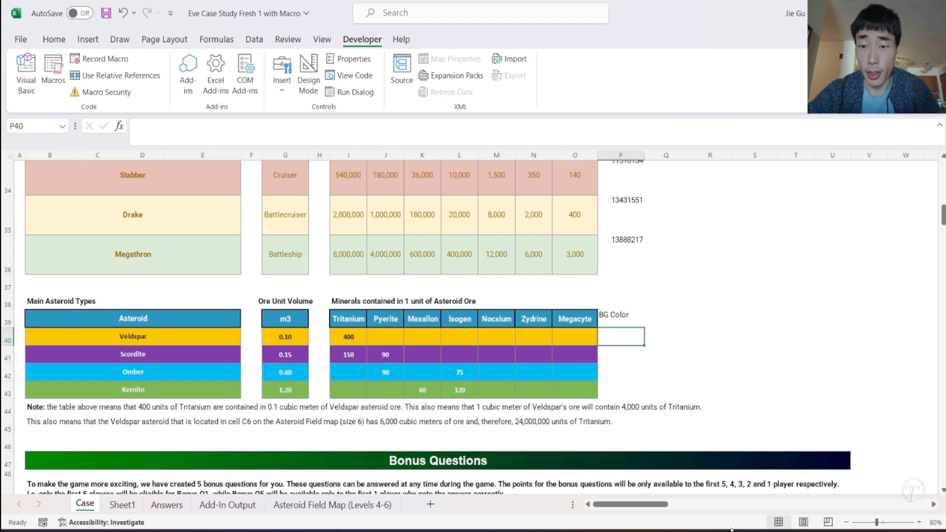
mouse_move(722, 530)
left_click(764, 493)
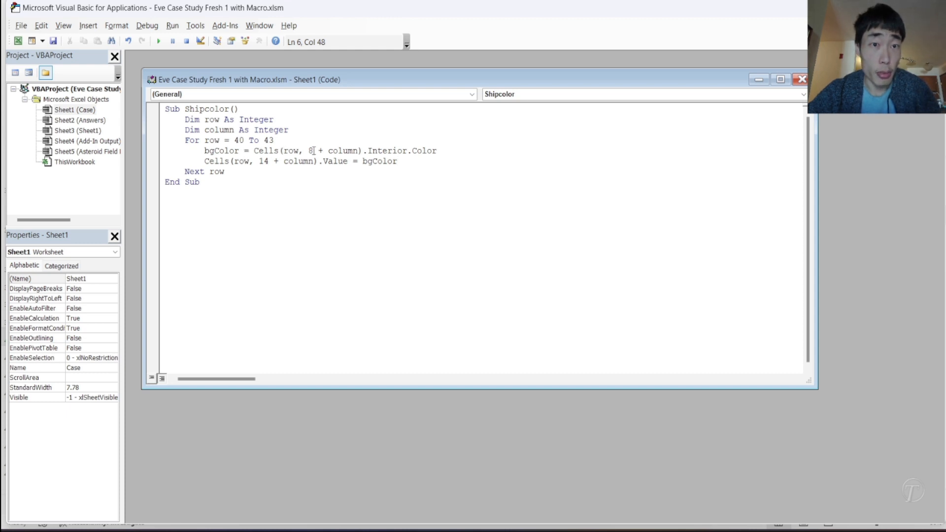
left_click_drag(311, 151, 359, 151)
key("BackSpace")
type("5")
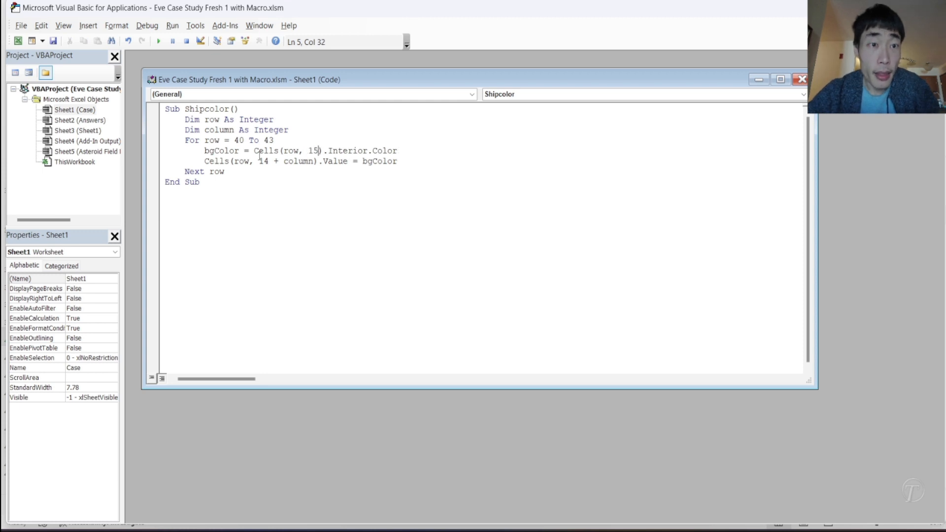
left_click_drag(261, 161, 313, 161)
type("16")
left_click(287, 191)
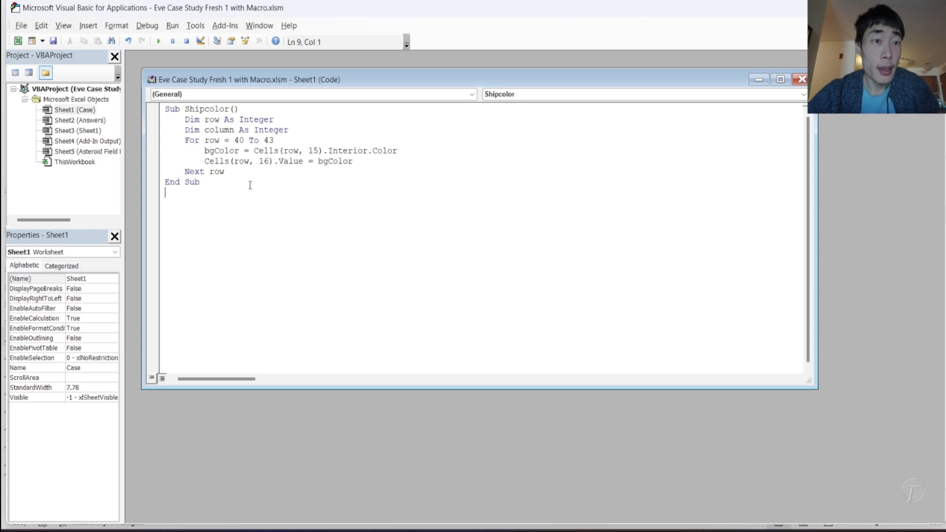
- Run the Shipcolor macro and return to the Case sheet in the workbook
left_click(158, 47)
mouse_move(723, 530)
left_click(677, 481)
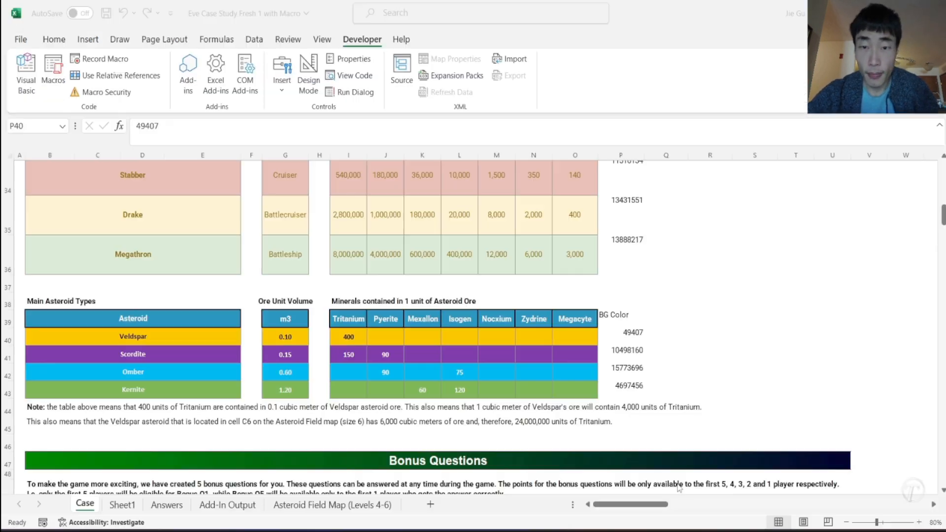
- Copy the color codes in P40:P43 as values to U2:U5 on Sheet1 and add the header "BG Color" in U1
left_click_drag(623, 333, 617, 386)
key("ctrl+c")
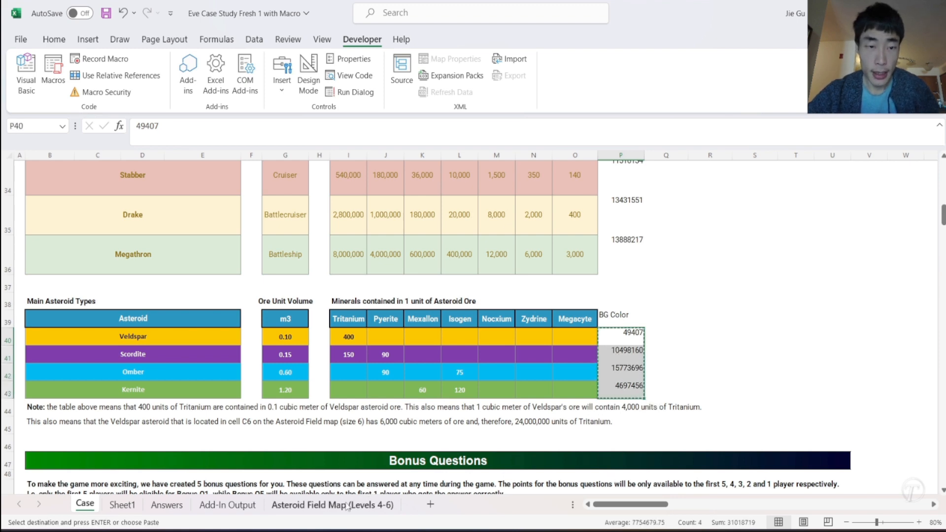
left_click(121, 504)
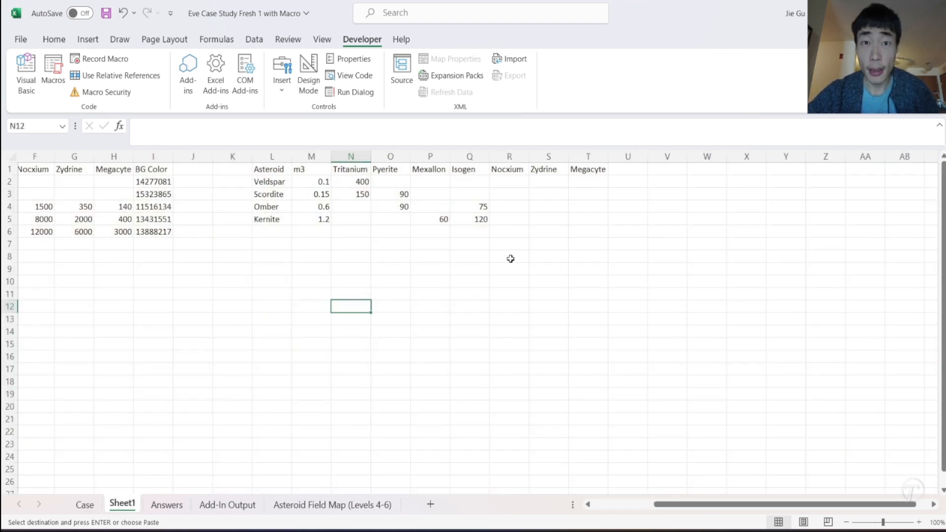
right_click(628, 179)
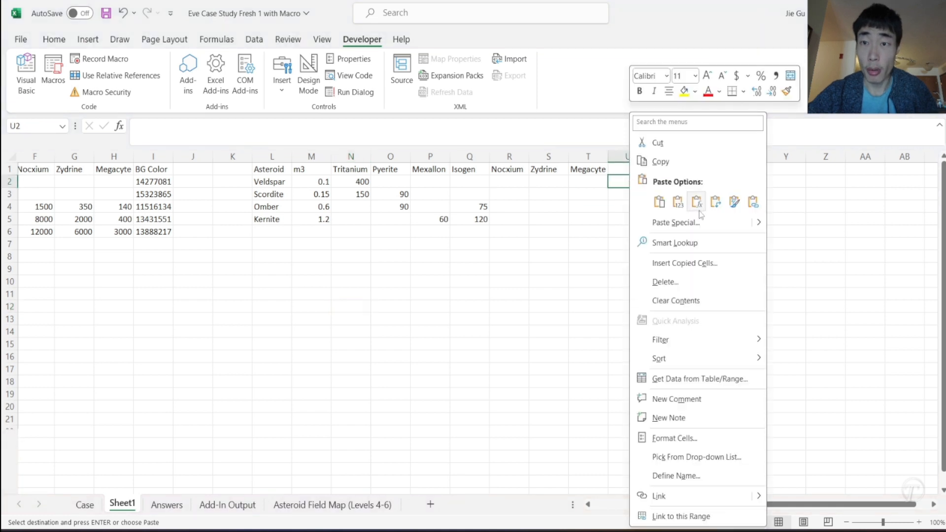
left_click(676, 204)
left_click(633, 170)
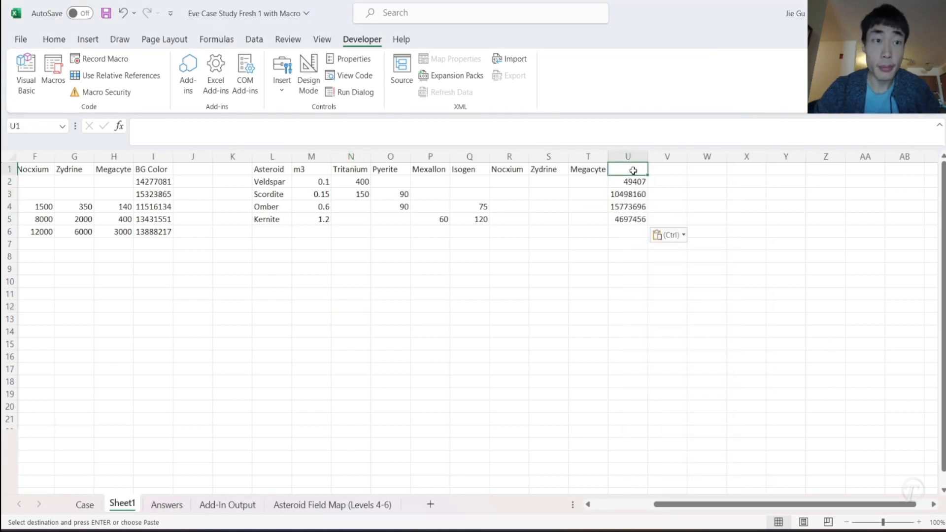
type("BG Color")
key("Return")
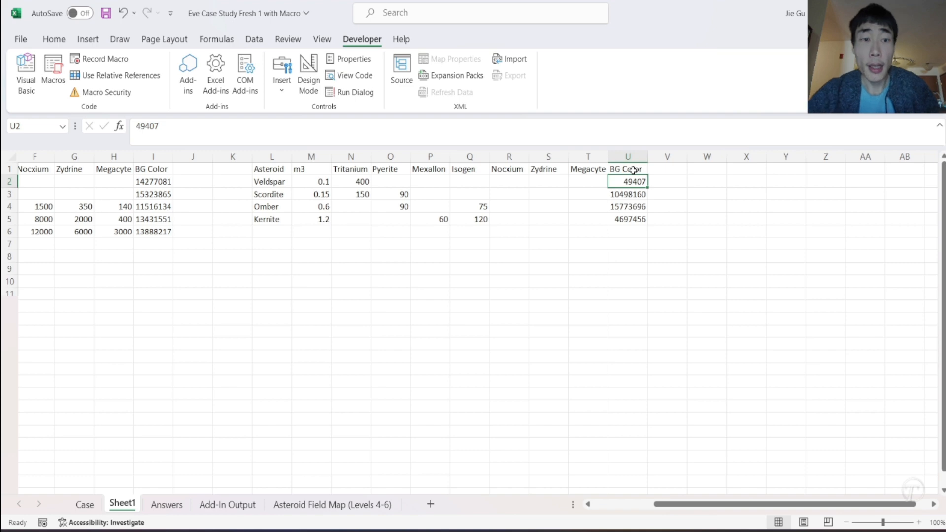
- On the Asteroid Field Map sheet, begin an IF formula in M3 that tests whether B3 is greater than 0
left_click(89, 504)
scroll(383, 434, "down", 10)
scroll(383, 434, "down", 1)
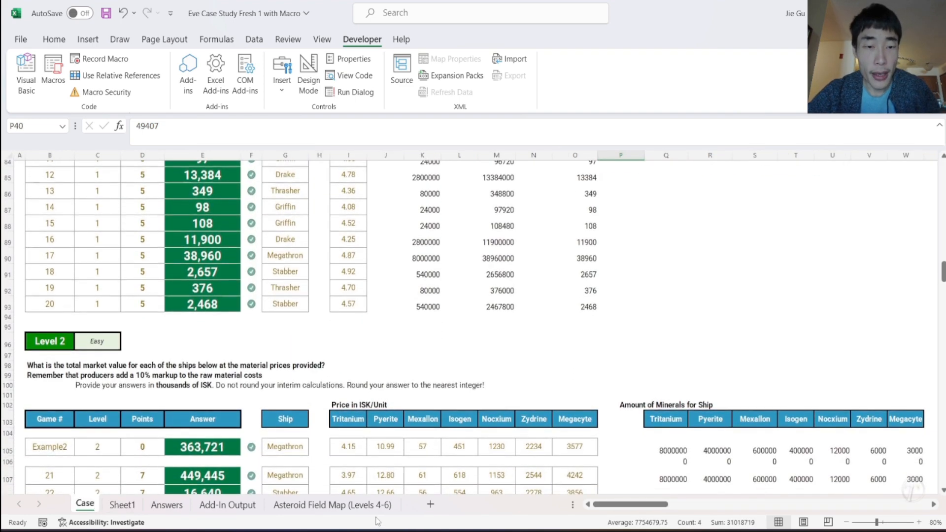
left_click(351, 508)
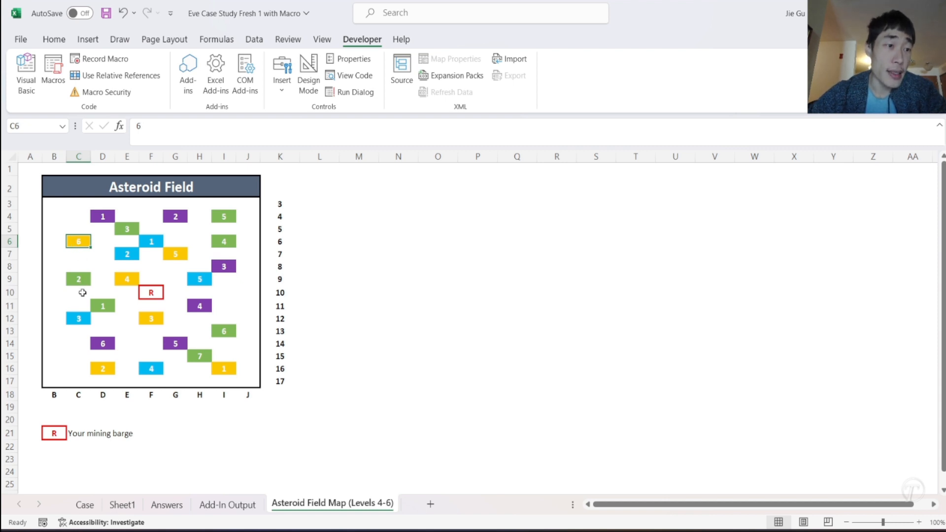
left_click(365, 191)
left_click(358, 206)
type("=")
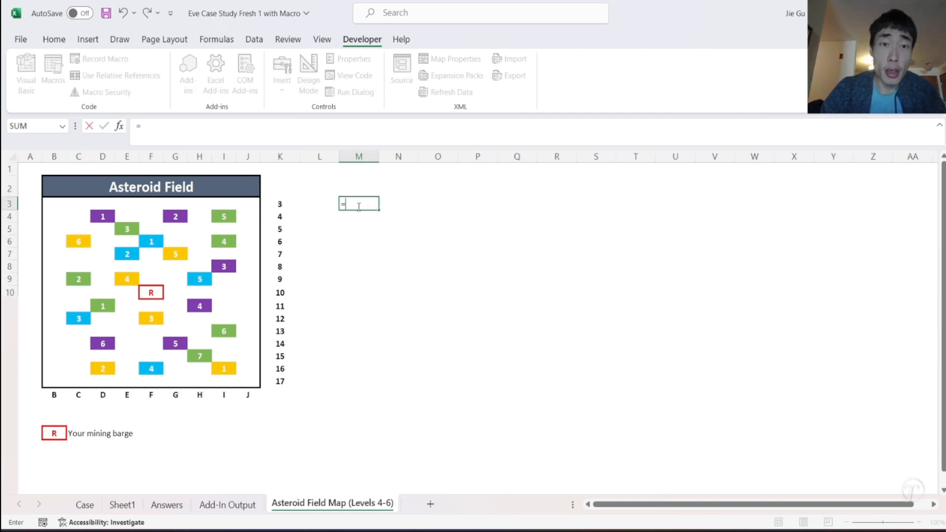
type("IF(")
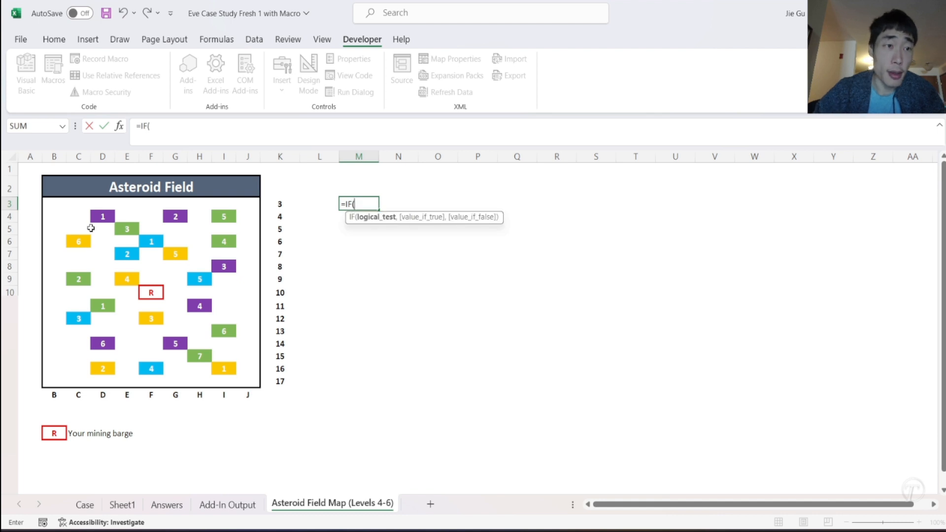
left_click(51, 206)
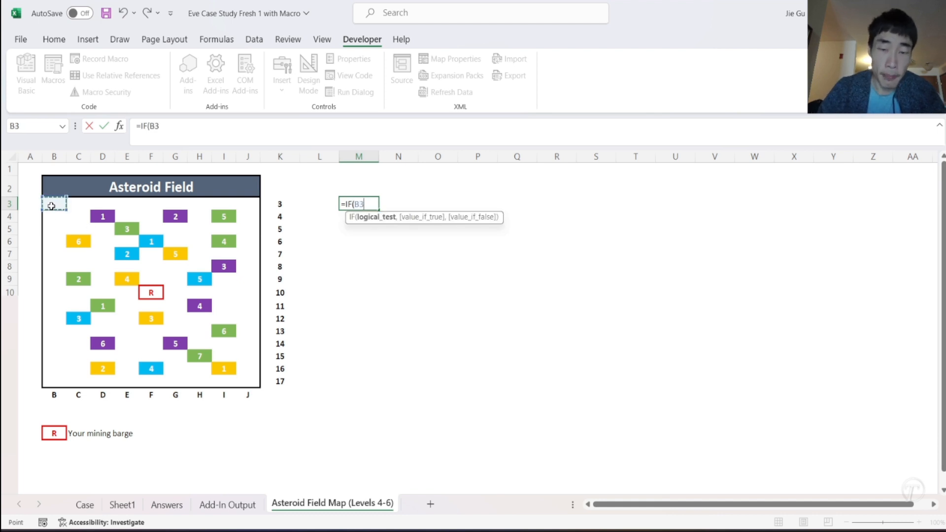
type(">0,")
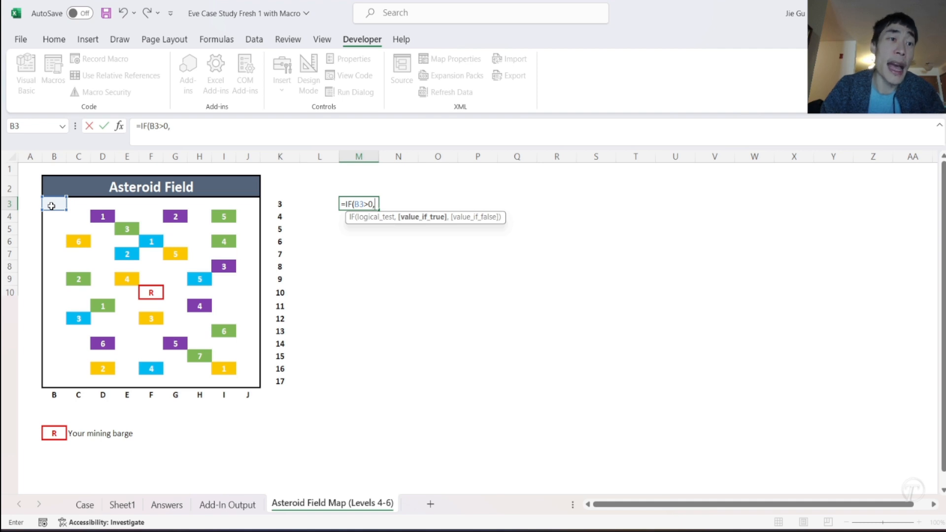
type("CE")
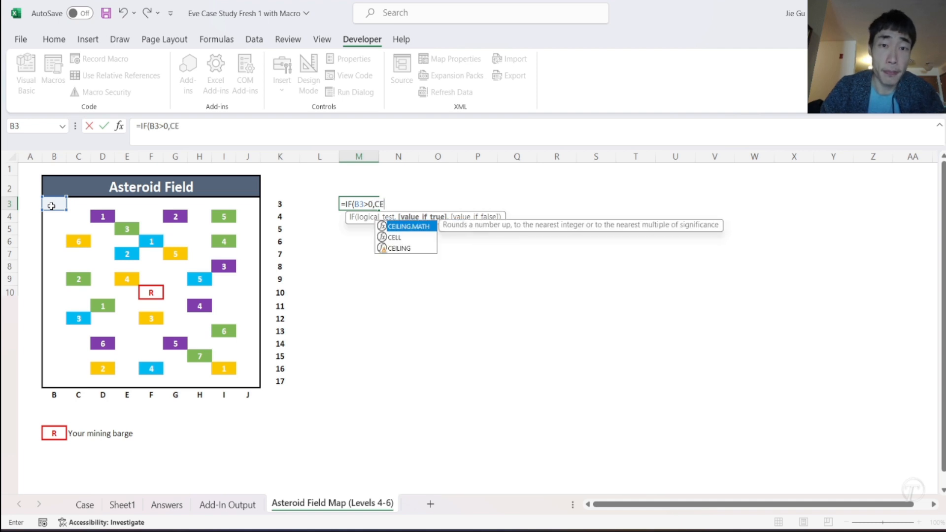
type("LL(")
- Complete the M3 formula to return CELL("address",B3) when the test is true and "N" otherwise
key("Tab")
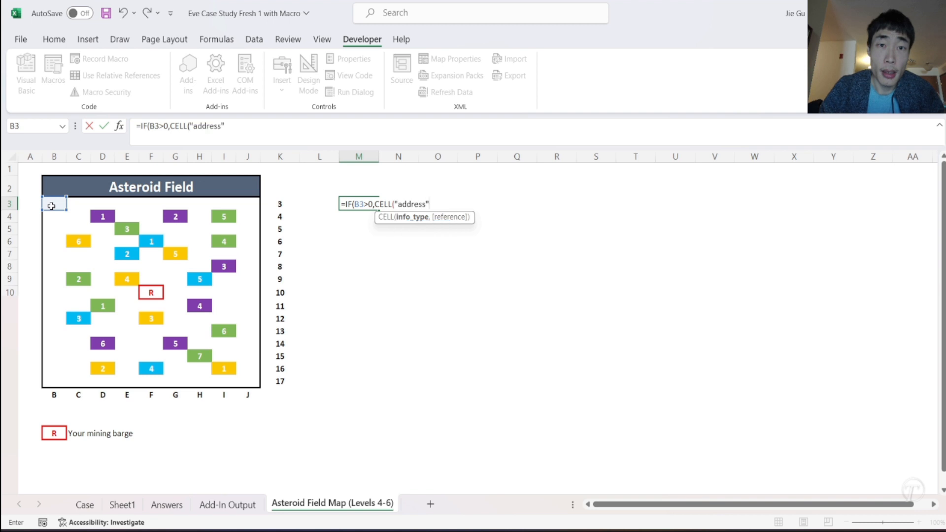
type(",")
left_click(49, 206)
type("),")
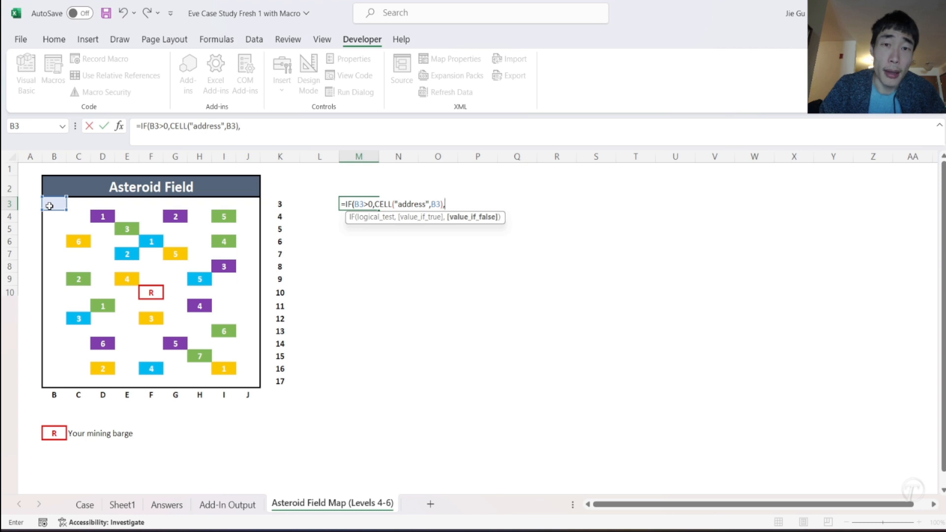
key("BackSpace")
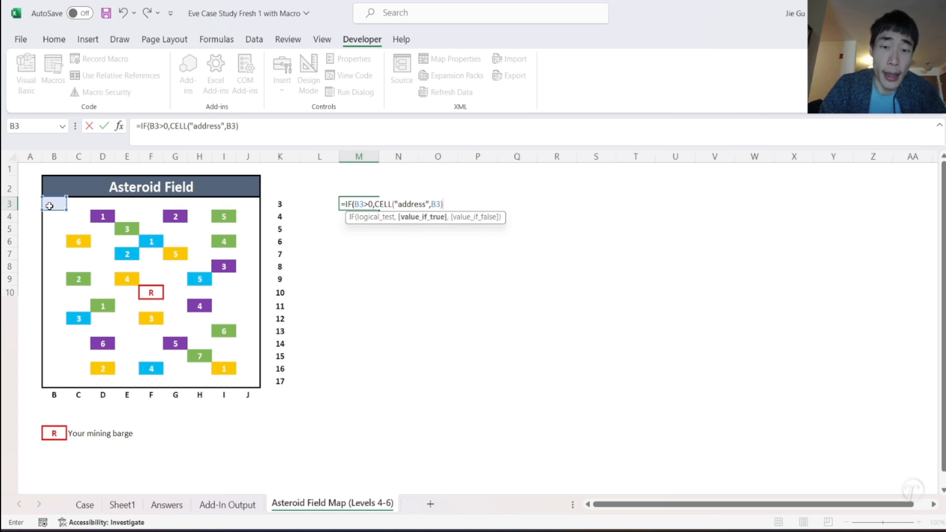
type(",\"N\"")
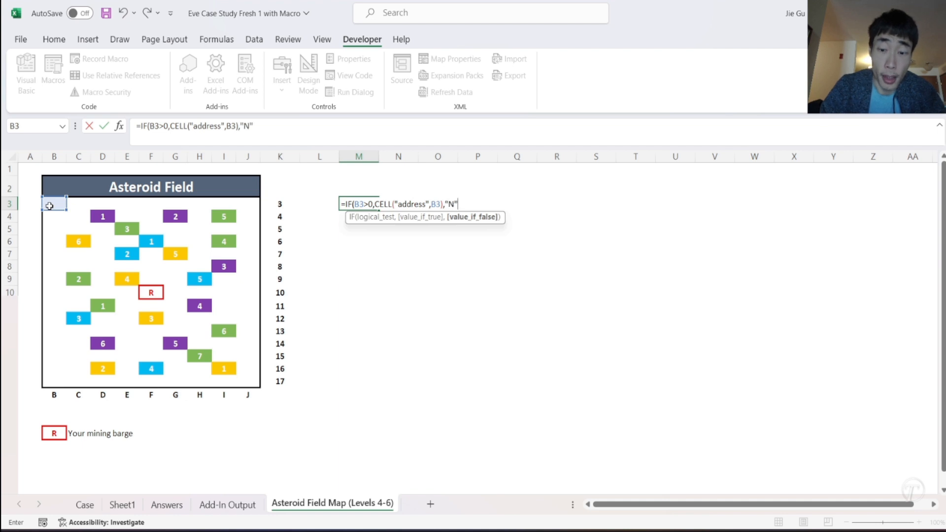
type(")")
key("Return")
left_click(49, 206)
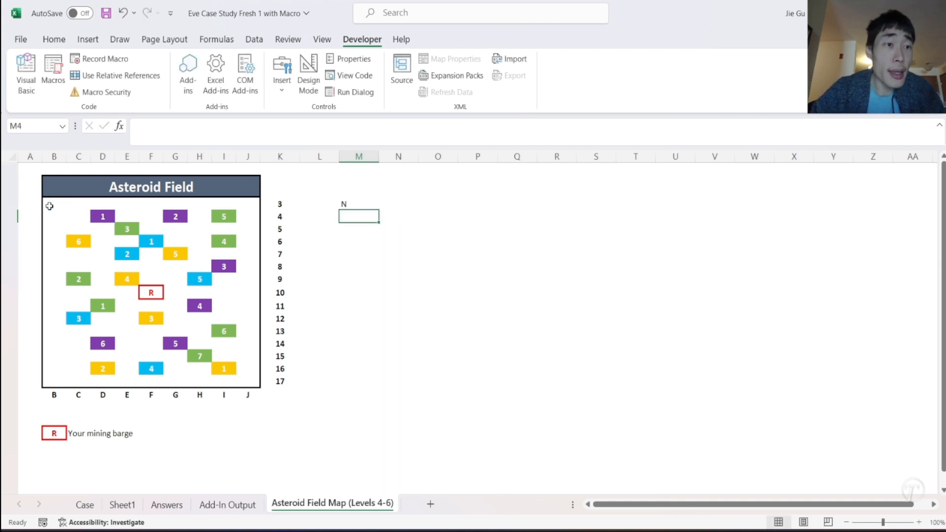
- Fill the M3 formula across row 3 through U3, clearing the extra copy in V3
left_click(76, 205)
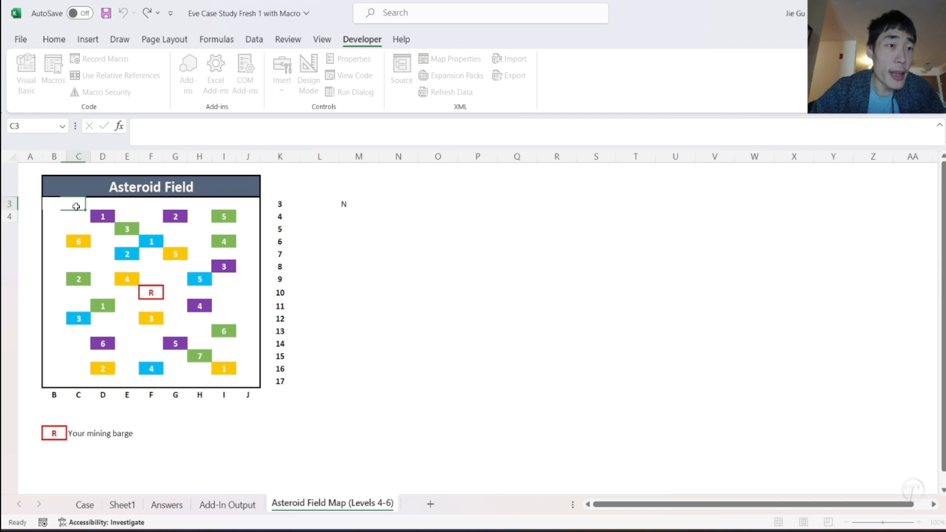
left_click_drag(57, 204, 246, 382)
left_click(364, 269)
left_click(354, 204)
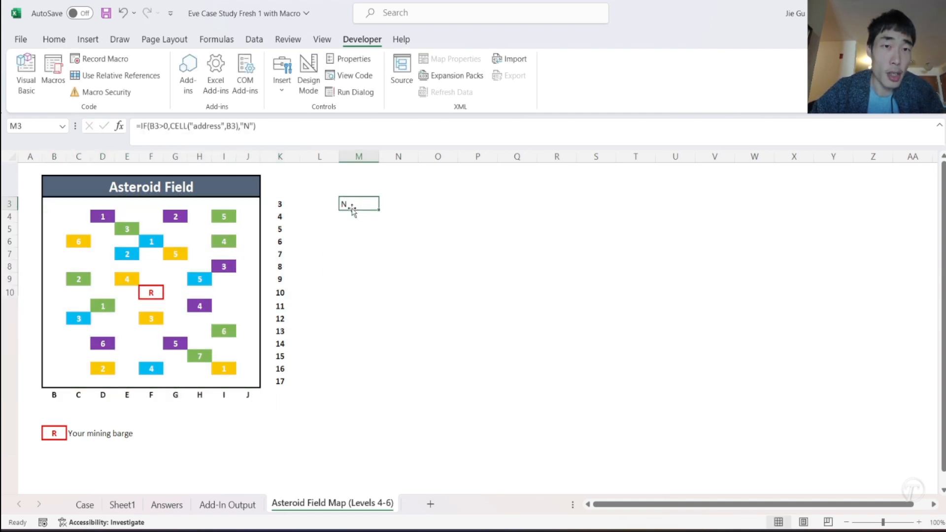
left_click_drag(378, 210, 730, 211)
left_click(710, 204)
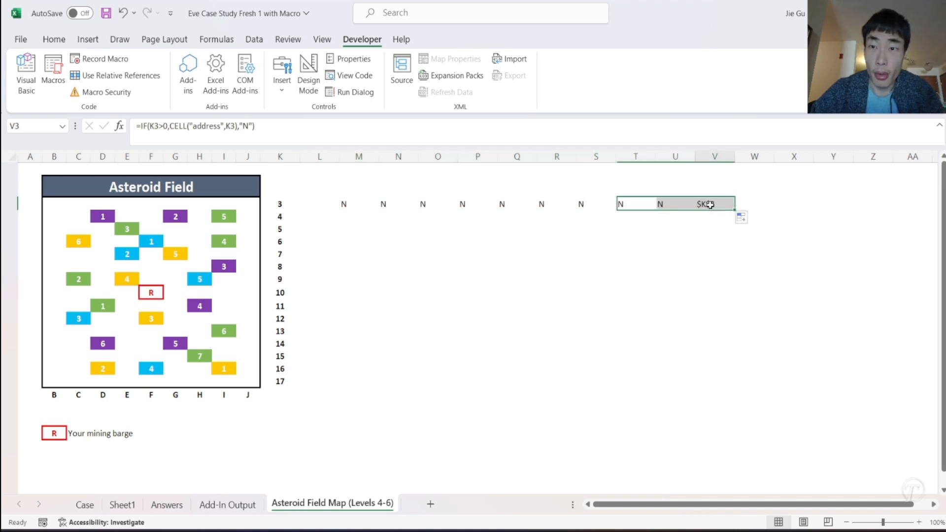
left_click(710, 204)
key("Delete")
- Fill the address formulas in M3:U3 down to row 17 so they mirror the asteroid field grid
left_click_drag(673, 204, 344, 199)
left_click_drag(47, 203, 244, 204)
left_click(469, 240)
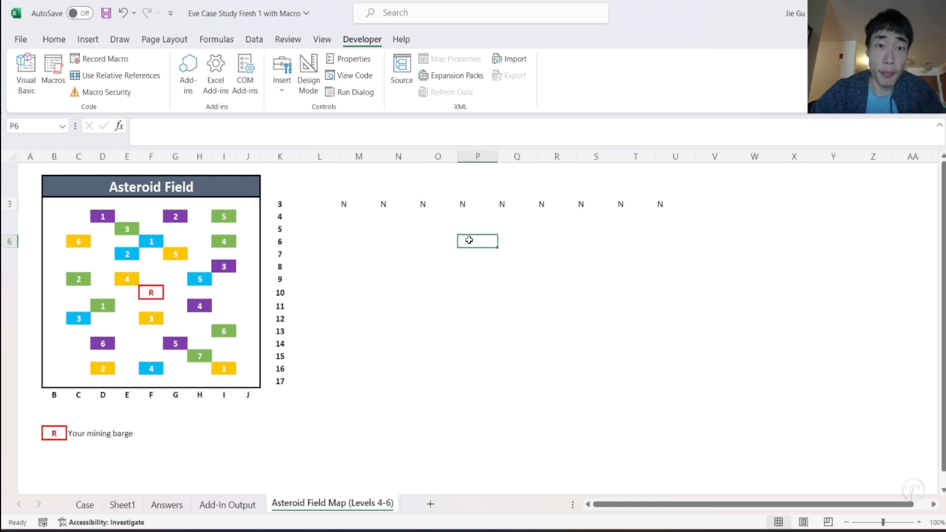
left_click_drag(344, 204, 710, 387)
left_click(710, 387)
left_click(599, 396)
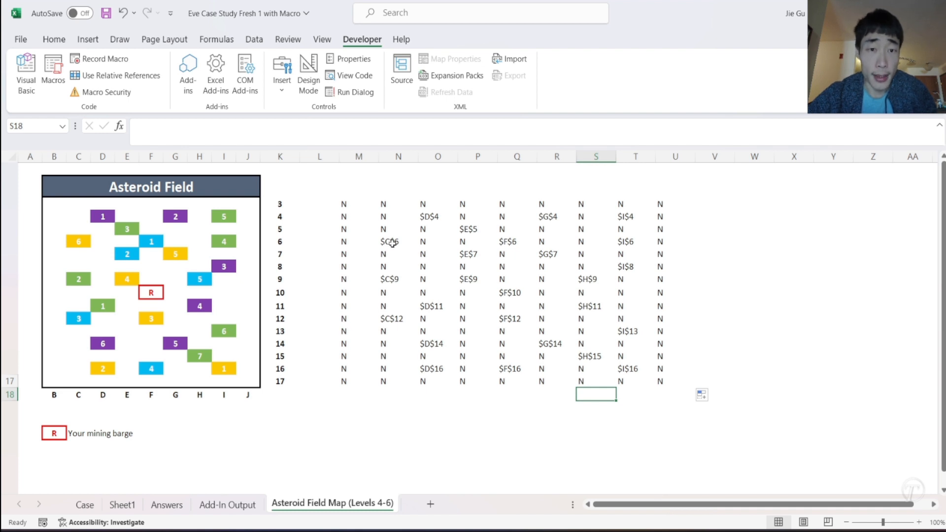
- Enter =UNIQUE(M3:M17) in V3
left_click(716, 208)
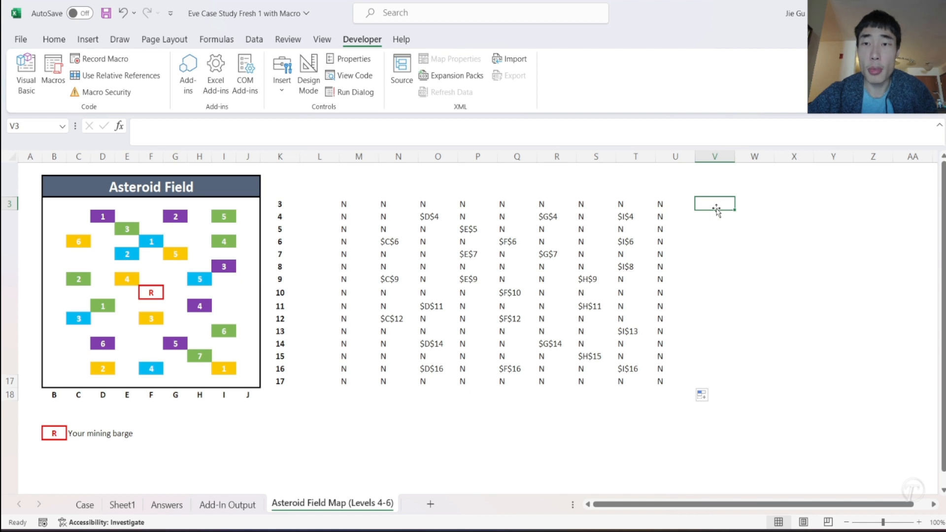
type("=")
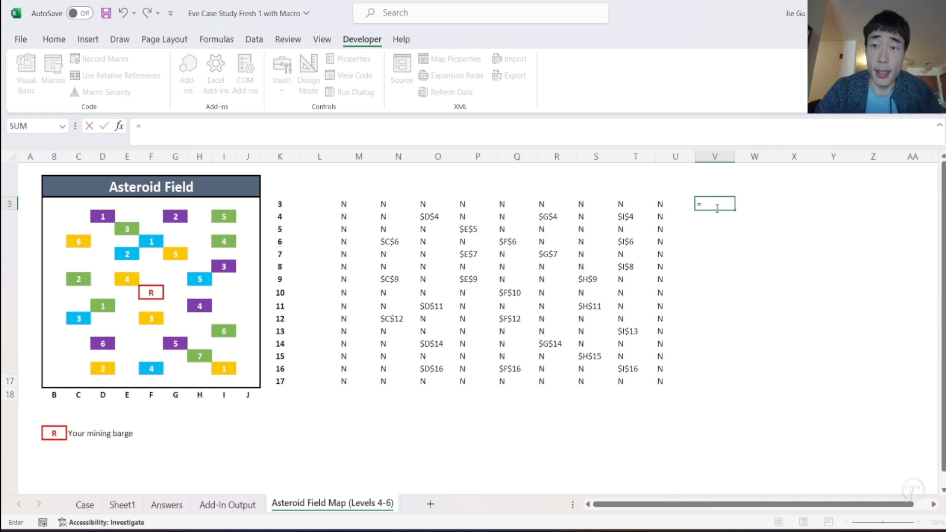
type("UNI")
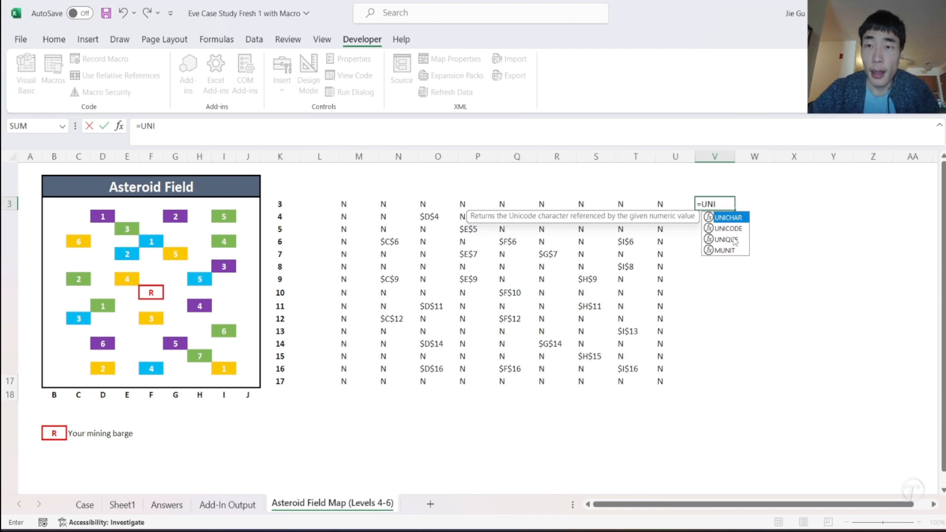
key("Tab")
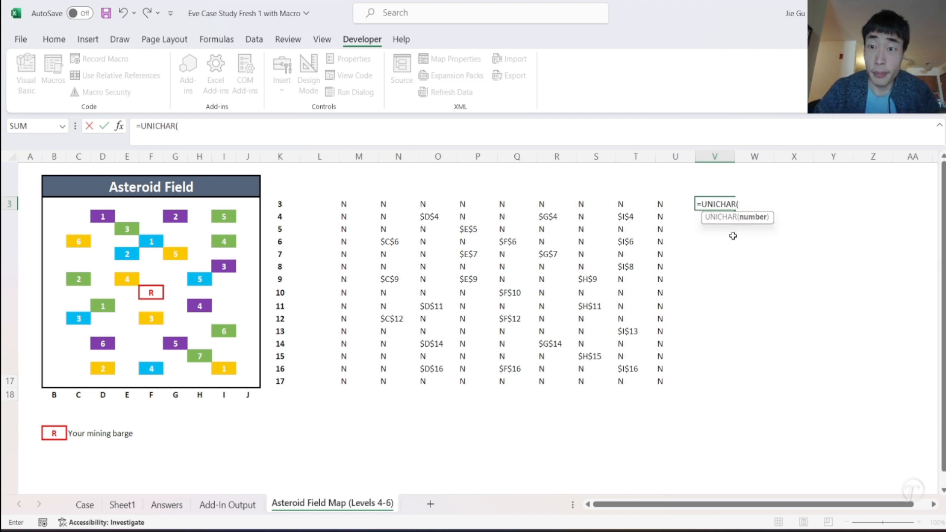
key("Return")
key("Return")
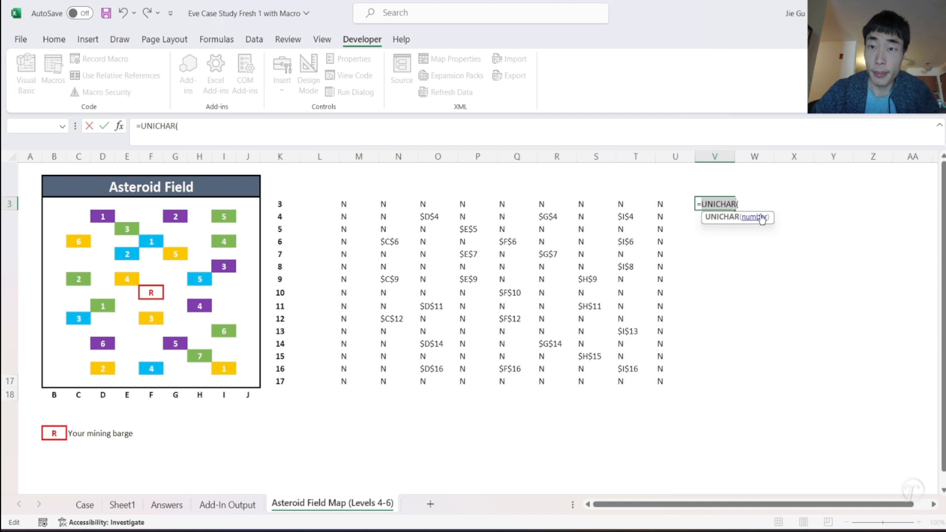
type("UNIQUE(")
key("Tab")
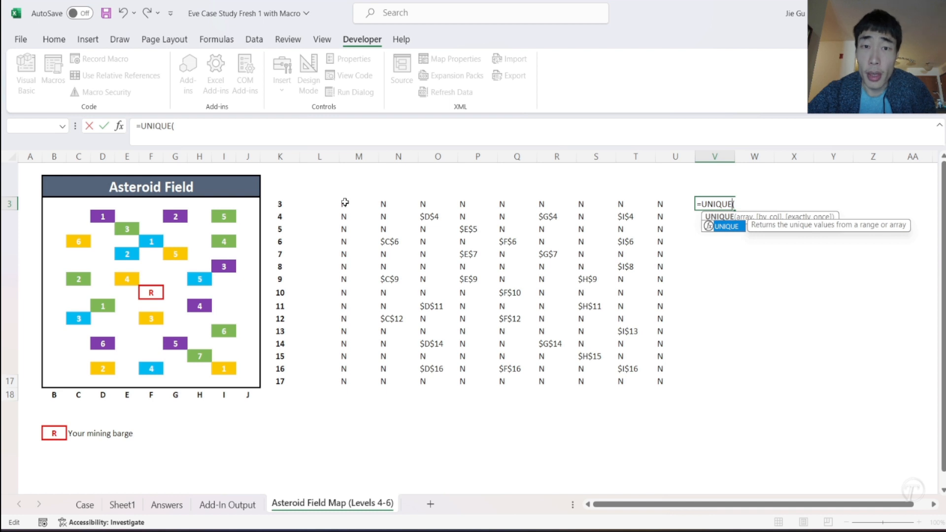
key("Return")
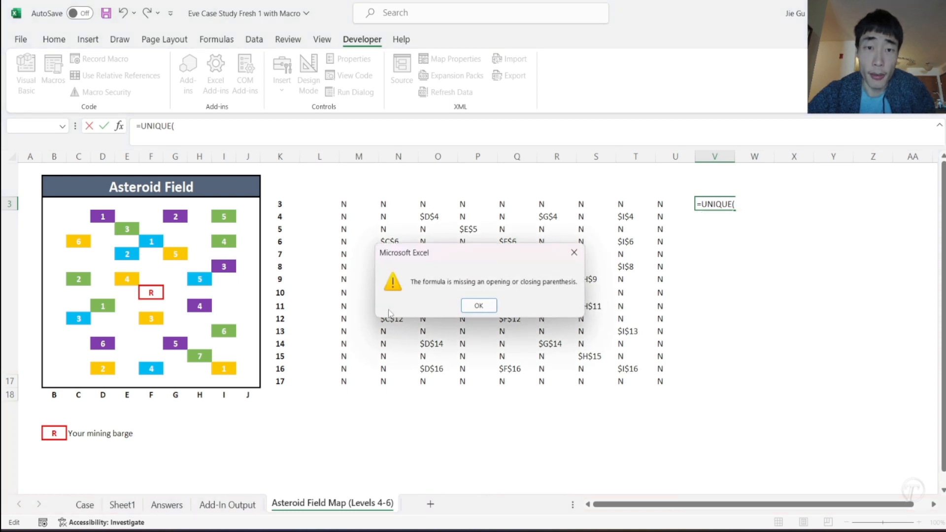
left_click(476, 304)
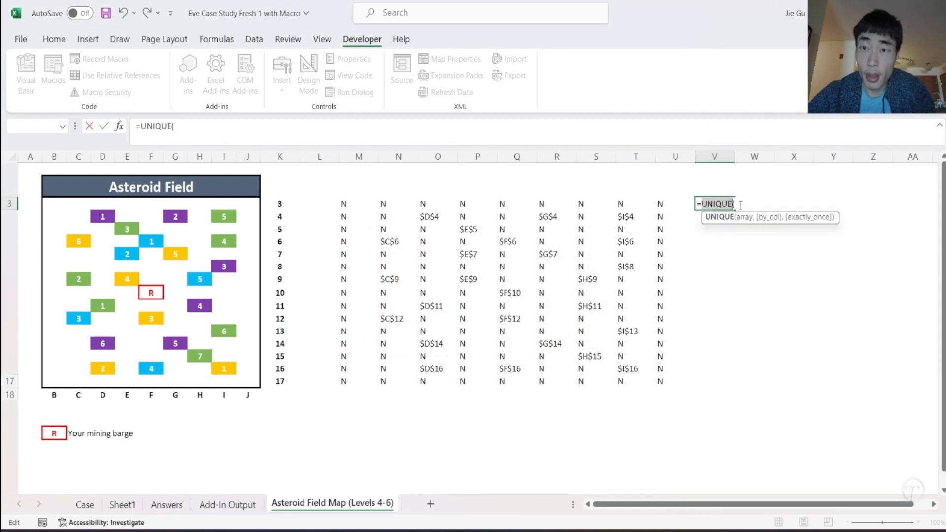
left_click_drag(344, 206, 352, 381)
key("Return")
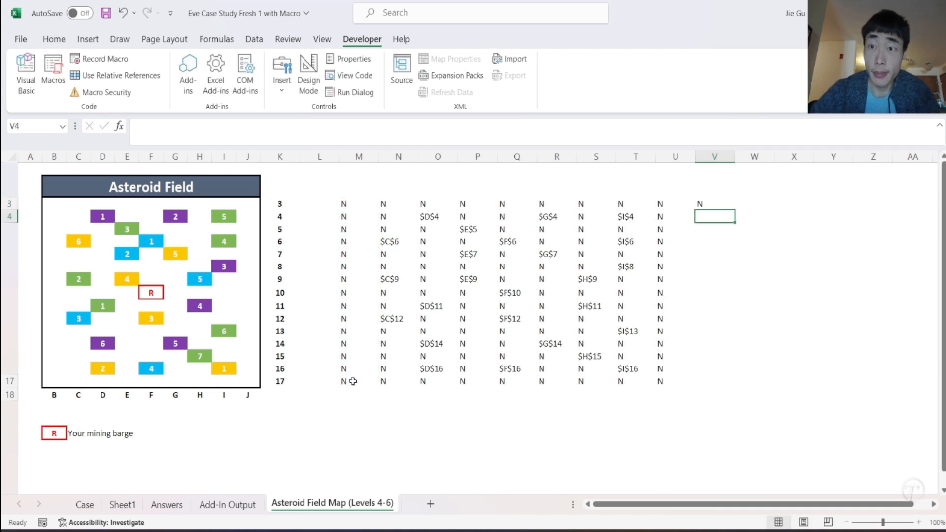
- Fill the UNIQUE formula in V3 across row 3 through AD3
left_click(715, 204)
left_click_drag(736, 212, 813, 203)
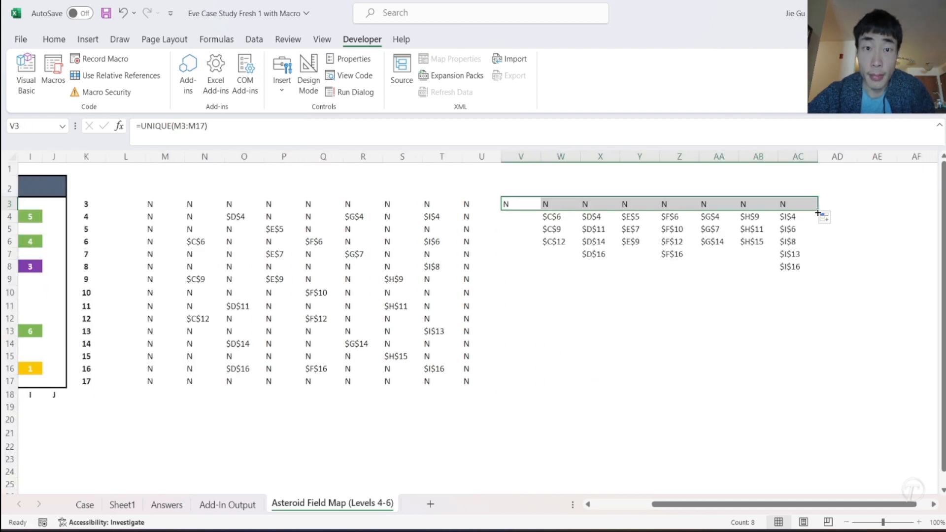
left_click_drag(818, 213, 837, 207)
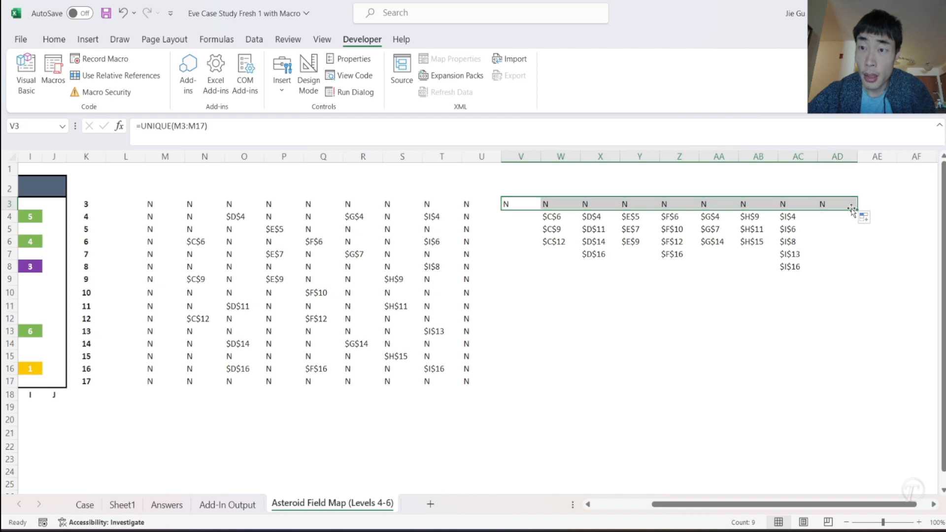
left_click(808, 244)
- Copy the cell addresses in W4:AC8 and paste them as values starting at M21
left_click_drag(550, 207, 699, 262)
left_click(570, 242)
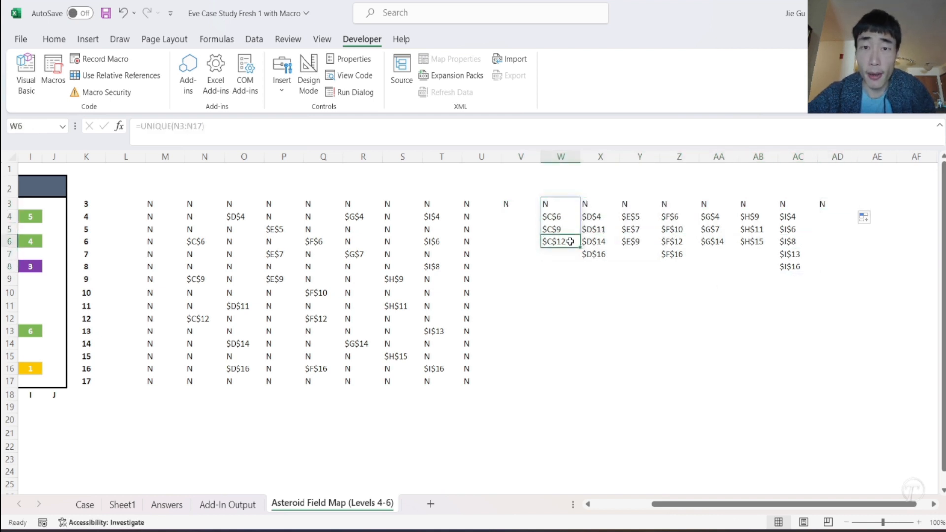
left_click_drag(554, 215, 791, 269)
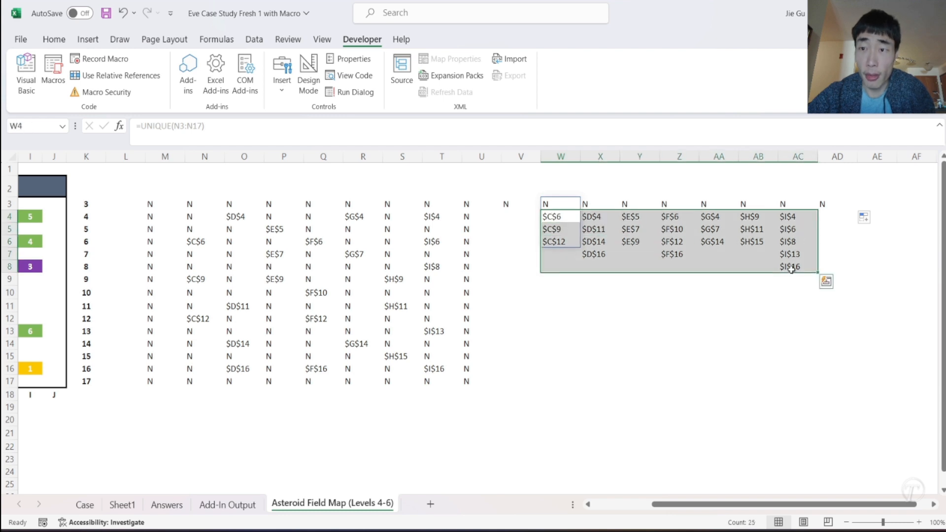
key("ctrl+c")
scroll(542, 338, "left", 5)
scroll(542, 338, "down", 1)
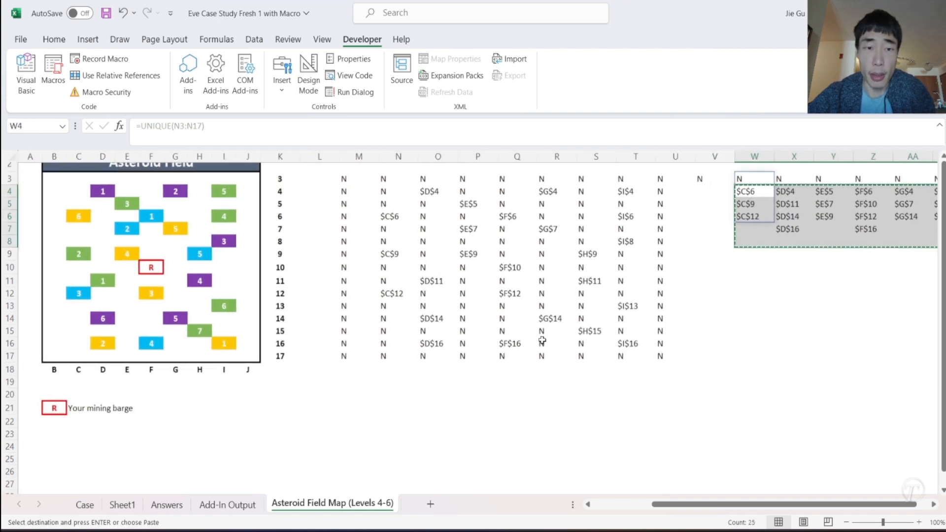
scroll(344, 378, "down", 2)
right_click(343, 321)
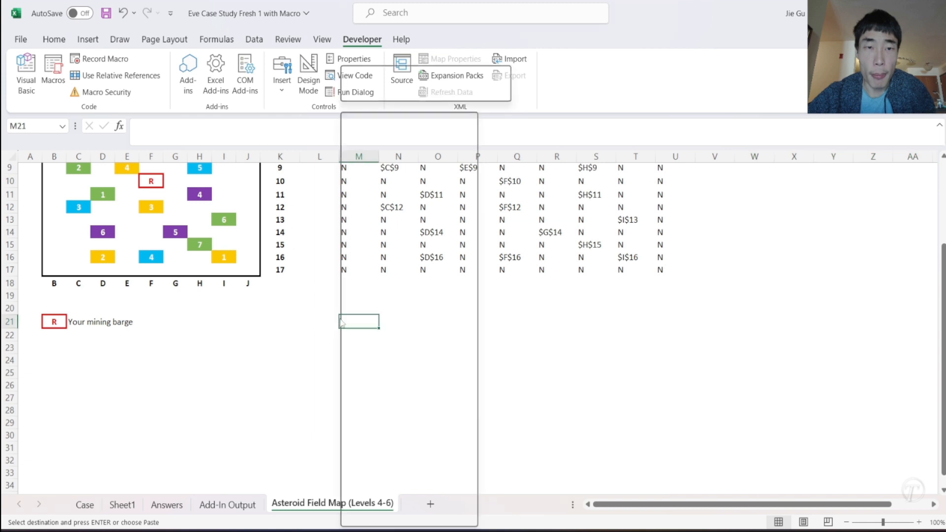
left_click(389, 202)
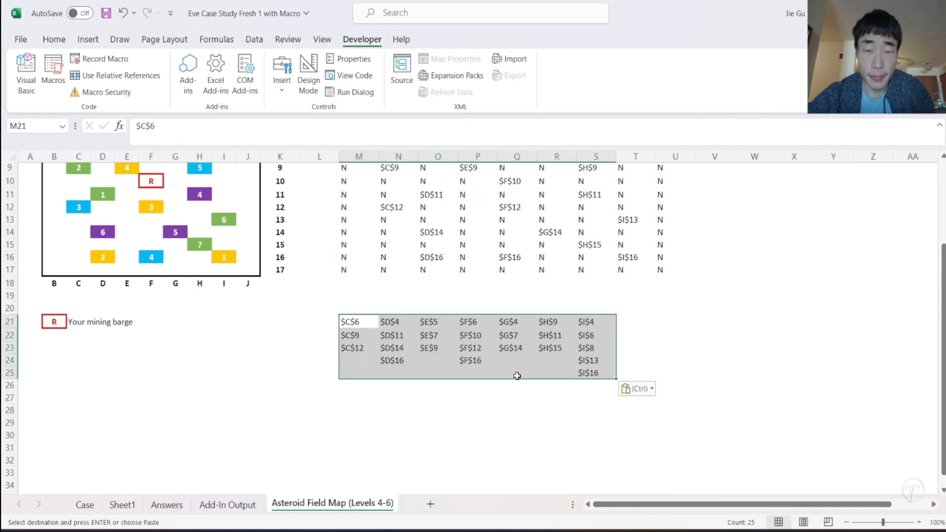
left_click(437, 408)
- Copy the addresses in N21:N24 and O21:O23 below the list in column M, starting at M24 and M28
scroll(399, 360, "down", 3)
left_click_drag(389, 211, 391, 250)
key("ctrl+c")
left_click(363, 250)
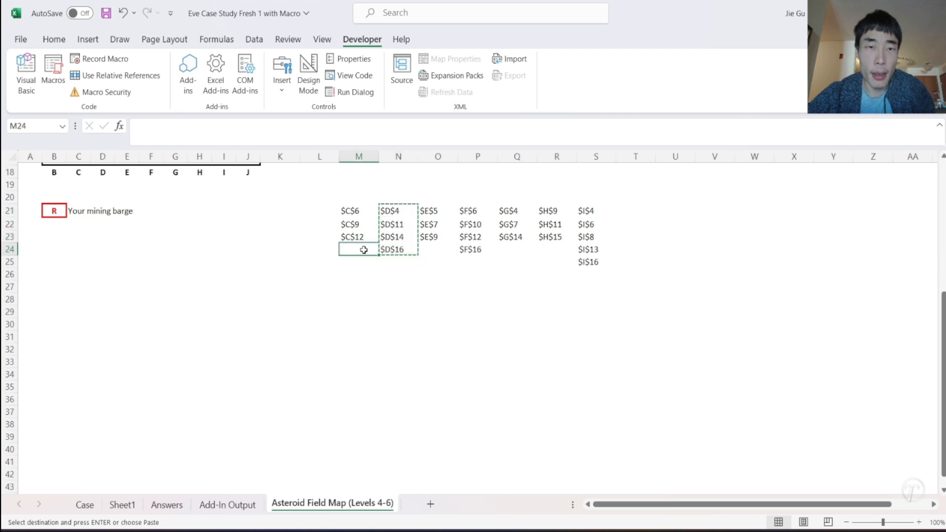
key("ctrl+v")
left_click_drag(429, 211, 428, 238)
key("ctrl+c")
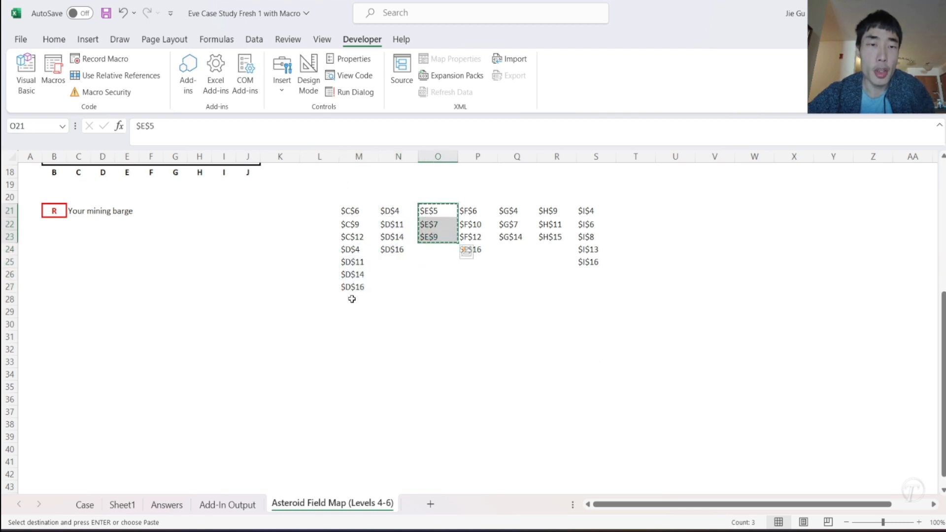
left_click(352, 297)
key("ctrl+v")
- Append the addresses in P21:P24 and Q21:Q23 to the column M list, starting at M31 and M35
left_click_drag(478, 211, 483, 249)
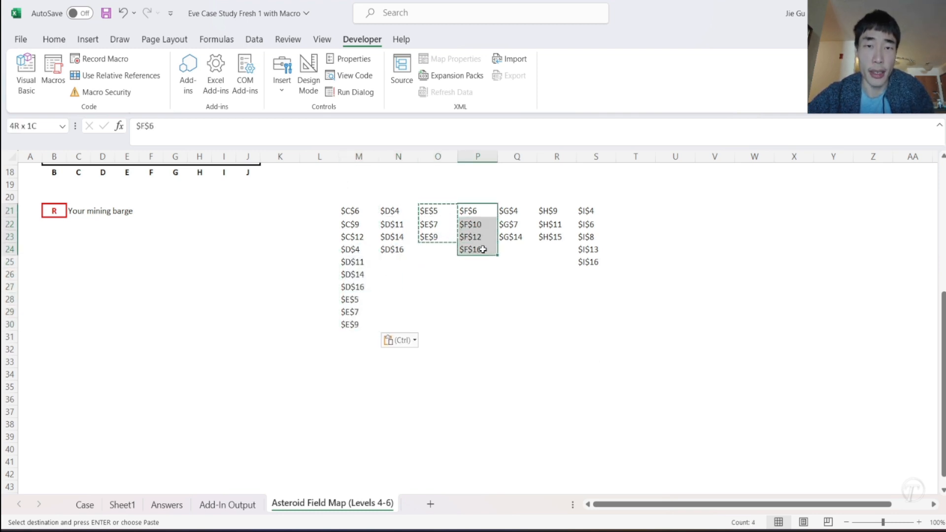
key("ctrl+c")
left_click(350, 337)
key("ctrl+v")
left_click_drag(516, 215, 512, 238)
key("ctrl+c")
left_click(354, 388)
key("ctrl+v")
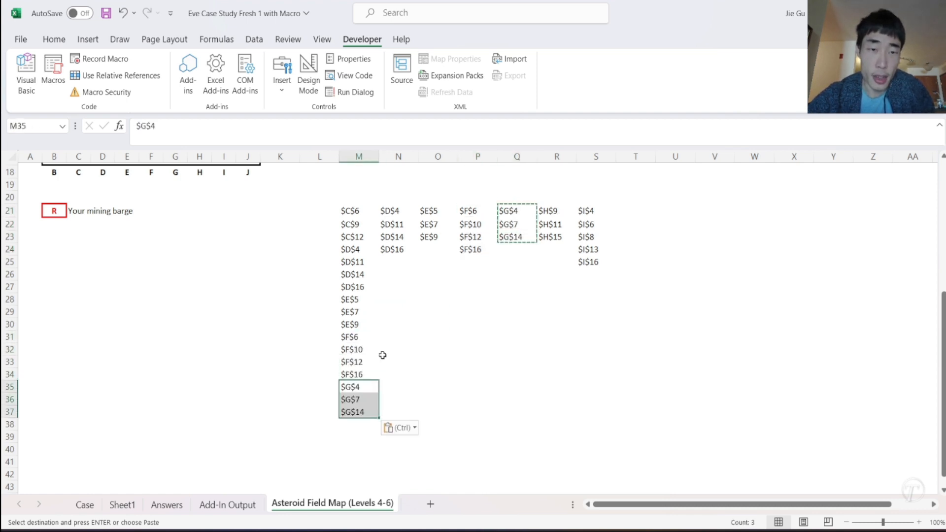
- Append the addresses in R21:R23 and S21:S25 to the column M list, starting at M38 and M41
left_click_drag(546, 211, 549, 237)
key("ctrl+c")
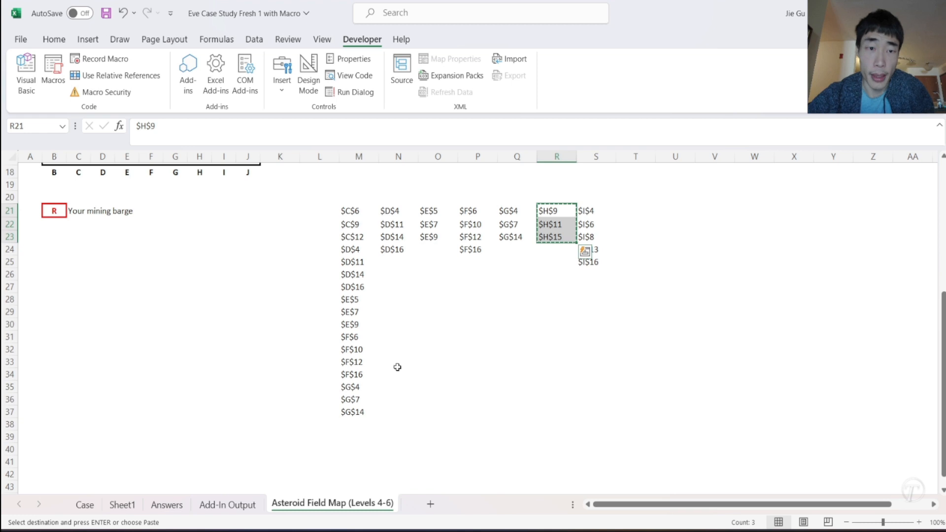
left_click(353, 425)
key("ctrl+v")
left_click_drag(589, 212, 588, 262)
key("ctrl+c")
scroll(406, 380, "down", 3)
left_click(348, 364)
key("ctrl+v")
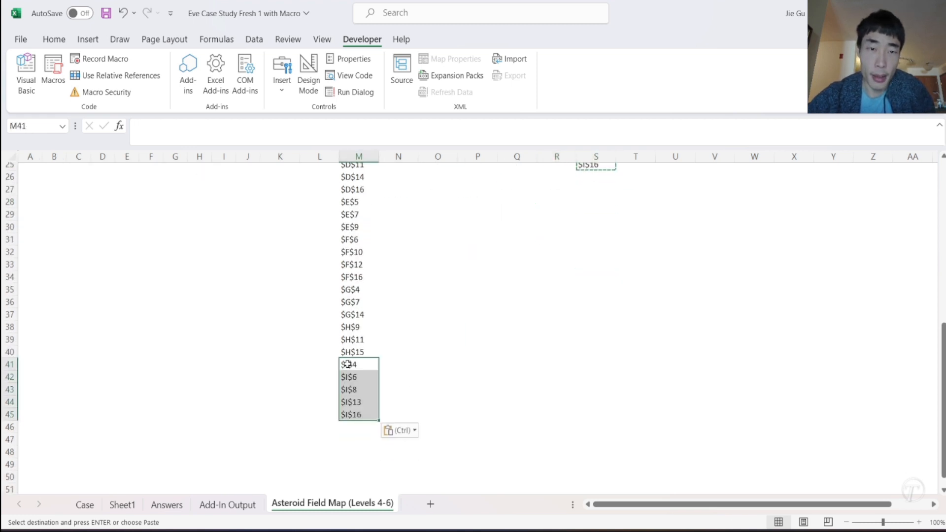
- Clear the leftover pasted addresses in N21:S25 beside the combined column M list
scroll(347, 365, "up", 5)
left_click_drag(384, 294, 644, 351)
key("Delete")
left_click(468, 307)
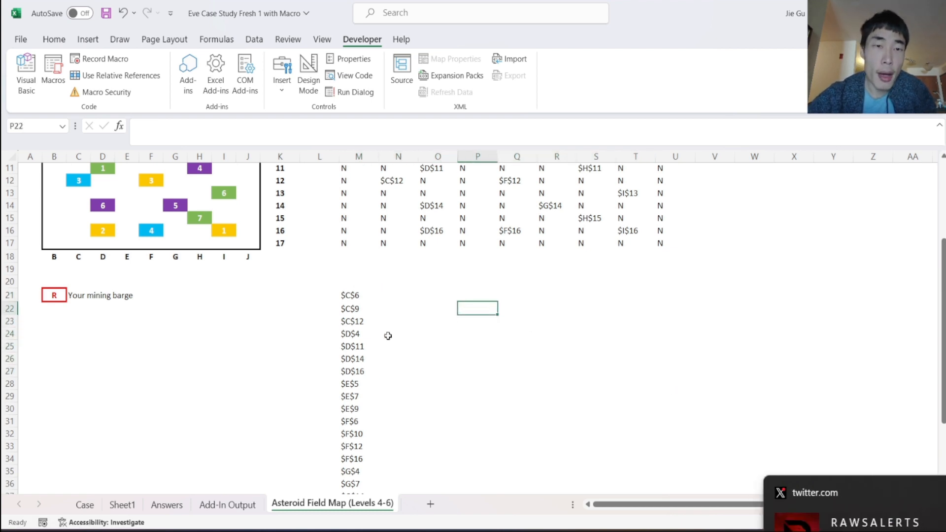
scroll(387, 334, "down", 6)
scroll(359, 301, "up", 4)
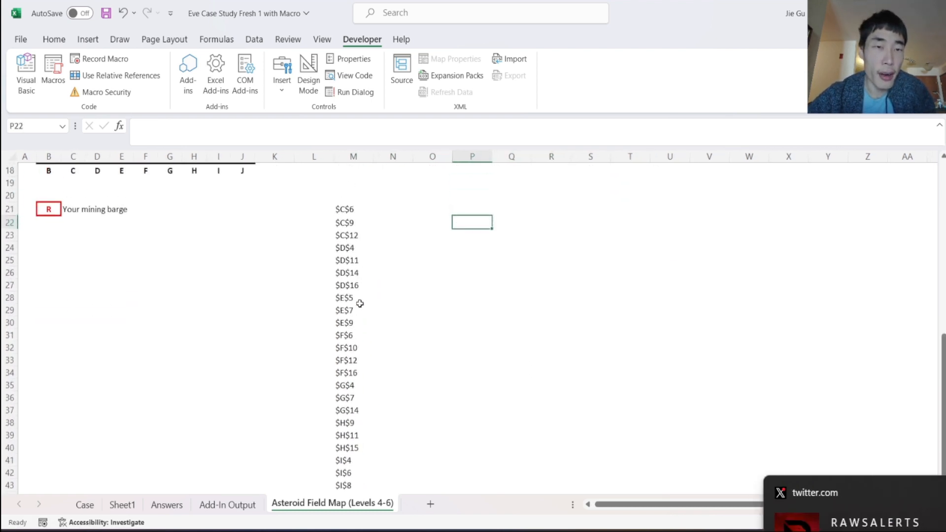
scroll(360, 303, "up", 3)
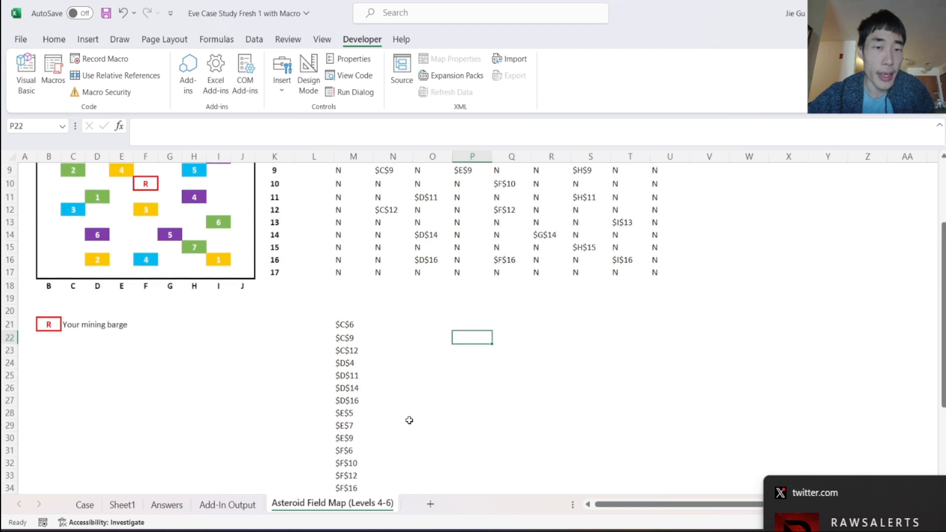
scroll(367, 347, "up", 3)
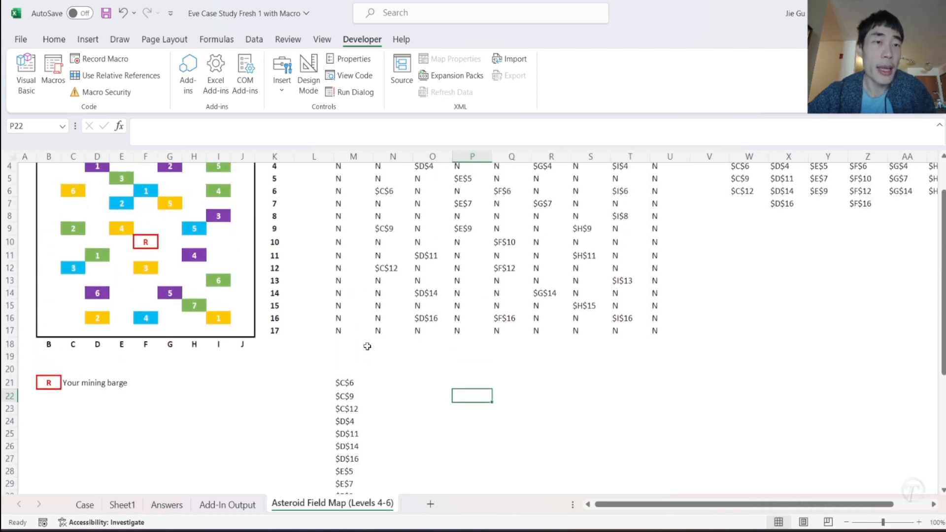
scroll(393, 445, "down", 8)
scroll(392, 445, "up", 4)
- Enter =SUBSTITUTE(M21,"$","") in N21 to strip the dollar signs from the first asteroid address
left_click(382, 267)
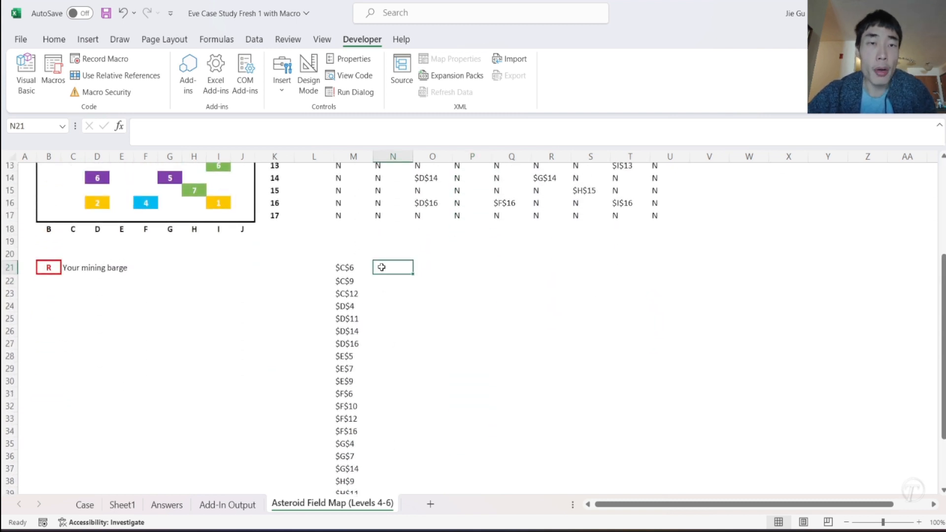
left_click(339, 266)
left_click(382, 266)
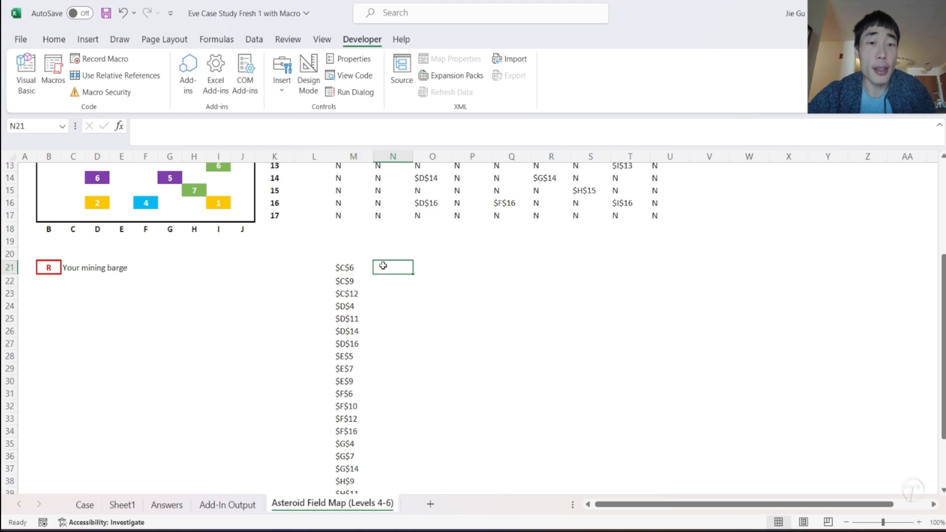
type("=")
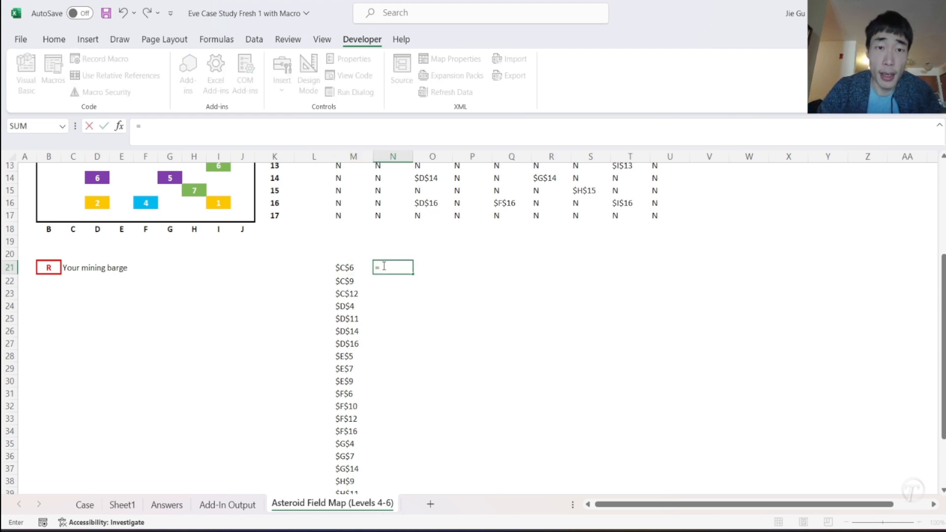
type("su")
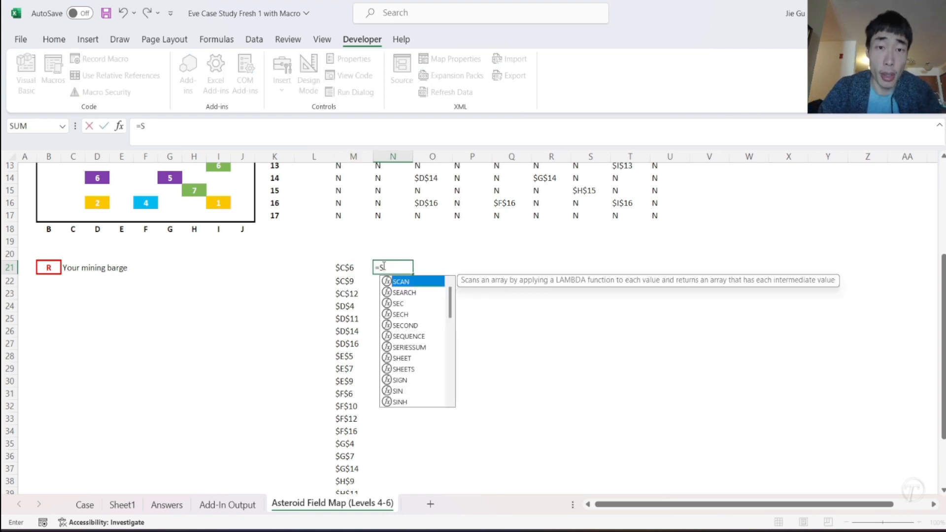
key("Tab")
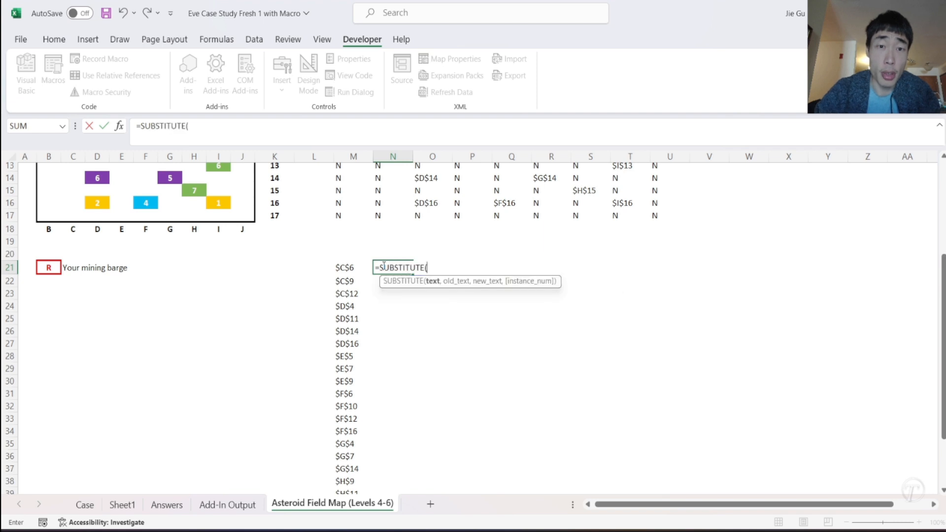
left_click(347, 268)
type(",\"")
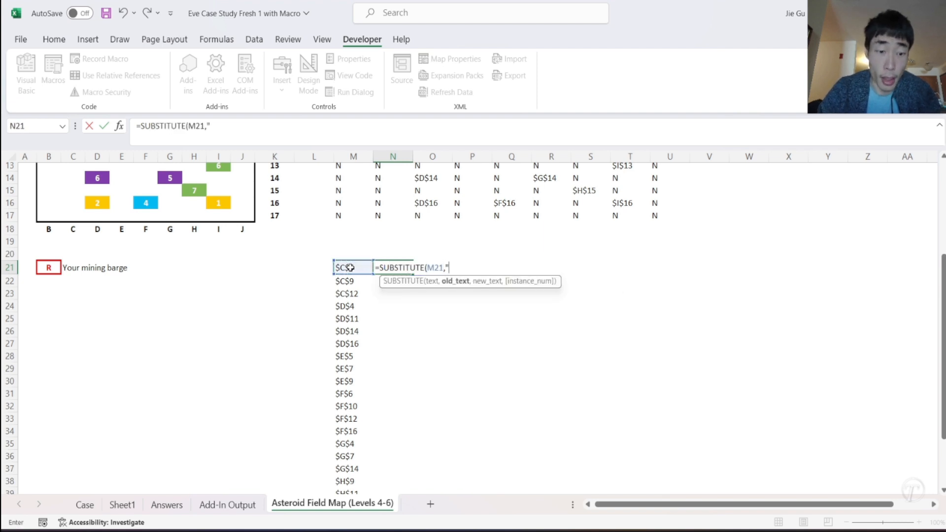
type("$\",\"")
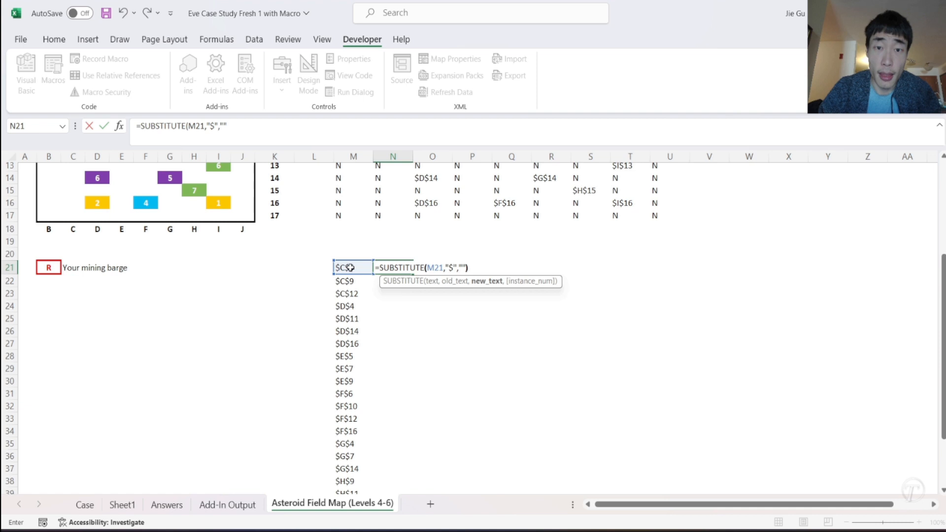
key("Return")
- Fill the SUBSTITUTE formula from N21 down to N45 beside the whole address list
left_click(384, 267)
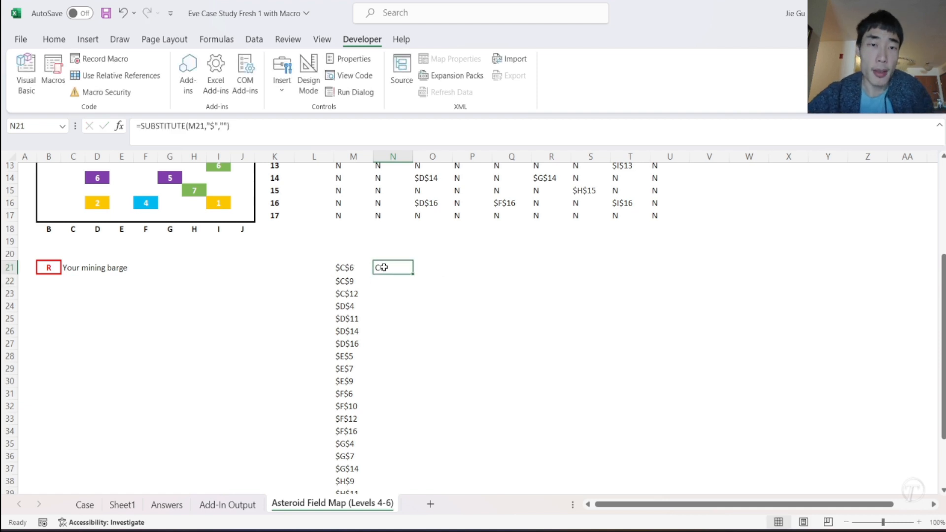
double_click(413, 274)
scroll(390, 325, "down", 4)
- Copy the cleaned addresses in N21:N45 and paste them as values into Sheet1 starting at W2
key("ctrl+c")
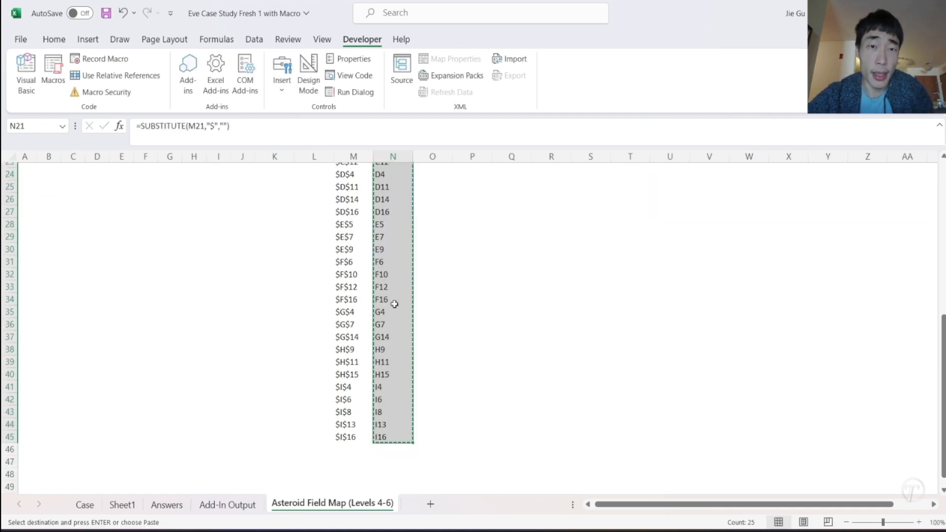
scroll(394, 304, "up", 7)
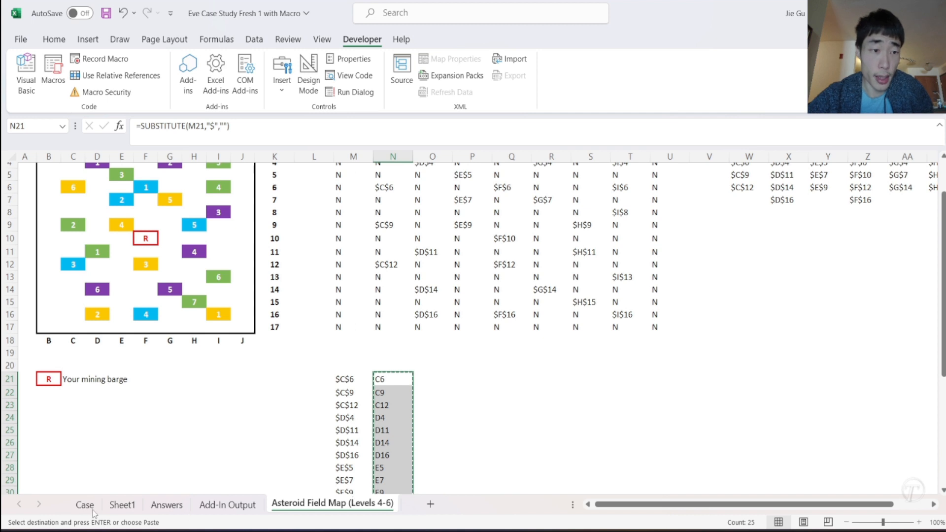
left_click(121, 504)
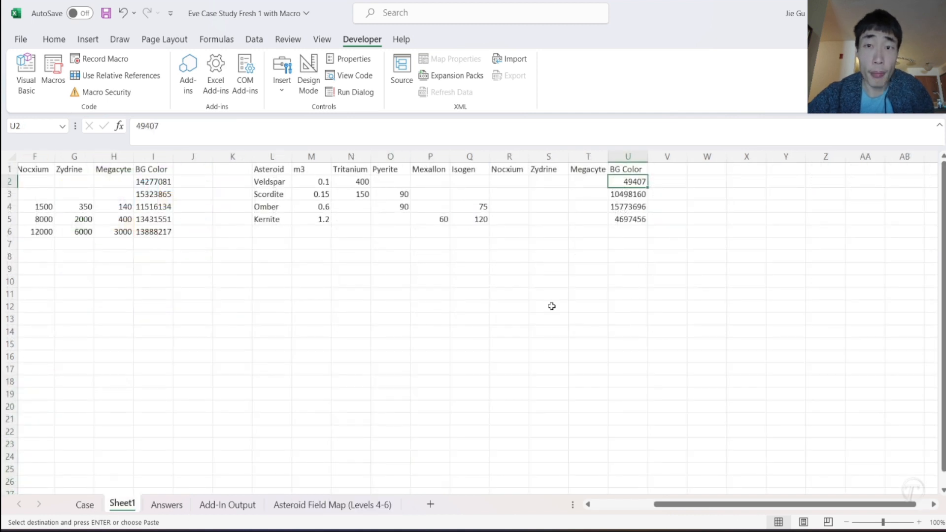
right_click(712, 183)
left_click(762, 196)
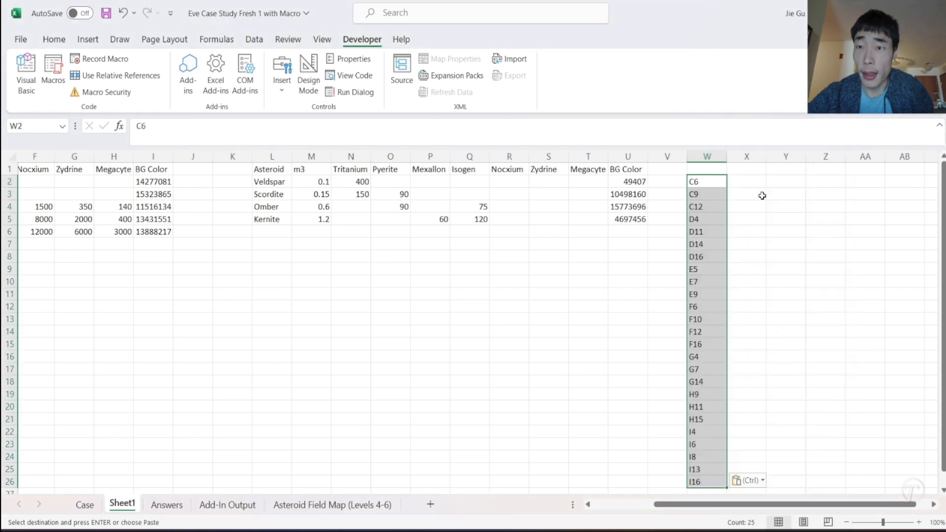
- Add the header "Astroid Location" in W1 and autofit the width of column W
left_click(703, 170)
type("As")
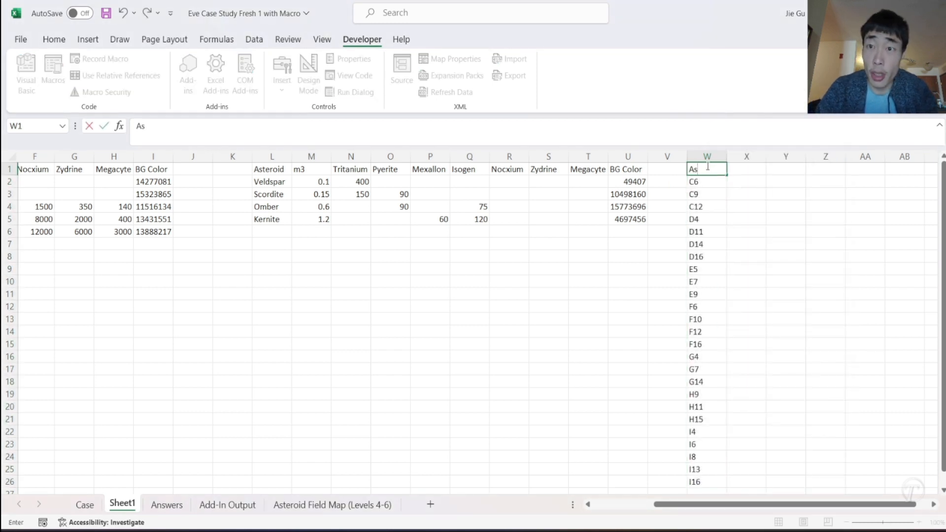
type("cation")
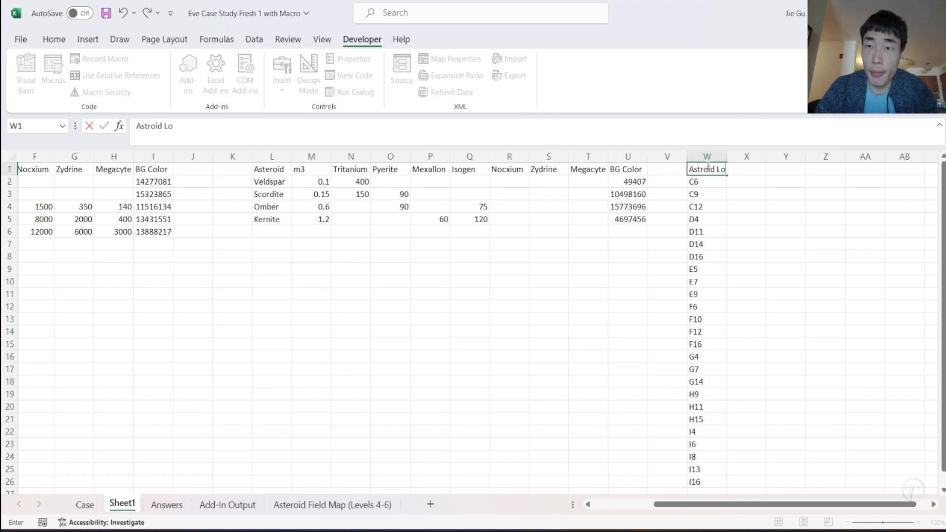
key("Return")
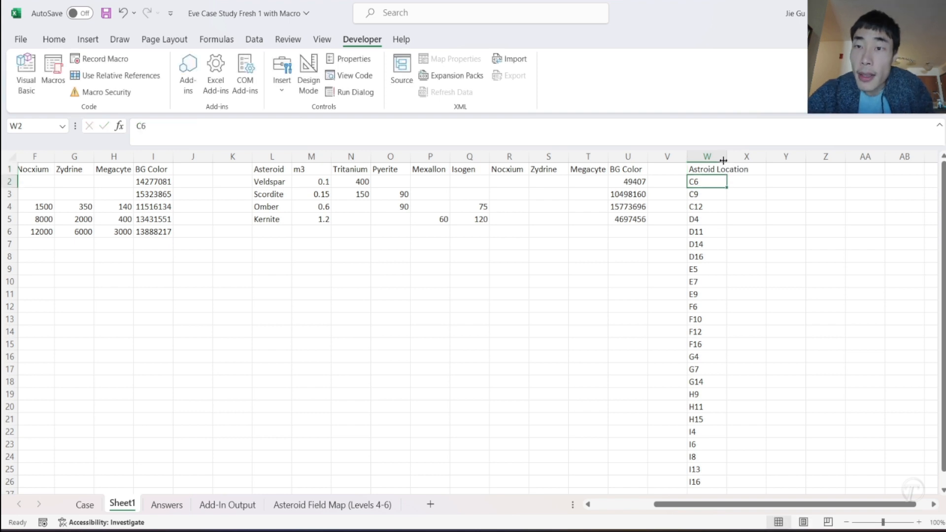
double_click(727, 157)
- Add the headers "BG Color" in X1 and "Astroid Type" in Y1
left_click(765, 171)
scroll(788, 300, "down", 5)
scroll(787, 299, "up", 5)
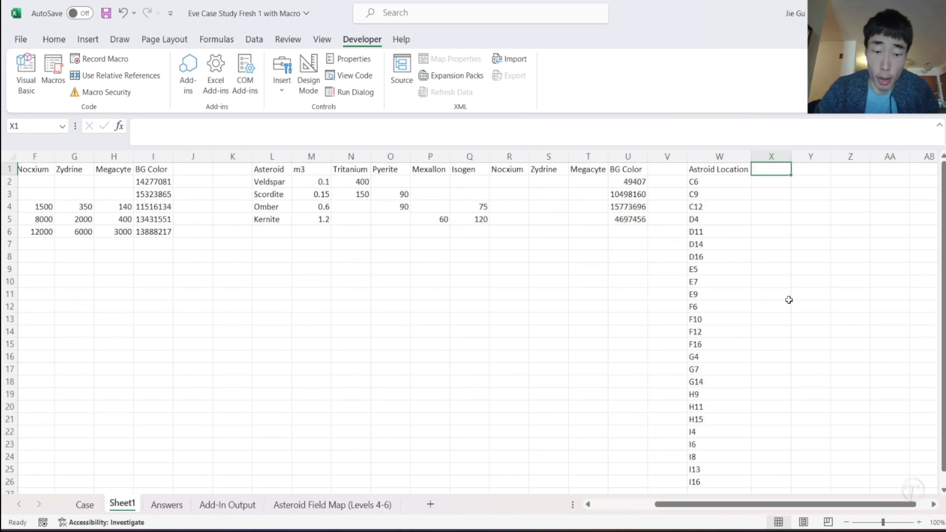
type("BG Color")
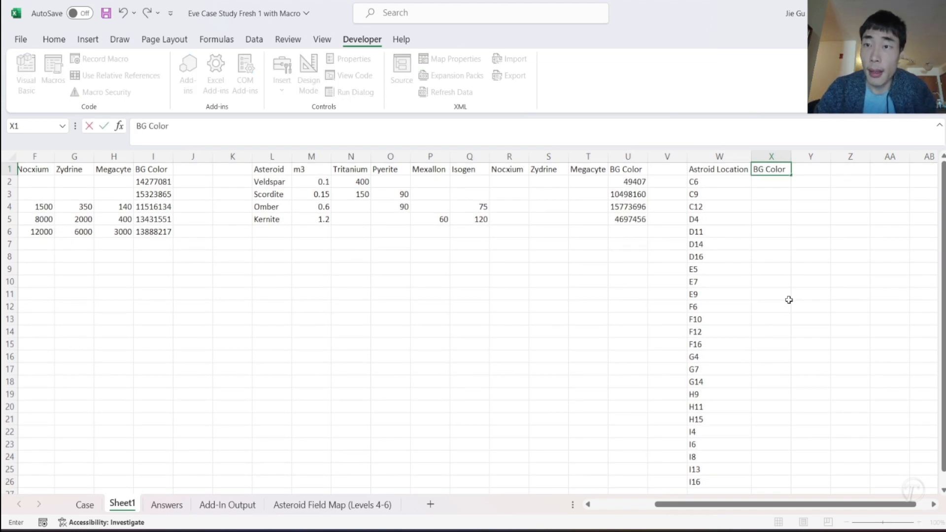
key("Return")
left_click(797, 171)
type("A")
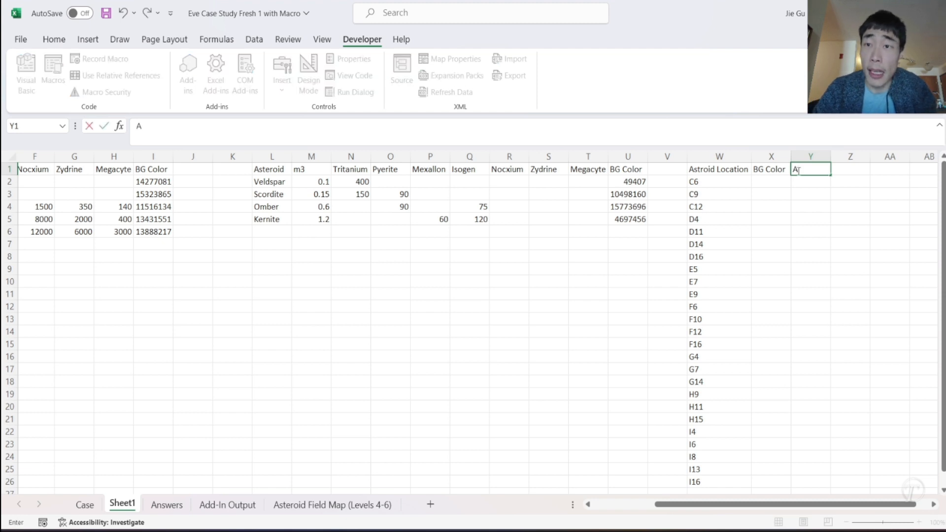
type("stroid Type")
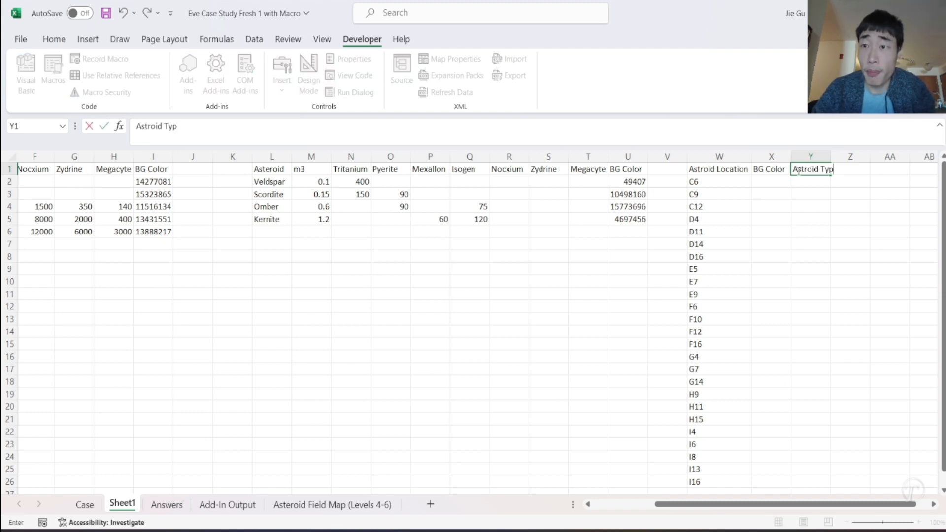
key("Return")
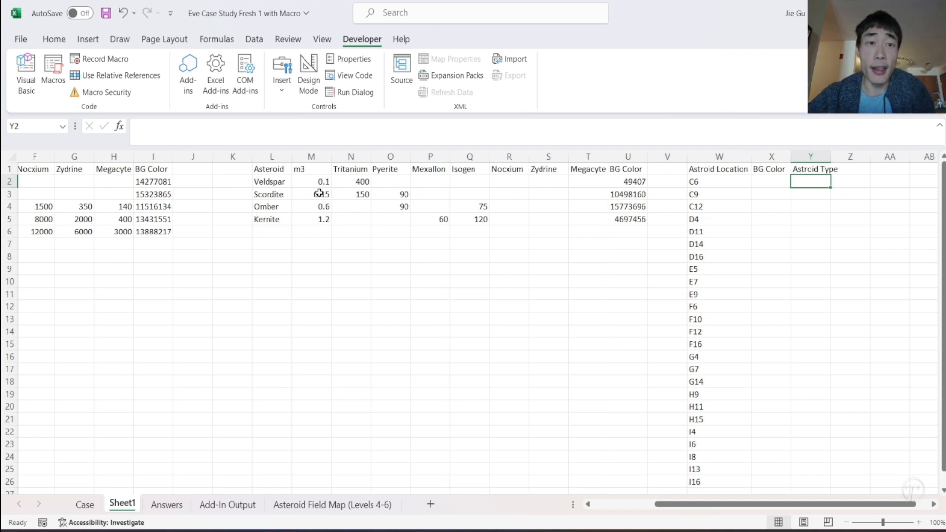
- Review the Level 4 question addresses on the Case sheet and return to Sheet1
left_click(84, 504)
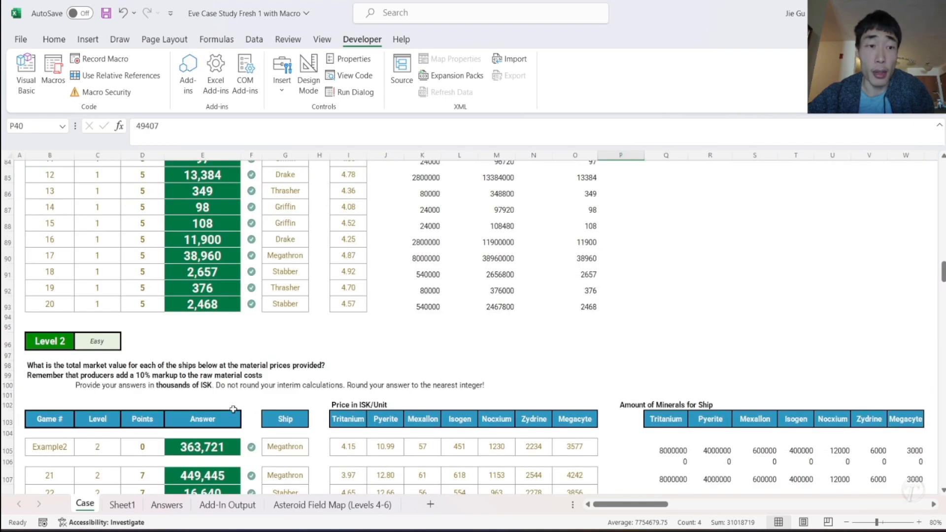
scroll(305, 360, "up", 3)
scroll(305, 361, "down", 15)
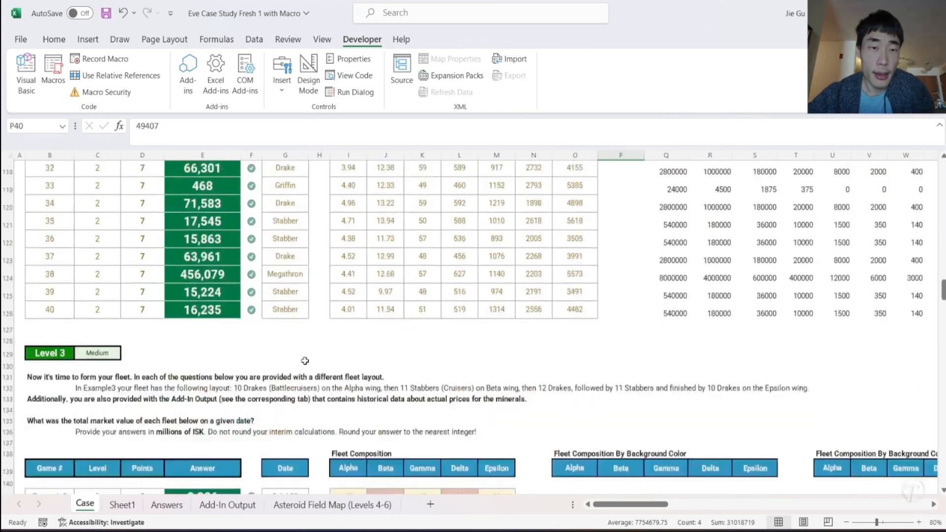
scroll(305, 361, "down", 18)
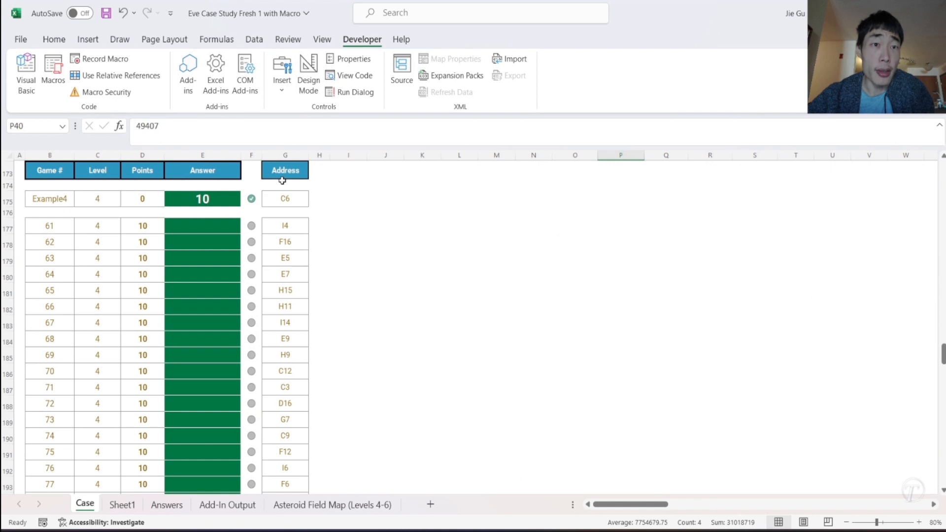
left_click(286, 200)
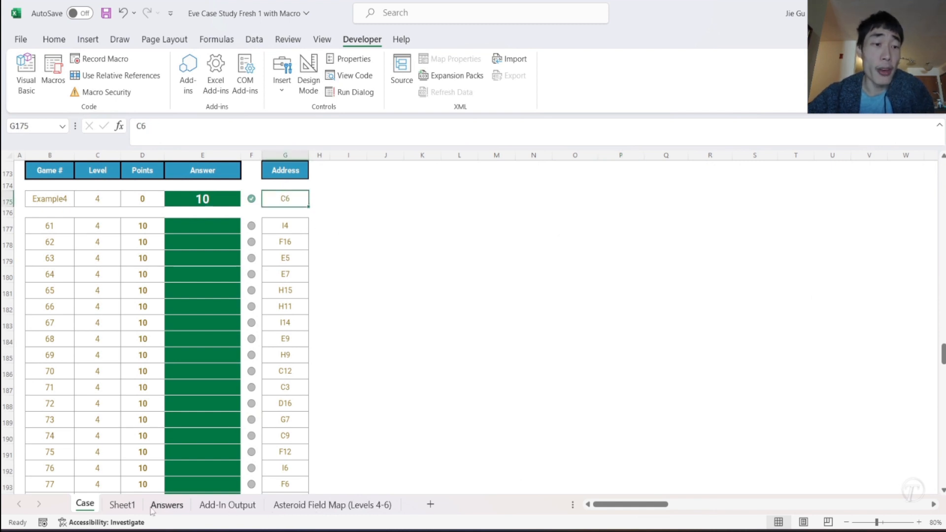
left_click(121, 504)
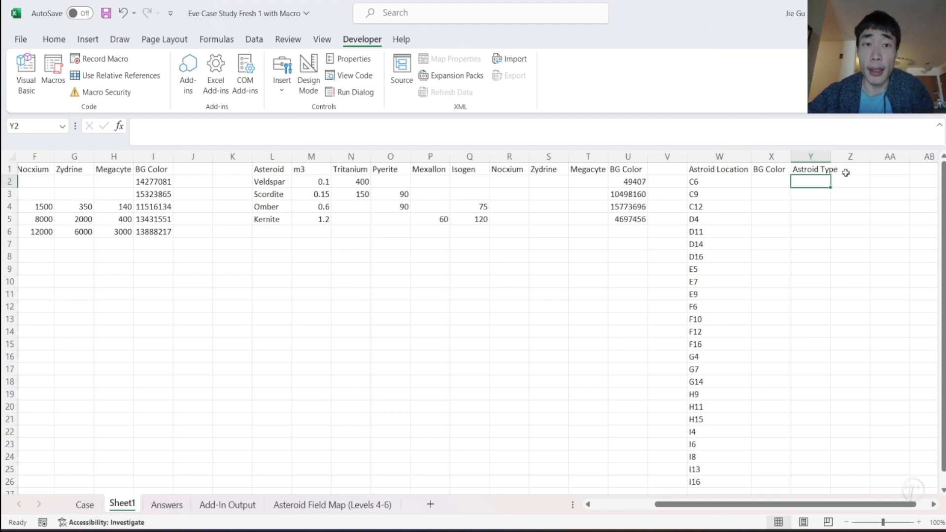
- Switch to the Visual Basic editor, open the code module of Sheet3 (Sheet1) and move its window clear of the Shipcolor code
left_click(772, 184)
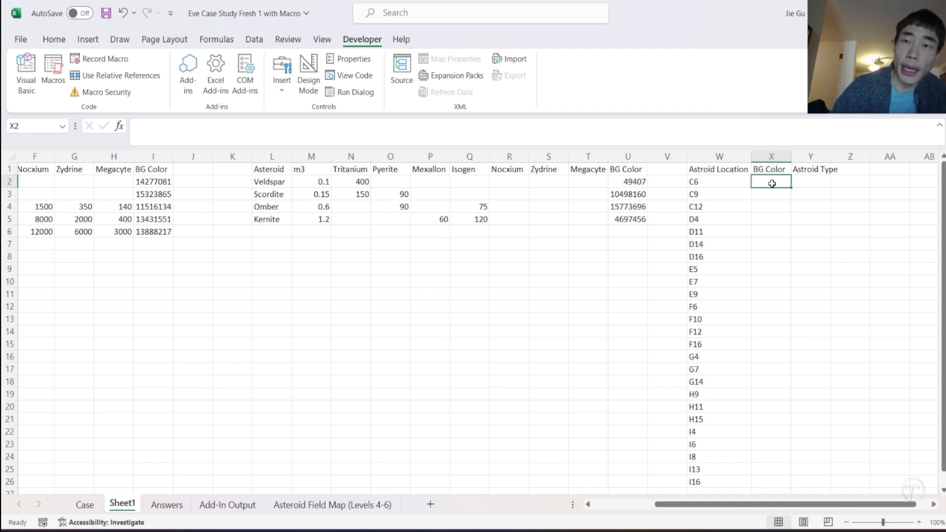
mouse_move(722, 530)
left_click(788, 475)
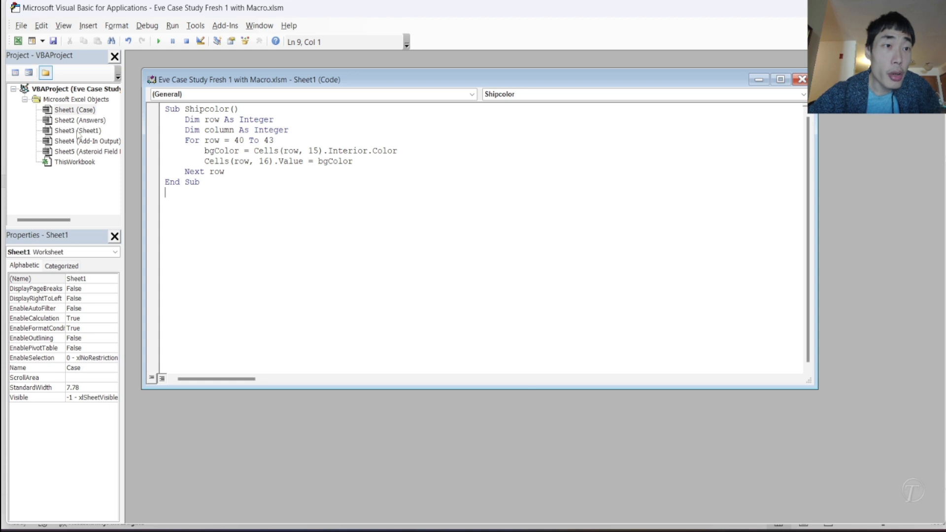
double_click(78, 132)
left_click_drag(342, 94, 488, 158)
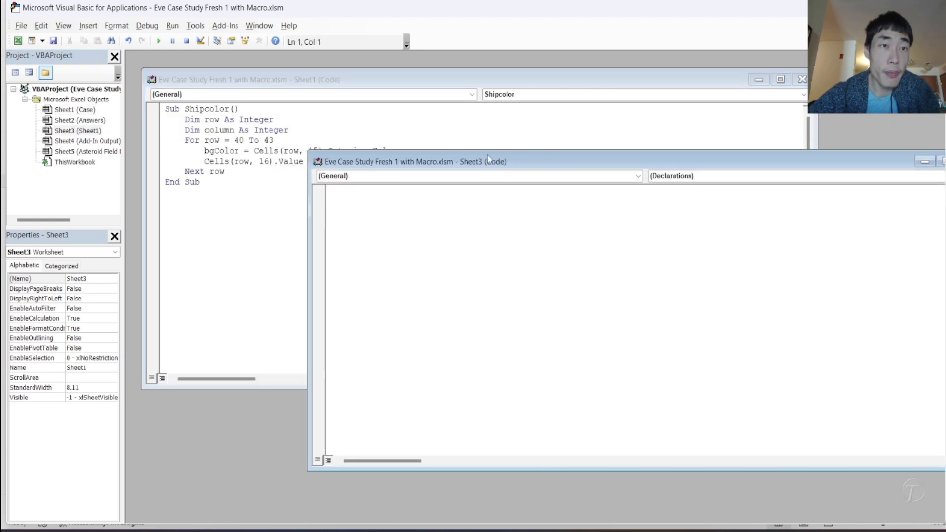
- Copy the entire Shipcolor macro from the Case sheet's module into the empty Sheet3 module
left_click_drag(207, 192, 165, 108)
key("ctrl+c")
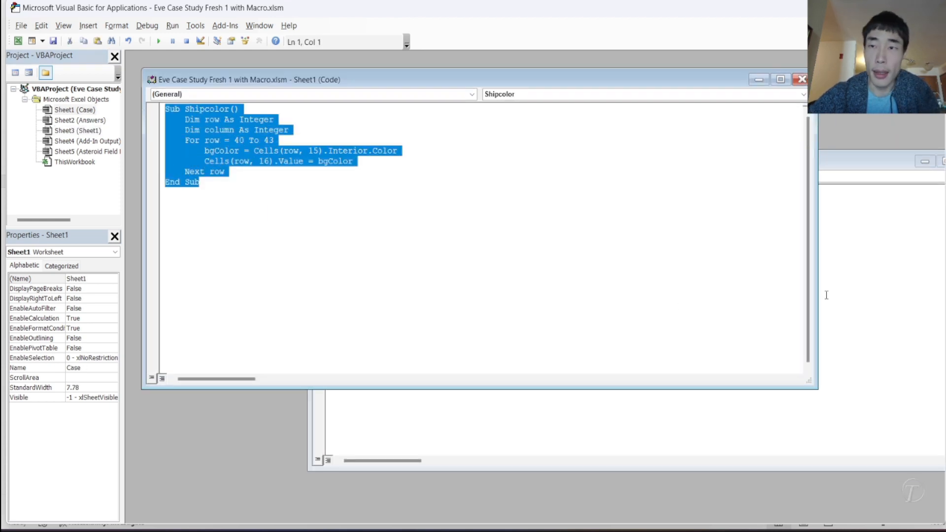
left_click(915, 291)
key("ctrl+v")
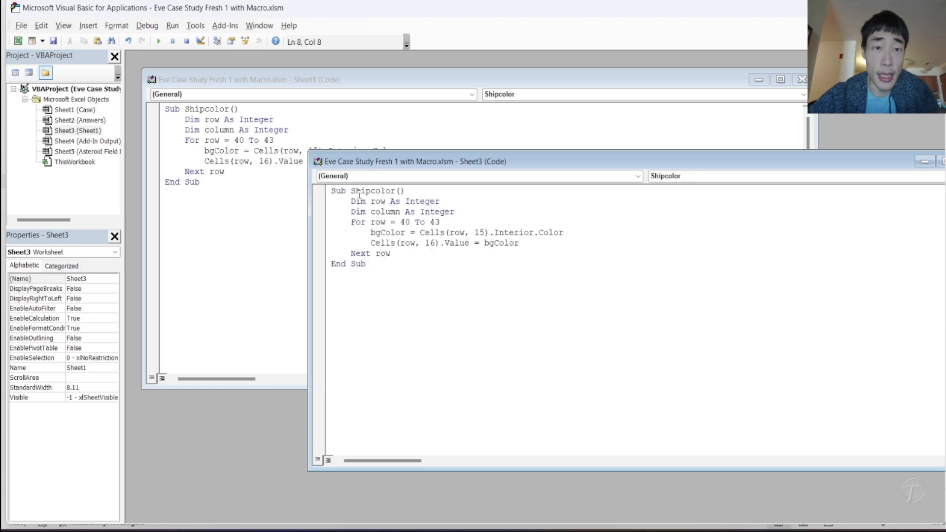
- Rename the copied macro in the Sheet3 module to Astroidcolor
left_click_drag(352, 190, 371, 190)
type("Astroid")
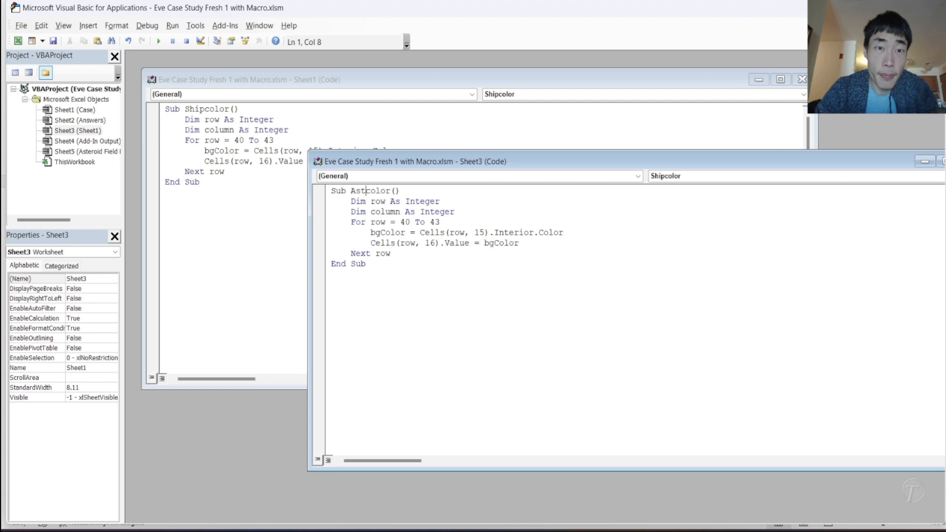
left_click(407, 232)
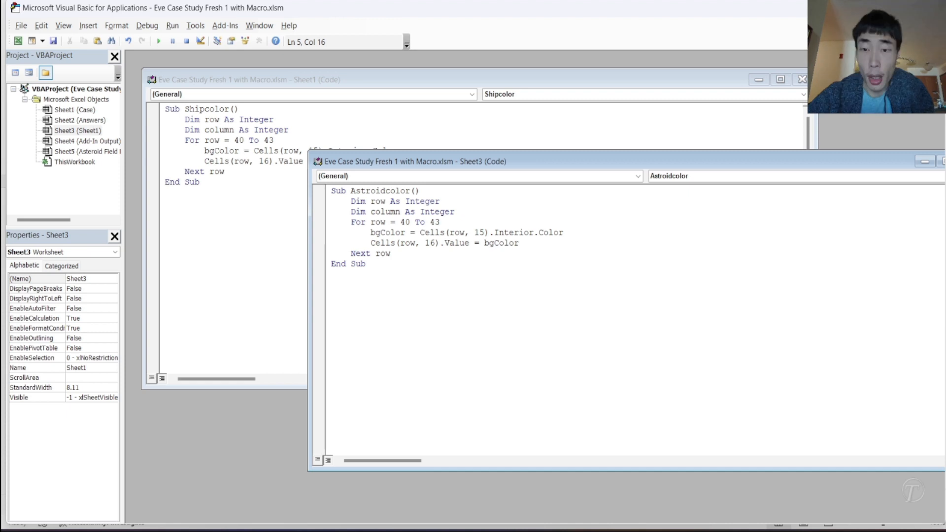
- Add the header Astroid Count in cell Z1 of Sheet1 and widen column Z to fit it
left_click(644, 497)
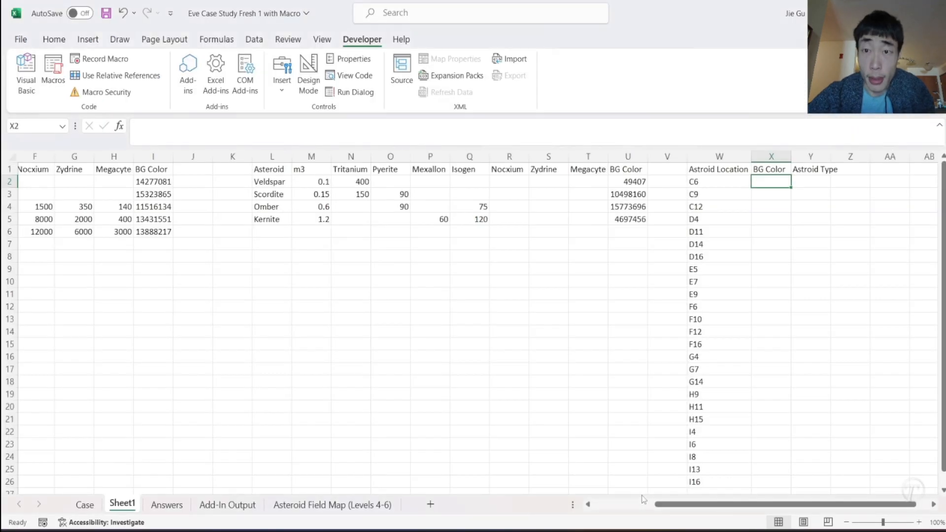
left_click(847, 174)
type("As")
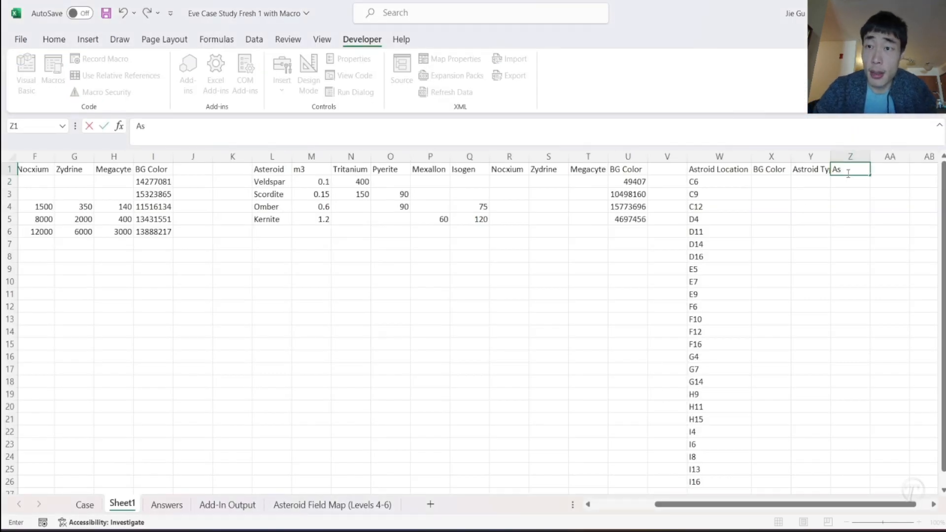
type("troid Count")
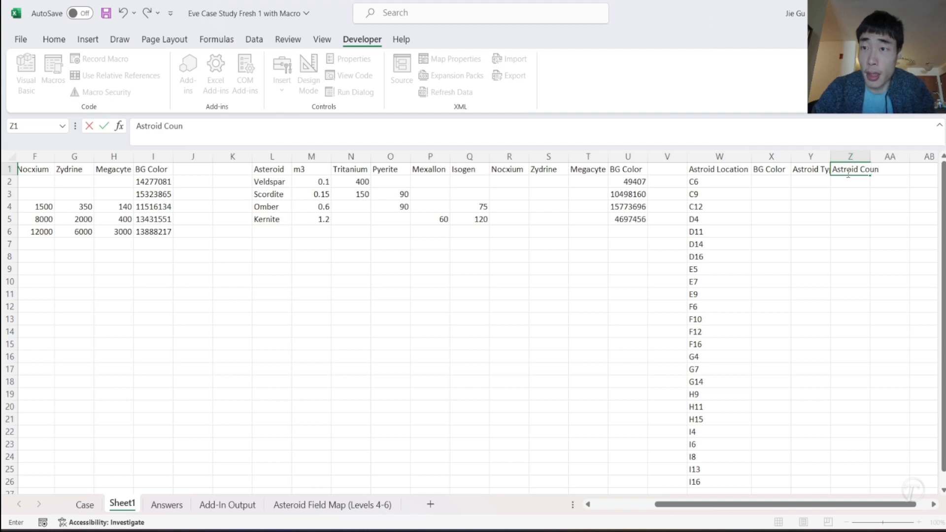
key("Return")
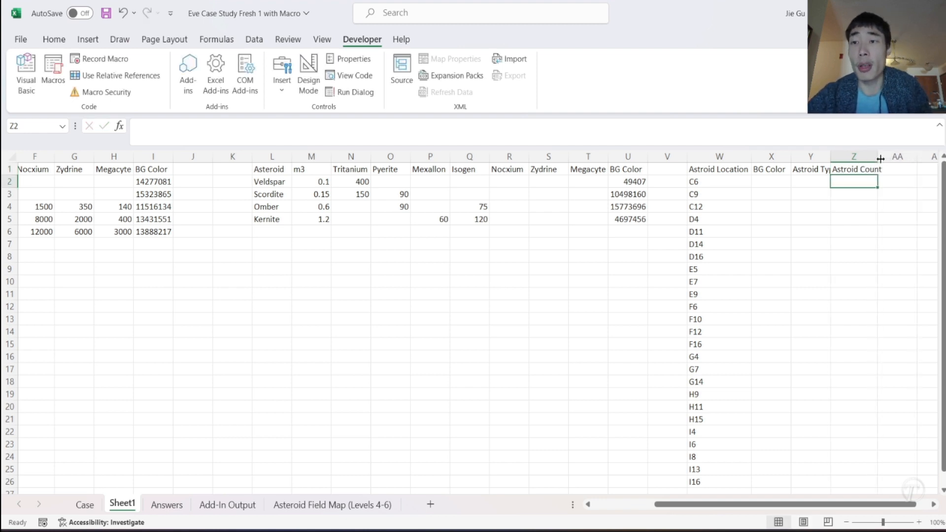
left_click_drag(872, 158, 891, 161)
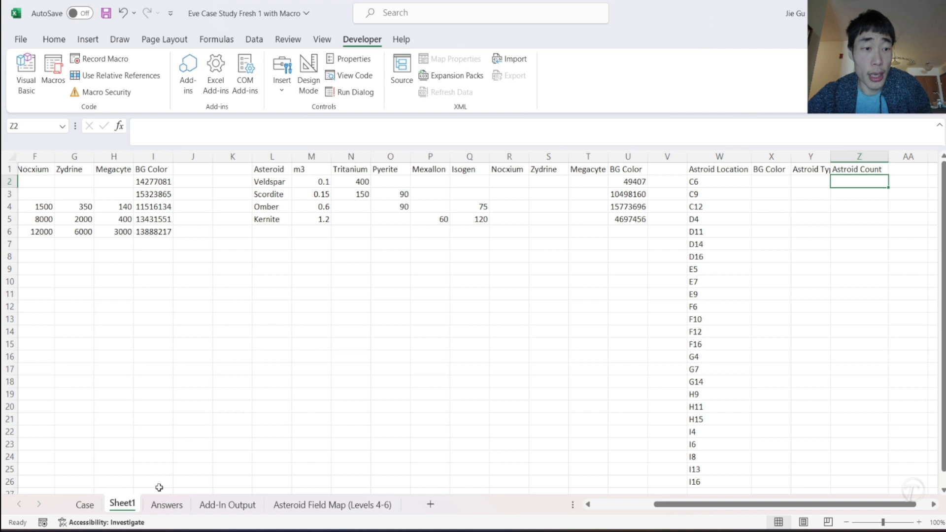
- Review the asteroid map and the Case addresses, and check the first and last rows of the Astroid Location list on Sheet1
left_click(295, 504)
scroll(91, 229, "up", 2)
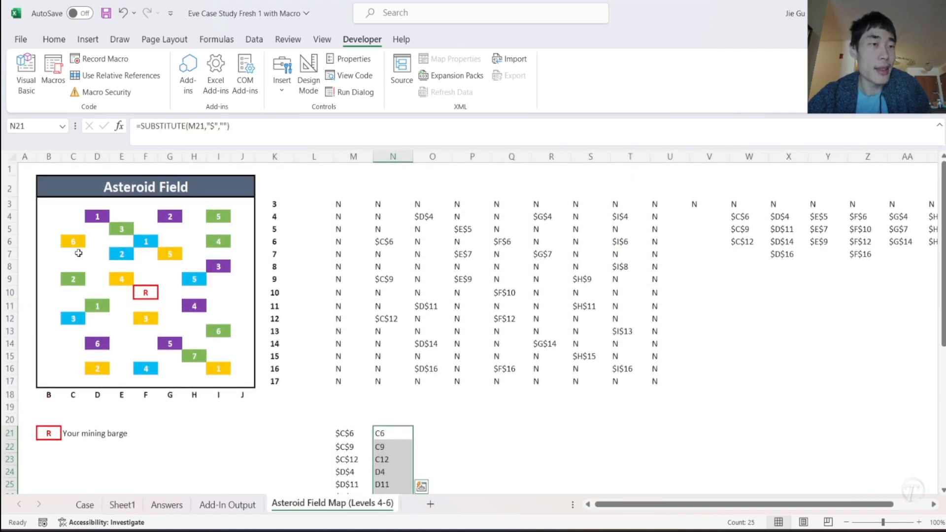
left_click(83, 506)
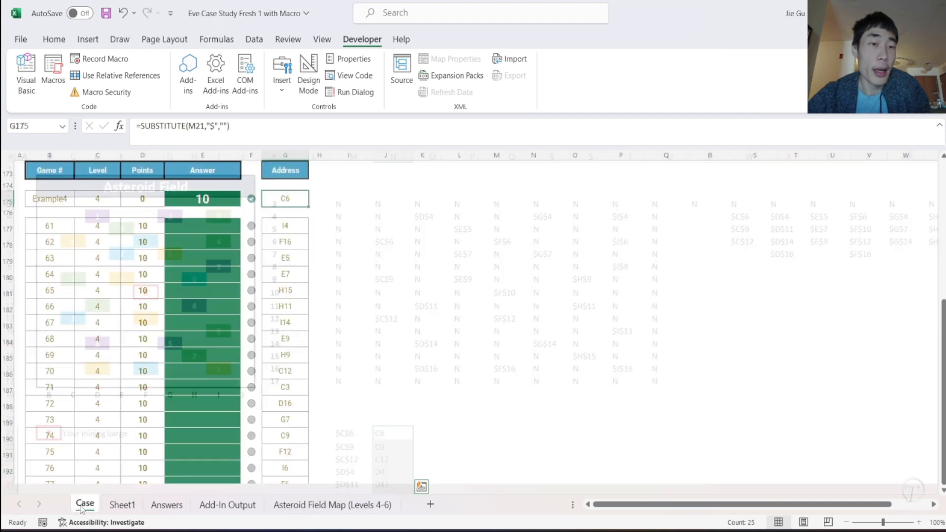
left_click(118, 504)
left_click(767, 181)
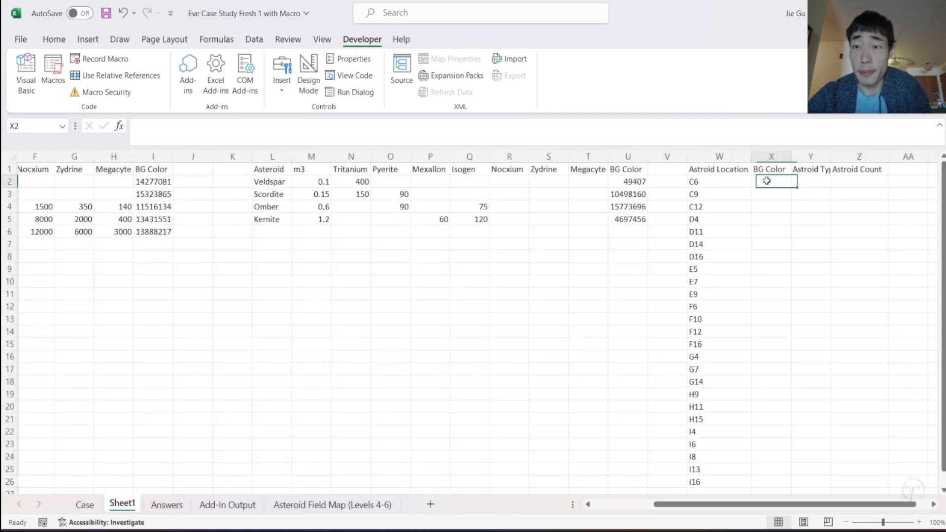
left_click(735, 187)
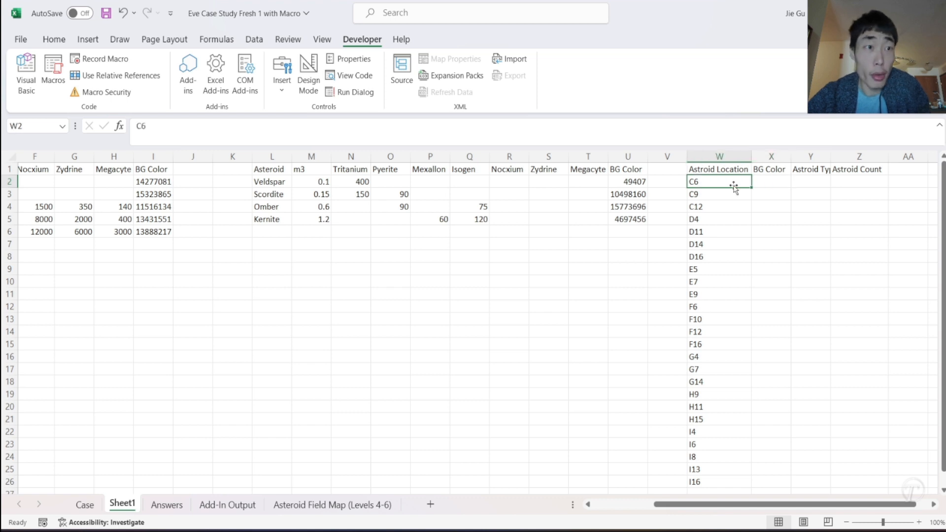
scroll(734, 266, "down", 5)
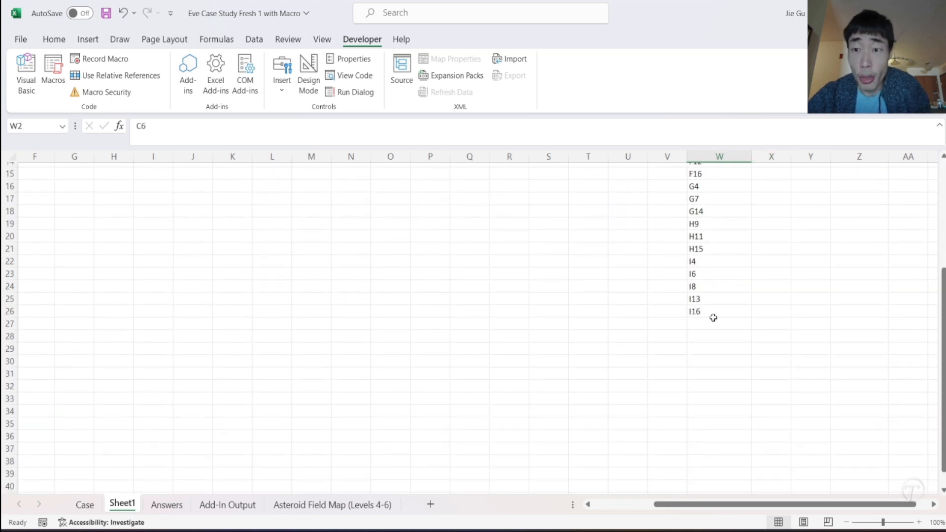
left_click(698, 315)
scroll(693, 314, "up", 1)
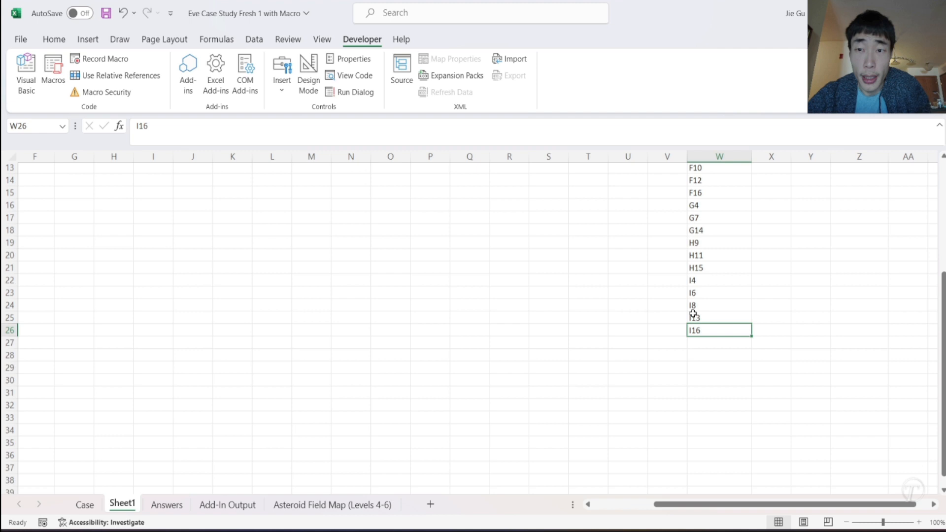
scroll(693, 314, "up", 4)
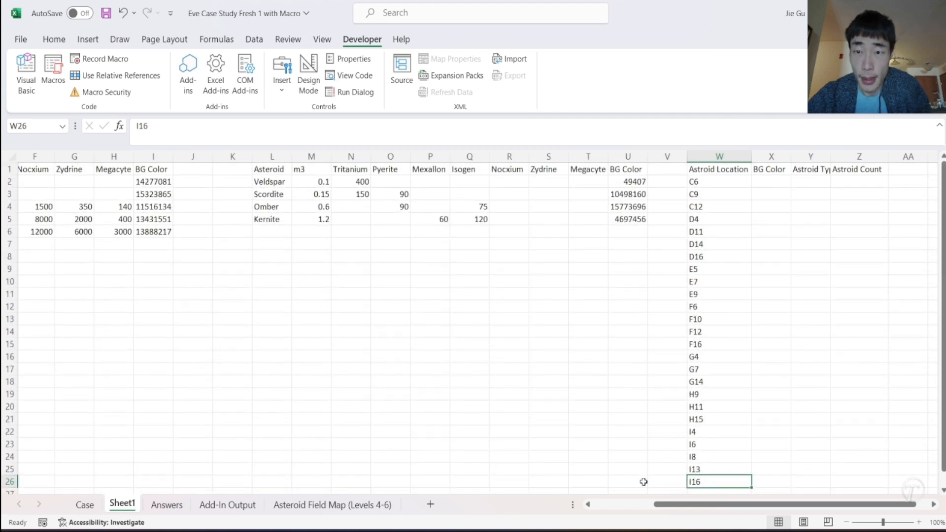
- Set the row loop of the Astroidcolor macro in the Visual Basic editor to run from 2 to 26
mouse_move(721, 531)
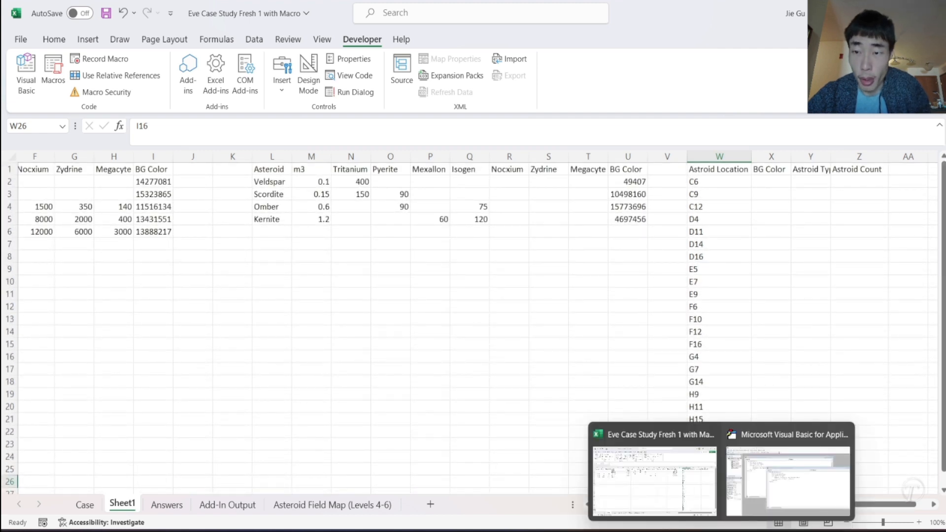
left_click(773, 498)
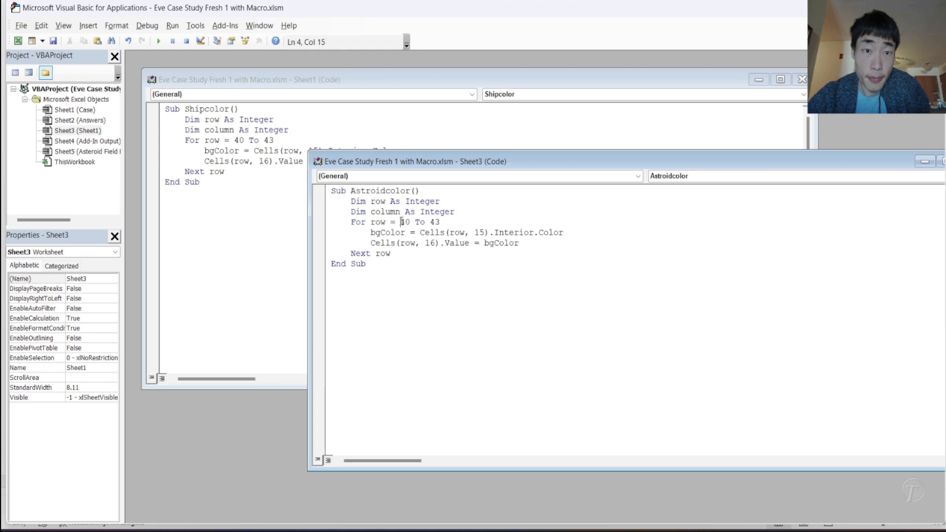
left_click_drag(400, 222, 411, 223)
type("2")
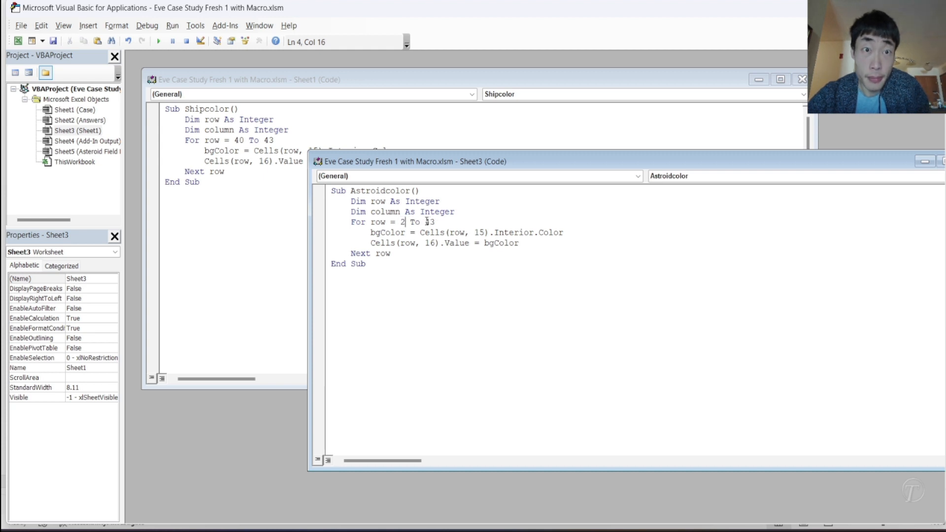
left_click_drag(425, 221, 439, 220)
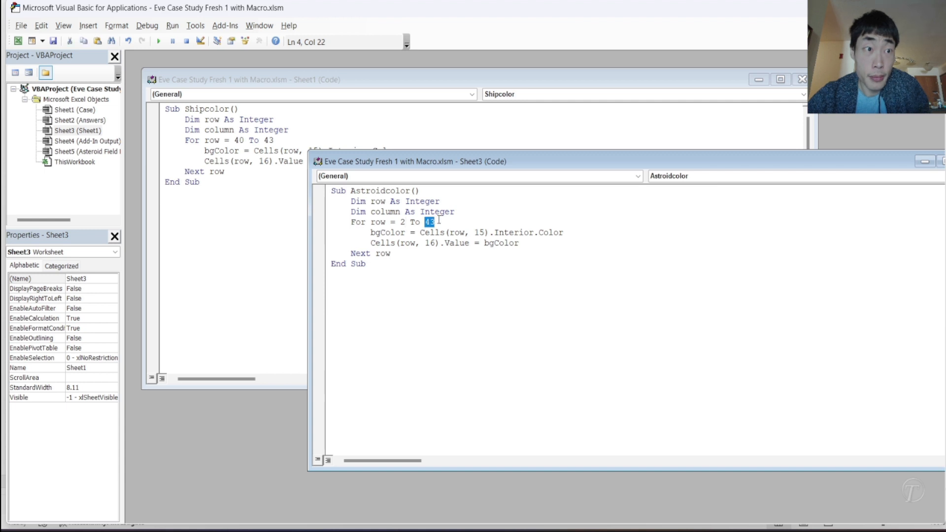
type("26")
left_click(466, 260)
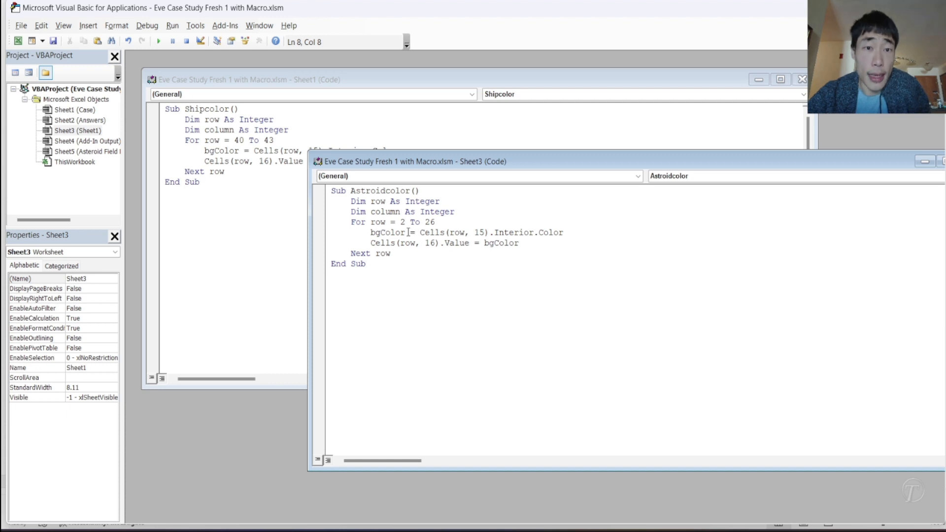
- Count the columns up to Astroid Location on Sheet1 and set the source column in the macro's bgColor line to 23
mouse_move(641, 526)
left_click(655, 475)
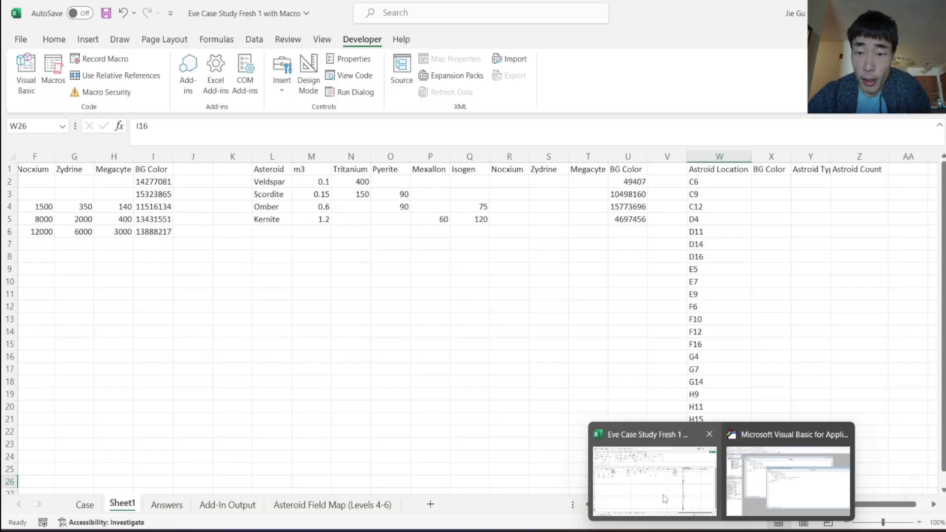
left_click_drag(691, 180, 5, 180)
key("alt+F11")
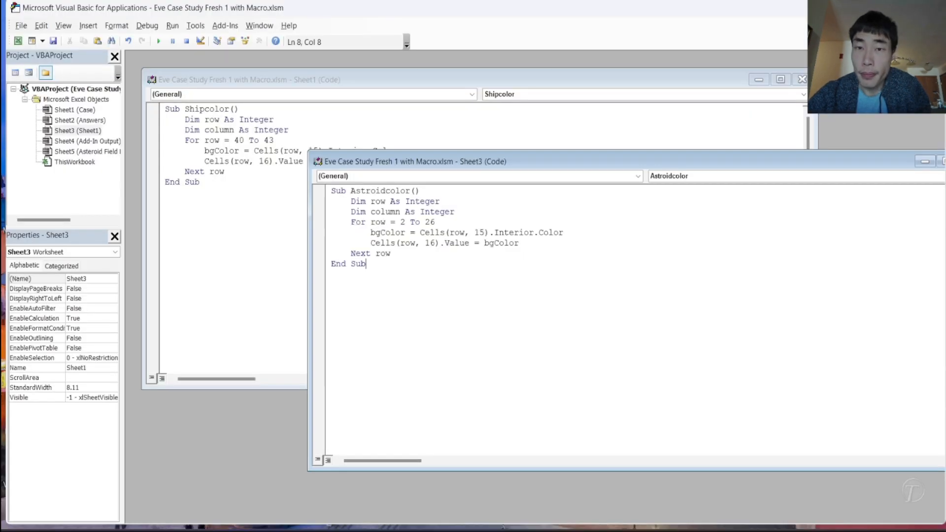
double_click(480, 232)
type("23")
left_click(494, 250)
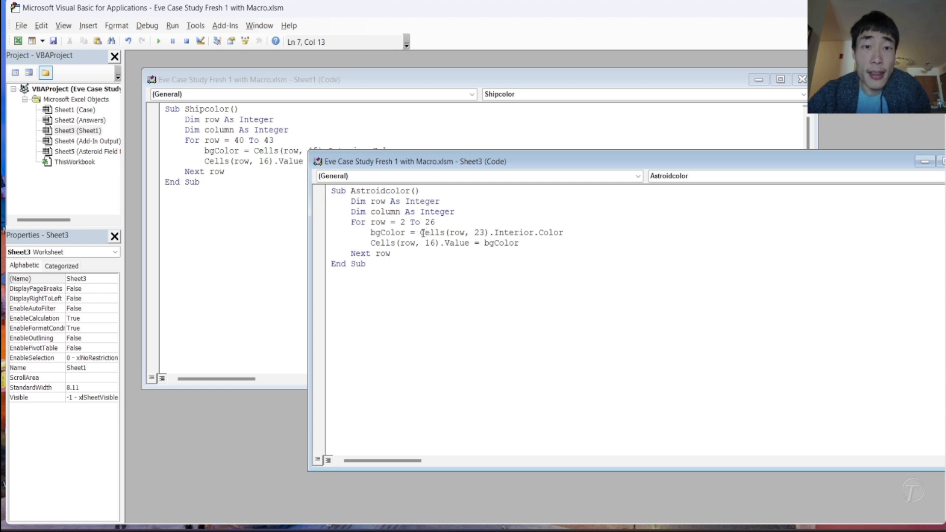
- Check the Astroid Location cell W2 on Sheet1 and change the bgColor reference in Astroidcolor to Range(Cells(row, 23).Value)
left_click_drag(420, 232, 490, 233)
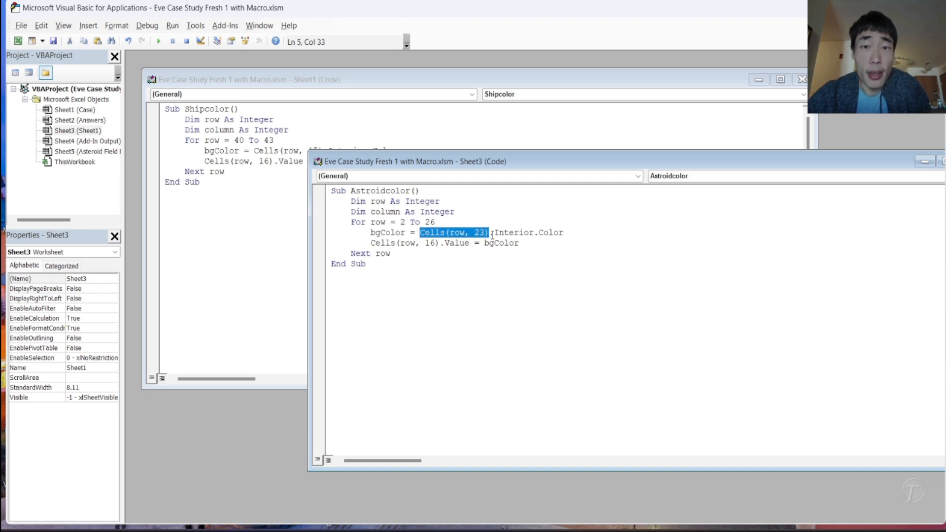
mouse_move(722, 528)
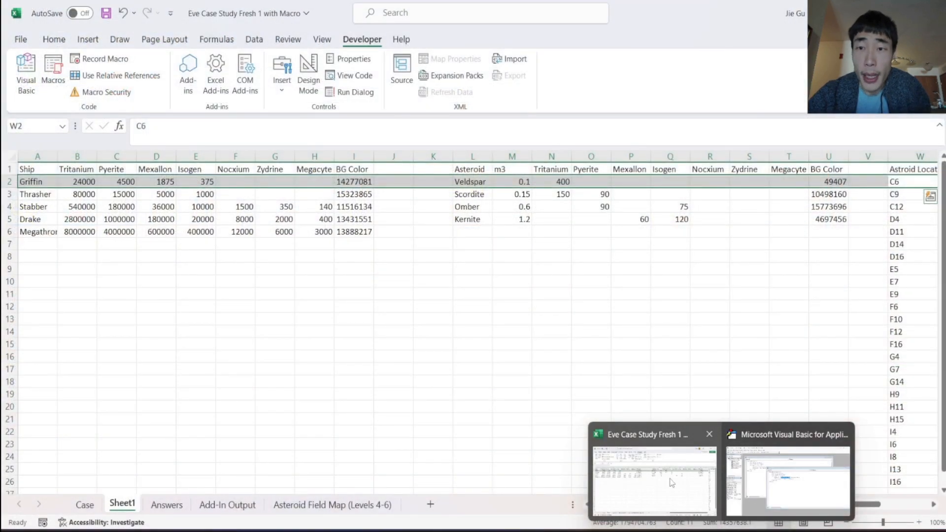
left_click(655, 483)
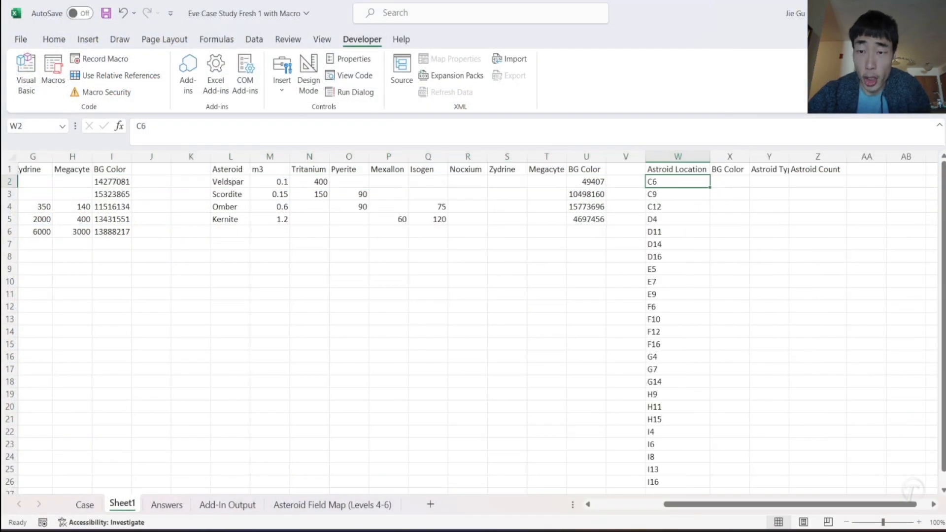
mouse_move(722, 529)
left_click(755, 501)
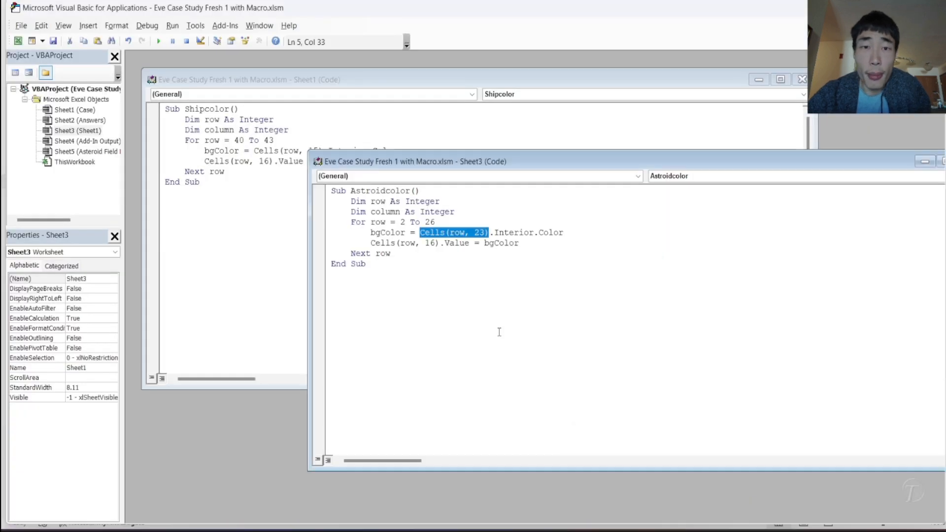
left_click(420, 233)
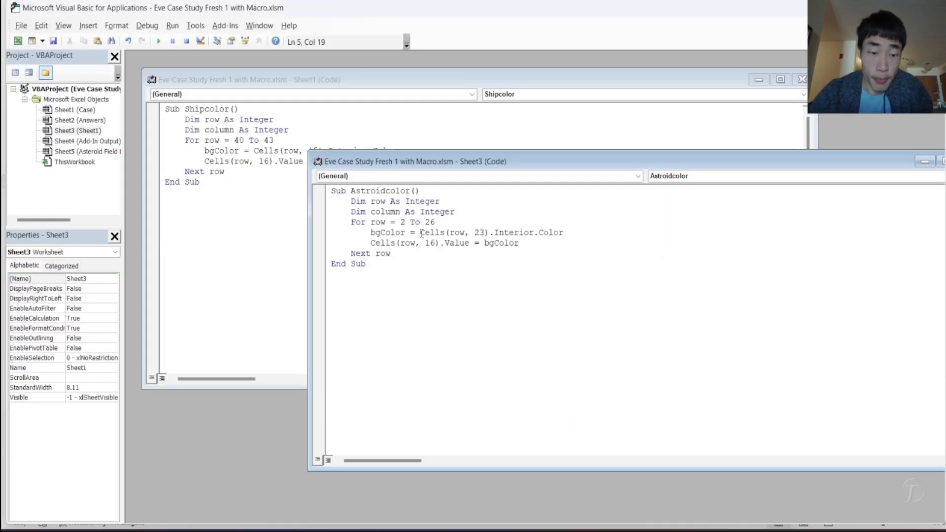
type("RAN")
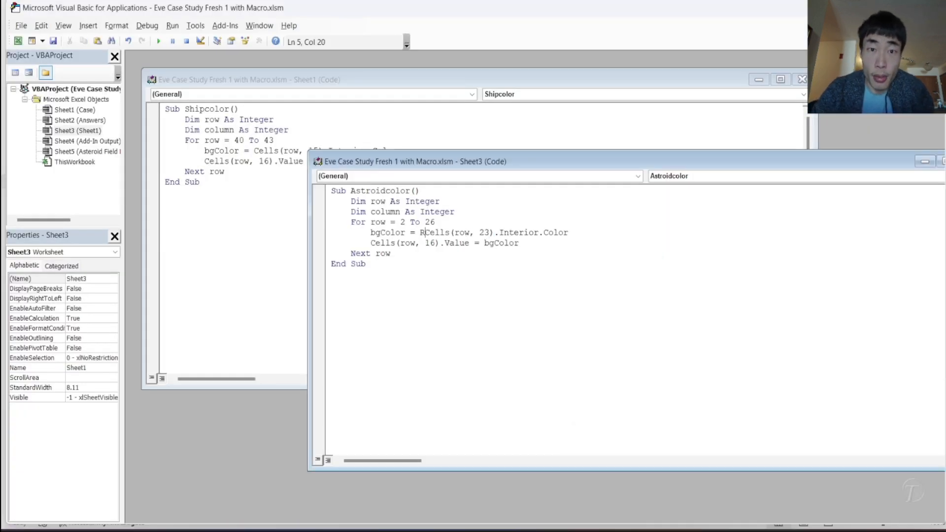
key("BackSpace")
key("BackSpace")
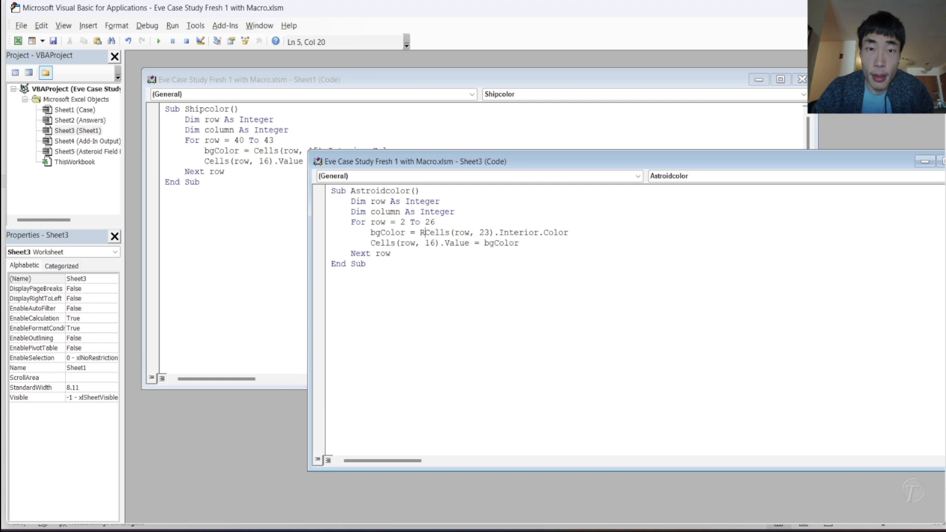
type("A")
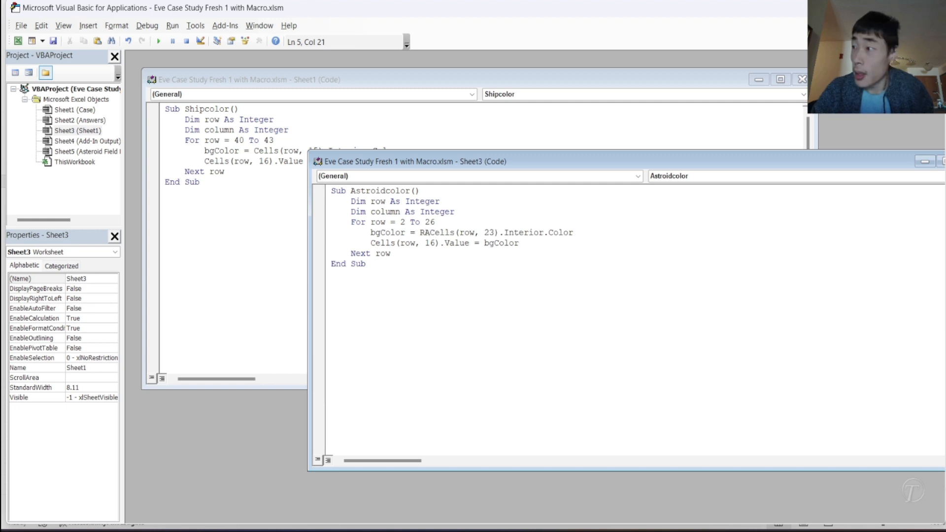
key("BackSpace")
type("ange(")
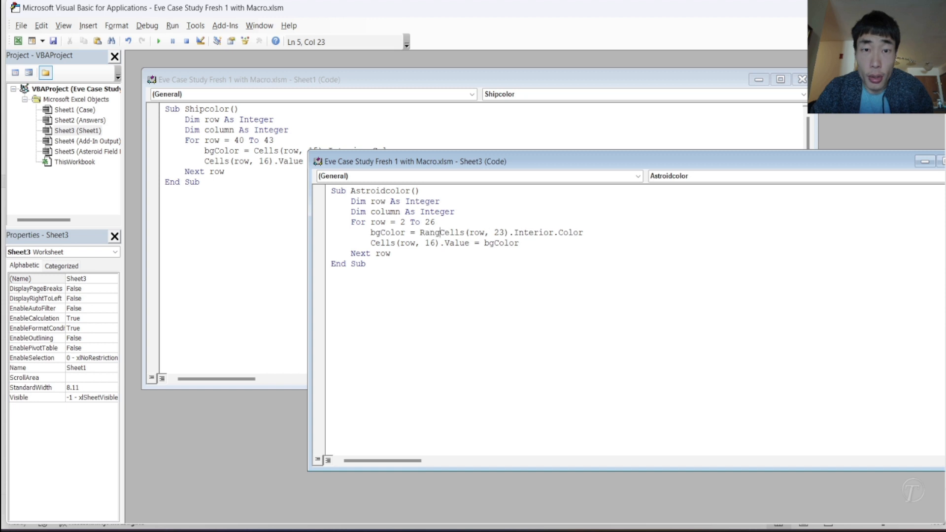
left_click(519, 233)
type(".")
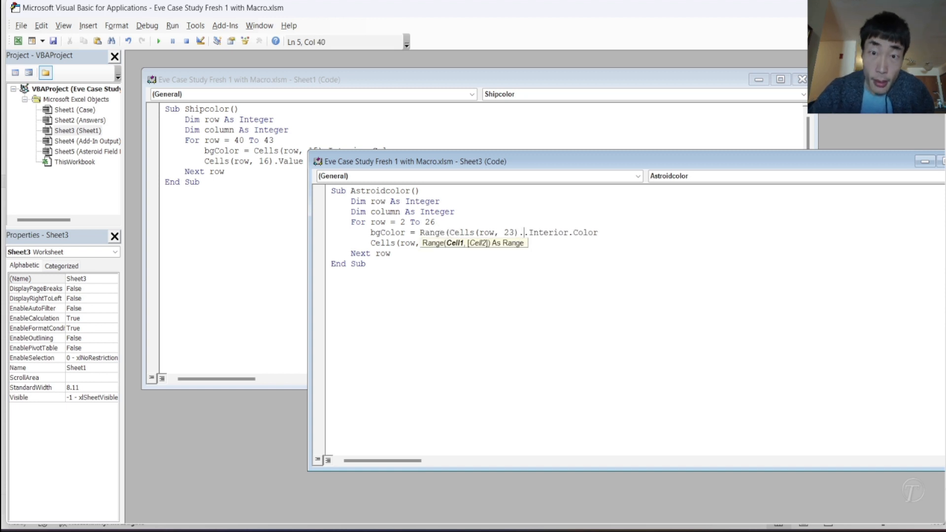
type("Value)")
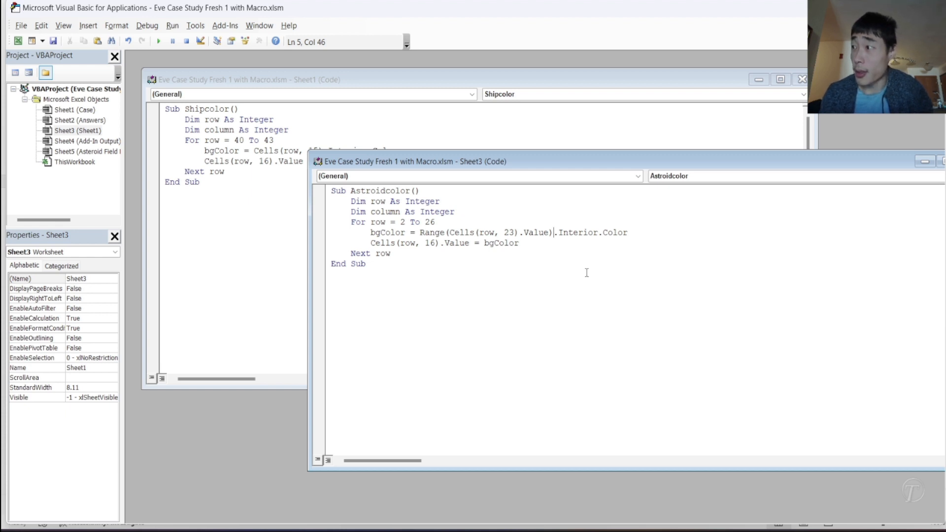
- Insert an opening Worksheets(" reference before Range(Cells(row, 23).Value) in the bgColor line of Astroidcolor
left_click(450, 232)
left_click_drag(450, 233, 551, 232)
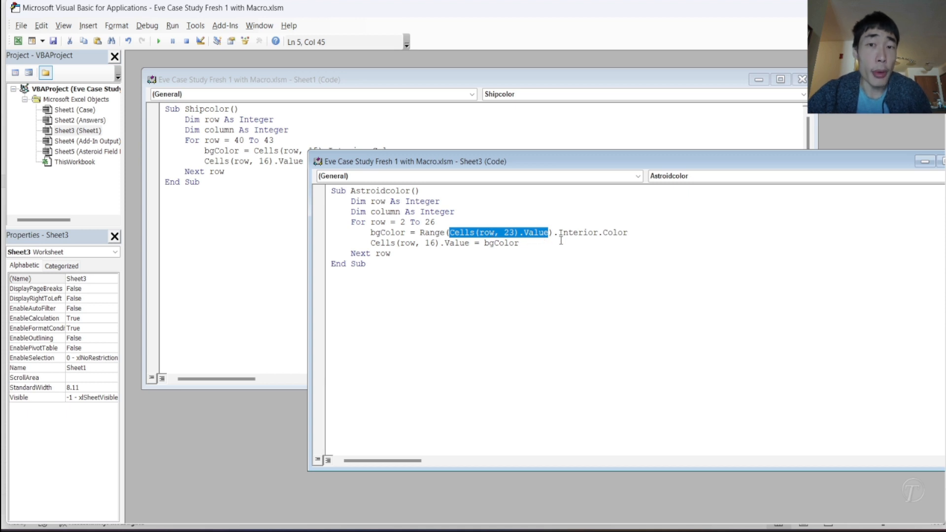
left_click(421, 232)
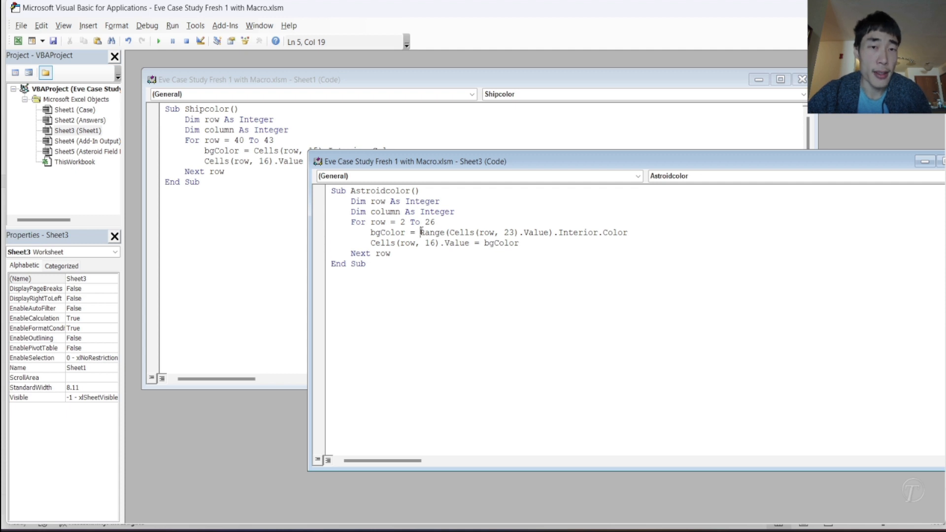
type("Workshe")
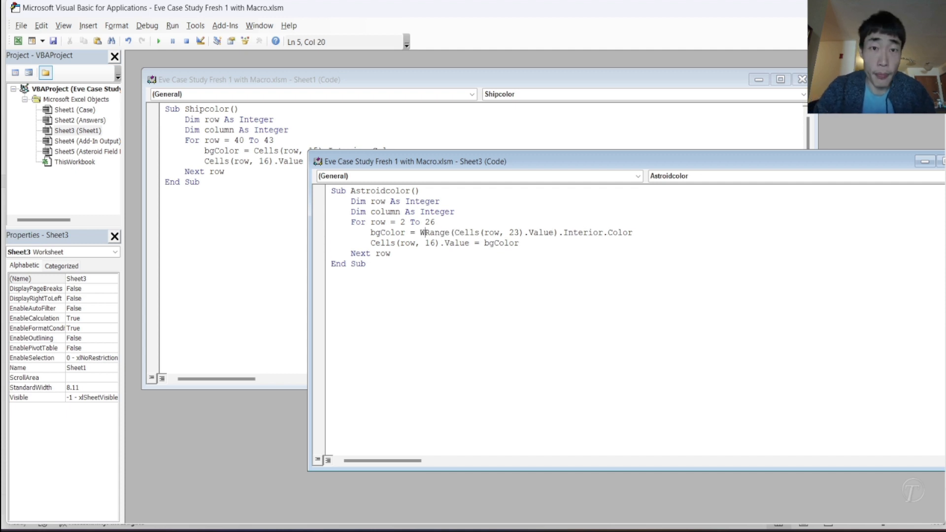
type("et")
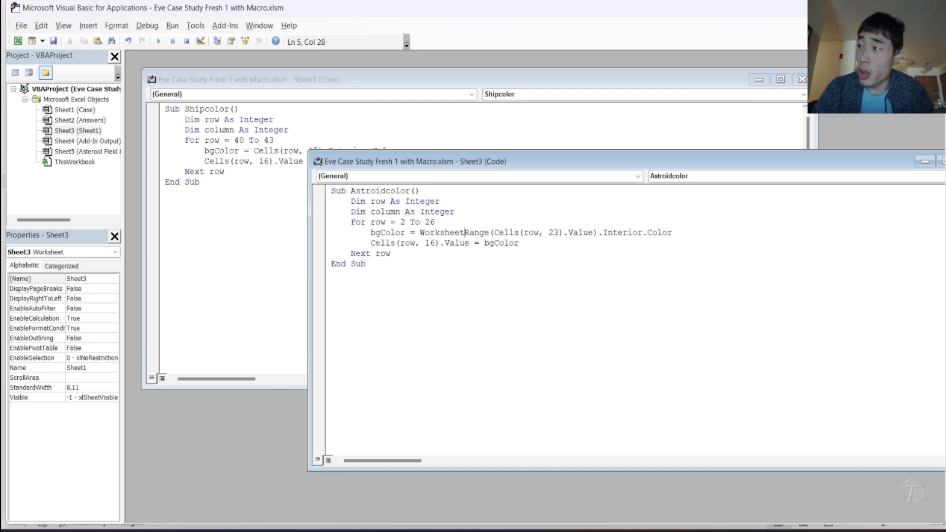
type("s(\"")
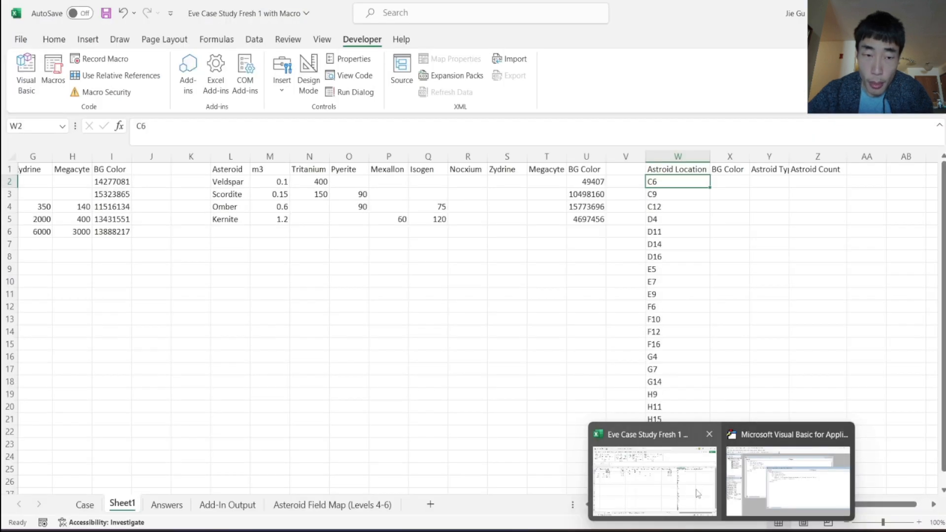
- Copy the asteroid map's sheet name and add "Asteroid Field Map (Levels 4-6)" with a dot before Range in the bgColor line
left_click(706, 494)
right_click(339, 506)
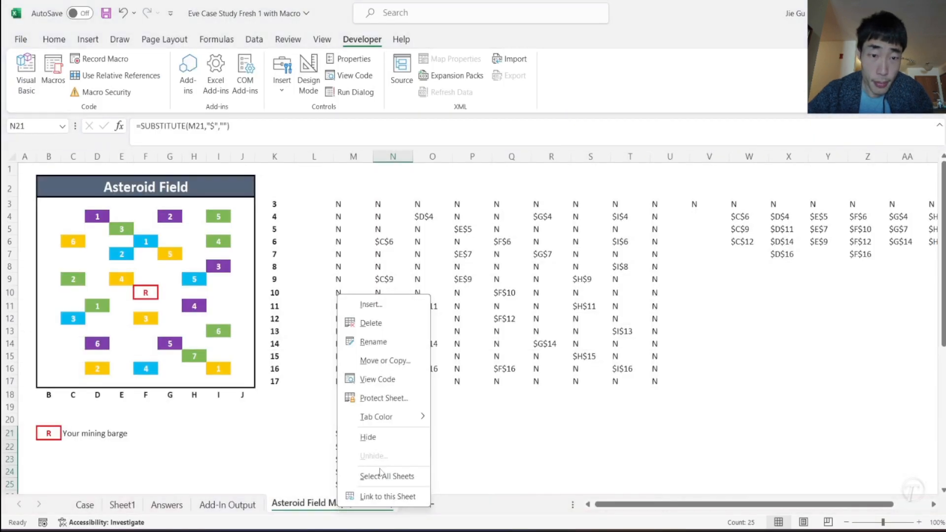
left_click(395, 339)
mouse_move(613, 530)
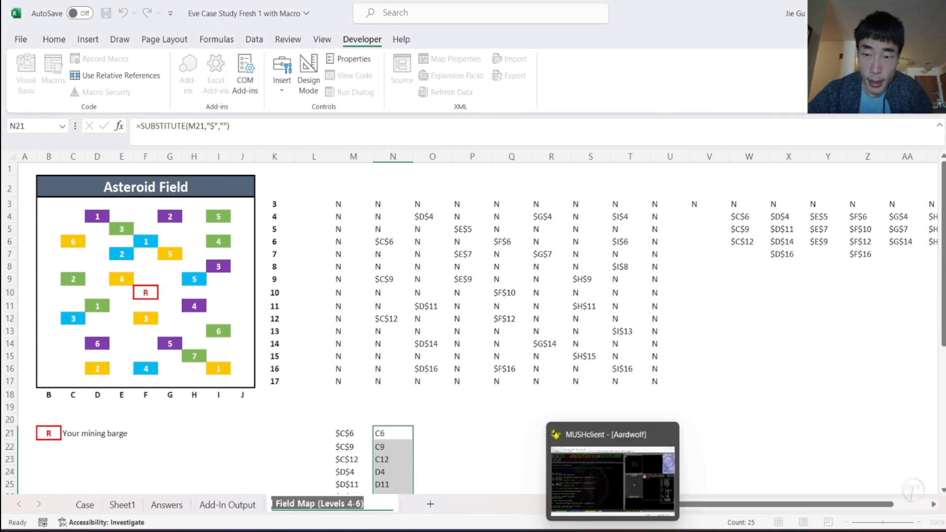
left_click(834, 508)
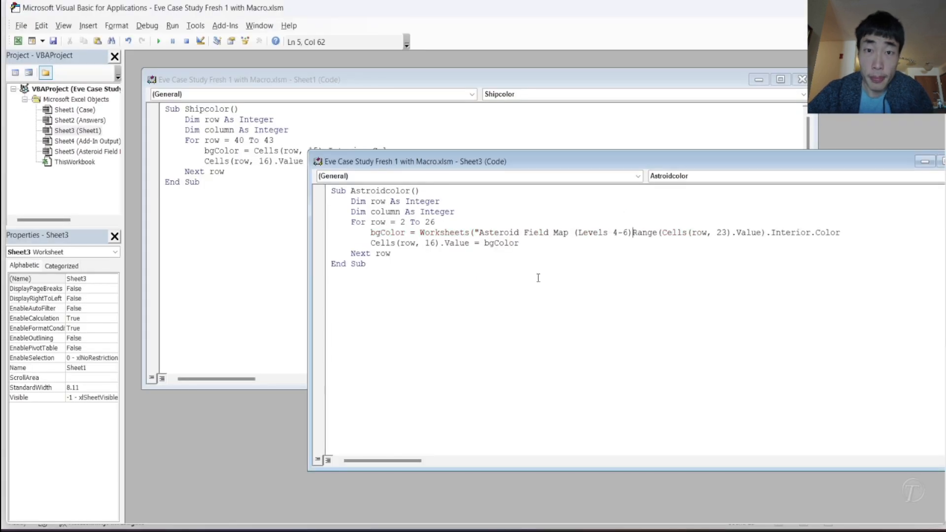
type("\".")
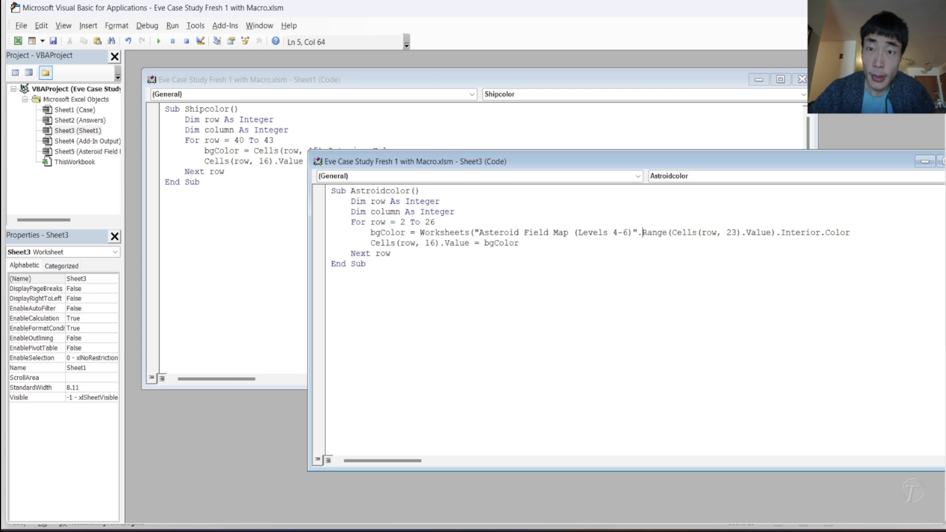
- Add the missing closing parenthesis to the bgColor line so it reads Worksheets("Asteroid Field Map (Levels 4-6)").Range(Cells(row, 23).Value).Interior.Color
left_click(560, 284)
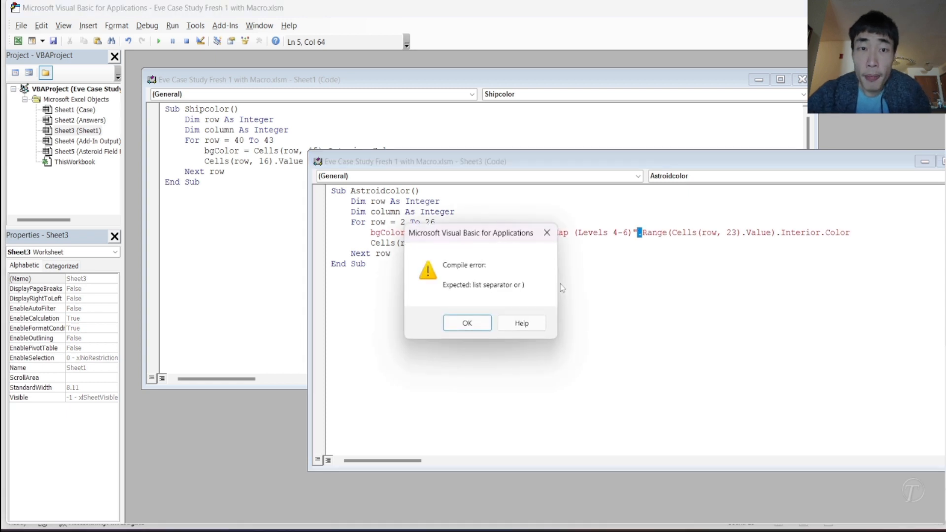
left_click(476, 323)
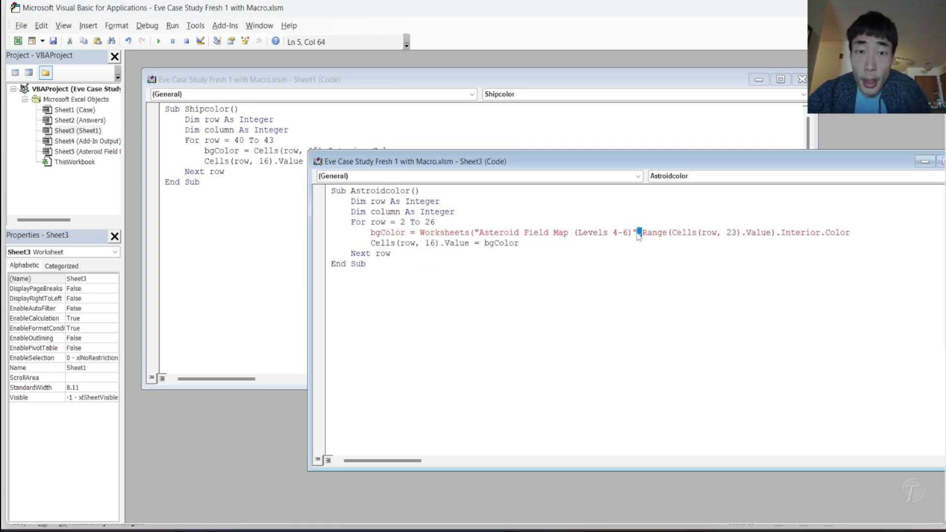
key("BackSpace")
type(".")
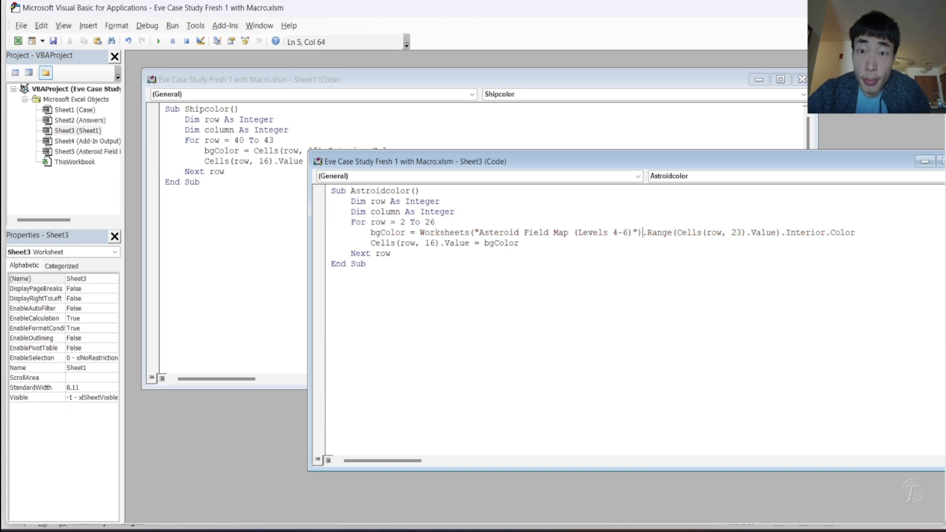
left_click(641, 265)
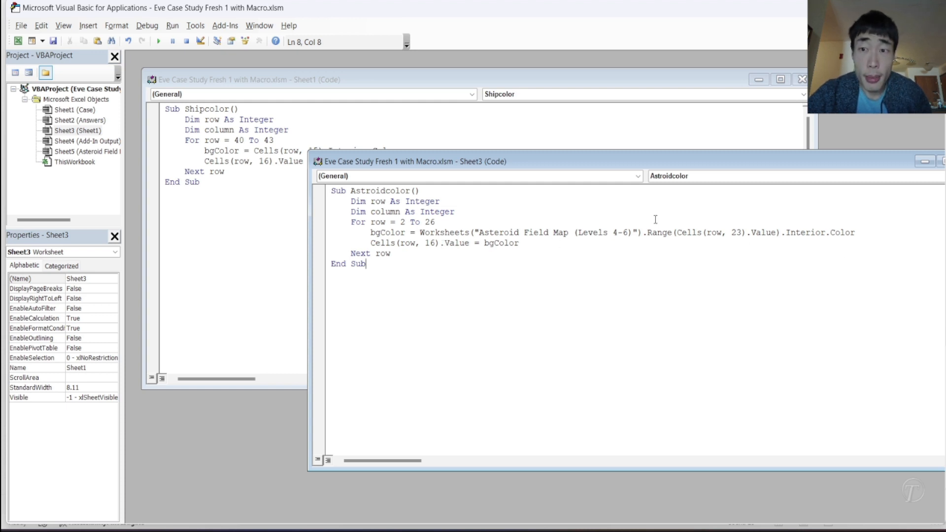
- Set the colour output column in Astroidcolor to 24 and check the first BG Color and Astroid Count cells on Sheet1
left_click_drag(426, 242, 436, 243)
type("24")
left_click(457, 255)
mouse_move(667, 529)
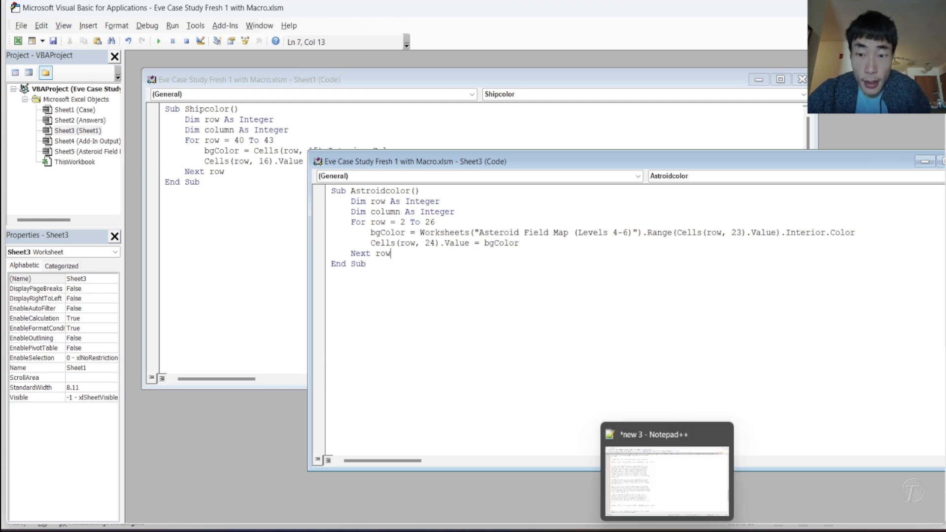
mouse_move(722, 530)
left_click(653, 475)
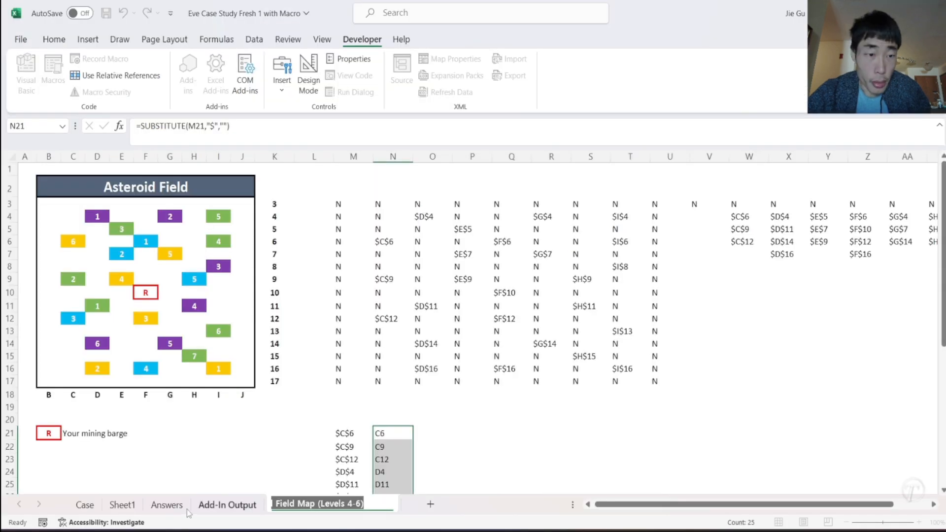
left_click(127, 508)
left_click(720, 183)
left_click(810, 181)
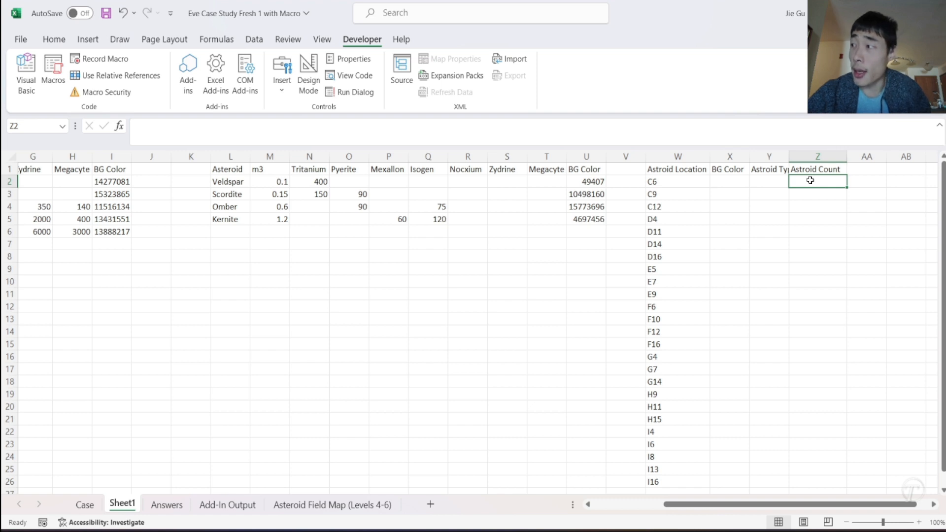
- Start a new line under the colour output in the Astroidcolor macro with Cells(row,26).Value =
mouse_move(722, 530)
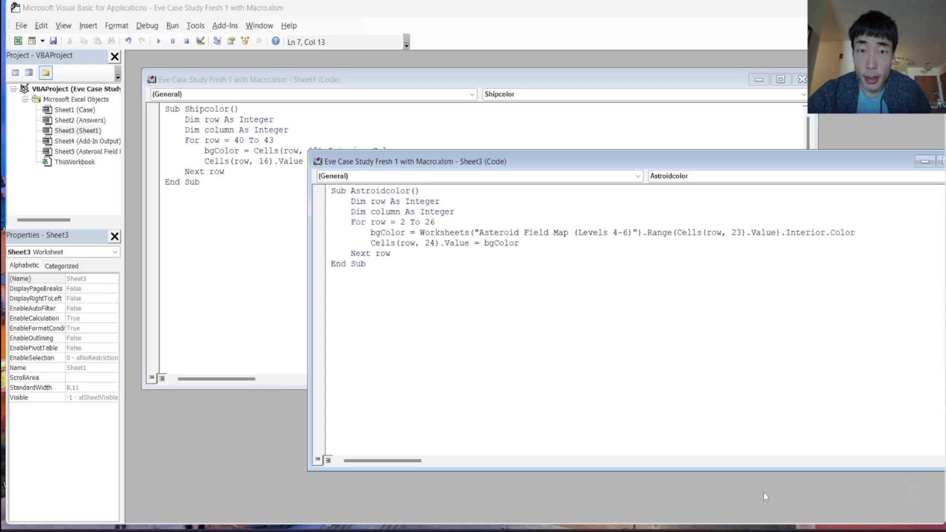
left_click(763, 493)
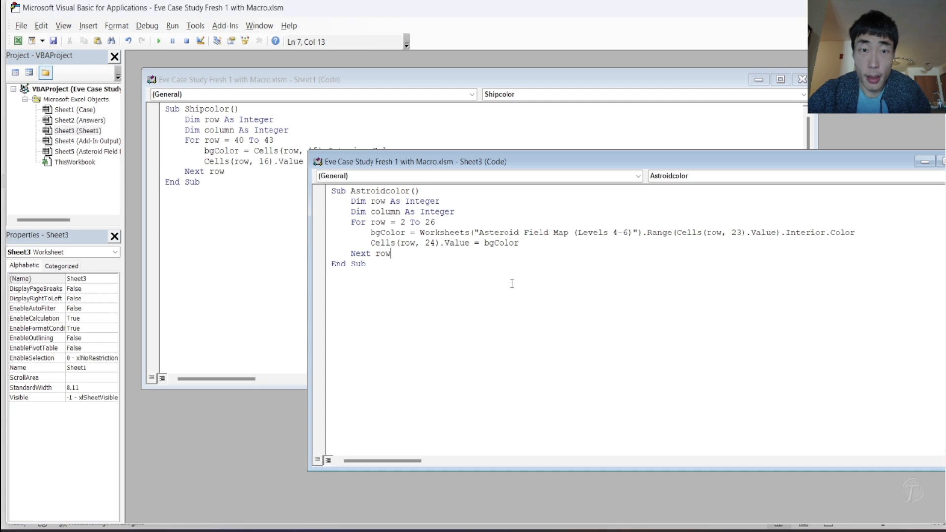
left_click(531, 240)
key("Return")
type("Ce")
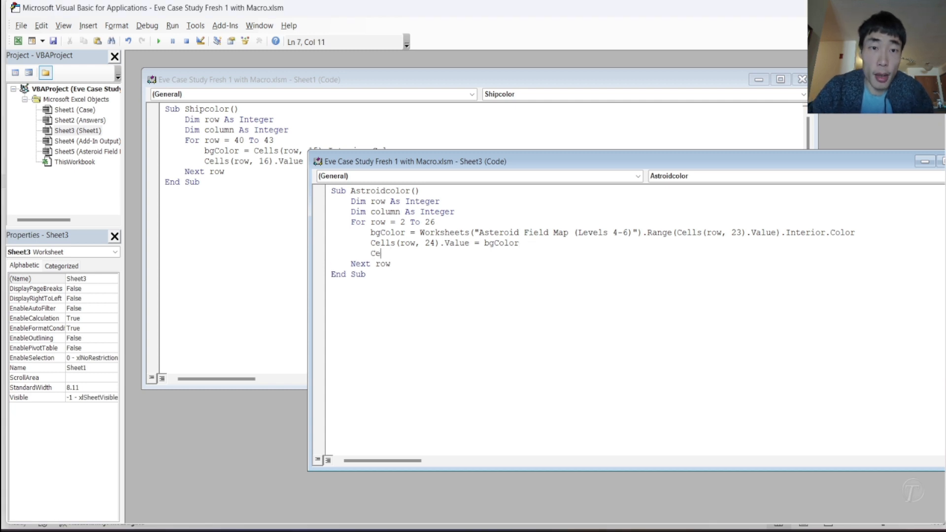
type("lls(row,26")
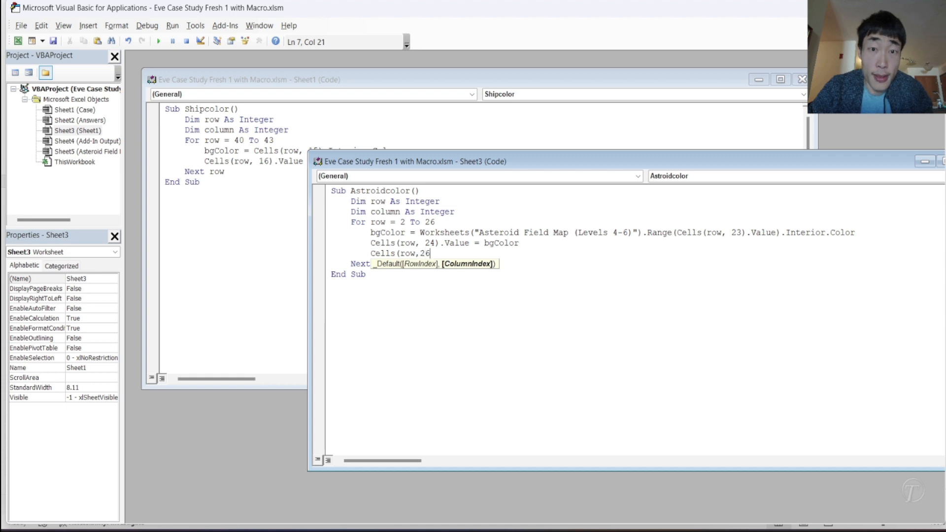
type(").Value =")
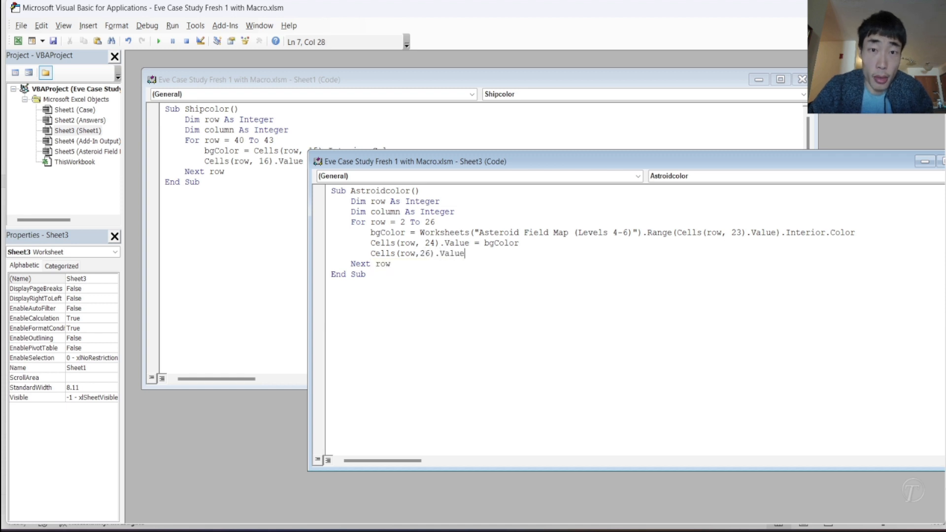
left_click(427, 230)
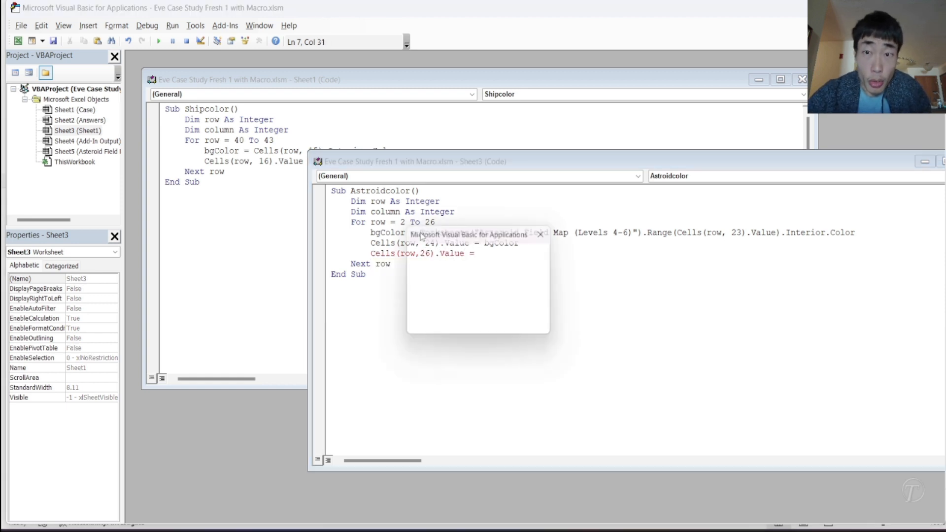
left_click(467, 323)
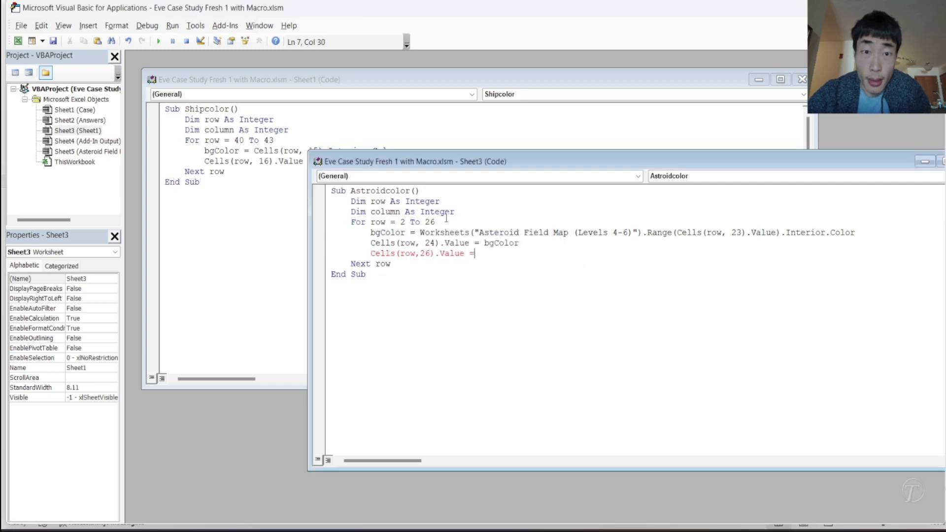
- Complete the column 26 assignment by reusing the bgColor line's reference: Worksheets("Asteroid Field Map (Levels 4-6)").Range(Cells(row, 23).Value).Value
left_click_drag(420, 232, 785, 234)
key("ctrl+c")
left_click(650, 252)
key("ctrl+v")
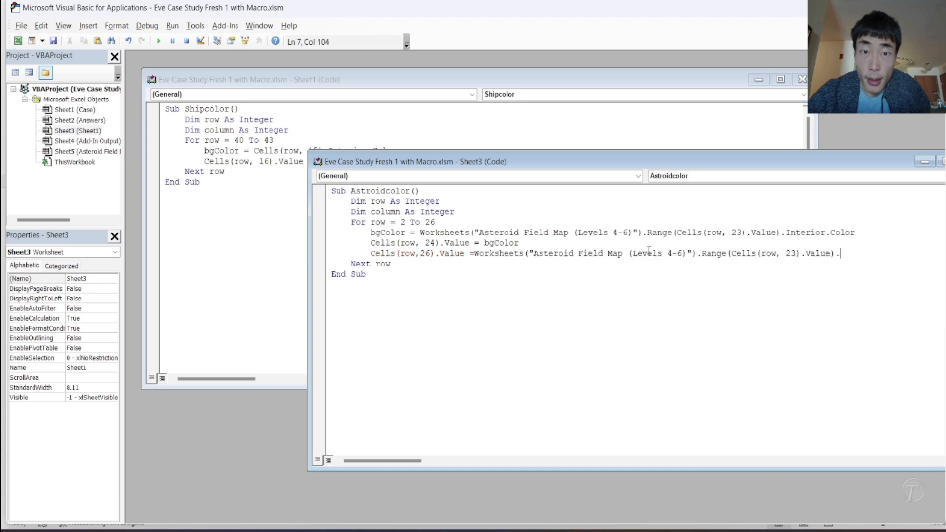
type("Value")
left_click(648, 253)
left_click(553, 233)
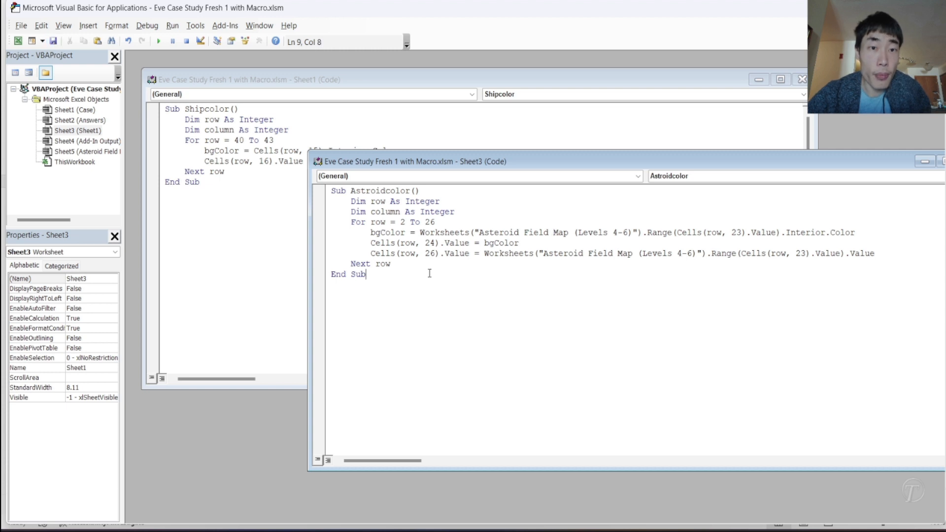
- Run the whole Astroidcolor macro and return to Sheet1 in the workbook
left_click_drag(429, 273, 318, 173)
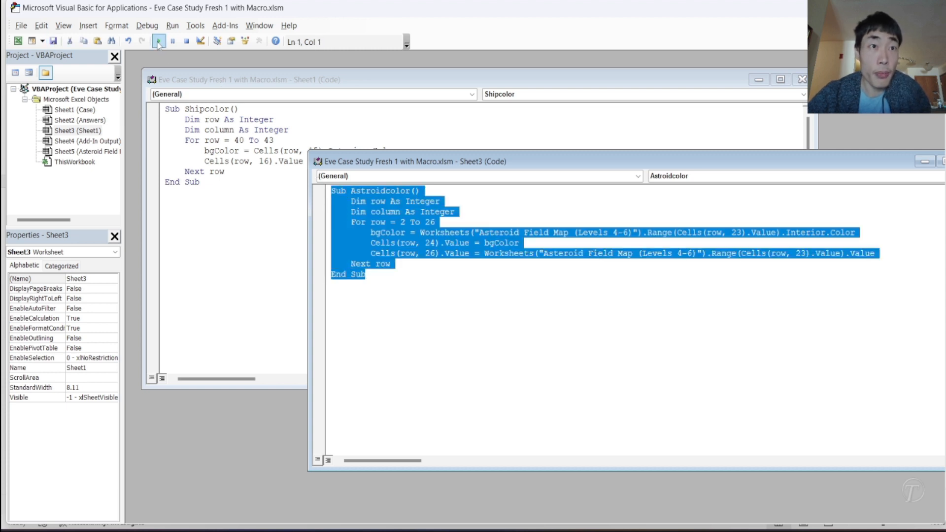
mouse_move(688, 526)
left_click(687, 507)
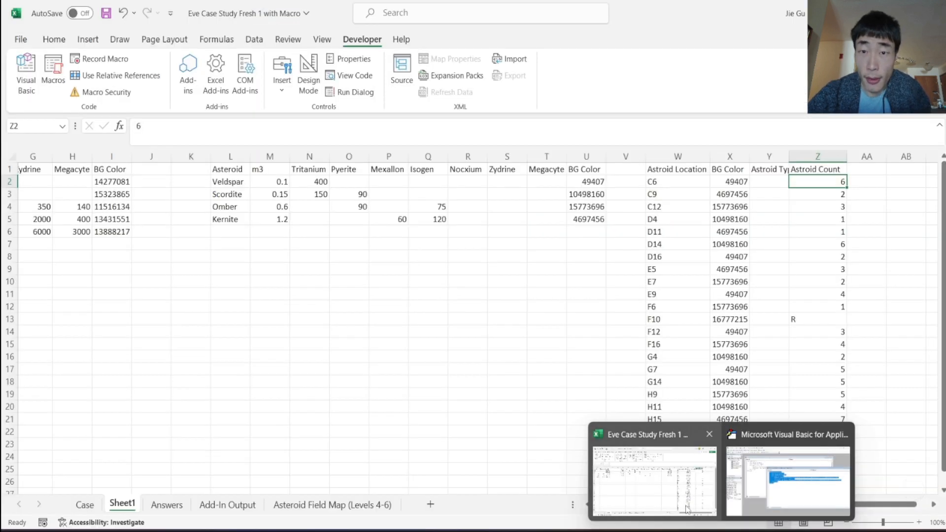
- Inspect the macro output on Sheet1 and compare the F10 entry with the mining barge on the asteroid map and the Case addresses
left_click(730, 181)
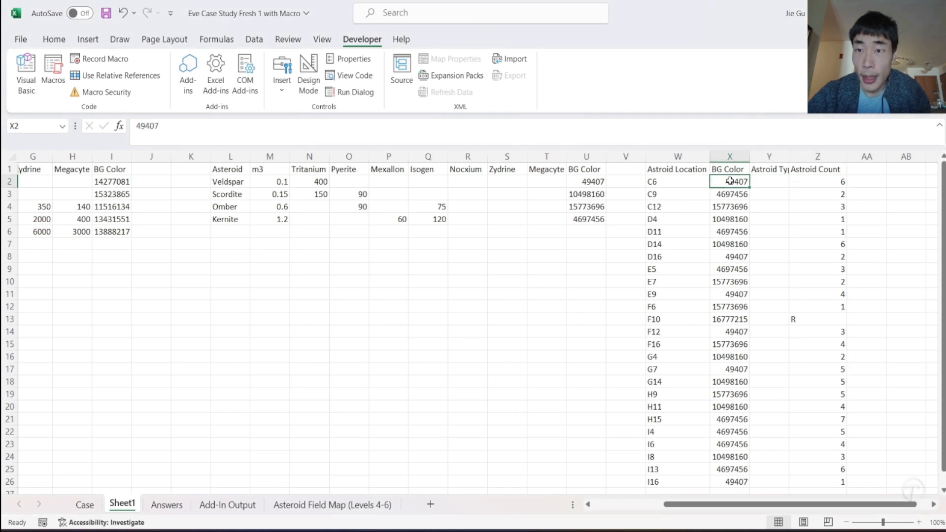
left_click(820, 320)
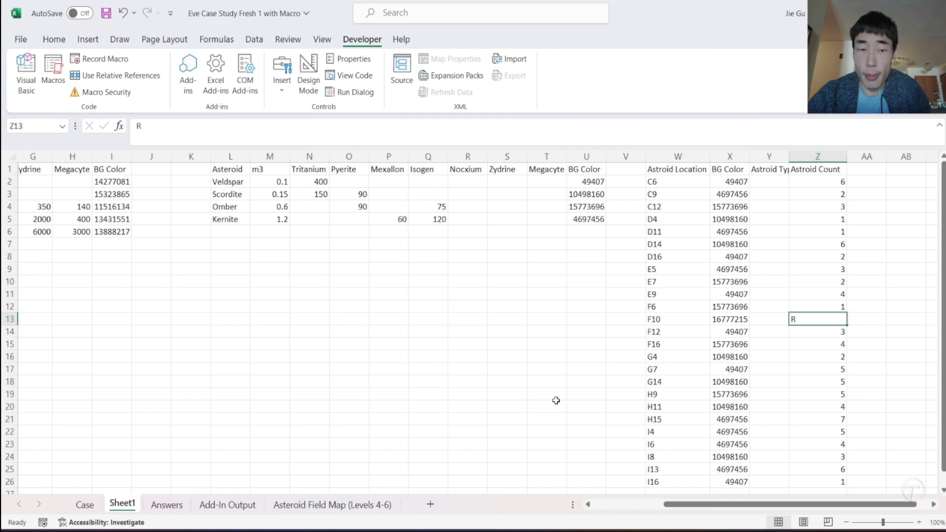
left_click(308, 506)
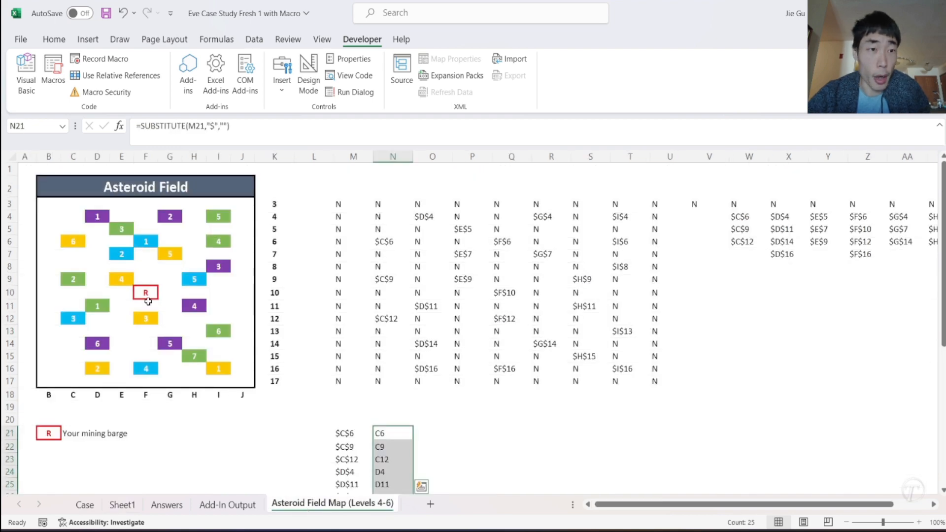
left_click(85, 505)
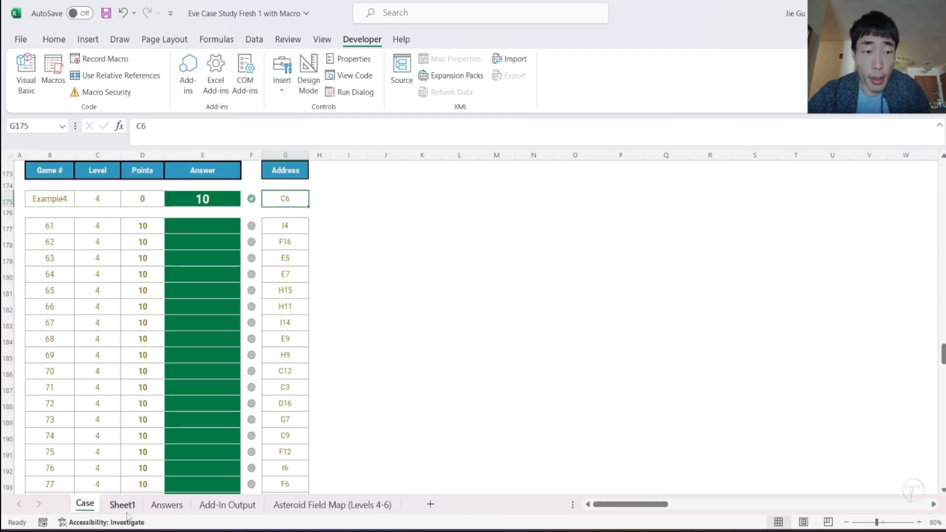
left_click(124, 512)
left_click(680, 320)
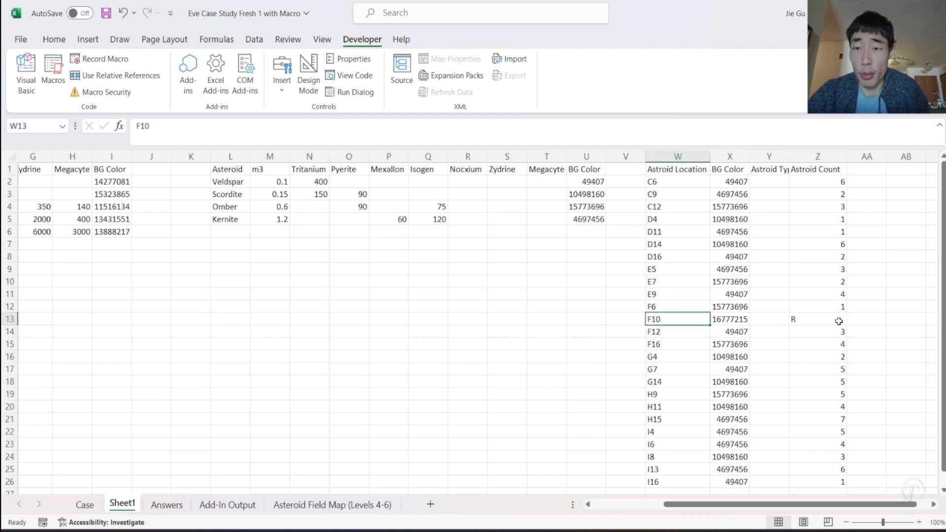
left_click(732, 184)
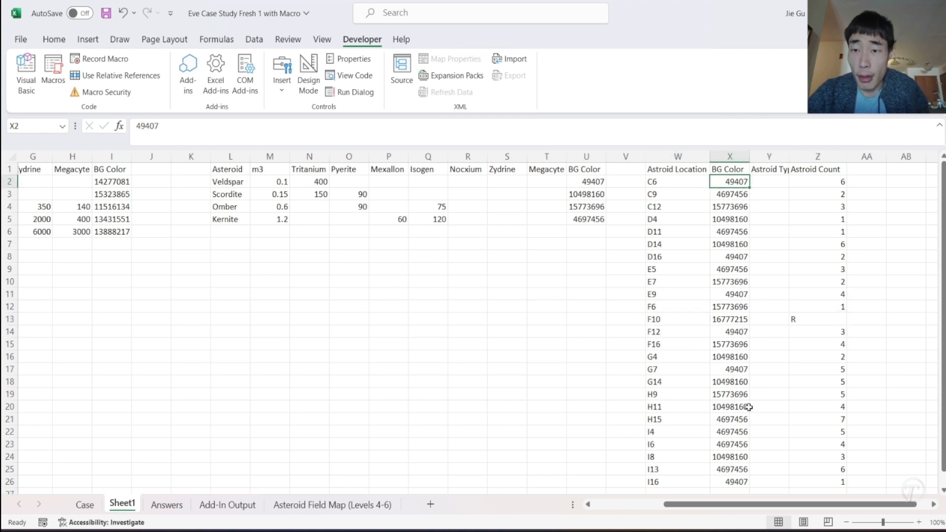
scroll(744, 413, "down", 2)
scroll(743, 416, "up", 2)
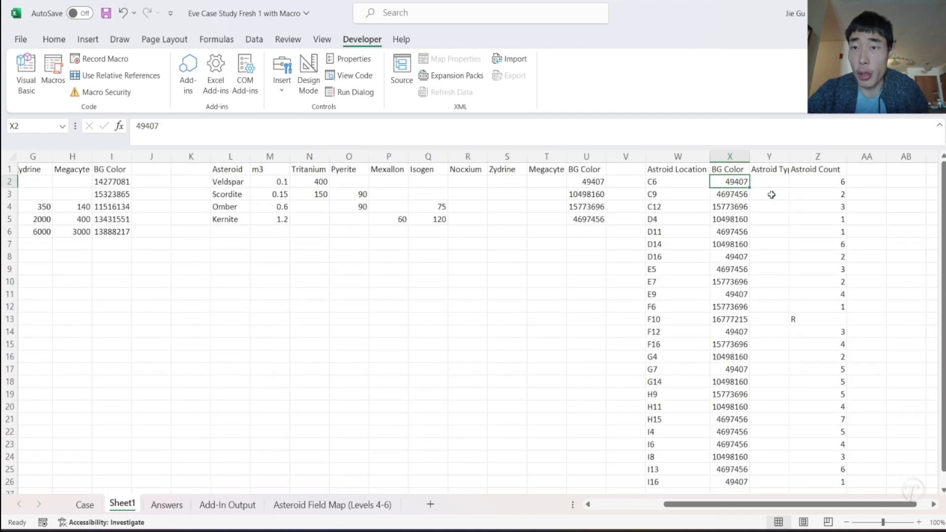
- Build =XLOOKUP(X2,U:U,L:L) in Y2 to find the first location's asteroid type from its background colour
left_click(764, 183)
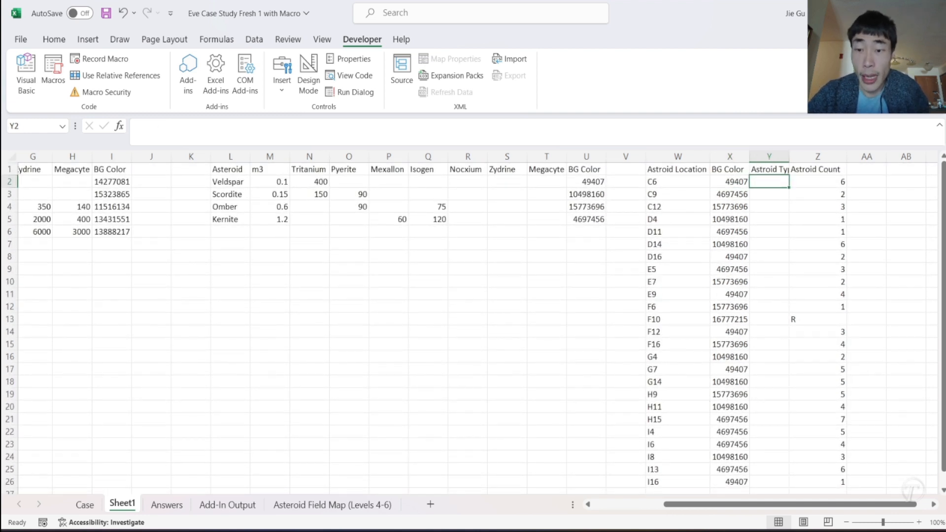
mouse_move(697, 530)
mouse_move(696, 497)
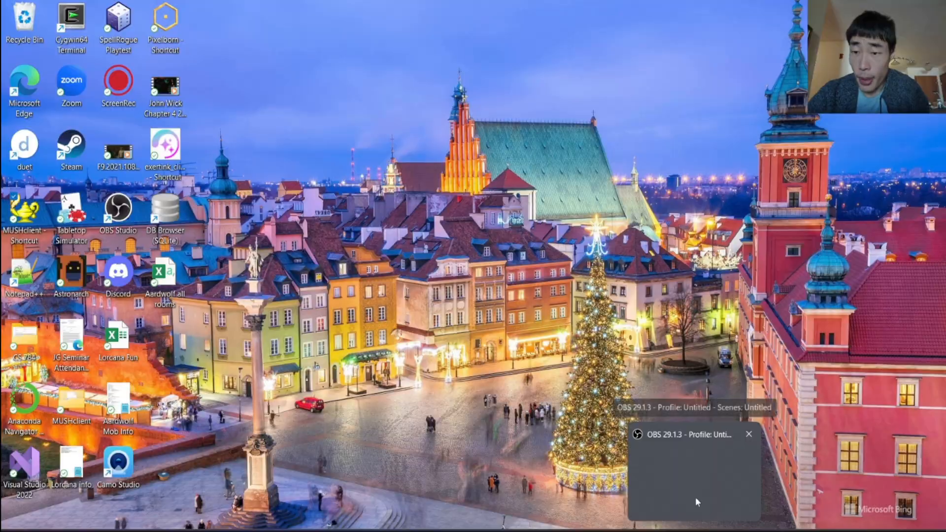
type("=")
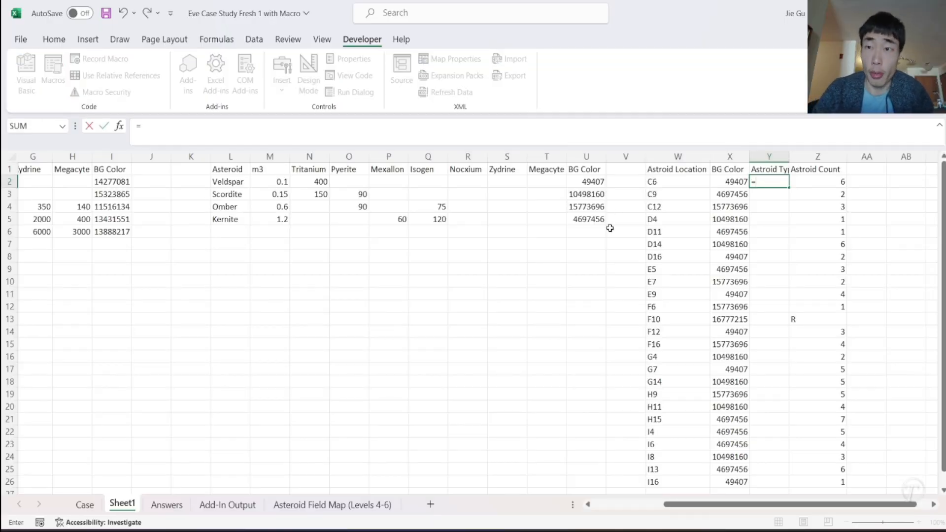
type("XL")
key("Tab")
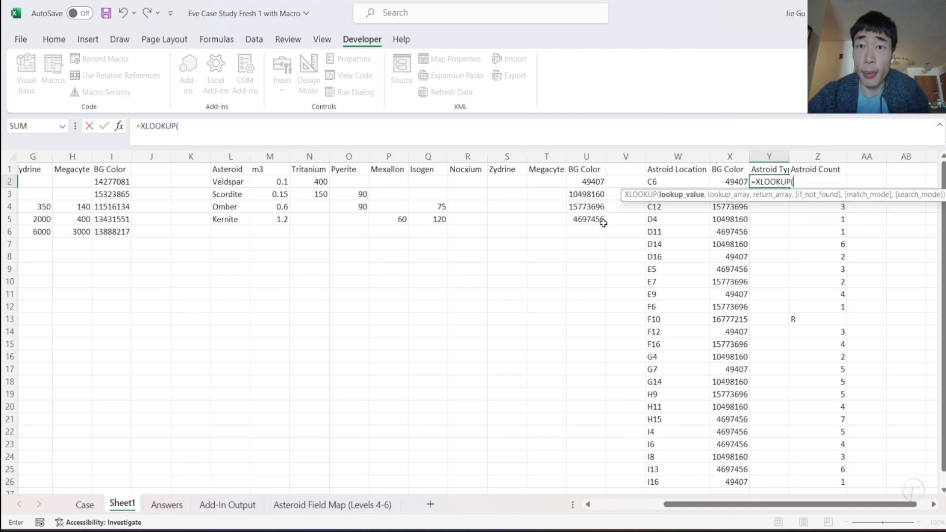
left_click(723, 182)
type(",")
left_click(587, 157)
type(",")
left_click(239, 157)
type(")")
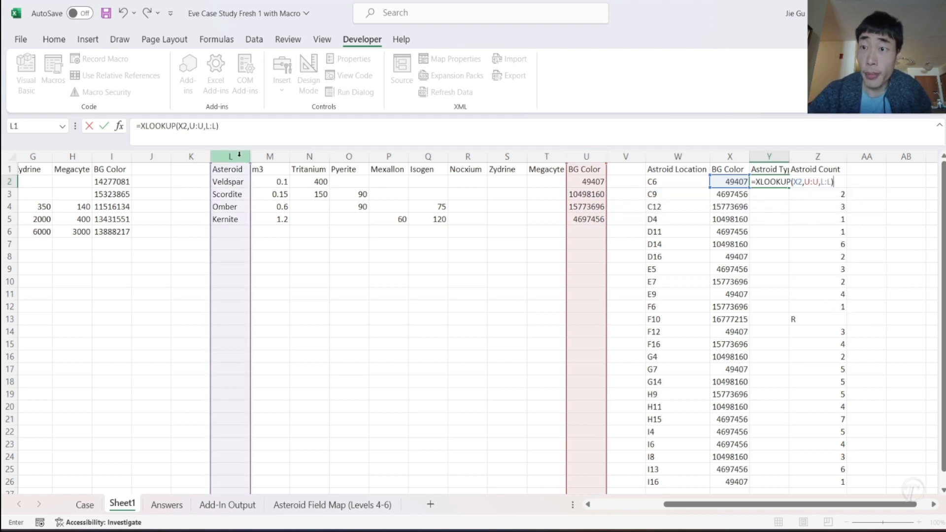
- Lock the Y2 lookup references so the formula reads =XLOOKUP($X2,$U:$U,$L:$L), and commit it
left_click(206, 126)
type("$L:")
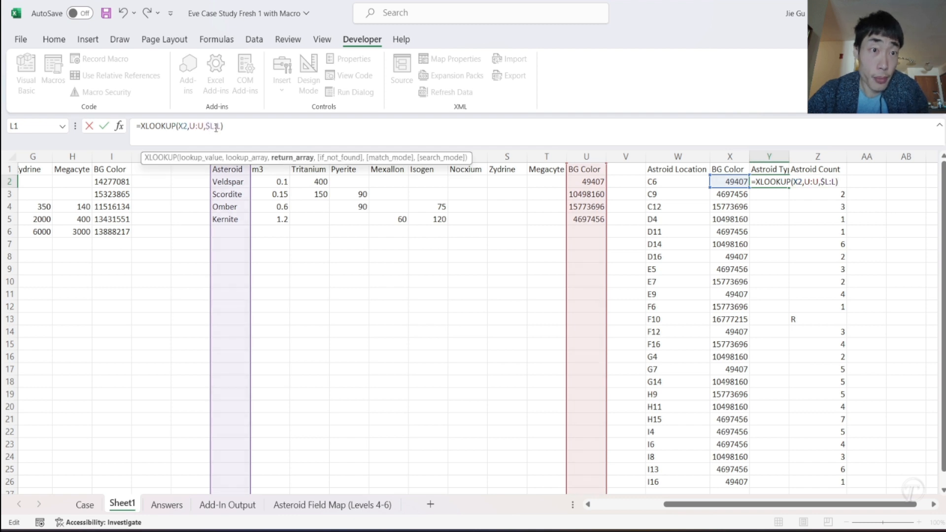
type("$")
left_click(191, 127)
type("$")
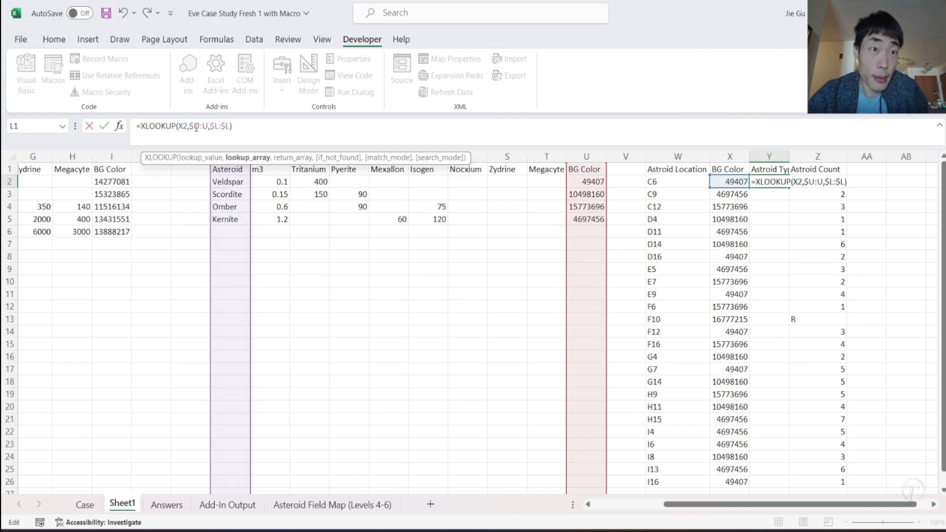
left_click(205, 127)
type("$")
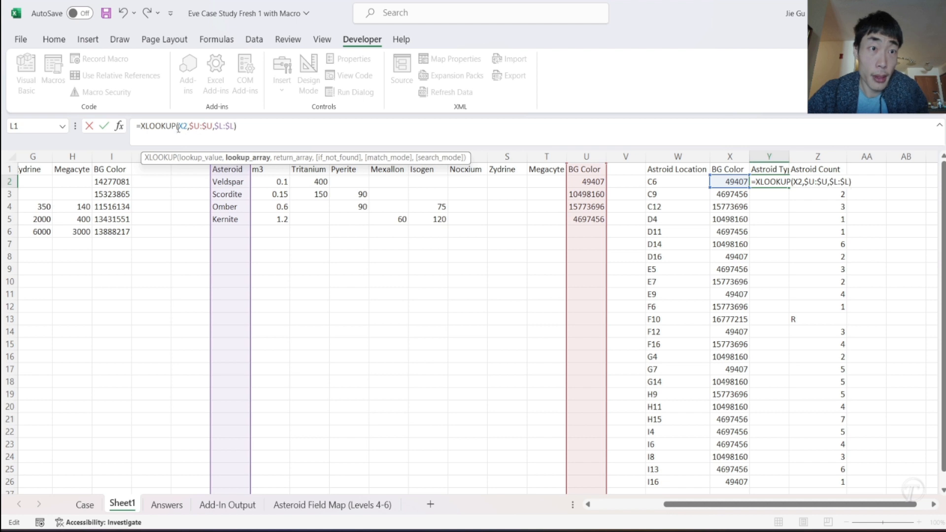
key("Return")
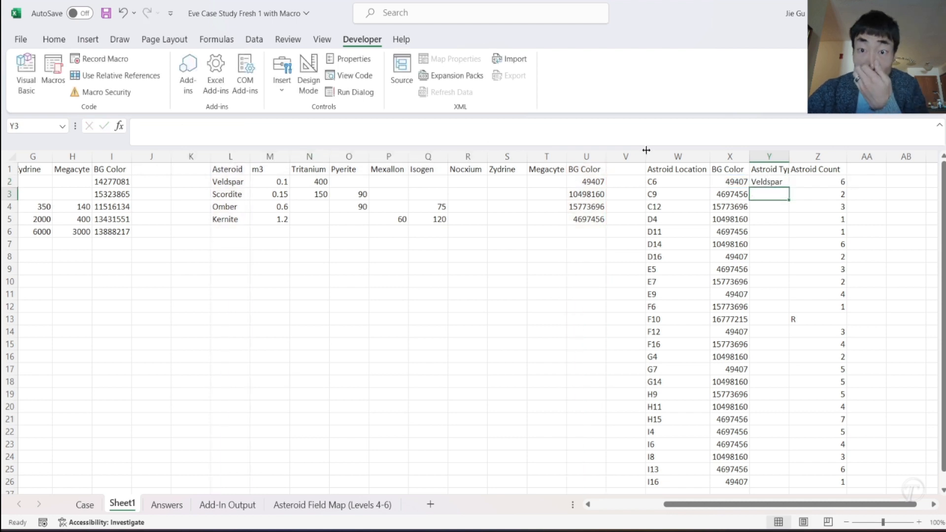
- Fill the asteroid type lookup from Y2 down to row 26
left_click(778, 182)
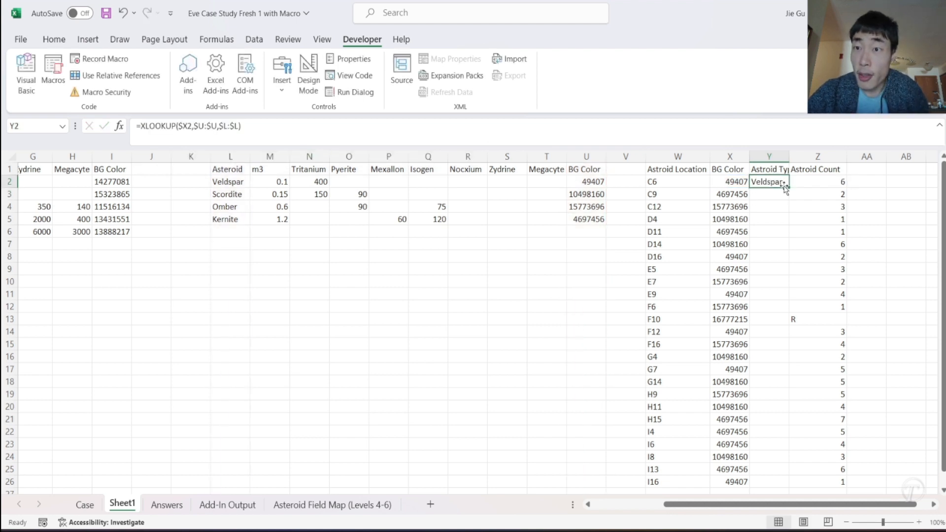
double_click(784, 185)
scroll(841, 279, "down", 5)
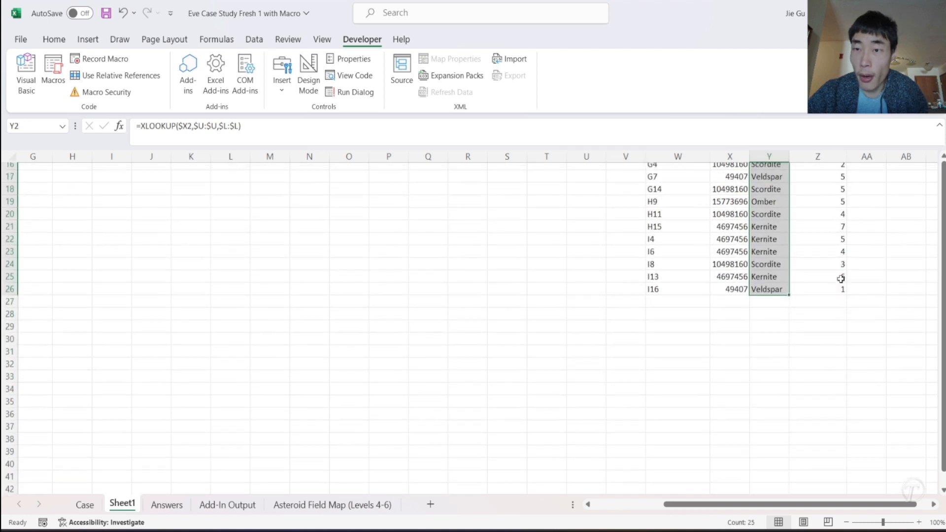
scroll(841, 279, "up", 5)
- Copy the mineral headers Tritanium, Pyerite, Mexallon and Isogen from N1:Q1 to AA1:AD1
left_click(861, 170)
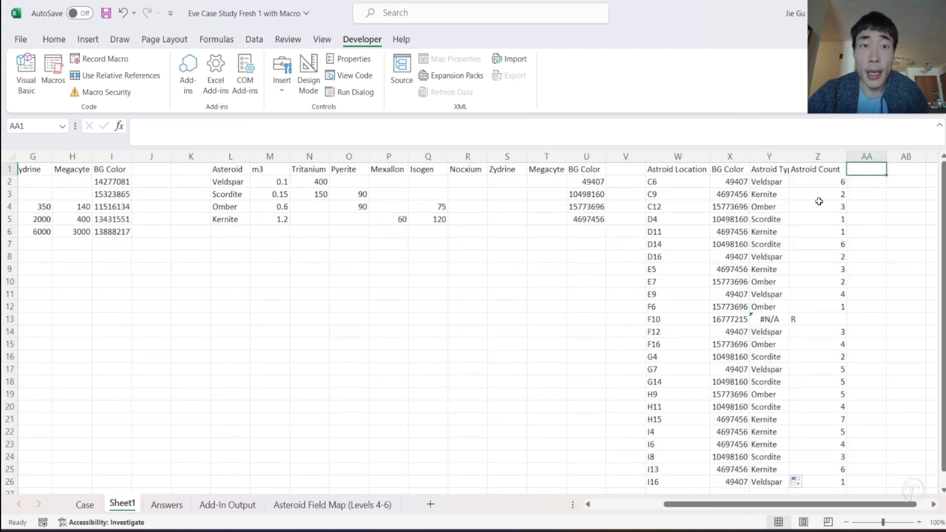
left_click_drag(308, 170, 421, 172)
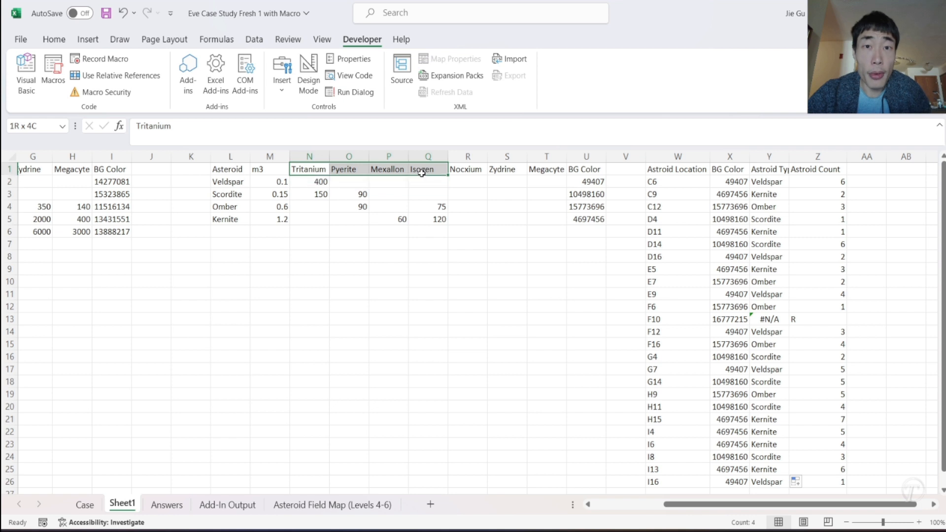
key("ctrl+c")
scroll(601, 264, "right", 3)
left_click(644, 169)
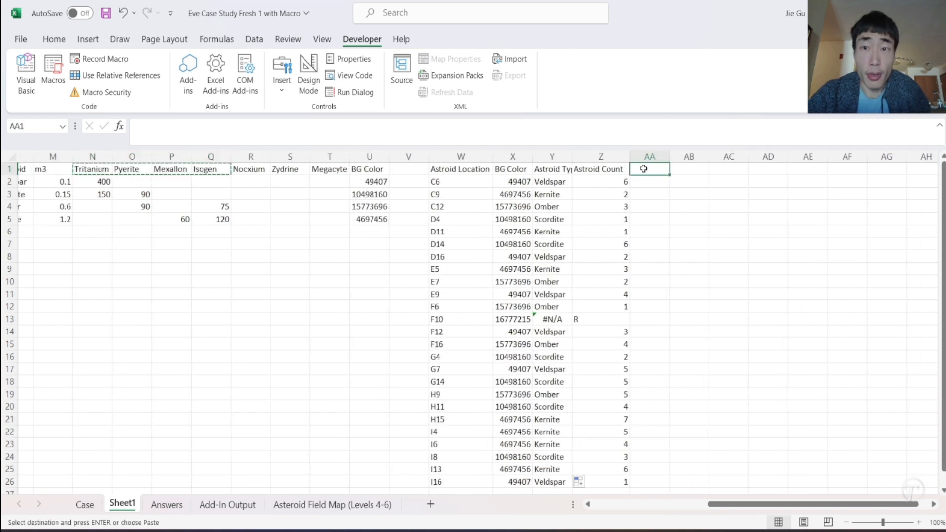
key("ctrl+v")
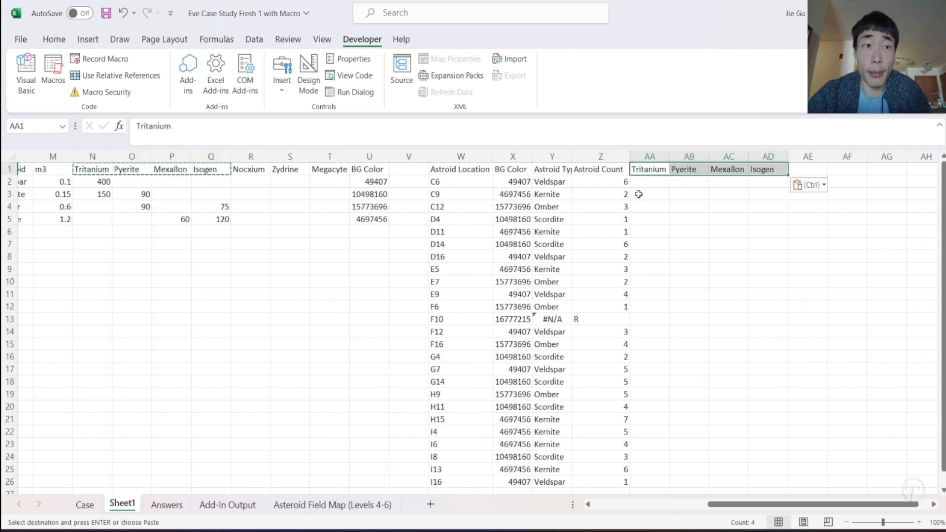
- Build =XLOOKUP(Y2,L:L,N:N) in AA2 to return the Tritanium amount for the asteroid type
scroll(639, 195, "left", 2)
left_click(704, 186)
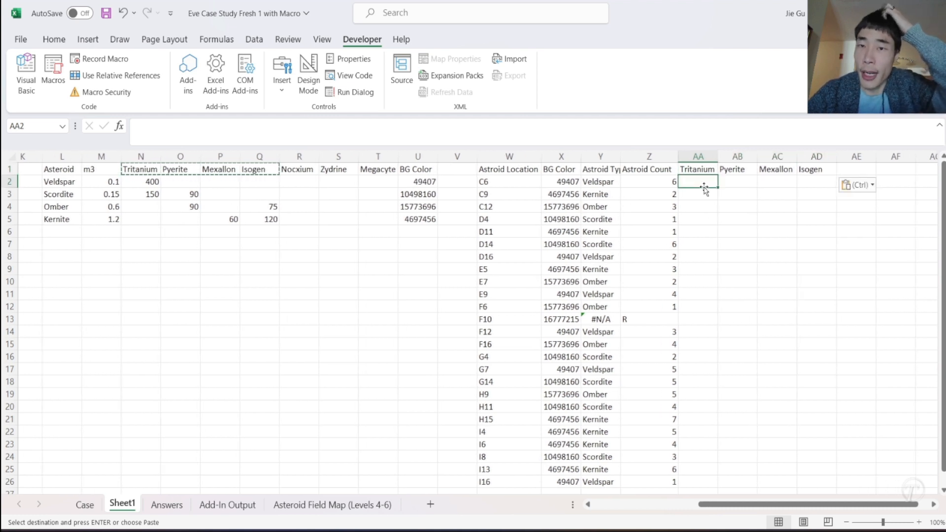
type("=")
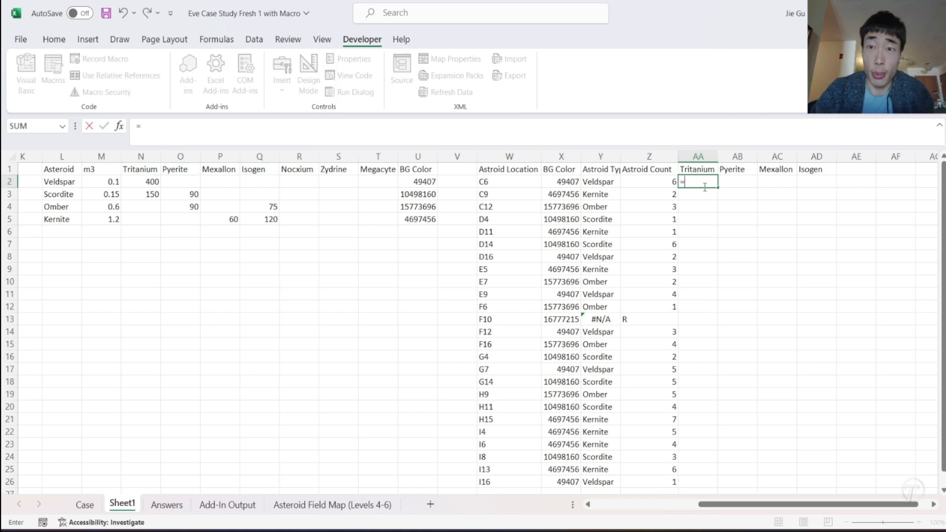
type("x")
key("Tab")
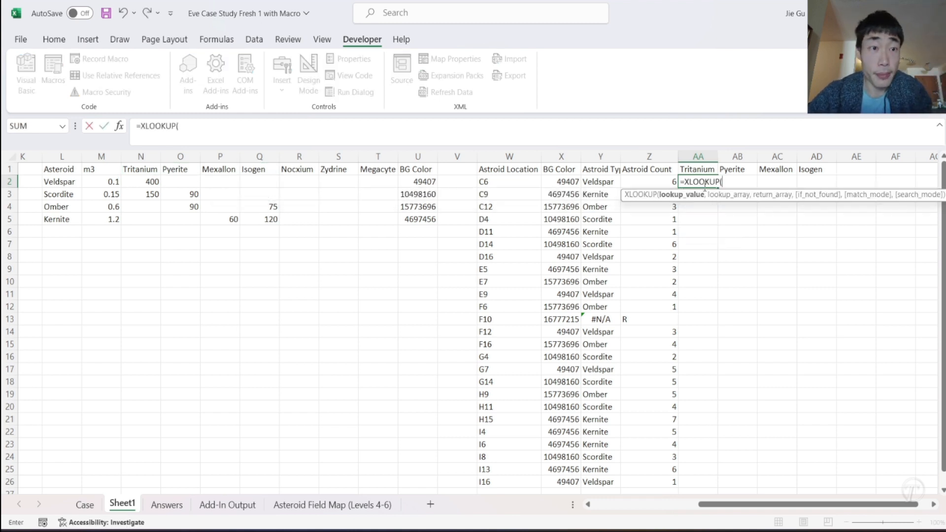
left_click(590, 184)
type(",")
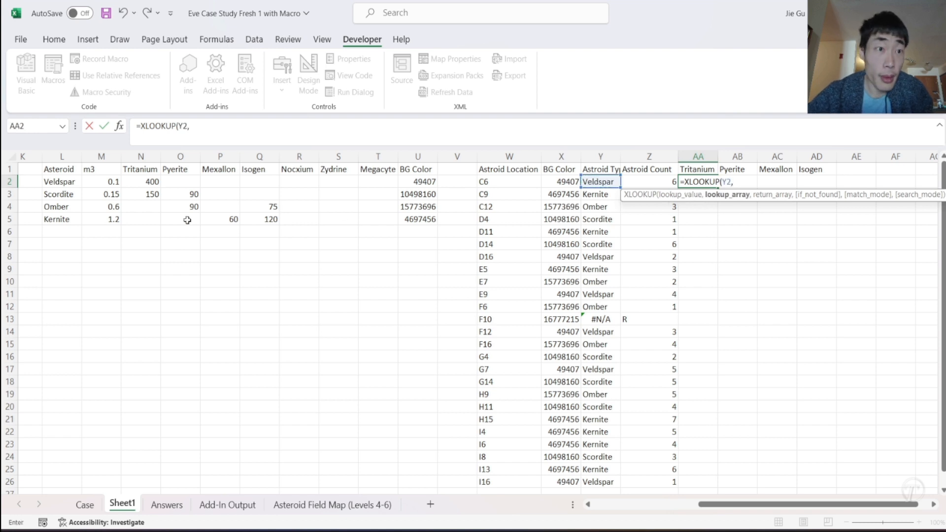
left_click(61, 156)
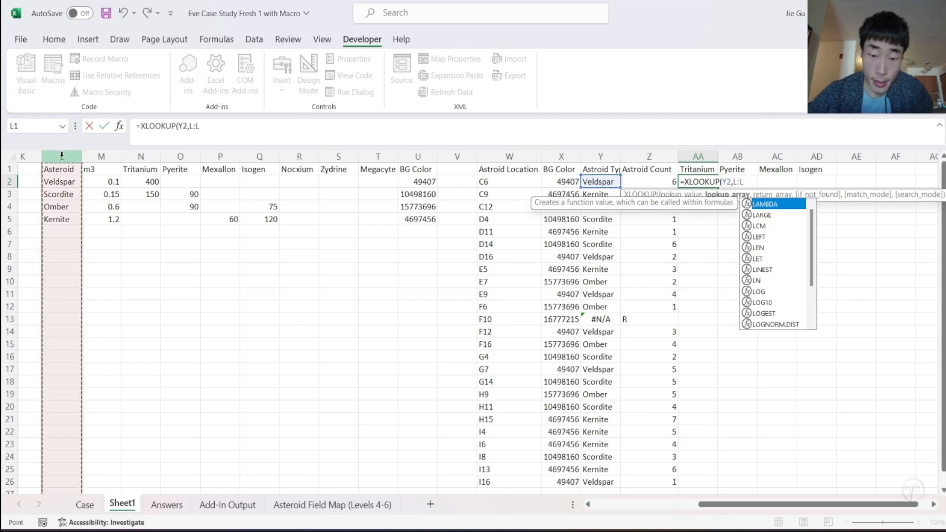
type(",")
left_click(125, 160)
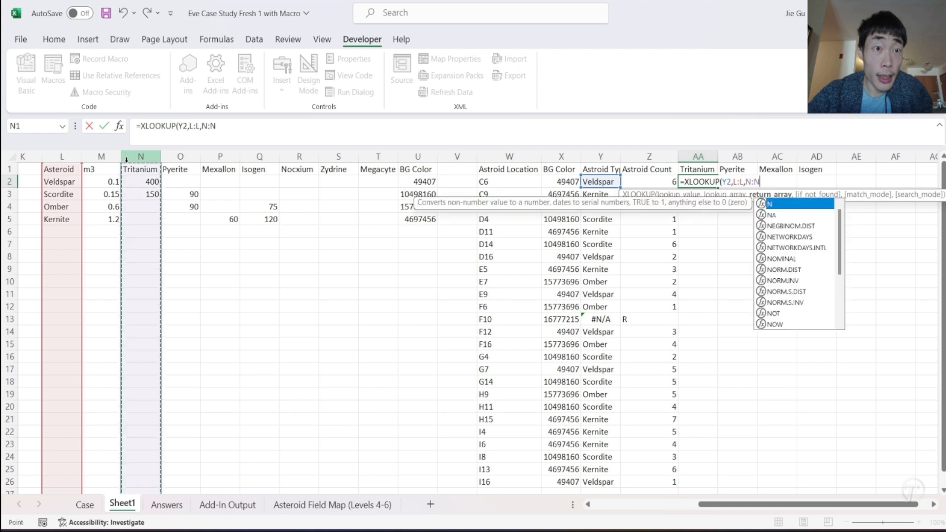
left_click(257, 140)
type(")")
- Give the AA2 lookup a not-found value of 0 and lock its references, making it =XLOOKUP($Y2,$L:$L,N:N,0)
left_click(217, 127)
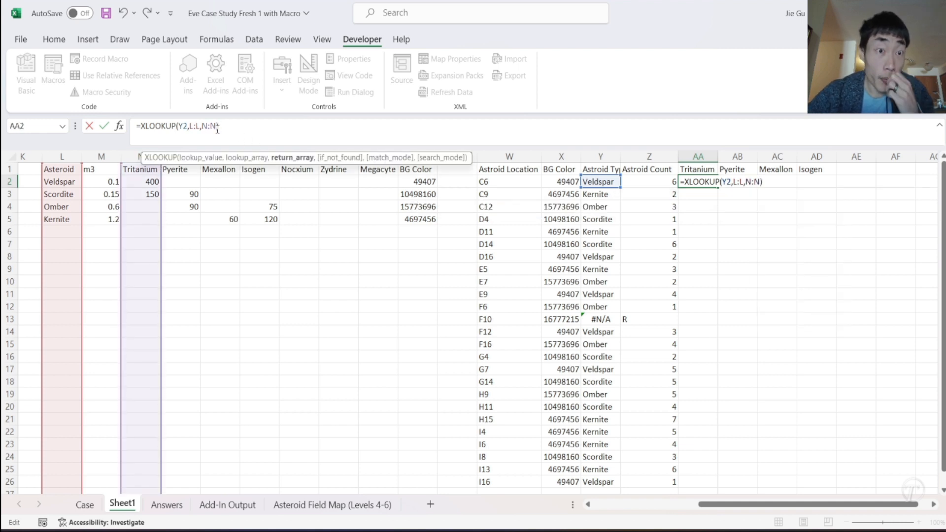
type(",0")
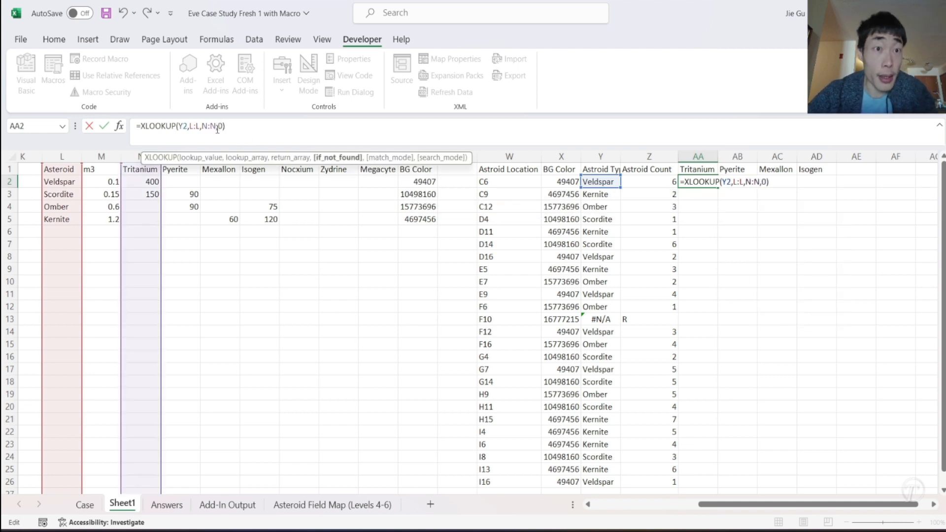
left_click(203, 126)
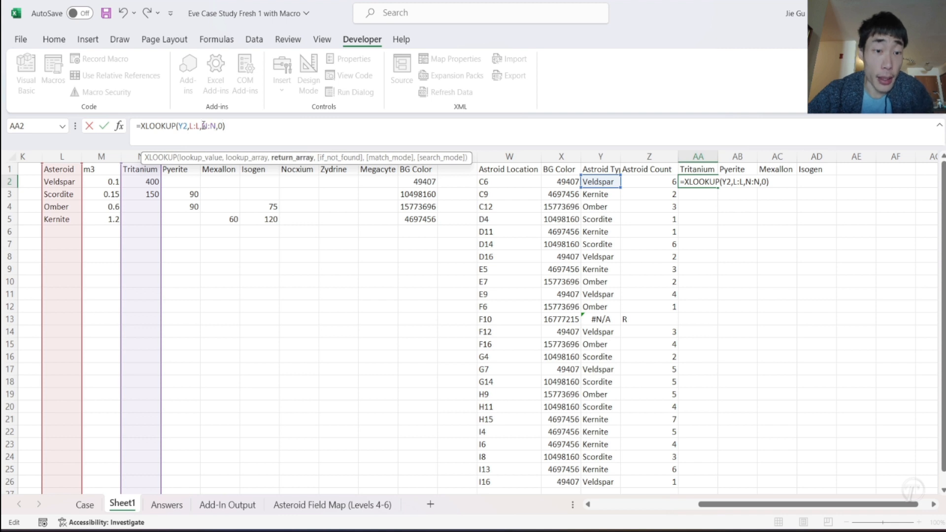
left_click(191, 126)
type("$L:")
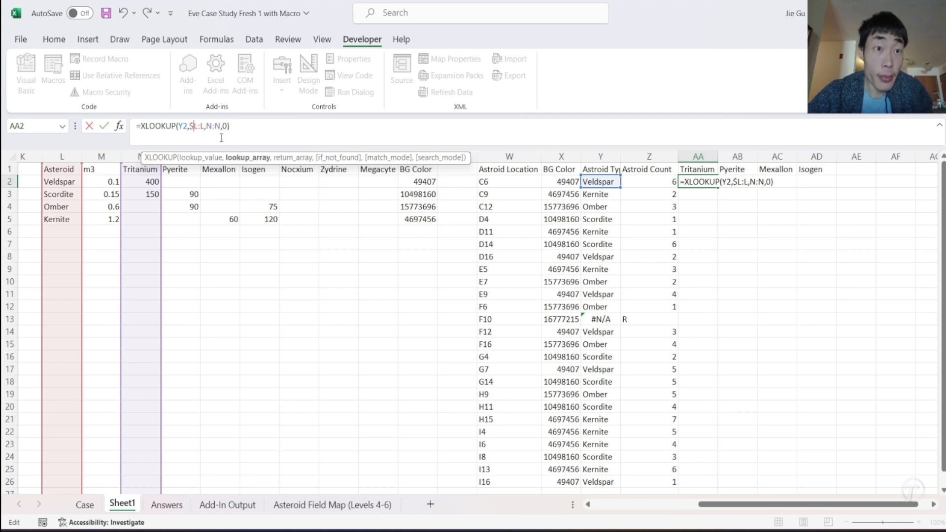
type("$")
key("Return")
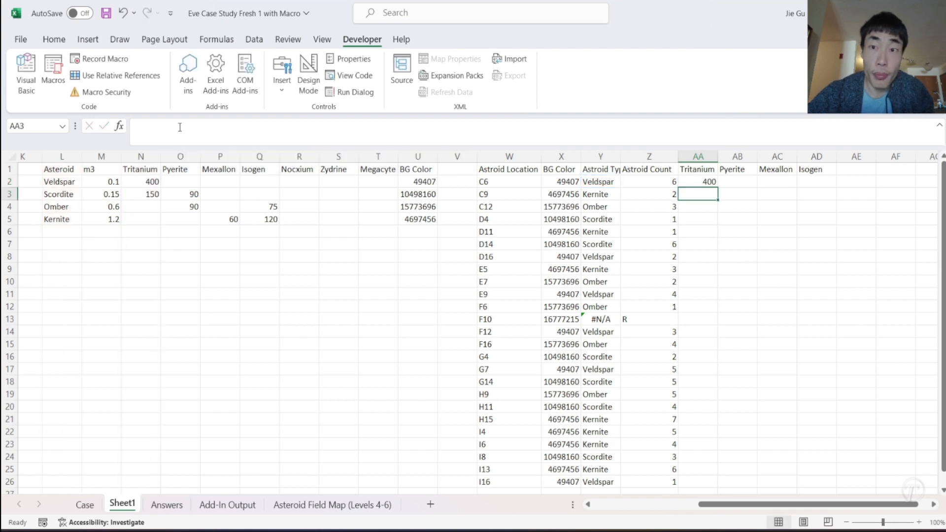
- Fill the AA2 mineral lookup across to AD2 and down to row 26
left_click(692, 182)
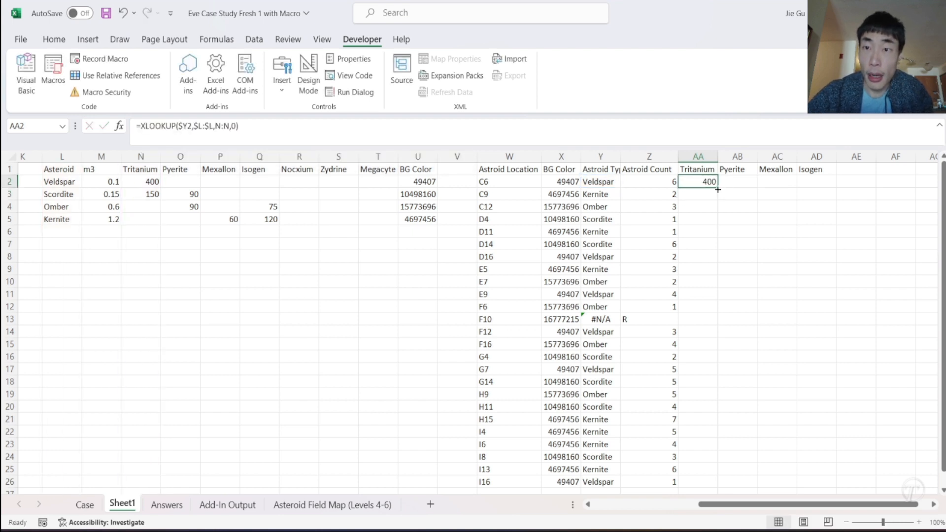
left_click_drag(719, 189, 836, 186)
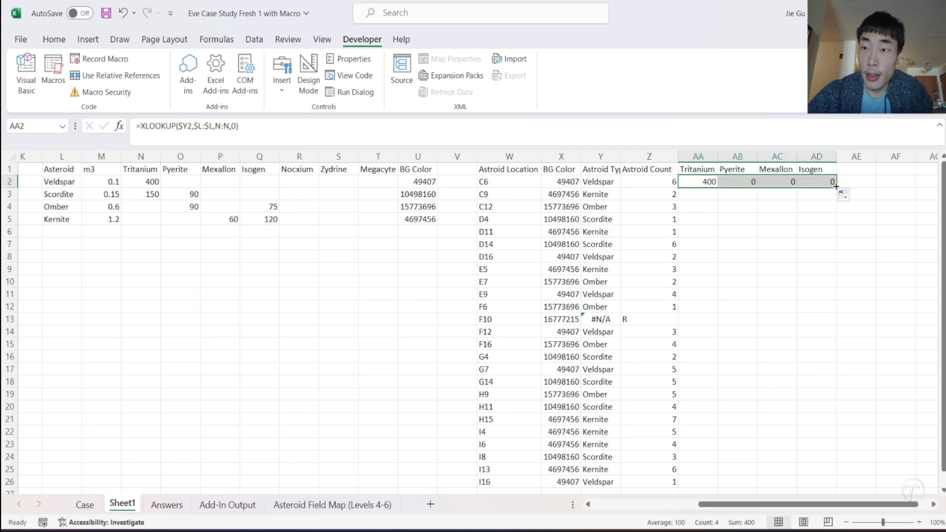
double_click(837, 188)
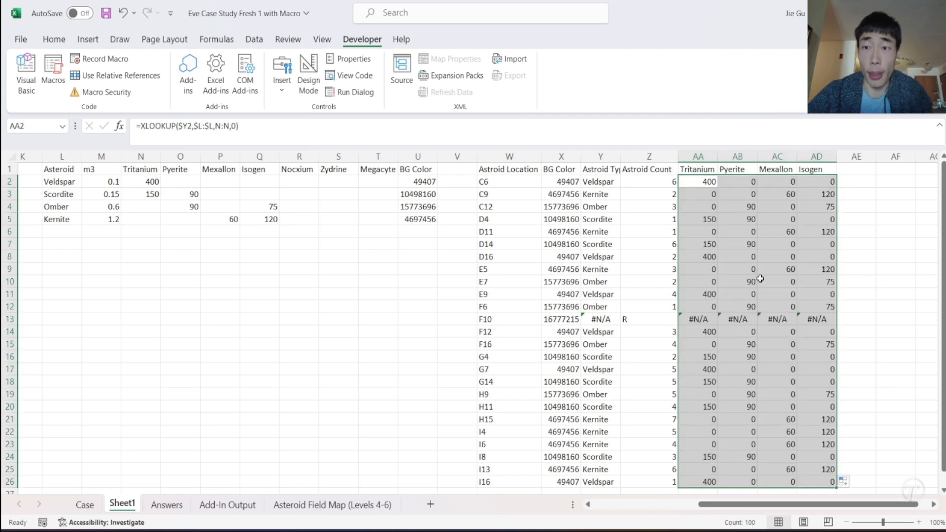
scroll(776, 365, "down", 3)
scroll(776, 364, "up", 3)
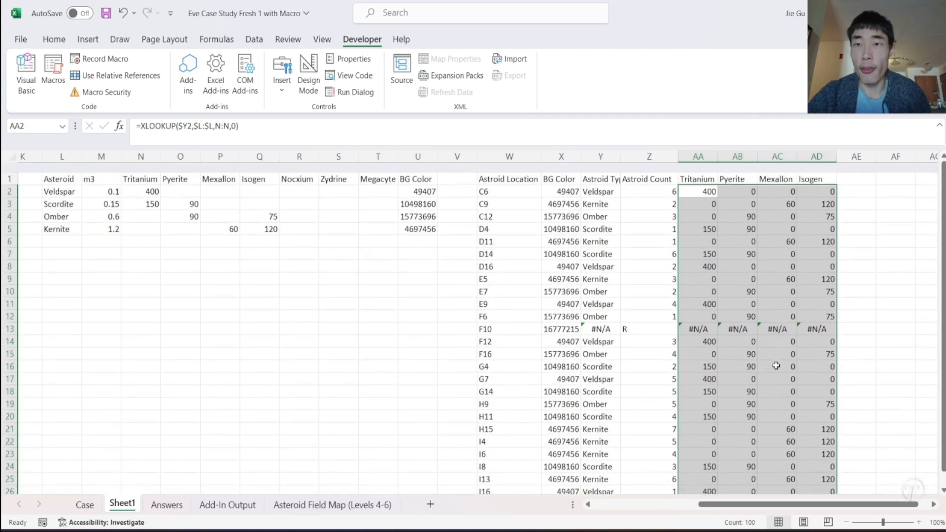
- Review the Level 4 question and answer instructions on the Case sheet
left_click(692, 184)
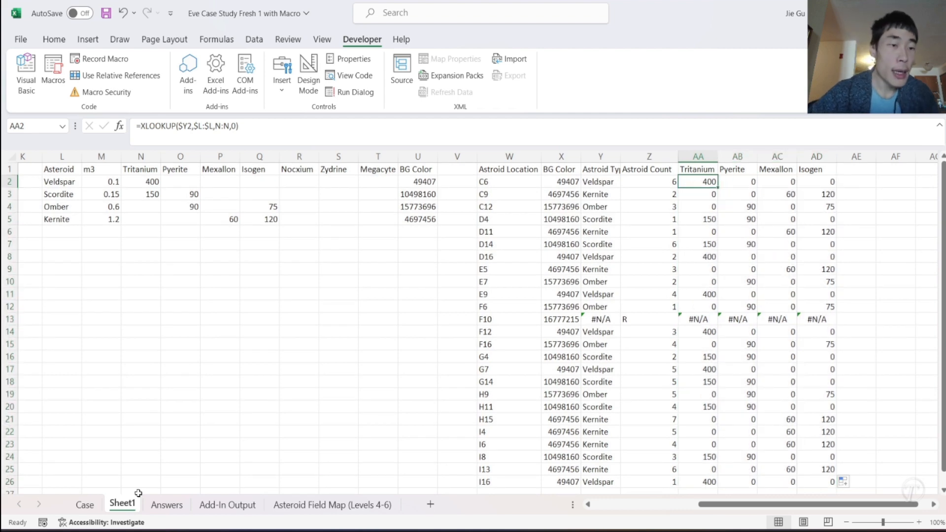
left_click(89, 507)
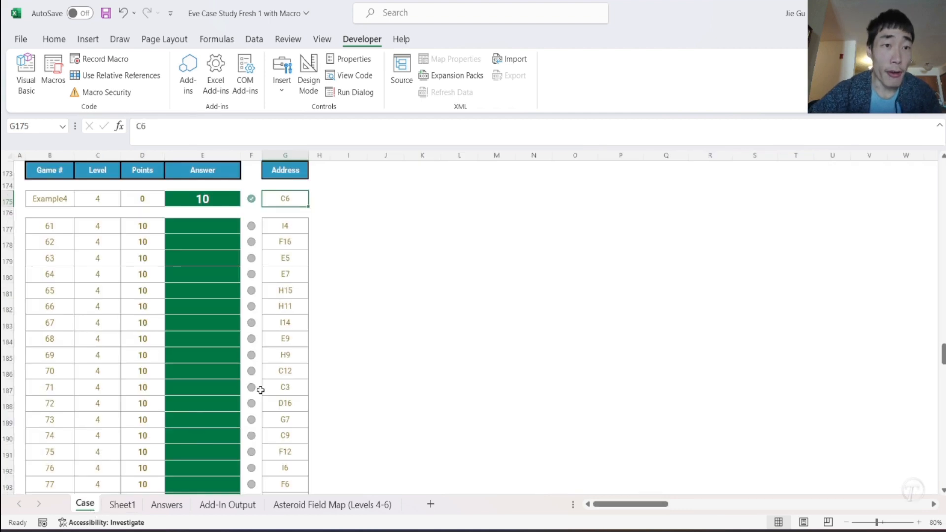
scroll(260, 389, "up", 3)
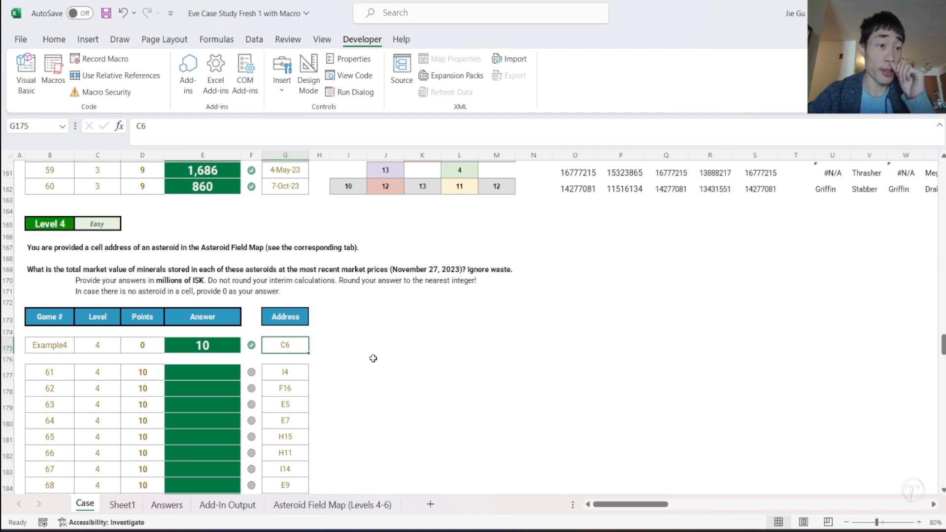
- Copy the four mineral headers Tritanium to Isogen from Sheet1 AA1:AD1 into I173:L173 beside the Level 4 table on the Case sheet
scroll(373, 359, "down", 1)
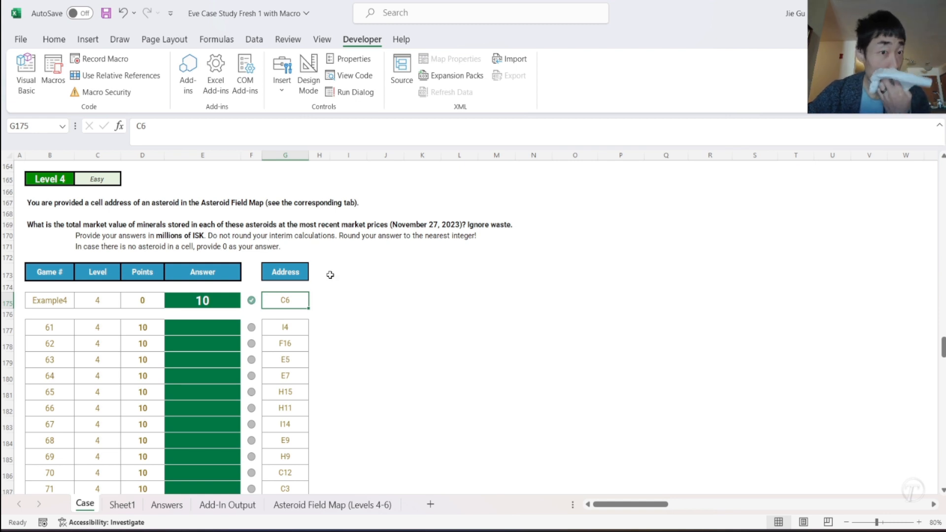
left_click(364, 277)
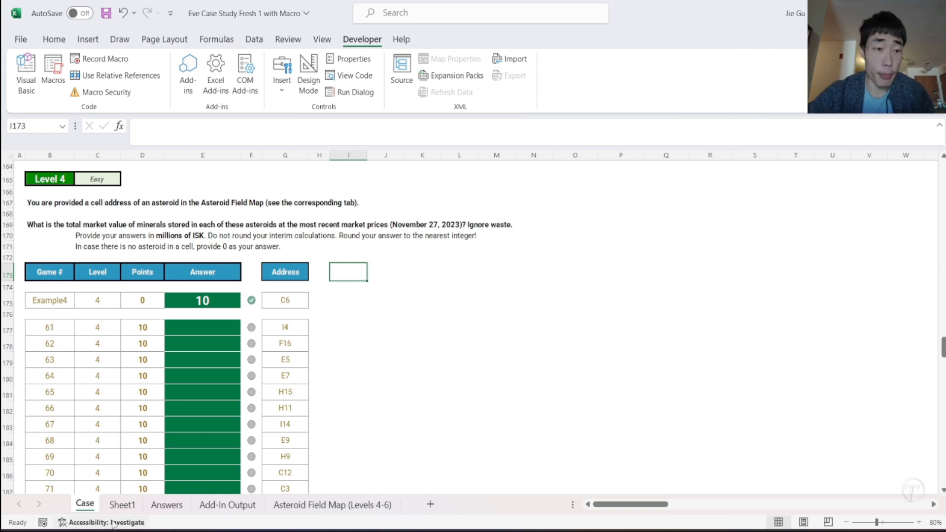
left_click(118, 505)
left_click_drag(700, 168, 823, 171)
key("ctrl+c")
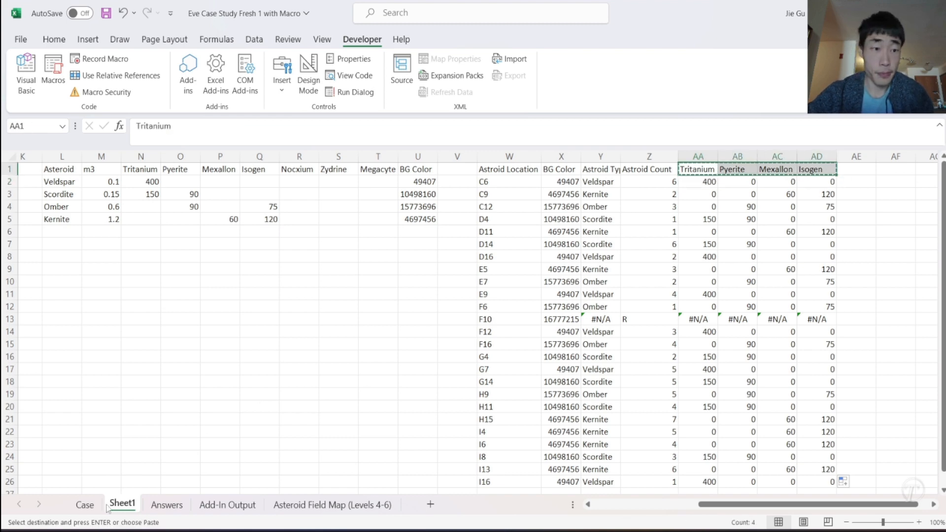
left_click(85, 505)
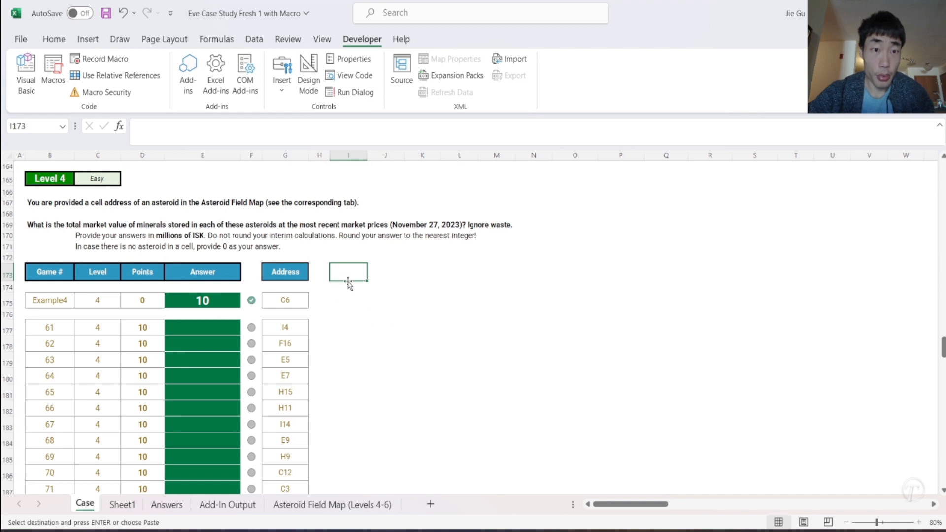
key("ctrl+v")
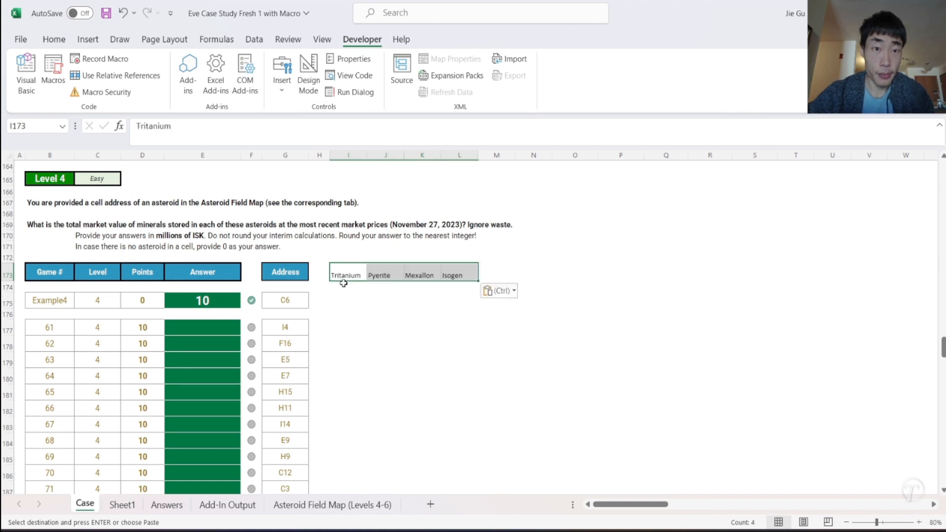
- Enter the heading "Minerals in Asteroid" in I172 above the mineral headers
left_click(343, 256)
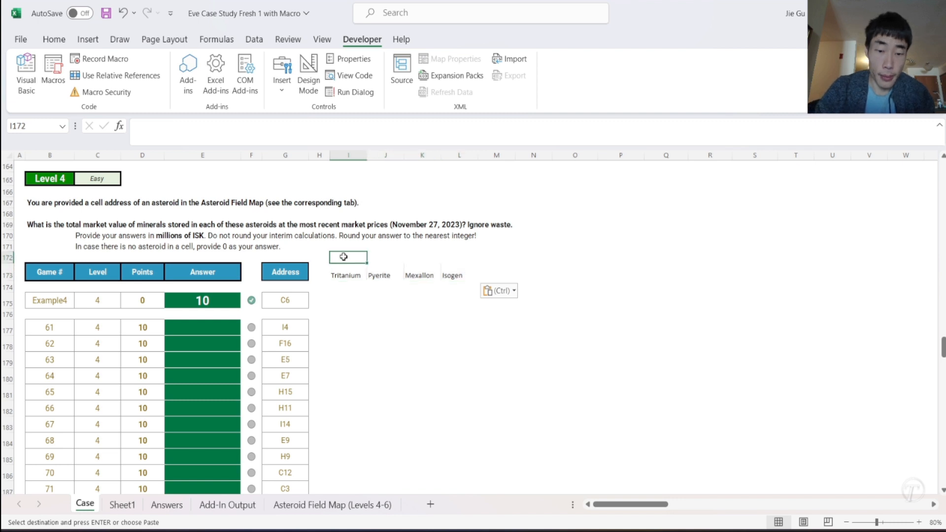
type("Minerals in Asteroid")
key("Return")
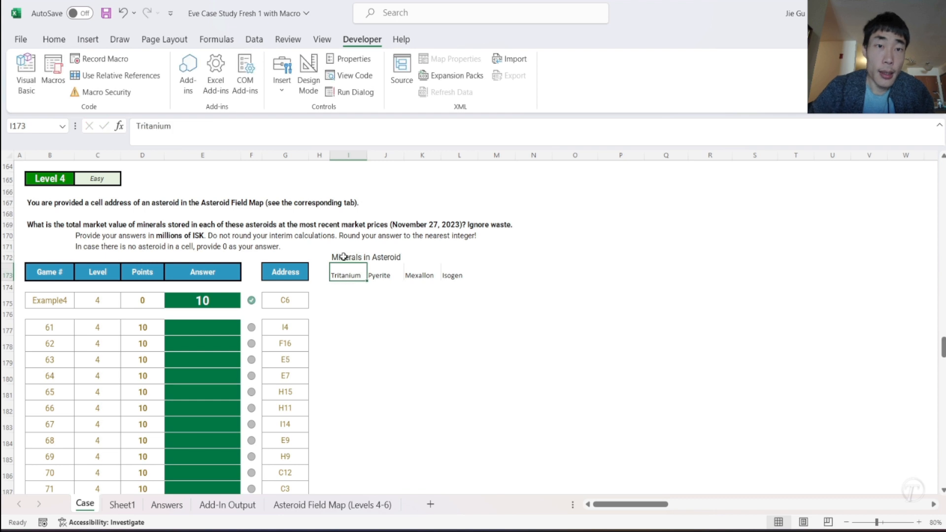
- Start an XLOOKUP formula in I175 with the address in G175 as the lookup value
left_click(350, 304)
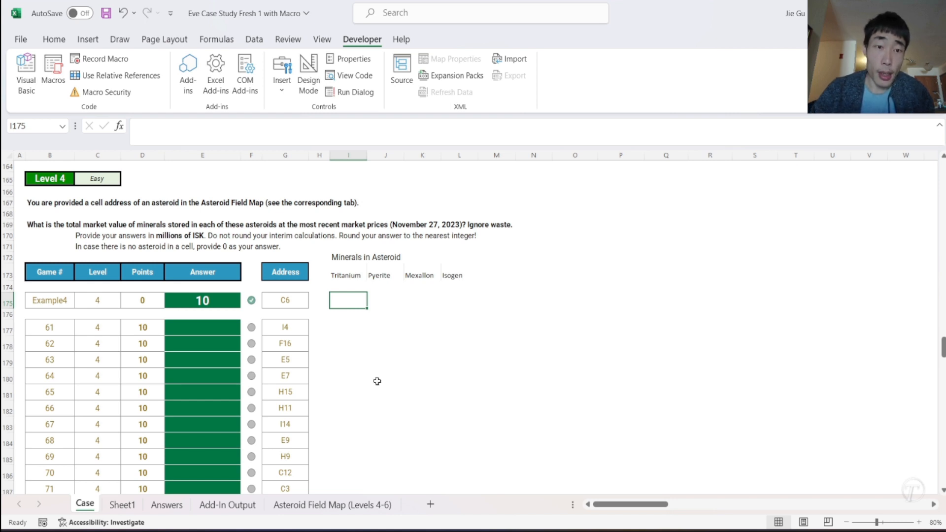
type("=")
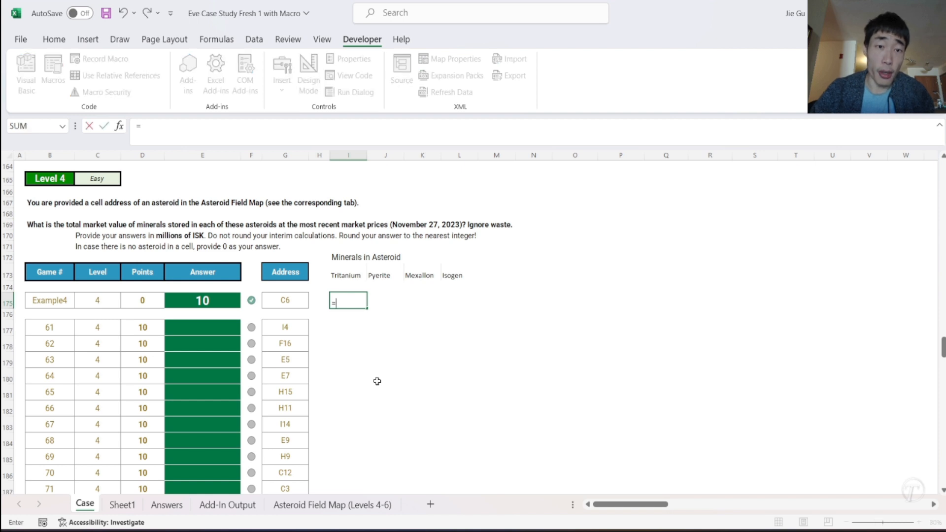
type("x")
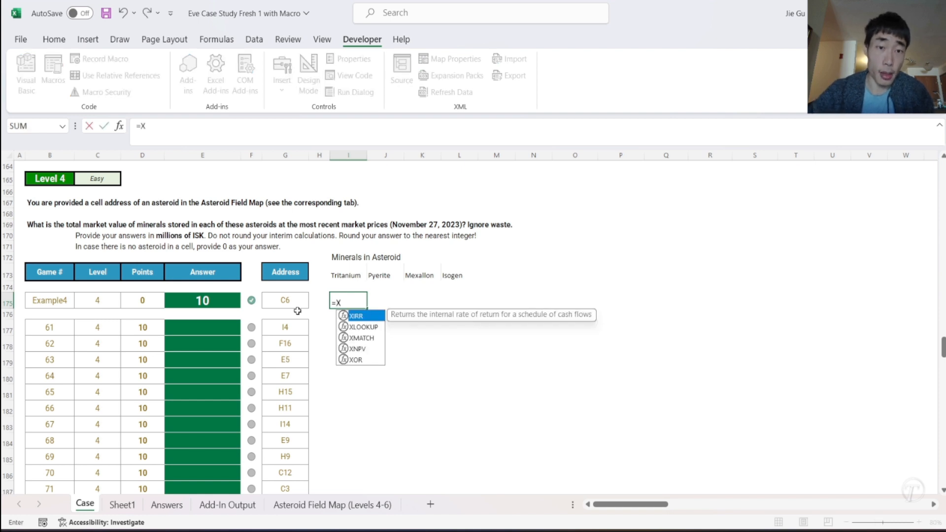
key("Tab")
key("BackSpace")
key("BackSpace")
key("BackSpace")
key("BackSpace")
type("l")
key("Tab")
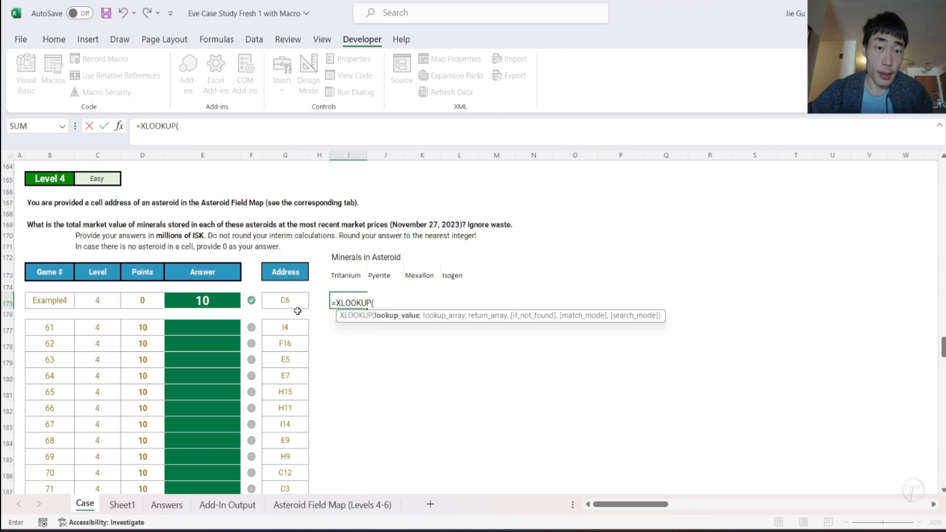
left_click(290, 306)
type(",")
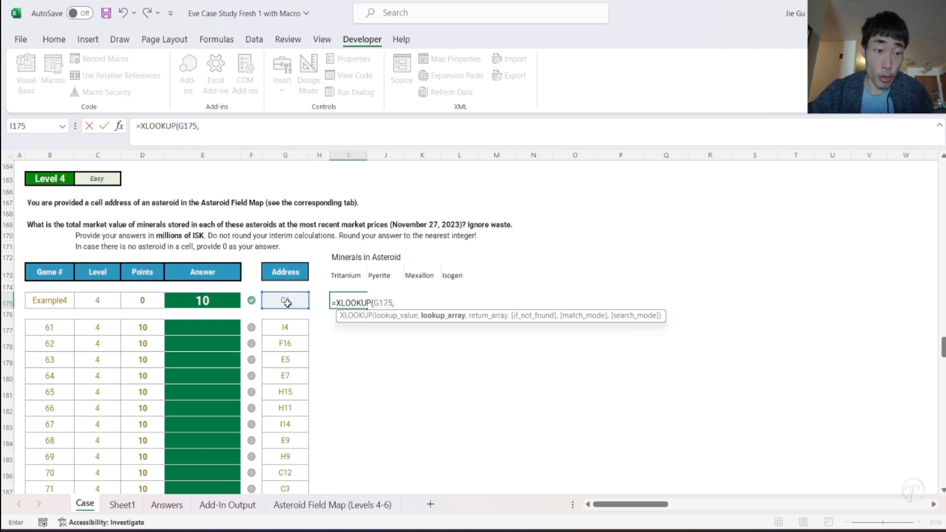
- Search Sheet1!W:W and return Sheet1!AA:AA, making the formula =XLOOKUP(G175,Sheet1!W:W,Sheet1!AA:AA)
left_click(121, 504)
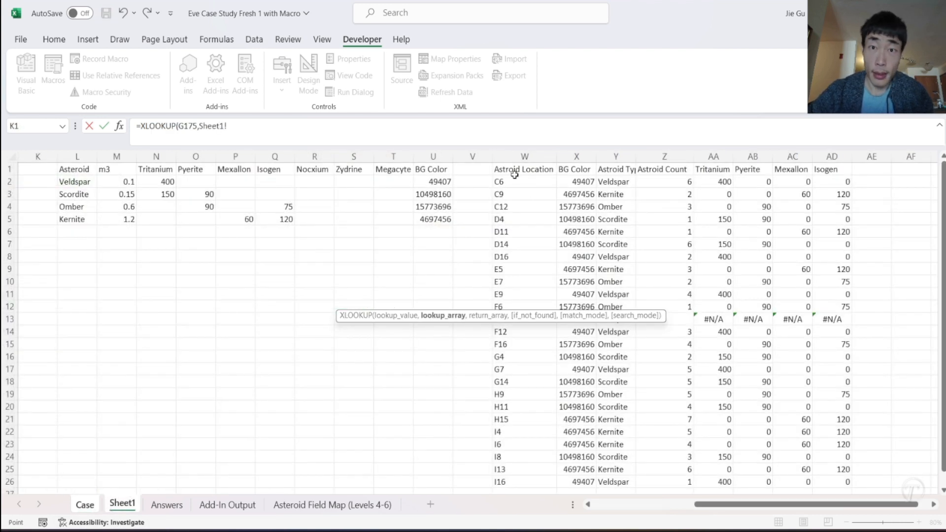
left_click(509, 157)
type(",")
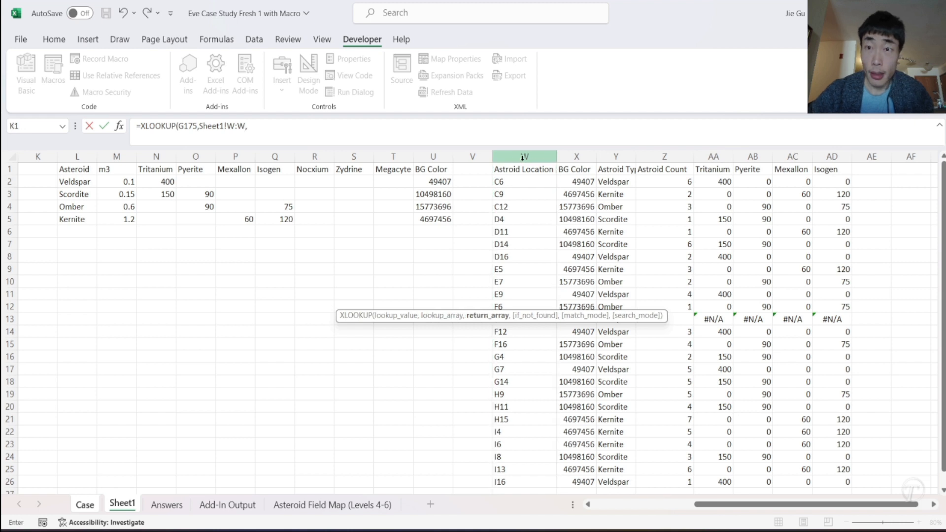
left_click(713, 156)
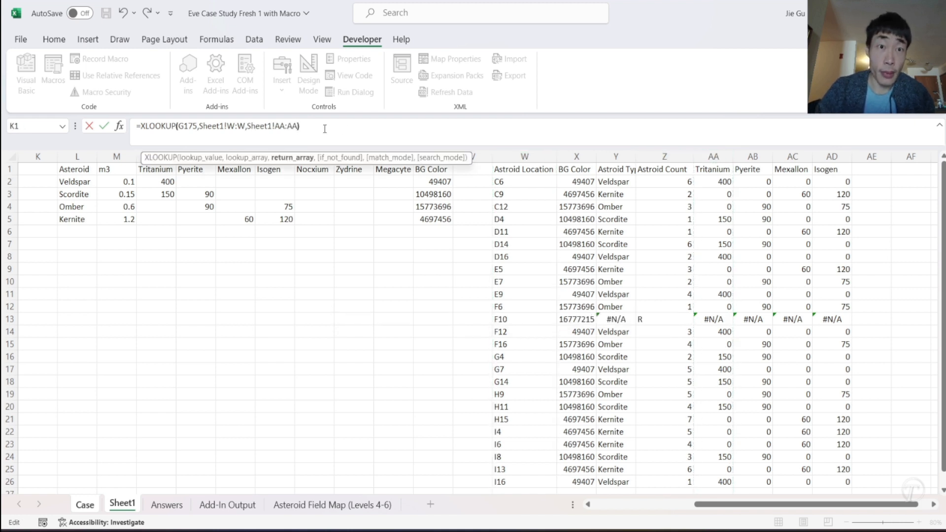
type(")")
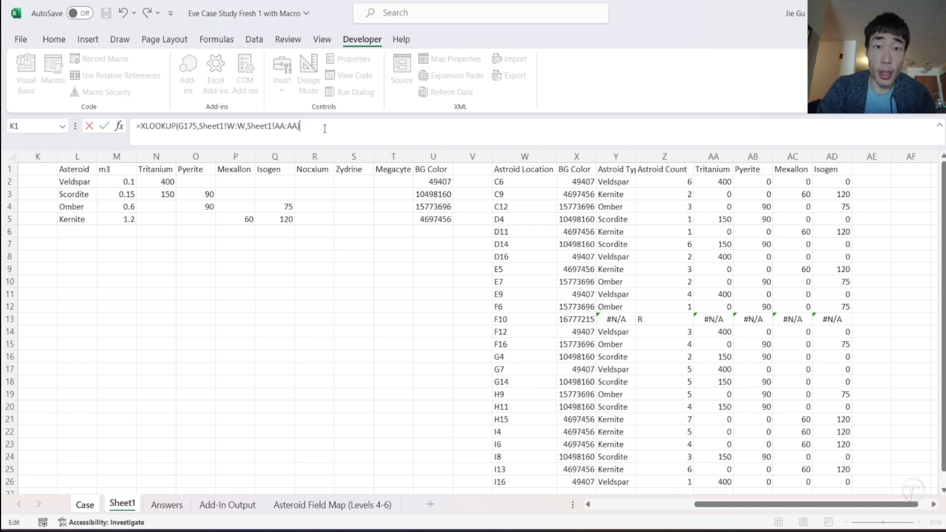
type("*")
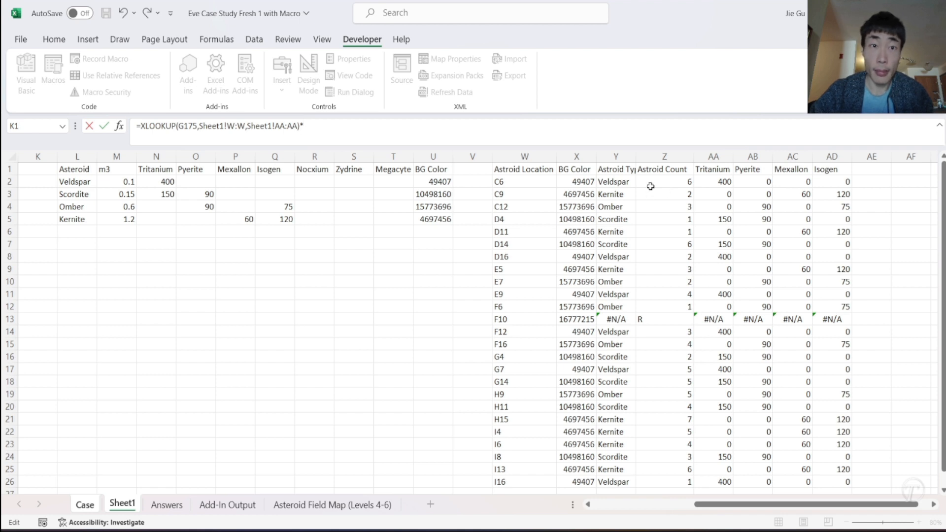
- Multiply the lookup by a second XLOOKUP that uses Case!G175 as its lookup value
type("X")
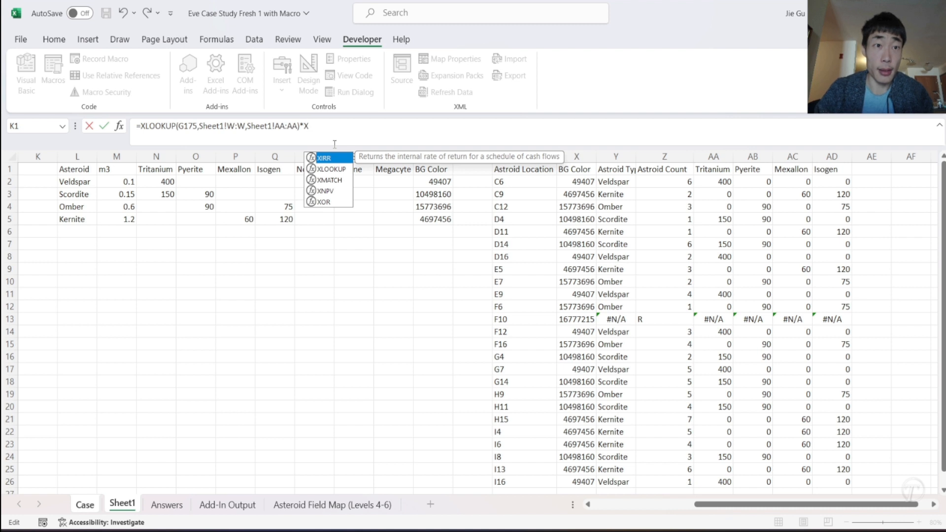
type("I")
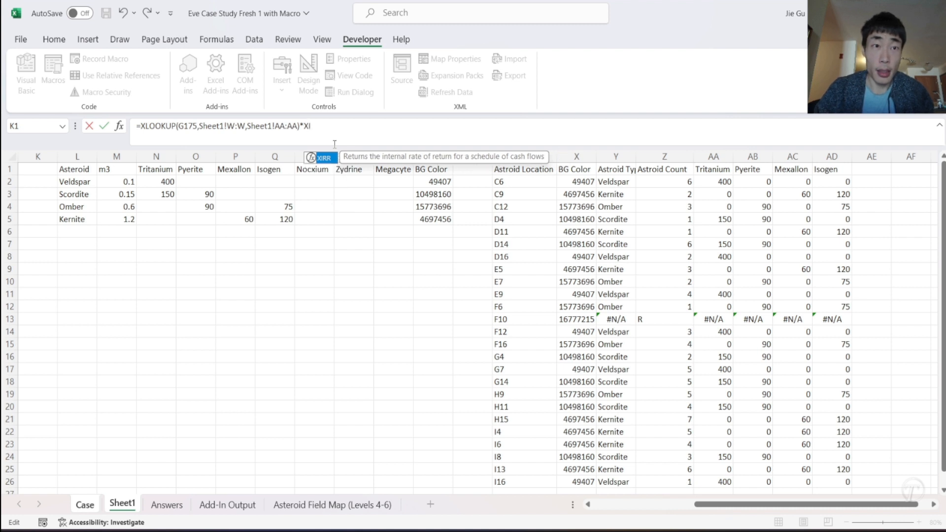
key("BackSpace")
key("Down")
key("Tab")
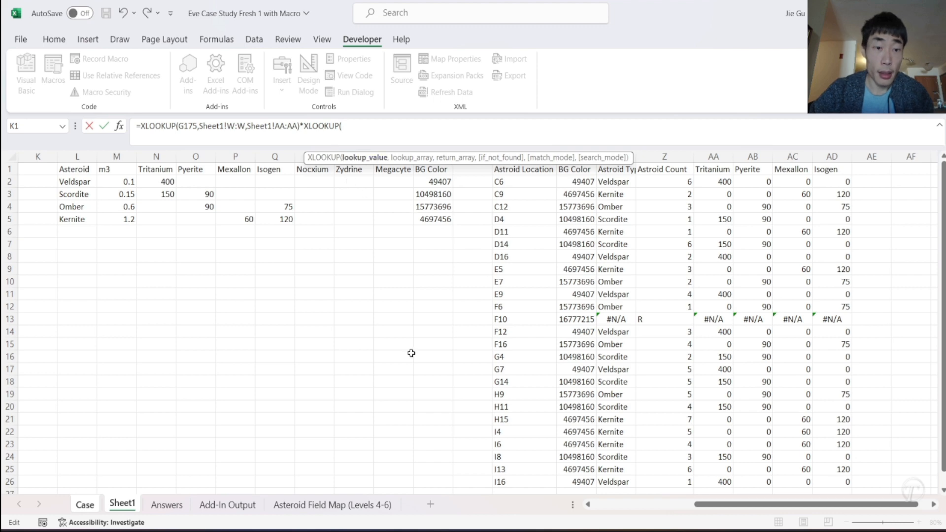
left_click(89, 509)
type("C")
key("BackSpace")
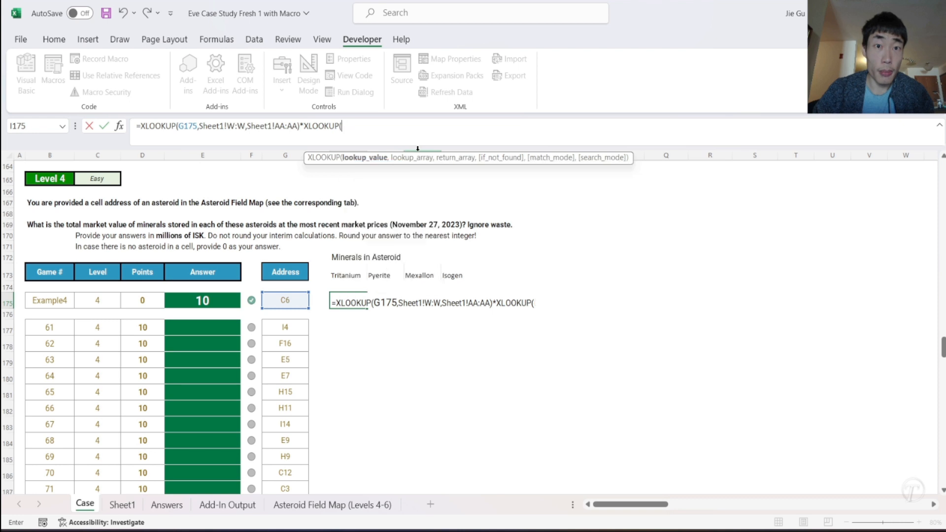
left_click(279, 298)
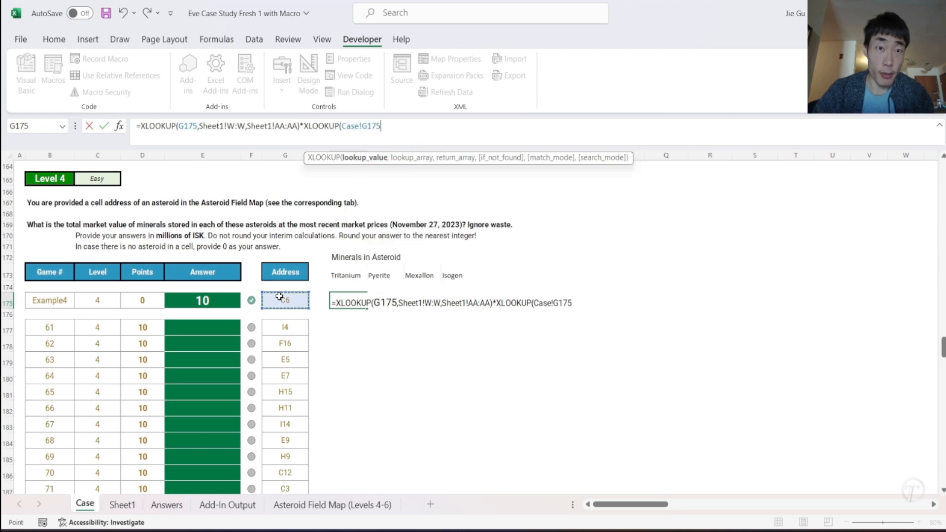
type(",")
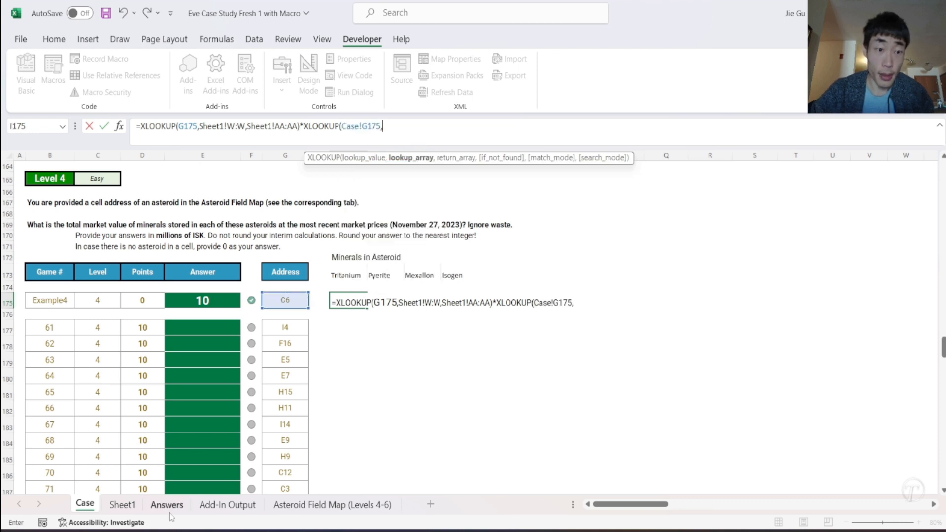
- Complete the second XLOOKUP with Sheet1!W:W and the asteroid count column Sheet1!Z:Z, and multiply the result by 1000
left_click(118, 507)
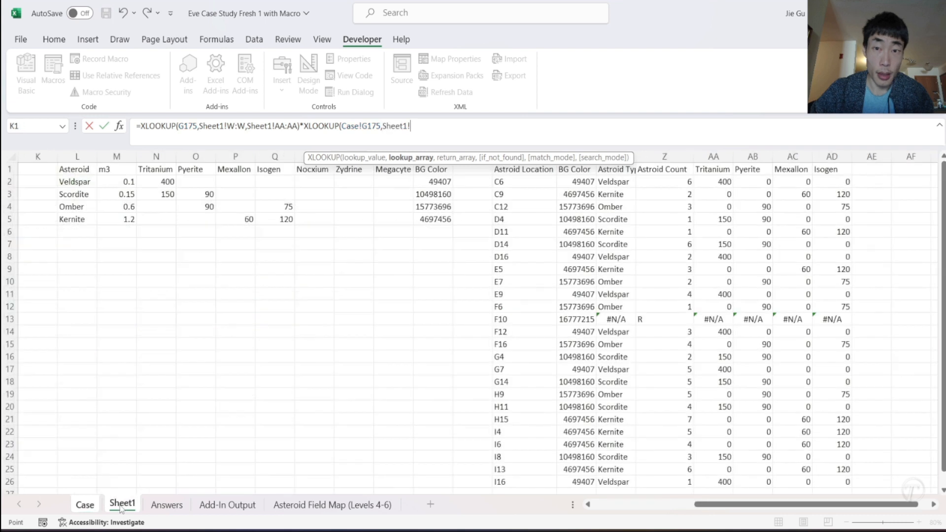
left_click(508, 148)
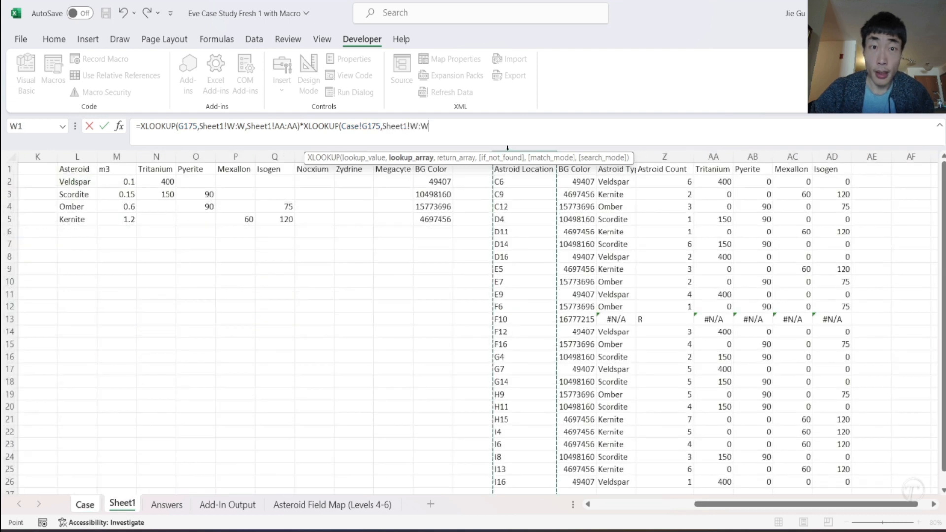
type(",")
left_click(664, 156)
left_click(485, 125)
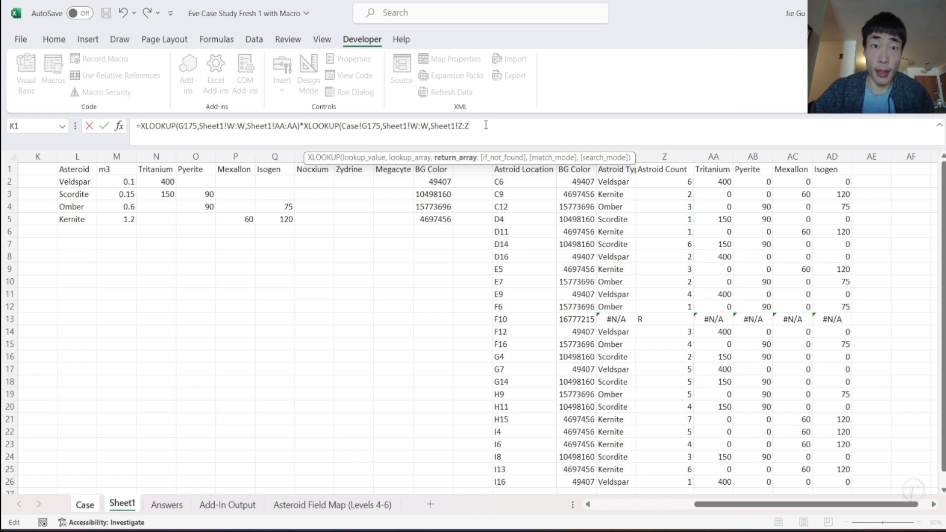
type("*1000")
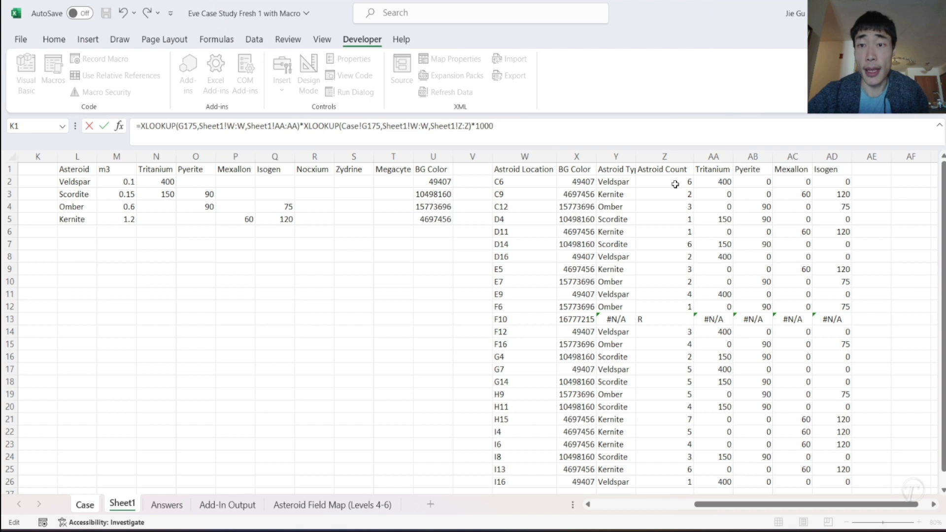
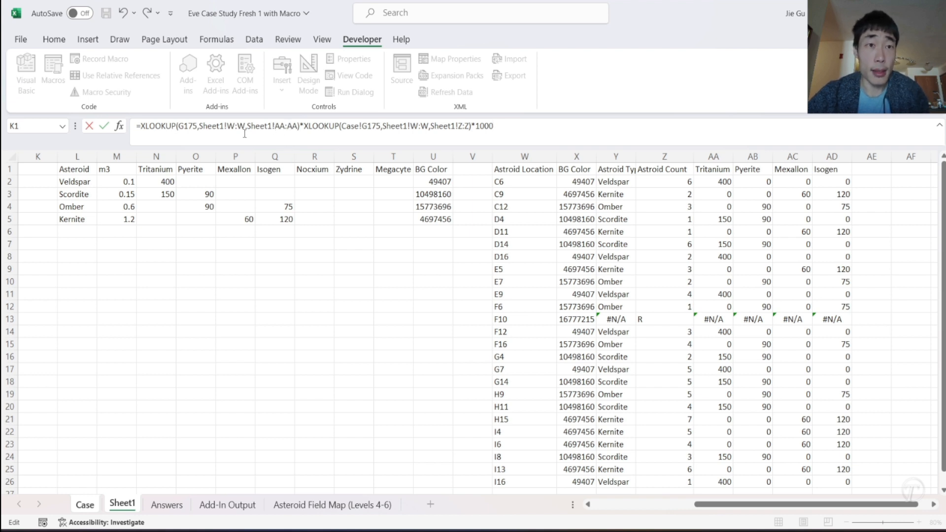
- Make the first XLOOKUP's column references absolute, with lookup value $G175 and lookup array Sheet1!$W:$W
left_click(229, 128)
type("$")
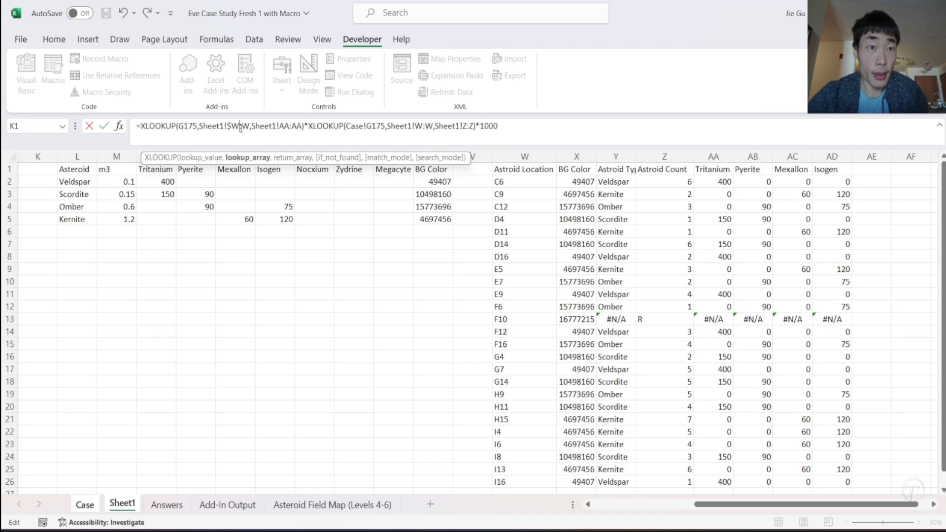
left_click(243, 128)
type("$")
left_click(179, 126)
type("$")
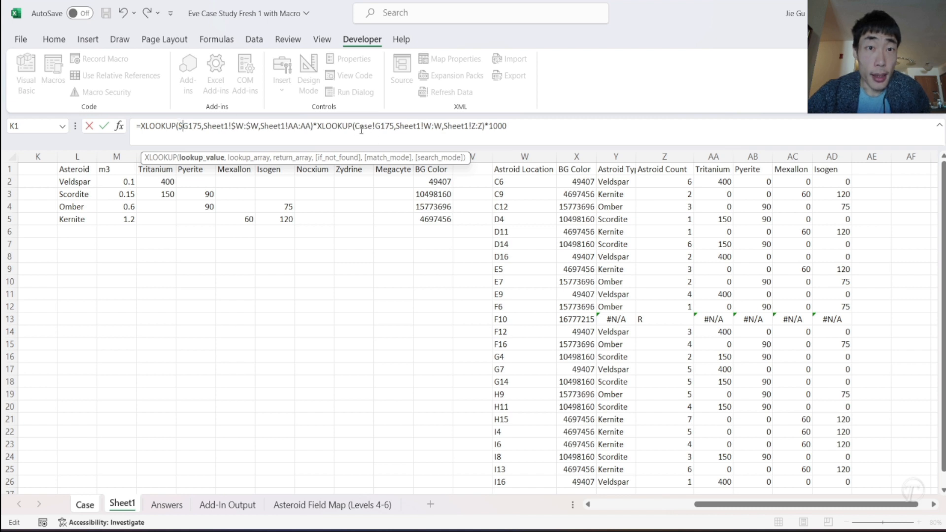
- Change the second XLOOKUP's lookup value to $G175, without the Case sheet prefix
left_click(377, 126)
type("$")
key("Left")
key("BackSpace")
key("BackSpace")
key("BackSpace")
key("BackSpace")
key("BackSpace")
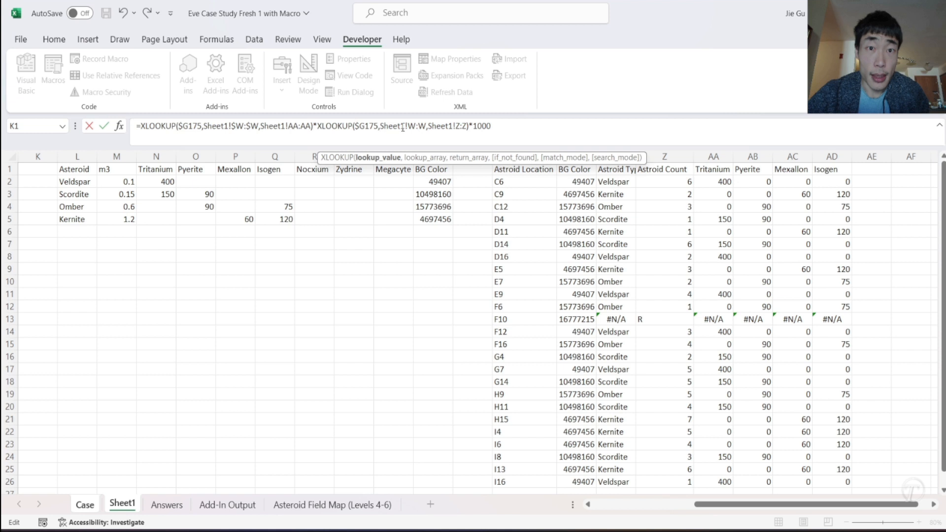
- Make the second XLOOKUP's arrays absolute as Sheet1!$W:$W and Sheet1!$Z:$Z, and commit the formula in I175
left_click(410, 126)
type("$")
left_click(423, 126)
type("$")
left_click(464, 126)
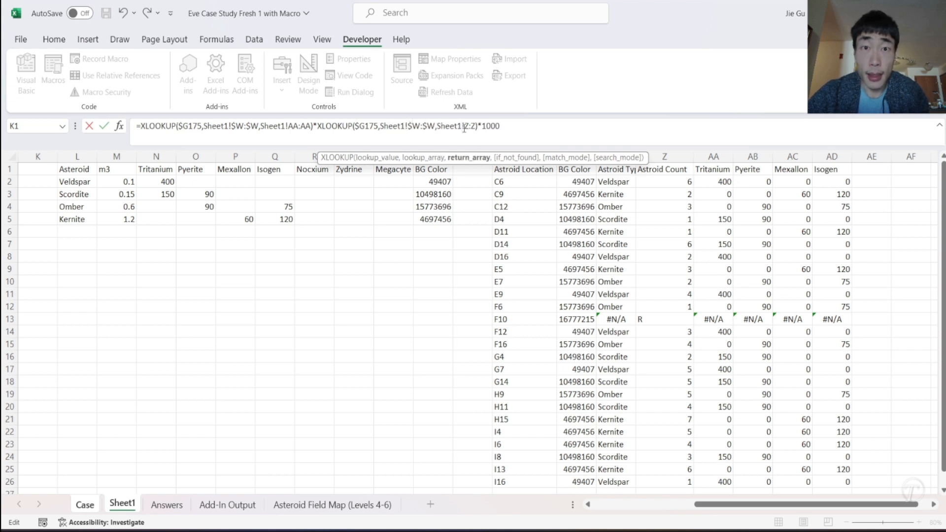
type("$")
left_click(476, 126)
type("$")
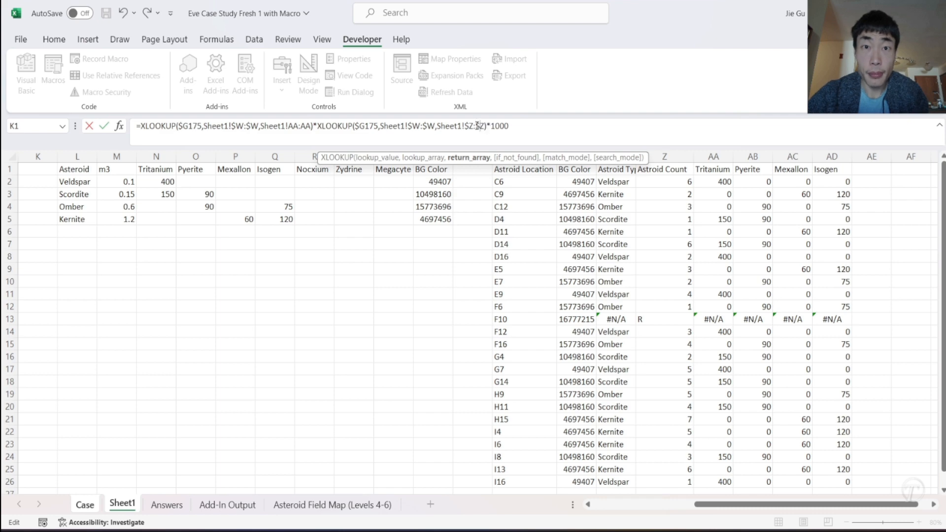
key("Return")
- Fill the I175 formula across to the Isogen column and down through row 196, covering I175:L196
left_click(358, 301)
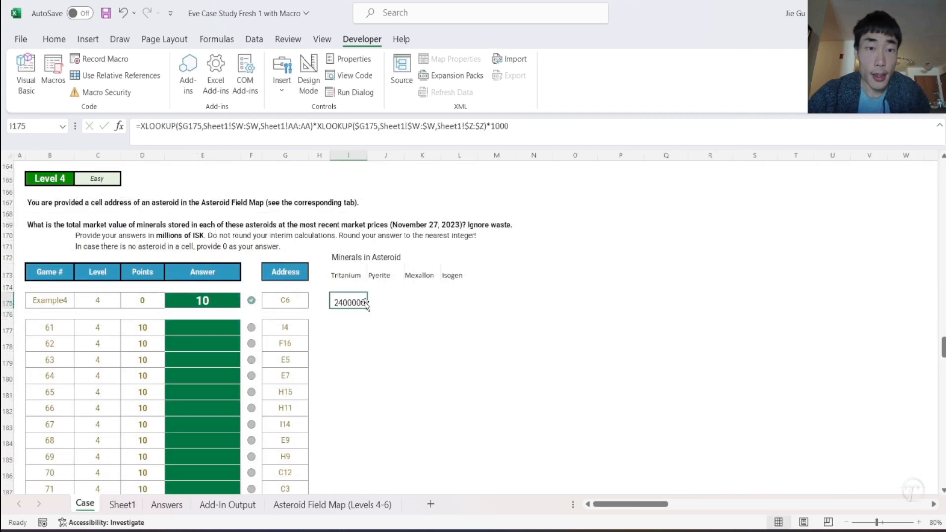
left_click_drag(367, 308, 481, 223)
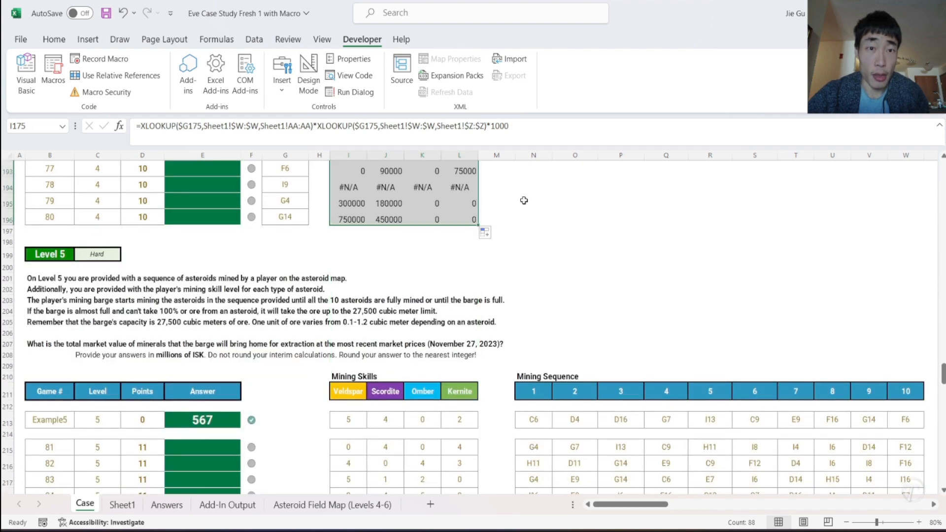
- Review the filled mineral quantities against the asteroid addresses and the example row for C6
scroll(524, 200, "up", 5)
scroll(523, 201, "up", 3)
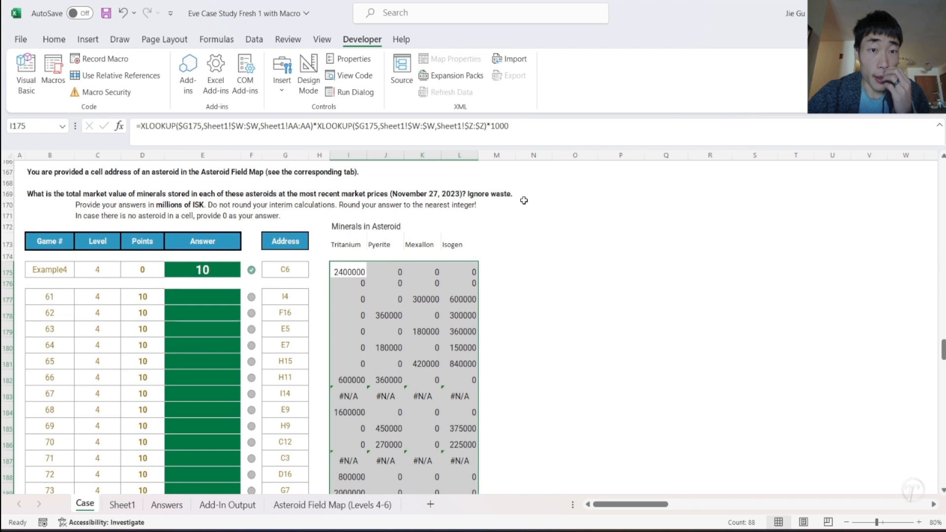
scroll(523, 201, "down", 3)
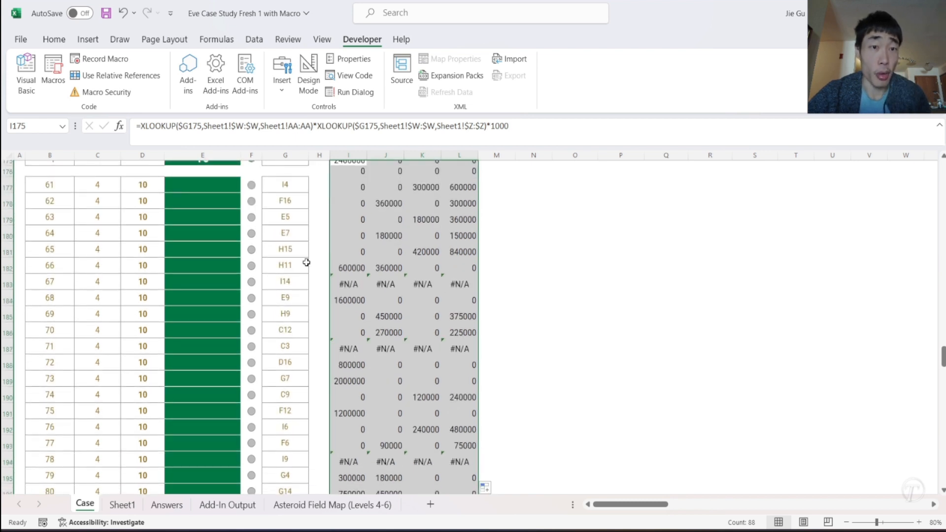
scroll(474, 299, "up", 1)
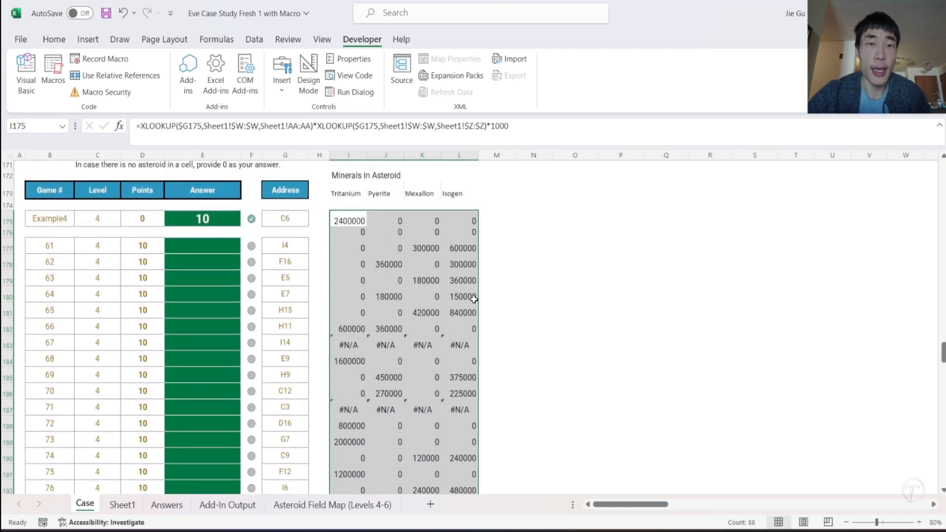
scroll(480, 281, "up", 1)
left_click(528, 202)
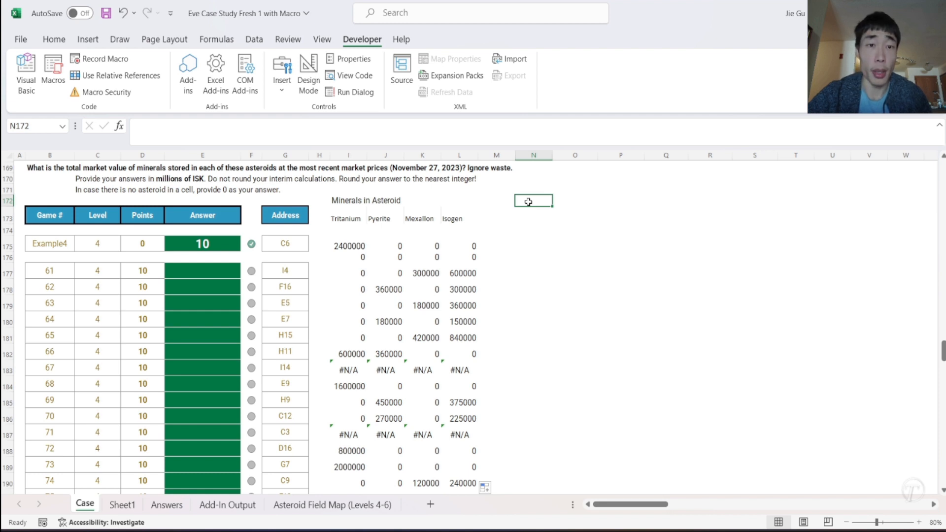
left_click(339, 249)
left_click_drag(358, 249, 473, 244)
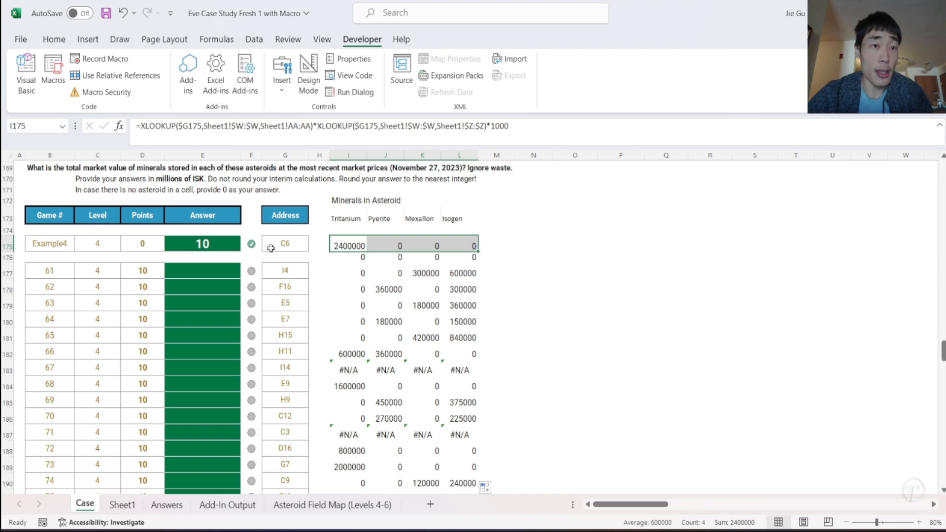
scroll(160, 194, "up", 2)
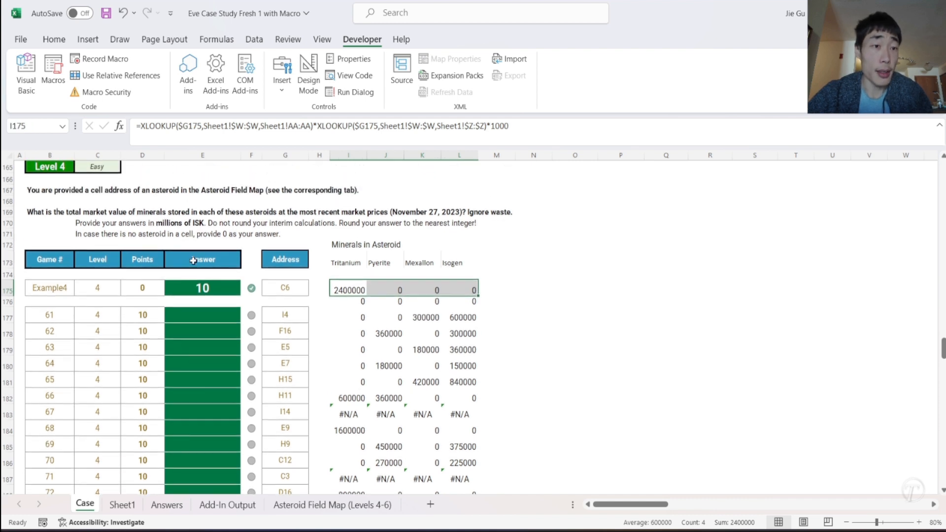
- Enter the heading Date in both N172 and N173
left_click(535, 257)
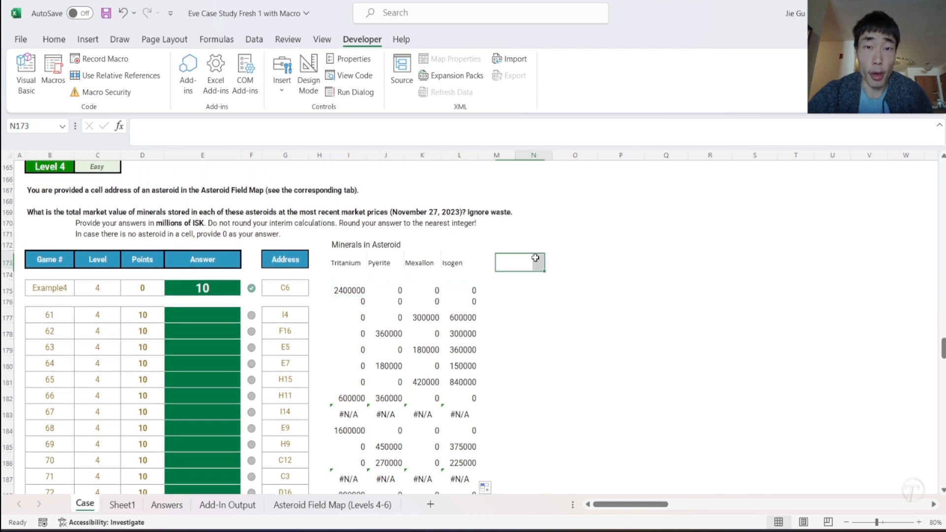
left_click(534, 244)
type("Date")
key("Return")
type("Date")
key("Return")
- Enter 11/27/2023 in N175 and fill the same date down through N196
key("Down")
type("=")
key("BackSpace")
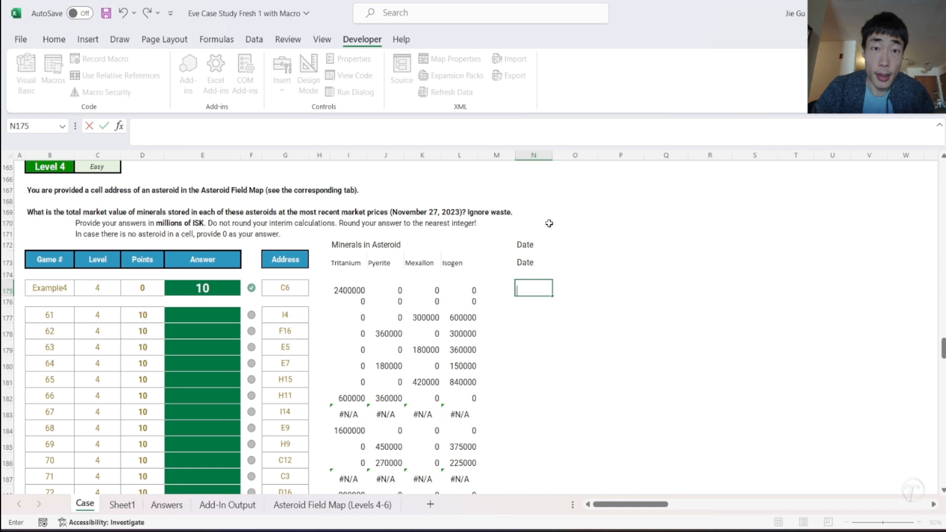
type("11/27/2023")
key("Return")
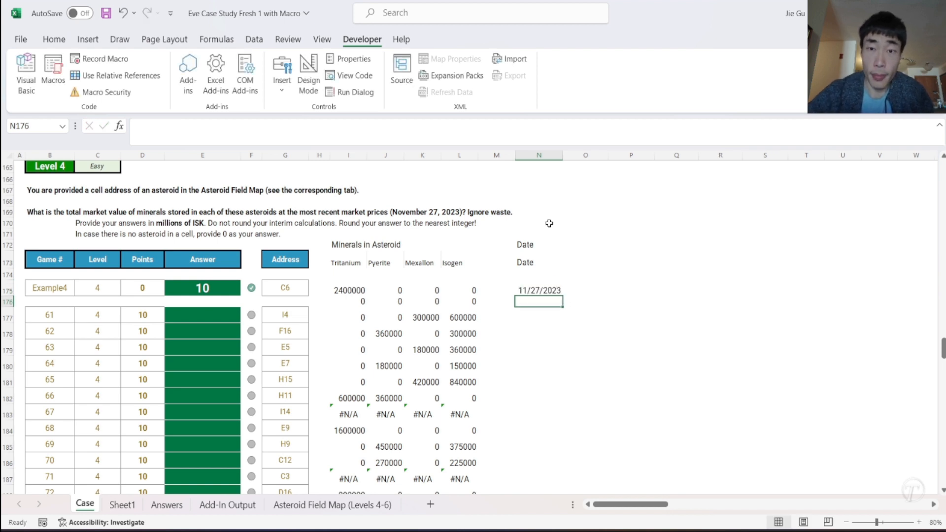
left_click(545, 291)
left_click_drag(562, 299, 539, 447)
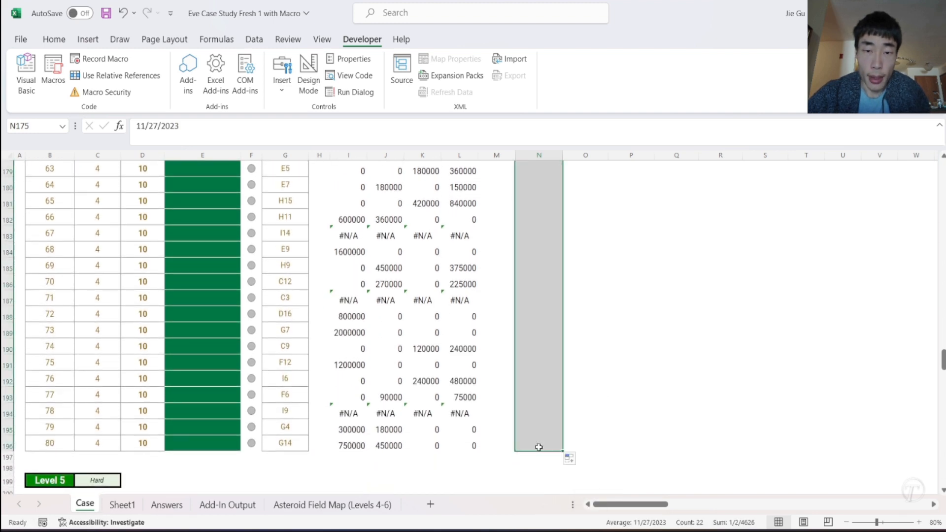
- Enter the heading Mineral Prices in O172, beside the Date heading
scroll(581, 374, "up", 7)
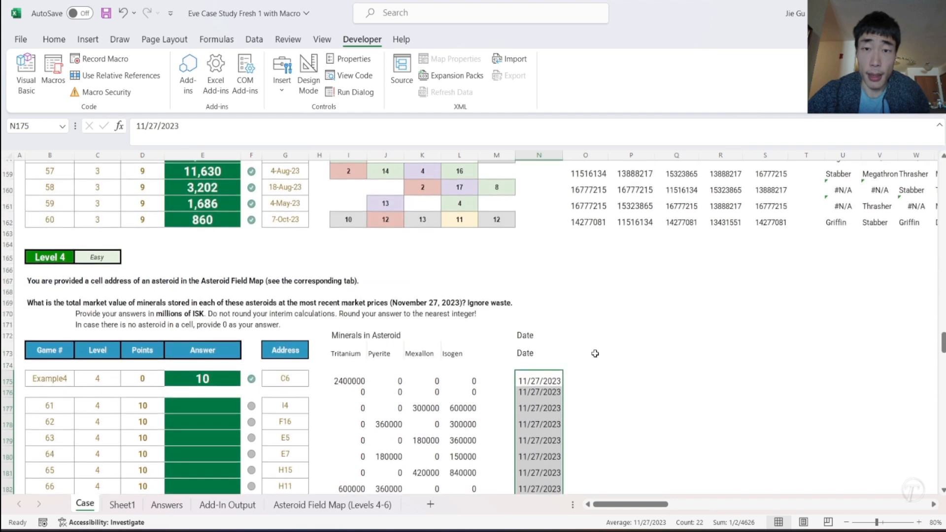
left_click(595, 353)
left_click(587, 334)
type("M")
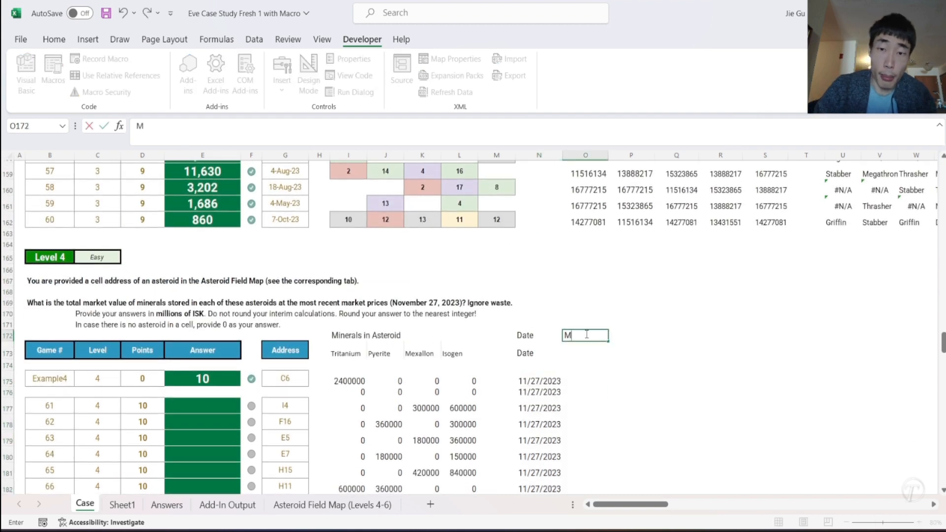
type("ineral Prices")
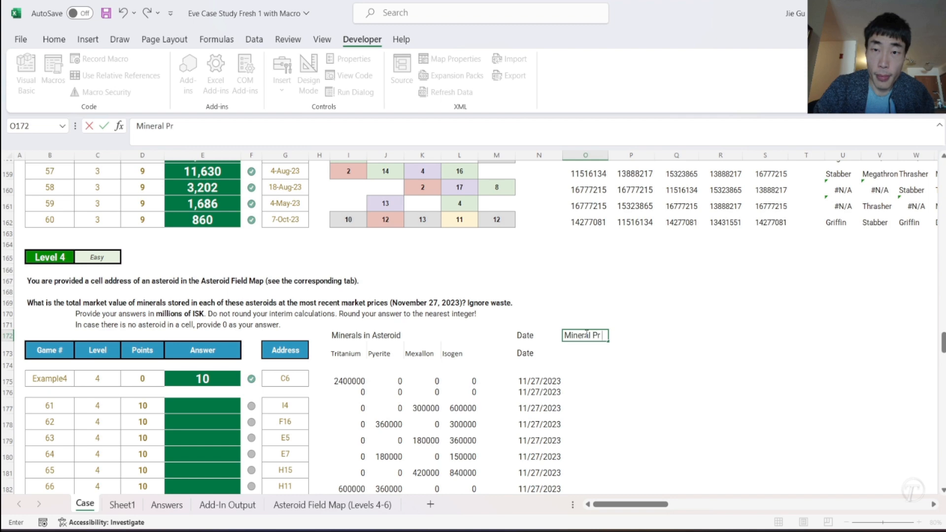
key("Return")
- Copy the Tritanium, Pyerite, Mexallon and Isogen price headings from AP139:AS139 in the Level 3 work area
scroll(614, 334, "right", 3)
scroll(614, 334, "right", 5)
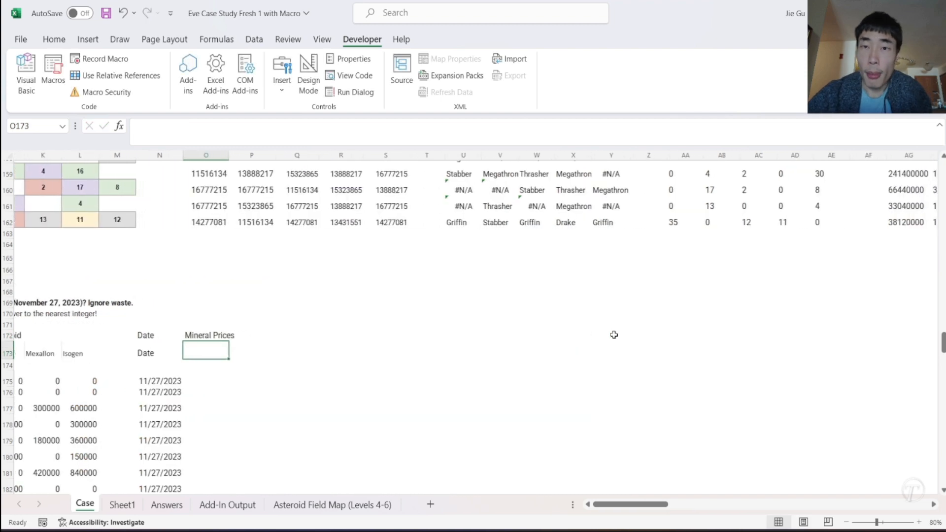
scroll(614, 335, "up", 6)
scroll(614, 334, "right", 5)
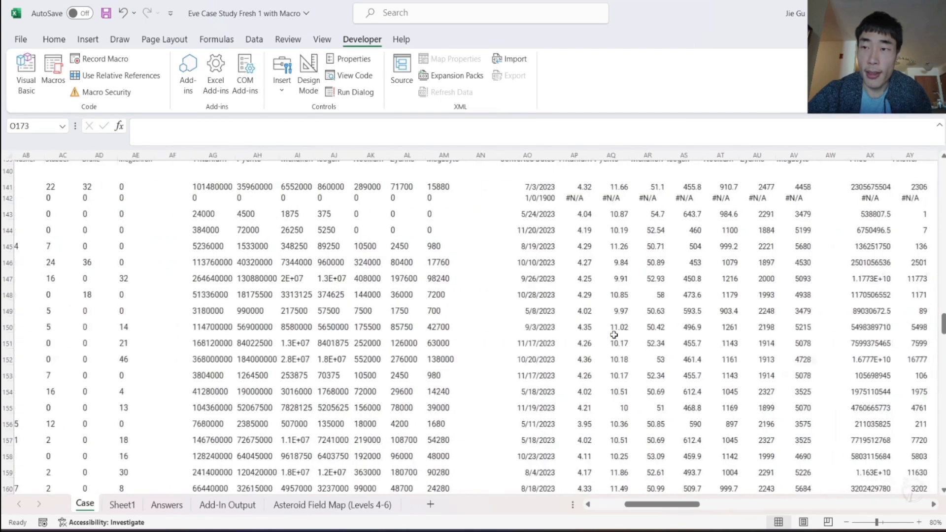
scroll(612, 331, "up", 4)
left_click(399, 323)
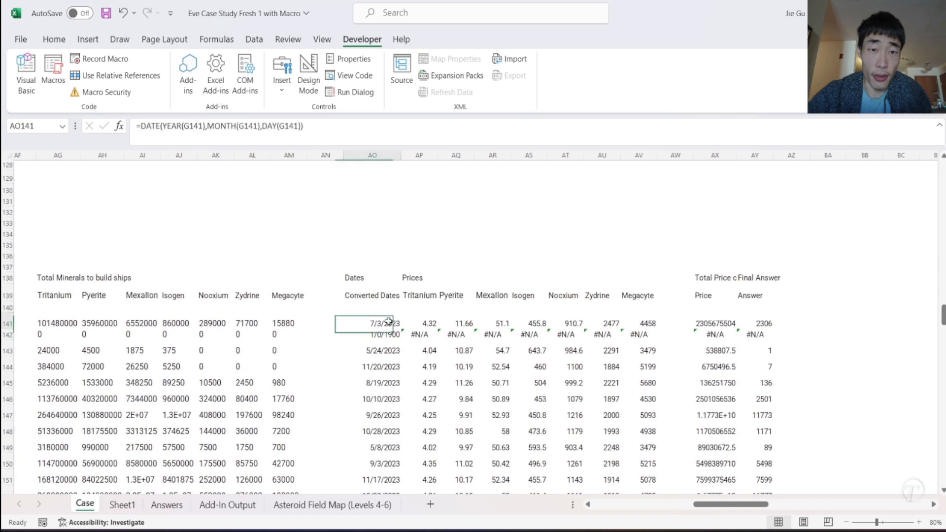
left_click_drag(416, 295, 526, 295)
key("ctrl+c")
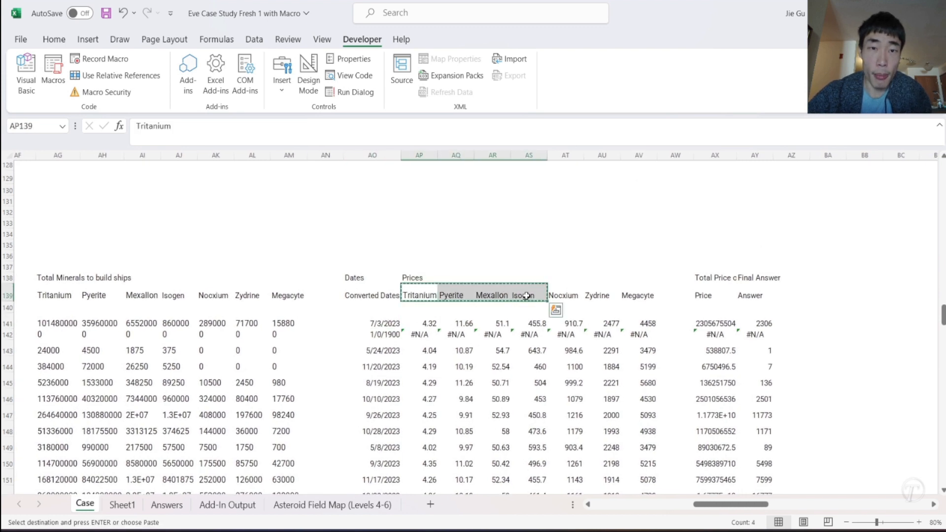
- Paste the four mineral headings into O173:R173 under Mineral Prices
scroll(398, 387, "down", 18)
scroll(398, 388, "left", 10)
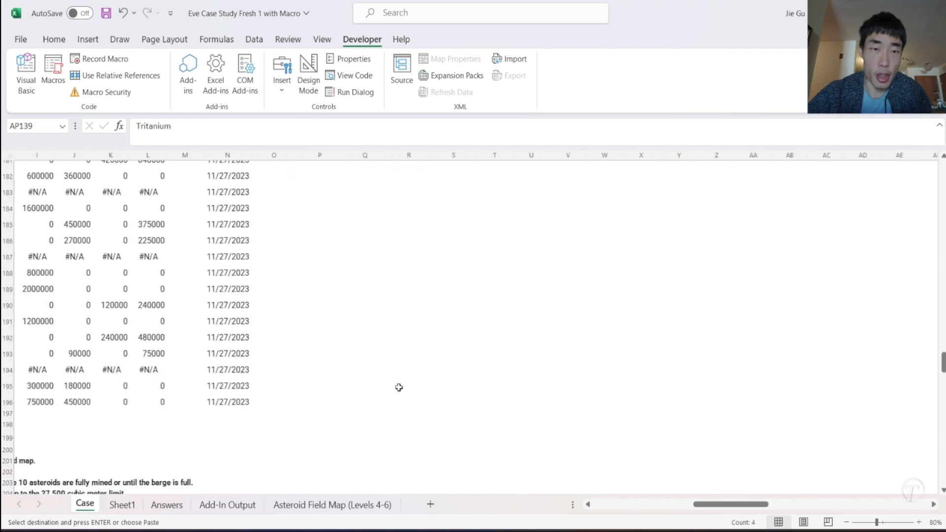
scroll(398, 388, "up", 6)
right_click(463, 260)
left_click(516, 202)
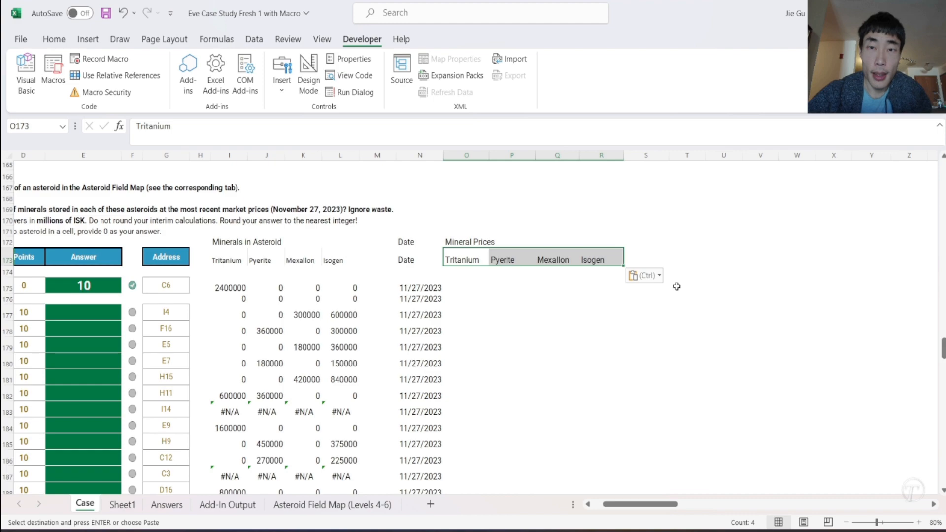
- Copy the Level 3 price lookup formulas for Tritanium through Isogen from AP141:AS141
scroll(676, 286, "up", 9)
scroll(677, 285, "right", 6)
scroll(676, 286, "right", 6)
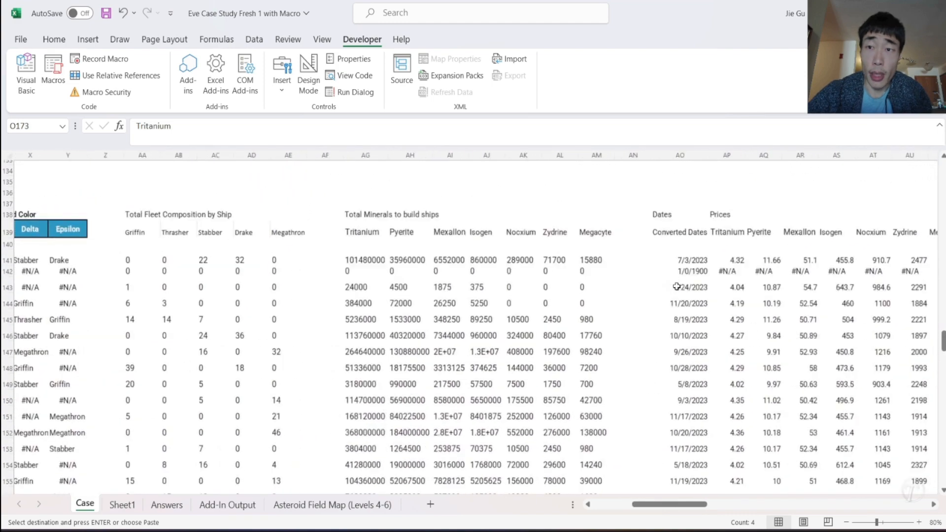
left_click_drag(355, 266, 463, 264)
key("ctrl+c")
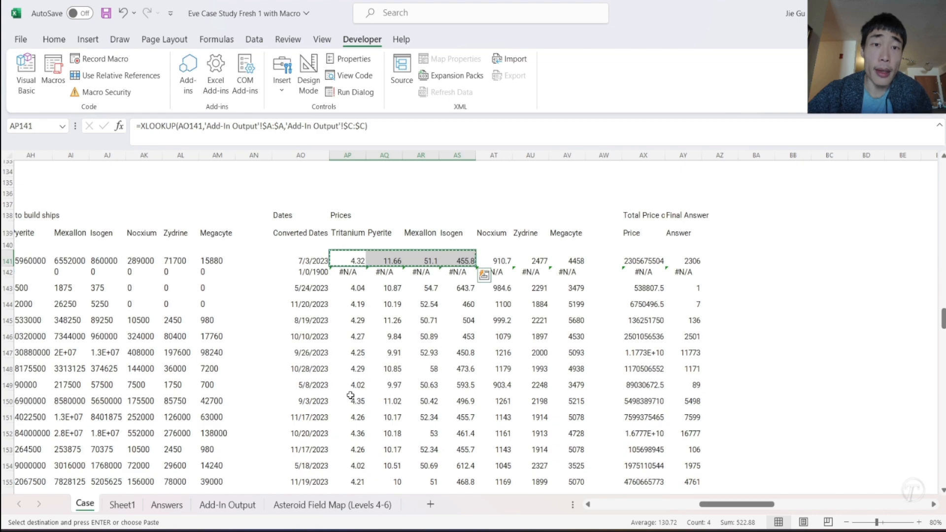
- Paste the price lookup formulas into O175:R175 so they use the date in N175
scroll(350, 395, "down", 2)
scroll(350, 396, "left", 3)
scroll(350, 395, "left", 9)
scroll(350, 395, "down", 7)
scroll(350, 396, "down", 1)
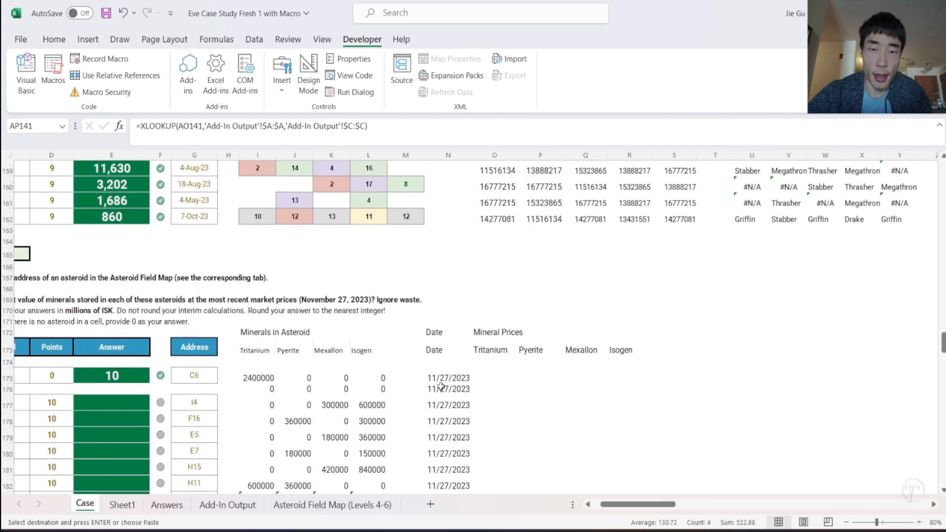
left_click(485, 377)
right_click(480, 376)
key("Escape")
key("ctrl+v")
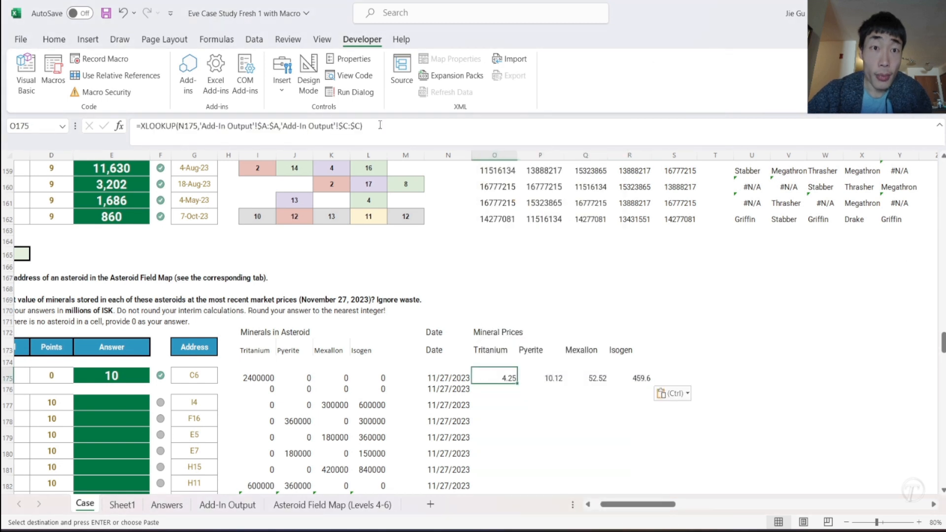
- Check the Tritanium price formula in O175 against the market price history on the Add-In Output sheet
left_click(377, 125)
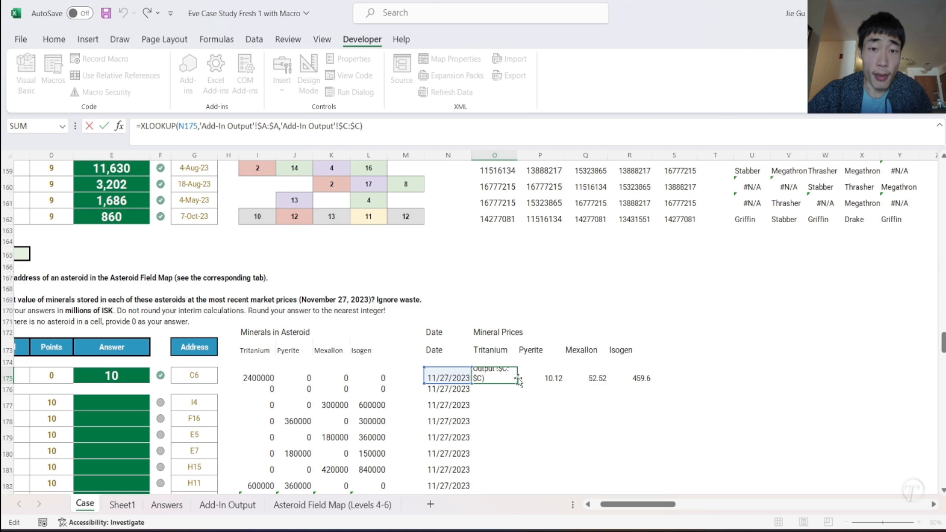
key("Escape")
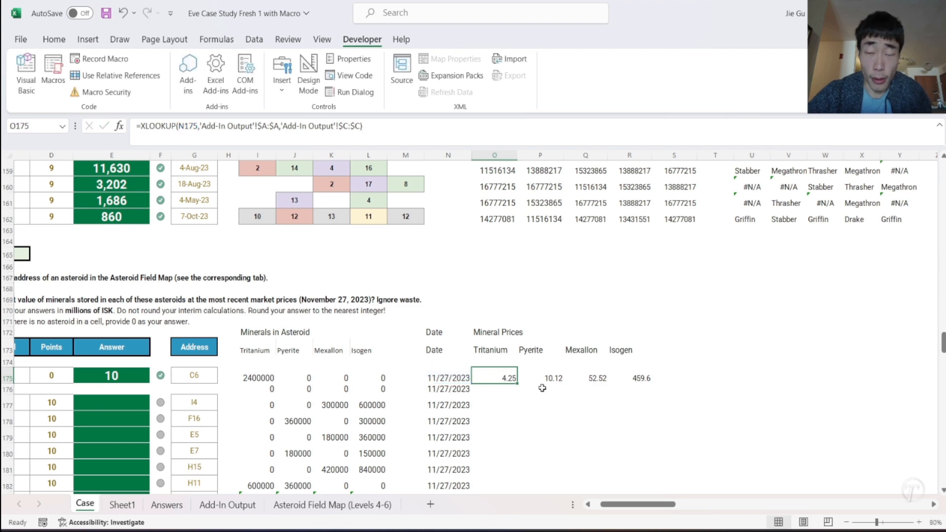
left_click(224, 511)
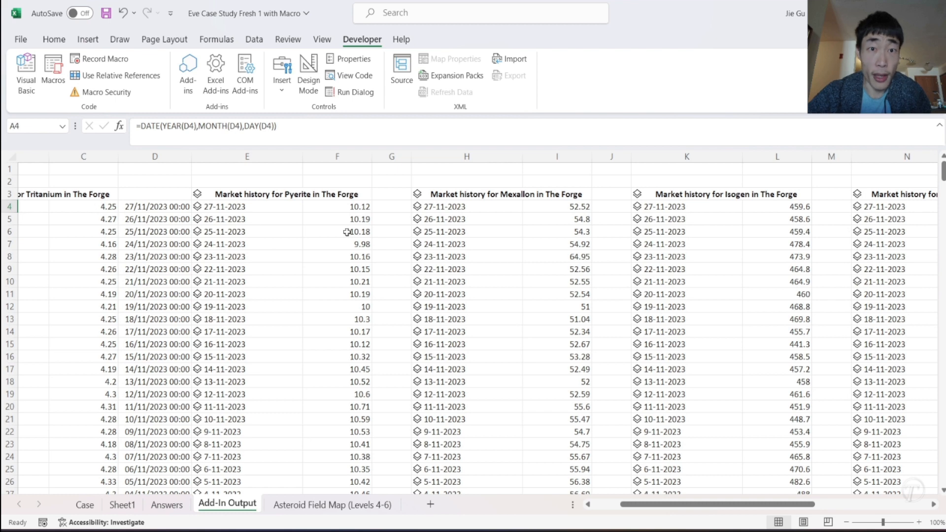
left_click(86, 506)
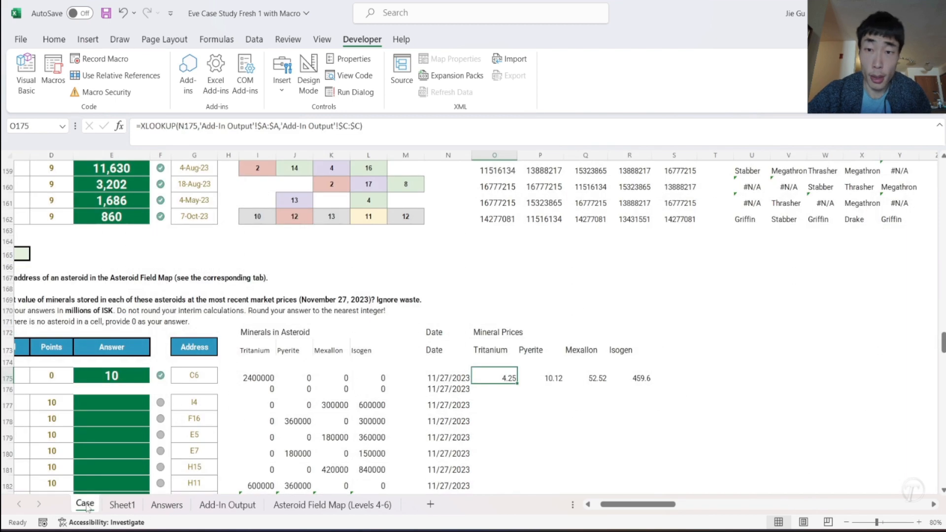
- Fill the four mineral price formulas in O175:R175 down through the Level 4 game rows
left_click_drag(498, 373, 627, 404)
scroll(680, 316, "up", 6)
left_click(690, 286)
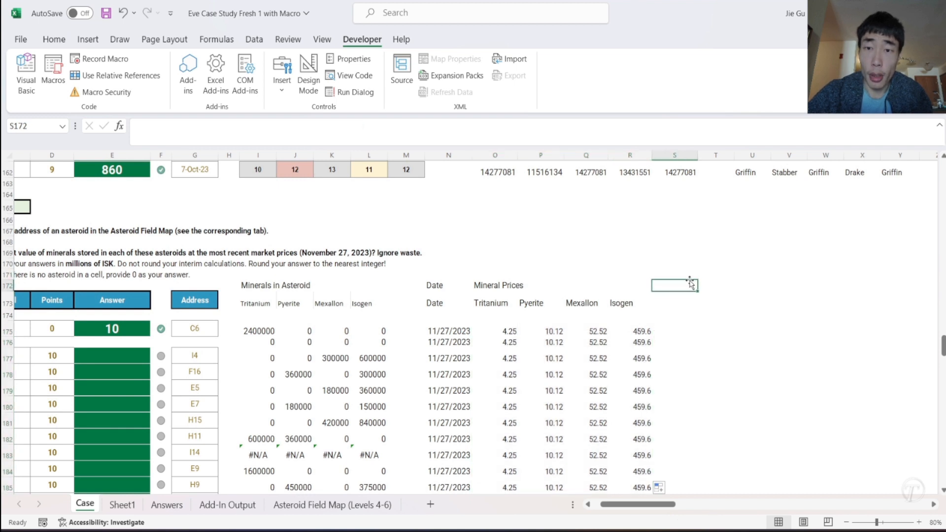
- Enter the heading Total Final Value in T171 and the column label Value in T173
left_click(715, 274)
type("Total")
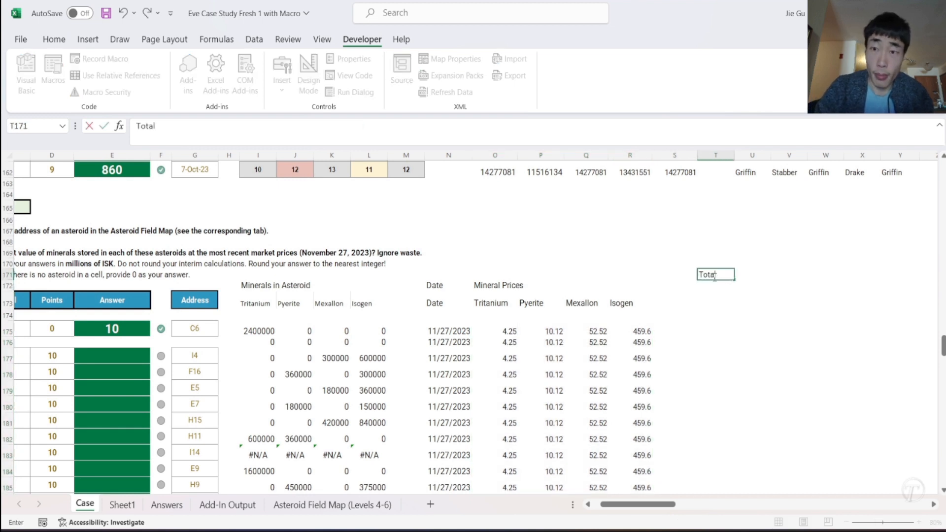
type(" Final")
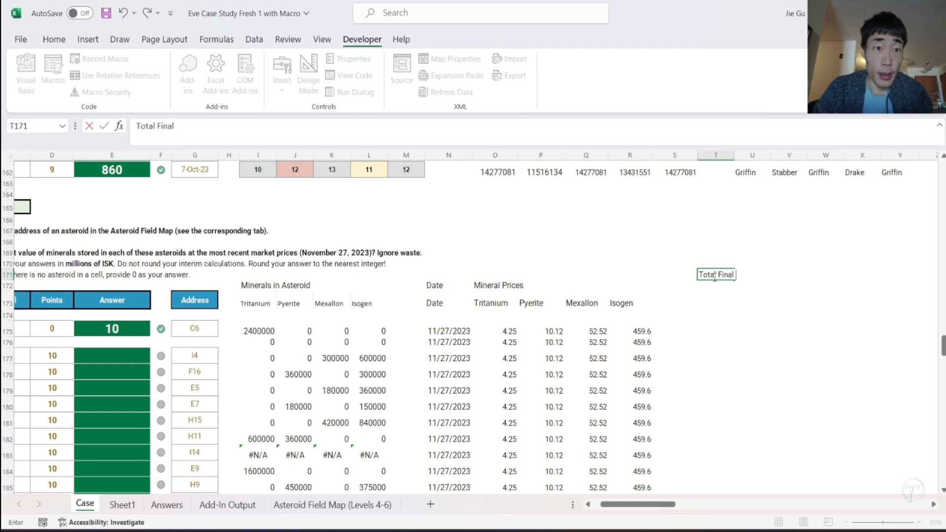
type(" Valu")
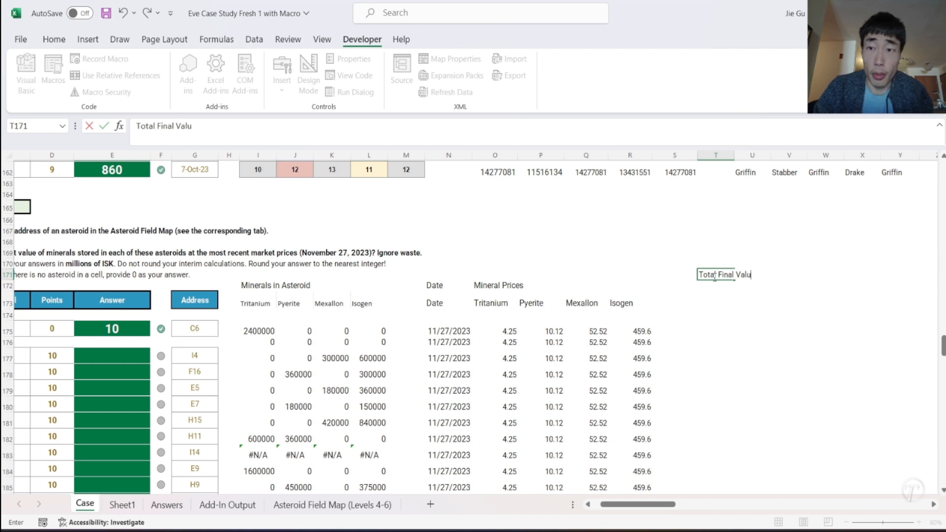
type("e")
key("Return")
key("Return")
type("Value")
key("Return")
key("Return")
- Enter a SUMPRODUCT formula in T175 that multiplies the mineral prices O175:R175 by the mineral quantities I175:L175
type("=")
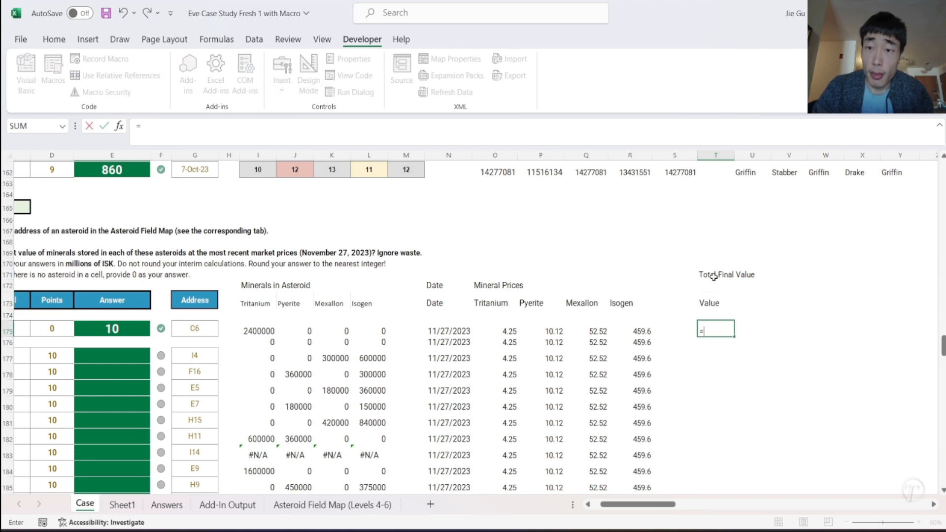
type("SUMPRODUCT(")
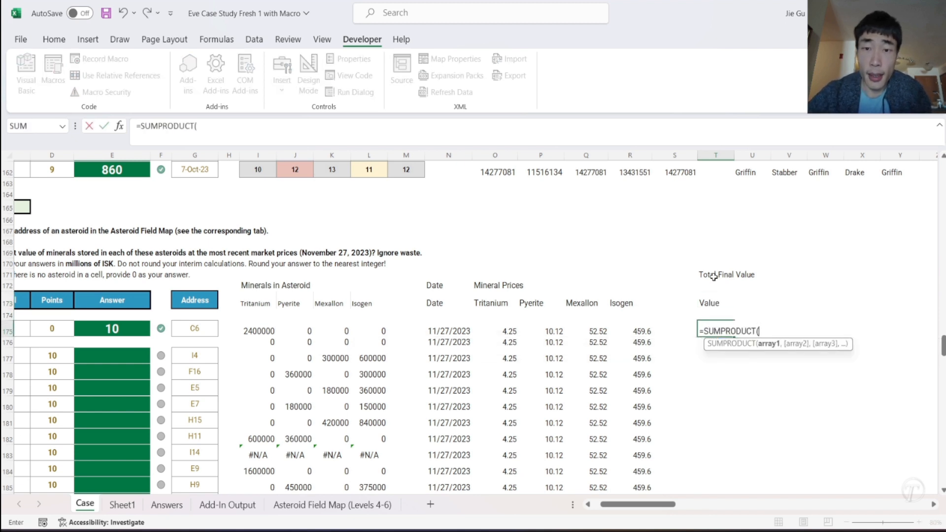
left_click_drag(508, 332, 633, 325)
type(",")
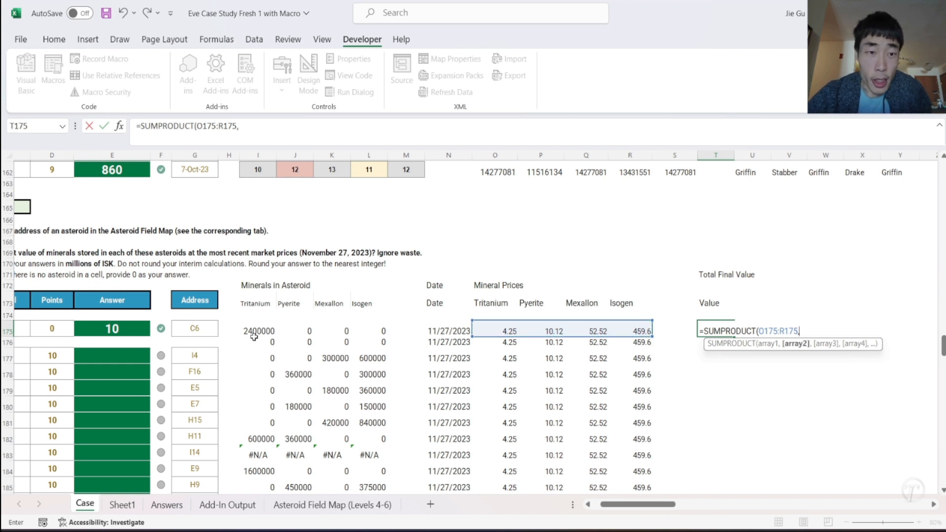
left_click_drag(252, 334, 369, 323)
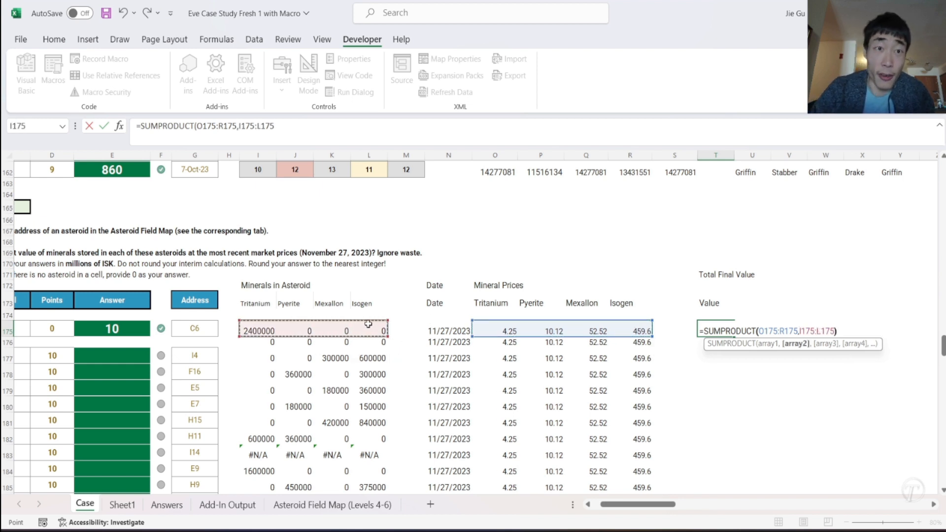
type(")")
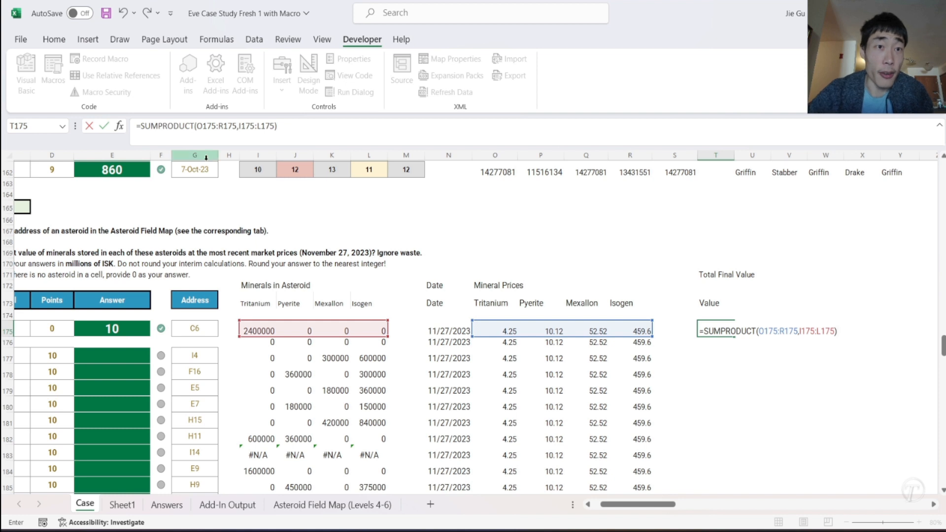
left_click(199, 127)
key("Return")
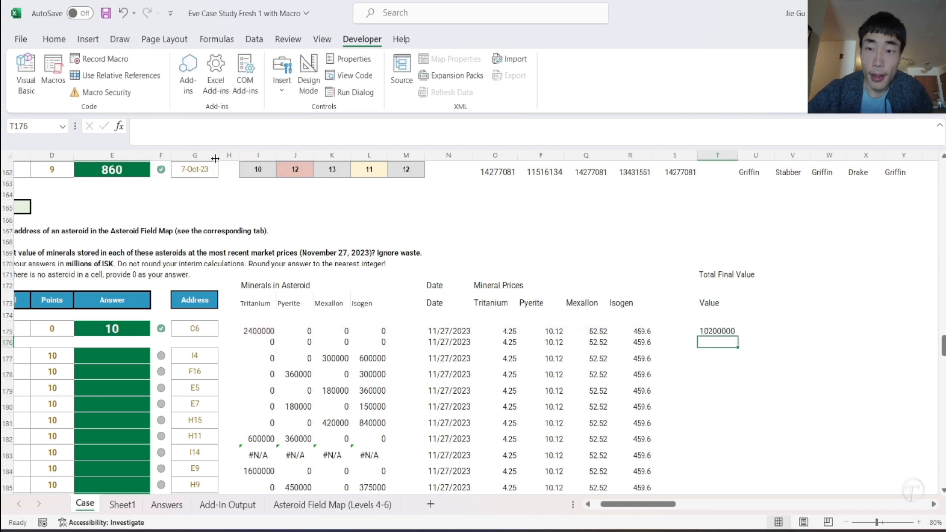
- Fill the SUMPRODUCT formula in T175 down through row 196
left_click(721, 330)
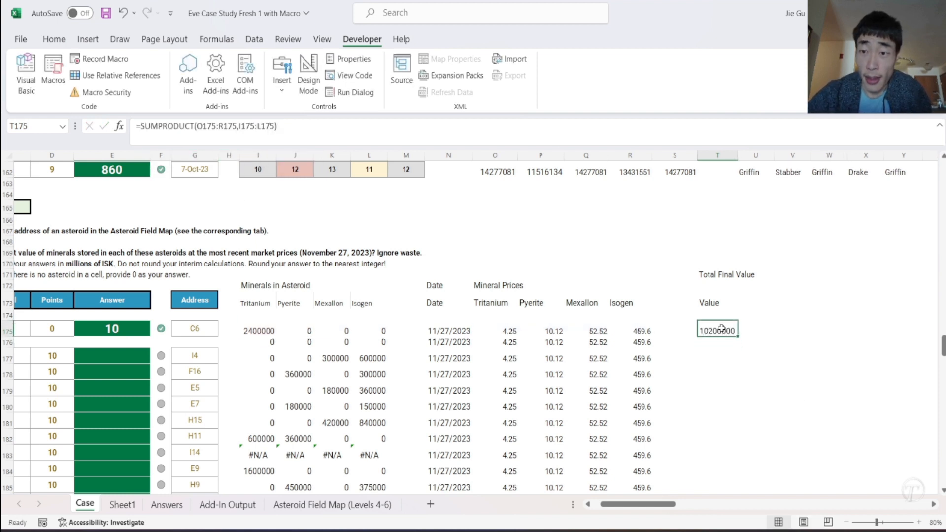
left_click_drag(736, 335, 722, 367)
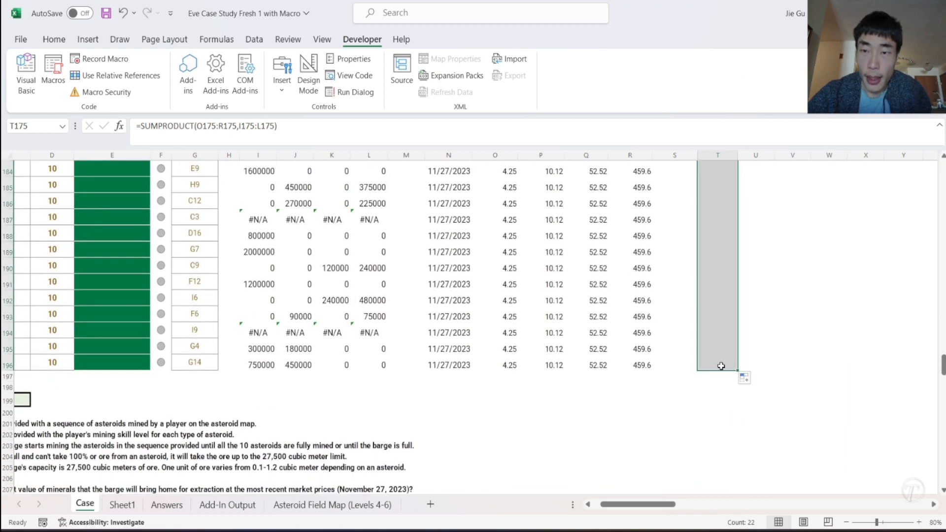
scroll(748, 327, "up", 5)
scroll(749, 327, "left", 5)
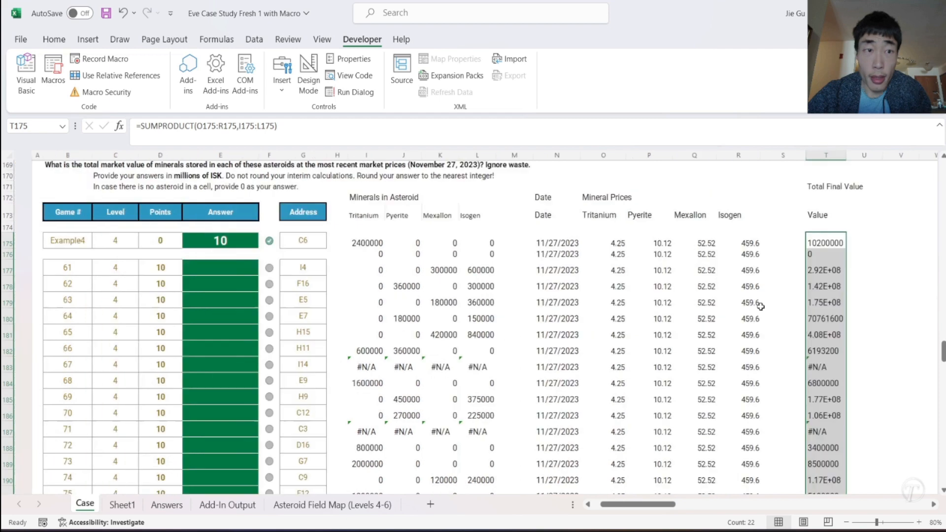
scroll(760, 307, "right", 3)
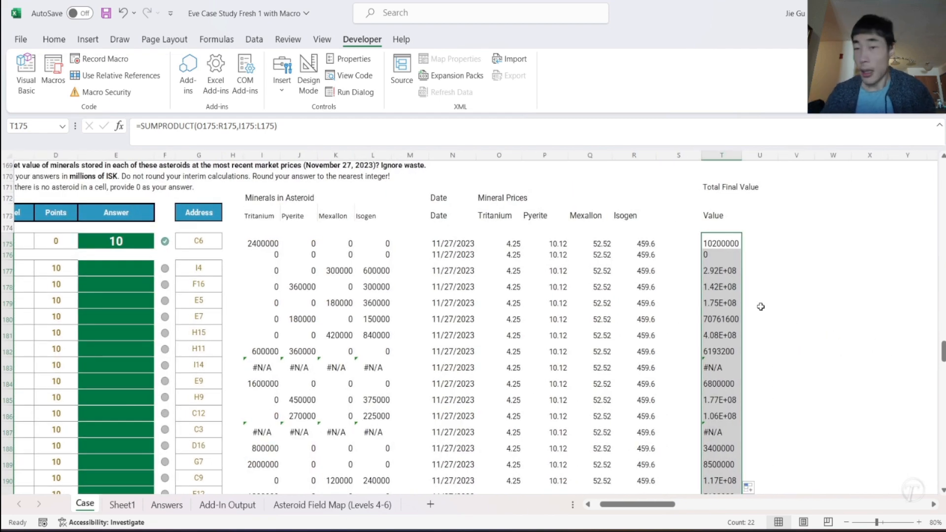
scroll(761, 307, "right", 2)
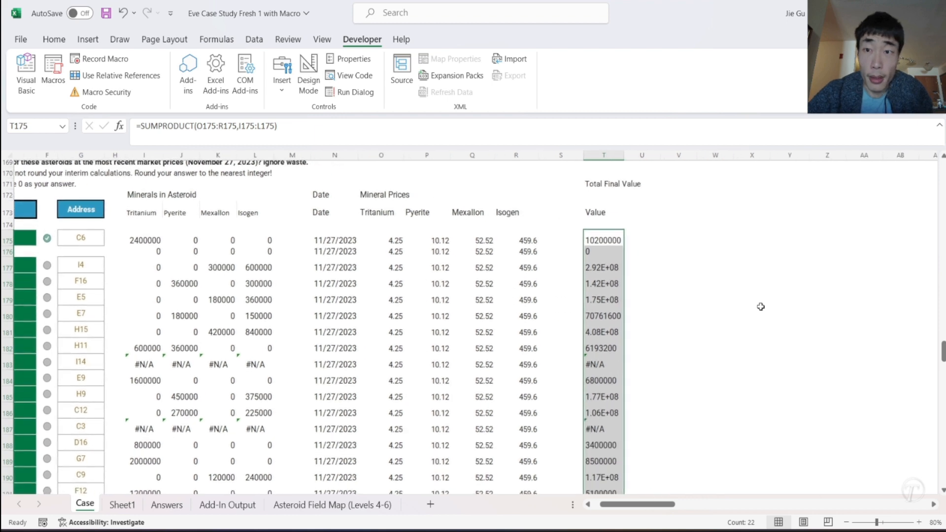
- Enter the heading Final Answer in U172 and the column label Answer in U173
left_click(642, 189)
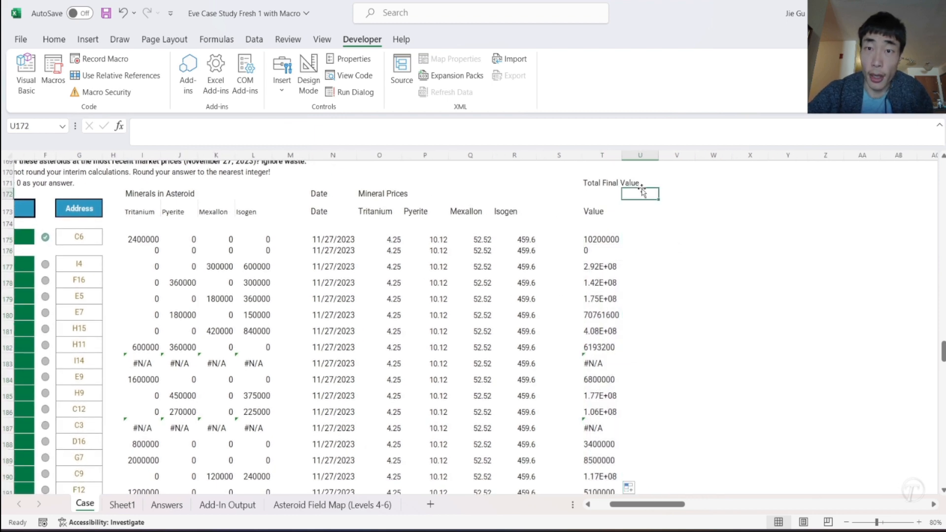
type("Final Answer")
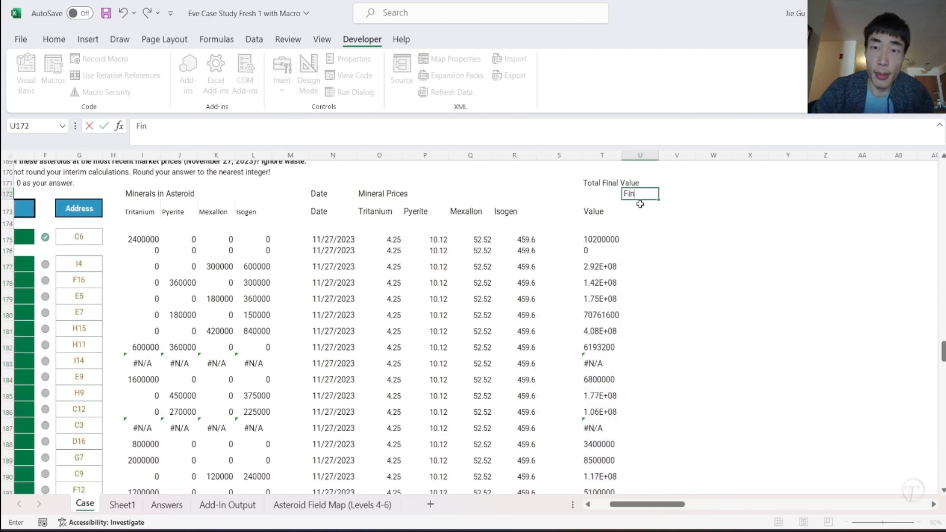
key("Return")
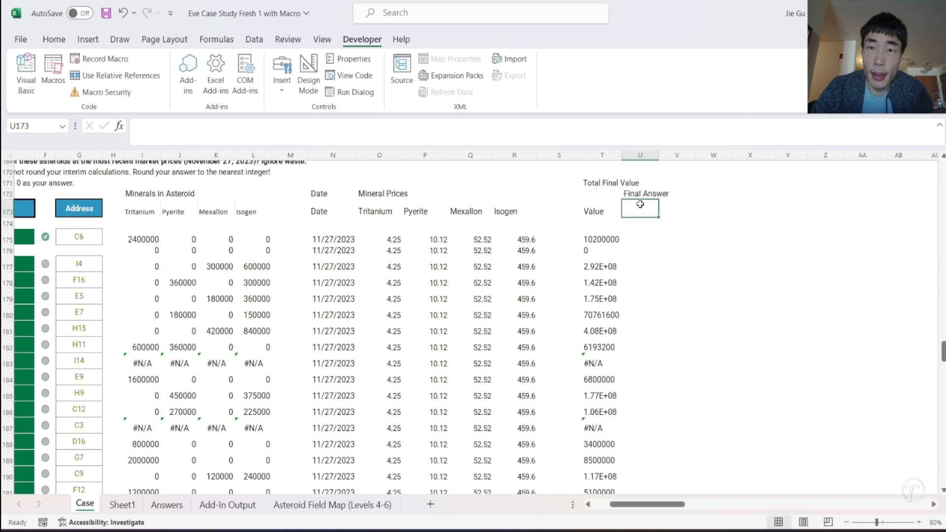
type("F")
key("BackSpace")
key("BackSpace")
type("Answer")
key("Return")
key("Return")
- Enter =ROUND(T175/1000000,0) in U175 to express the total value in whole millions of ISK
type("=ROUND(")
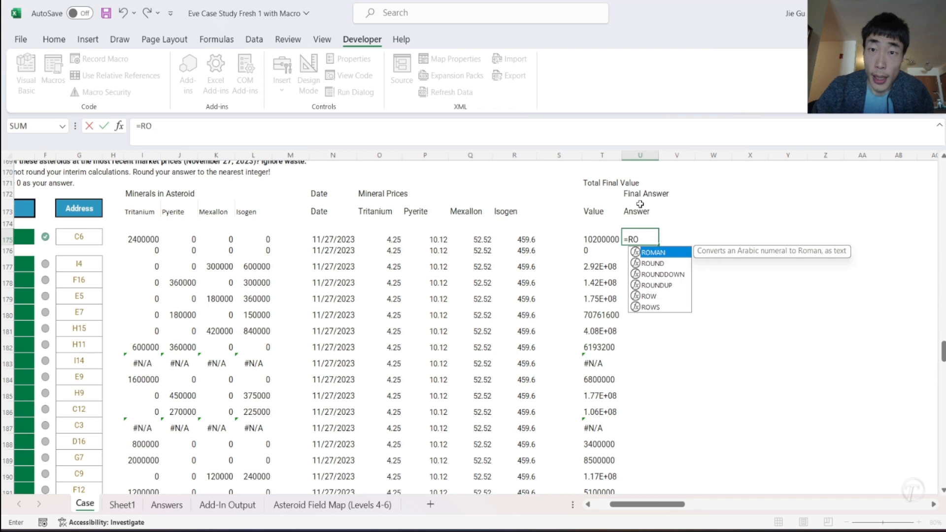
left_click(599, 243)
type("/1000000")
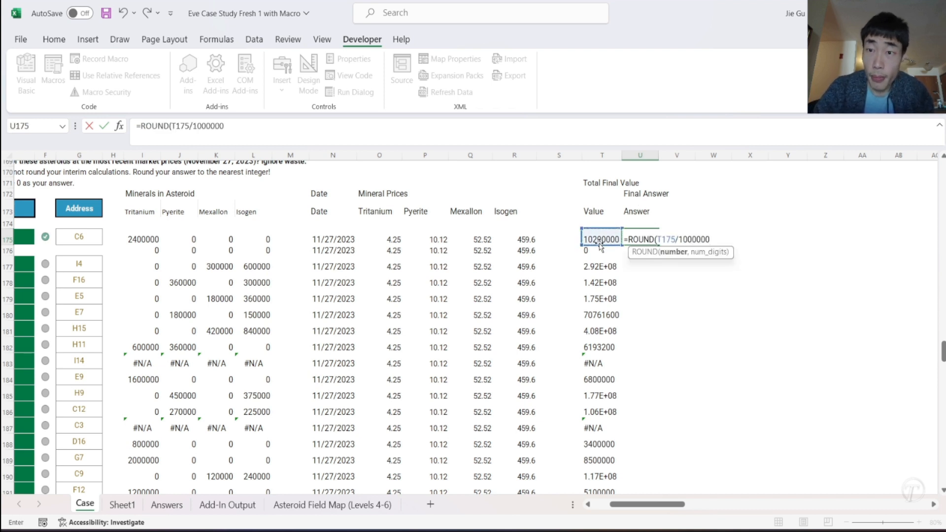
type(",0)")
key("Return")
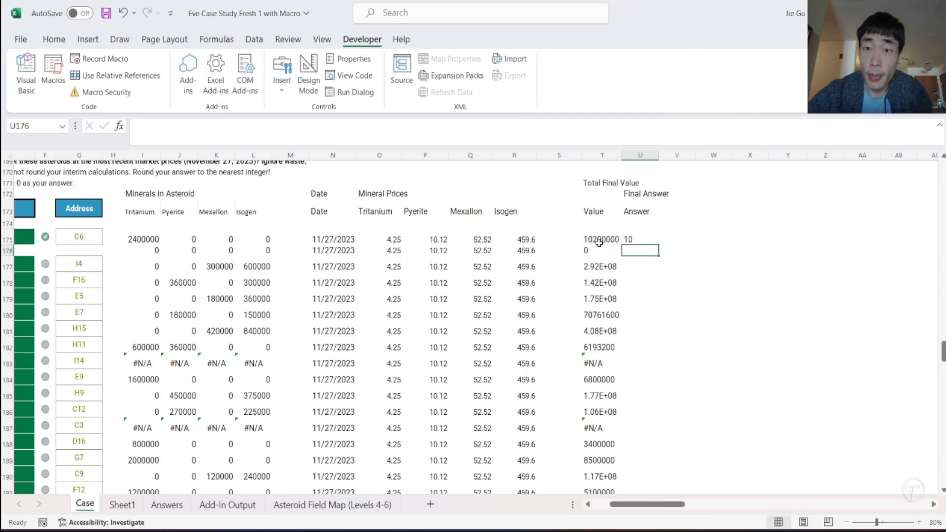
- Fill the ROUND formula in U175 down through row 196
left_click(643, 242)
scroll(651, 242, "left", 3)
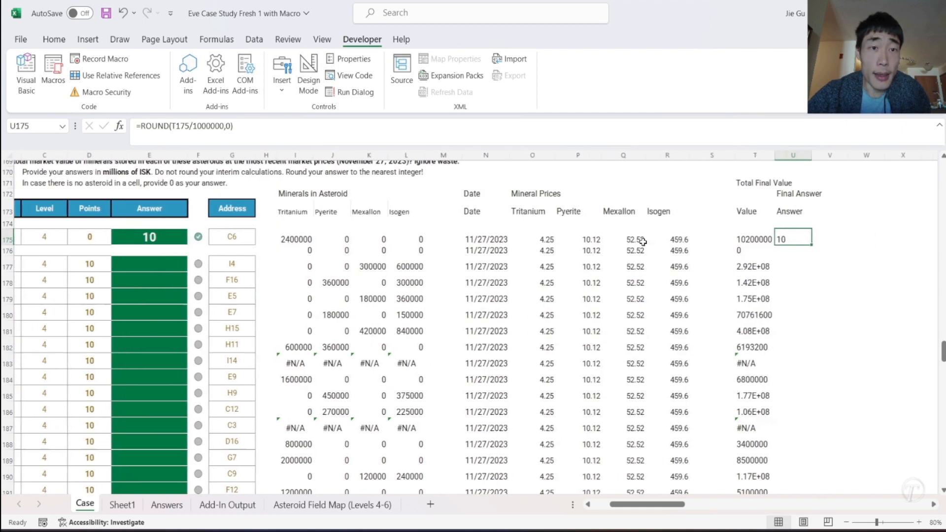
left_click_drag(731, 247, 719, 431)
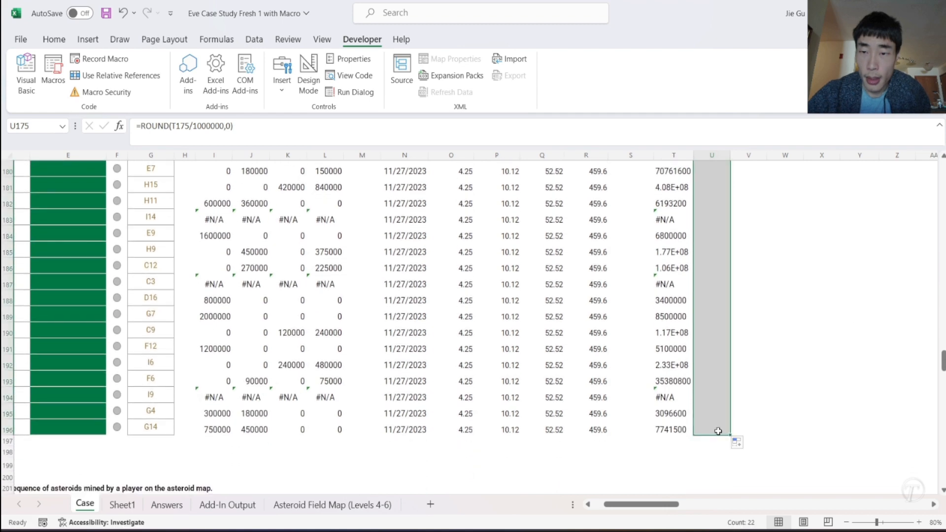
scroll(716, 324, "up", 5)
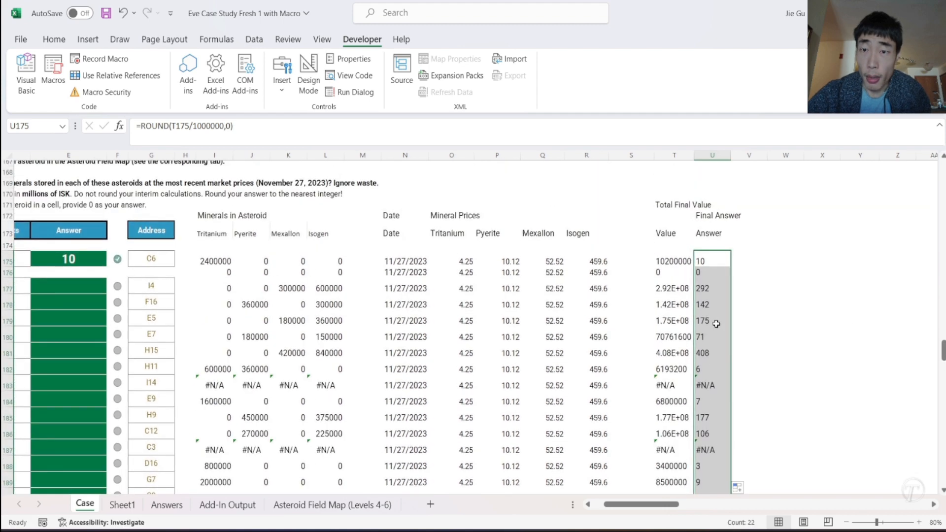
- Wrap the ROUND formula in U175 in IFERROR so that errors return 0
left_click(679, 263)
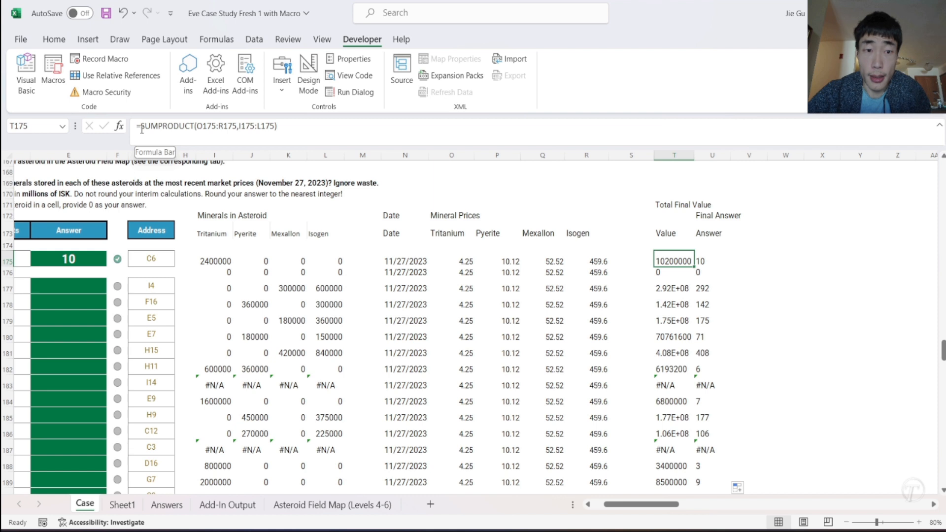
left_click(702, 261)
left_click(140, 126)
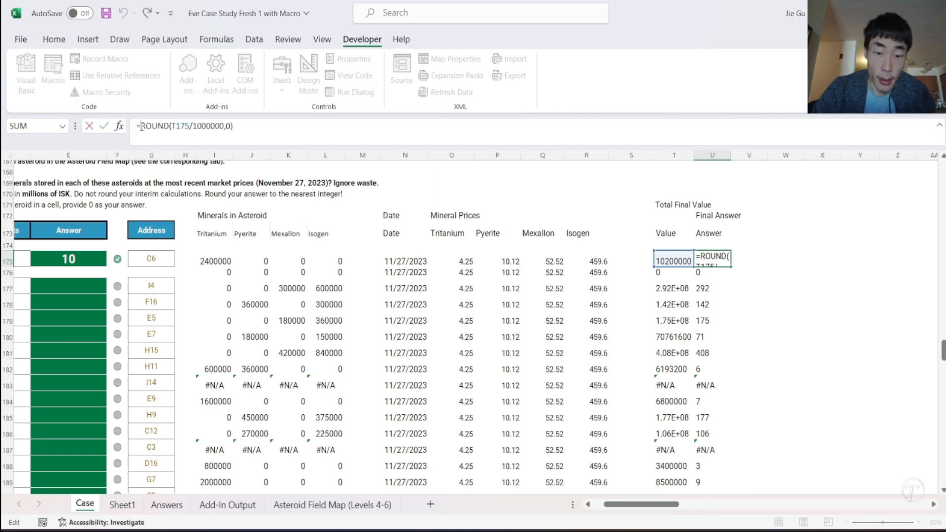
type("IF")
key("Down")
key("Tab")
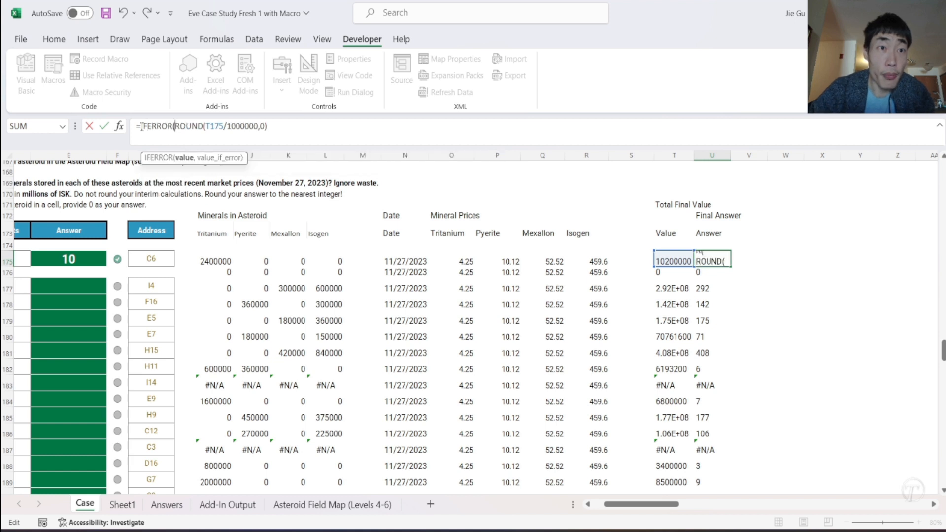
type(",0)")
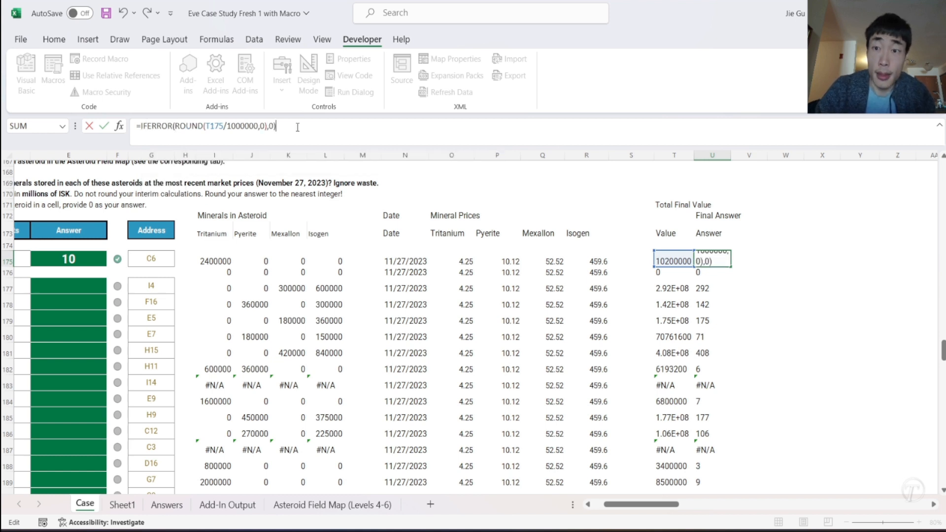
key("Return")
- Fill the IFERROR formula in U175 down through row 196
left_click(722, 260)
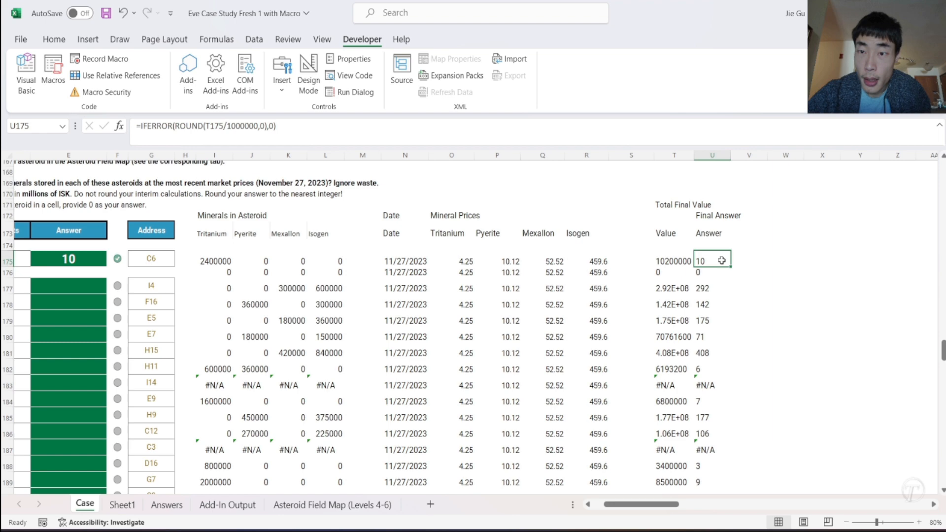
double_click(730, 268)
scroll(730, 366, "down", 6)
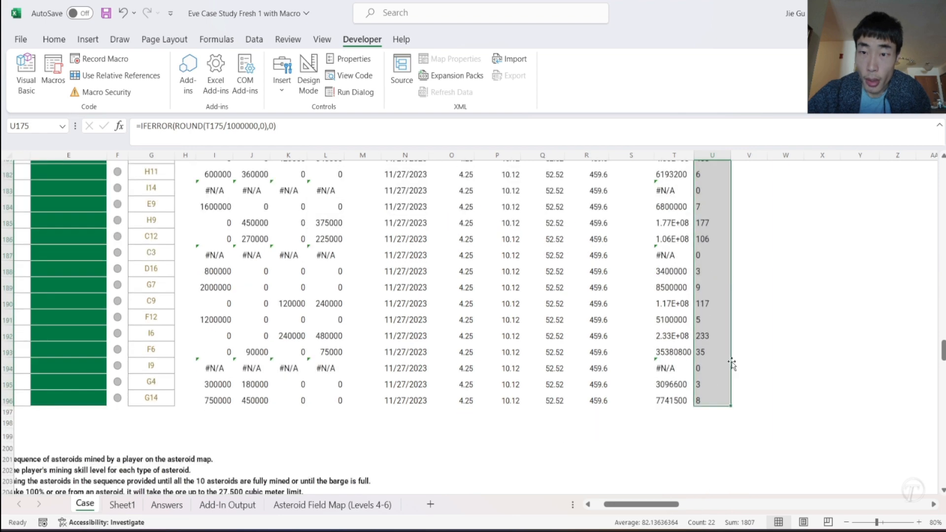
scroll(732, 364, "up", 4)
- Copy the final answers in U177:U196 and paste them as values into the Level 4 Answer column starting at E177
left_click(710, 225)
key("ctrl+shift+Down")
key("ctrl+c")
scroll(188, 199, "left", 3)
scroll(188, 199, "up", 1)
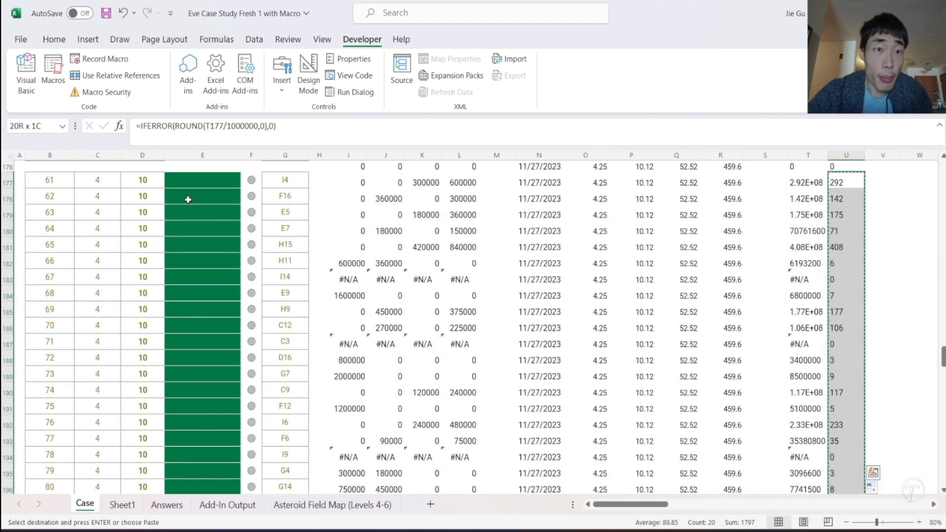
right_click(188, 200)
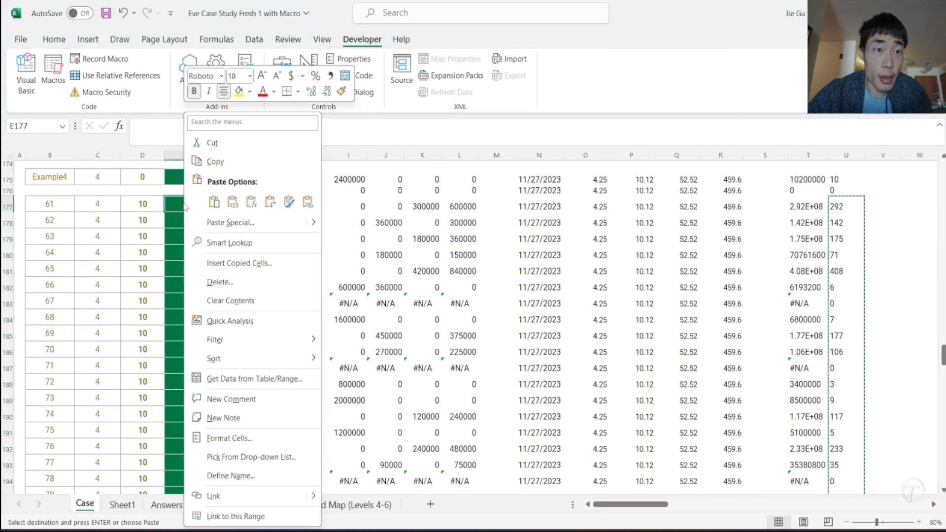
left_click(228, 203)
- Review the completed answers of the earlier levels and examine the Level 5 instructions, mining skills and mining sequence tables
scroll(254, 266, "down", 3)
scroll(262, 278, "up", 20)
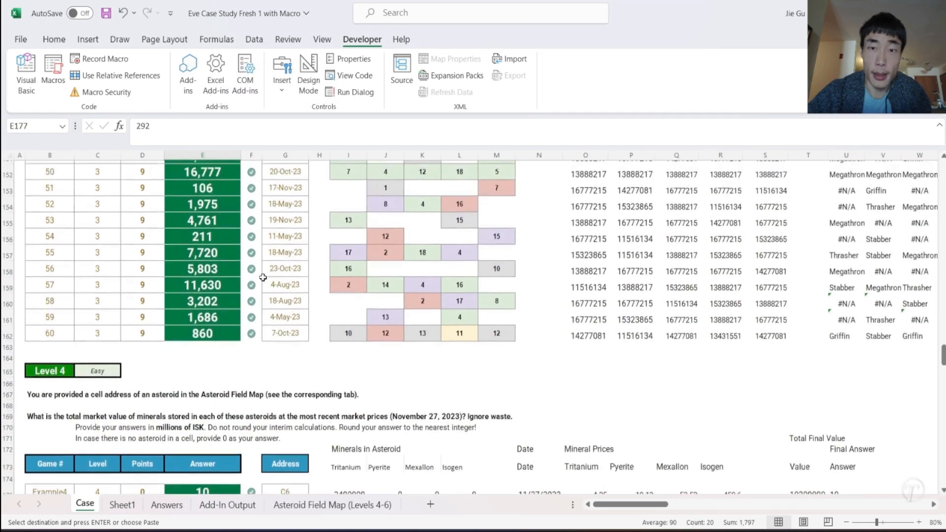
scroll(262, 277, "up", 15)
scroll(262, 277, "down", 20)
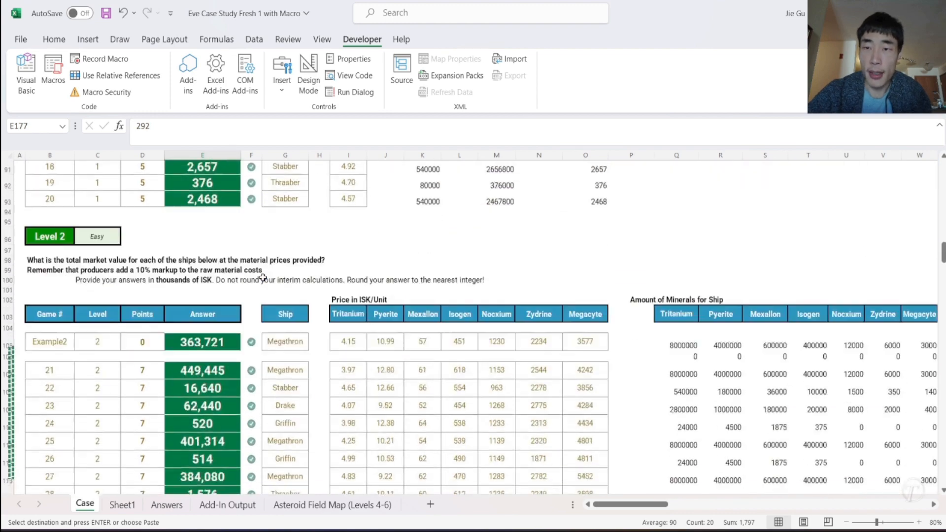
scroll(263, 278, "down", 20)
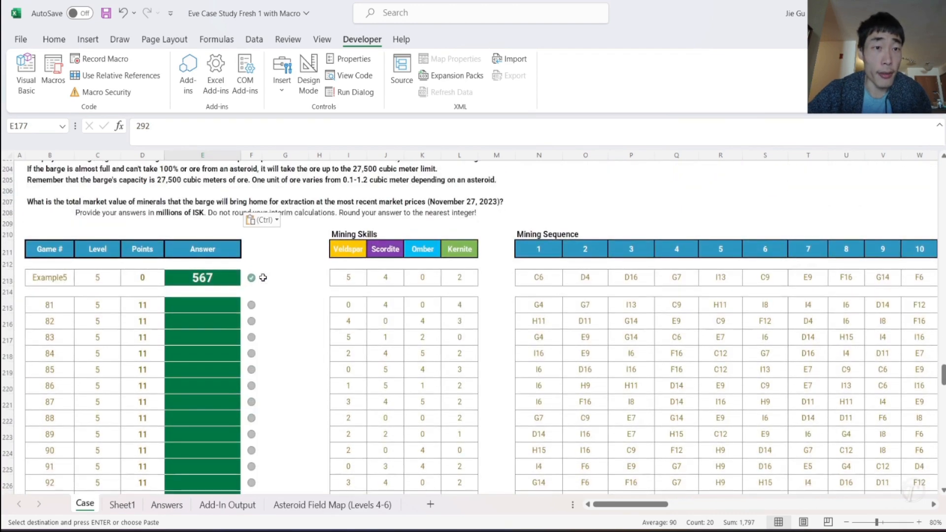
scroll(263, 277, "down", 1)
scroll(262, 278, "up", 3)
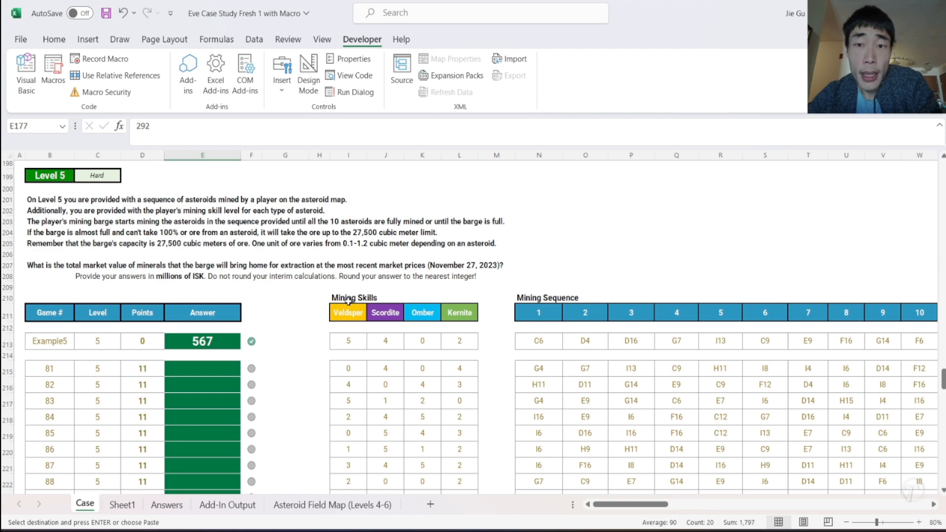
- Examine the Level 5 example's mining skills in I213:L213 alongside its ten-asteroid mining sequence starting at N213
scroll(546, 347, "right", 3)
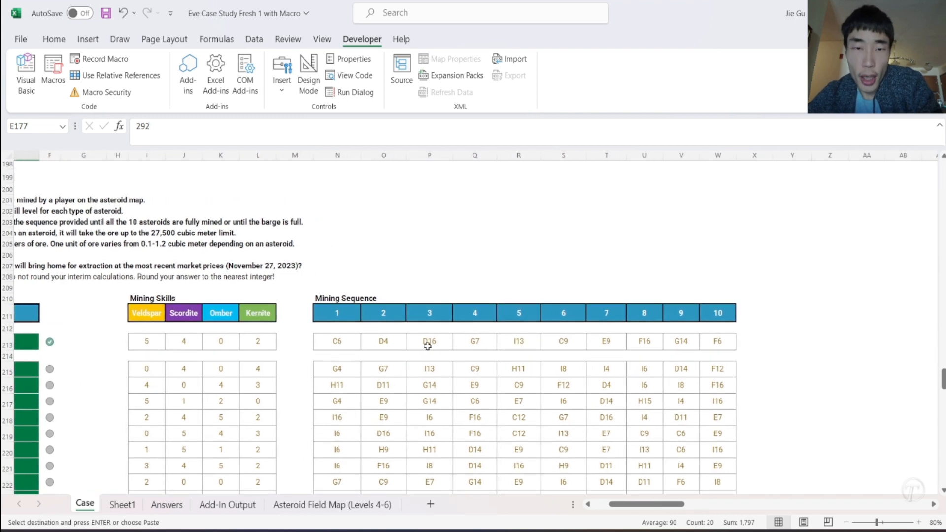
left_click(331, 341)
scroll(331, 341, "left", 5)
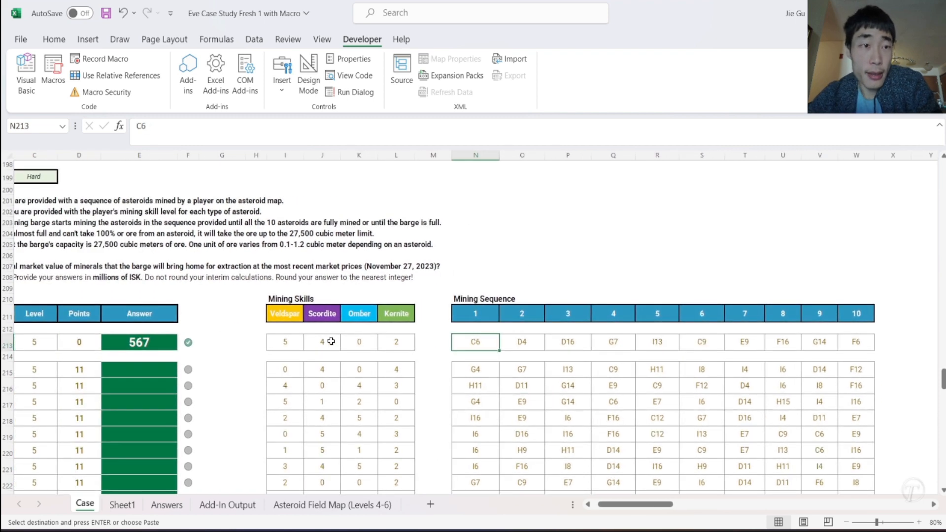
left_click_drag(337, 346, 444, 351)
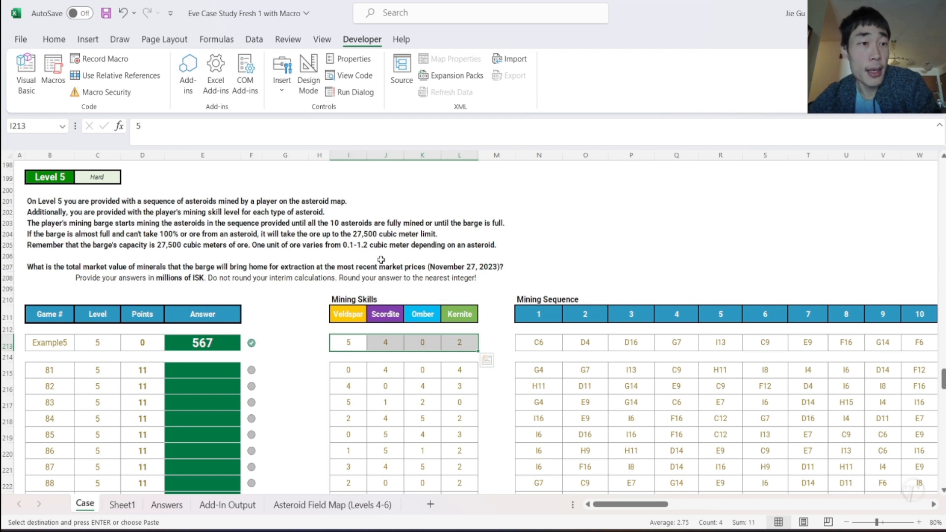
scroll(469, 306, "right", 4)
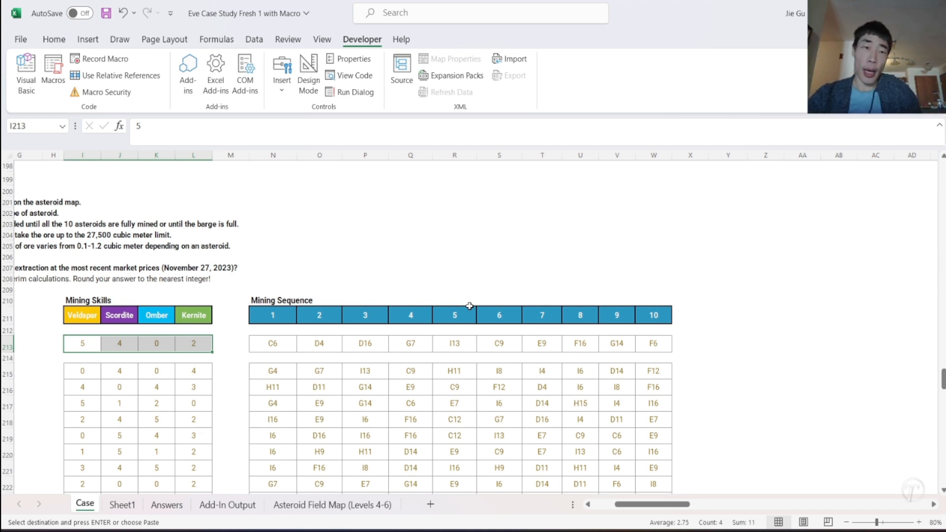
key("ctrl+v")
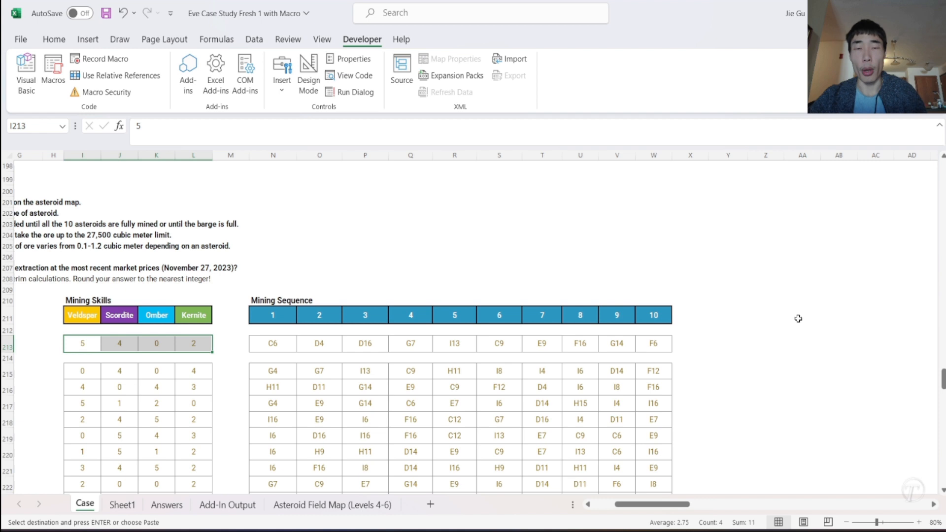
key("ctrl+v")
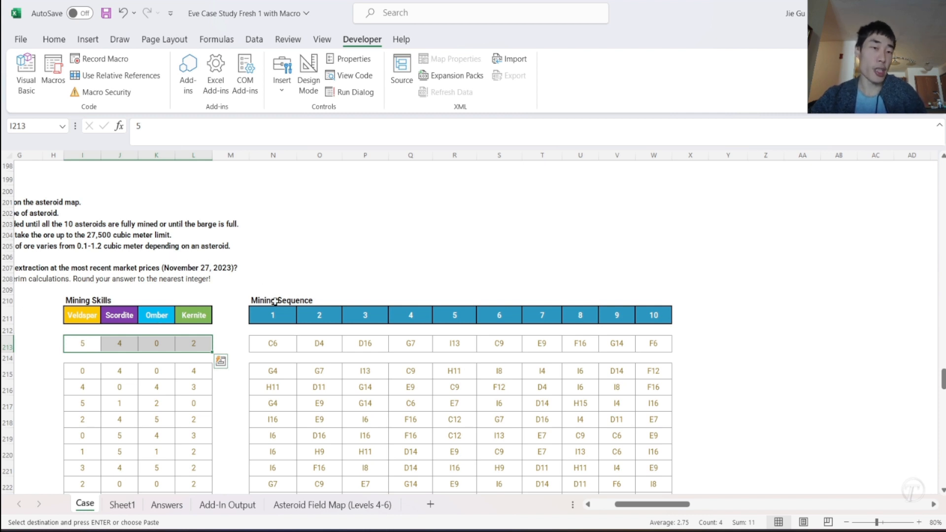
- Copy the Mining Sequence title and its 1 to 10 header row from N210:W211 to Y210
left_click(275, 302)
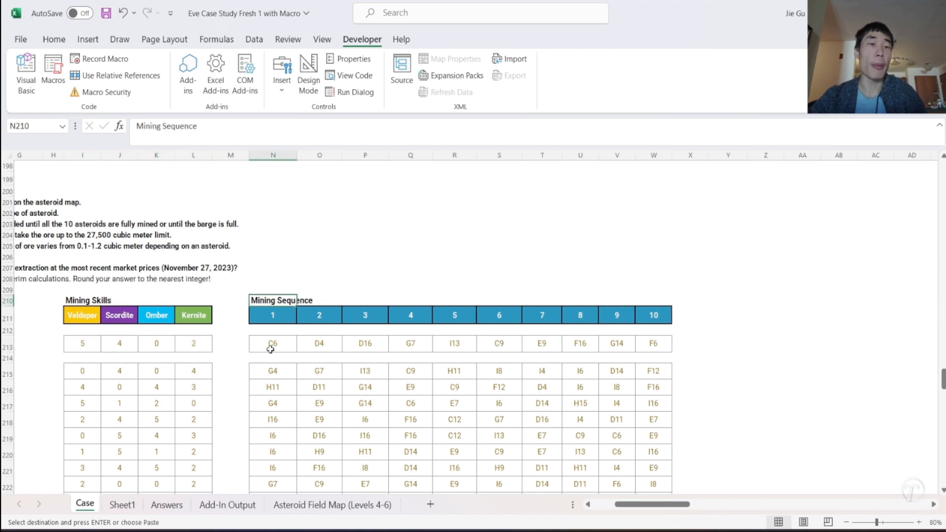
left_click_drag(258, 300, 666, 319)
key("ctrl+c")
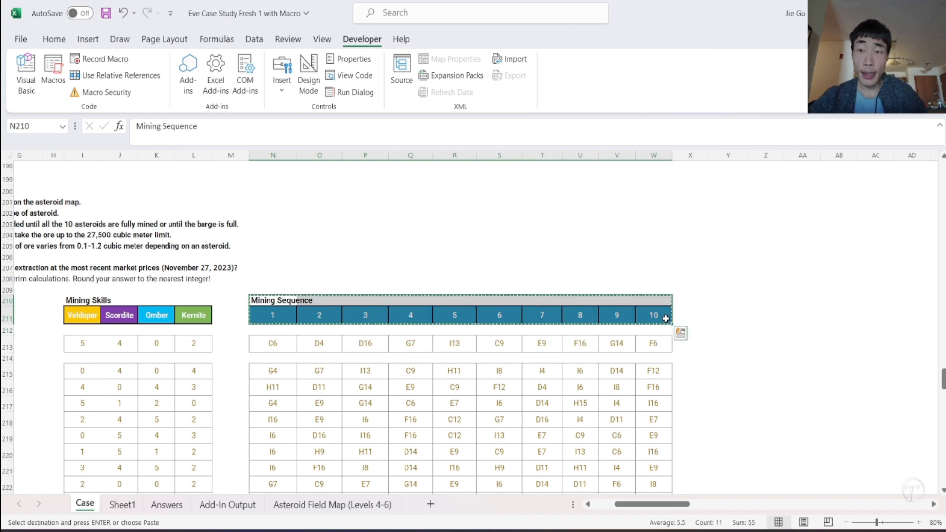
left_click(720, 299)
key("ctrl+v")
- Retitle the copied block in Y210 as "Asteroid Type"
left_click_drag(220, 129, 117, 138)
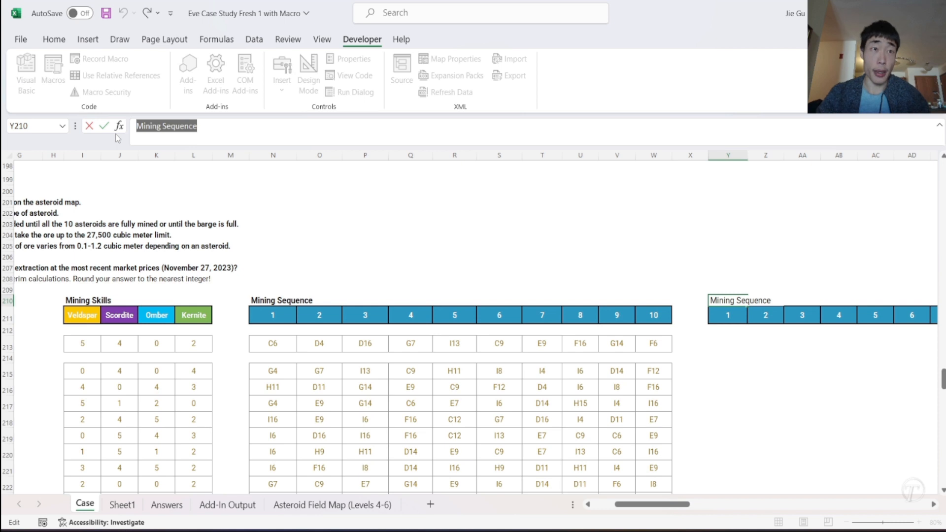
type("Asteroid Type")
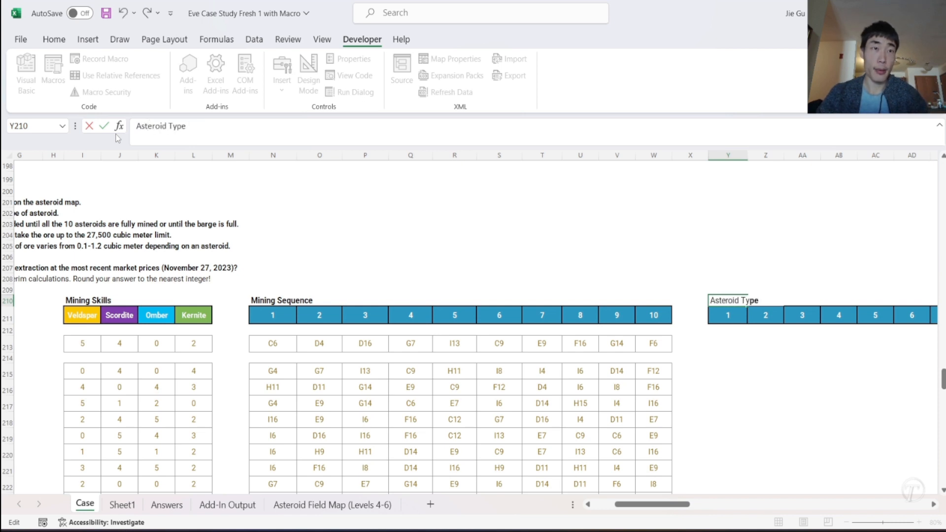
key("Return")
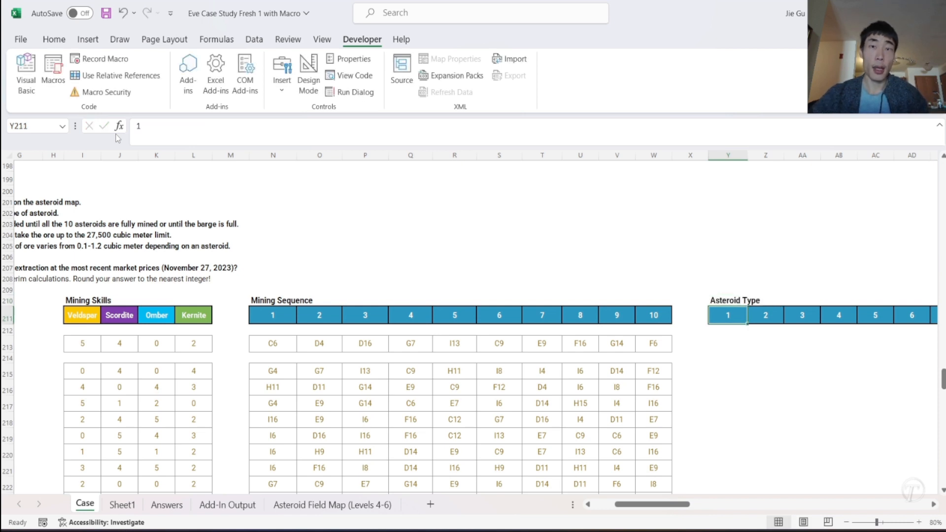
- Build an XLOOKUP formula in Y213 that finds N213 in Sheet1 column W and returns the asteroid type from Sheet1 column Y
left_click(723, 346)
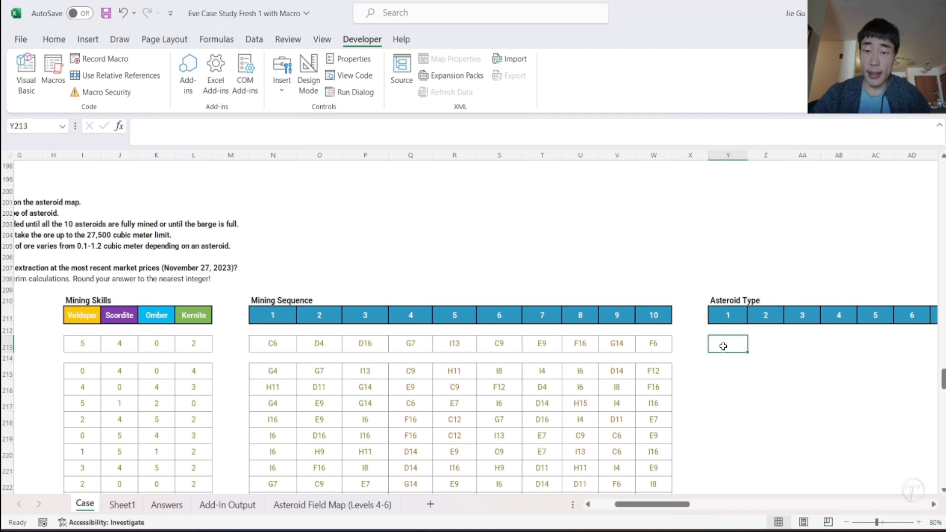
type("=")
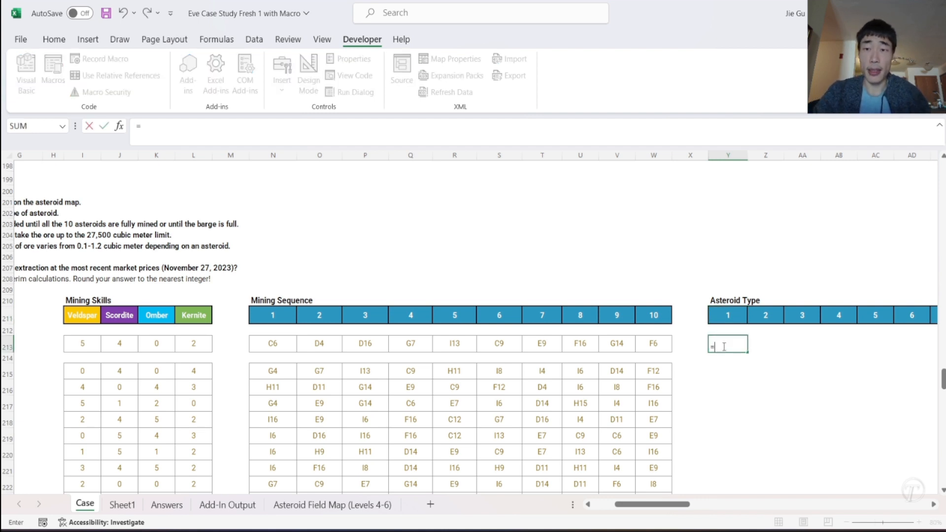
type("XLOOKUP(")
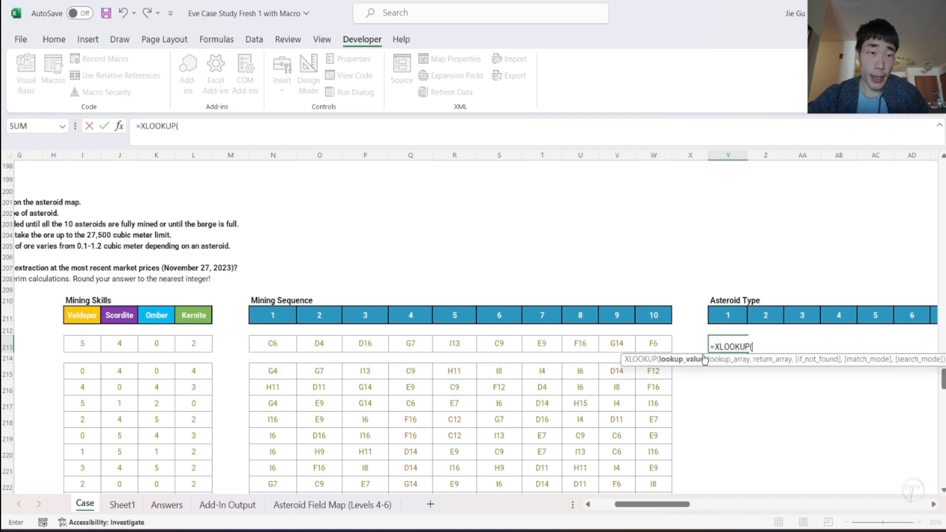
left_click(271, 344)
type(",")
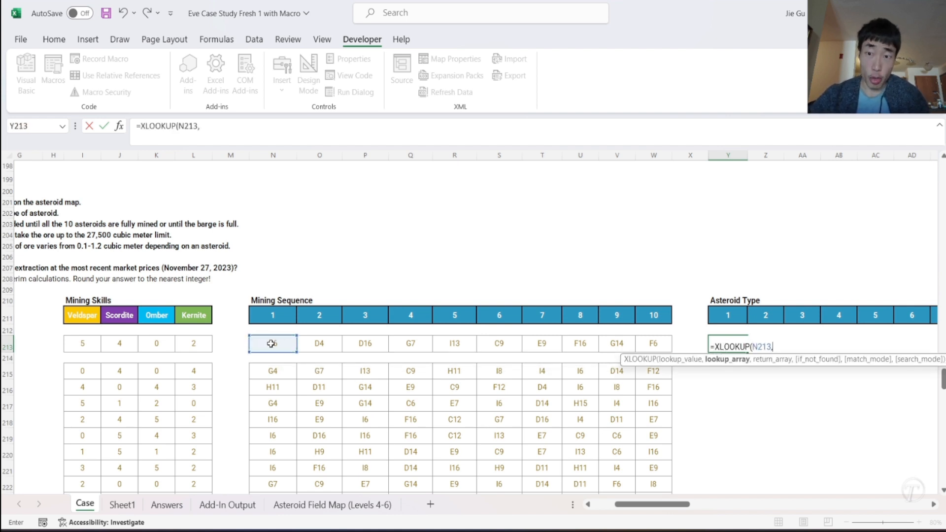
left_click(119, 508)
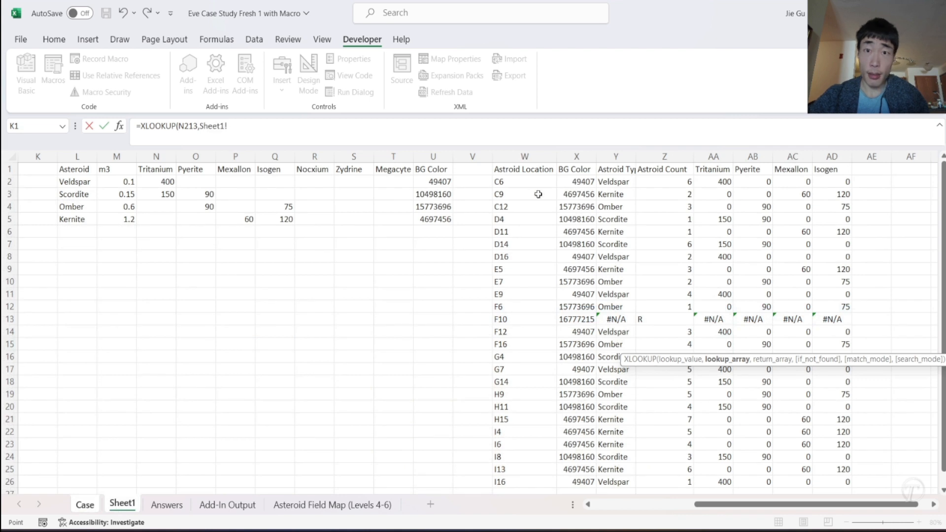
left_click(523, 157)
type(",")
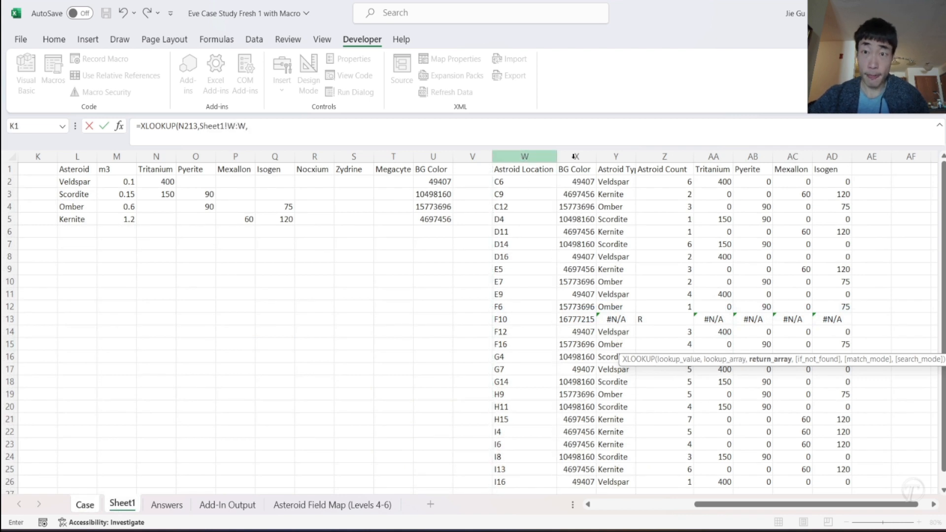
left_click(616, 157)
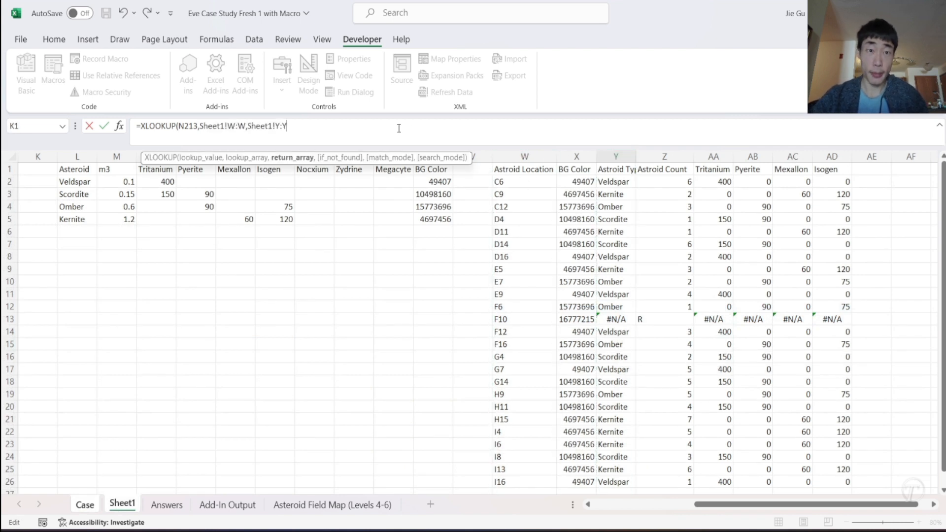
type(")")
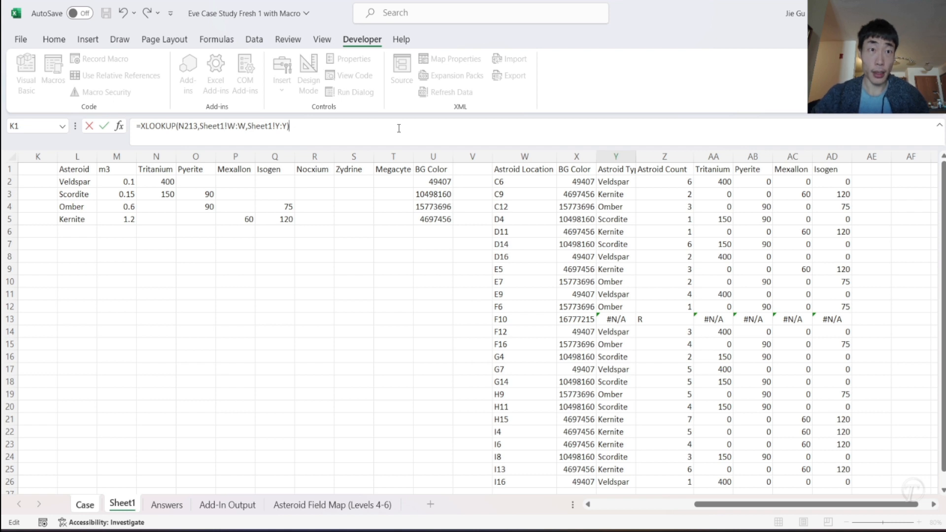
- Make the lookup and return columns absolute as Sheet1!$W:$W and Sheet1!$Y:$Y and commit the Y213 formula
left_click(278, 124)
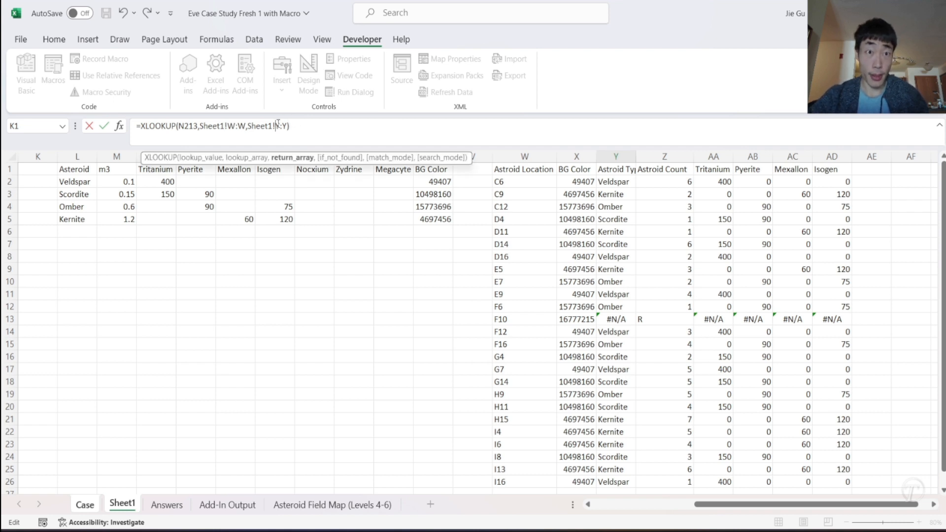
type("$")
left_click(288, 125)
type("$")
left_click(232, 126)
type("$")
left_click(241, 127)
type("$")
key("Return")
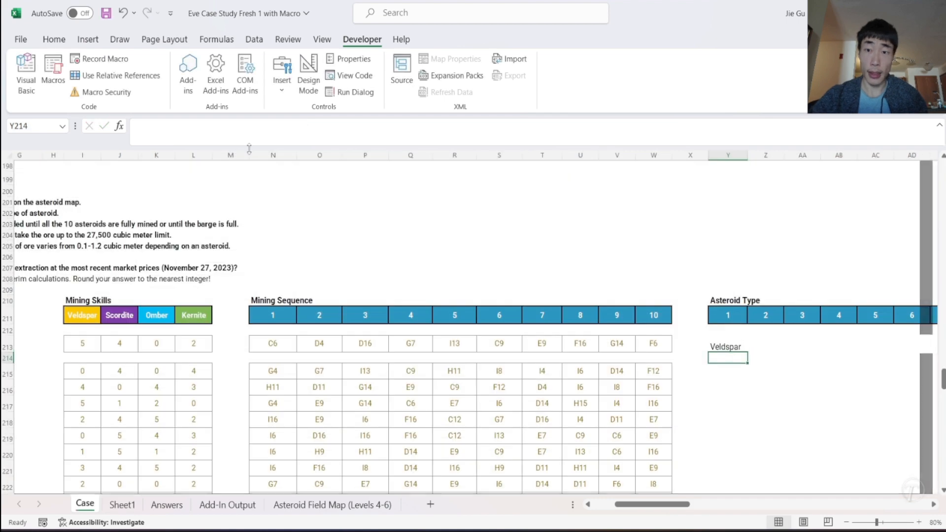
- Fill the Y213 asteroid type formula across to column AH and down to row 235, and clear the surplus cells Y235:AH235
left_click(735, 346)
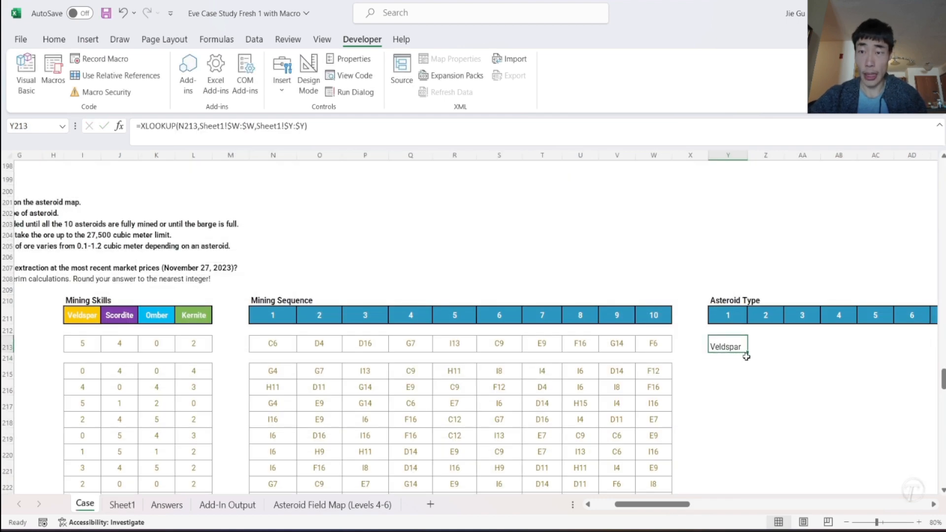
left_click_drag(747, 354, 695, 381)
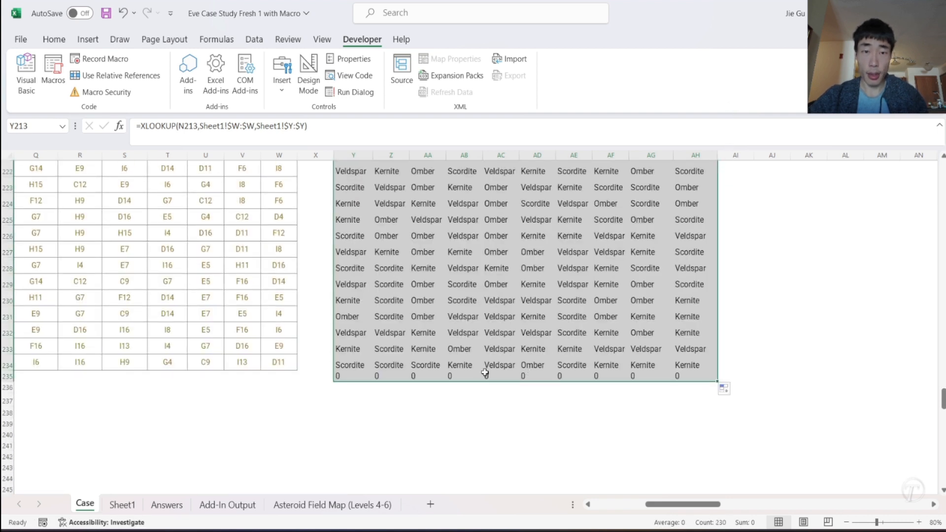
left_click(345, 375)
left_click_drag(345, 375, 698, 377)
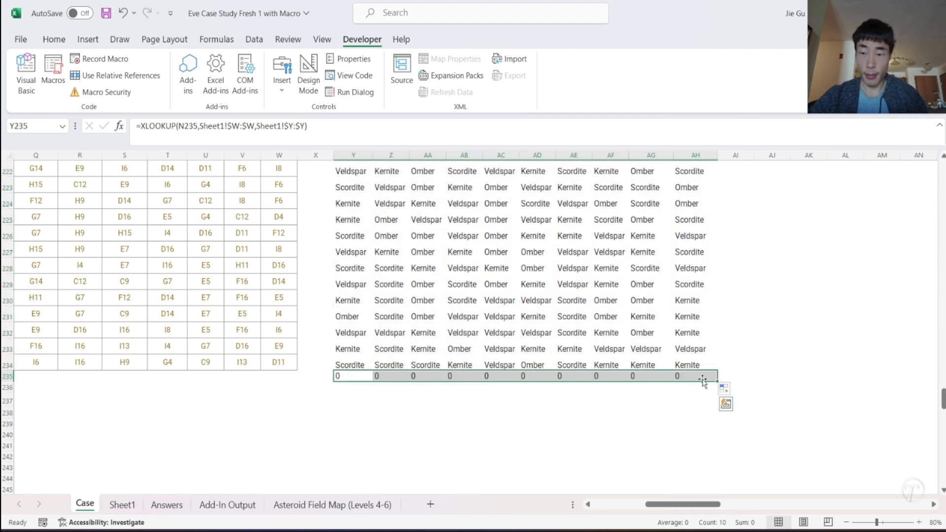
key("Delete")
left_click(767, 283)
scroll(767, 282, "up", 5)
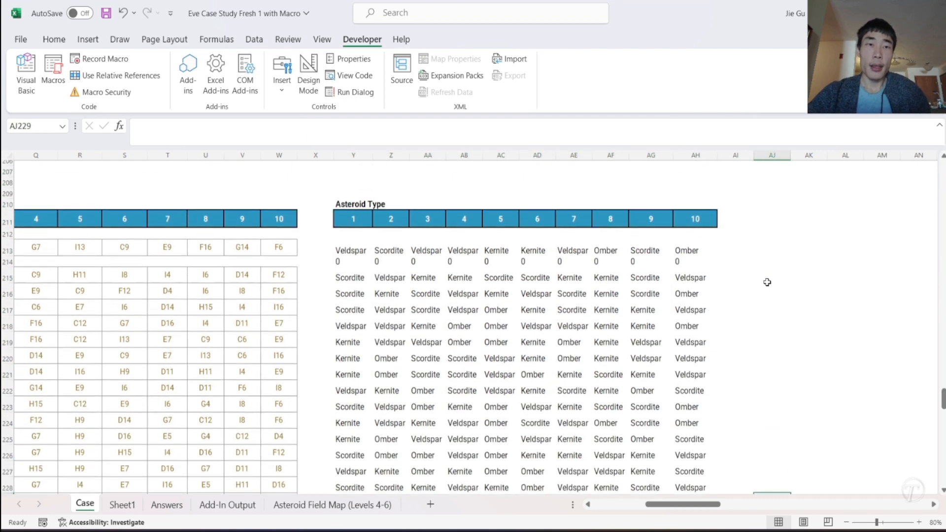
- Enter the title "Asteroid Mining Skill" in AJ210 for a new block beside the Asteroid Type table
scroll(768, 282, "left", 2)
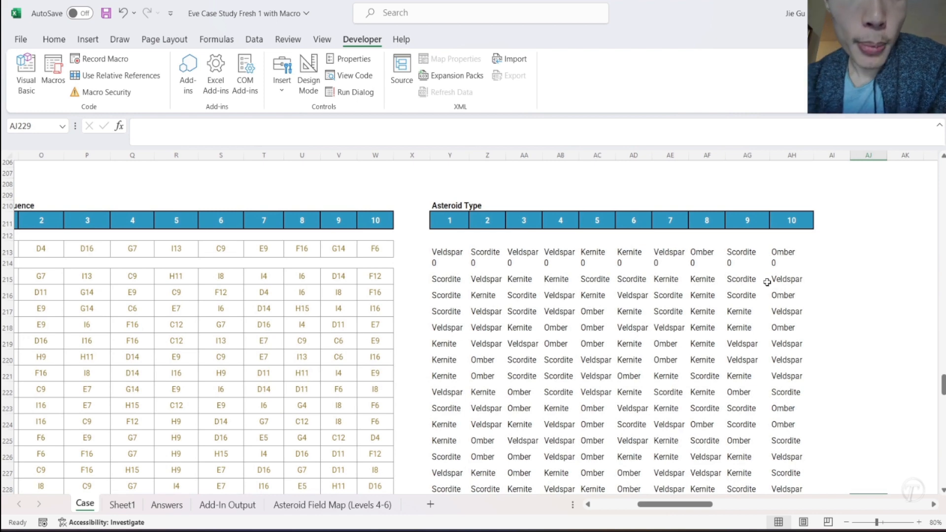
scroll(767, 282, "left", 6)
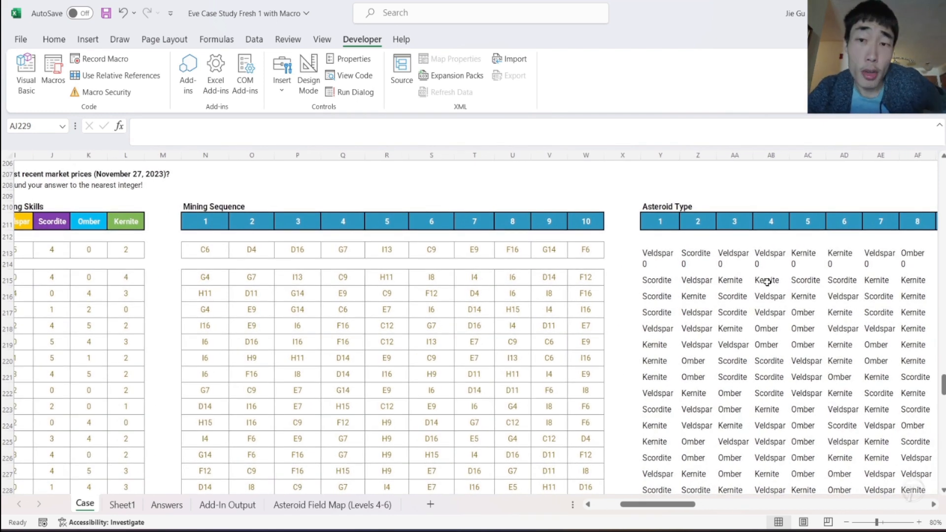
scroll(767, 283, "left", 2)
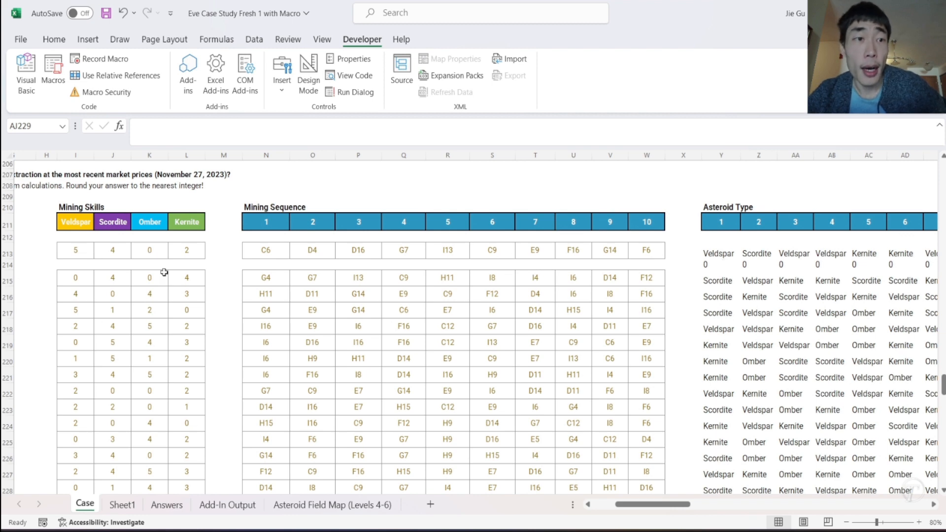
scroll(90, 254, "left", 4)
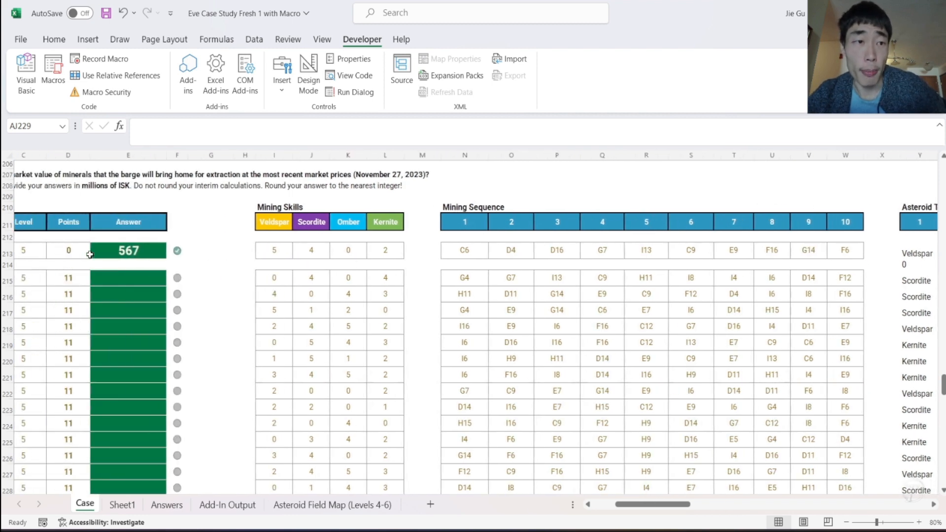
scroll(298, 259, "right", 4)
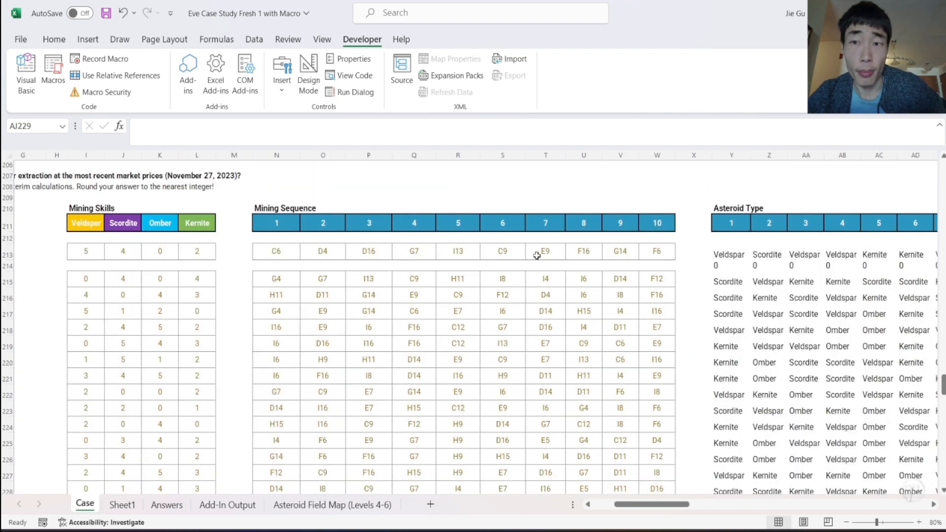
scroll(637, 241, "right", 8)
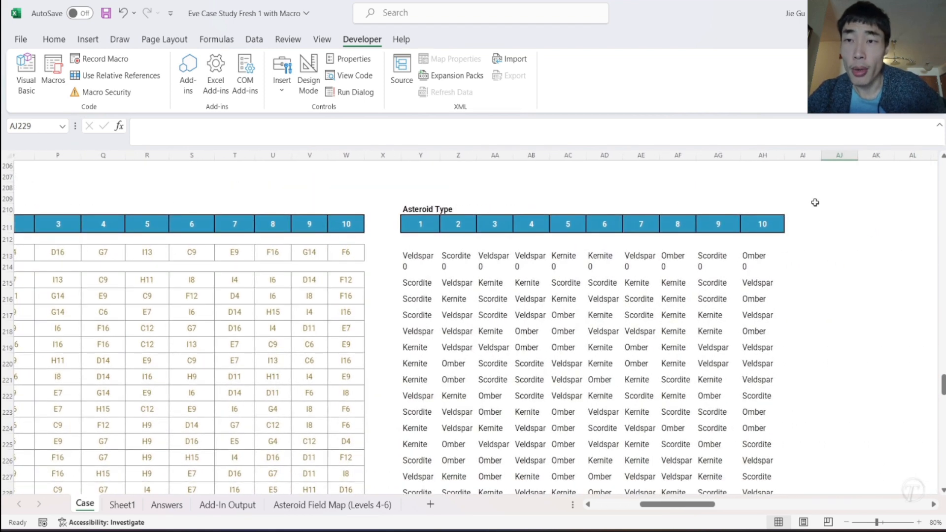
left_click(825, 208)
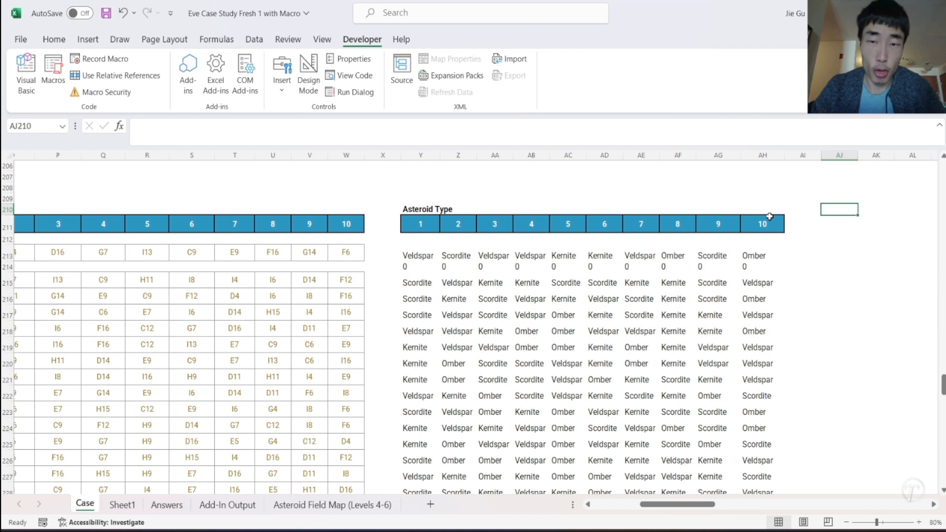
type("Asteroid Mining Skill")
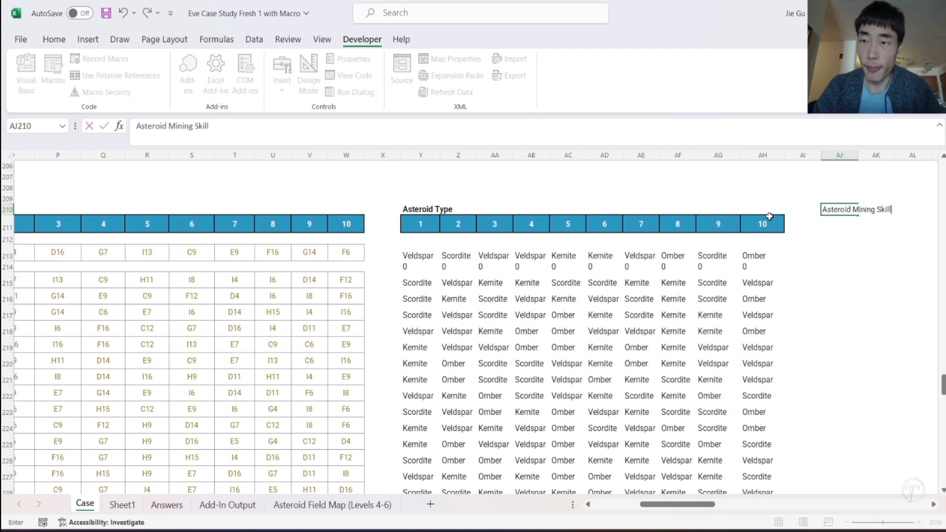
key("Return")
- Copy the Asteroid Type position headers 1 to 10 to AJ211 under the Asteroid Mining Skill title
left_click_drag(414, 227, 747, 217)
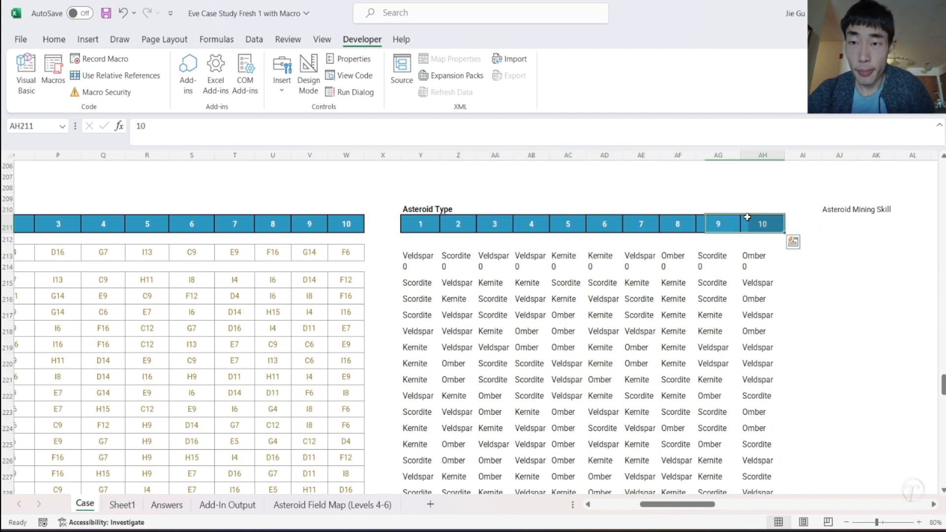
key("ctrl+c")
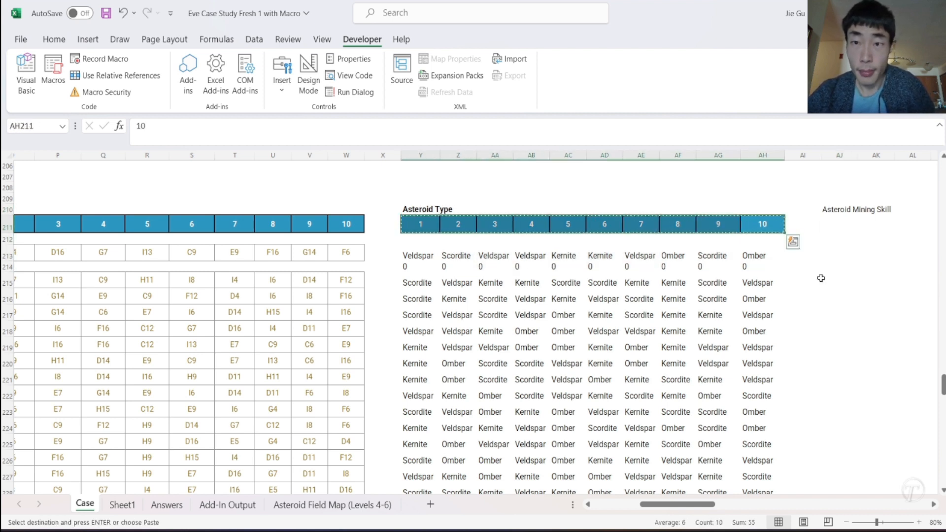
left_click(834, 233)
key("ctrl+v")
left_click(822, 258)
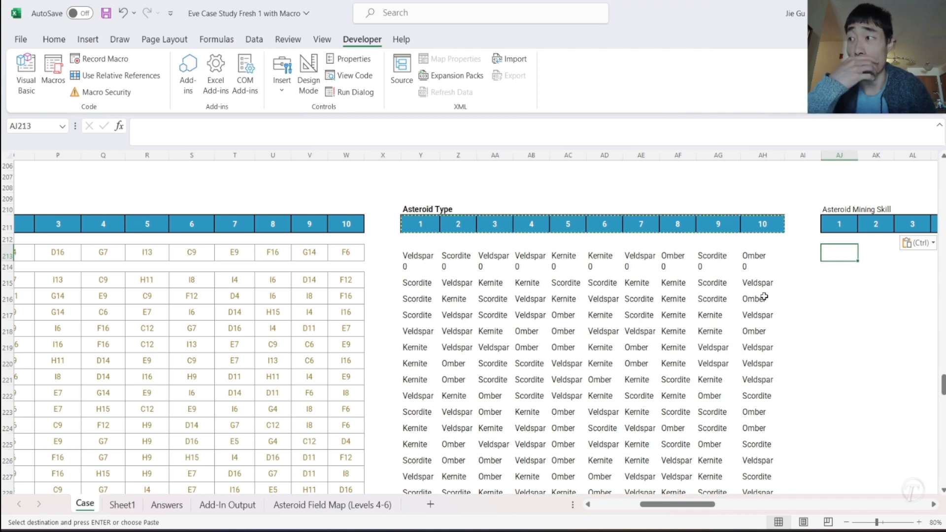
- Examine the Y213 asteroid type formula and the Veldspar to Kernite columns of the Mining Skills table
left_click(406, 254)
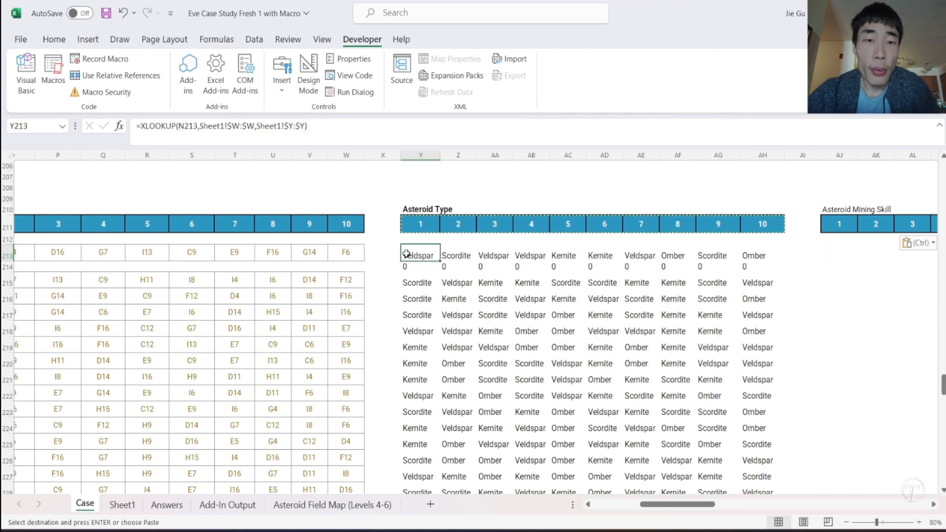
scroll(406, 253, "left", 3)
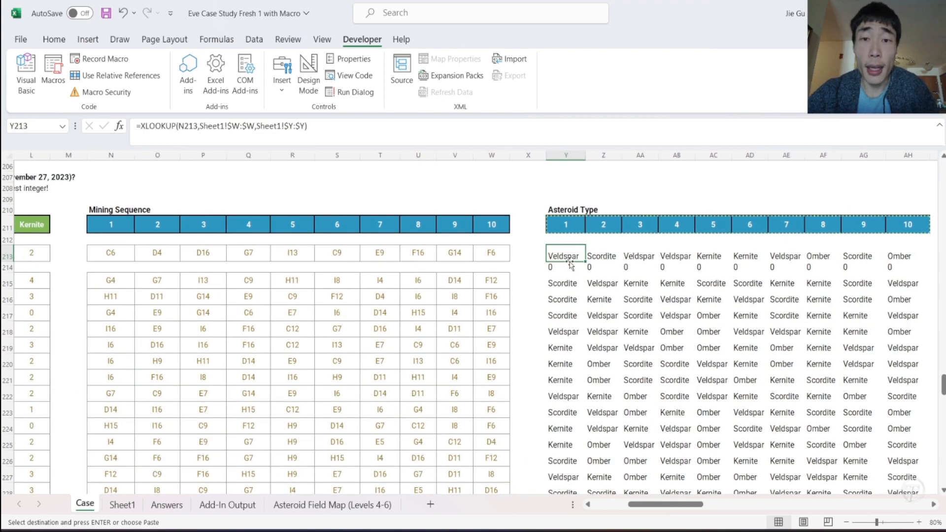
scroll(575, 262, "left", 5)
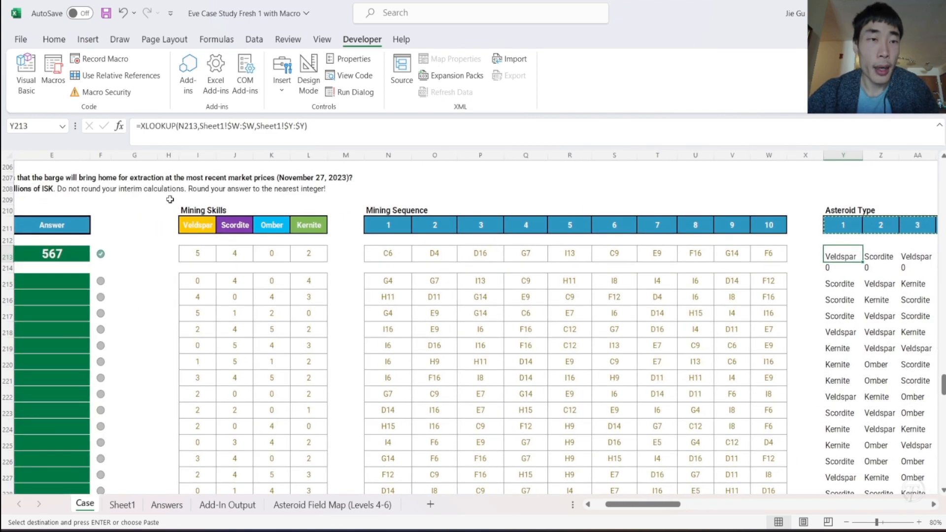
left_click_drag(196, 153, 308, 155)
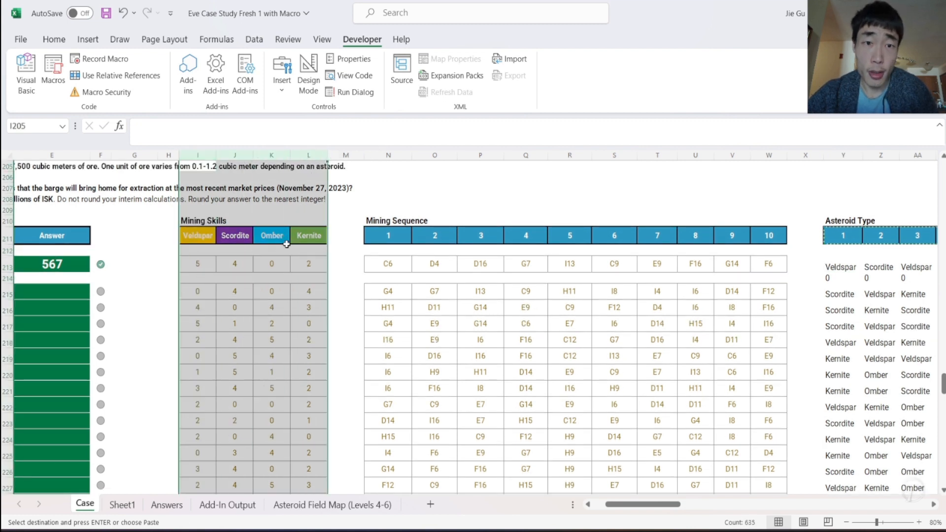
left_click(198, 239)
left_click(194, 152)
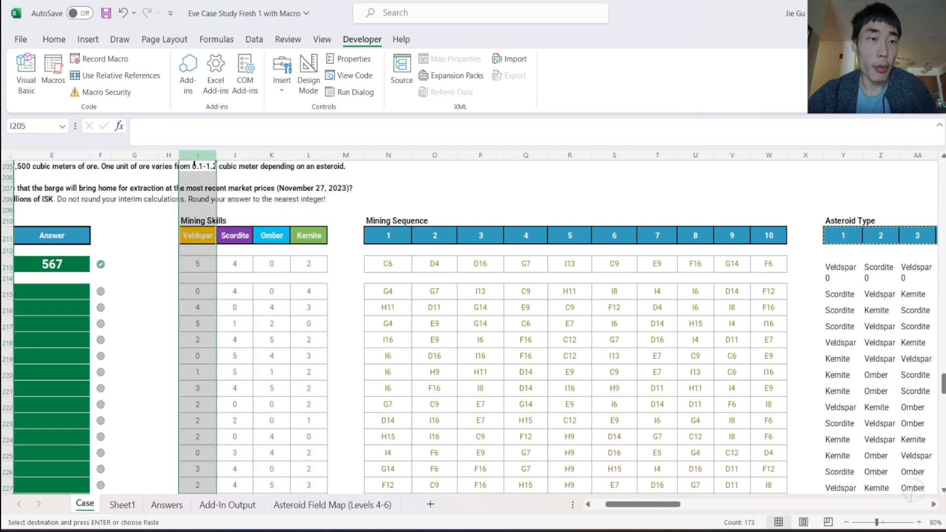
left_click(199, 269)
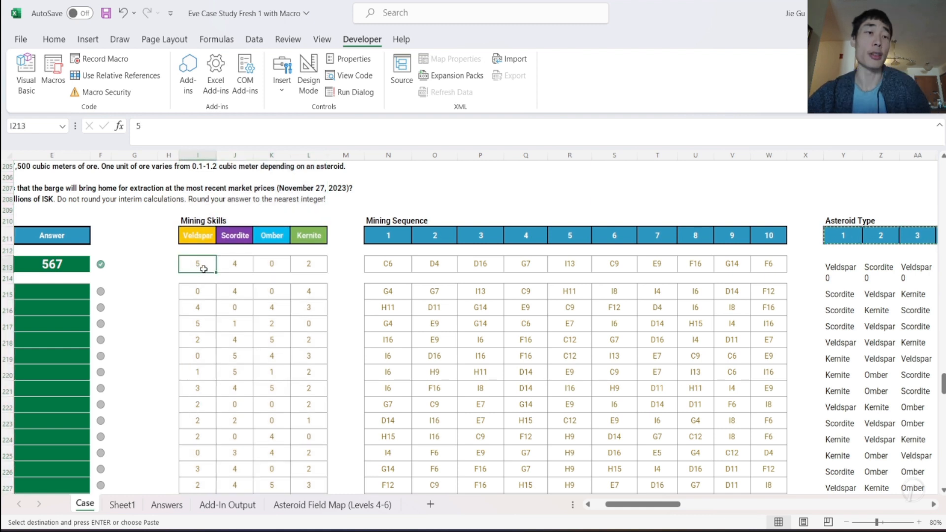
scroll(445, 268, "right", 10)
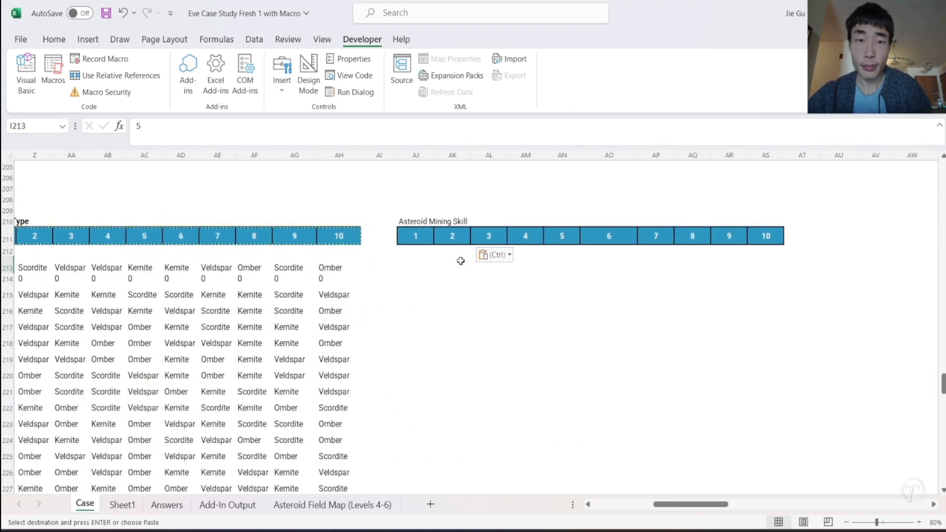
- Start an INDEX formula in AJ213 with the Mining Skills values as the absolute array $I$213:$L$234
left_click(411, 269)
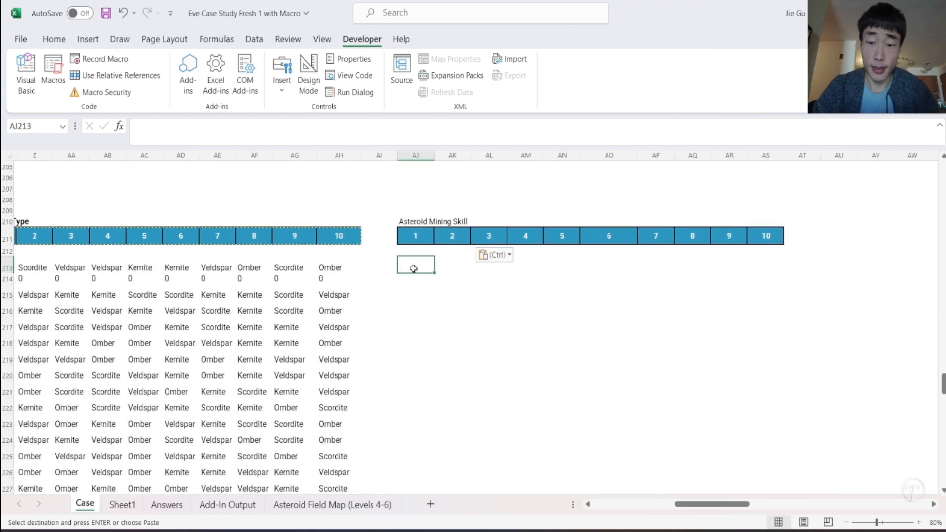
type("=IN")
key("Tab")
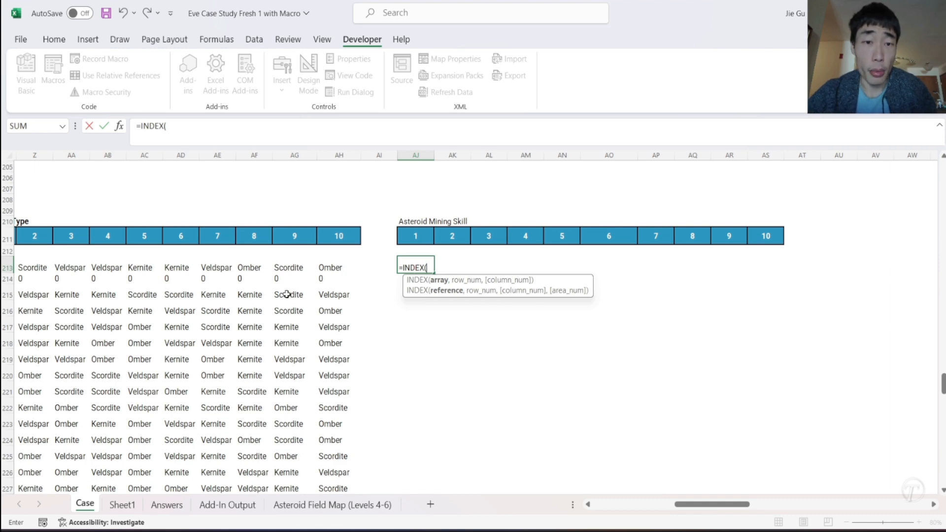
scroll(293, 294, "left", 10)
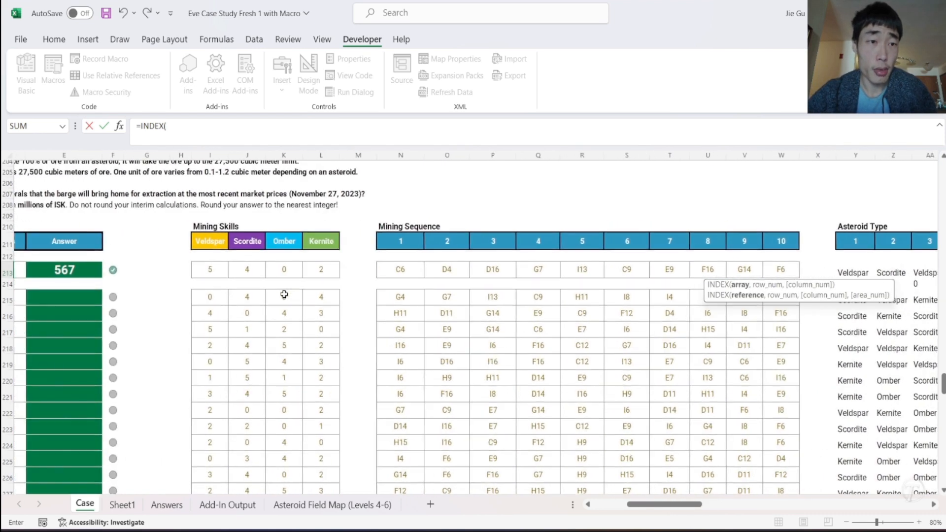
left_click_drag(211, 270, 318, 428)
left_click(167, 128)
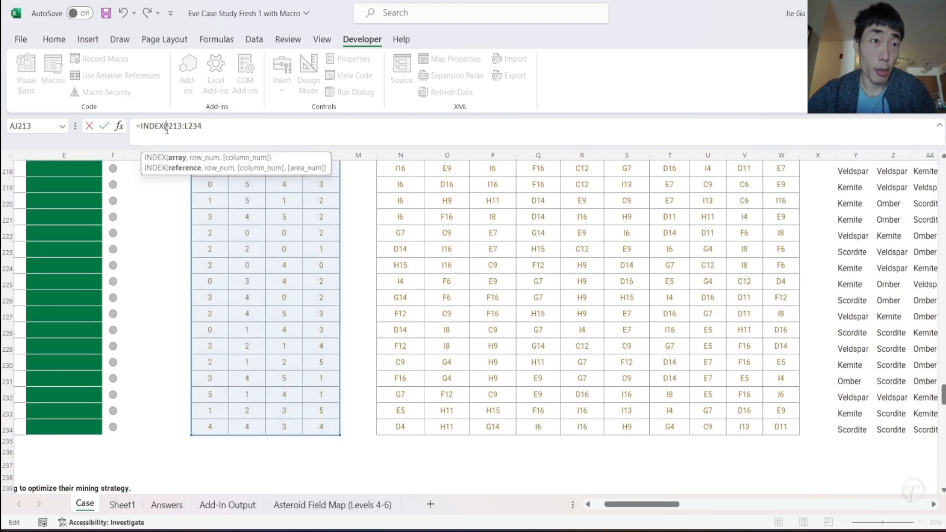
type("$")
left_click(173, 126)
type("$234")
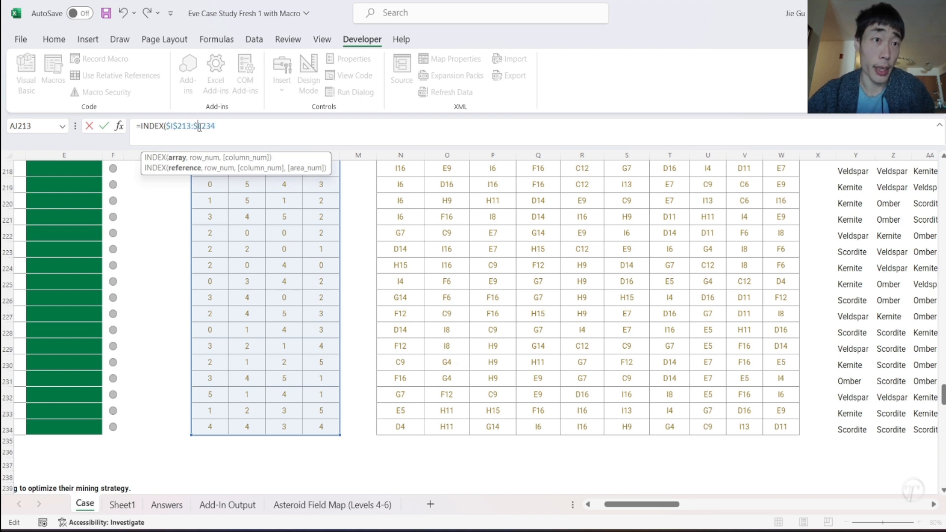
type(",")
- Set the row number argument of the AJ213 INDEX formula to ROW(A1)
scroll(291, 321, "up", 5)
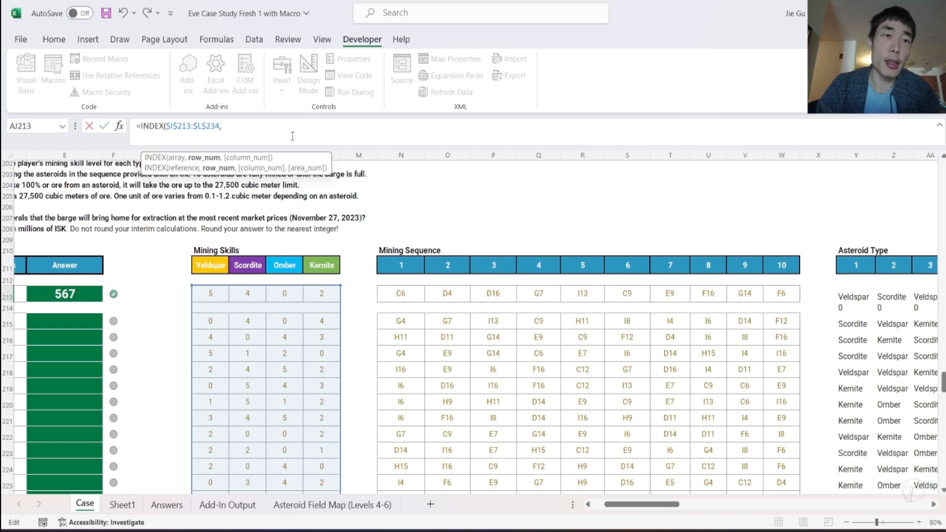
type("R")
type("O")
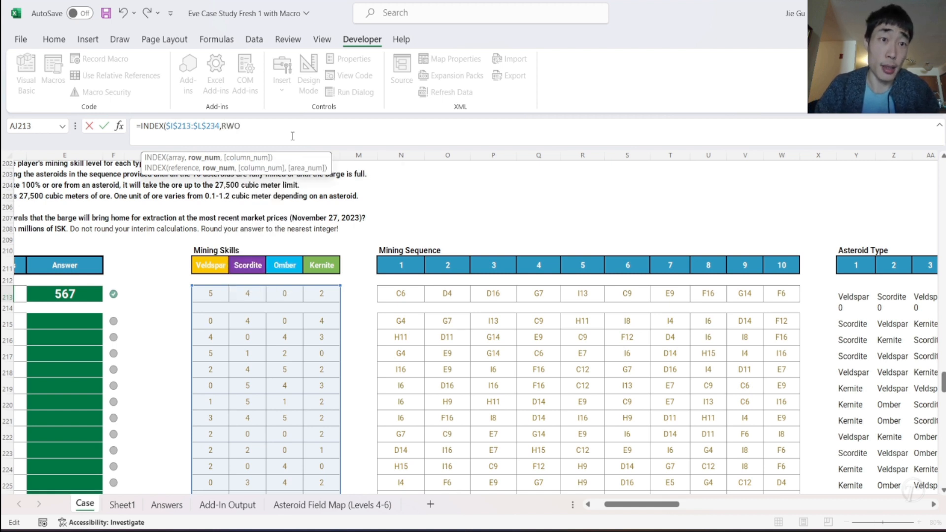
type("W(A1)")
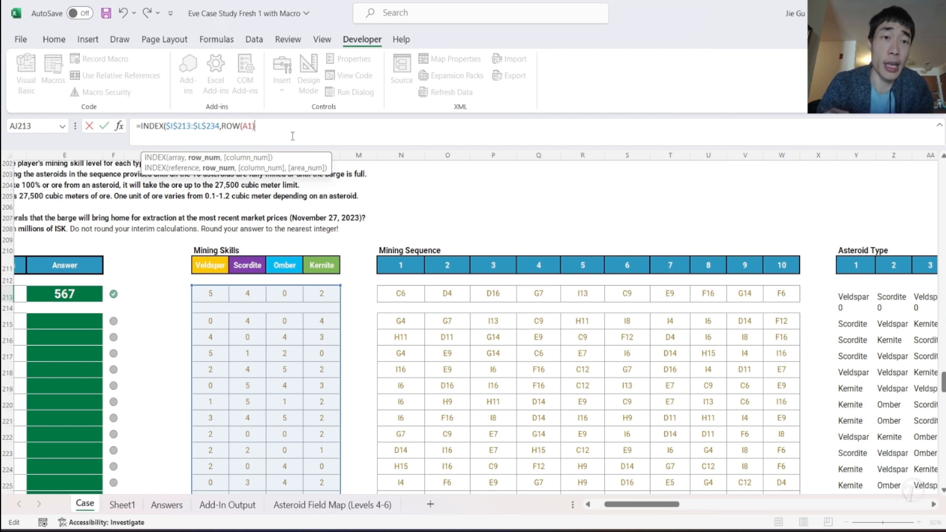
- Use MATCH as the INDEX column number, looking up asteroid type Y213 in the Mining Skills headers I211:L211
type(",MATCH(")
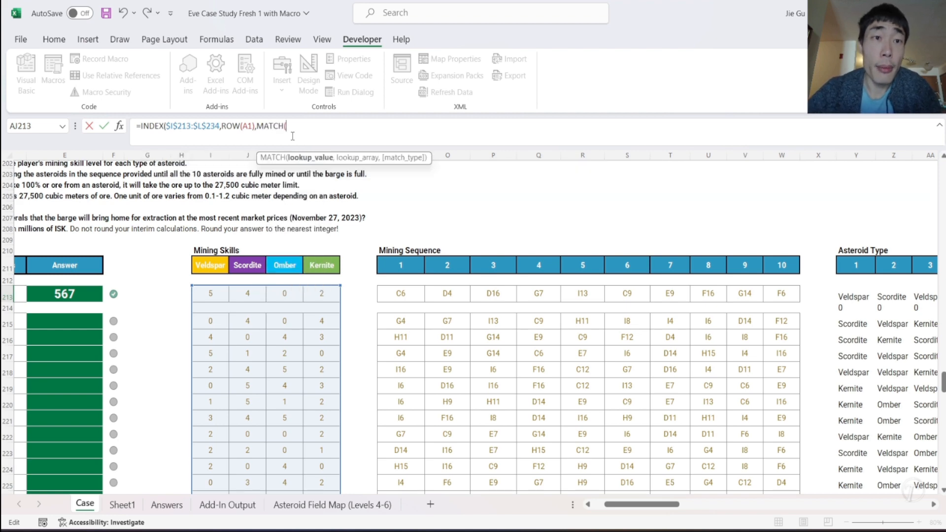
scroll(480, 264, "right", 5)
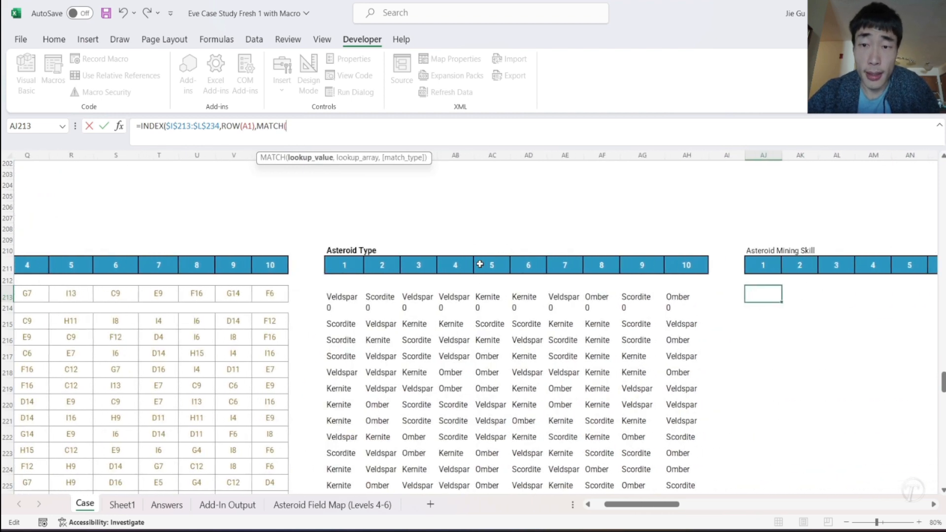
left_click(351, 298)
type(",")
scroll(301, 281, "left", 5)
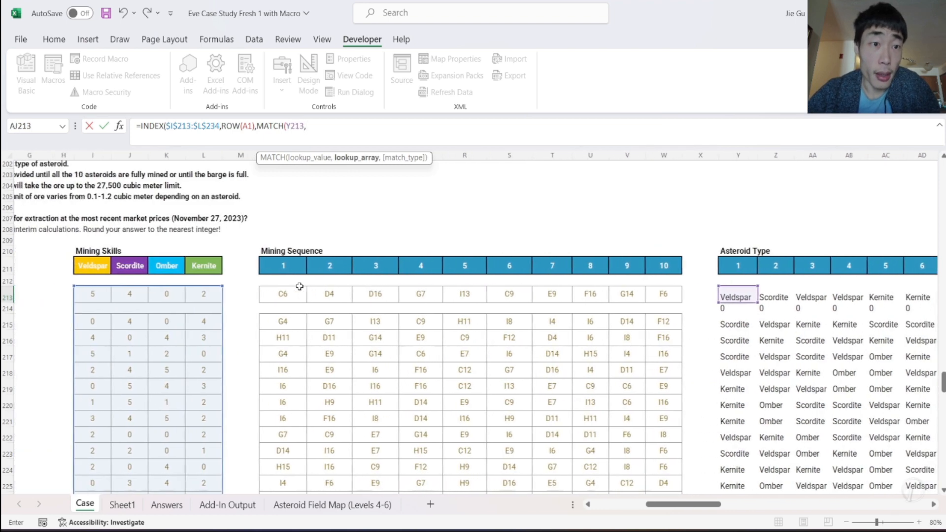
left_click_drag(96, 265, 207, 266)
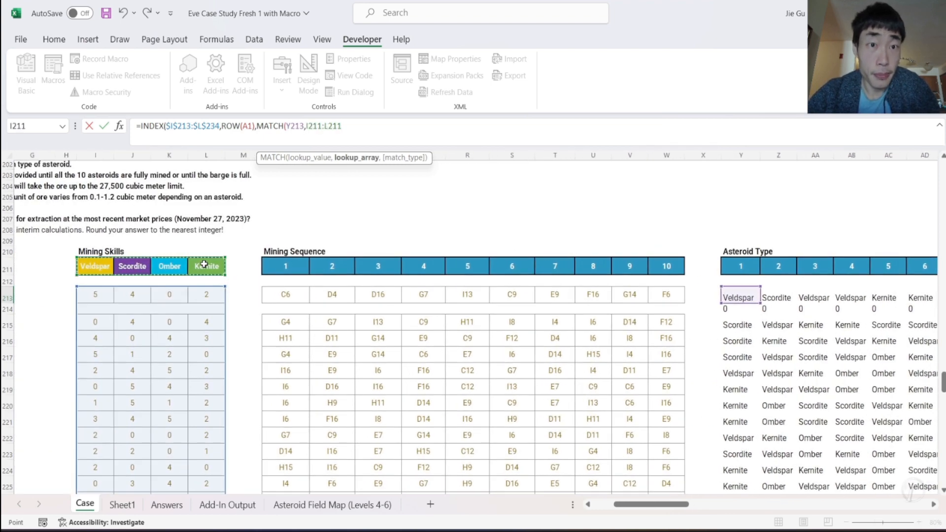
- Make the MATCH header range absolute as $I$211:$L$211 and commit the AJ213 formula, accepting the closing parenthesis correction
left_click(342, 127)
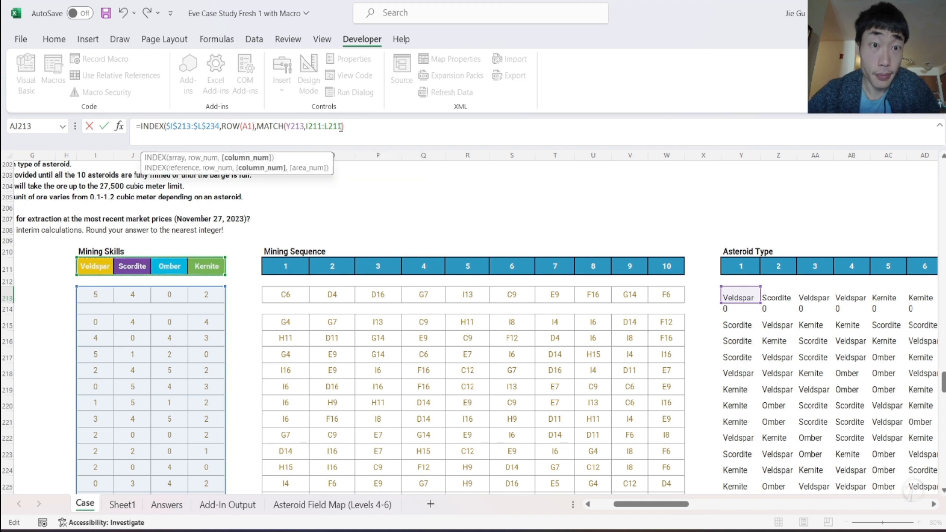
left_click(307, 126)
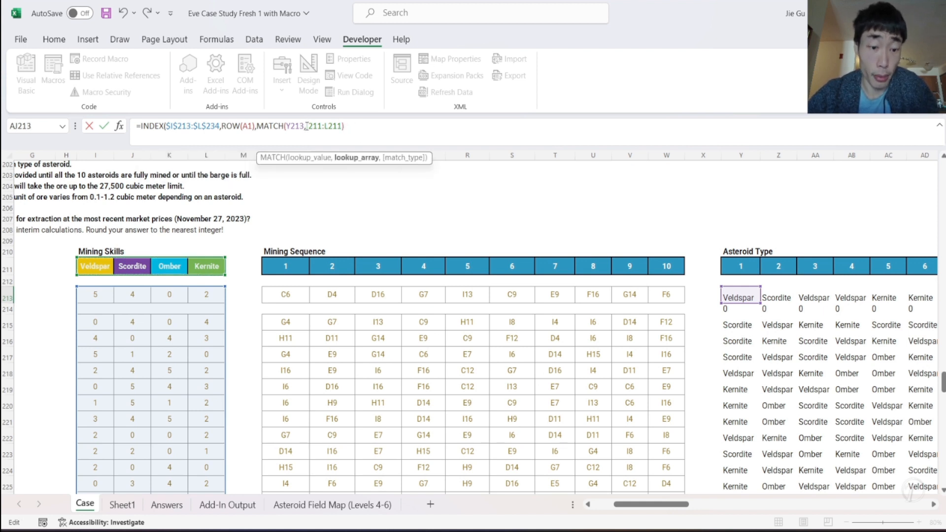
type("$")
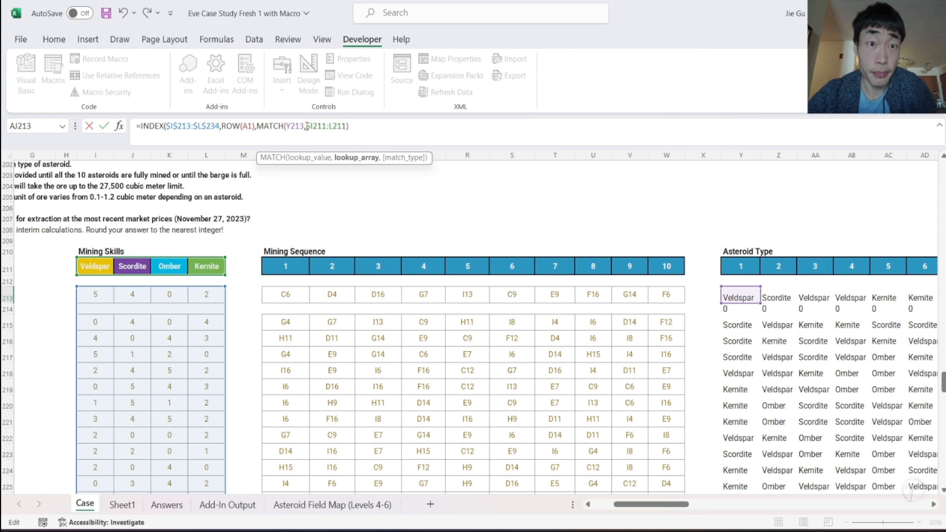
type("$")
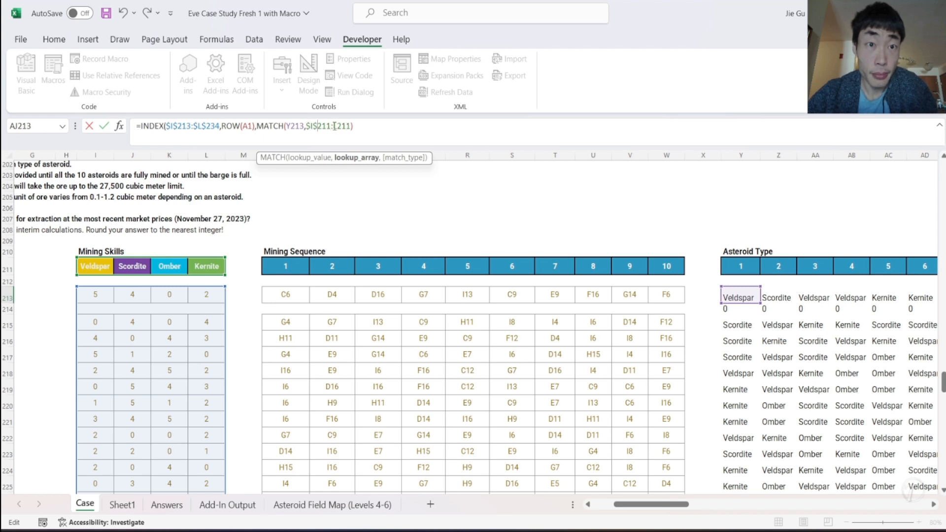
type("$L$")
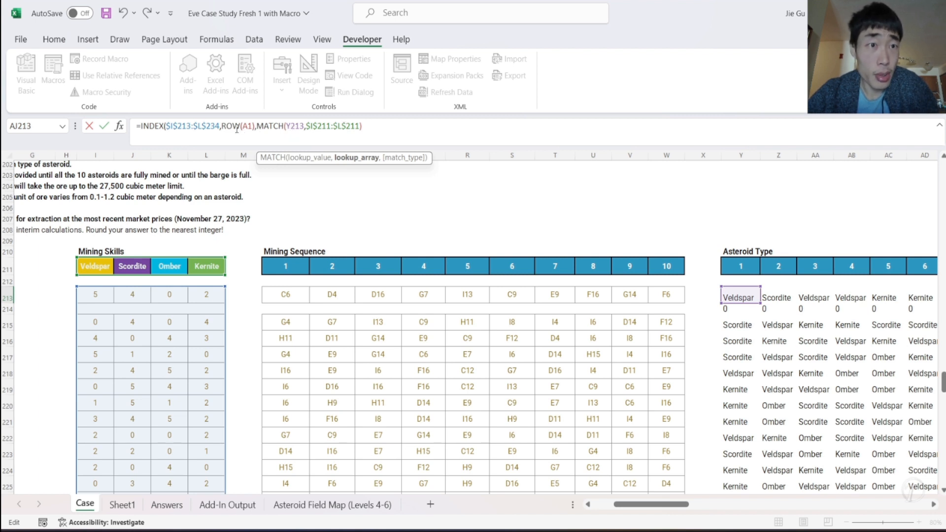
key("Return")
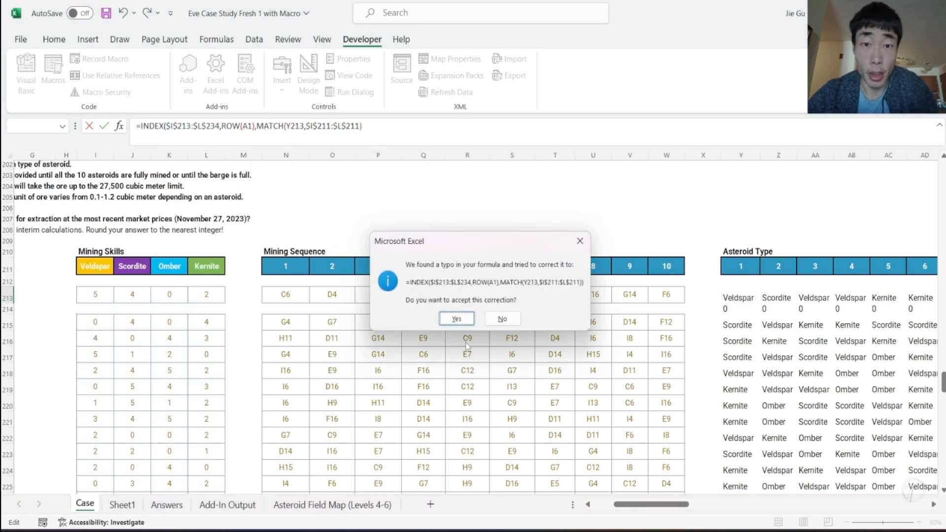
left_click(456, 319)
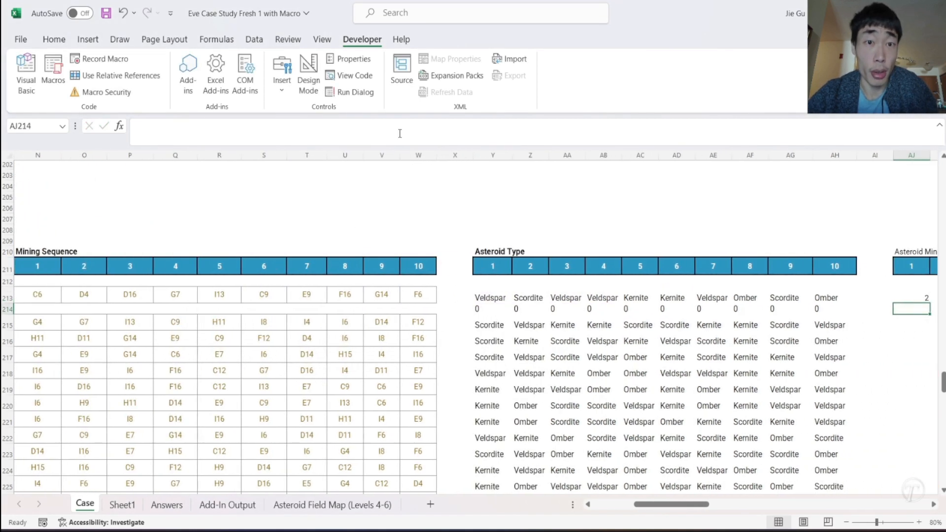
- Check AJ213 against the Mining Skills table and add a match type of 0 to its MATCH for an exact match
scroll(475, 327, "left", 8)
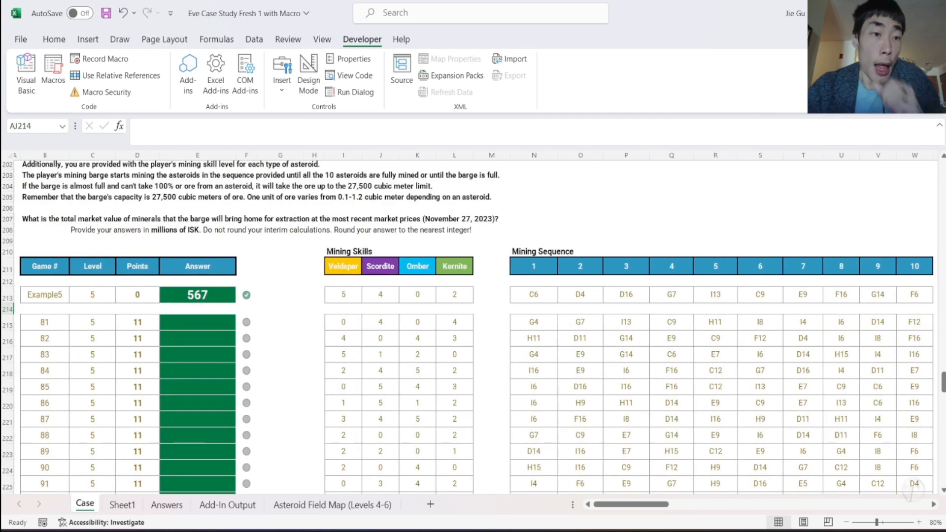
scroll(809, 319, "right", 6)
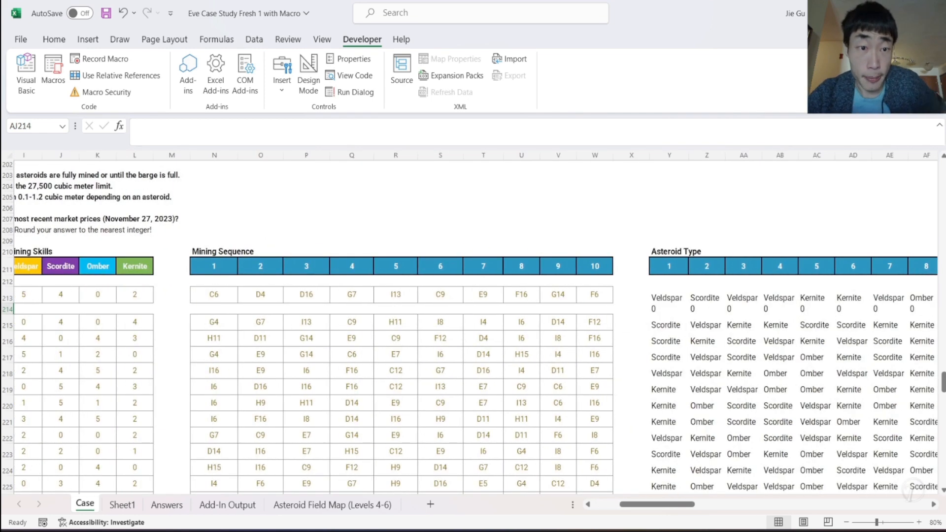
left_click(751, 297)
scroll(650, 331, "left", 3)
scroll(650, 330, "left", 3)
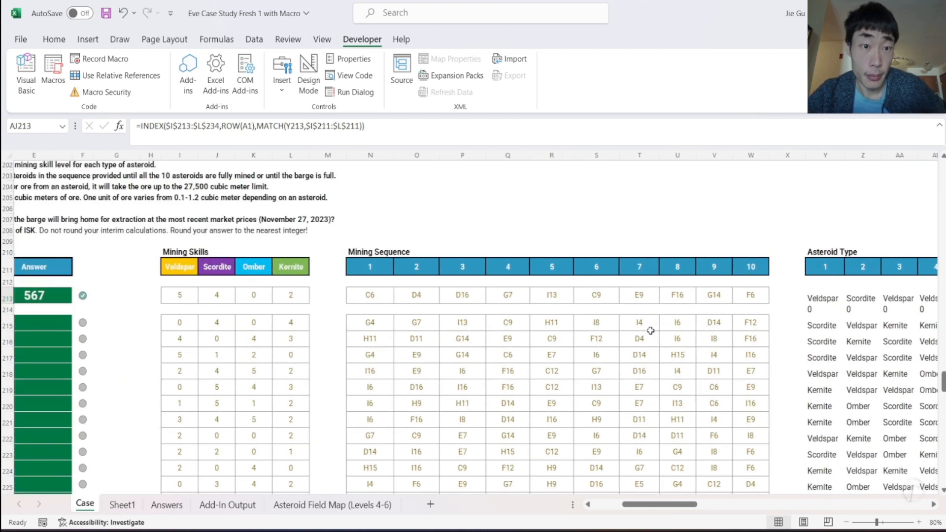
scroll(650, 331, "right", 5)
scroll(650, 331, "left", 1)
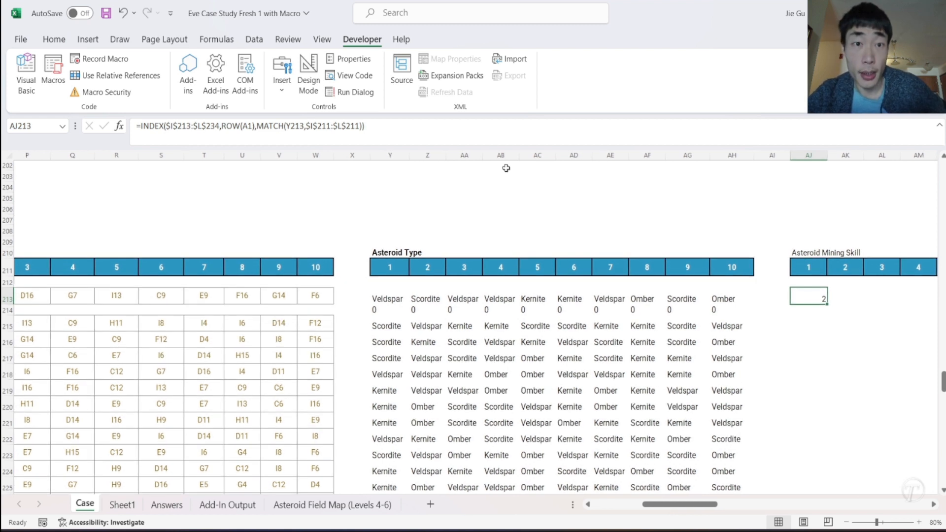
left_click(362, 126)
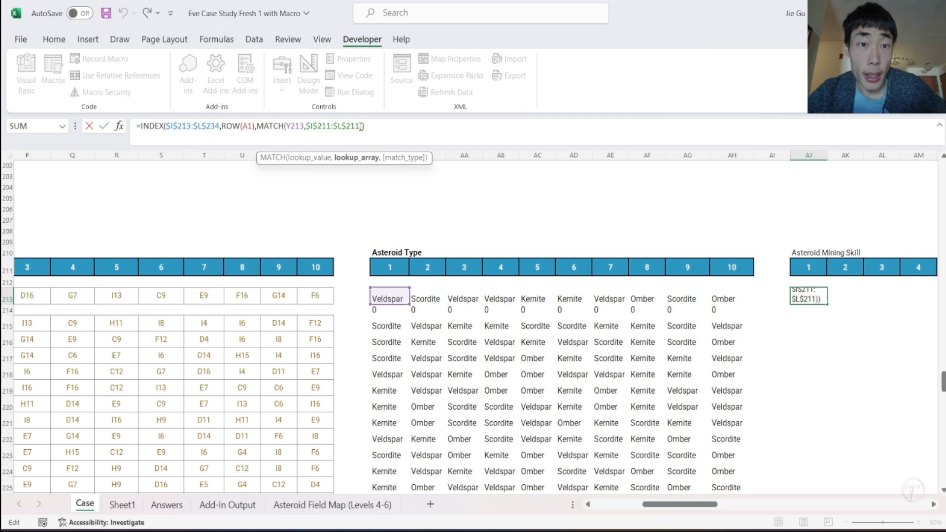
type(",0")
key("Return")
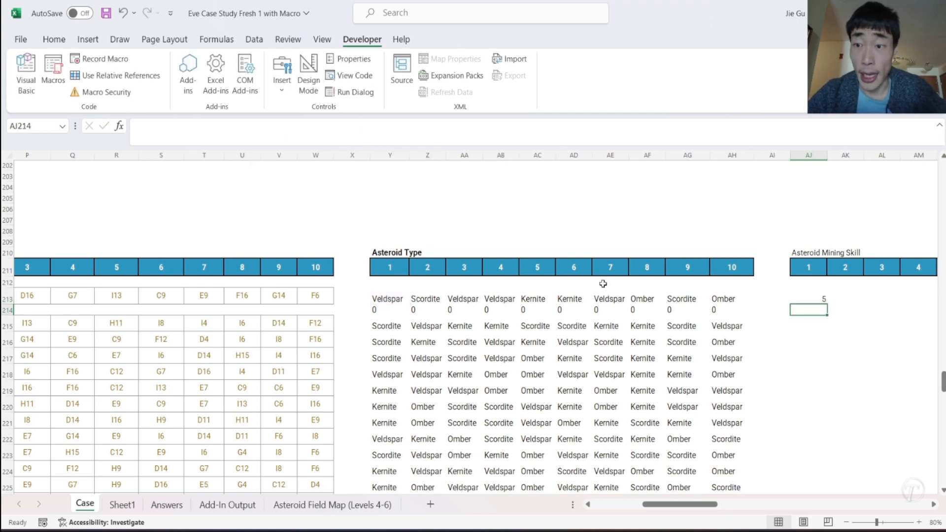
- Check the AJ213 lookup against the Mining Skills and Asteroid Type tables and copy its formula into AK213
left_click(818, 297)
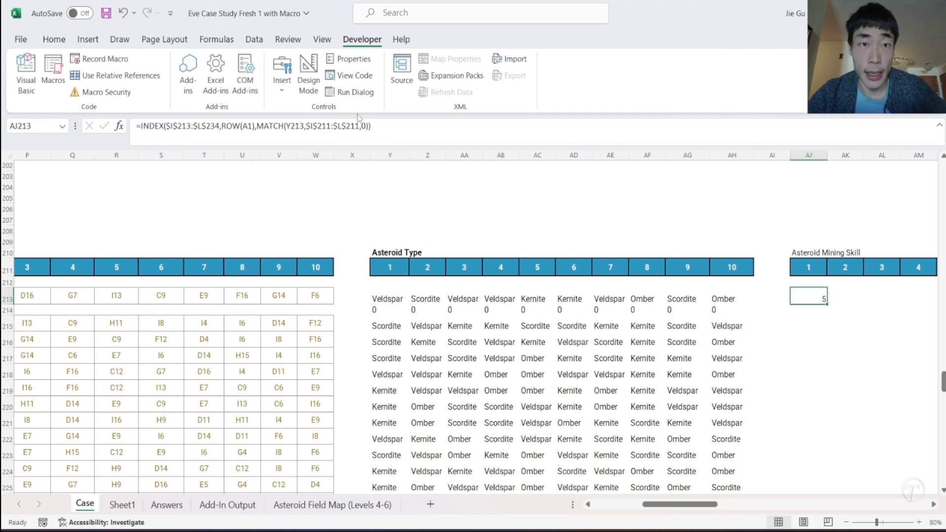
scroll(243, 346, "left", 5)
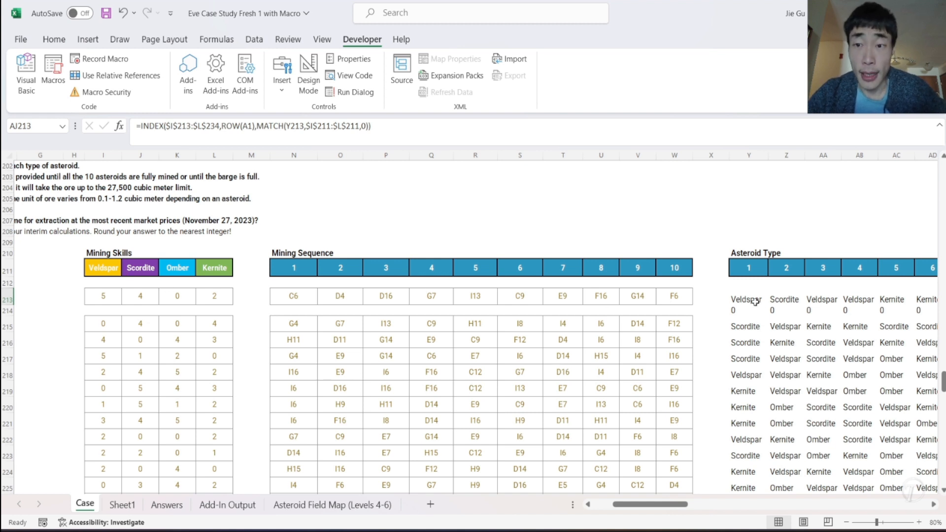
scroll(755, 302, "right", 1)
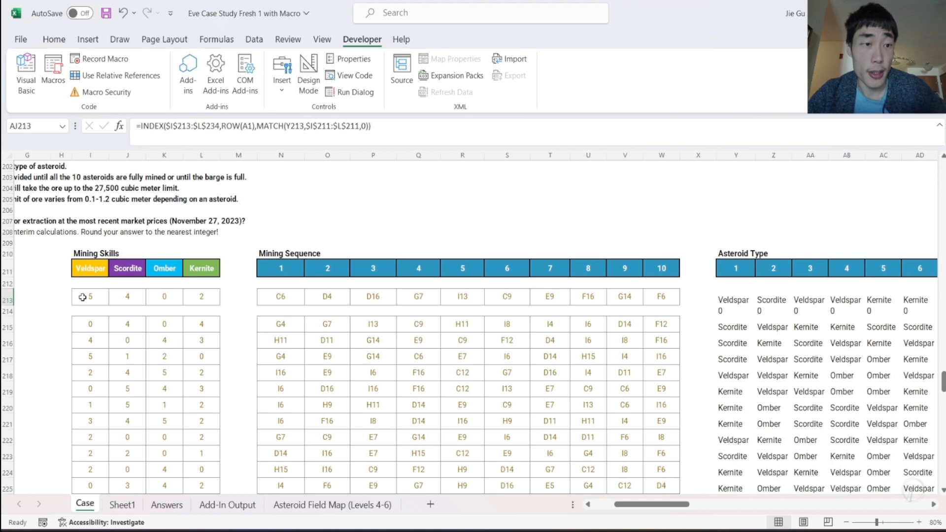
scroll(598, 327, "right", 3)
scroll(600, 327, "left", 4)
scroll(600, 326, "right", 8)
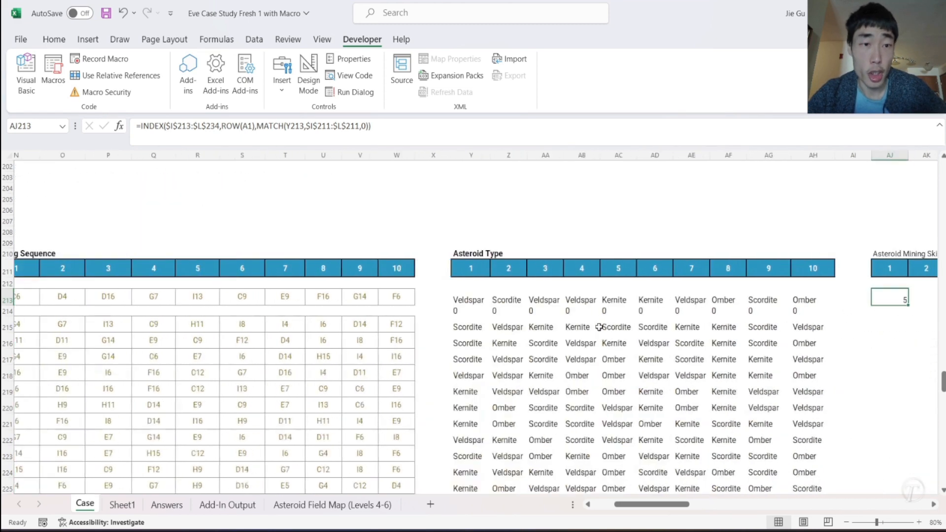
left_click_drag(572, 304, 602, 302)
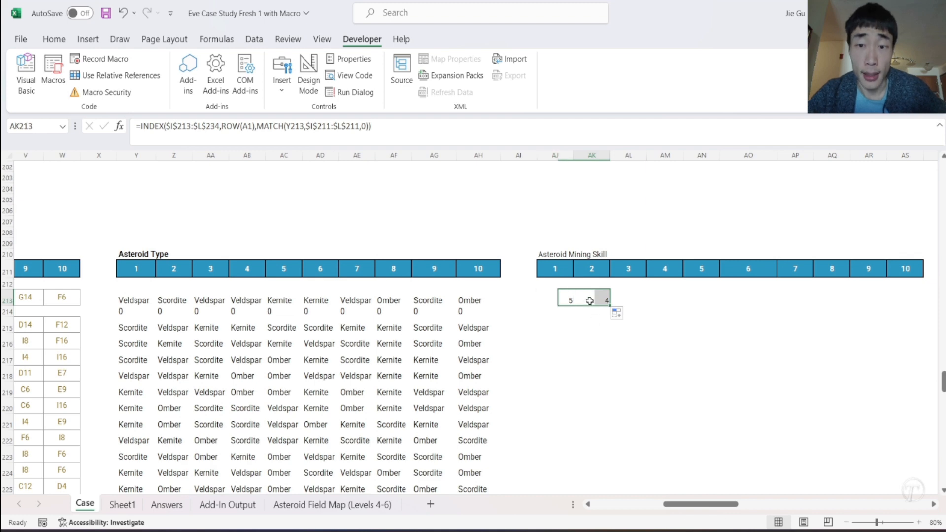
- Check AK213 against the Mining Skills table and fill the AJ213 formula through AJ213:AS234
left_click(594, 300)
scroll(594, 300, "left", 4)
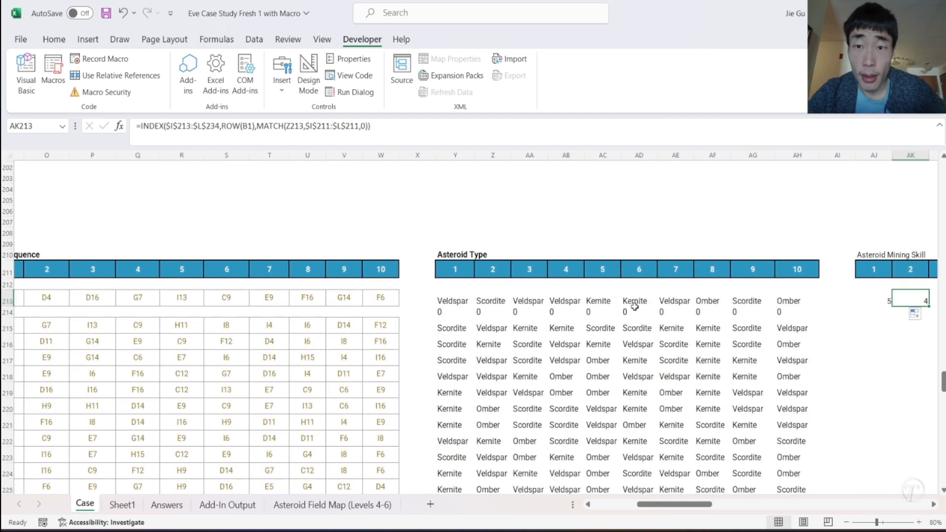
scroll(635, 306, "left", 3)
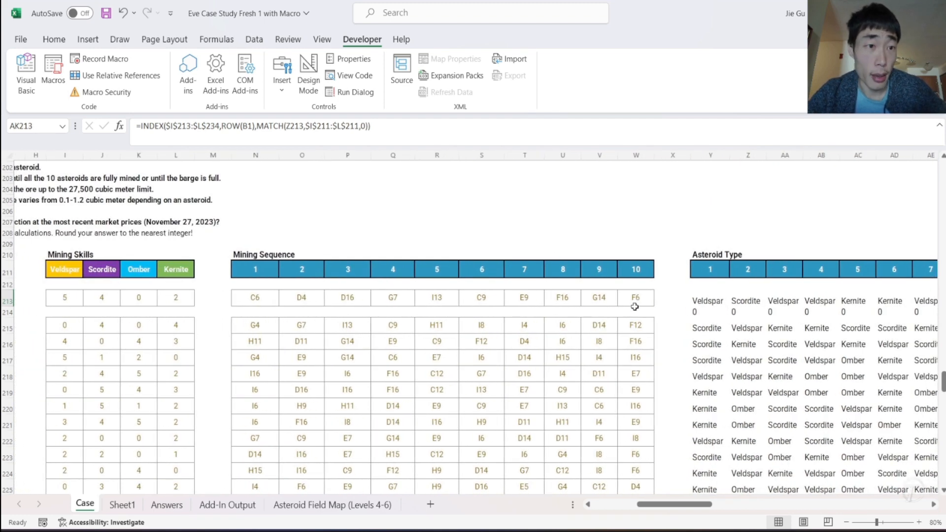
scroll(634, 307, "right", 6)
left_click_drag(511, 300, 727, 297)
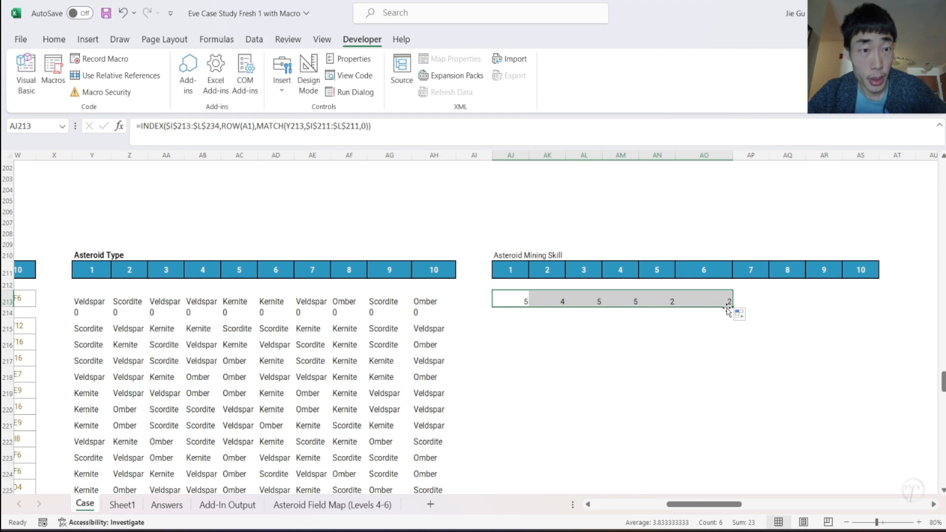
left_click_drag(733, 305, 842, 403)
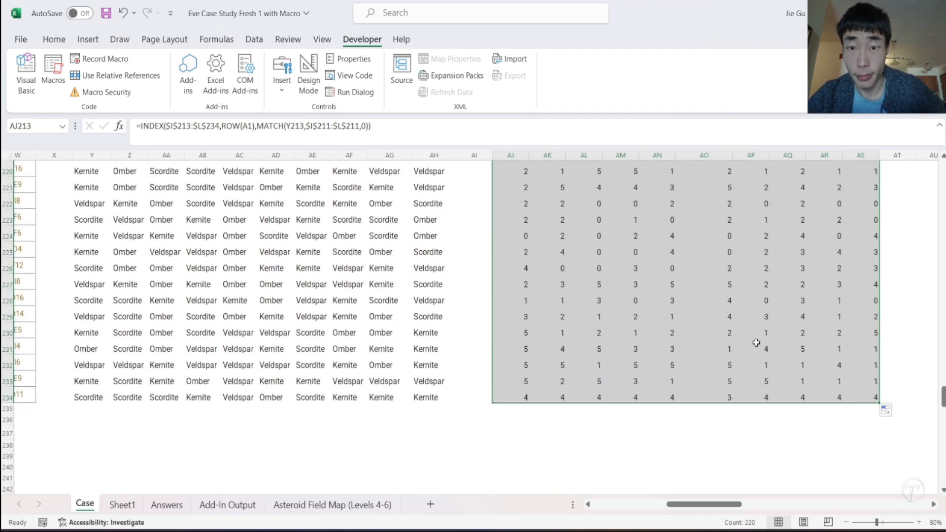
- Examine the filled Asteroid Mining Skill table, including the AM217 formula, against the Mining Skills and Asteroid Type tables
scroll(713, 323, "up", 3)
left_click(603, 317)
scroll(554, 343, "up", 1)
scroll(554, 343, "up", 1)
scroll(528, 256, "left", 8)
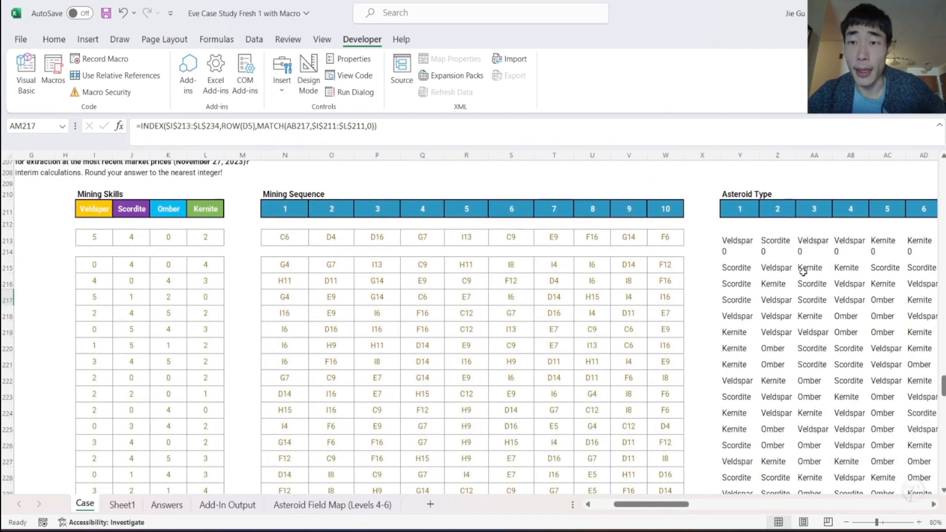
scroll(803, 271, "right", 5)
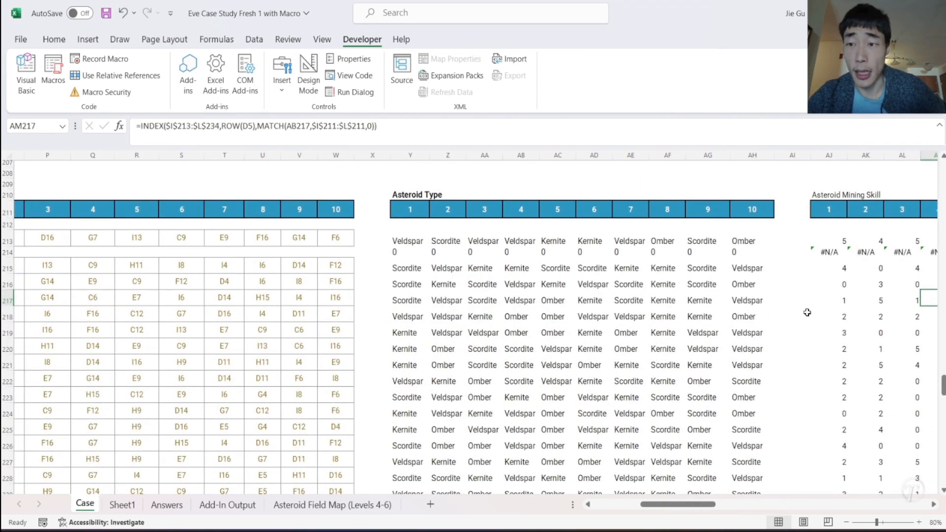
scroll(807, 313, "right", 7)
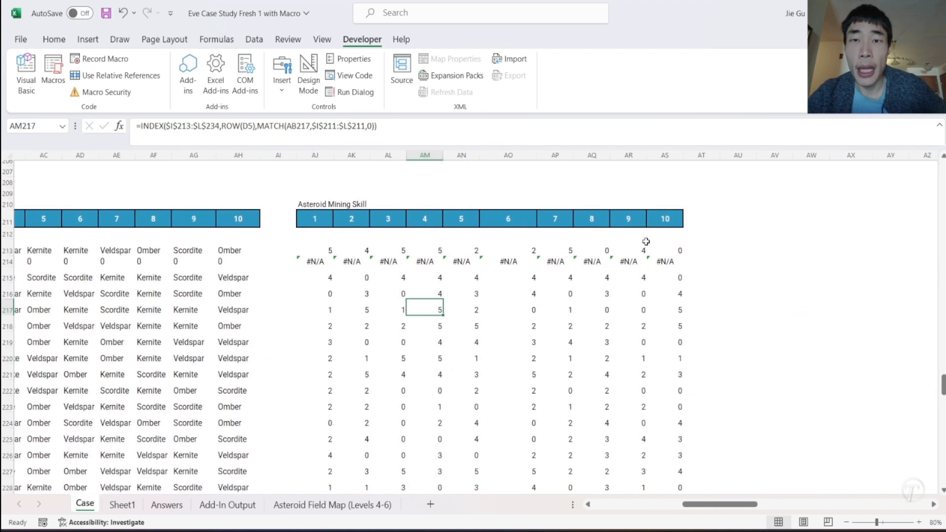
scroll(645, 242, "up", 2)
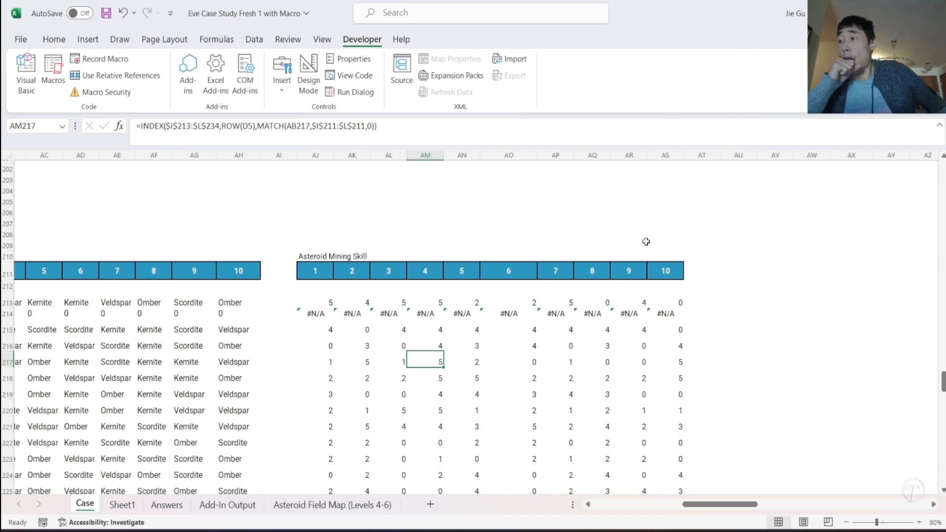
- Enter the heading "Total Units of Ore Mined from Asteroid" in AU210
left_click(738, 255)
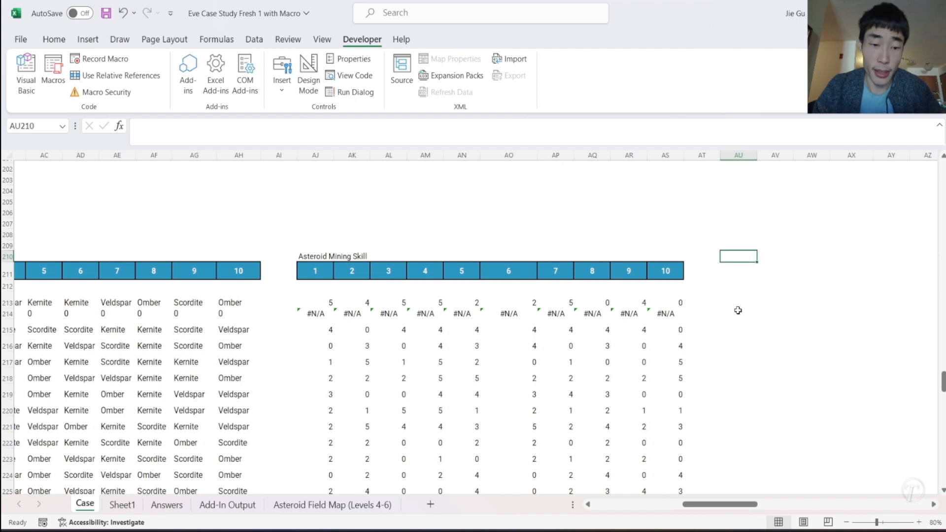
type("Total Uni")
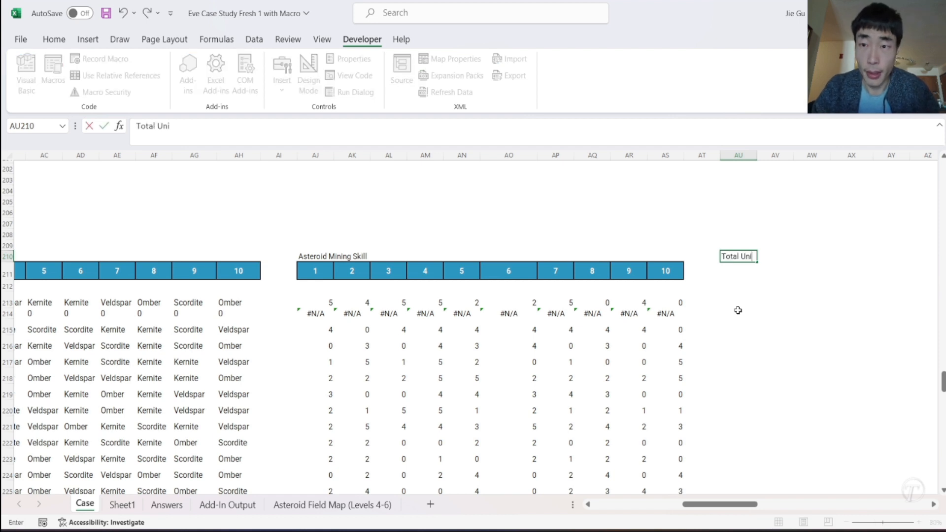
type("ts of Ore Min")
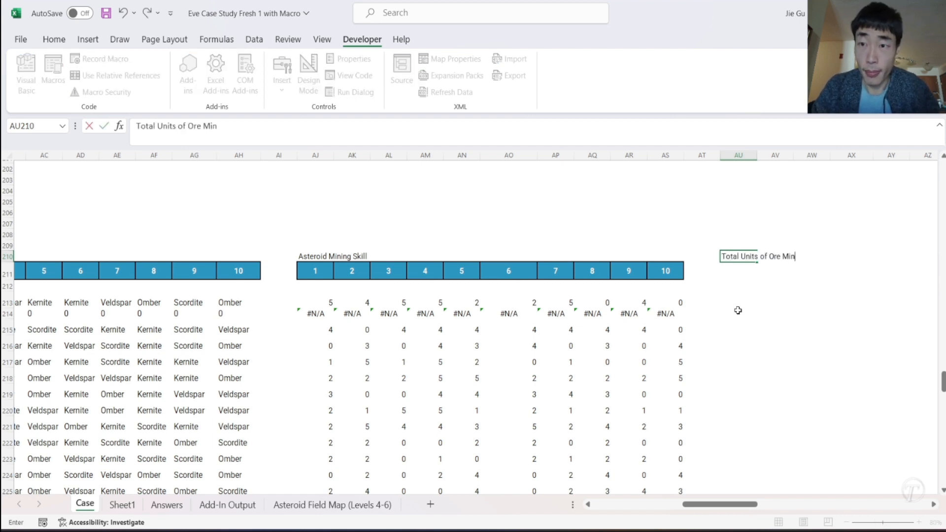
type("ed from Asteroid")
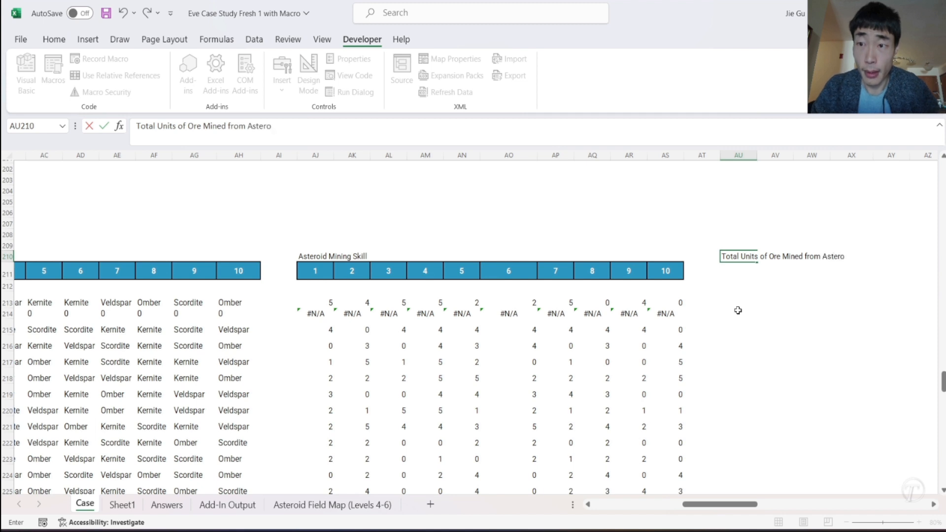
key("Return")
- Copy the 1 to 10 header row from AJ211:AS211 to the range starting at AU211
left_click_drag(314, 270, 667, 271)
key("ctrl+c")
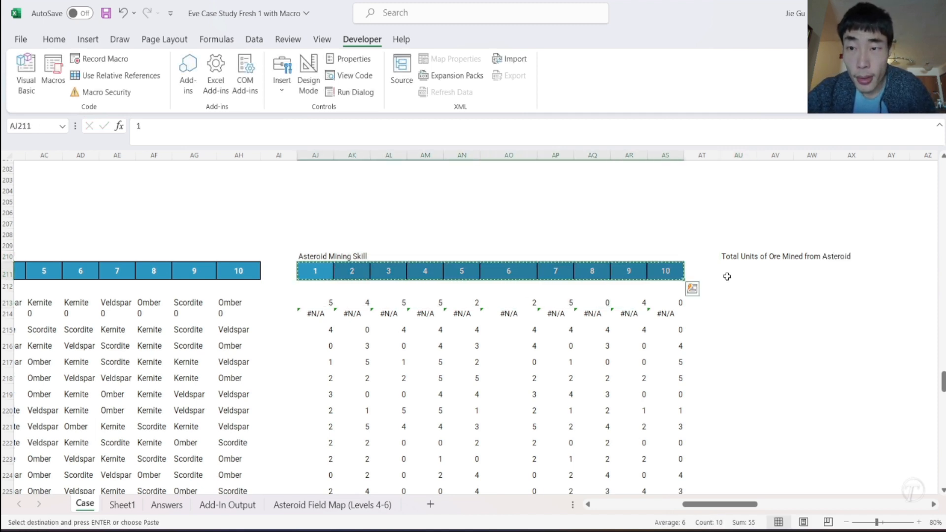
left_click(726, 271)
key("ctrl+v")
- Start an XLOOKUP formula in AU213 with the first Mining Sequence location, N213, as the lookup value
left_click(736, 295)
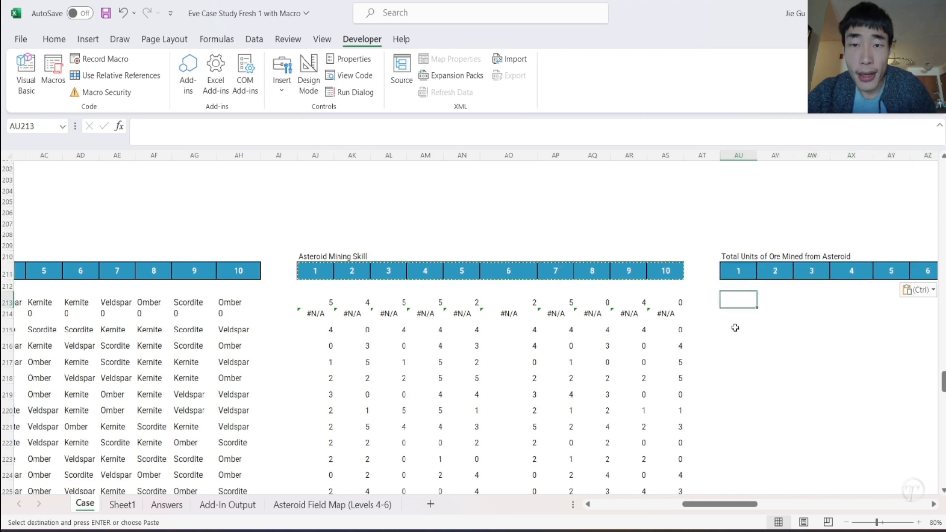
scroll(660, 319, "left", 5)
scroll(663, 323, "left", 6)
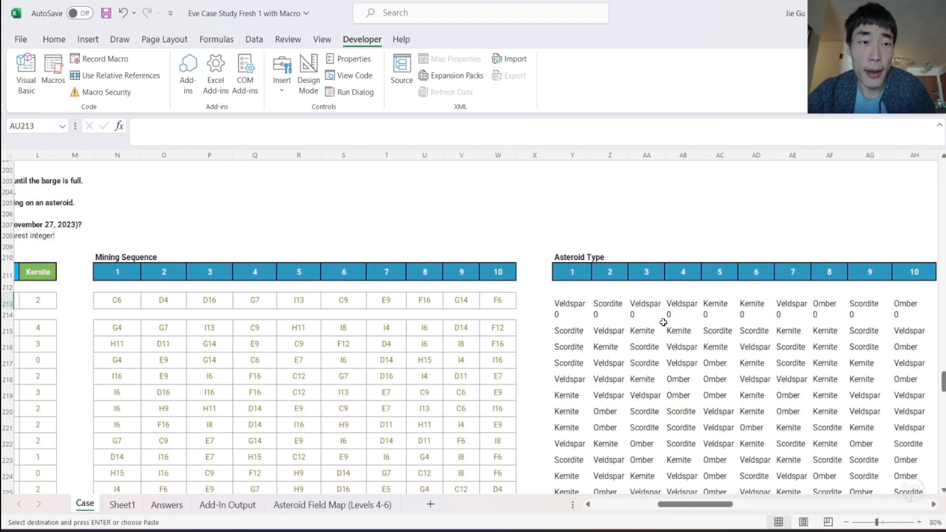
scroll(663, 322, "right", 8)
scroll(663, 323, "left", 10)
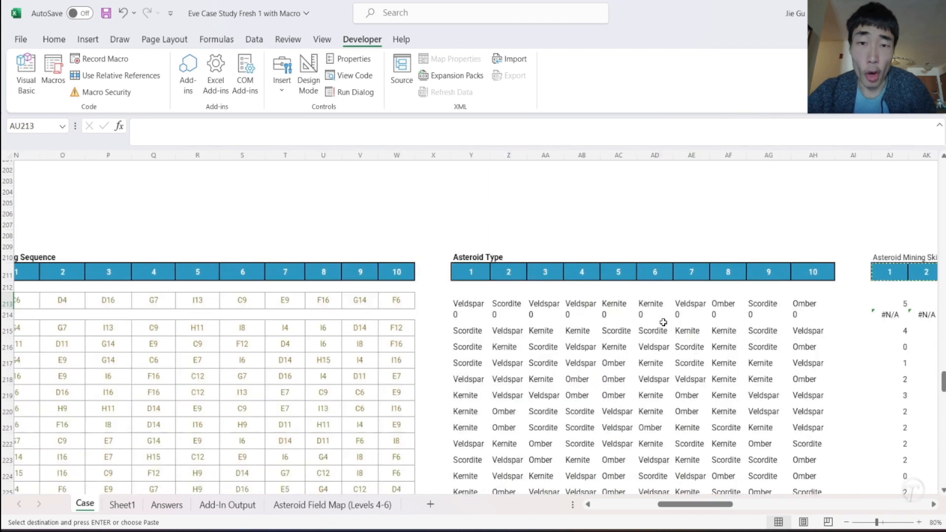
type("=X")
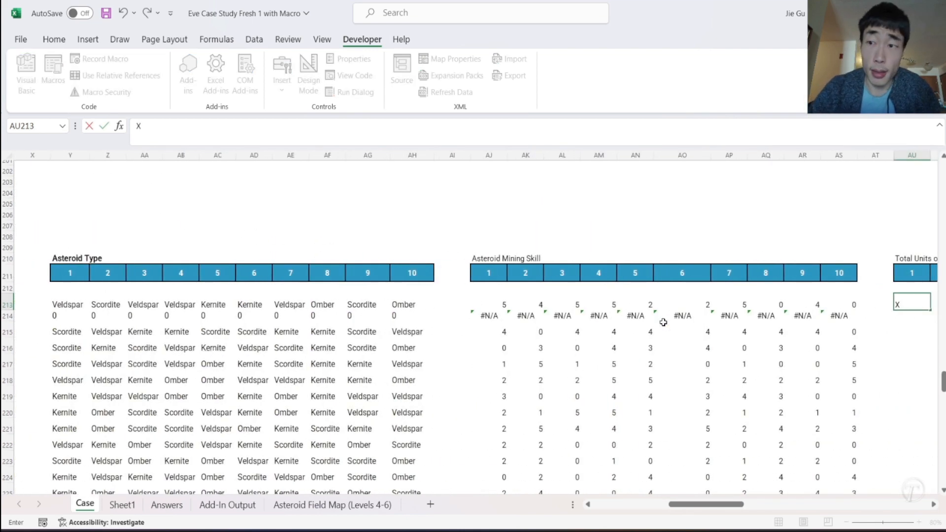
type("=XLOOKUP(")
key("Tab")
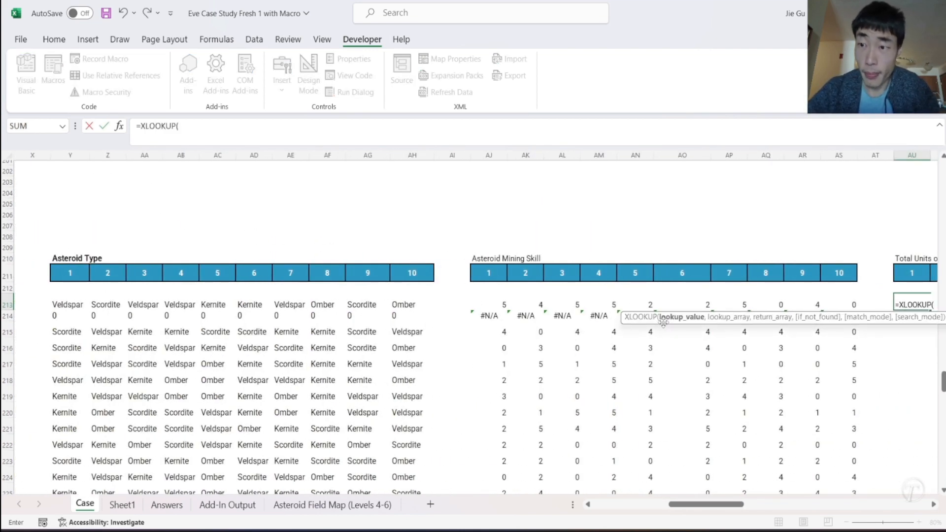
scroll(409, 322, "left", 14)
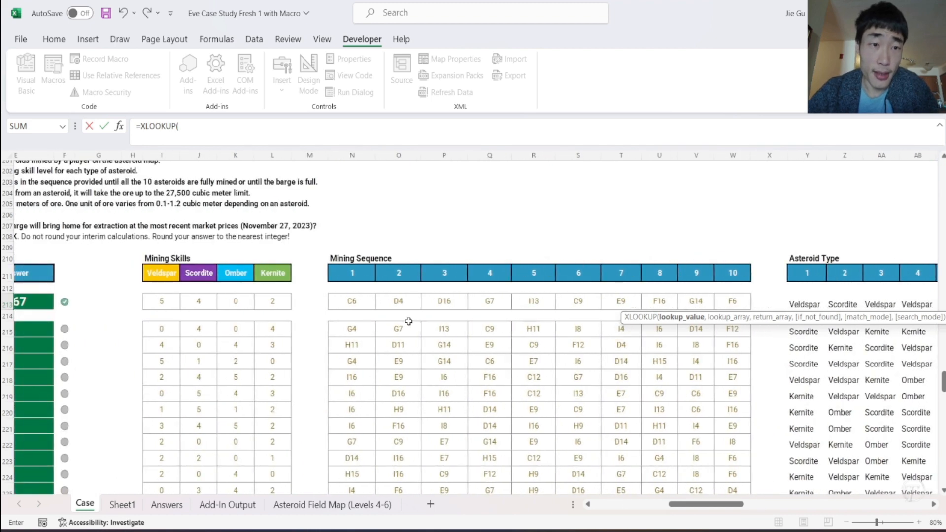
left_click(337, 303)
type(",")
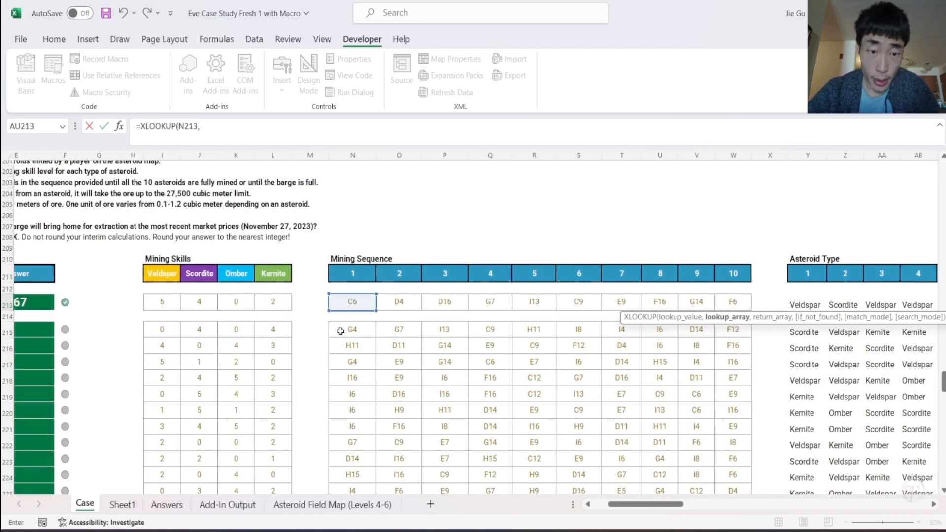
- Use Sheet1 column W as the lookup array and column Z as the return array, and multiply the XLOOKUP by 1000
left_click(291, 511)
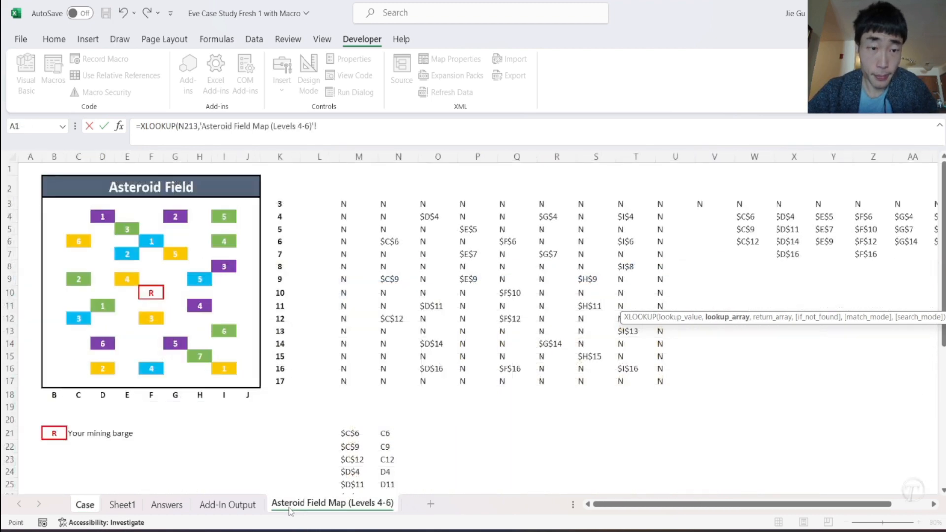
left_click(121, 505)
left_click(525, 156)
type(",Sheet1!W:W,")
left_click(658, 157)
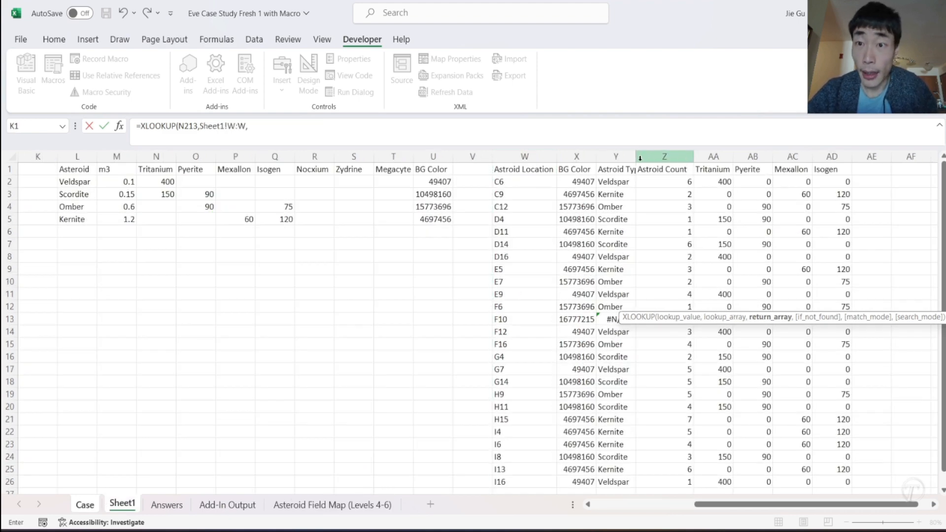
left_click(350, 131)
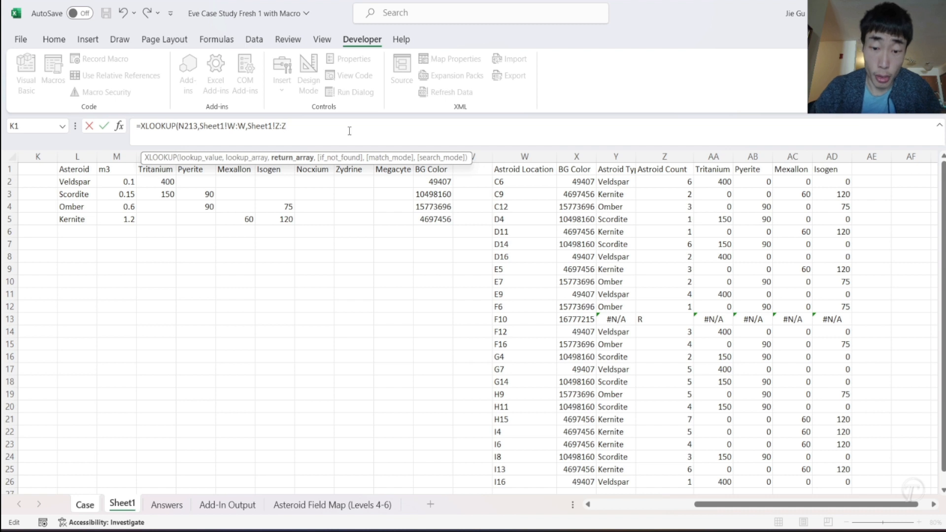
type(")*1000")
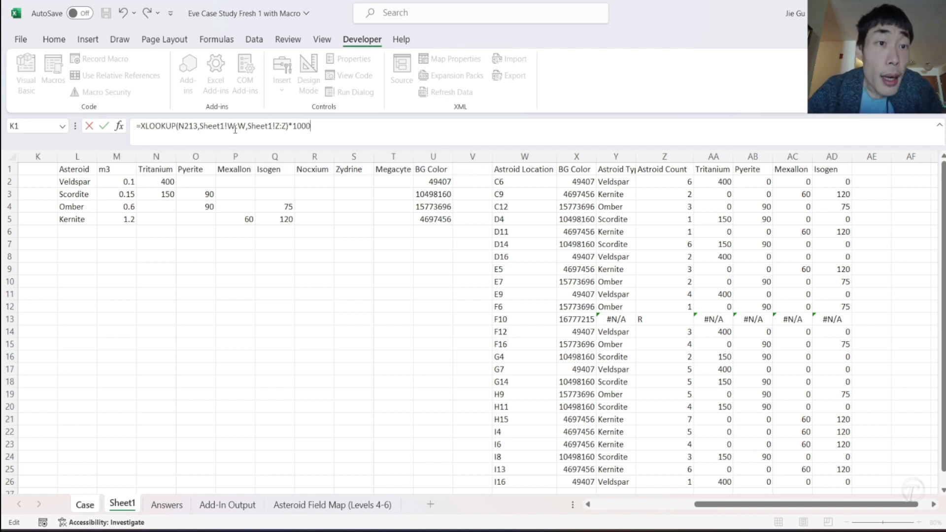
- Make the XLOOKUP column references absolute as Sheet1!$W:$W and Sheet1!$Z:$Z and commit the AU213 formula
left_click(277, 127)
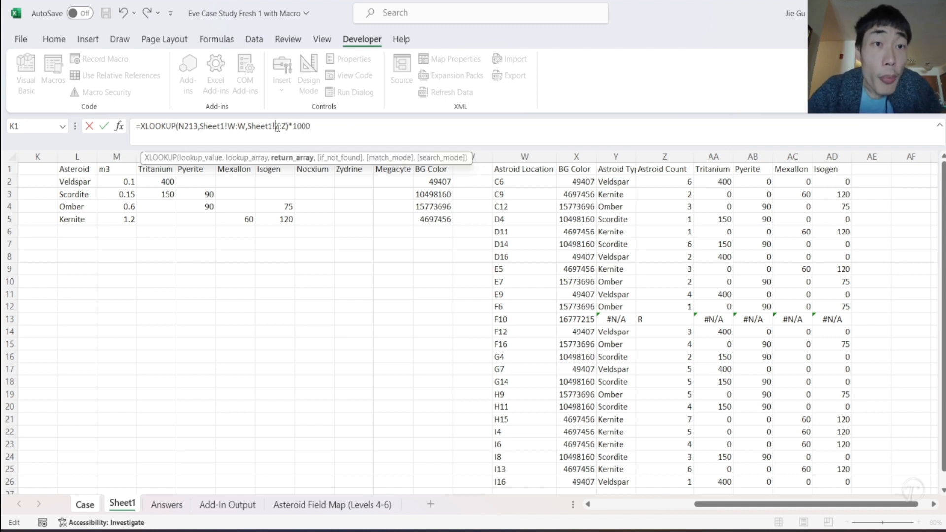
type("$Z:")
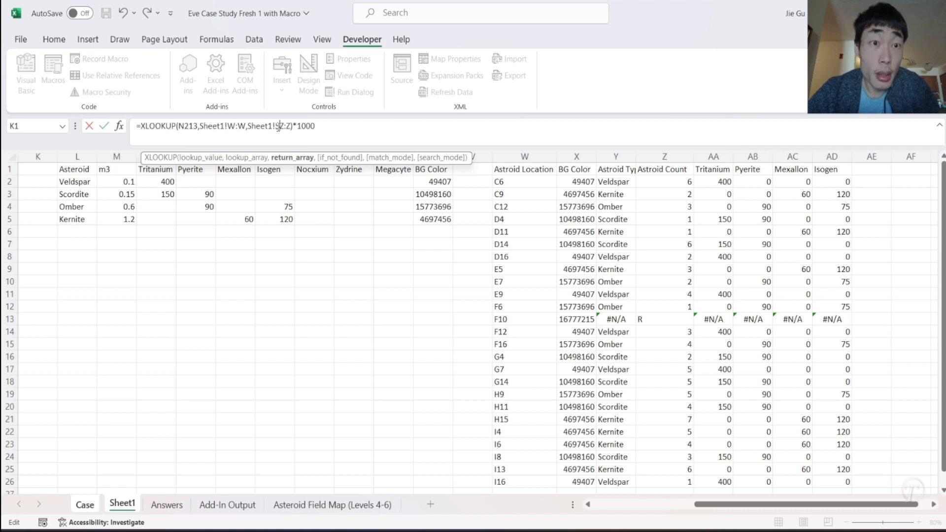
type("$")
left_click(228, 127)
type("$")
left_click(243, 126)
type("$")
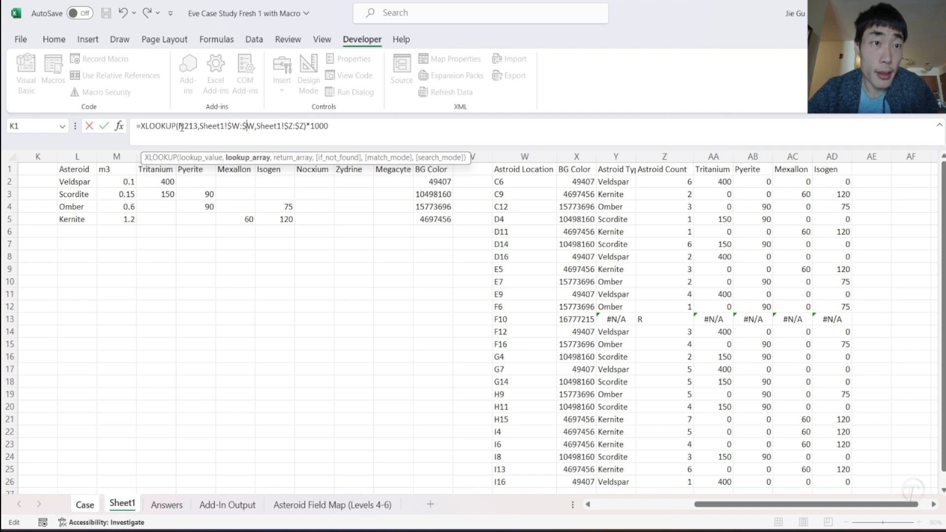
key("Return")
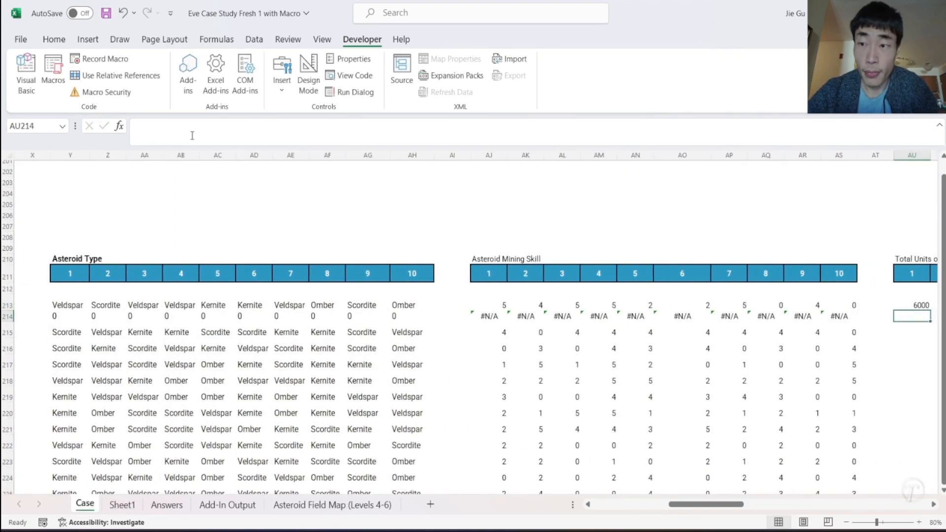
- Fill the AU213 formula across to BD213 for all ten sequence positions
scroll(743, 327, "right", 5)
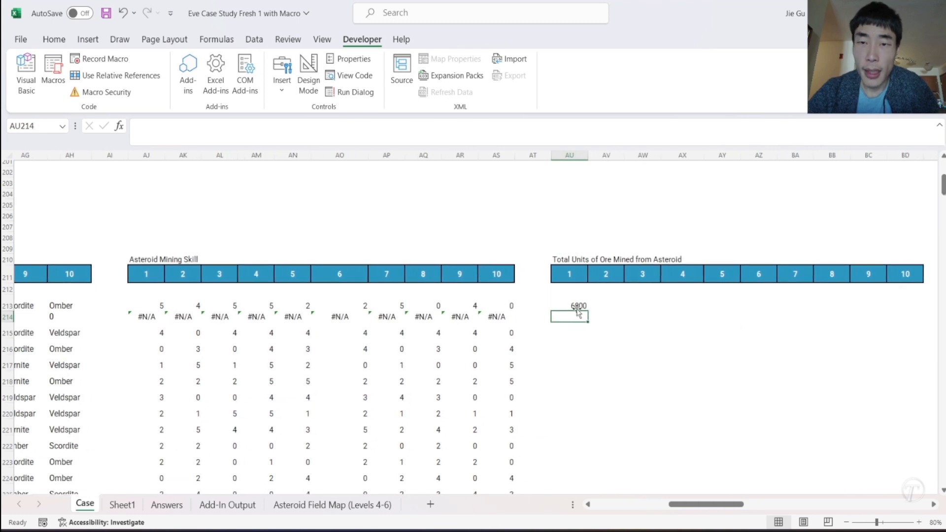
left_click(584, 306)
left_click_drag(587, 310, 664, 307)
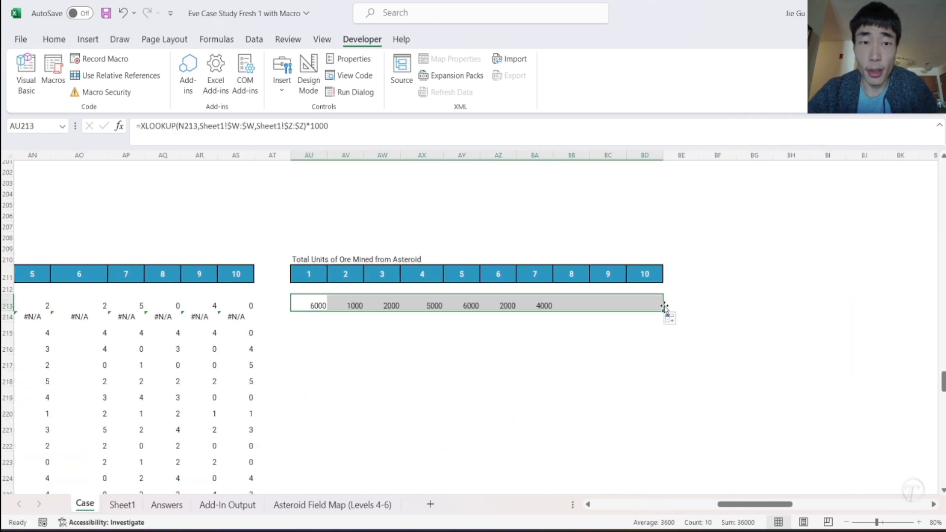
- Multiply the AU213 ore formula by the mining skill factor (0.75+AJ213*0.05), using the first Asteroid Mining Skill value
left_click(611, 350)
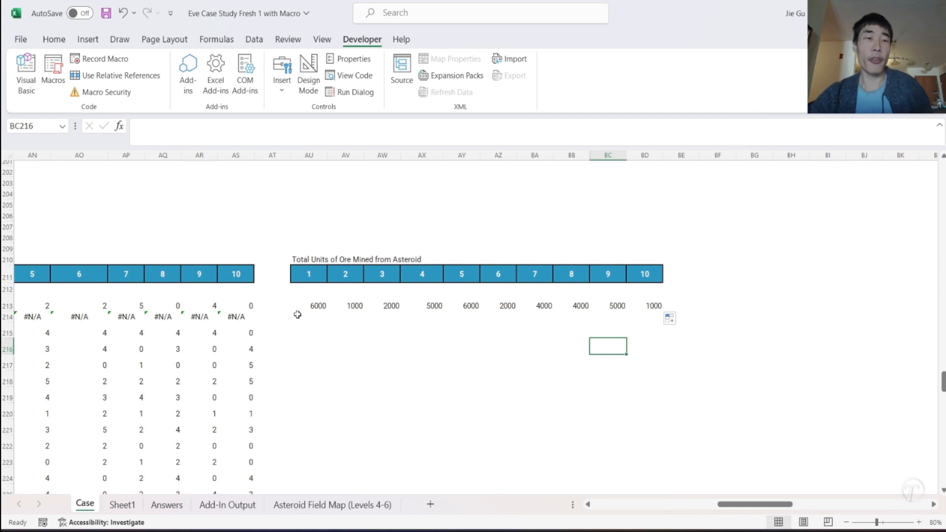
scroll(291, 314, "left", 3)
scroll(291, 314, "left", 4)
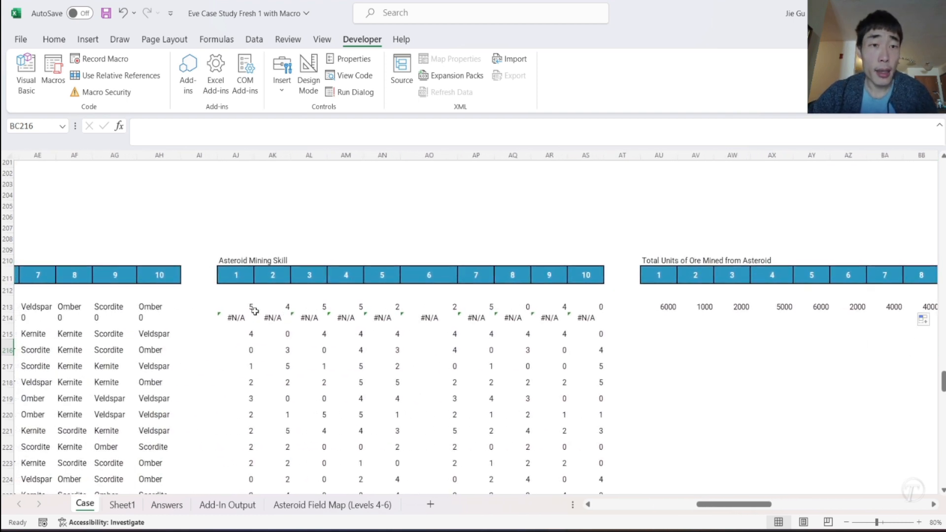
left_click(241, 308)
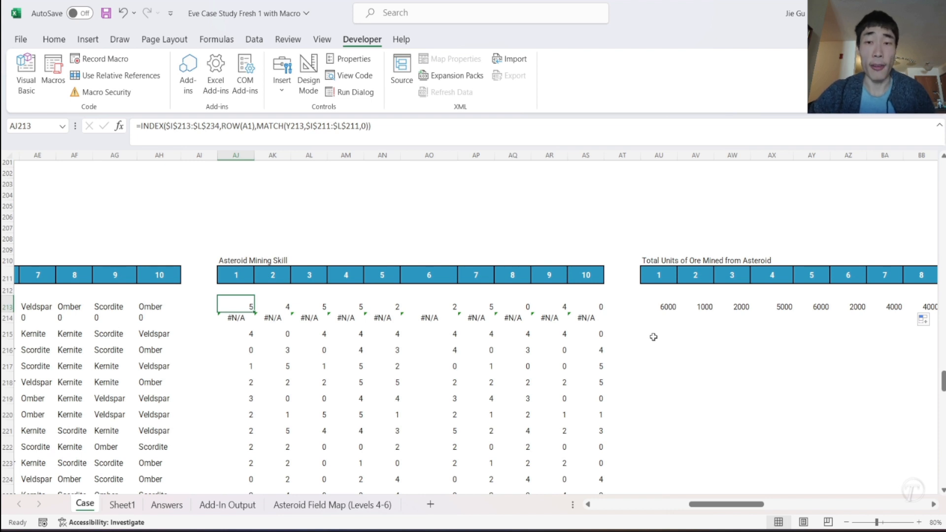
left_click(660, 307)
left_click(345, 127)
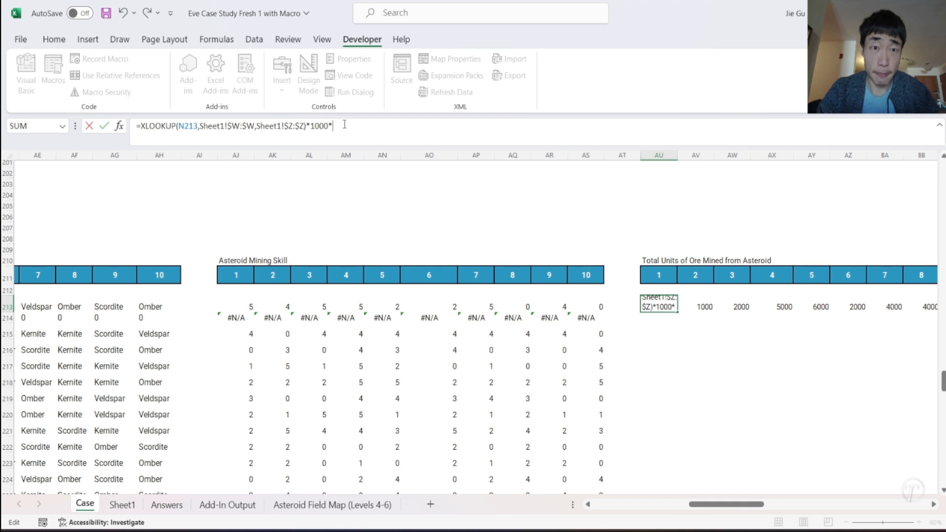
type("*(")
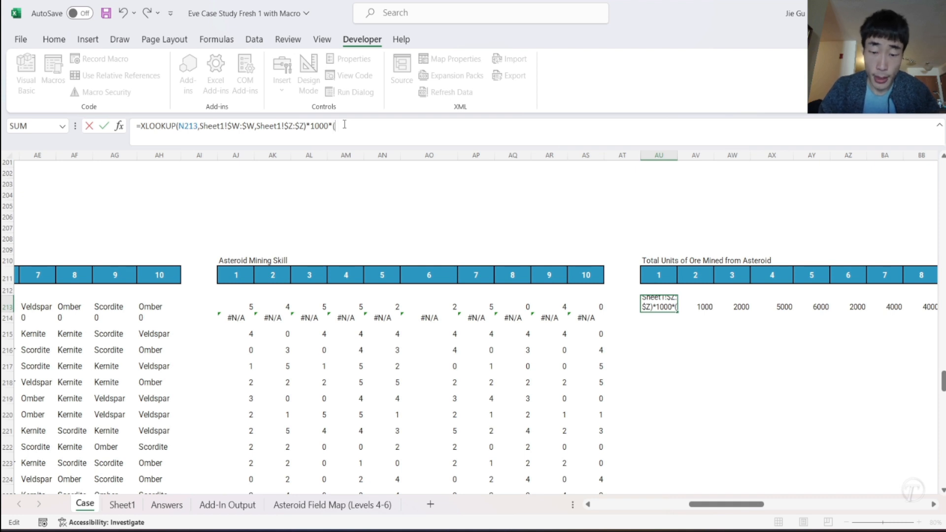
type(".")
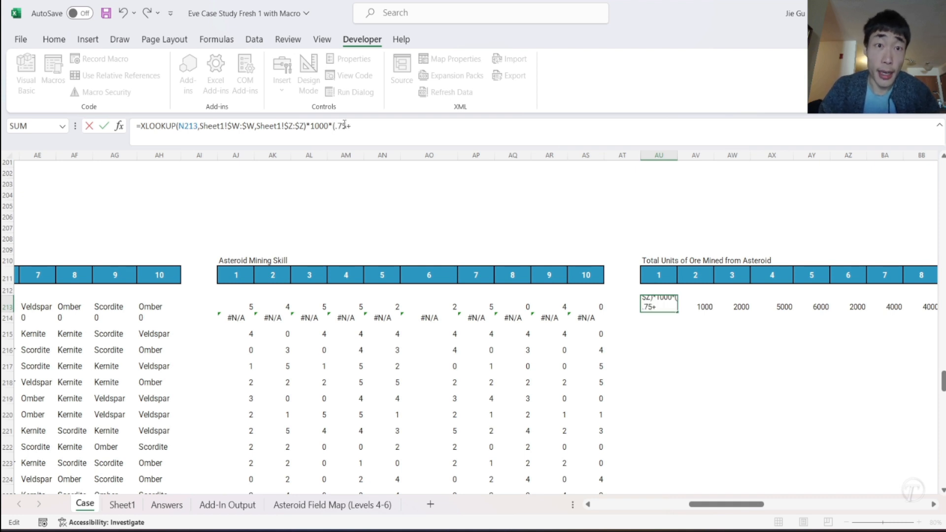
type("75+")
left_click(239, 307)
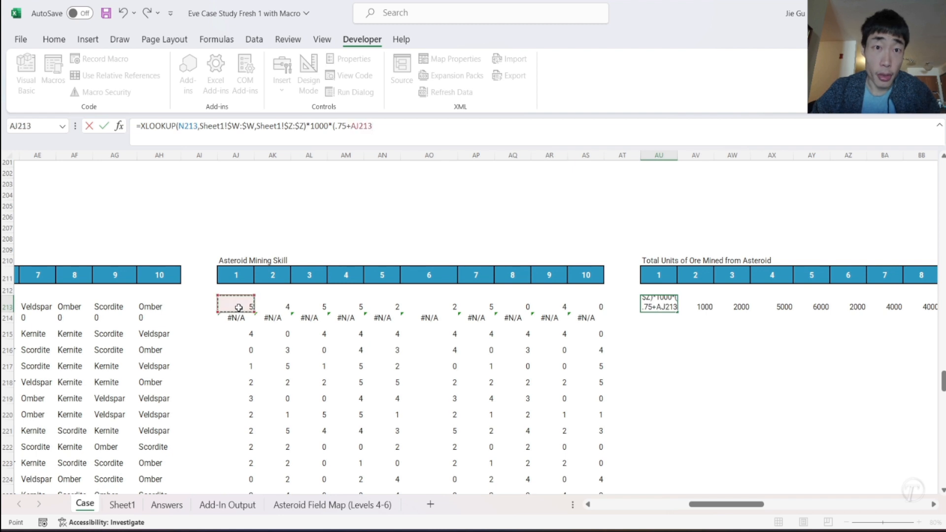
type("*.")
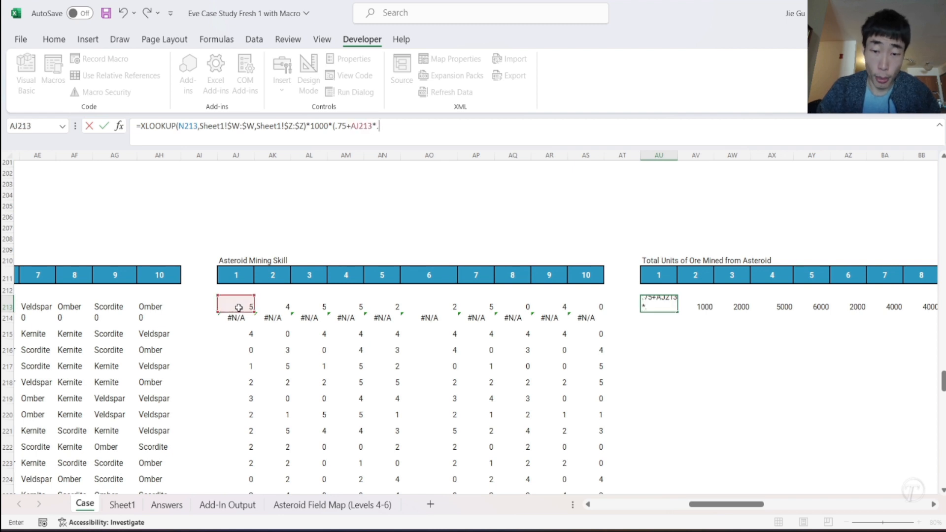
type("05)")
key("Return")
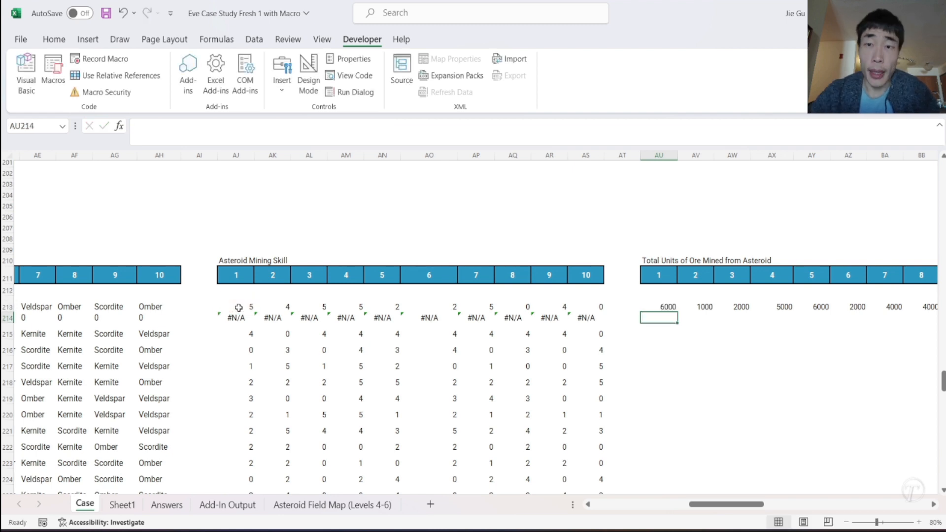
- Fill the revised AU213 formula across to BD213 for all ten sequence positions
left_click(654, 308)
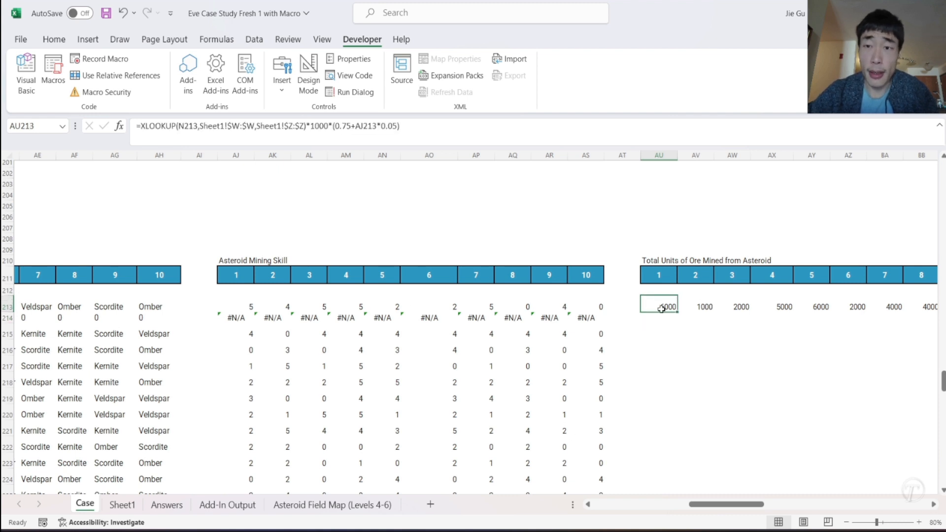
left_click_drag(678, 312, 705, 316)
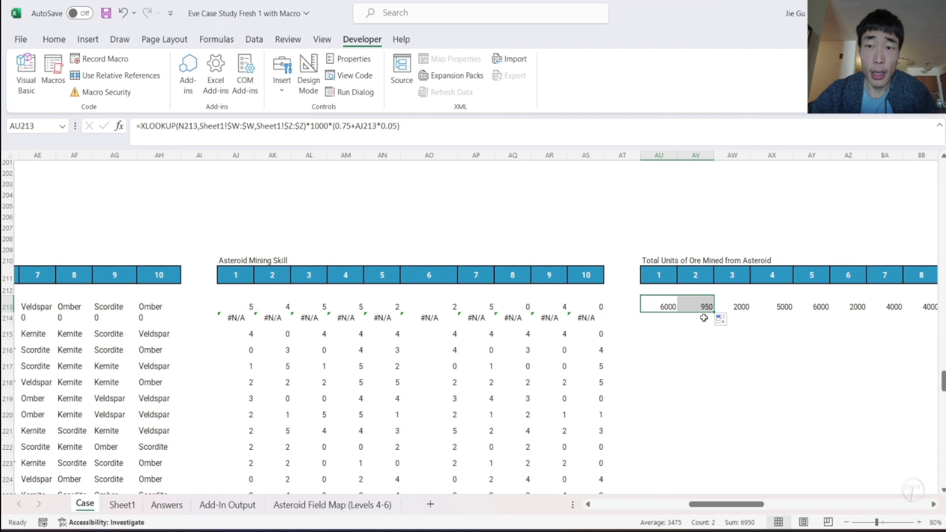
left_click_drag(716, 311, 882, 308)
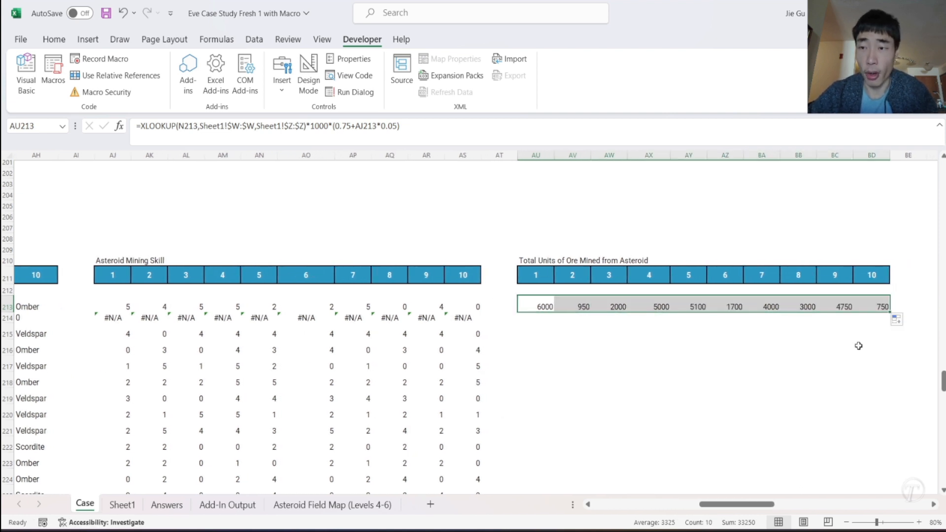
- Fill the AU213:BD213 formulas down through all the remaining Mining Sequence rows
left_click(850, 340)
left_click_drag(541, 306, 861, 308)
scroll(795, 364, "up", 8)
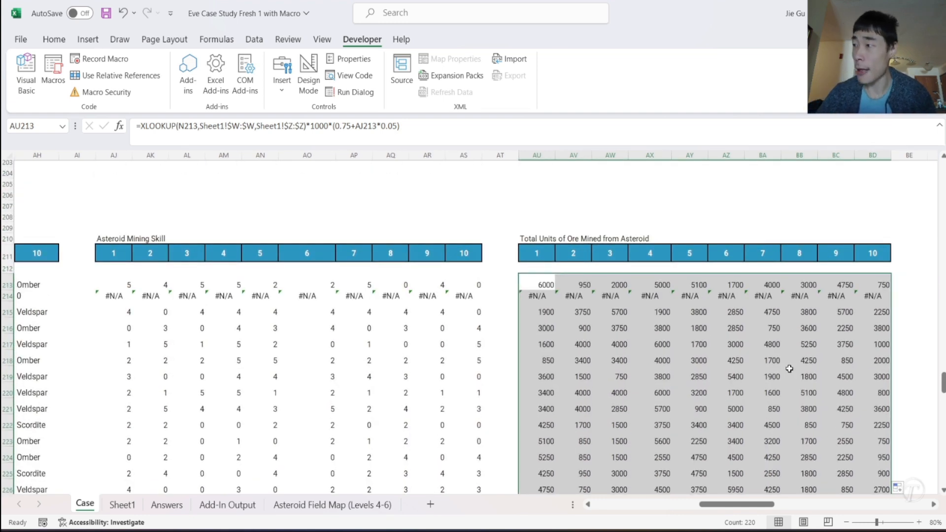
- Enter the table title "Total Storage in Cubic Meters" in BF210, beside the Total Units of Ore Mined table
scroll(789, 368, "right", 10)
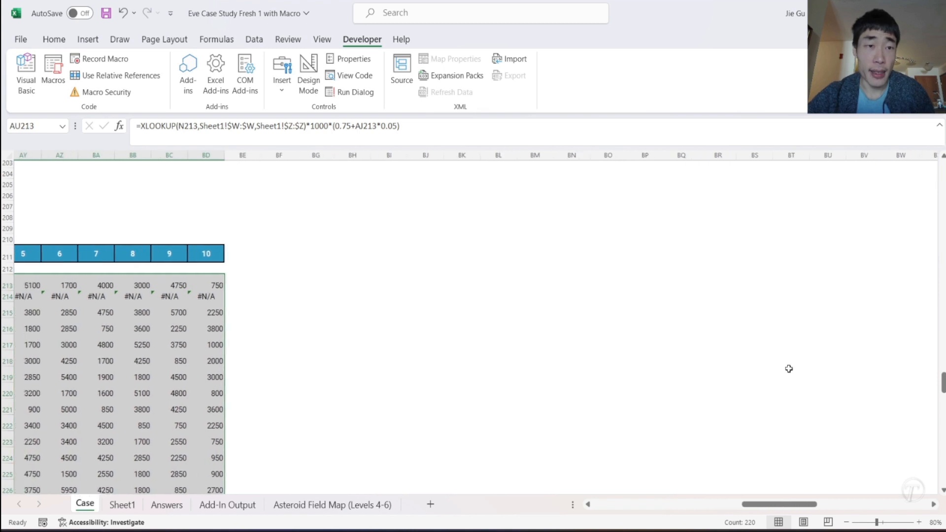
scroll(789, 369, "left", 1)
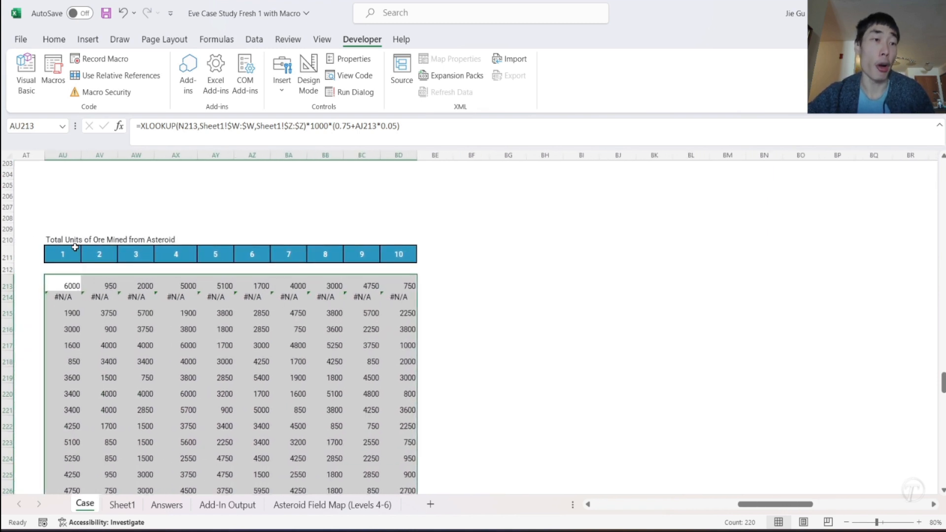
left_click(59, 237)
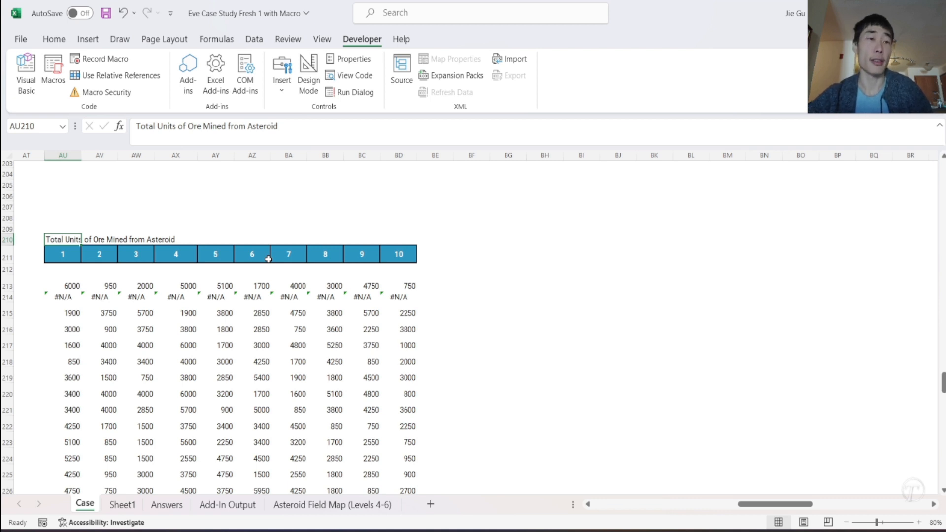
left_click(470, 242)
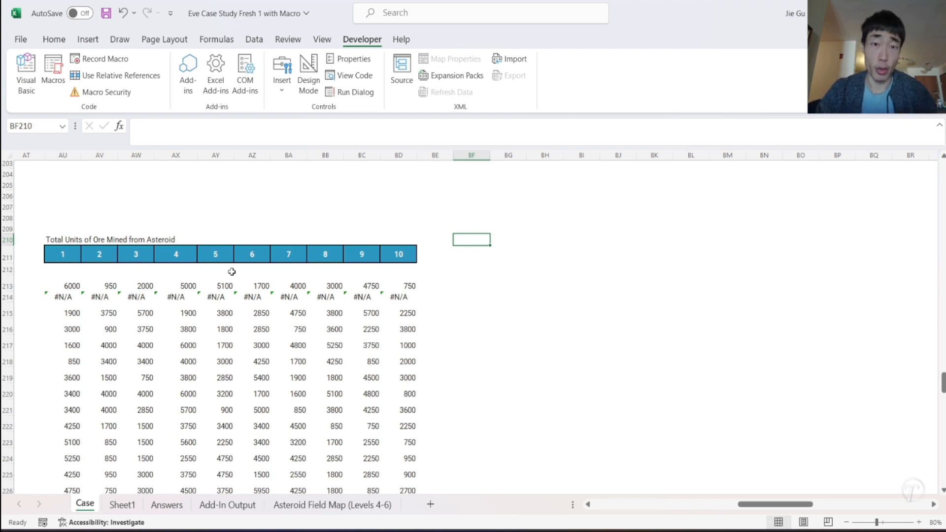
type("TOt")
key("BackSpace")
key("BackSpace")
type("otal Storage i")
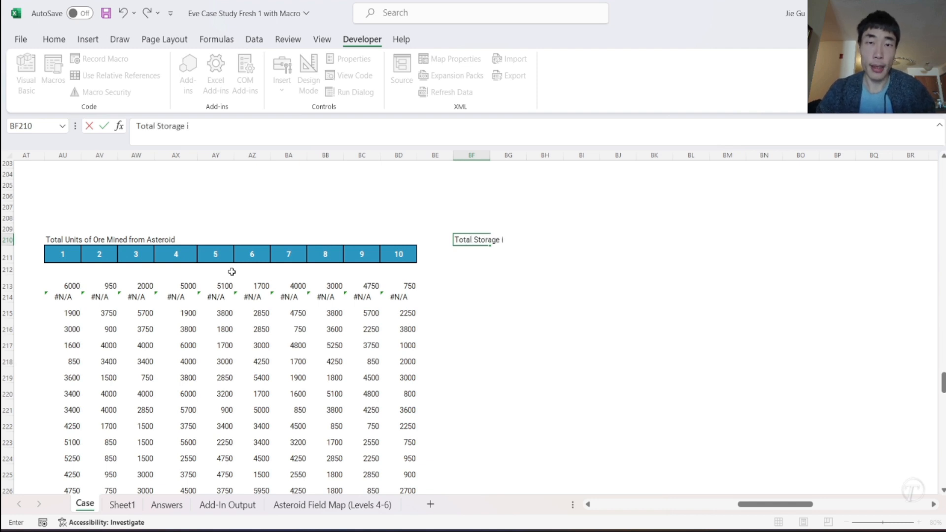
type("n Cubic Meters")
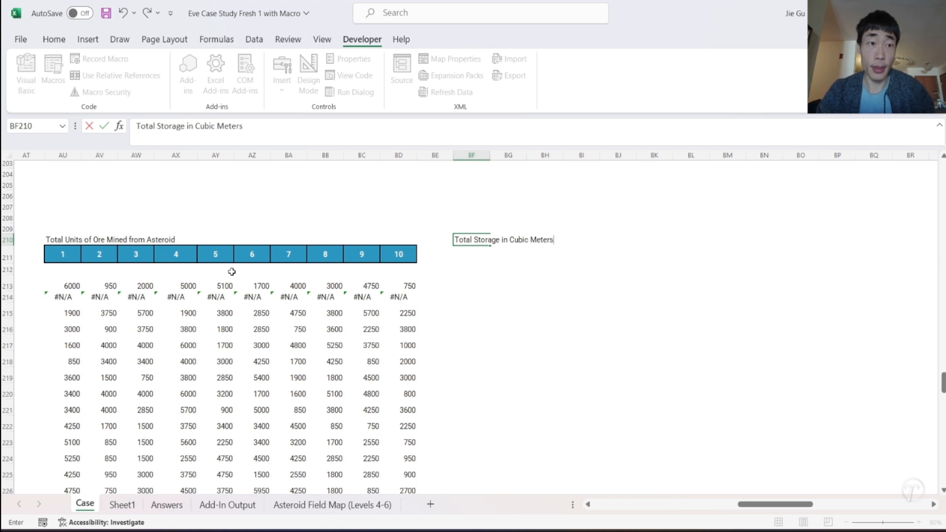
key("Return")
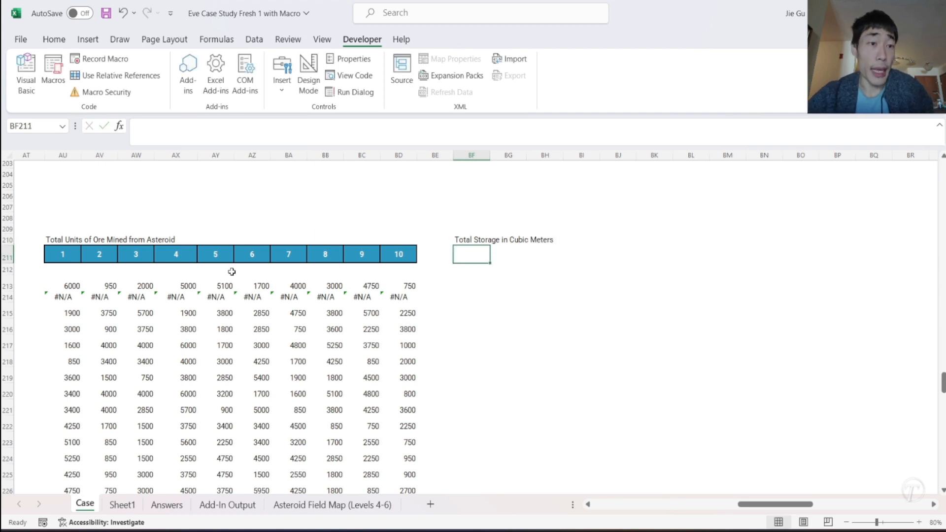
- Copy the 1 to 10 header row from AU211:BD211 to BF211:BO211 under the new title
left_click_drag(68, 256, 390, 255)
key("ctrl+c")
left_click(480, 255)
key("ctrl+v")
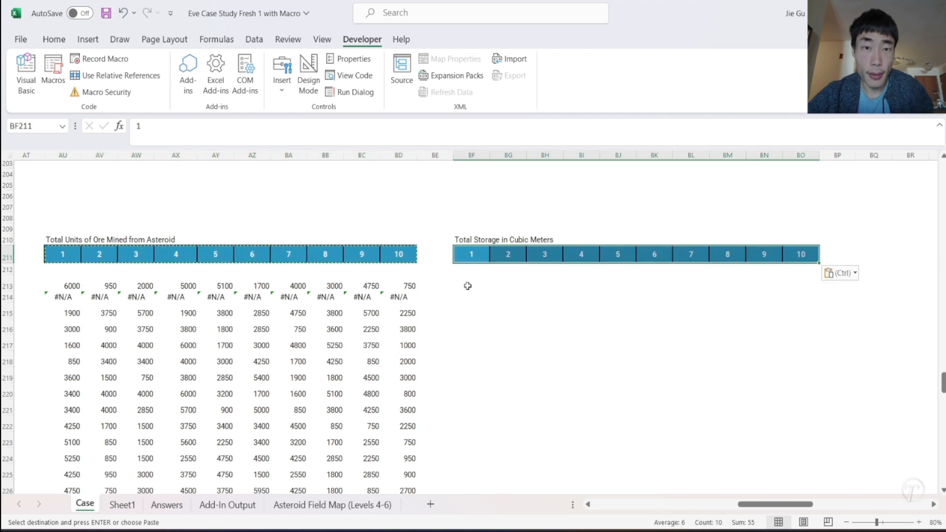
- Check the m3 column on Sheet1 and start a product formula in BF213 on Case with the first ore units value, AU213
left_click(468, 286)
scroll(467, 285, "left", 3)
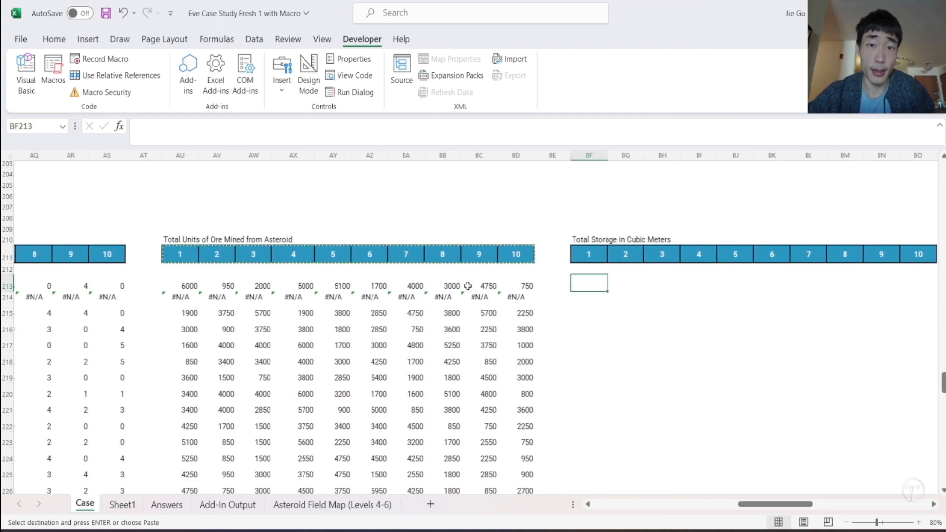
scroll(467, 286, "left", 8)
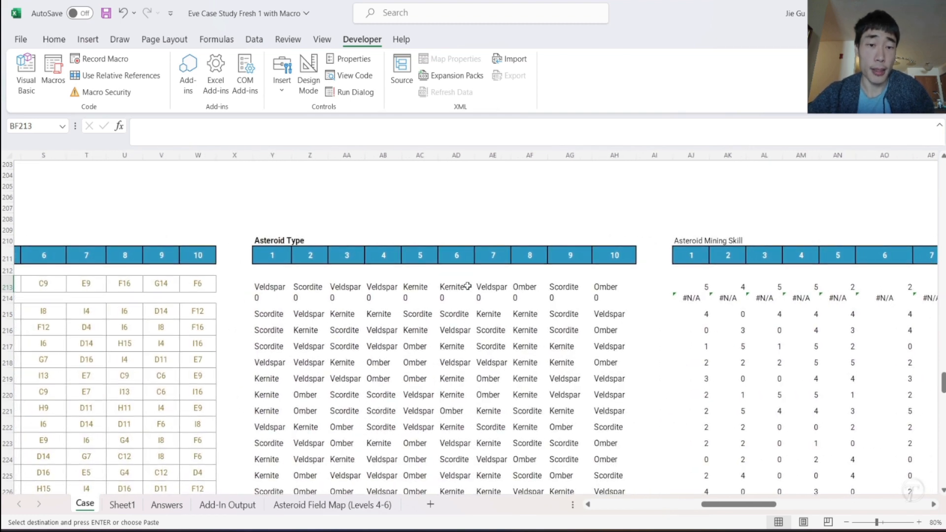
left_click(121, 505)
key("ctrl+v")
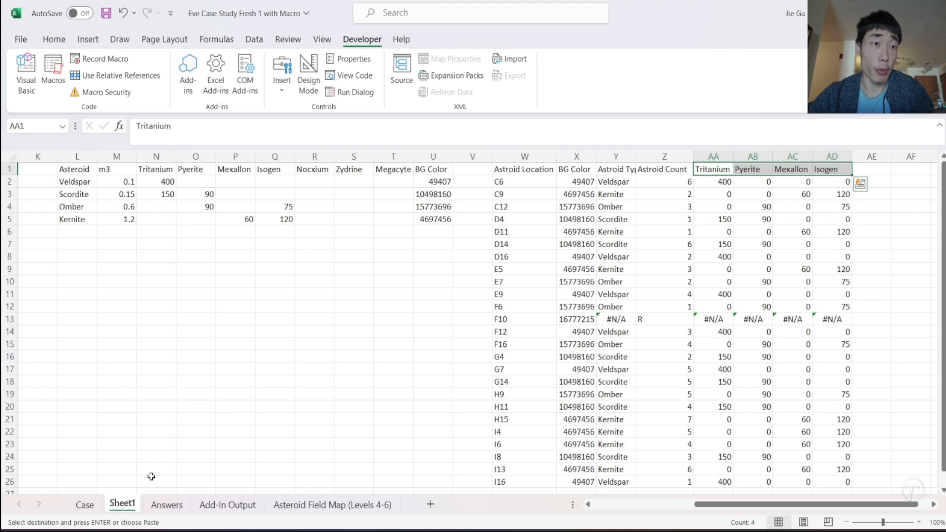
left_click(87, 513)
scroll(705, 420, "right", 8)
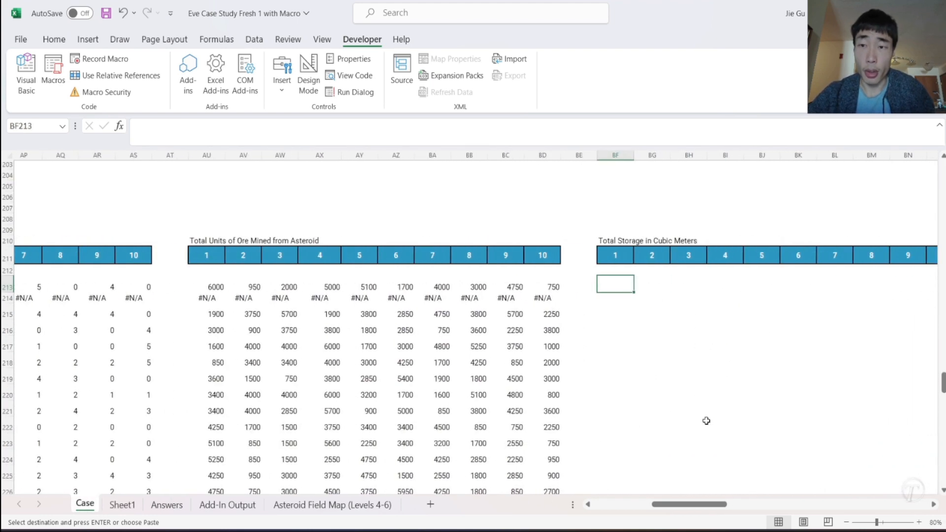
type("=")
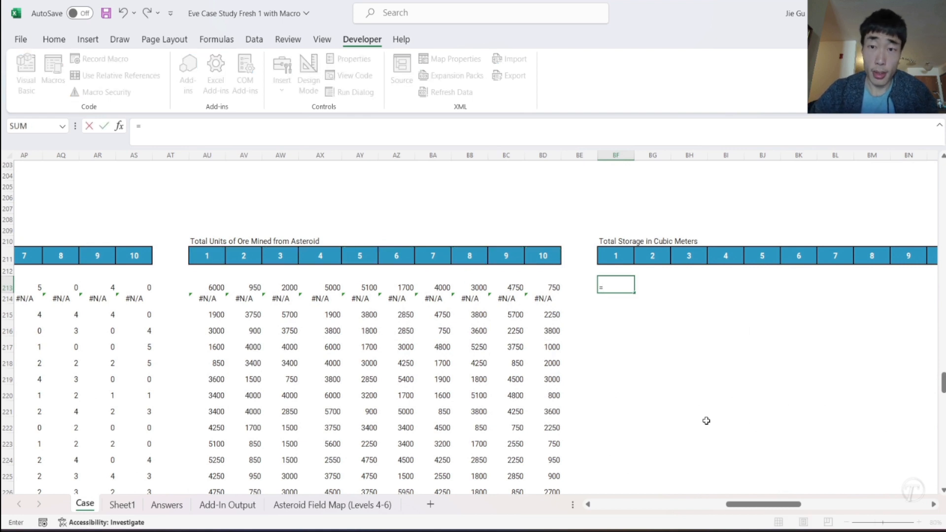
left_click(215, 287)
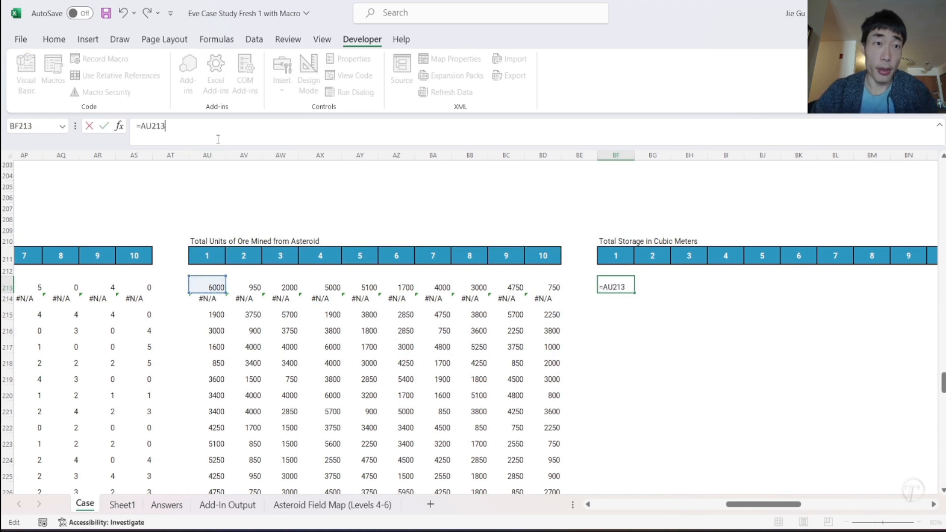
type("/")
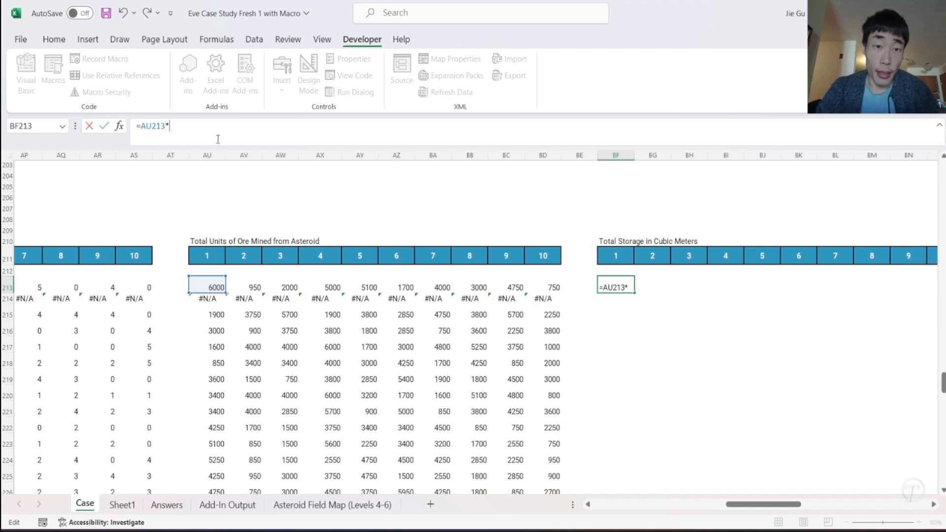
type("XLOOKUP(")
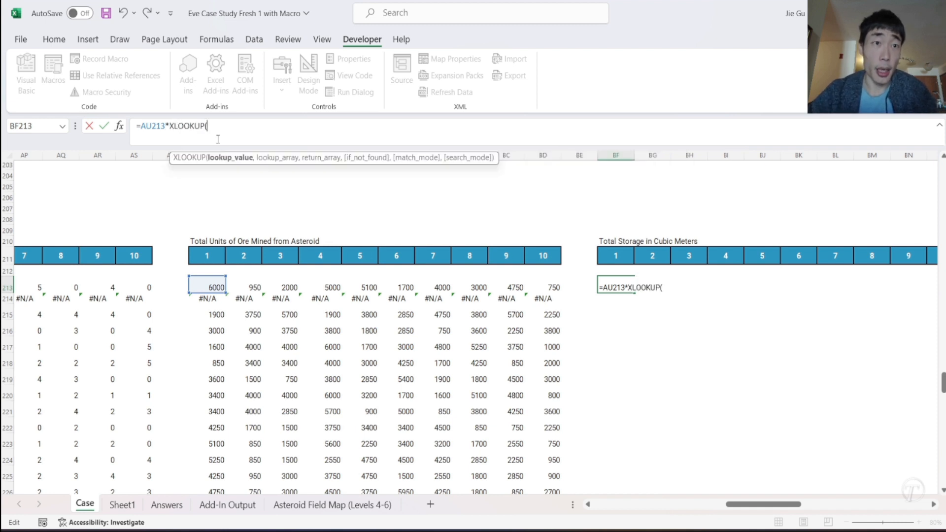
- Add an XLOOKUP as the multiplier in the BF213 formula, with the first asteroid type, Y213, as lookup value
scroll(232, 268, "left", 2)
scroll(231, 268, "left", 8)
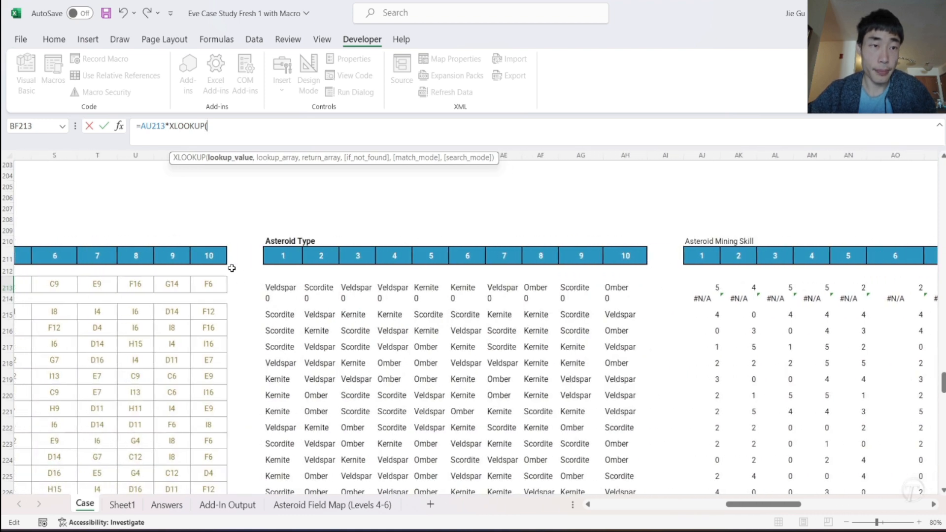
left_click(271, 287)
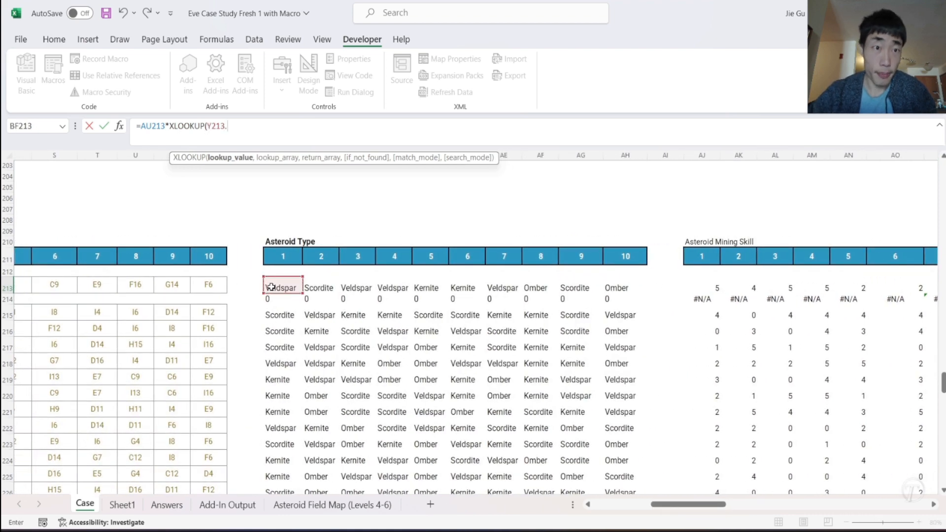
type(",")
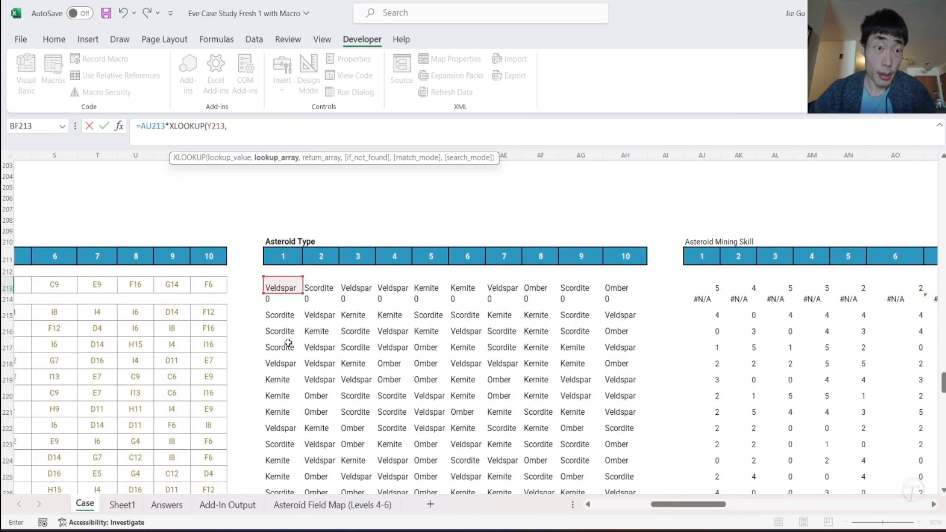
- Use Sheet1 column L as the lookup array and column M as the return array, and close the XLOOKUP
left_click(126, 510)
left_click(81, 156)
type(",")
left_click(117, 157)
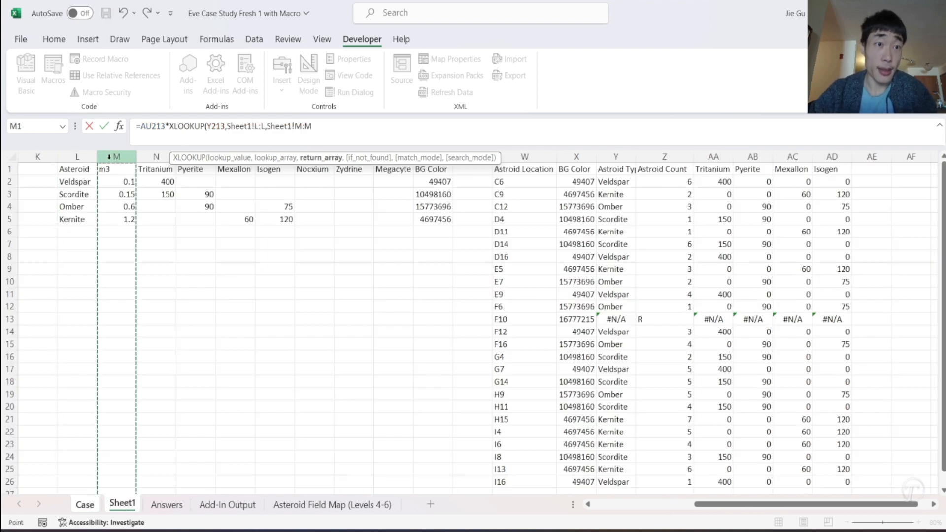
left_click(352, 129)
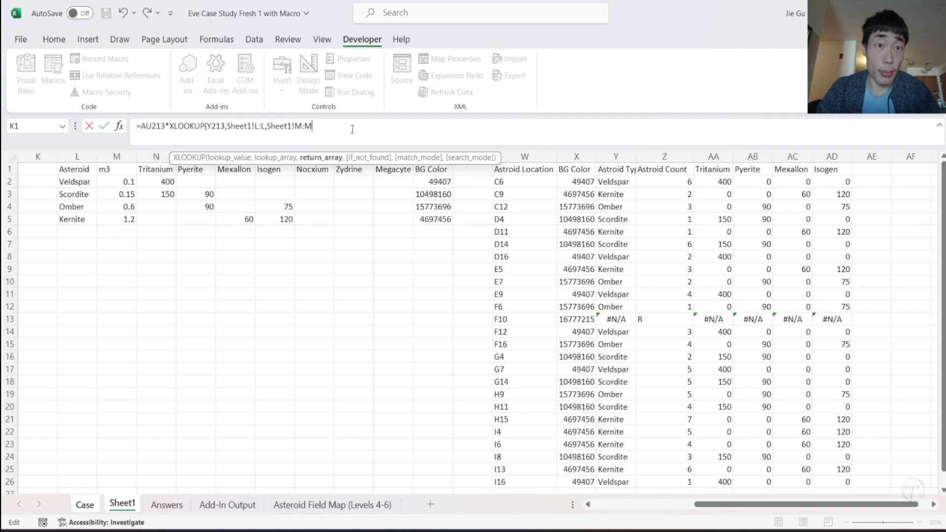
type(")")
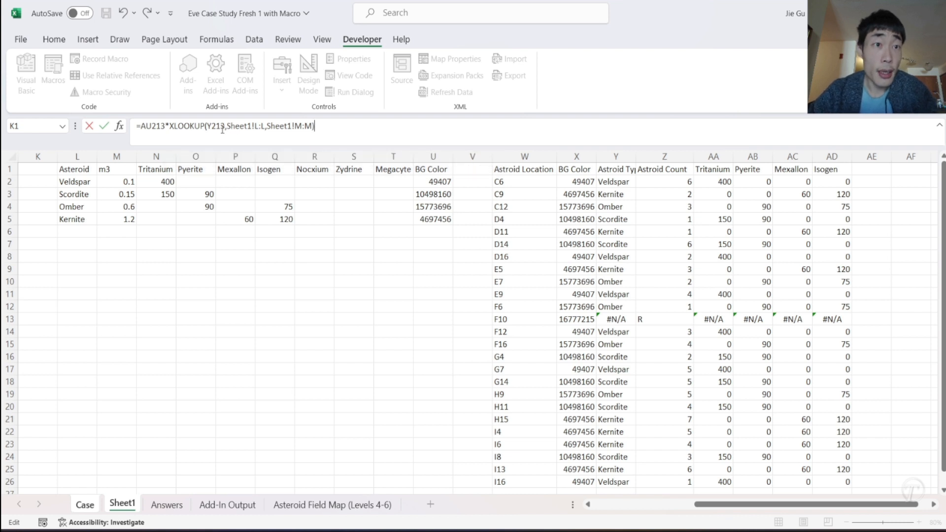
- Make the Sheet1 column L and M references absolute in the XLOOKUP of the BF213 formula and enter it
left_click(256, 127)
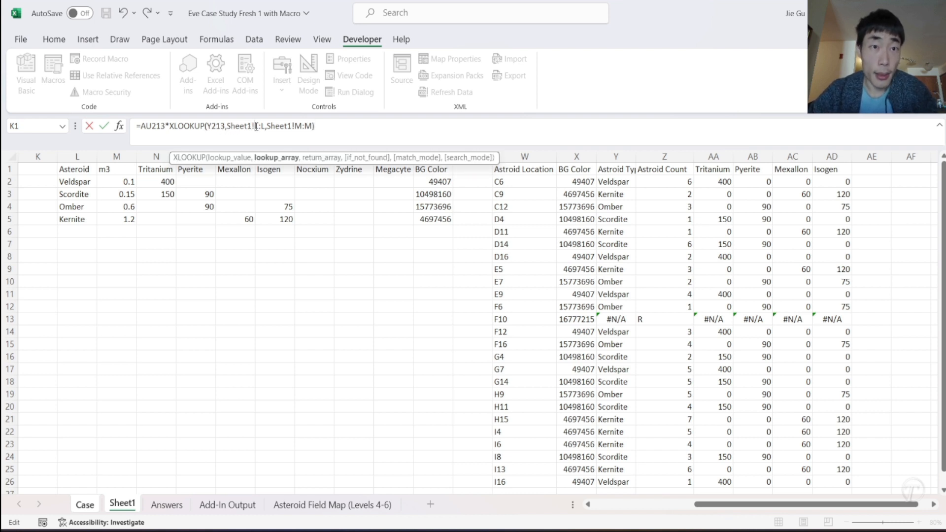
type("$L:")
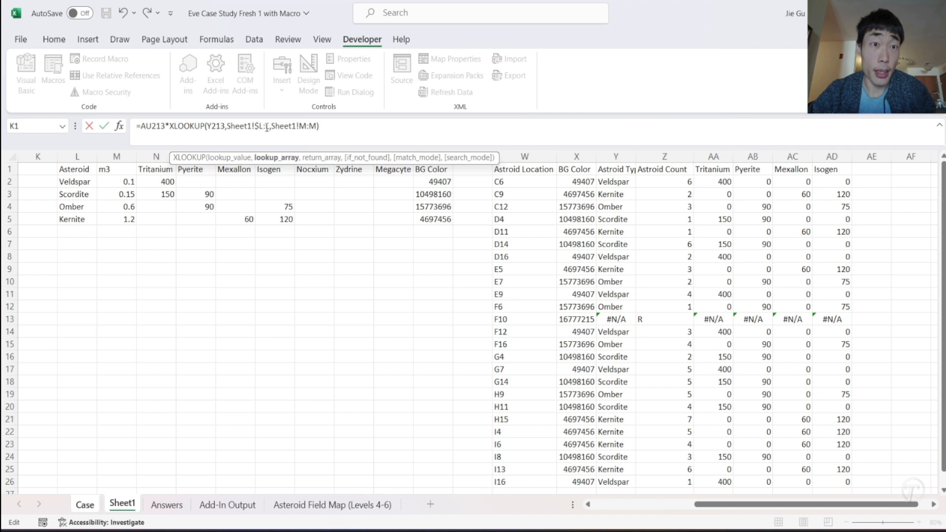
type("$")
left_click(306, 127)
type("$")
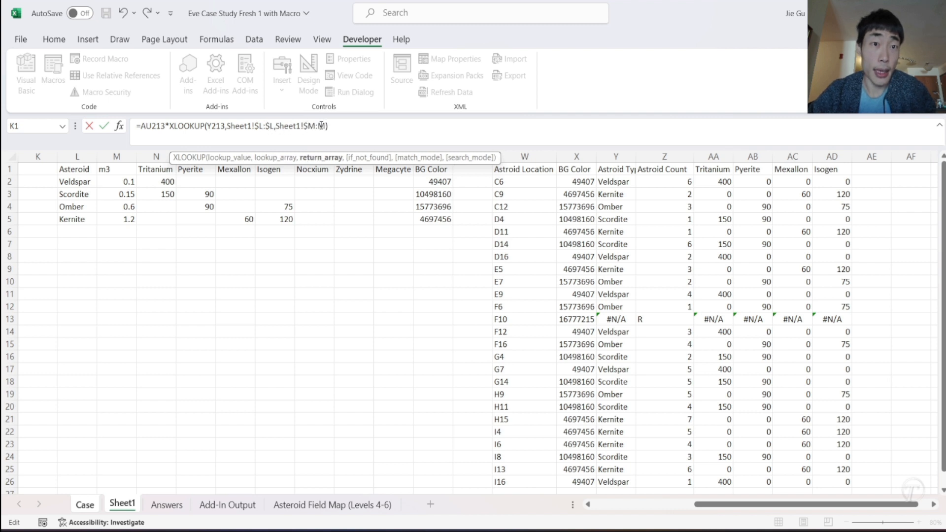
type("$")
key("Return")
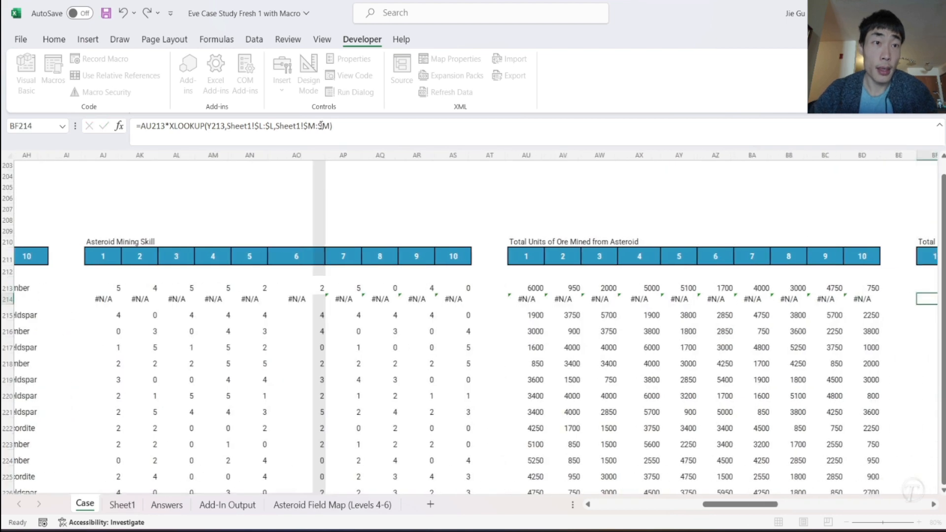
- Fill the BF213 storage formula across to column BO and down through row 234
scroll(836, 314, "right", 5)
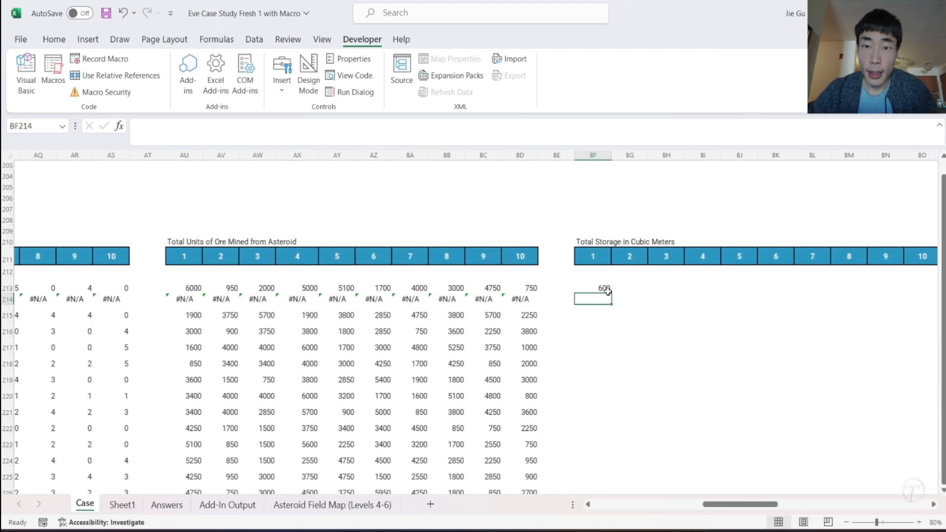
left_click(605, 289)
left_click_drag(611, 296, 734, 430)
scroll(678, 353, "up", 5)
scroll(678, 353, "up", 1)
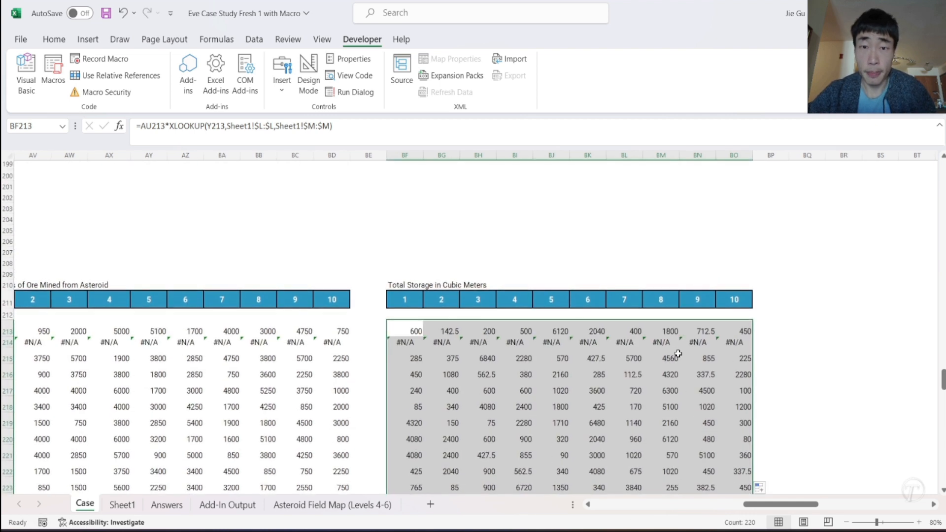
- Enter the label "Barge Contain" in BQ210, next to the Total Storage in Cubic Meters table
left_click(774, 284)
left_click(796, 286)
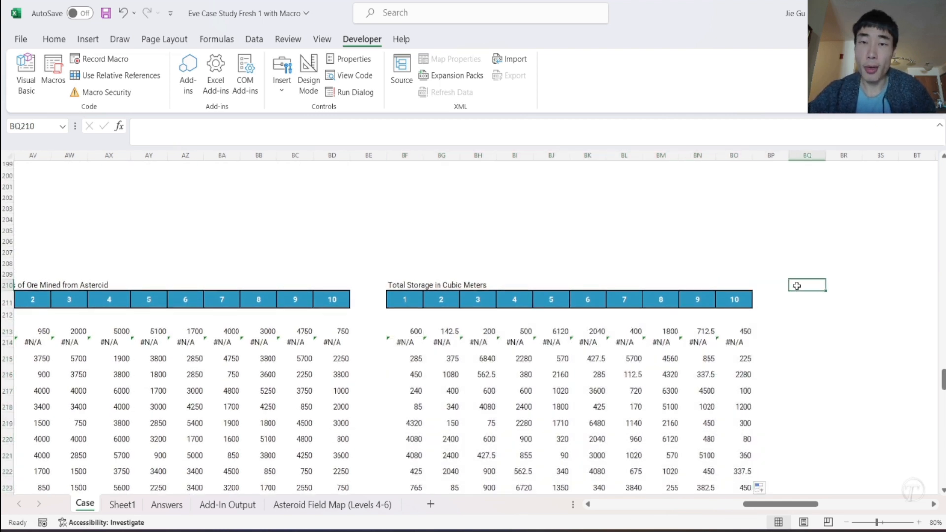
type("Bar")
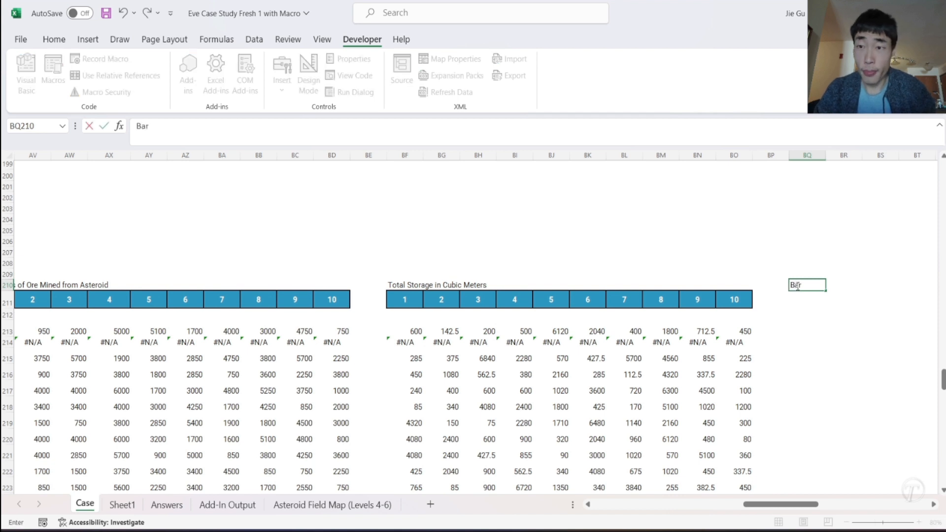
type("ge Contain")
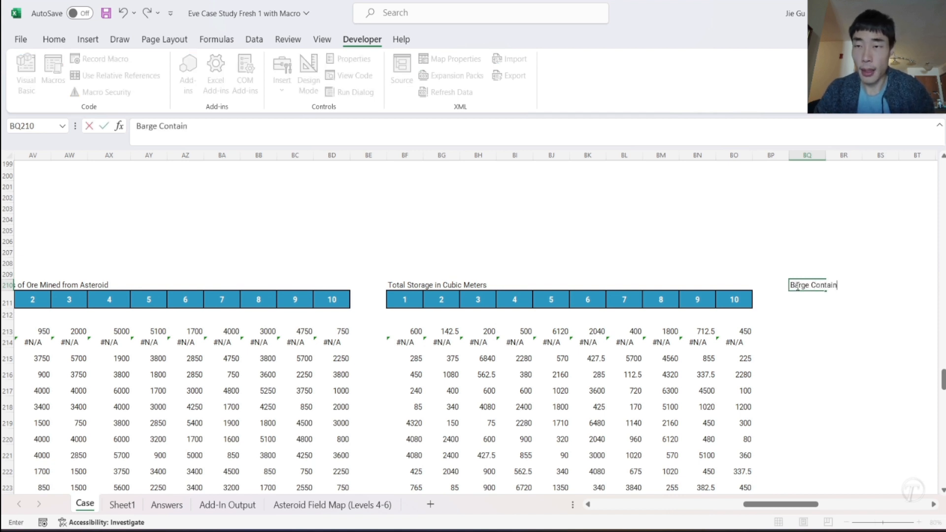
key("Tab")
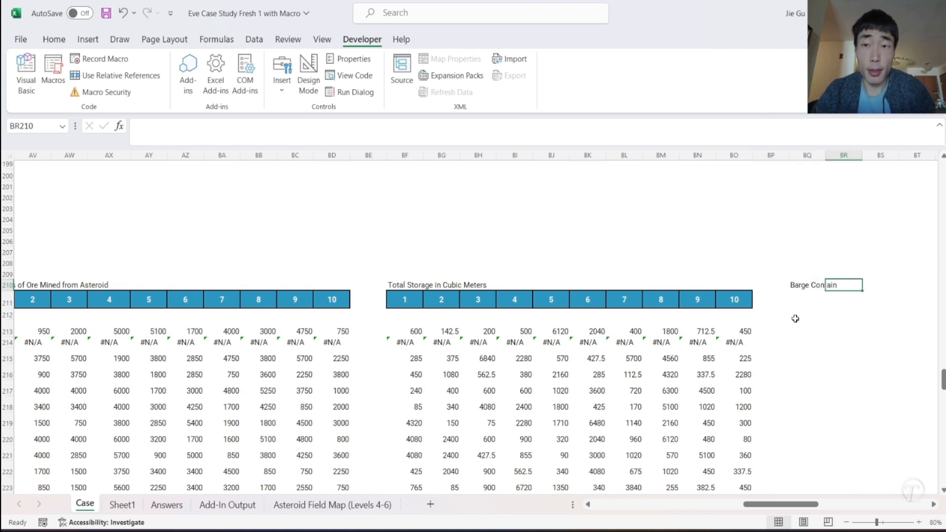
- Check the barge capacity in the Level 5 instructions and enter 27500 in BR210 beside the barge label
scroll(795, 318, "left", 10)
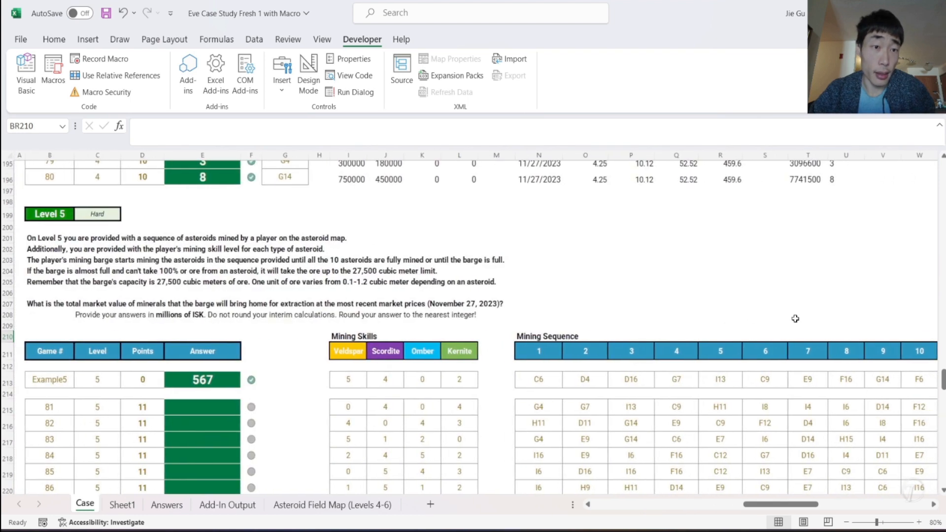
scroll(676, 322, "right", 9)
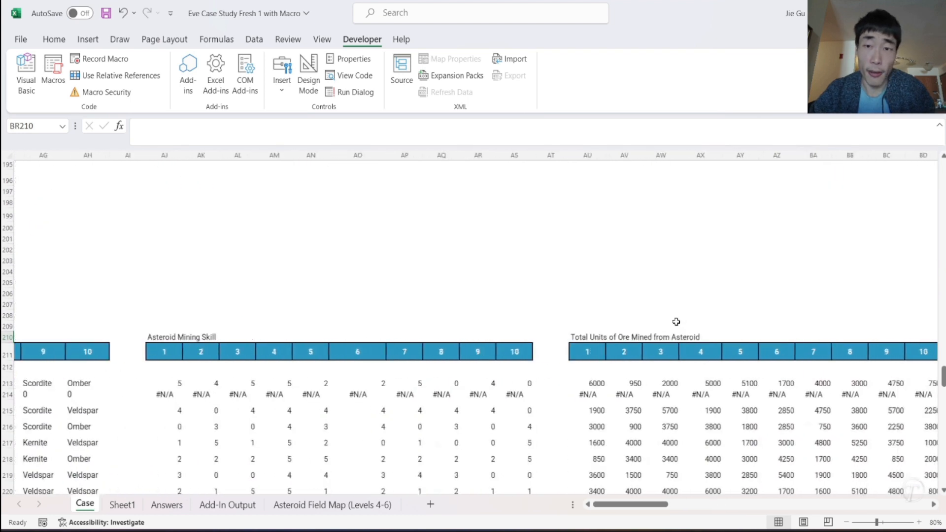
scroll(676, 322, "right", 4)
type("2")
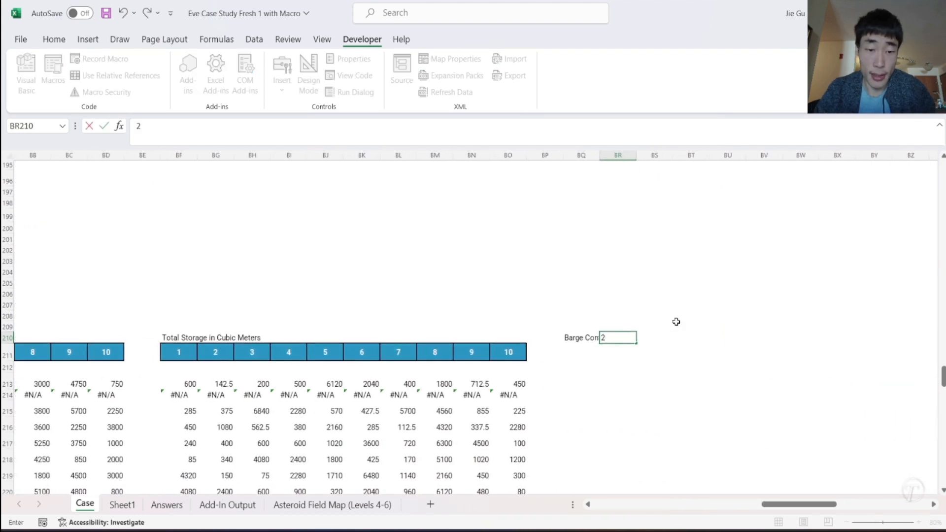
type("7500")
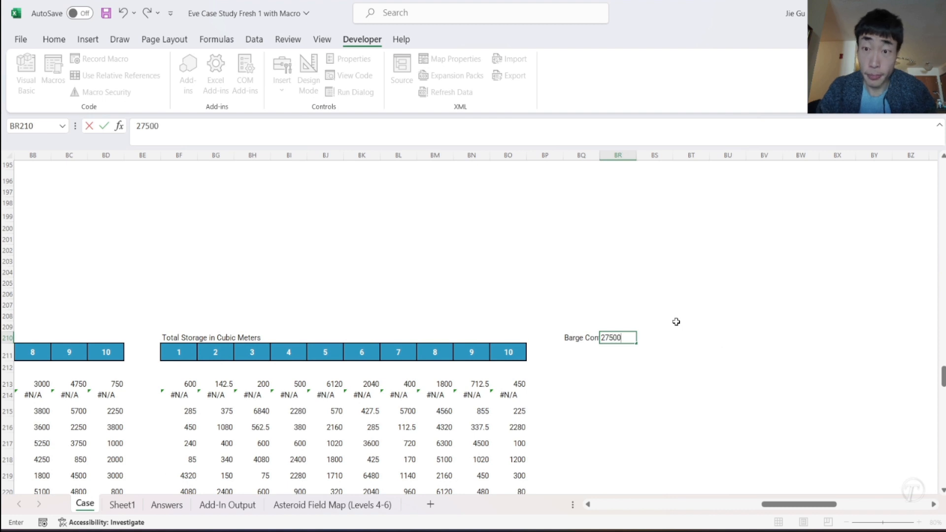
left_click(633, 427)
left_click(571, 339)
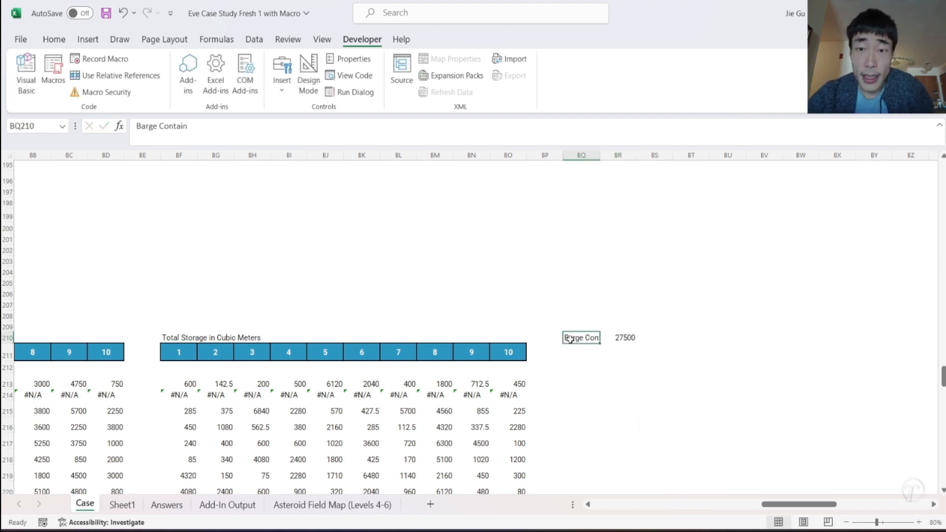
- Copy the 1 to 10 header row from BF211:BO211 to BQ211:BZ211
scroll(572, 350, "down", 1)
left_click_drag(182, 308, 503, 314)
key("ctrl+c")
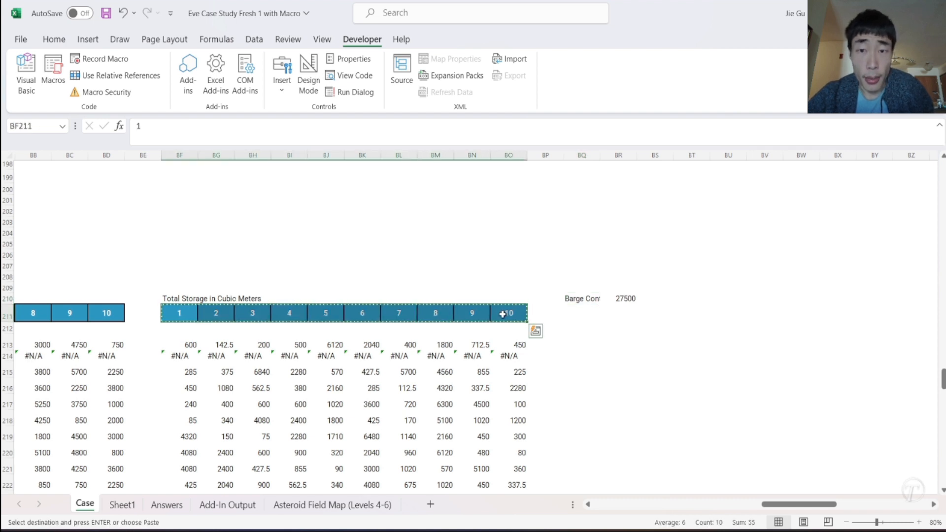
left_click(576, 317)
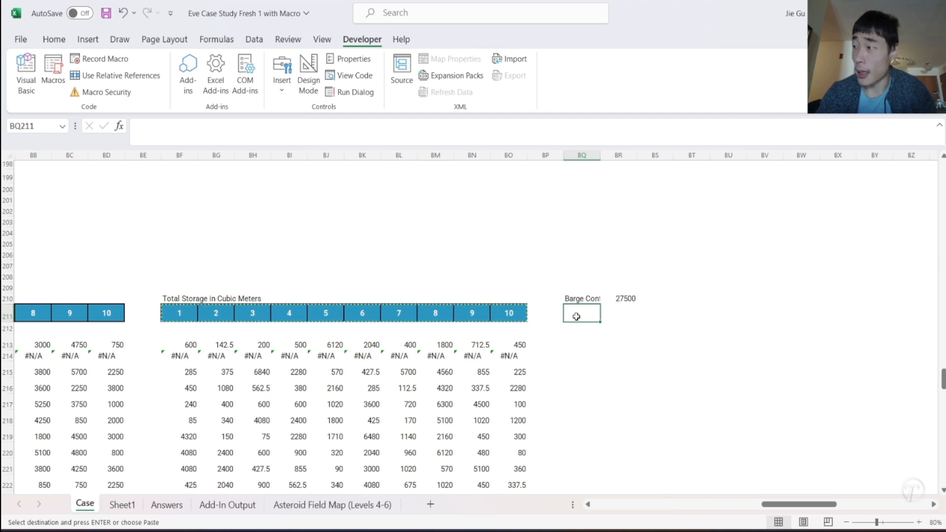
key("ctrl+v")
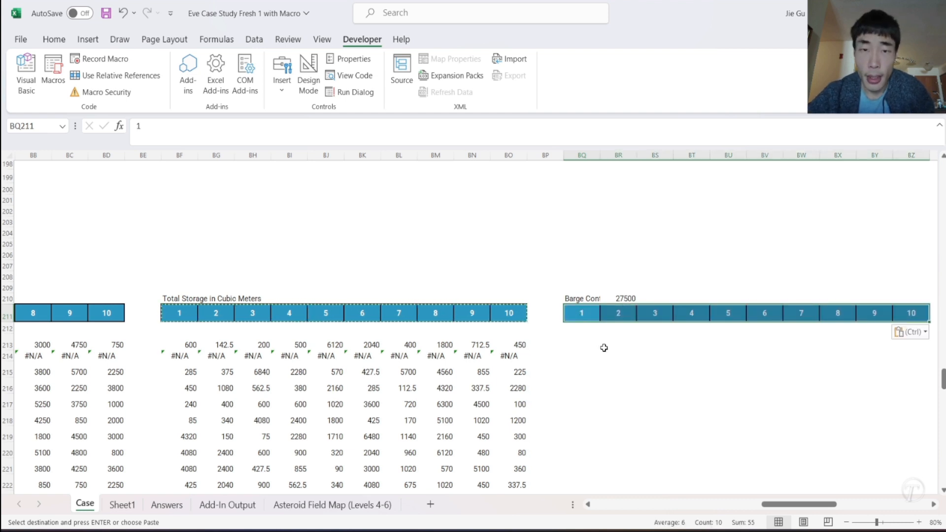
- Enter the running-total formula =SUM($BF213:BF213) in BQ213, with the starting column locked
left_click(571, 343)
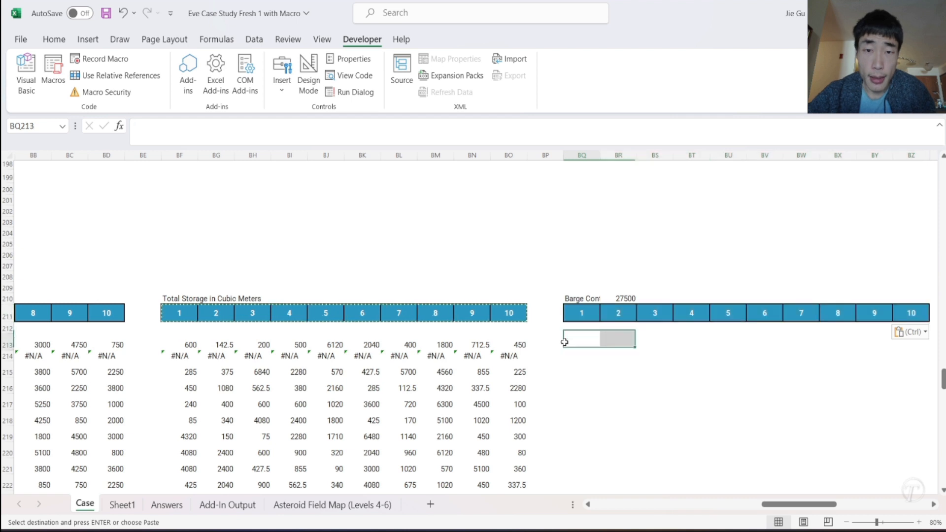
left_click(190, 345)
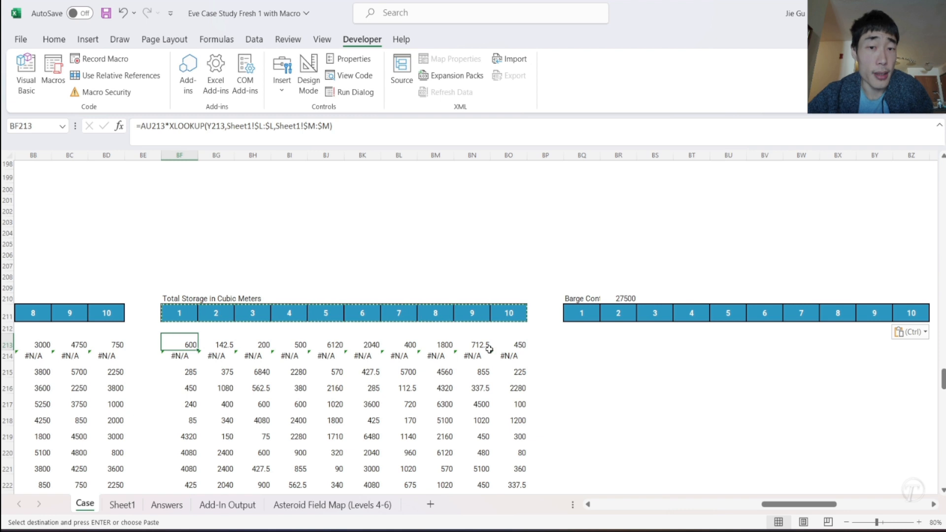
left_click(569, 344)
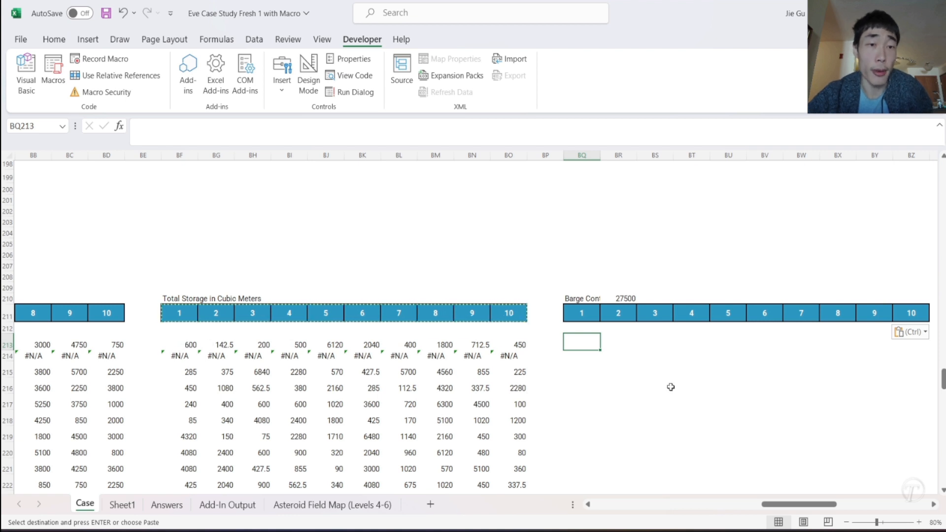
type("=SUM(")
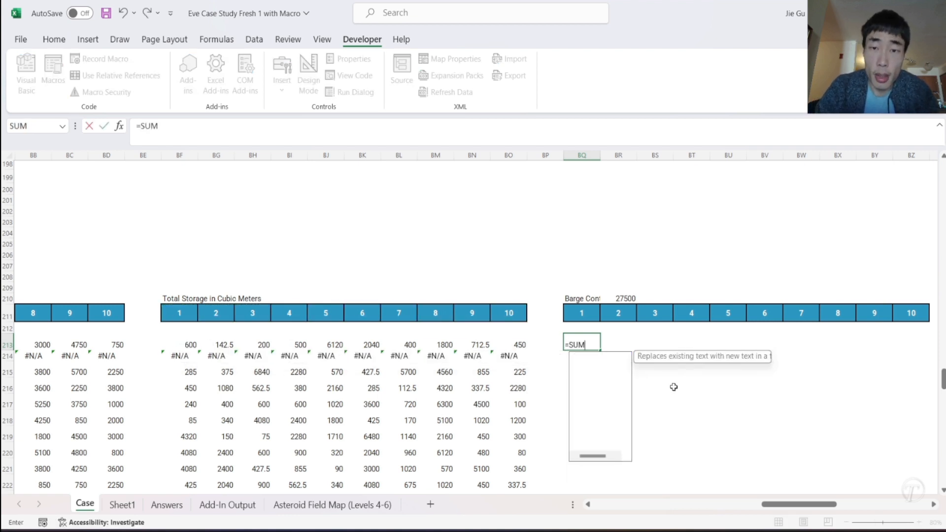
left_click(186, 347)
type(":")
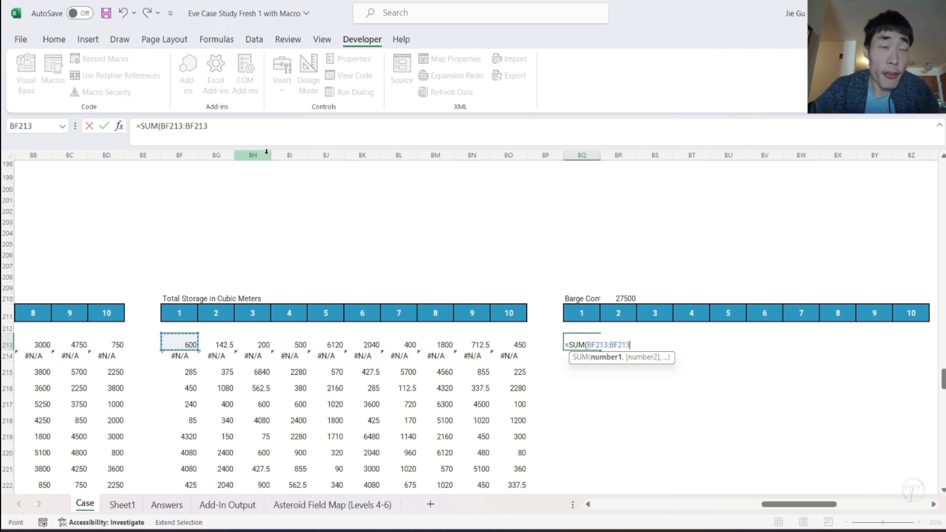
left_click(221, 130)
type(")")
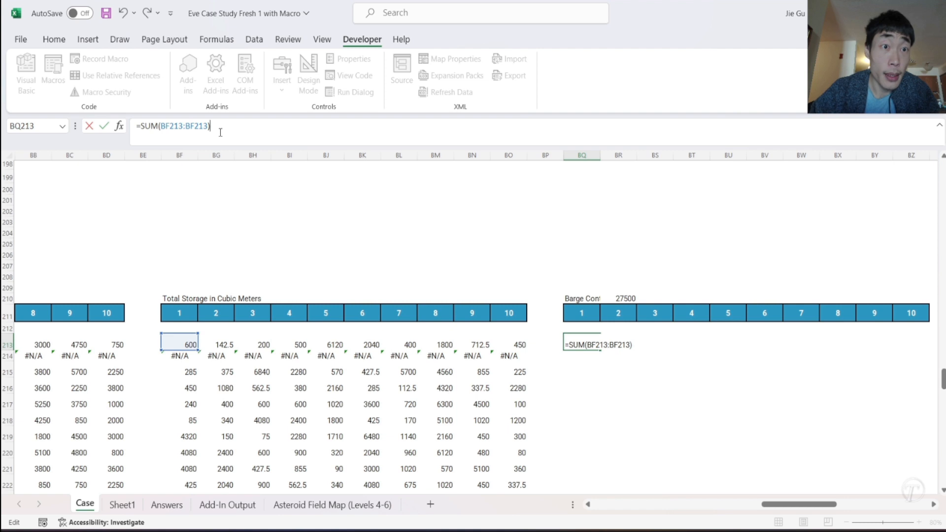
left_click(162, 126)
type("$")
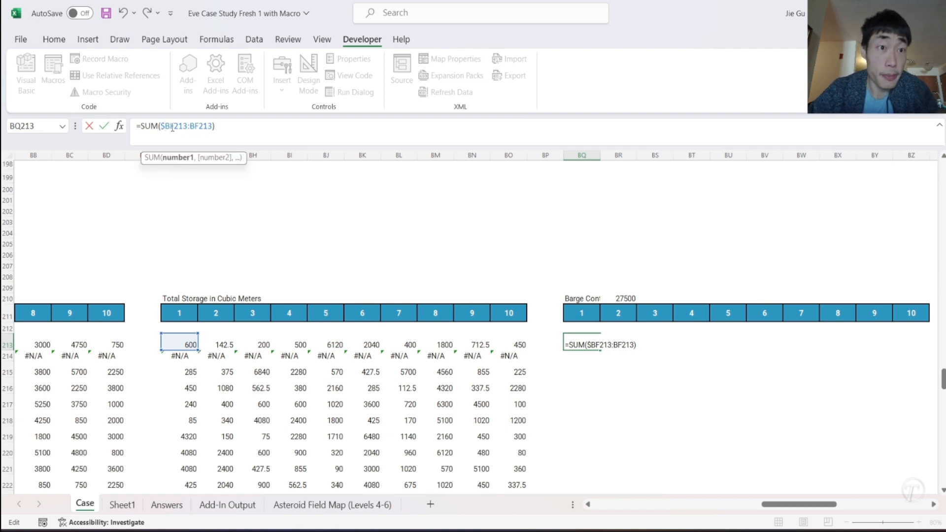
key("Return")
- Fill the BQ213 running total across to BZ213 and down through row 234
left_click(583, 345)
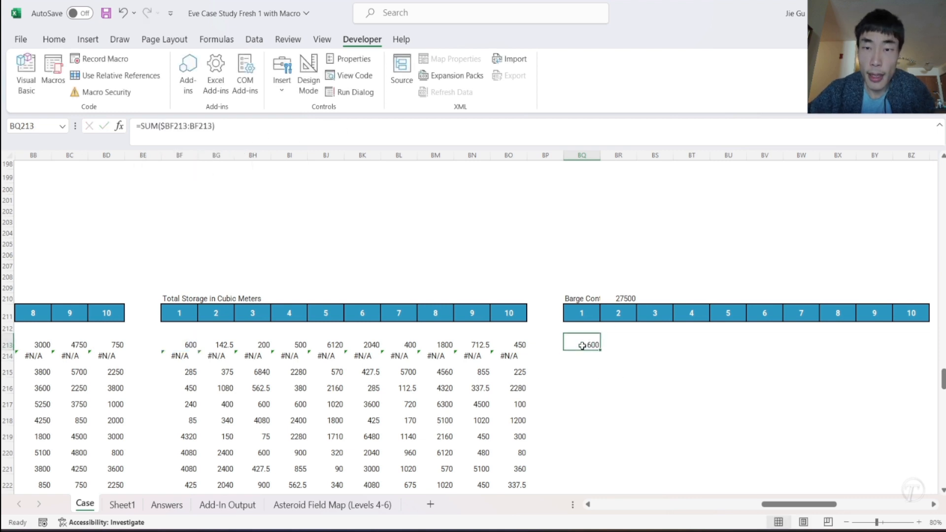
left_click_drag(601, 352, 883, 341)
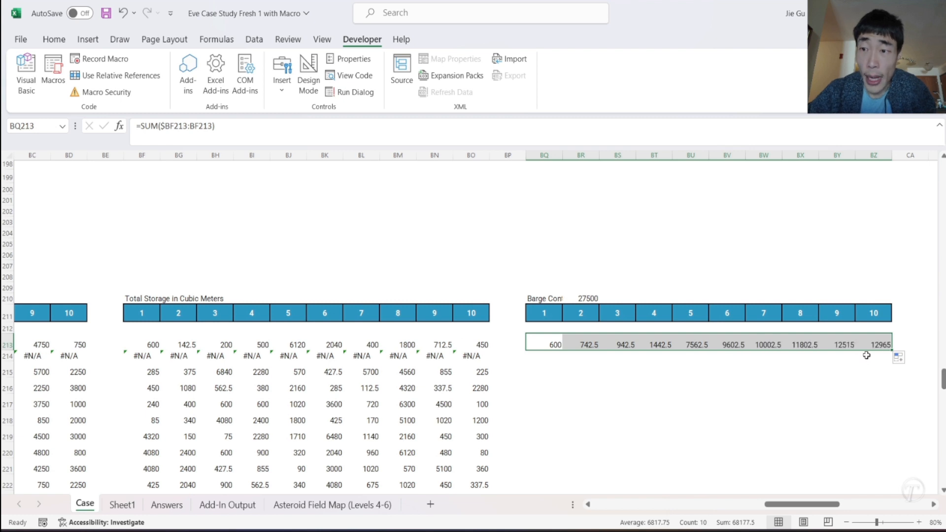
left_click_drag(893, 351, 866, 225)
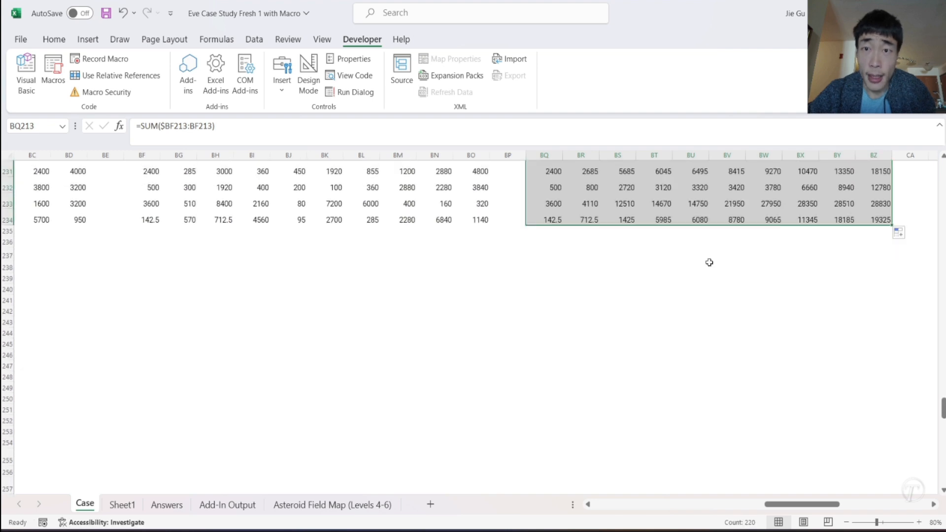
scroll(709, 261, "up", 6)
scroll(710, 261, "up", 1)
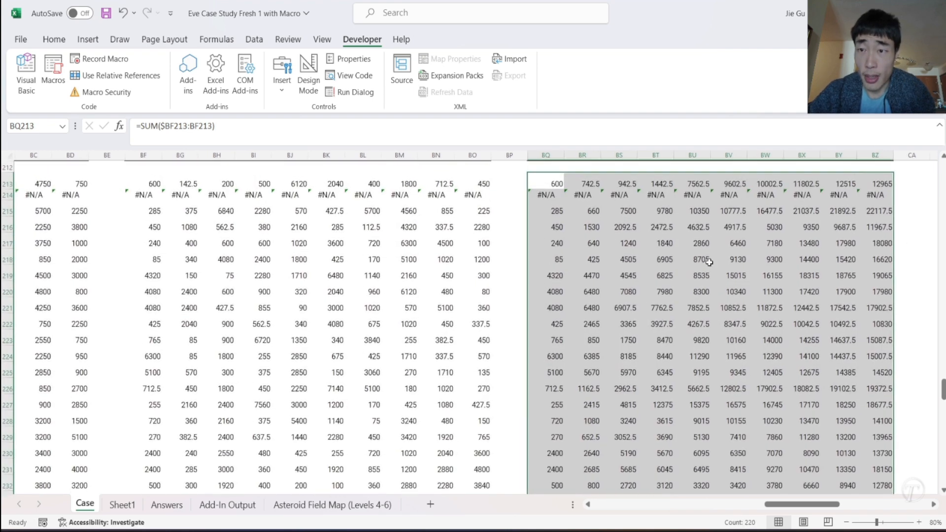
- Examine the running totals in the barge table, including BV233:BZ233, against the 27,500 cubic meter limit
left_click(844, 258)
scroll(804, 270, "down", 2)
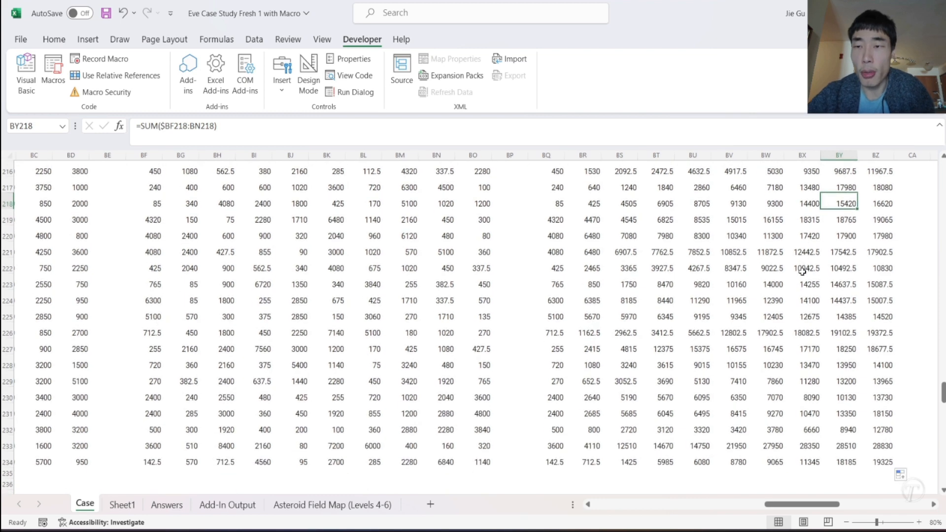
left_click(735, 446)
left_click_drag(737, 446, 880, 446)
scroll(802, 429, "up", 1)
scroll(802, 429, "down", 1)
scroll(802, 429, "up", 1)
scroll(758, 343, "up", 3)
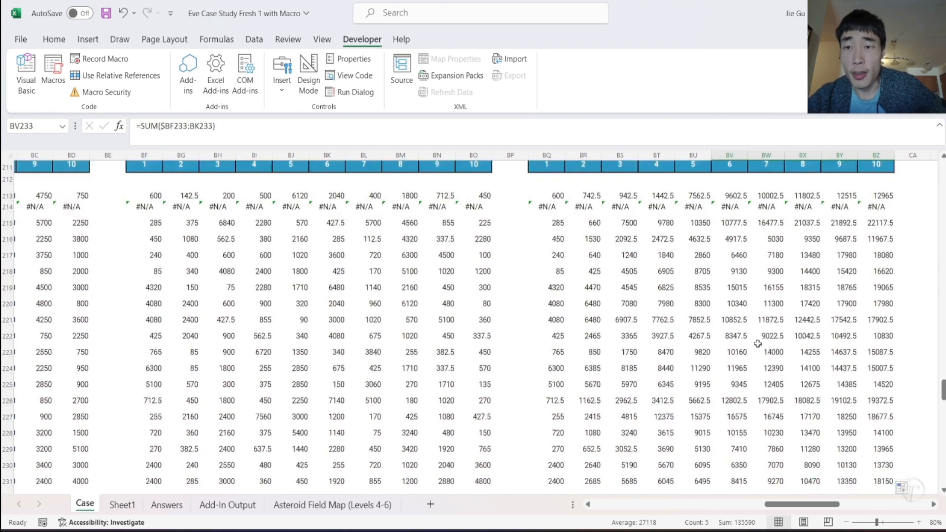
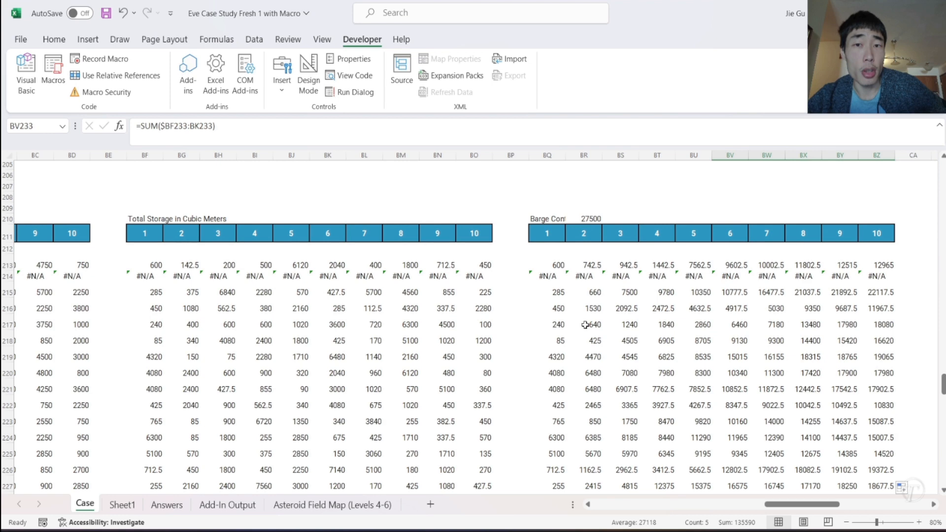
- Enter the heading Final Units Mined in CB210 for a new helper table beside the barge constraint table
scroll(786, 236, "right", 3)
left_click(792, 217)
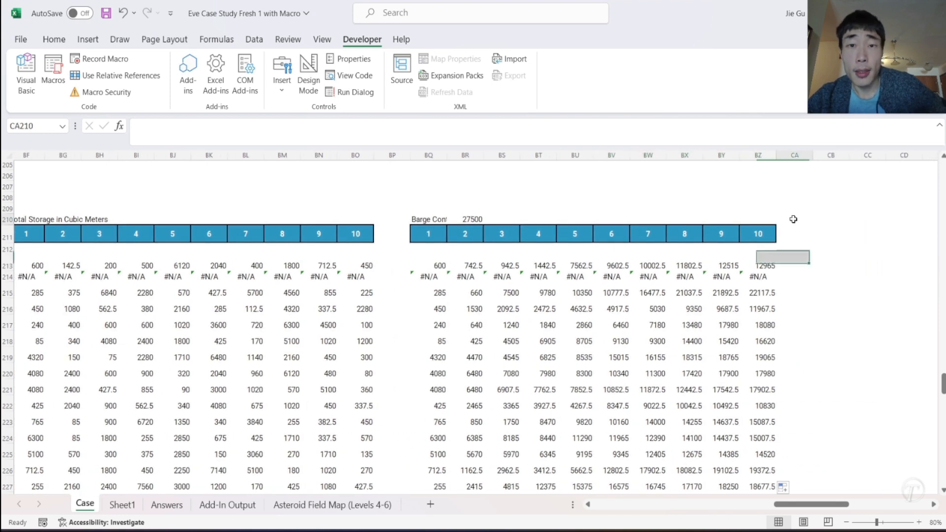
left_click(825, 217)
type("Final U")
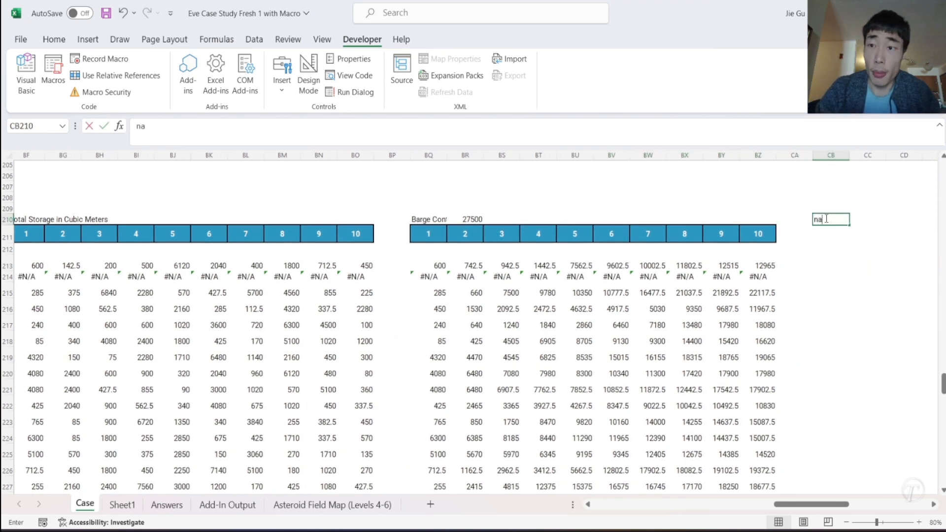
type("nit")
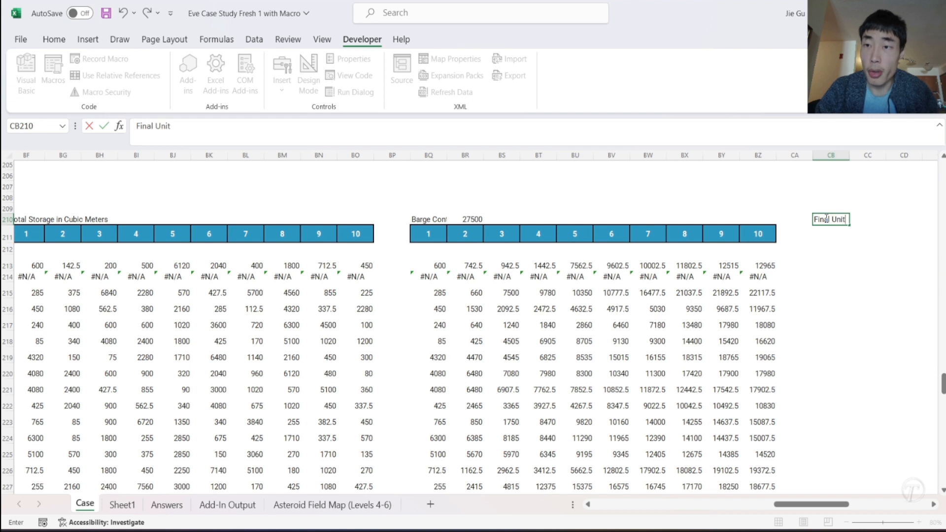
type("s Min")
key("BackSpace")
key("BackSpace")
type("Mined")
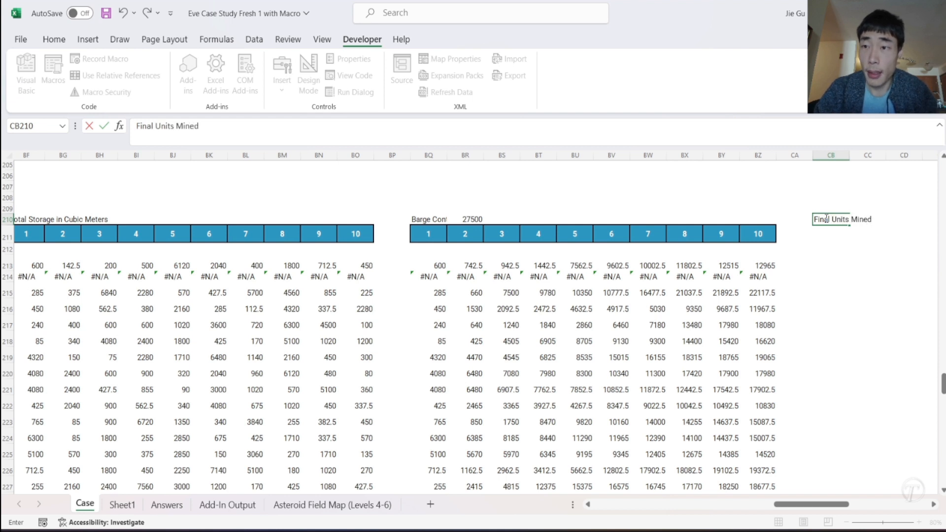
key("Return")
- Copy the 1 to 10 header row from BQ211:BZ211 to CB211:CK211
mouse_move(428, 234)
left_mouse_down()
mouse_move(752, 244)
mouse_move(752, 234)
mouse_move(434, 232)
left_mouse_up()
key("ctrl+c")
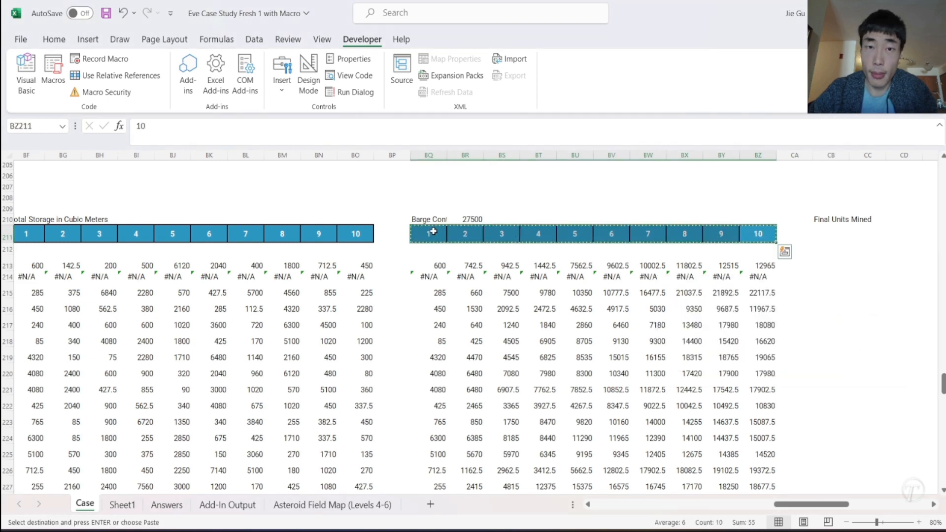
left_click(823, 234)
key("ctrl+v")
scroll(841, 280, "right", 3)
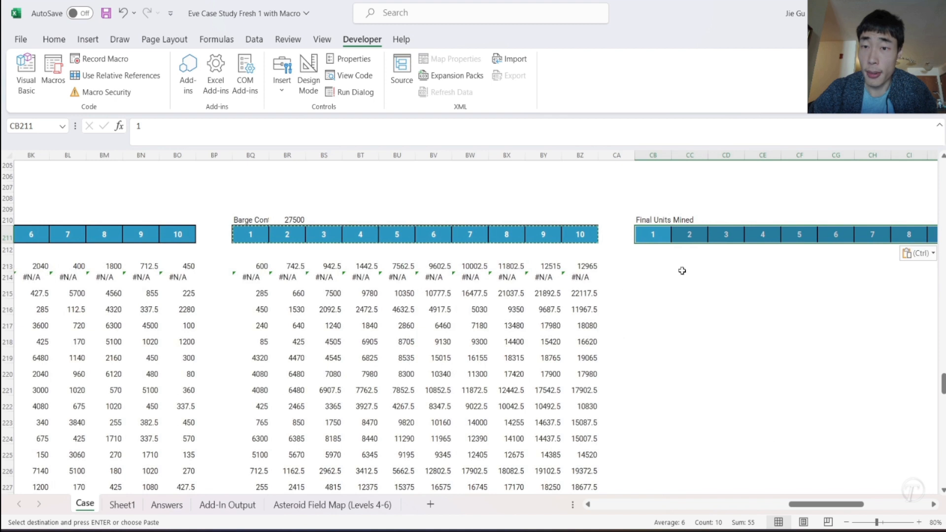
- Examine the running-total formula in BQ213 and the storage formula in BF213 as sources for the final units table
left_click(643, 264)
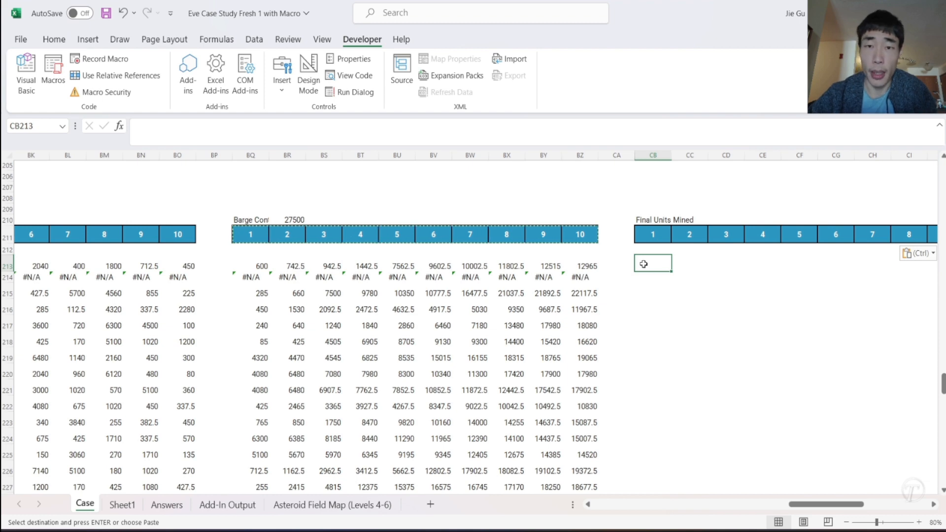
left_click(255, 266)
scroll(254, 267, "left", 3)
scroll(341, 272, "right", 2)
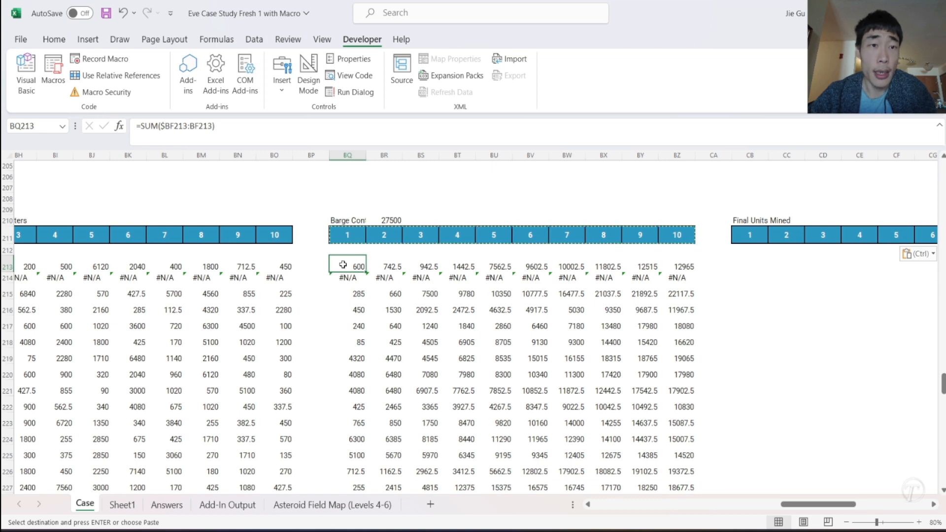
scroll(343, 264, "left", 4)
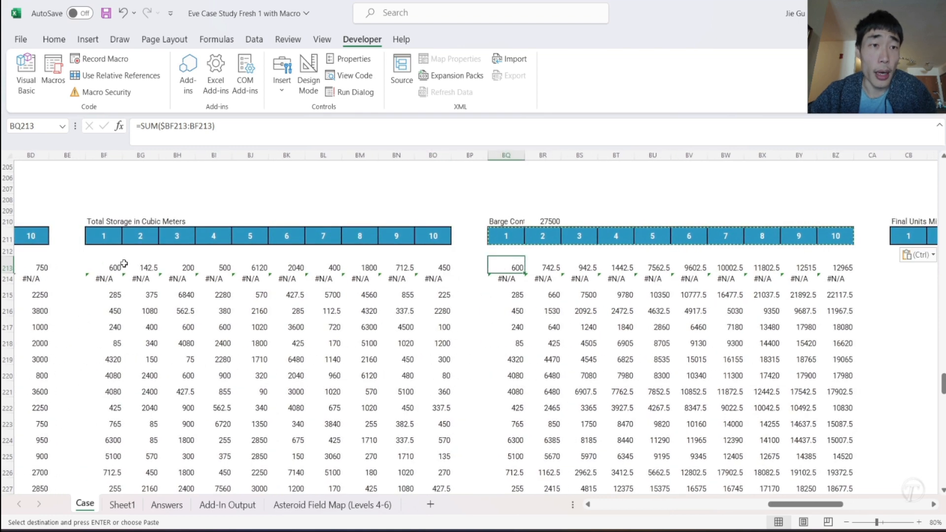
scroll(143, 264, "left", 8)
scroll(160, 264, "right", 4)
left_click(268, 264)
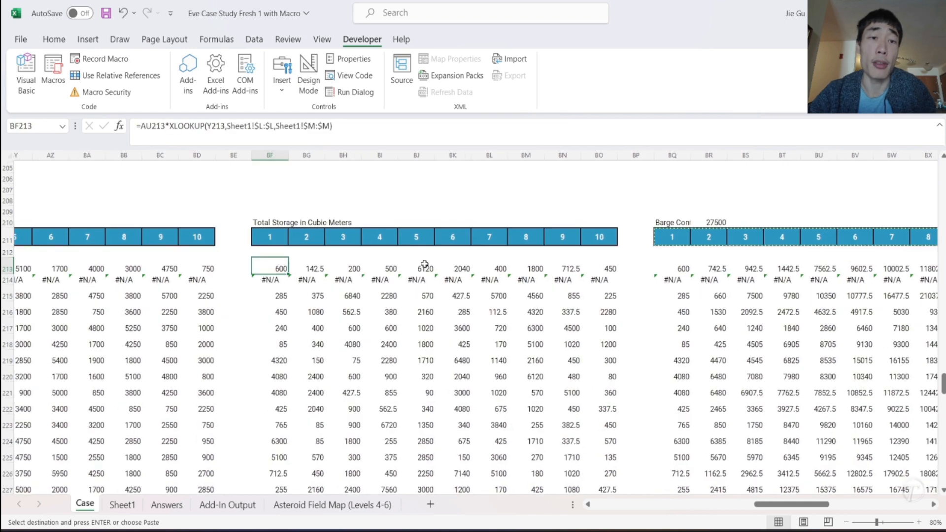
scroll(424, 264, "right", 3)
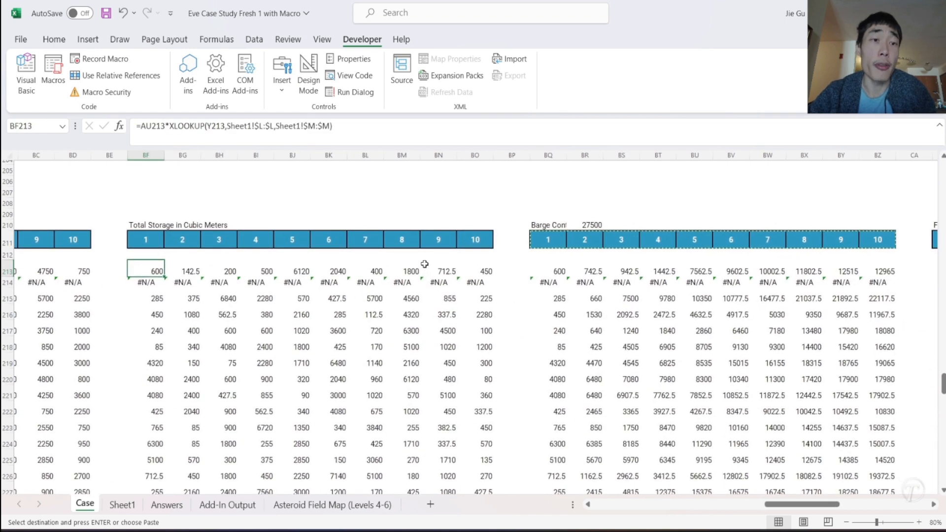
scroll(687, 288, "right", 6)
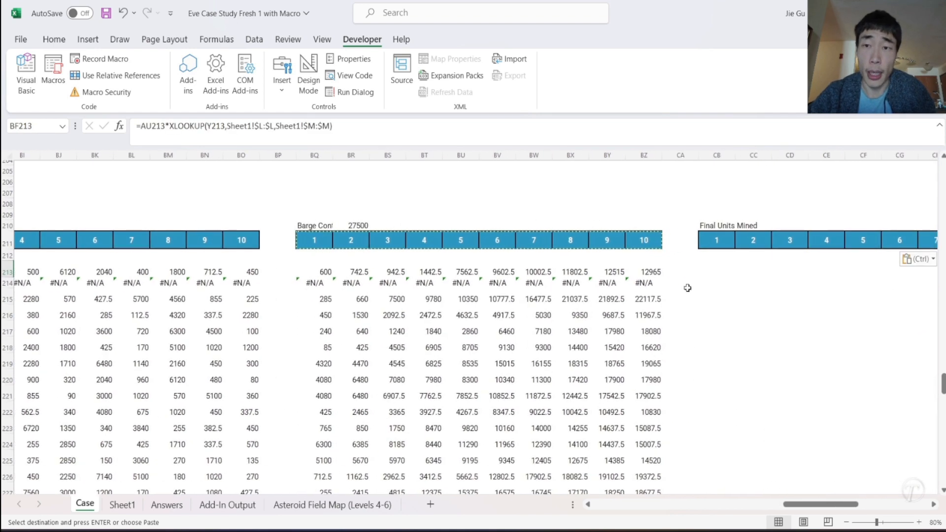
- Start an IF formula in CB213 that tests BQ213<=$BR$210, with the barge limit cell locked
left_click(712, 271)
type("IF(")
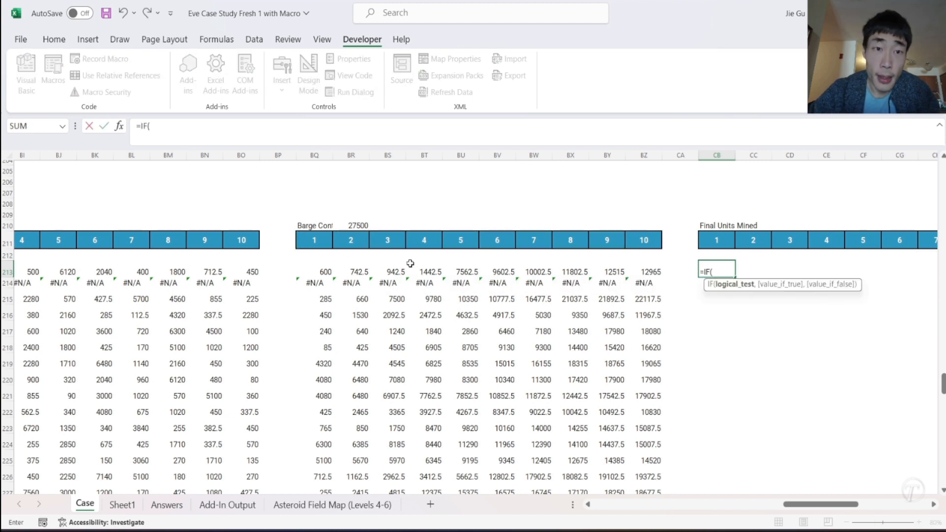
left_click(317, 273)
type("<")
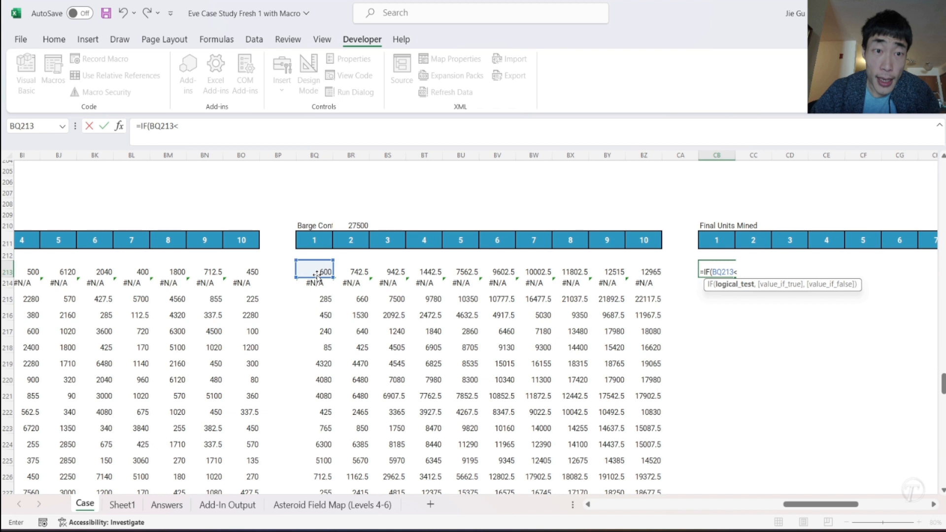
left_click(358, 224)
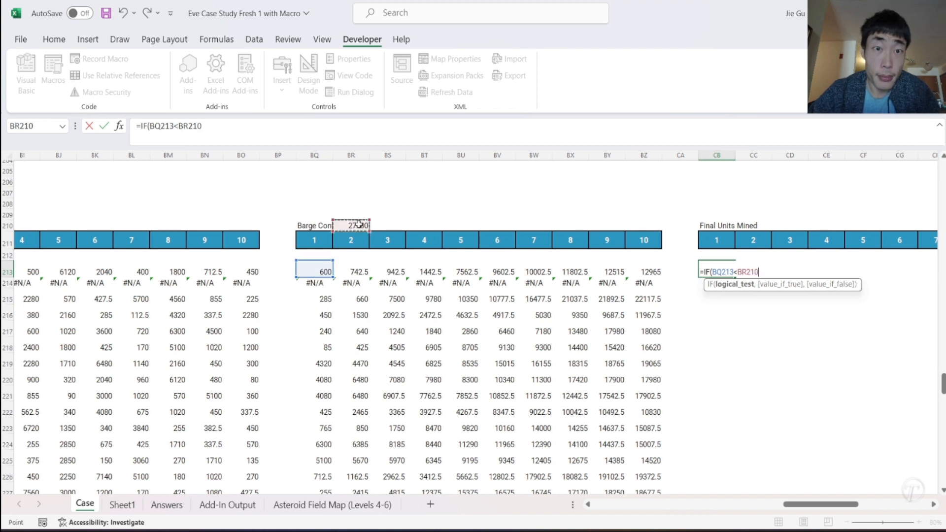
left_click(178, 126)
type("=$")
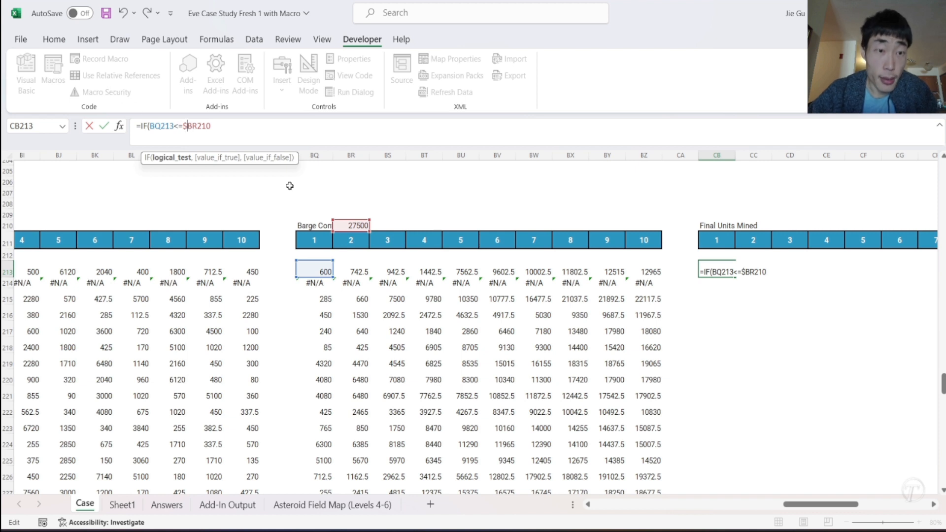
left_click(198, 127)
type("$")
left_click(243, 132)
type(",")
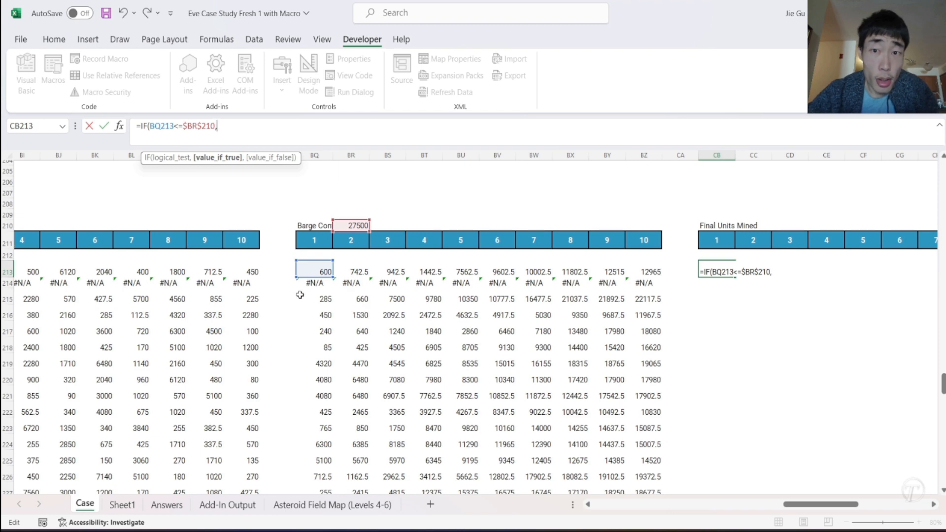
- Set BF213 from the Total Storage table as the IF formula's value when the test is true
scroll(335, 298, "left", 1)
scroll(335, 298, "left", 4)
left_click(72, 272)
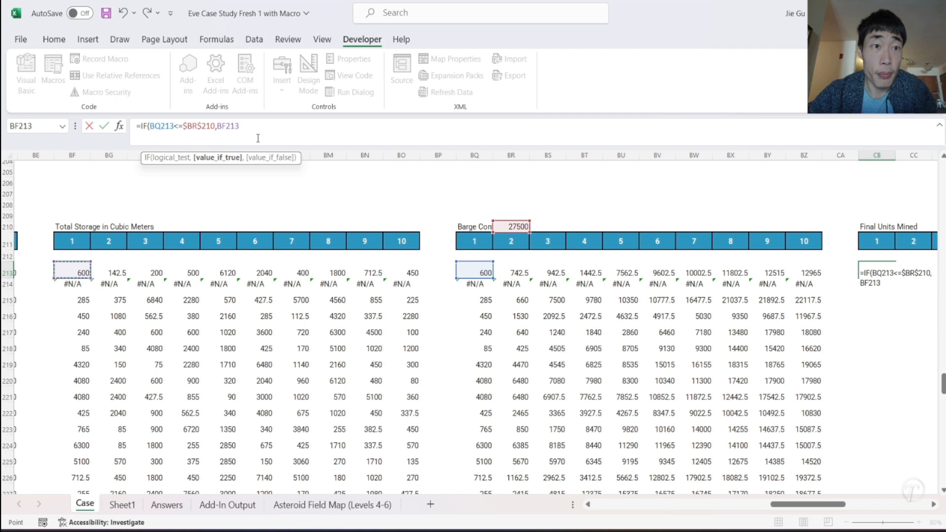
type(",")
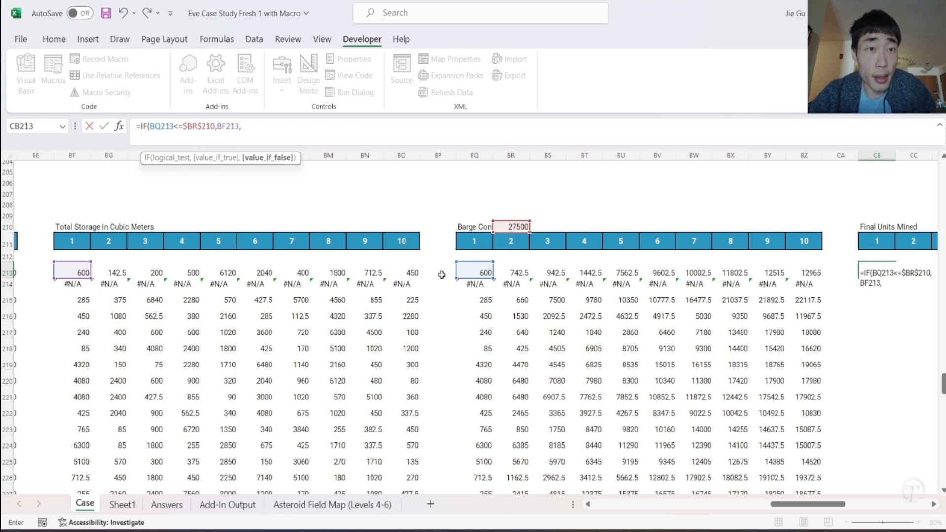
- Nest a second IF as the false value, testing BP213>=$BR$210 and returning 0 when true
type("IF(")
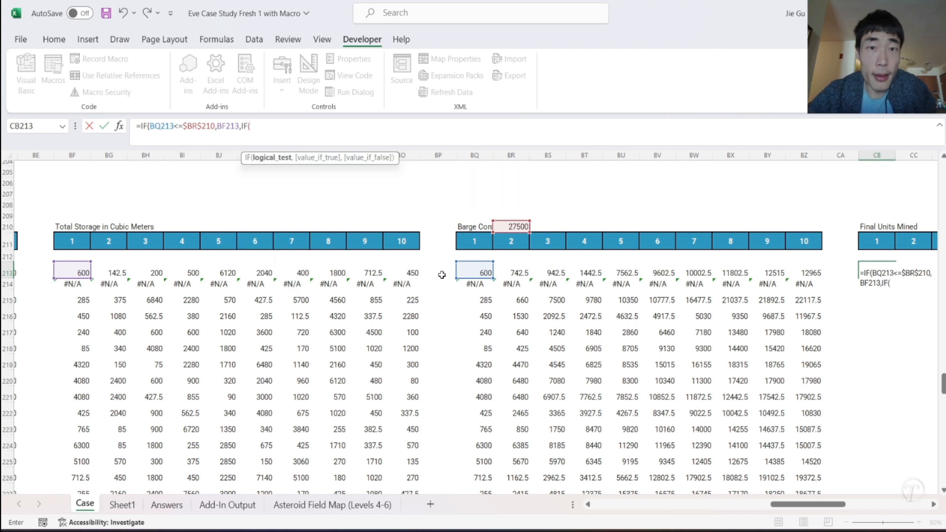
left_click(442, 275)
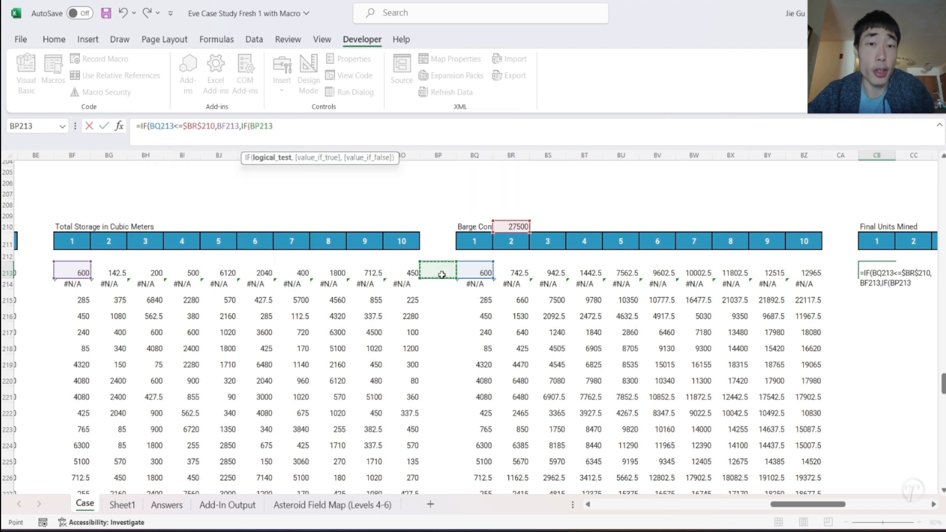
type(">=")
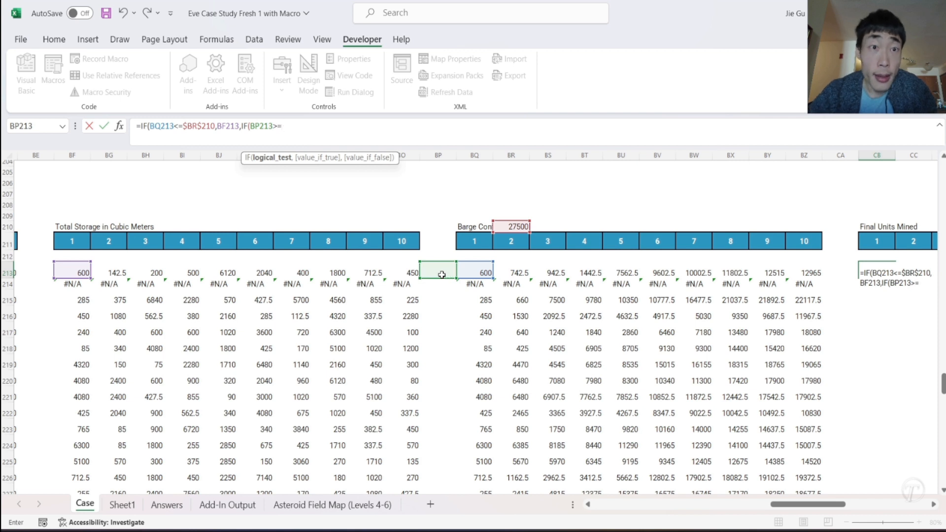
left_click(511, 227)
left_click(283, 126)
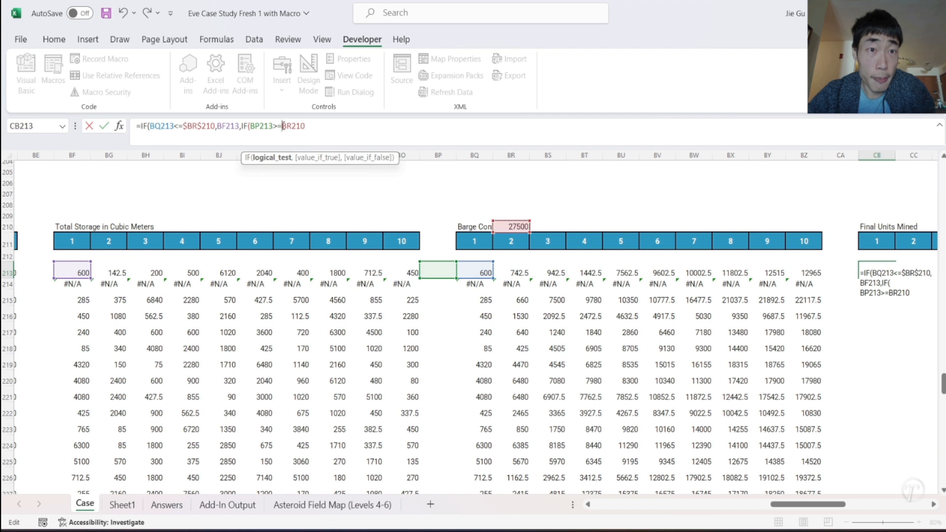
type("$BR$")
left_click(334, 127)
type(",")
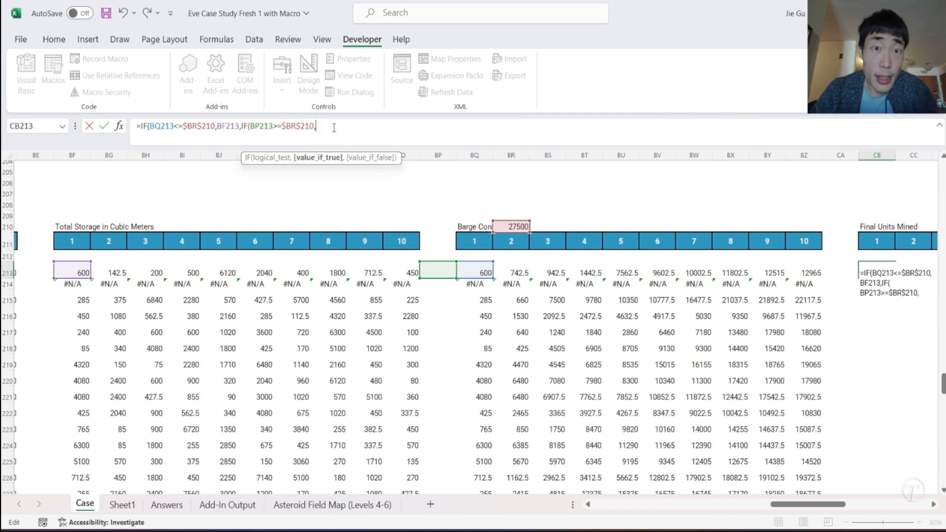
type("0")
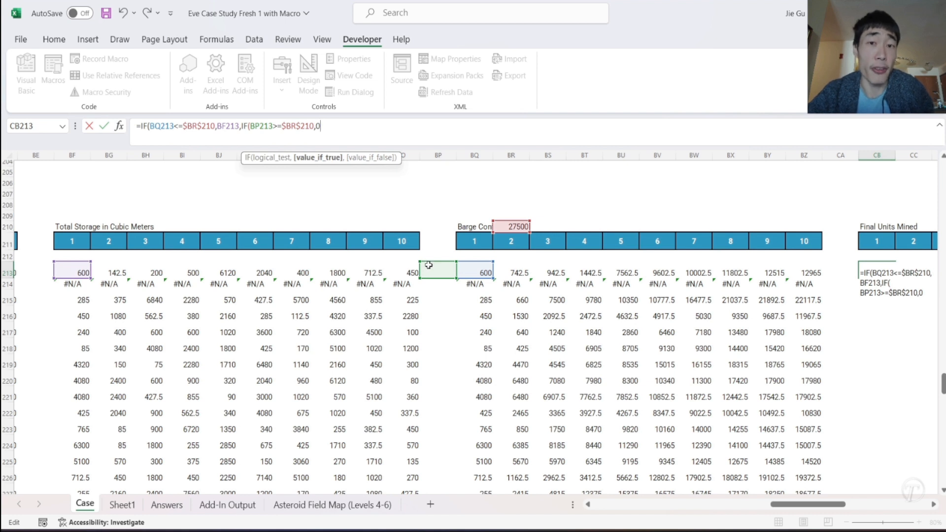
type(",")
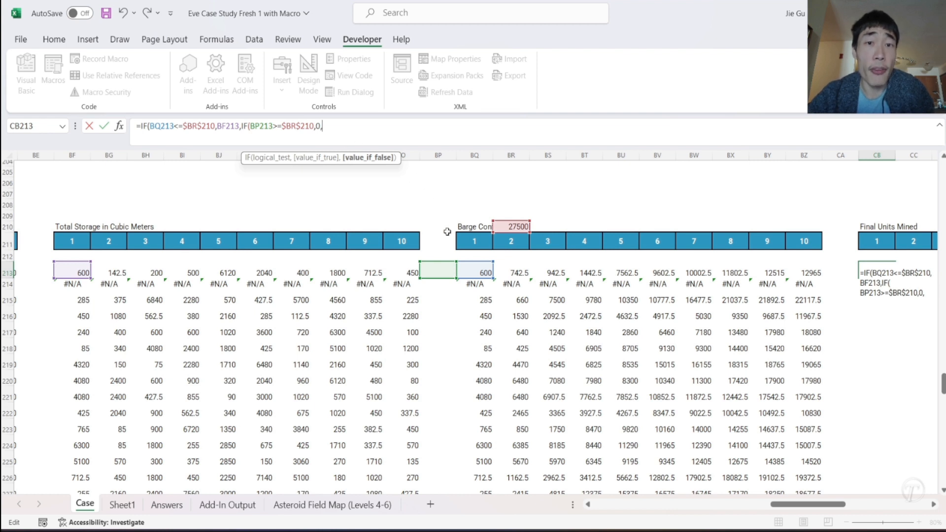
- Complete the CB213 formula with $BR$210-BP213 as the nested IF's false value
left_click(513, 225)
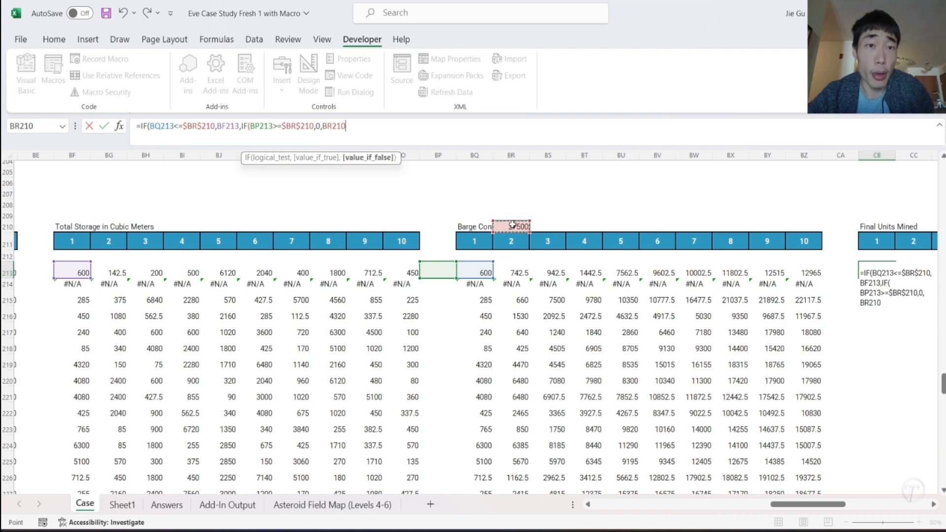
left_click(322, 126)
type("$")
key("Right")
key("Right")
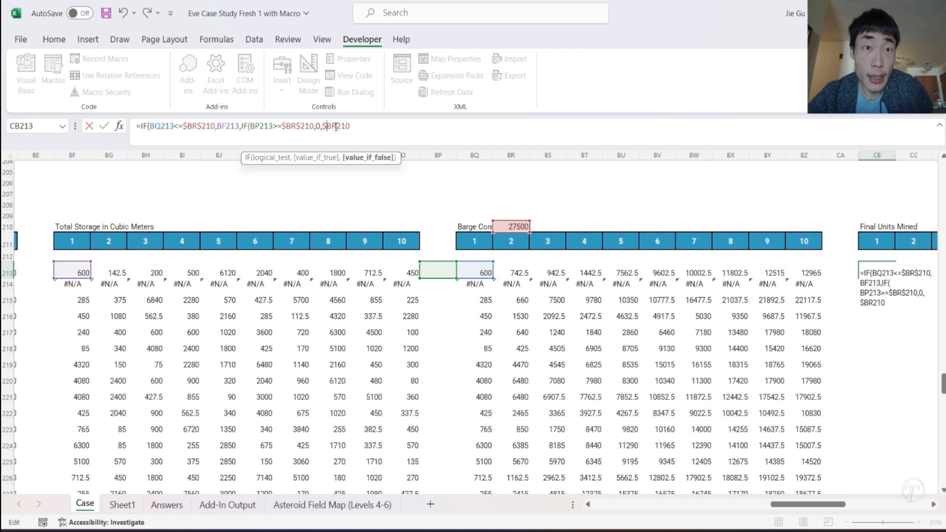
type("$")
left_click(373, 127)
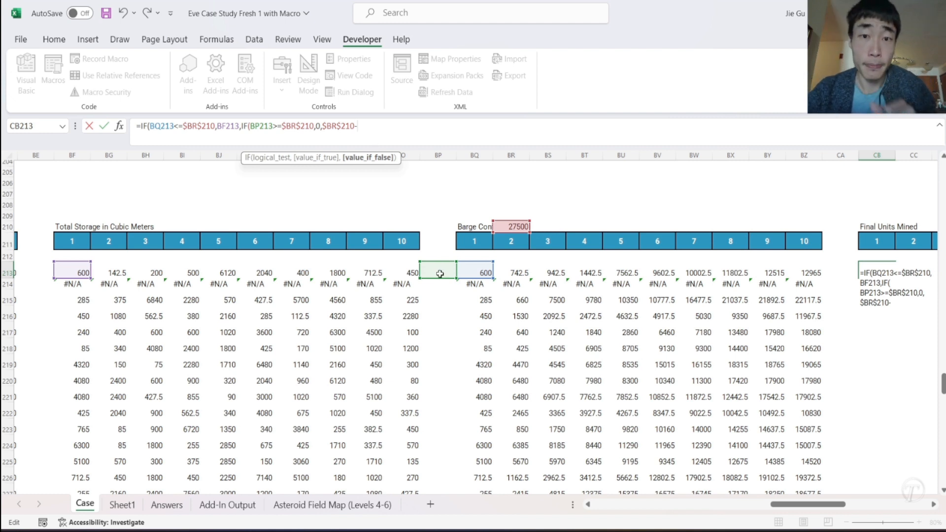
type("-")
left_click(440, 274)
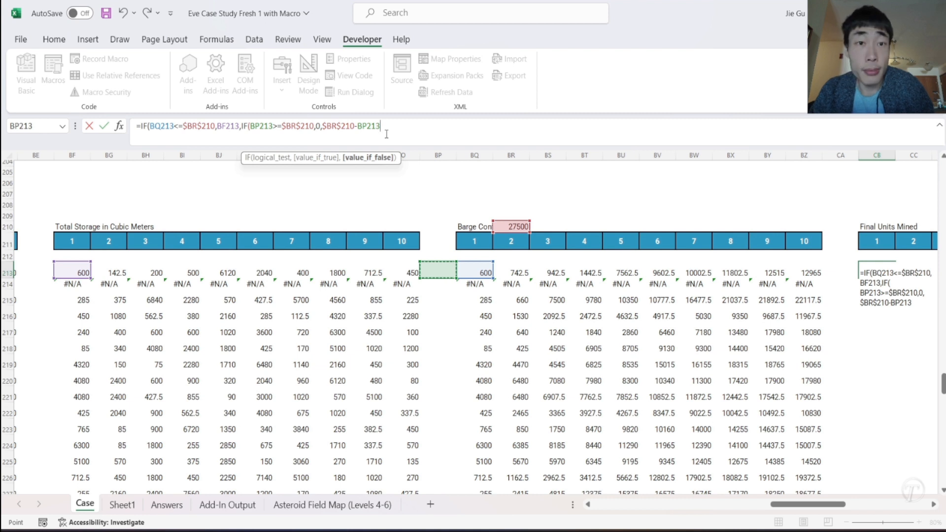
type(")")
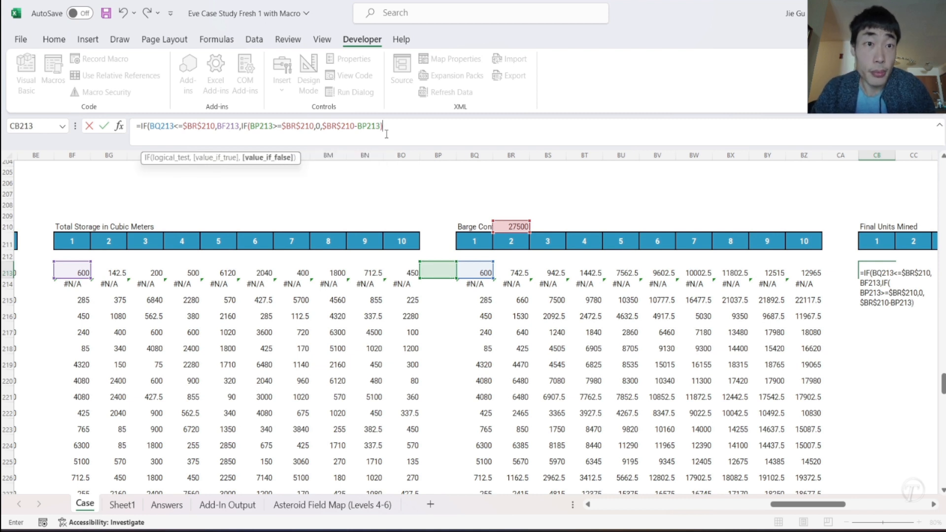
key("Return")
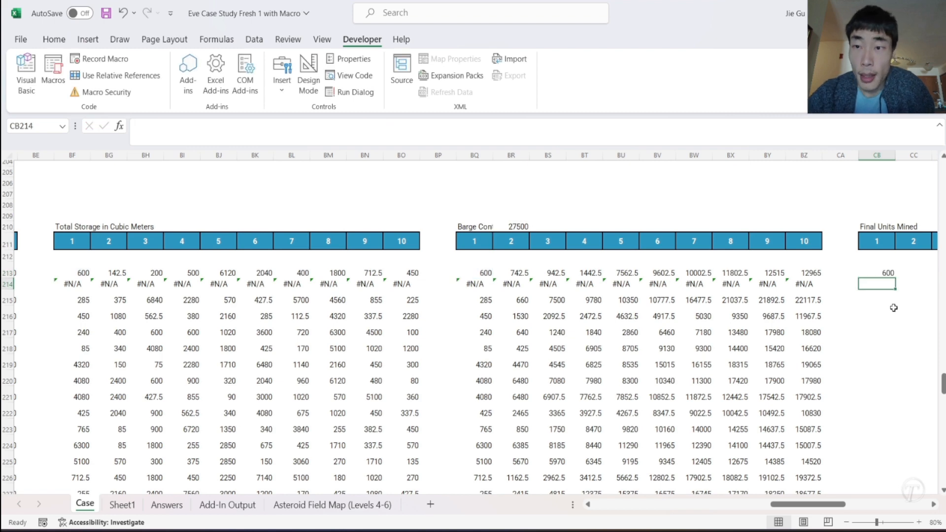
- Fill the CB213 formula across to CK213 and down through row 234, and check the results in row 233
scroll(685, 309, "right", 4)
left_click(589, 271)
left_click_drag(595, 280, 920, 282)
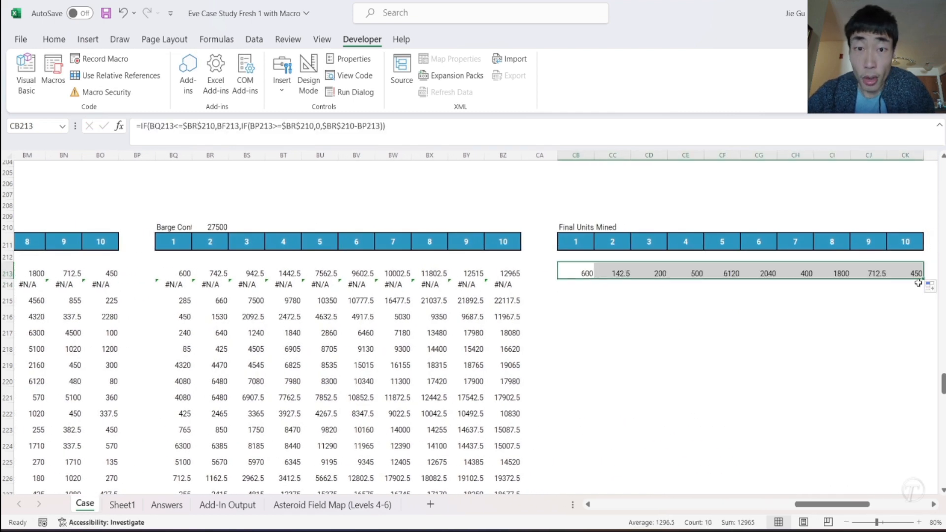
left_click_drag(921, 279, 903, 478)
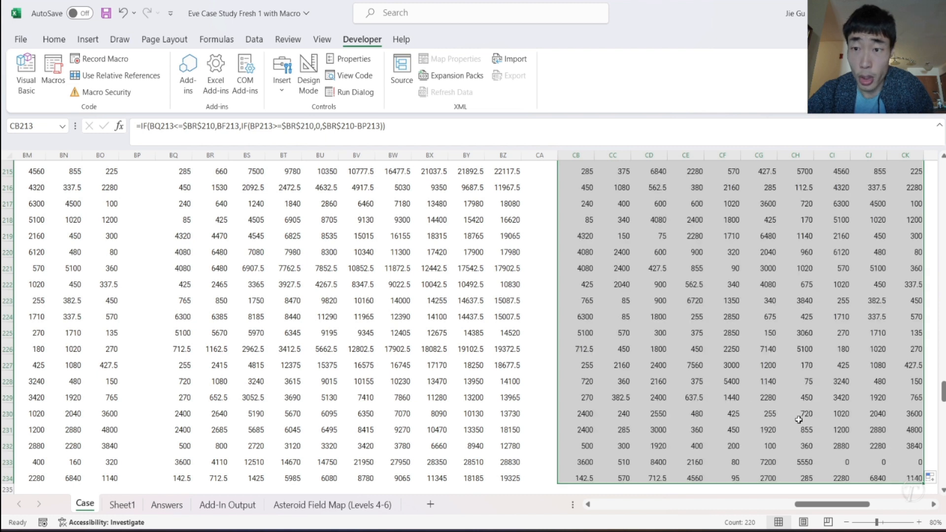
left_click(810, 464)
left_click(820, 464)
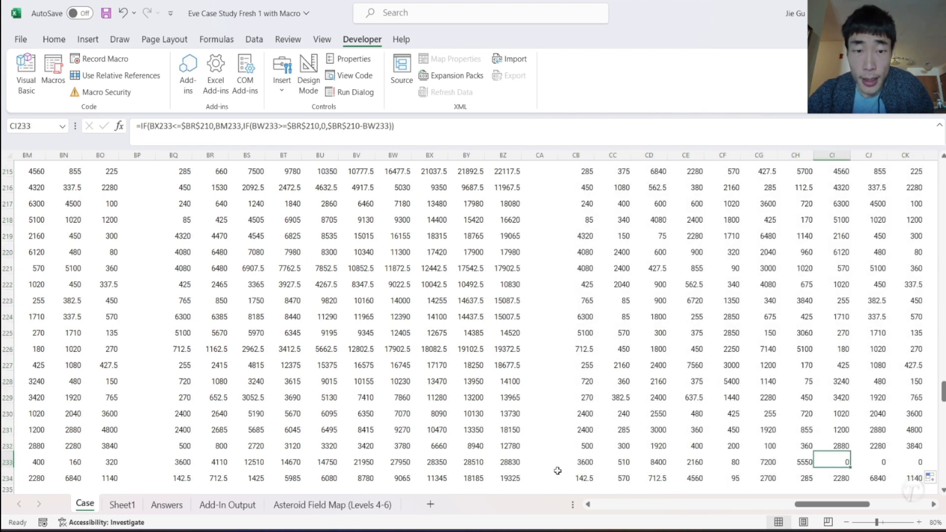
- Check the cumulative storage in BV233 and the row 232 results from CB to CK against the barge limit
left_click(369, 461)
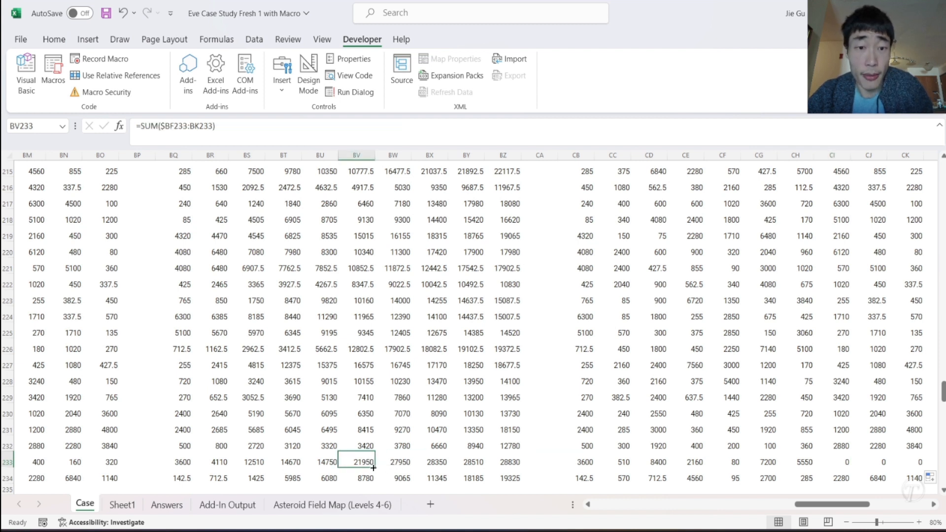
scroll(373, 467, "down", 10)
scroll(373, 468, "up", 9)
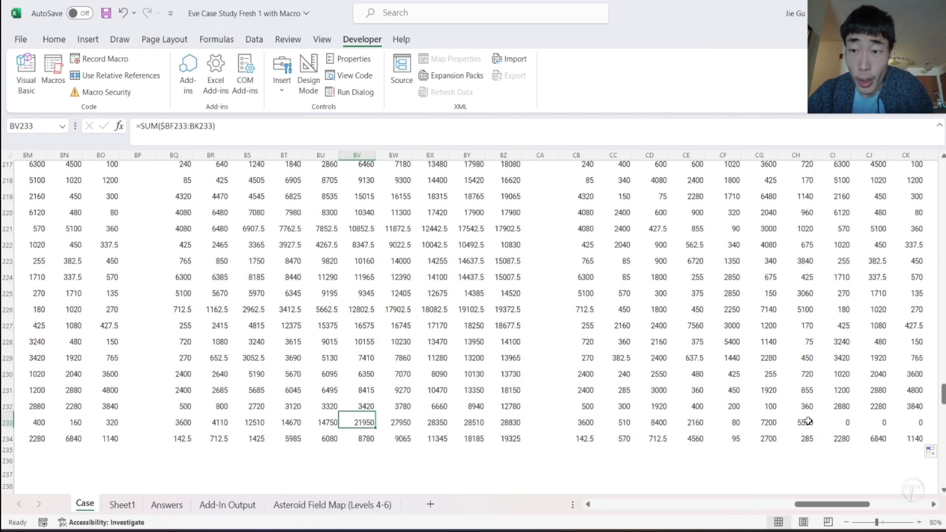
left_click_drag(808, 421, 919, 406)
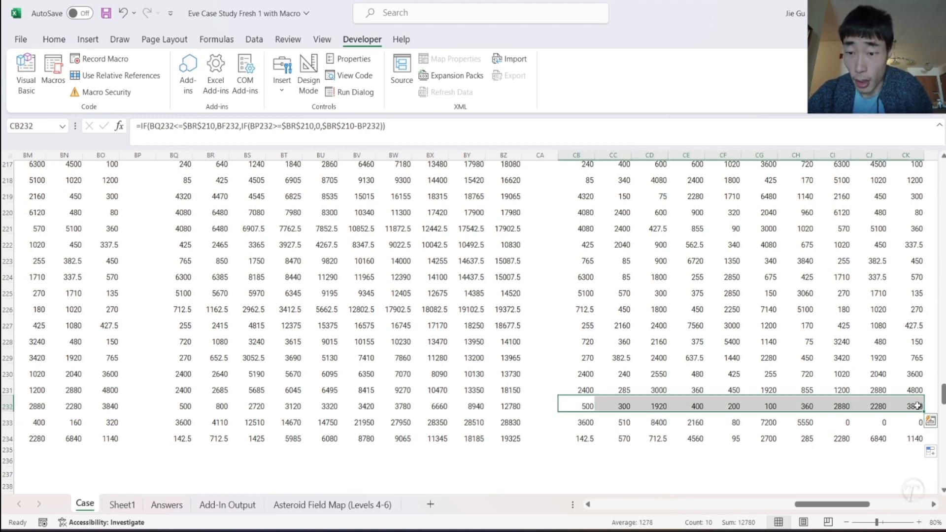
scroll(917, 405, "up", 1)
scroll(918, 405, "down", 2)
scroll(917, 405, "up", 3)
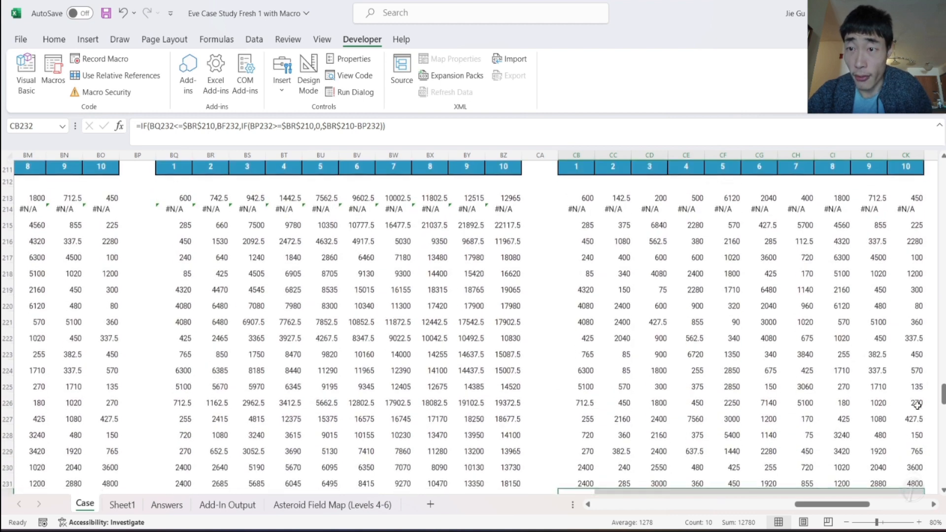
scroll(918, 405, "up", 3)
- Extend the CB213 formula to divide the whole IF result by an XLOOKUP
left_click(579, 309)
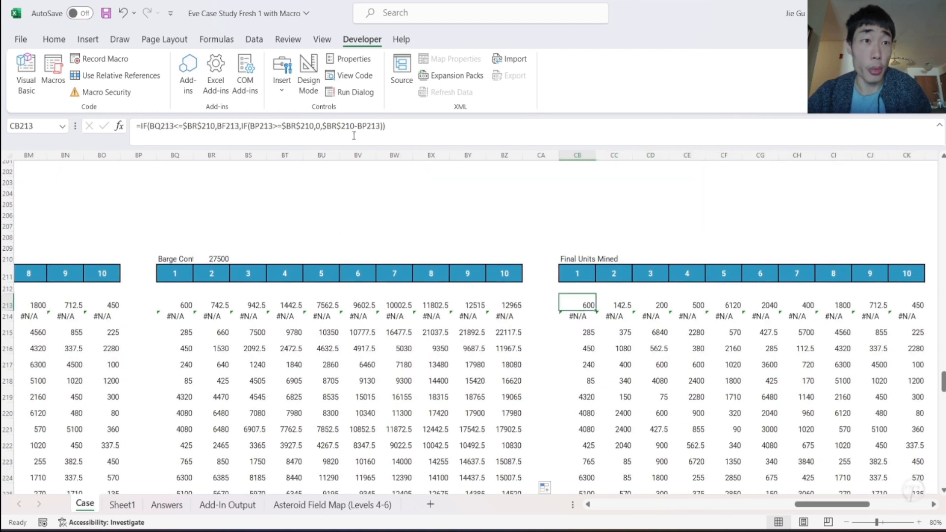
left_click(408, 134)
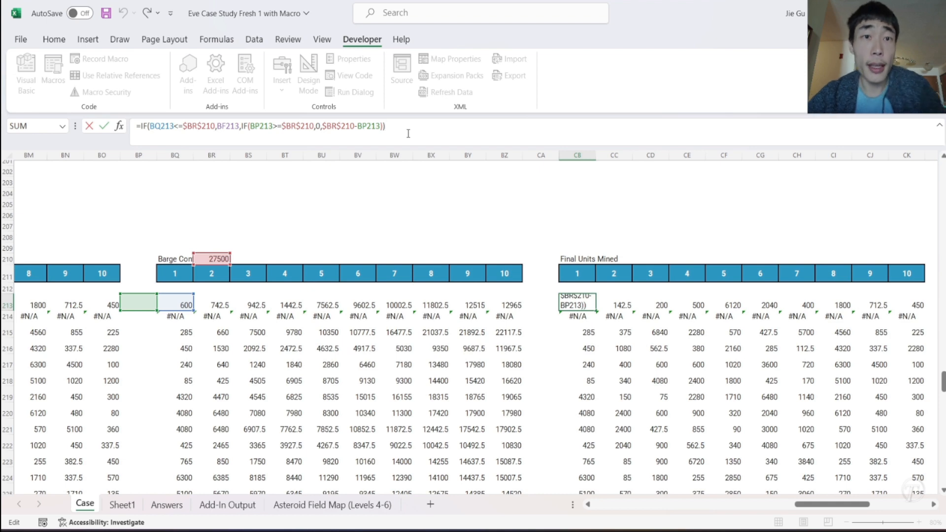
type("/")
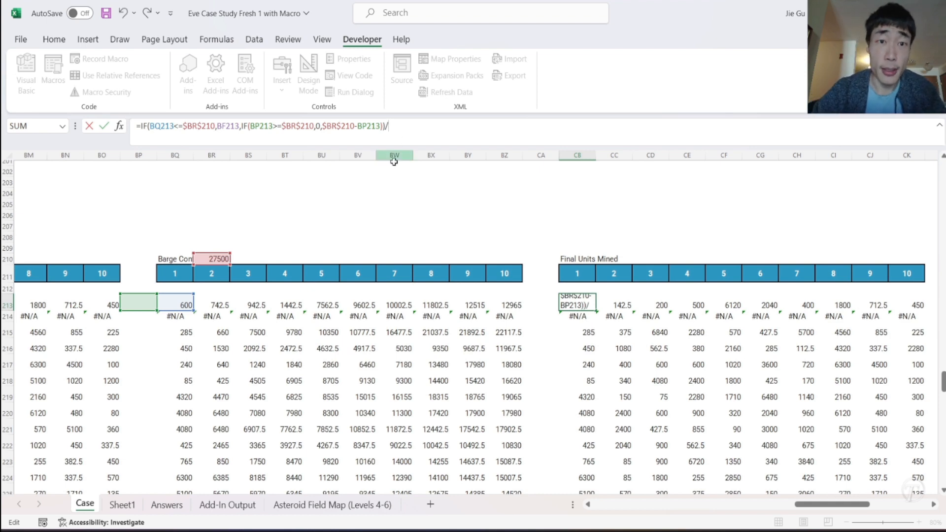
scroll(330, 311, "left", 5)
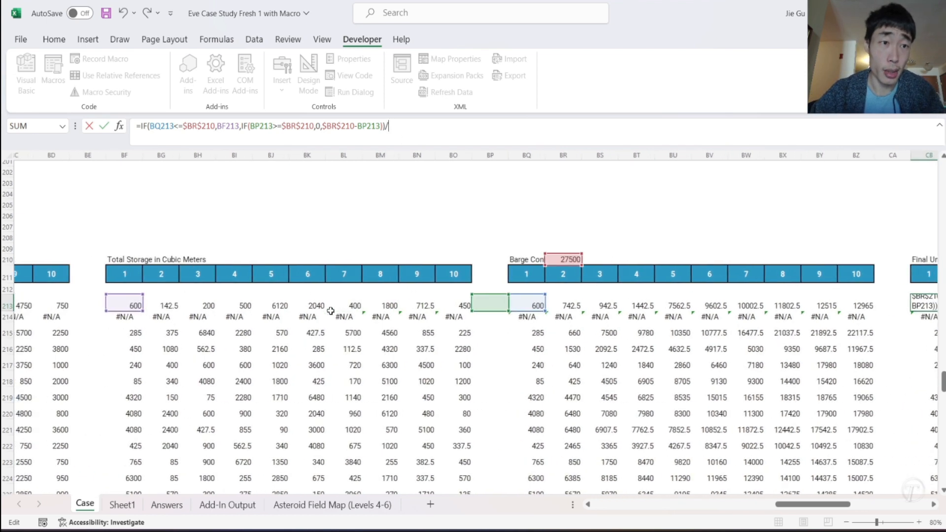
scroll(330, 311, "left", 4)
scroll(330, 311, "right", 4)
scroll(330, 311, "right", 1)
type("x")
key("Down")
key("Tab")
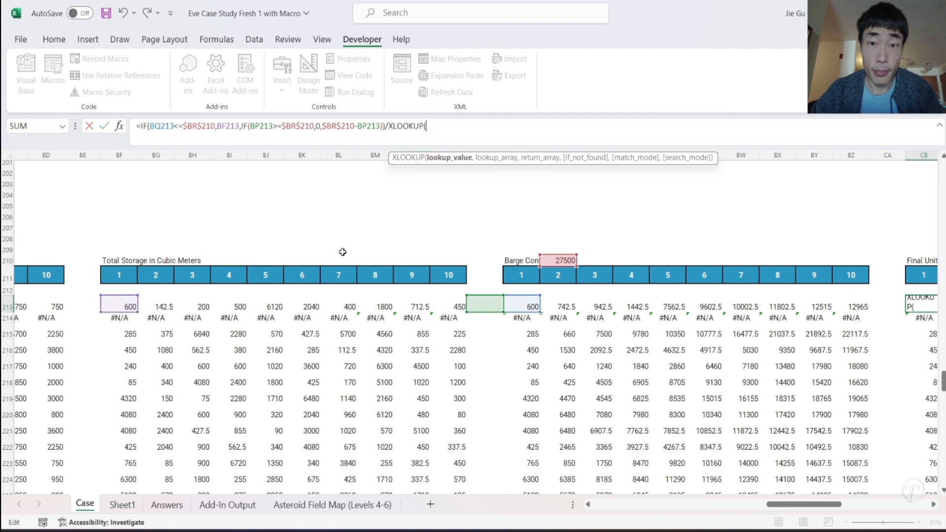
- Complete the XLOOKUP with asteroid type Y213 as lookup value, Sheet1 column L as lookup array and Sheet1 column M as return array
scroll(329, 286, "left", 10)
scroll(331, 287, "left", 4)
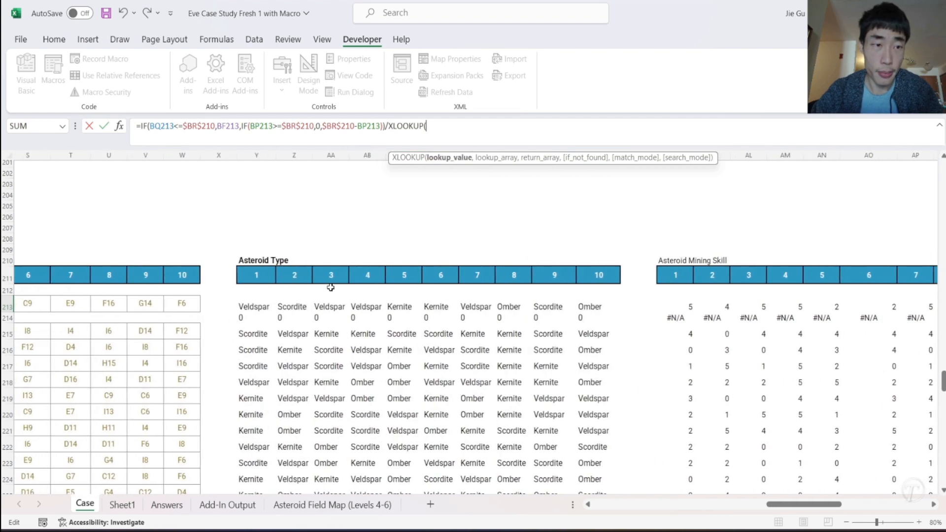
left_click(265, 307)
type(",")
left_click(122, 504)
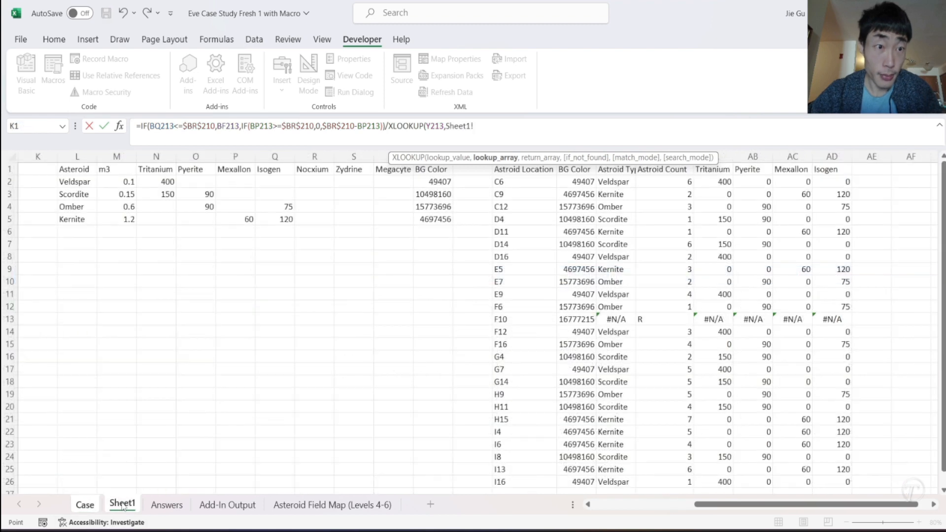
left_click(82, 157)
type(",")
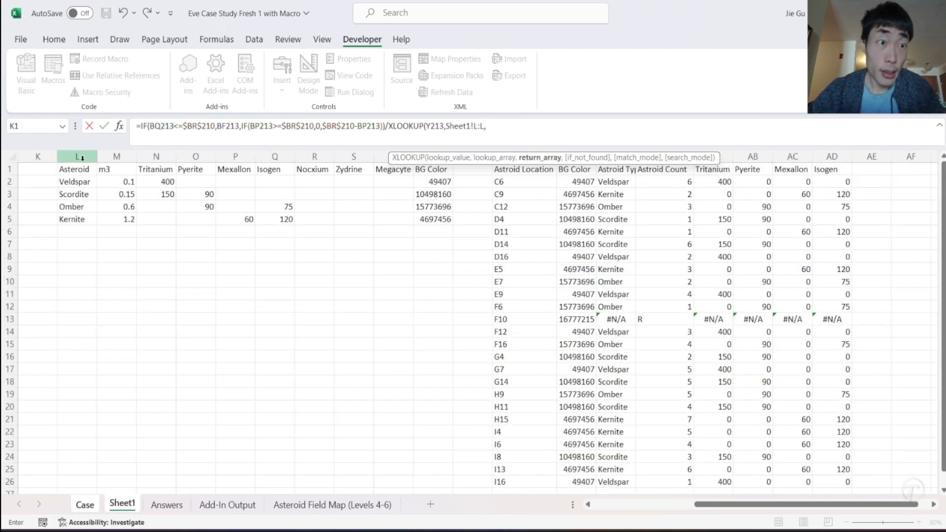
left_click(119, 156)
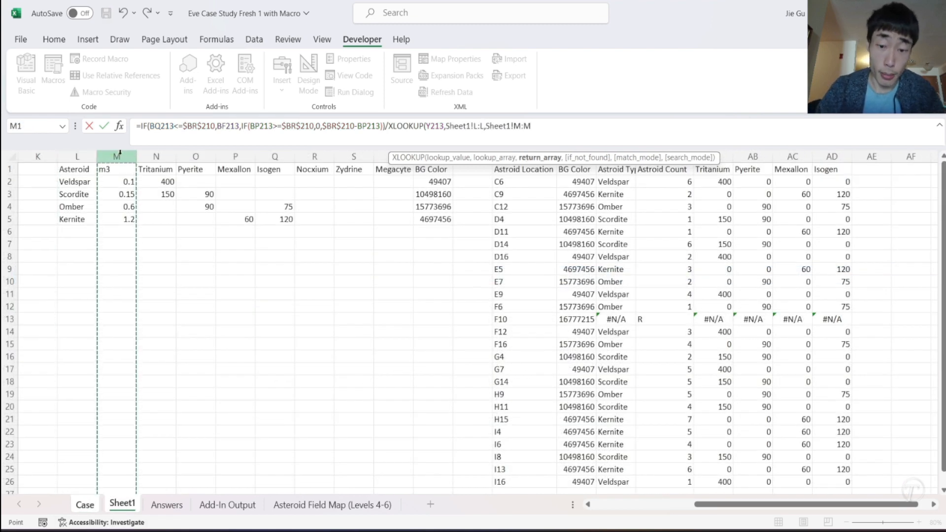
type(")")
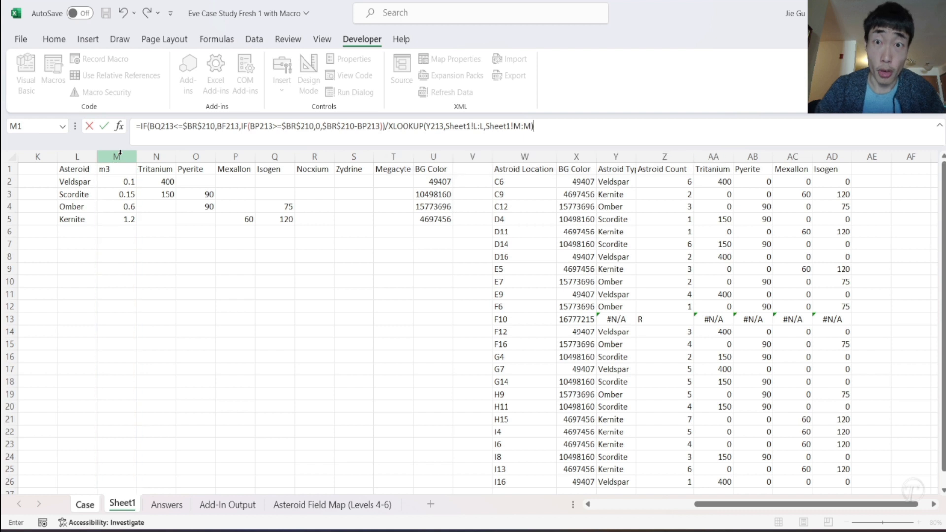
- Make the XLOOKUP column references absolute as Sheet1!$L:$L and Sheet1!$M:$M, and commit the CB213 formula
left_click(476, 128)
type("$")
left_click(485, 127)
type("$")
left_click(525, 127)
type("$")
left_click(539, 127)
type("$")
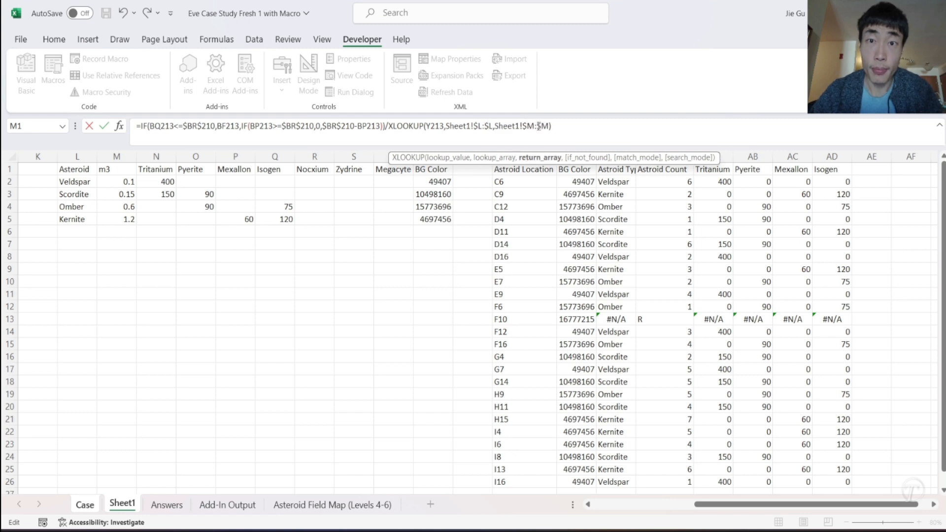
key("Return")
- Fill the updated CB213 formula across to CK213 and down through row 234
scroll(761, 183, "right", 5)
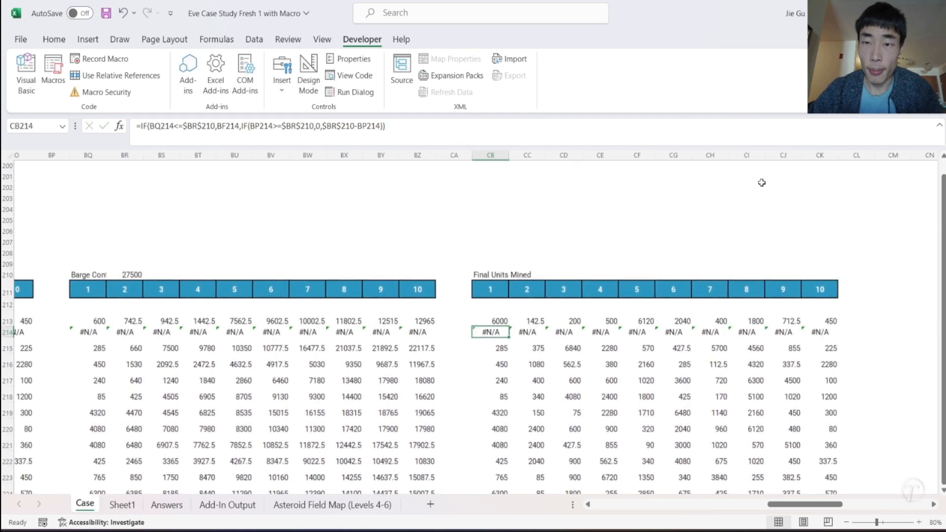
left_click(481, 321)
left_click_drag(495, 327, 825, 450)
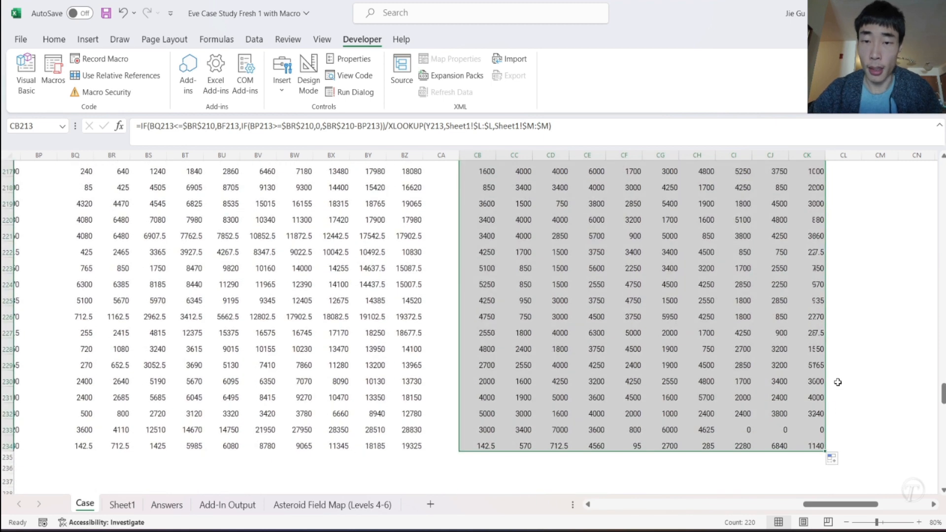
scroll(870, 341, "up", 7)
- Enter the heading "Total Ore from Asteroids" in CM210, beside the Final Units Mined table
scroll(870, 342, "right", 3)
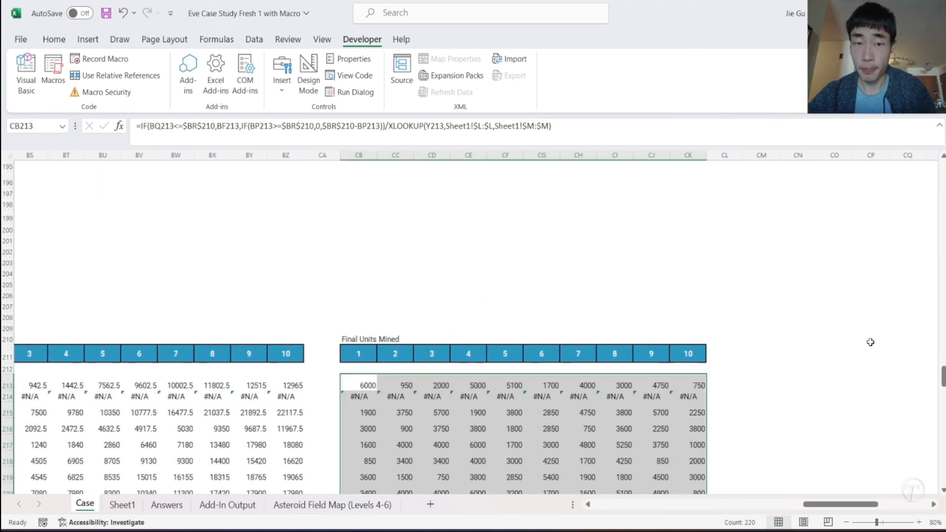
left_click(644, 339)
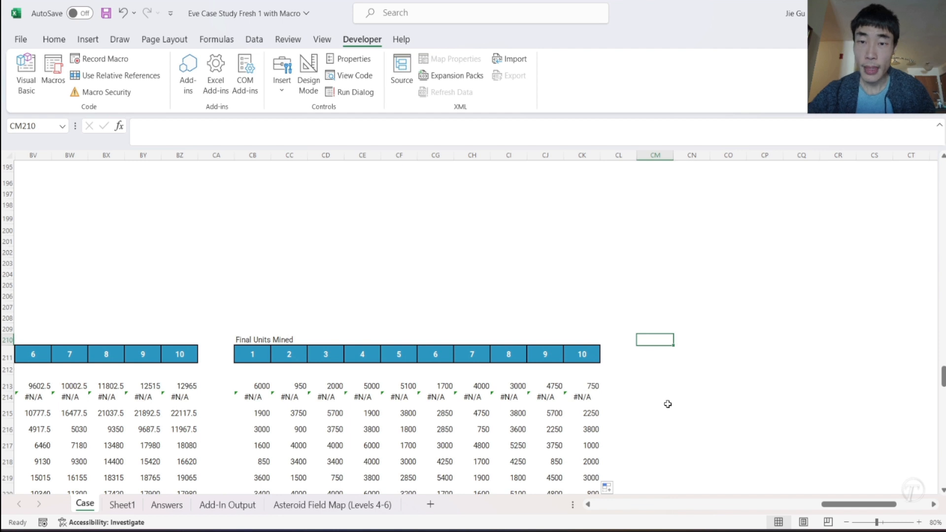
type("T")
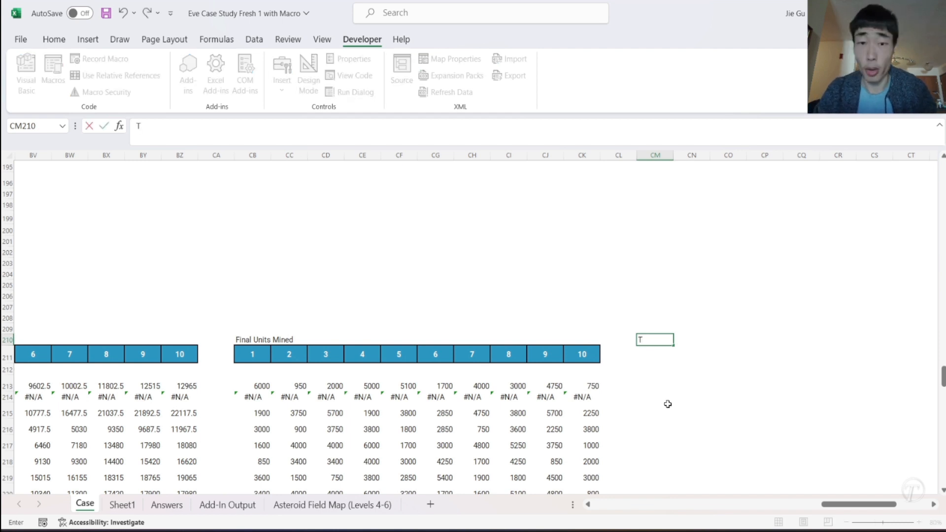
type("otal O")
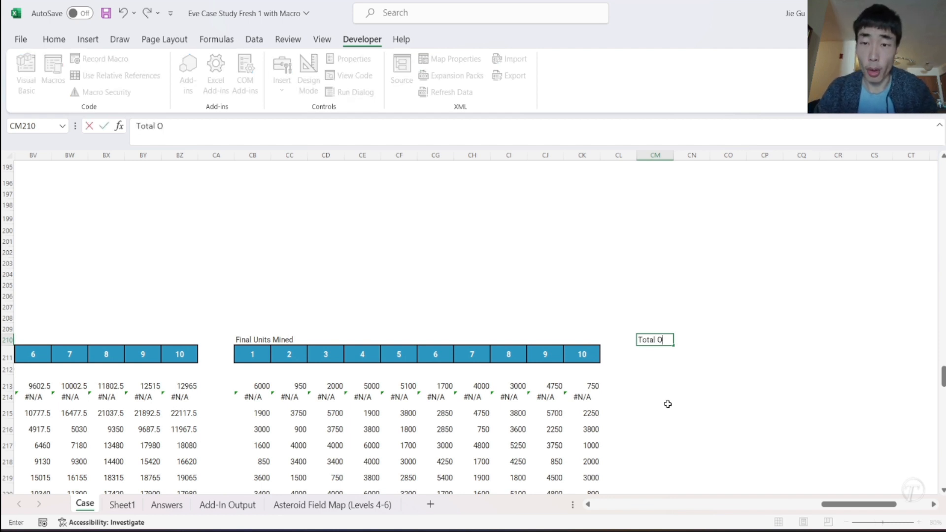
type("re from Asteroids")
key("Return")
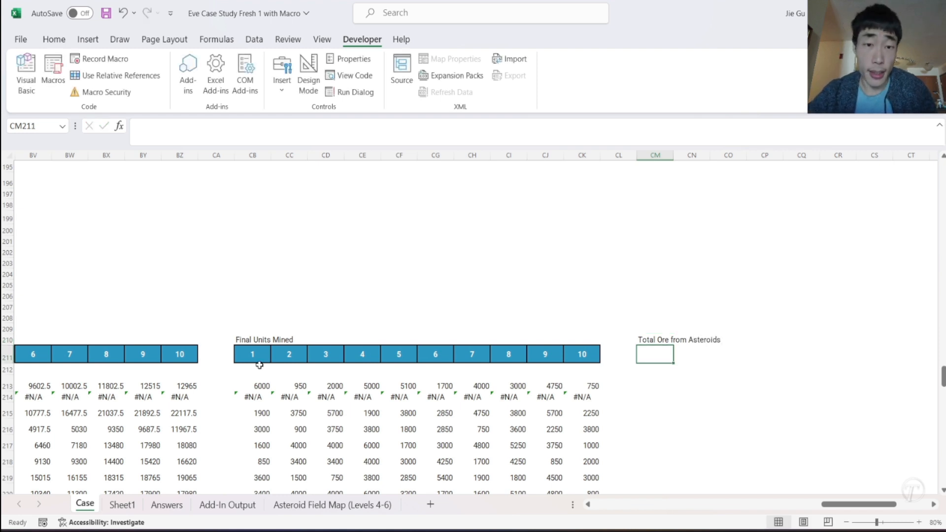
- Copy the Tritanium, Pyerite, Mexallon and Isogen headers from I173:L173 in the Level 4 section
scroll(256, 326, "left", 4)
scroll(255, 325, "left", 15)
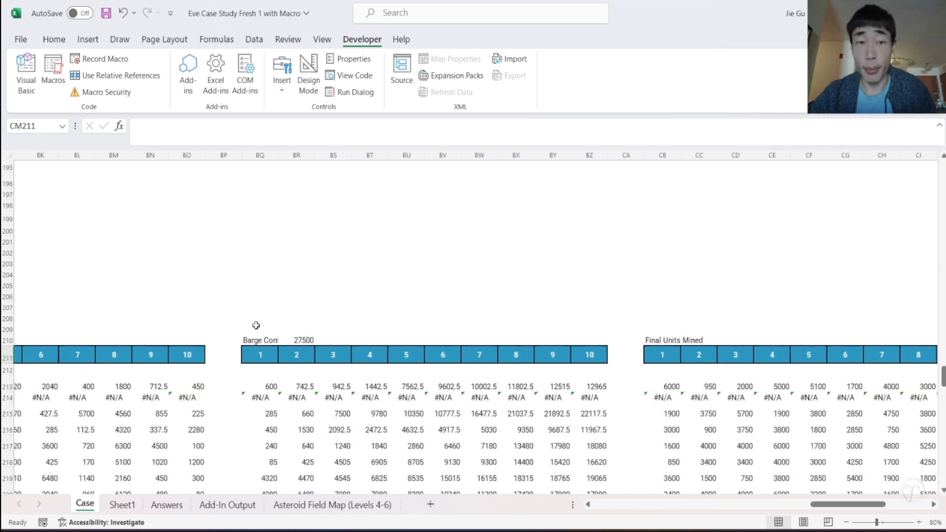
scroll(255, 326, "right", 1)
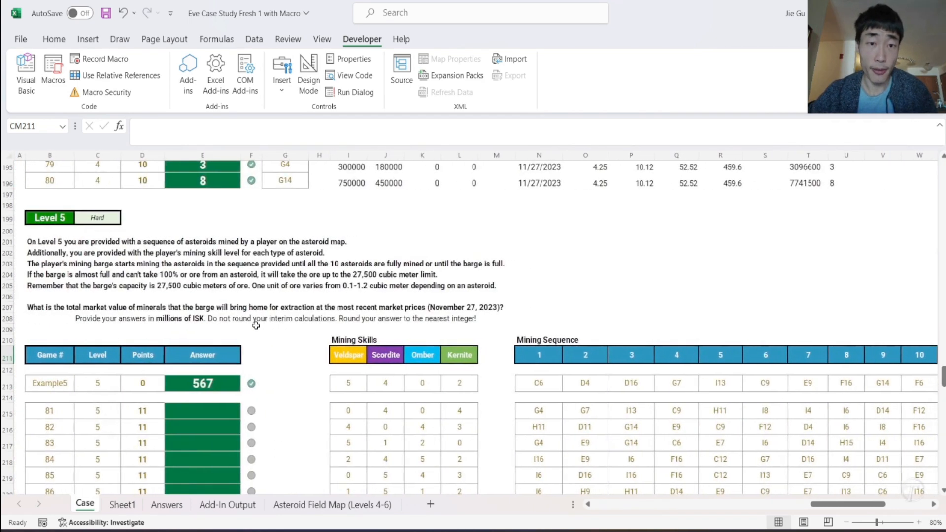
scroll(496, 241, "up", 3)
scroll(488, 340, "up", 6)
left_click(588, 231)
double_click(588, 230)
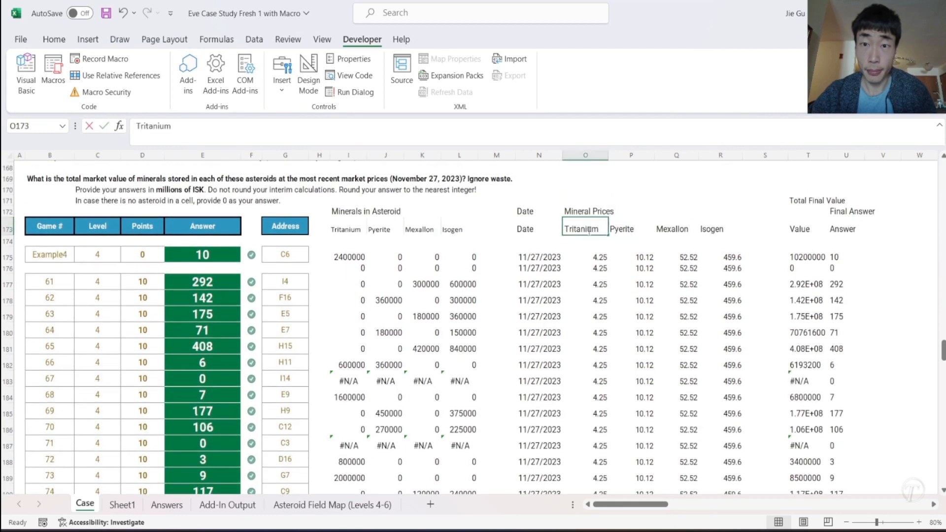
left_click_drag(341, 230, 461, 227)
key("ctrl+c")
- Paste the copied mineral headers as values starting at CM211, under the Total Ore from Asteroids heading
scroll(744, 319, "down", 13)
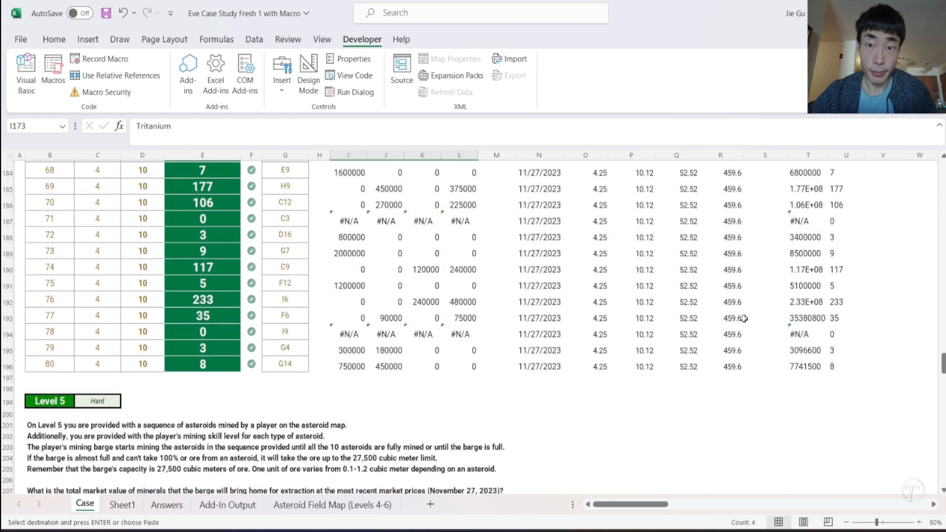
scroll(744, 319, "right", 8)
scroll(744, 319, "right", 15)
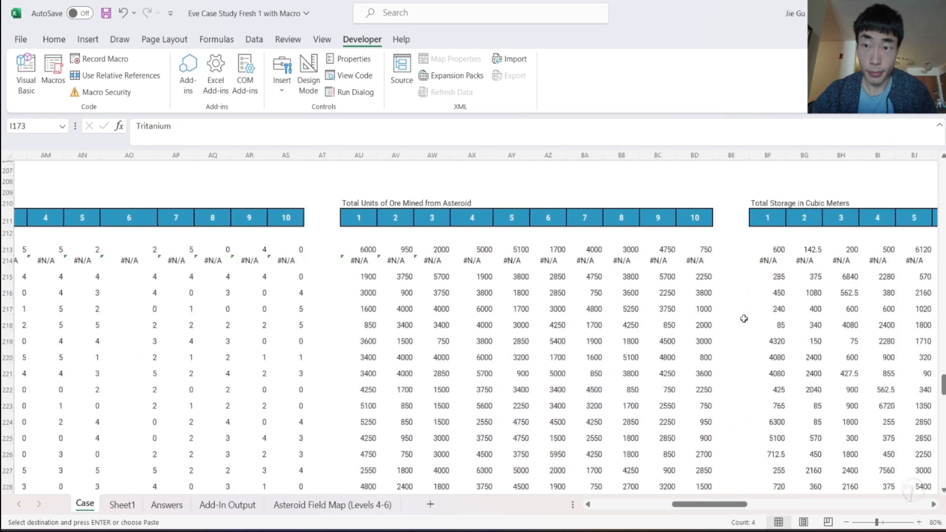
scroll(744, 318, "right", 1)
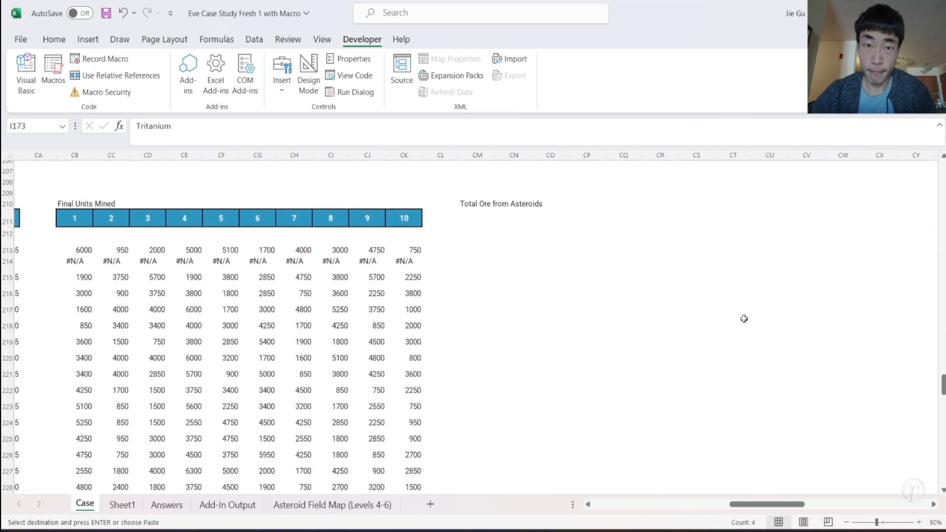
right_click(462, 222)
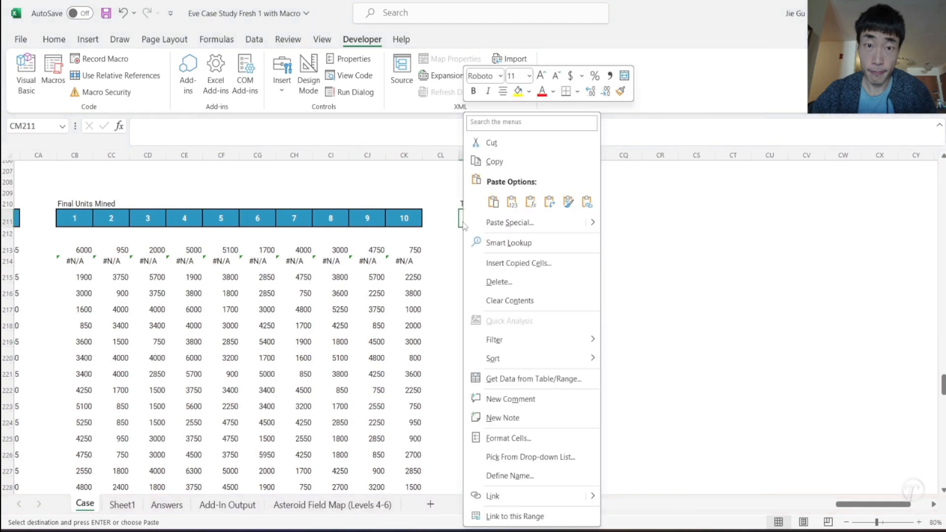
left_click(511, 202)
- Examine the Level 4 Tritanium XLOOKUP formula in I175, and return to the Level 5 Final Units Mined table
scroll(395, 277, "left", 18)
scroll(395, 278, "left", 15)
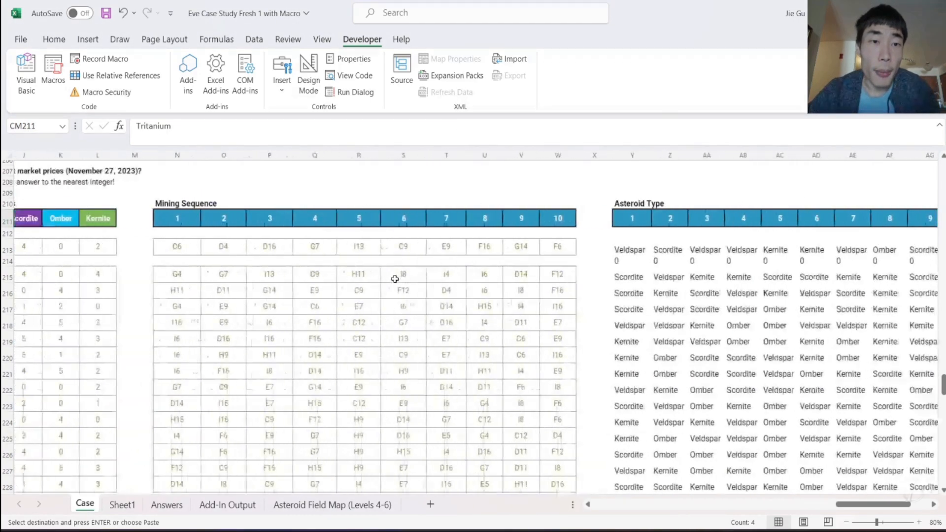
scroll(395, 279, "up", 9)
scroll(395, 279, "up", 6)
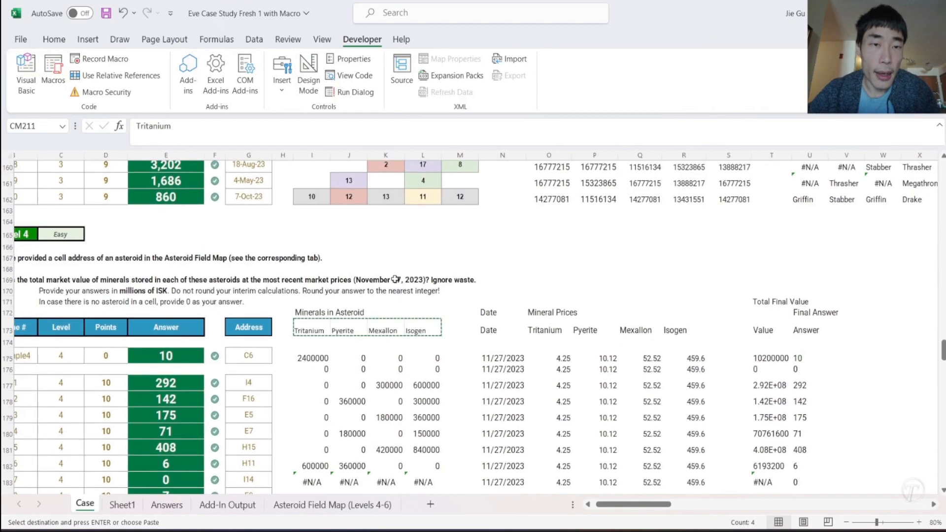
left_click(314, 360)
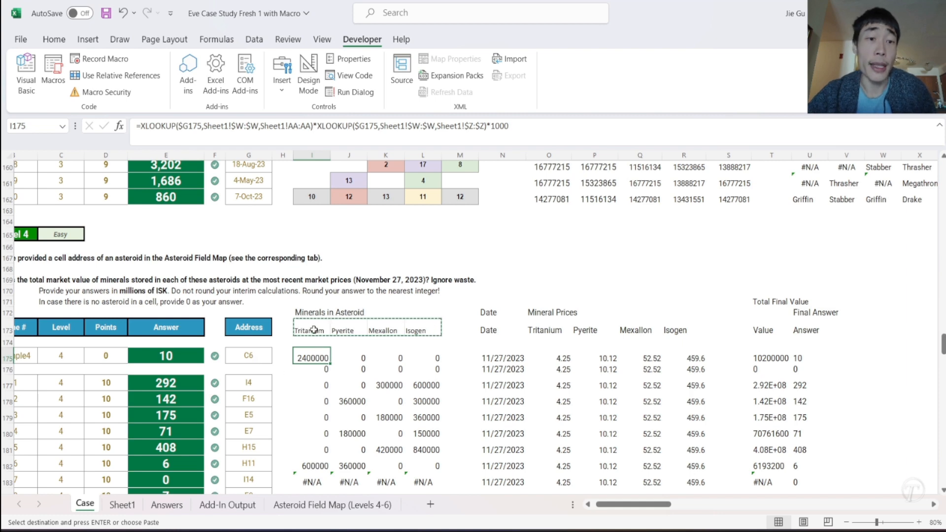
scroll(548, 404, "down", 14)
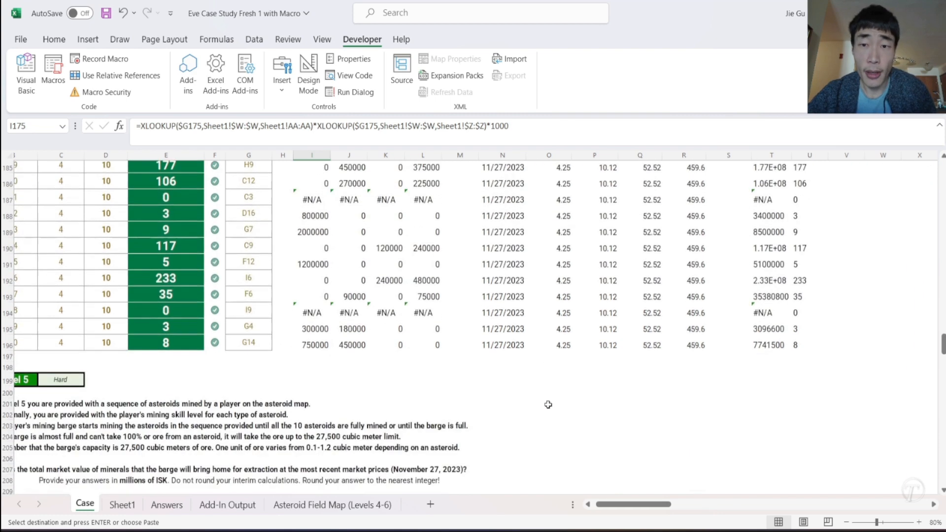
scroll(548, 404, "down", 2)
scroll(549, 404, "right", 8)
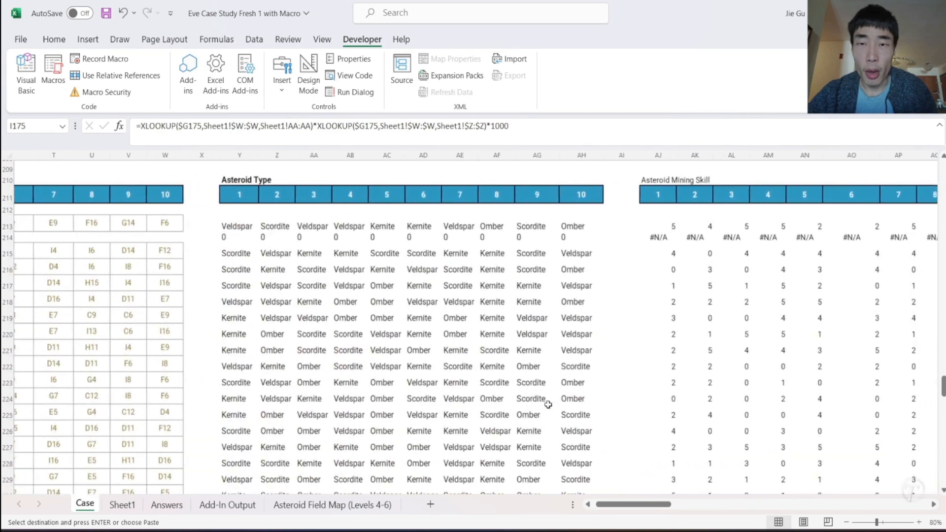
scroll(549, 404, "right", 16)
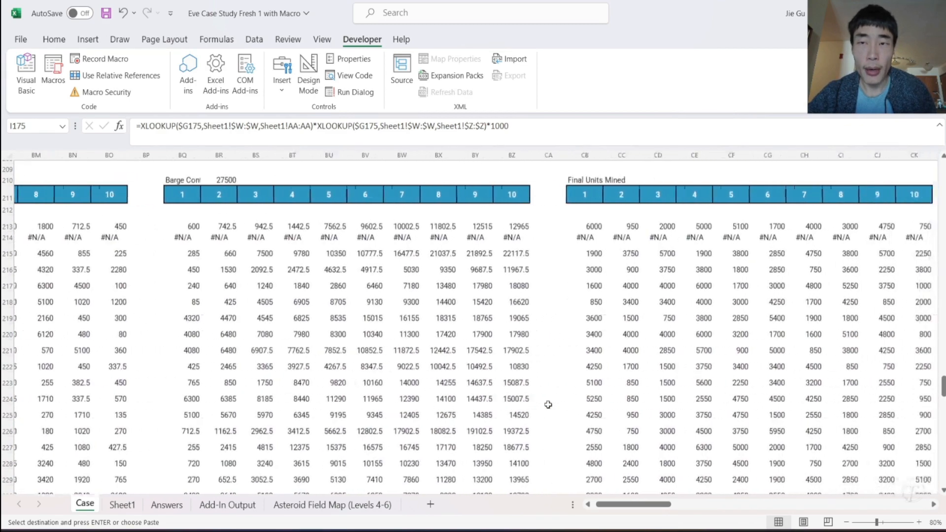
- Examine the Final Units Mined formulas in CB213, CC213 and CD213 of the Level 5 section
scroll(548, 404, "left", 1)
scroll(548, 404, "up", 2)
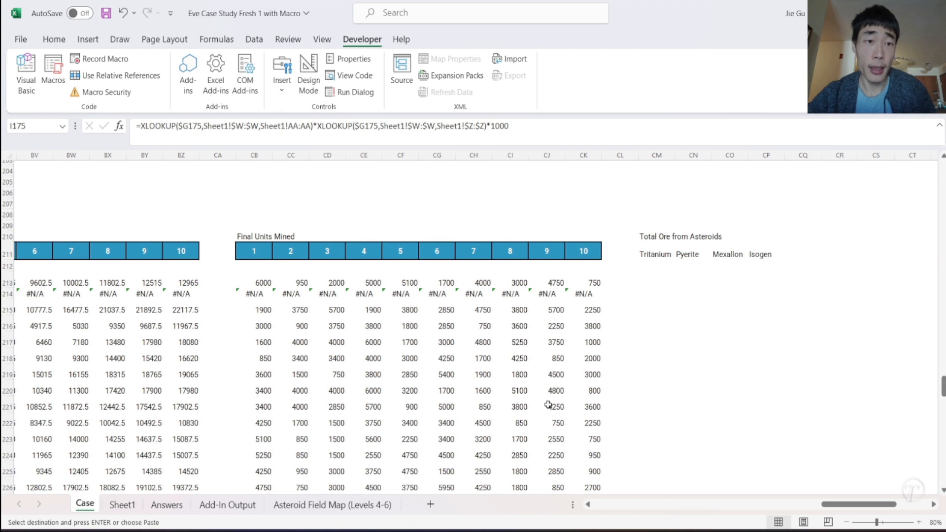
left_click(260, 285)
key("ctrl+v")
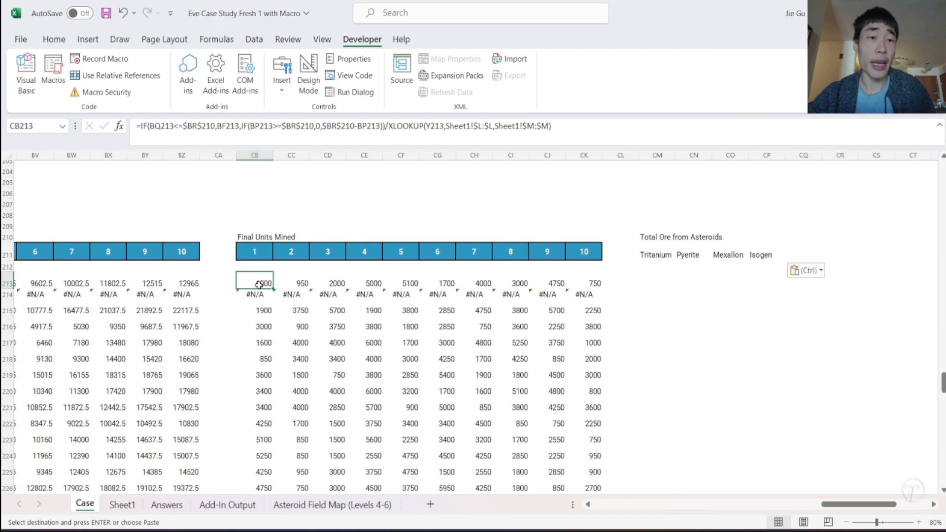
left_click(301, 277)
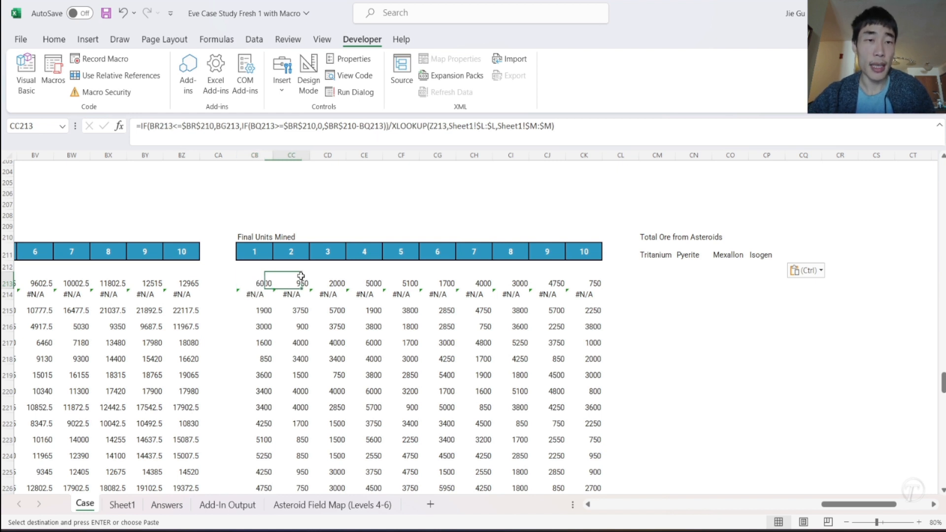
left_click(332, 277)
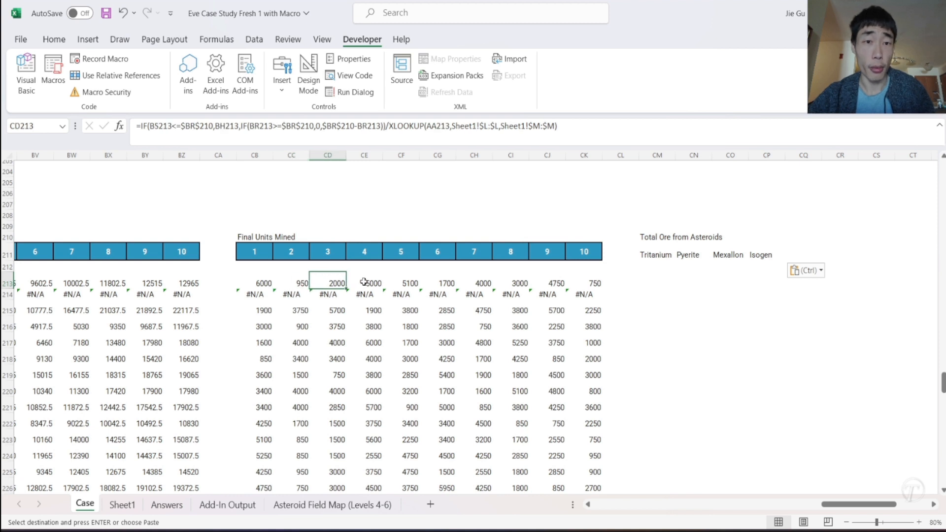
left_click(257, 285)
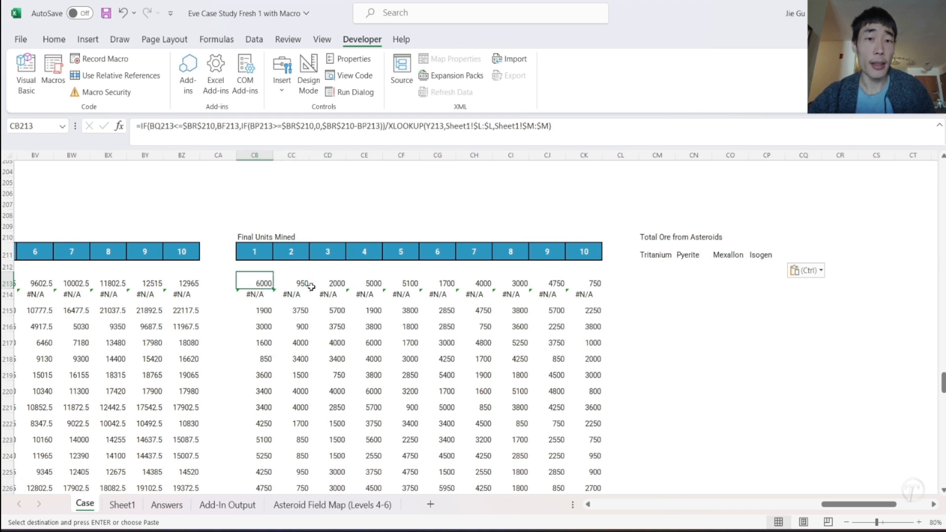
- Start a SUMPRODUCT formula in CM213 under Tritanium, with the Final Units Mined row CB213:CK213 as its first array
left_click(656, 280)
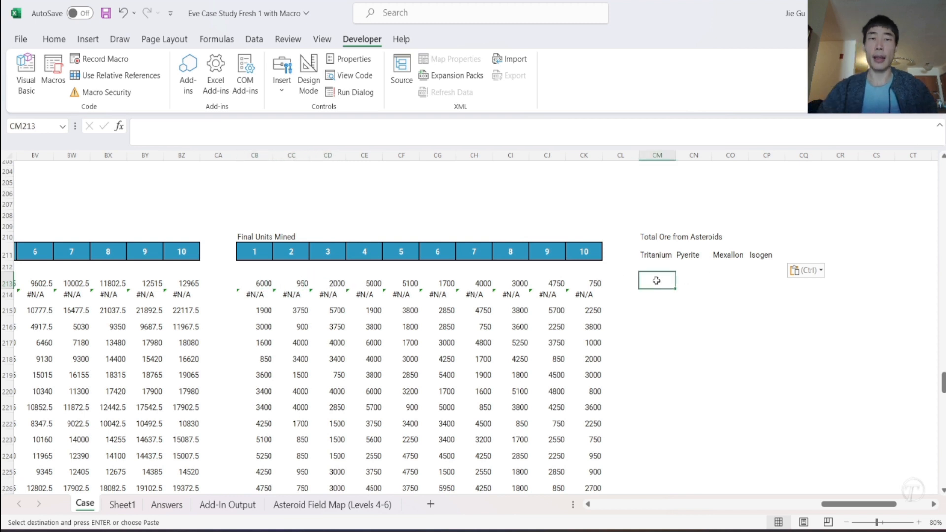
type("=")
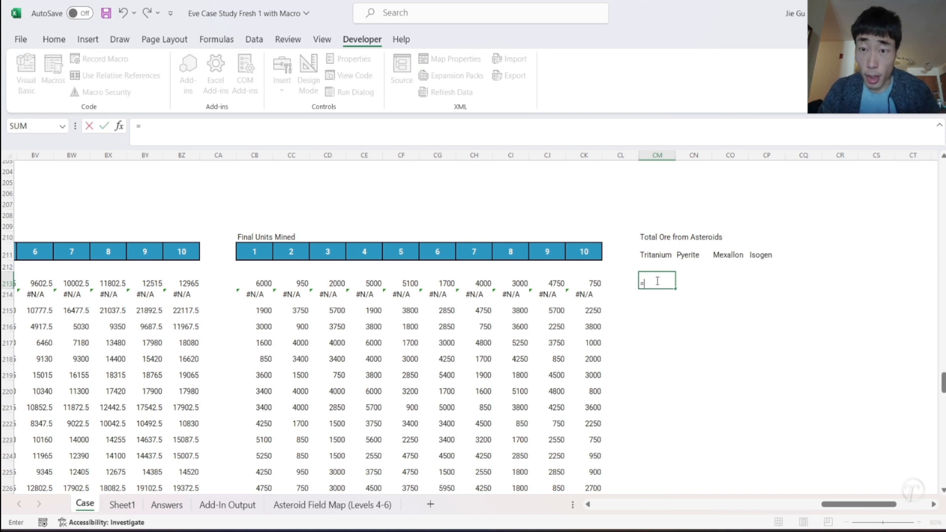
type("sump")
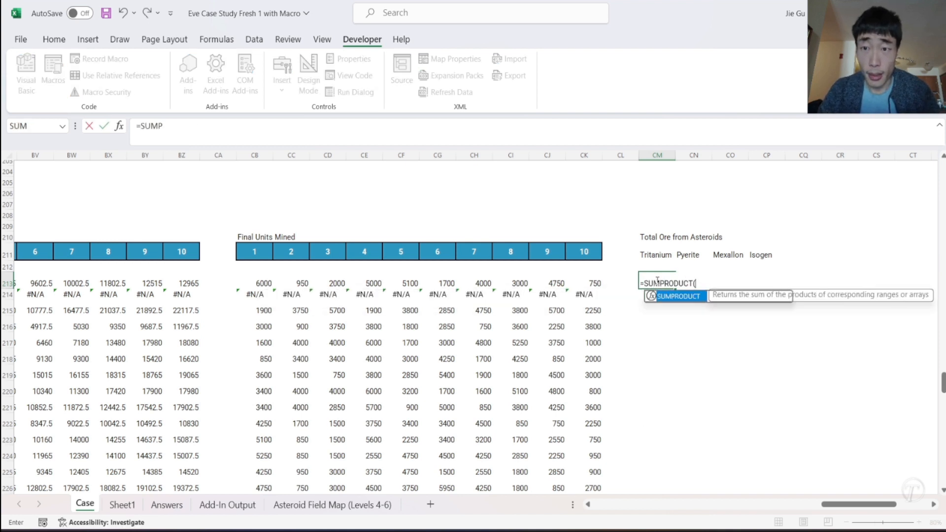
key("Tab")
left_click(250, 284)
left_click_drag(250, 284, 599, 290)
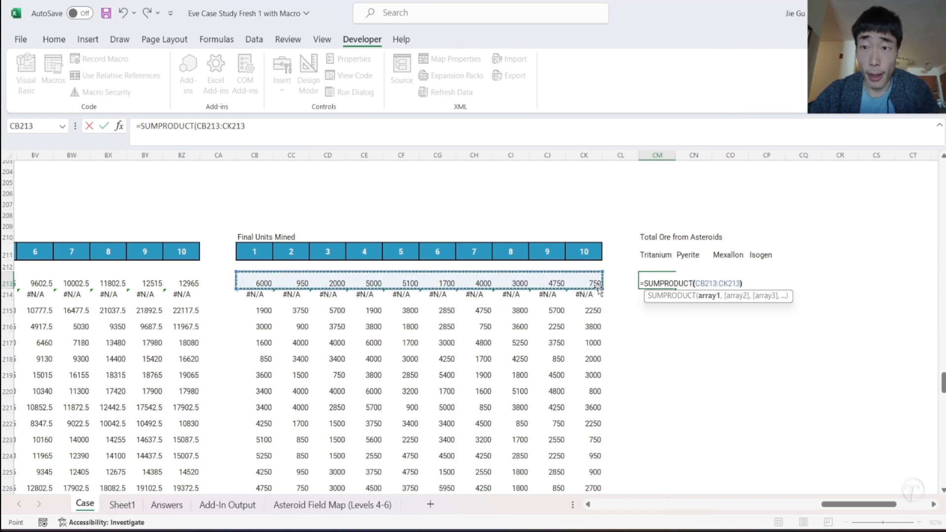
type(")")
key("BackSpace")
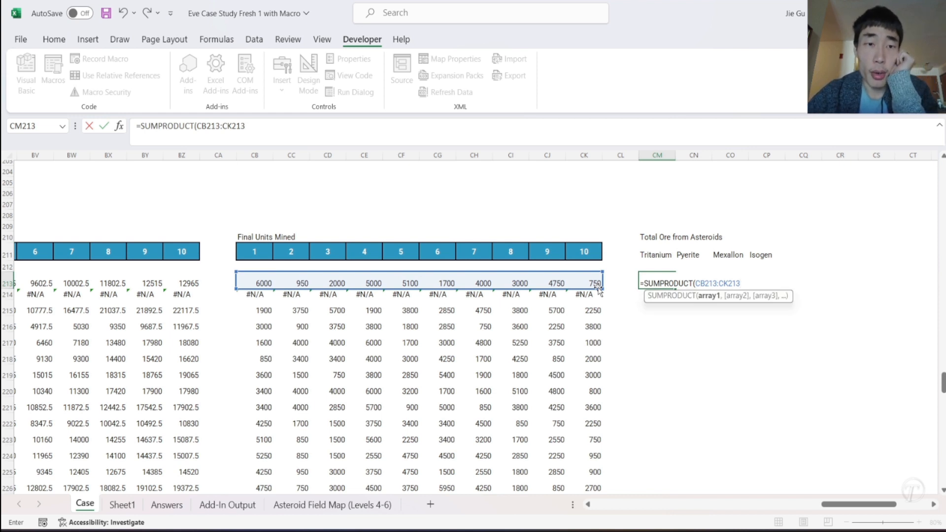
type(",")
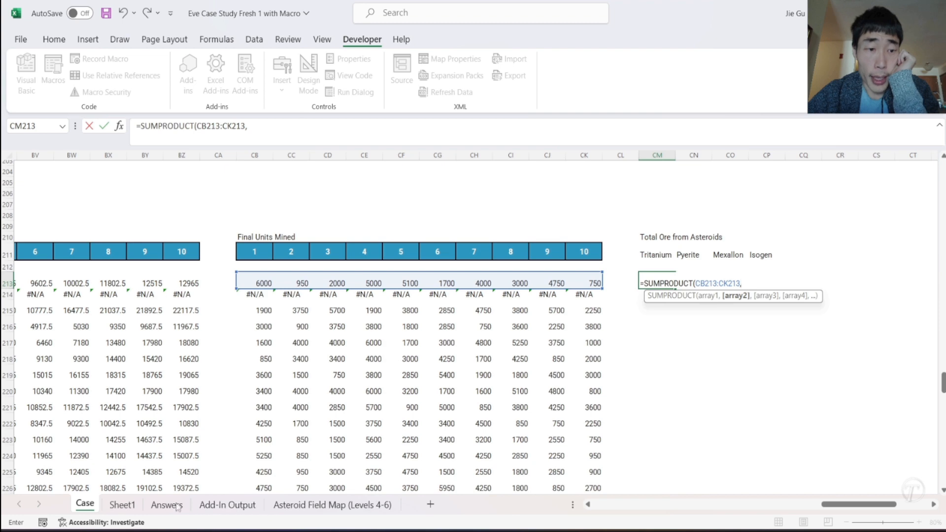
- Nest an XLOOKUP function as the second array of the SUMPRODUCT, without a sheet reference in front of it
left_click(129, 503)
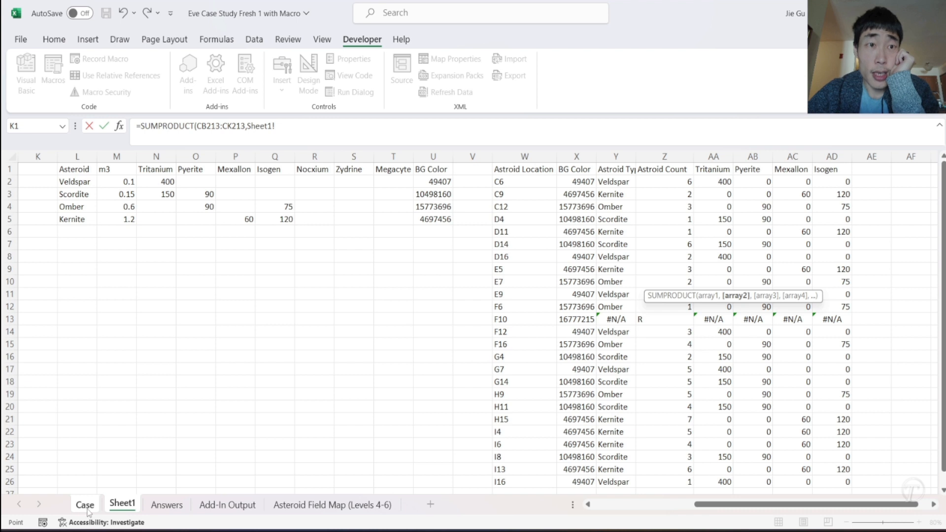
left_click(299, 142)
key("BackSpace")
key("BackSpace")
key("BackSpace")
key("BackSpace")
key("BackSpace")
key("BackSpace")
key("BackSpace")
type("X")
key("Down")
key("Tab")
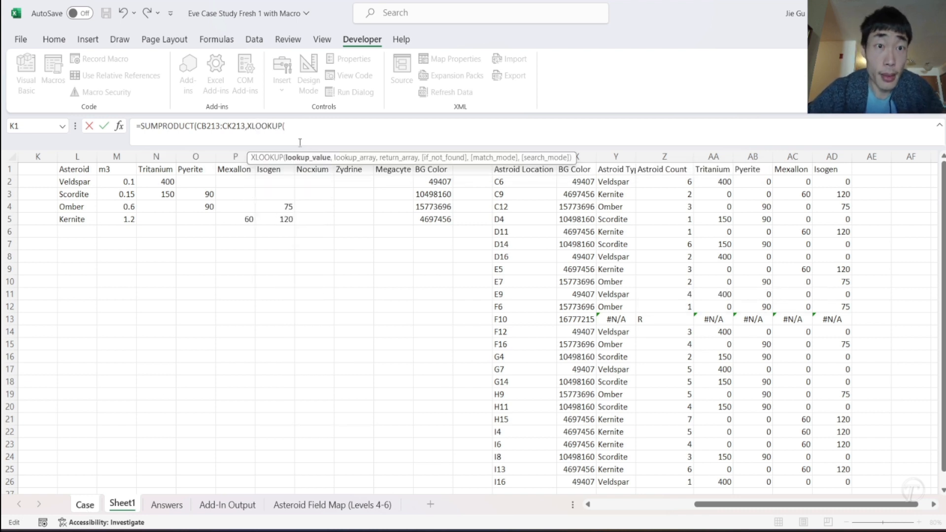
- Supply the Mining Sequence row N213:W213 on the Case sheet as the XLOOKUP's lookup value
left_click(85, 504)
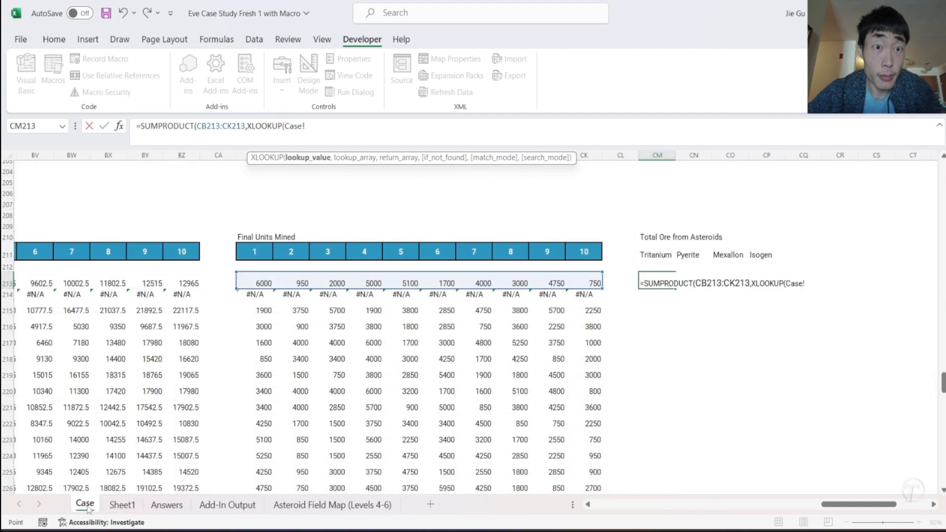
type("C")
key("BackSpace")
scroll(229, 326, "left", 15)
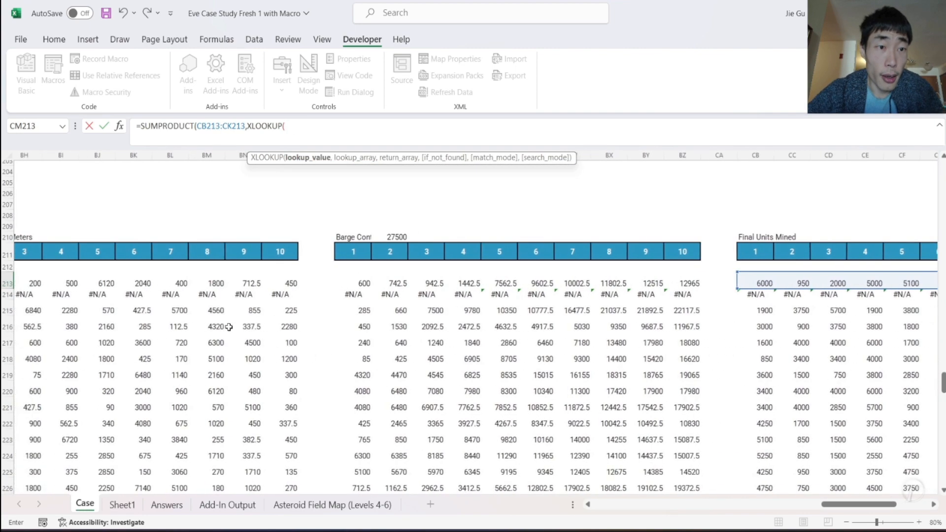
scroll(228, 327, "left", 6)
scroll(226, 306, "right", 6)
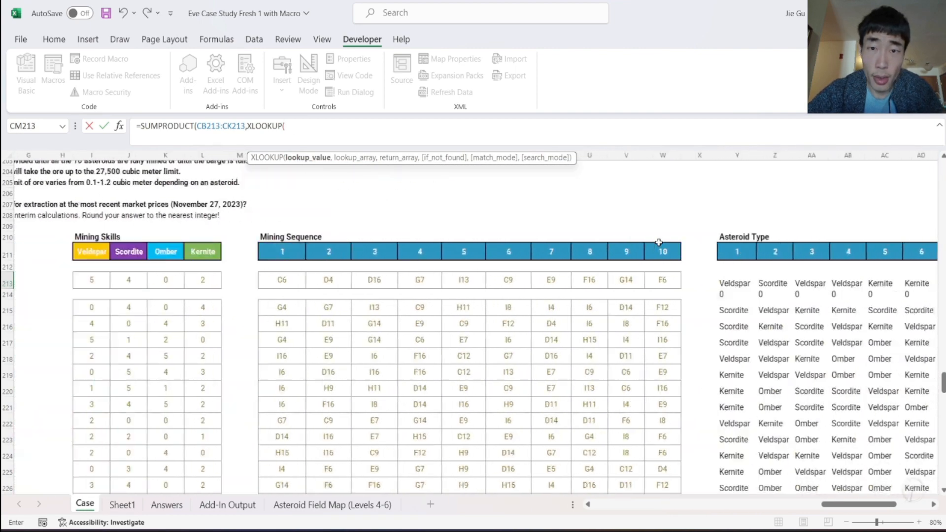
left_click_drag(226, 284, 609, 286)
type(",")
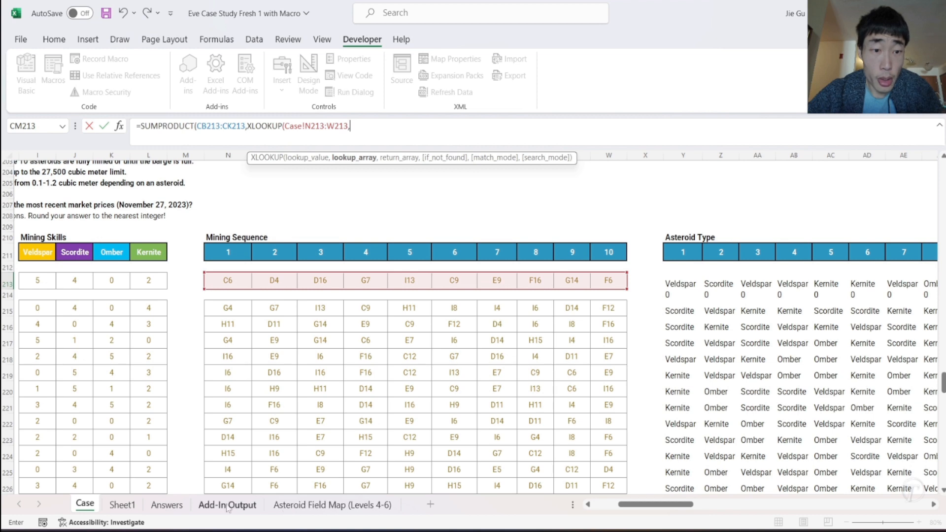
- Set the XLOOKUP's lookup array to Sheet1 column W and its return array to the Tritanium column AA, closing the function
left_click(122, 505)
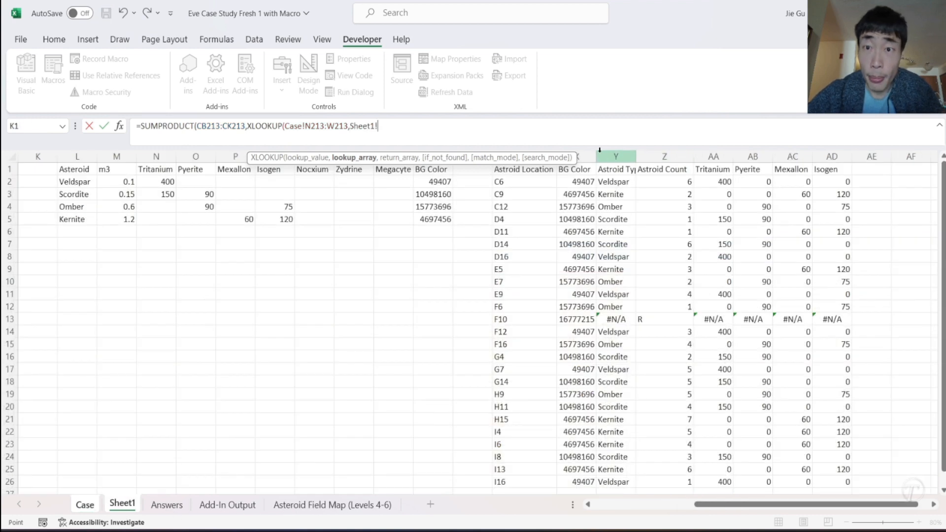
left_click(512, 148)
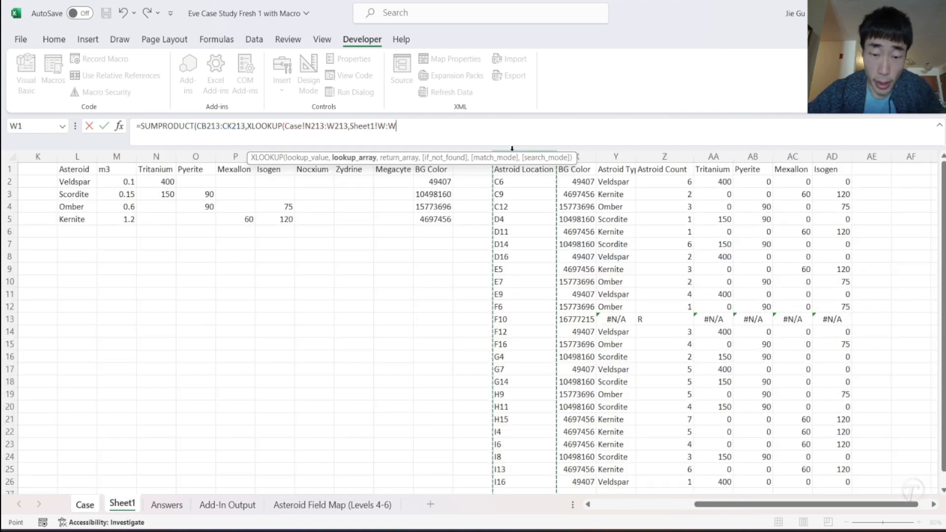
type(",")
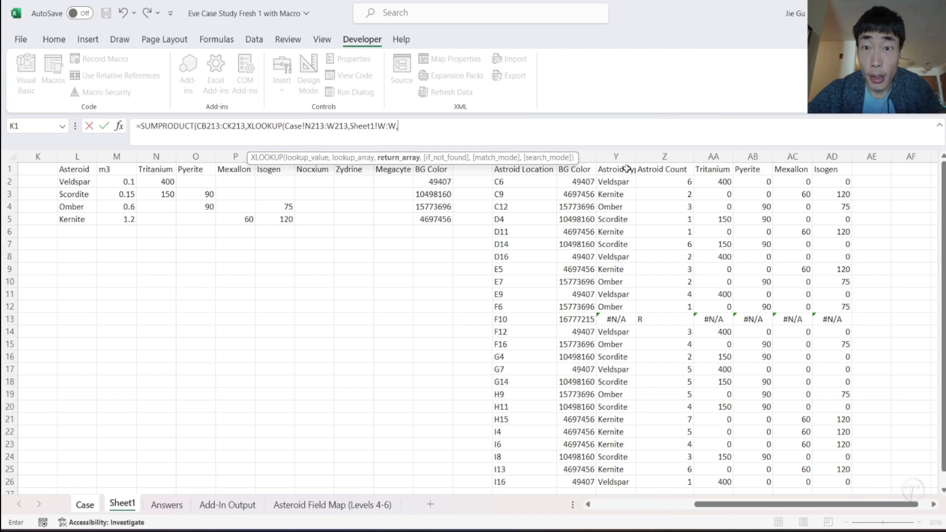
left_click(712, 155)
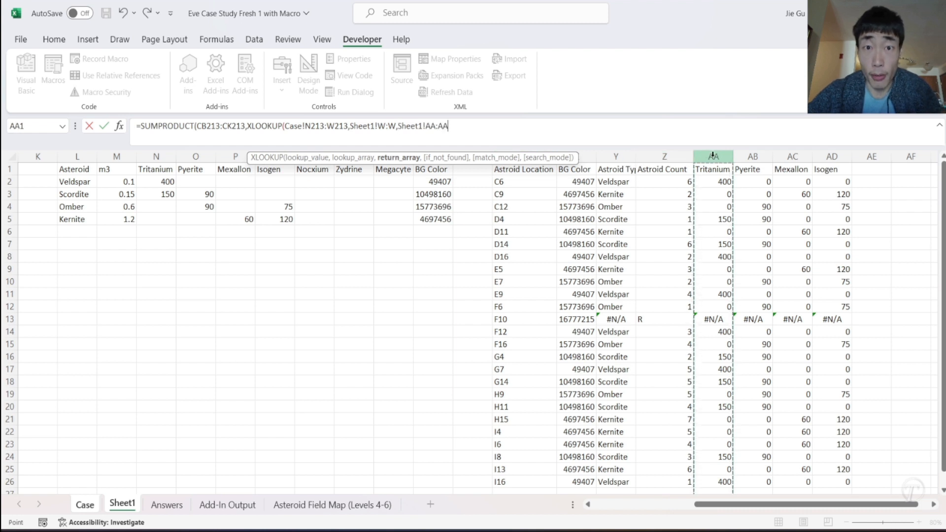
type(")")
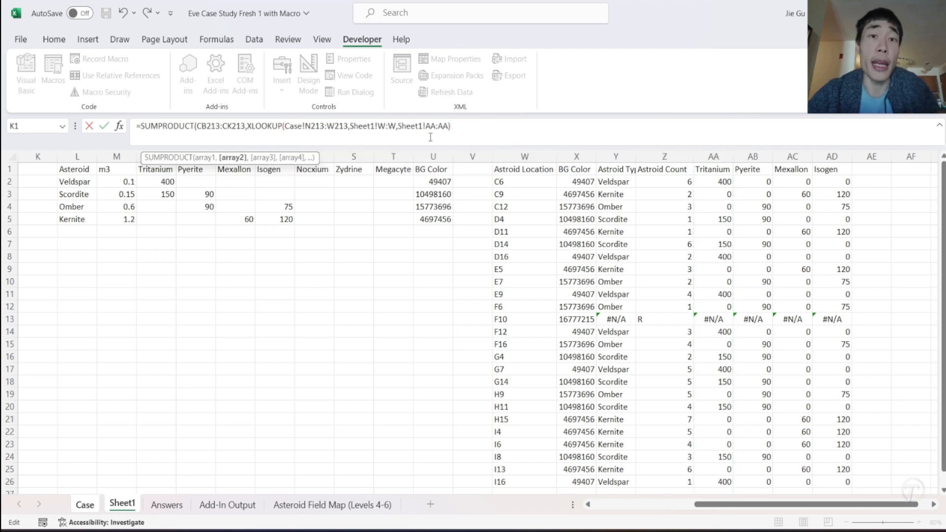
- Lock the XLOOKUP's columns as $N213:$W213 and Sheet1!$W:$W, removing the Case! prefix from the lookup value
left_click(378, 127)
type("$W:")
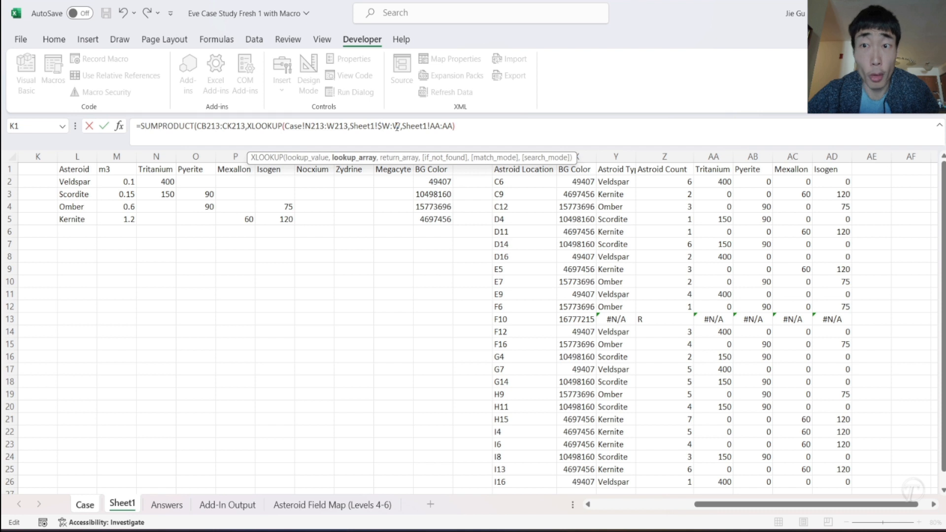
type("$")
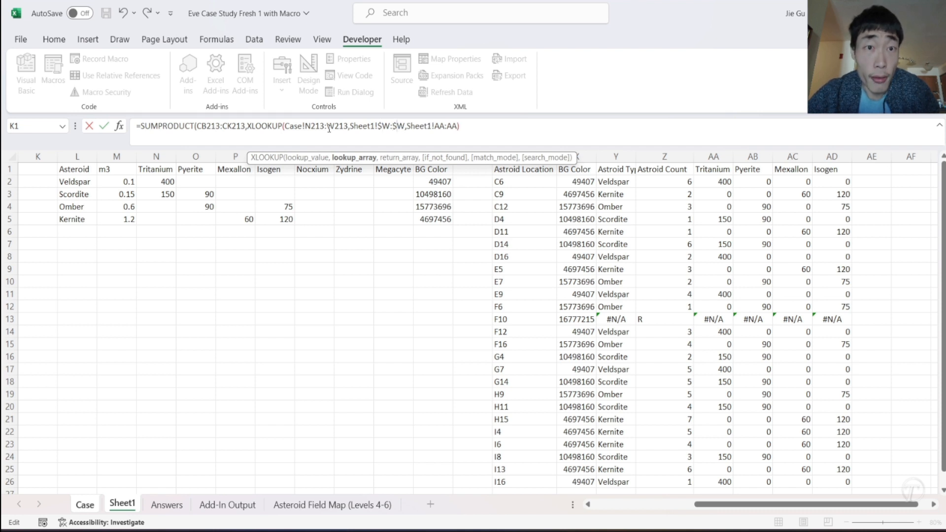
left_click(306, 129)
key("BackSpace")
key("BackSpace")
key("BackSpace")
key("BackSpace")
key("BackSpace")
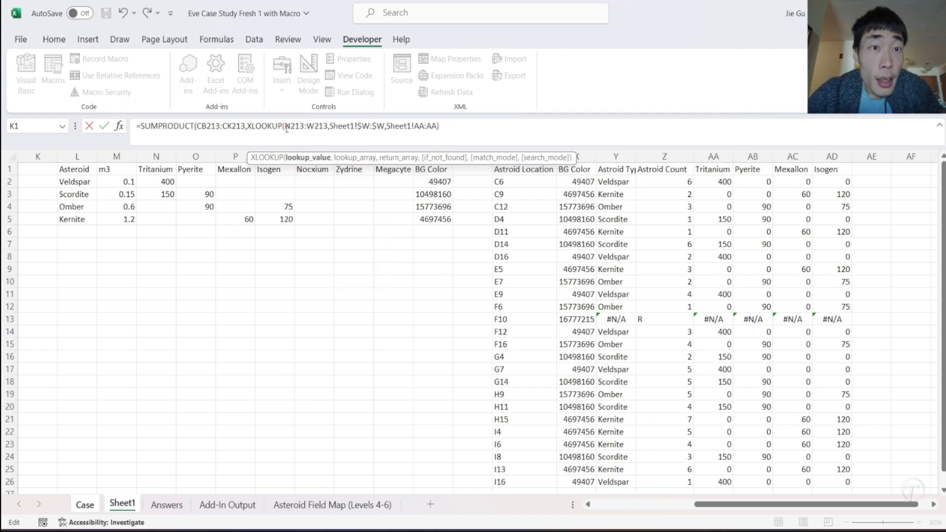
type("$W:")
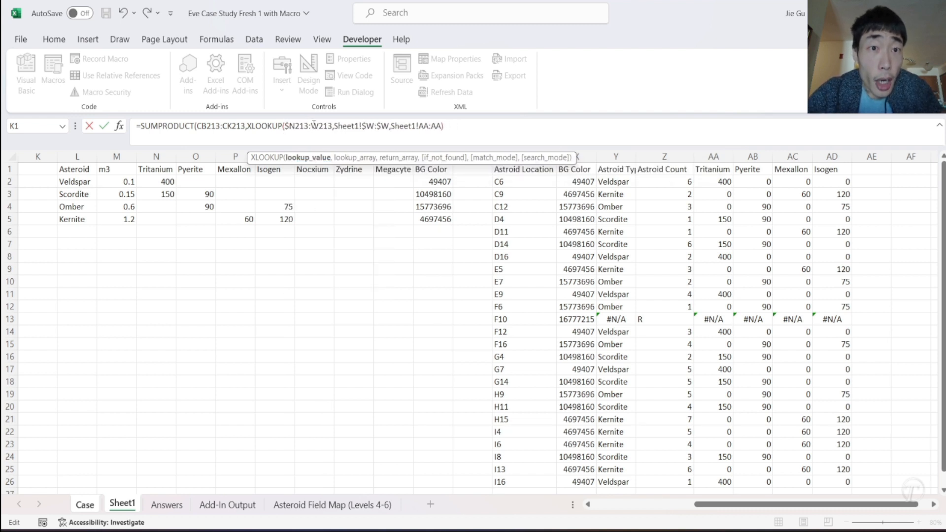
type("$")
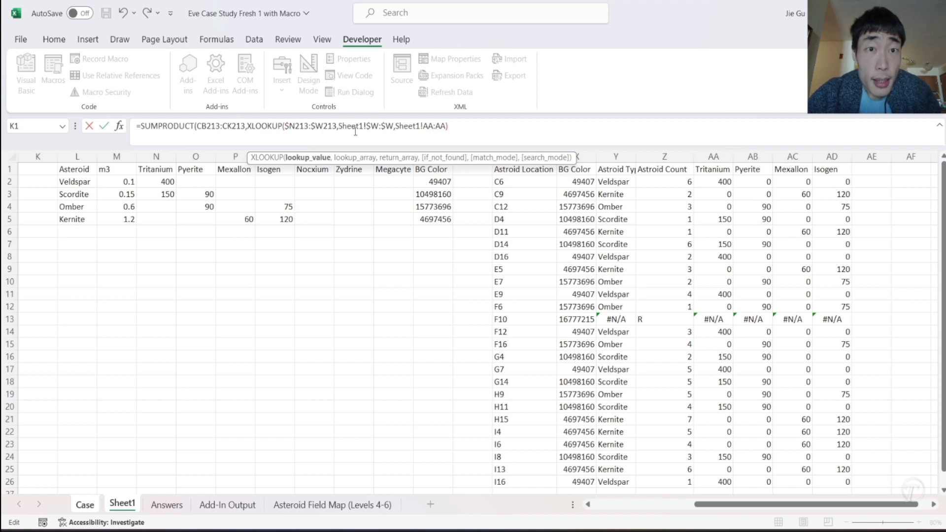
- Lock the SUMPRODUCT's first array as $CB213:$CK213 and commit the formula, accepting the closing-parenthesis correction
left_click(198, 126)
type("$")
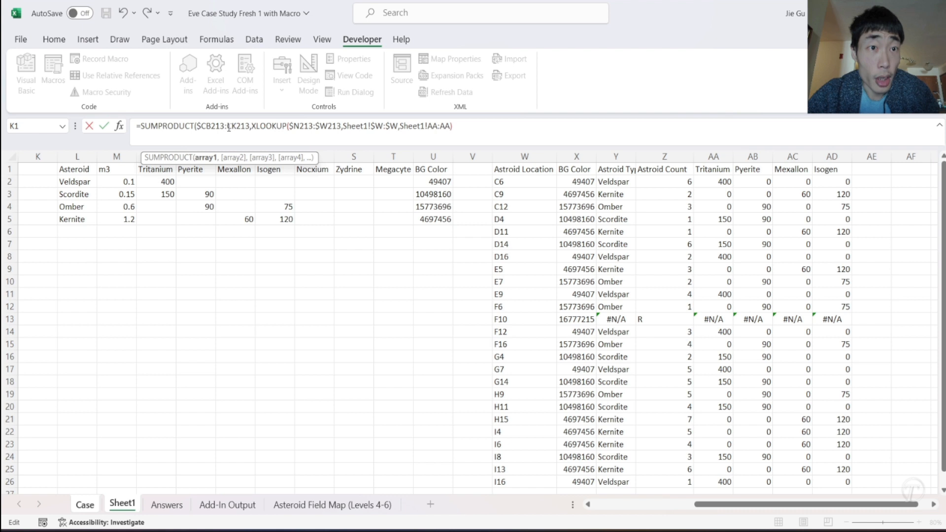
left_click(227, 127)
type("$")
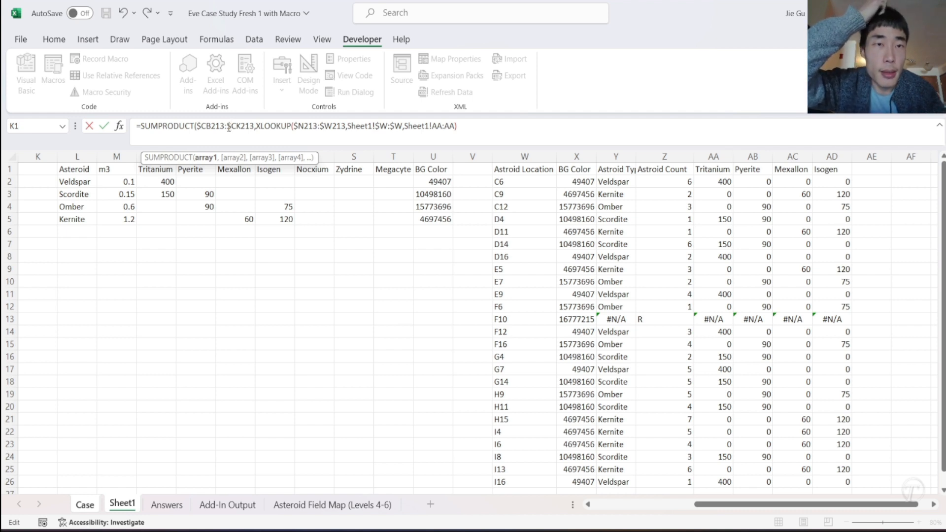
key("Return")
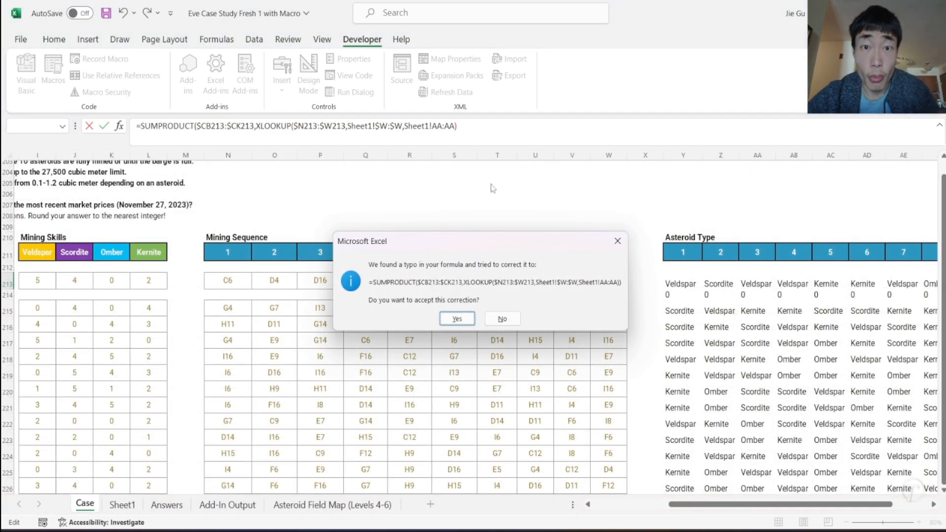
left_click(462, 319)
scroll(759, 346, "right", 10)
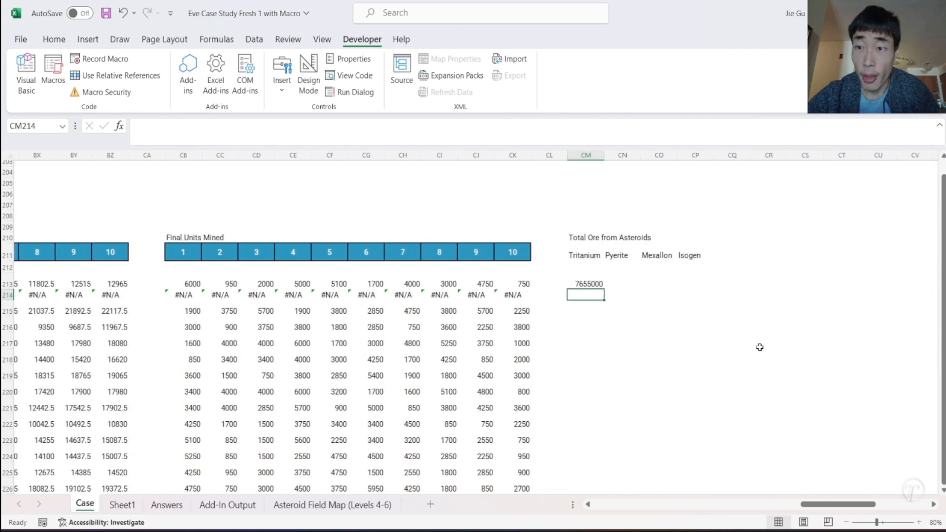
- Fill the CM213 formula across to Isogen in CP213 and down all the rows of the Total Ore from Asteroids table
left_click(465, 283)
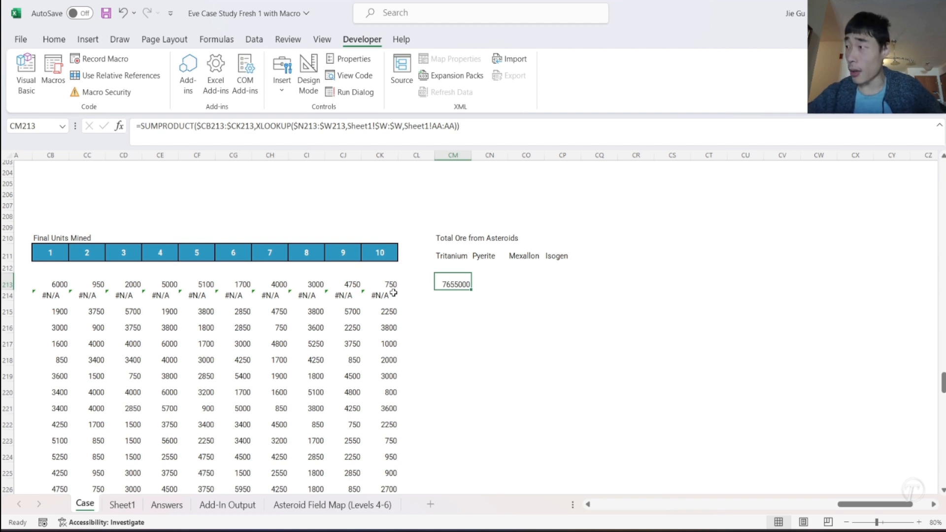
left_click_drag(471, 291, 573, 293)
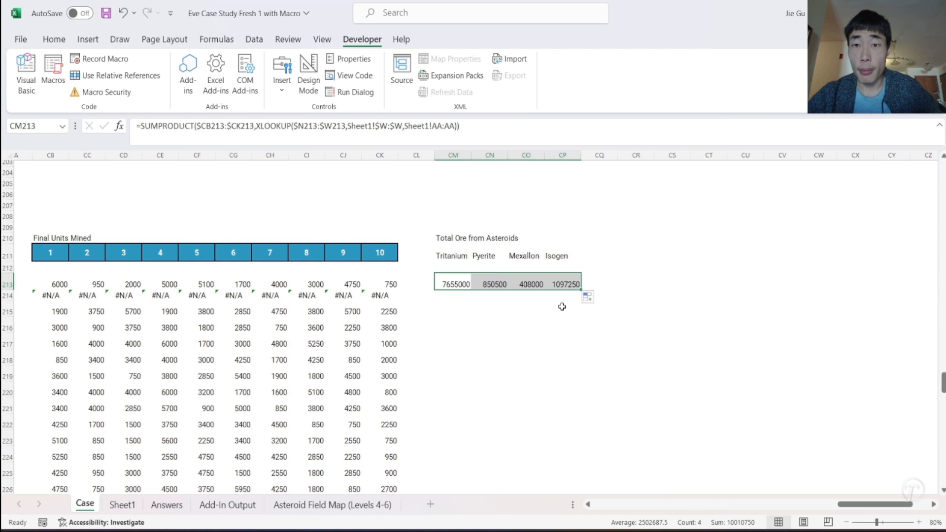
left_click(531, 307)
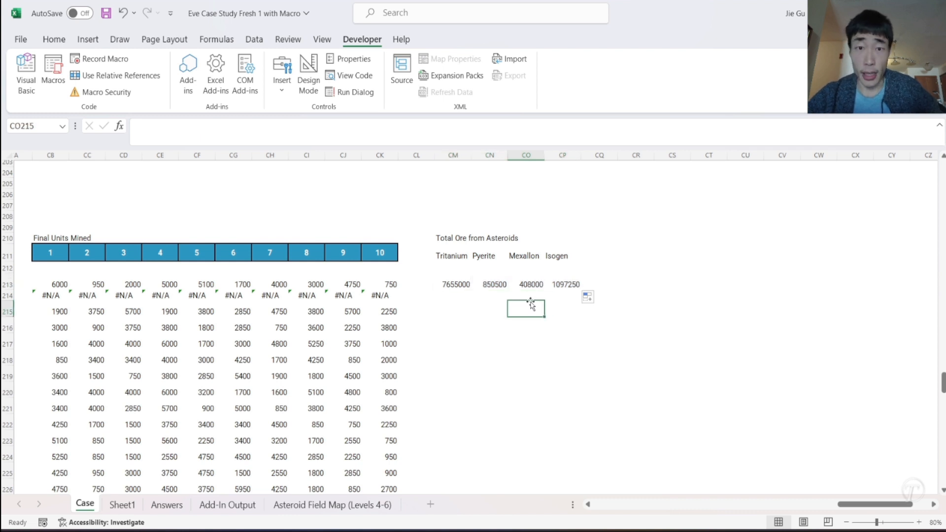
left_click_drag(446, 282, 571, 488)
left_click_drag(566, 320, 568, 240)
scroll(618, 196, "up", 9)
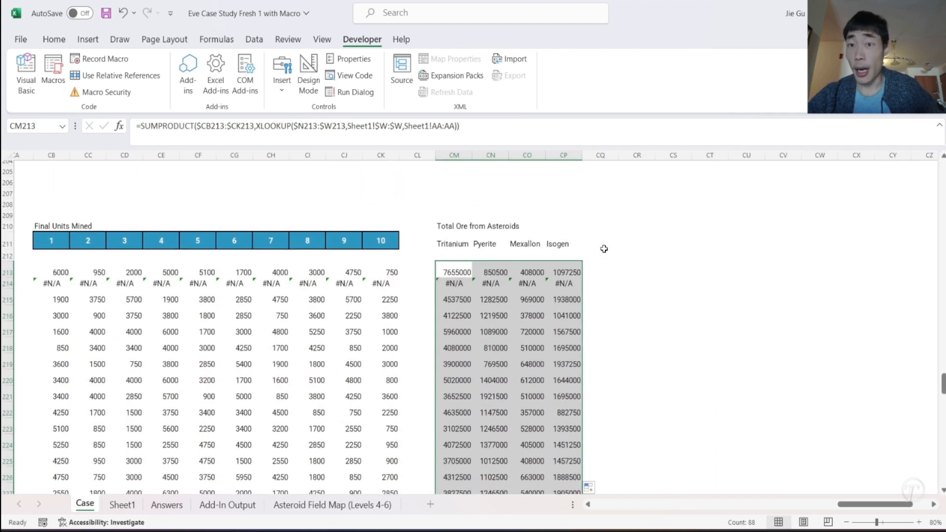
- Copy the Level 4 date and mineral price block N173:R175, including its headers and first row of lookups
scroll(604, 249, "left", 15)
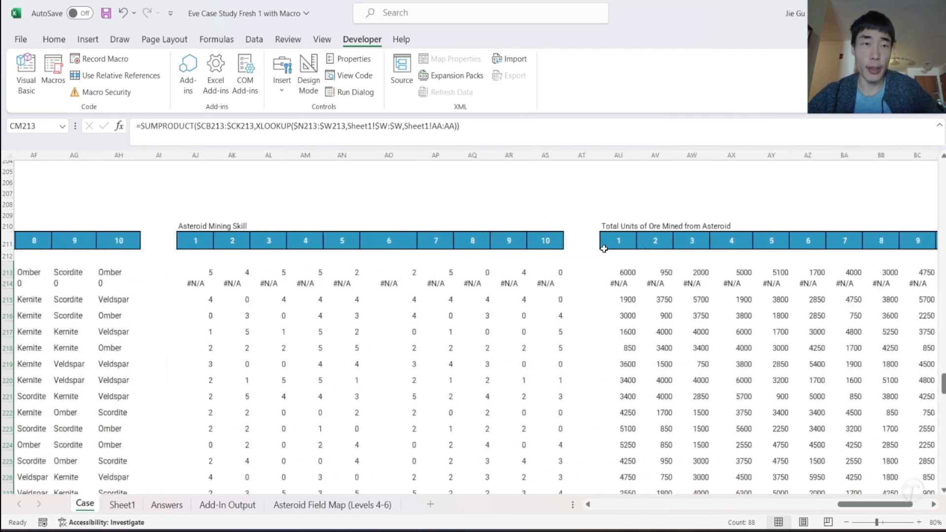
scroll(604, 249, "left", 6)
scroll(604, 249, "right", 12)
scroll(604, 249, "up", 8)
scroll(604, 249, "left", 8)
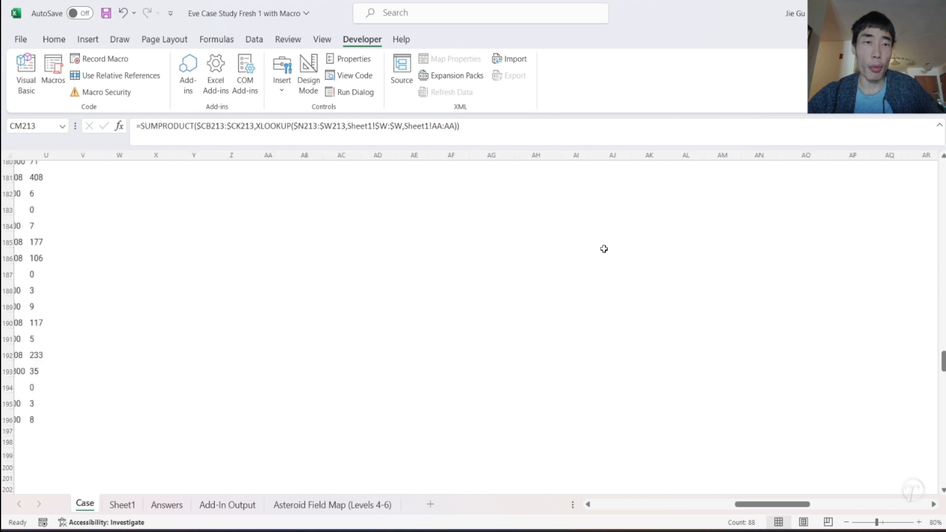
scroll(311, 253, "left", 2)
scroll(289, 252, "up", 4)
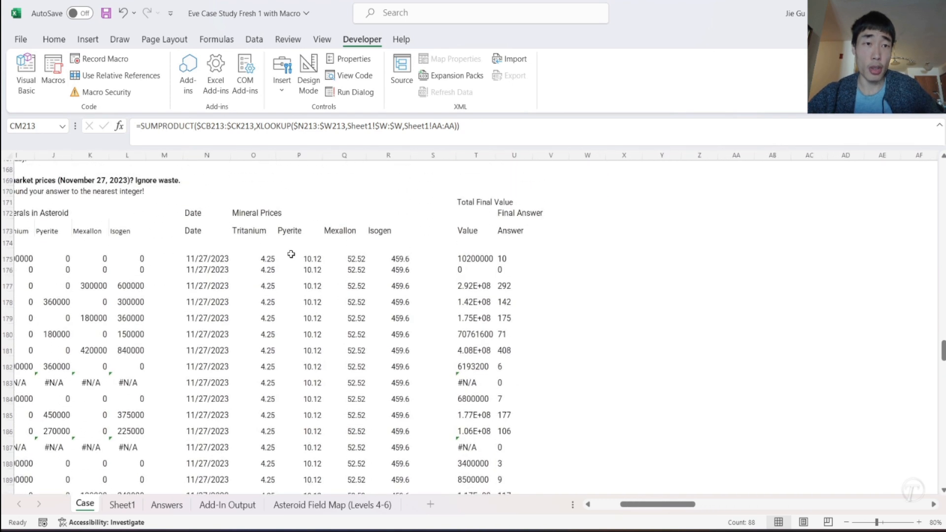
left_click(202, 230)
left_click(206, 269)
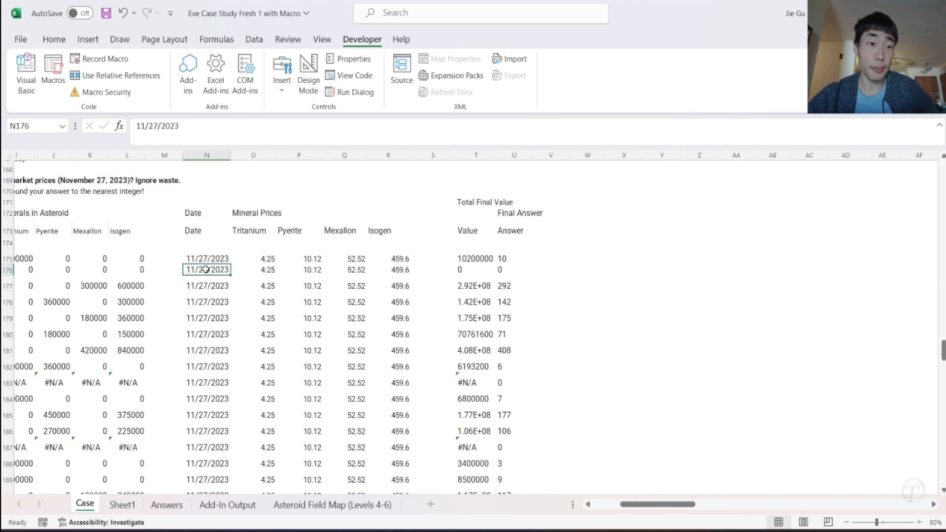
left_click(206, 259)
left_click_drag(195, 230, 399, 262)
key("ctrl+c")
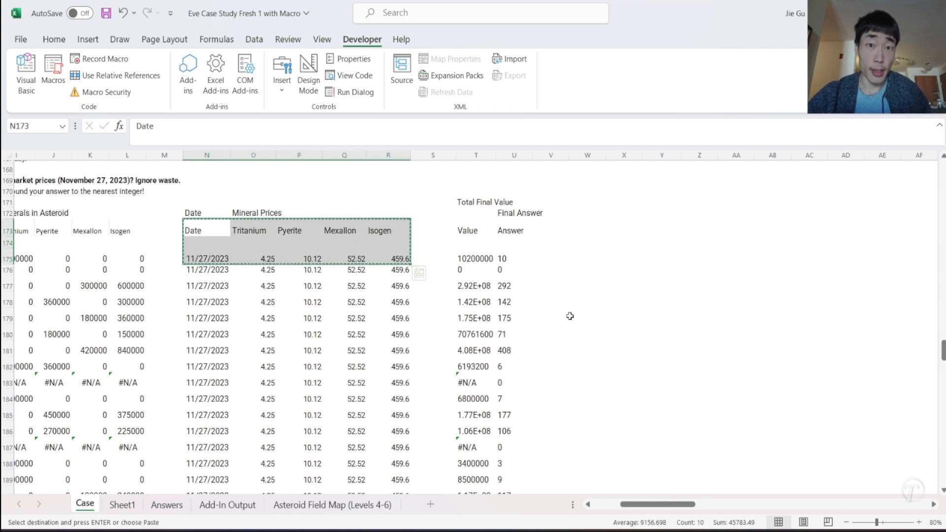
- Paste the copied date and price block at CR211 beside Total Ore from Asteroids, and widen column CR to fit the date
scroll(697, 348, "down", 10)
scroll(697, 348, "right", 10)
scroll(697, 350, "right", 15)
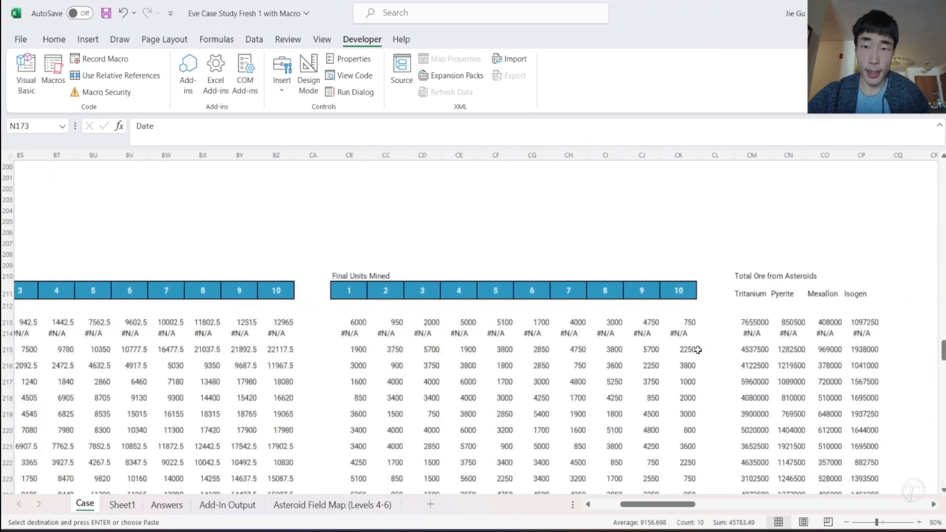
scroll(697, 350, "left", 3)
left_click(420, 296)
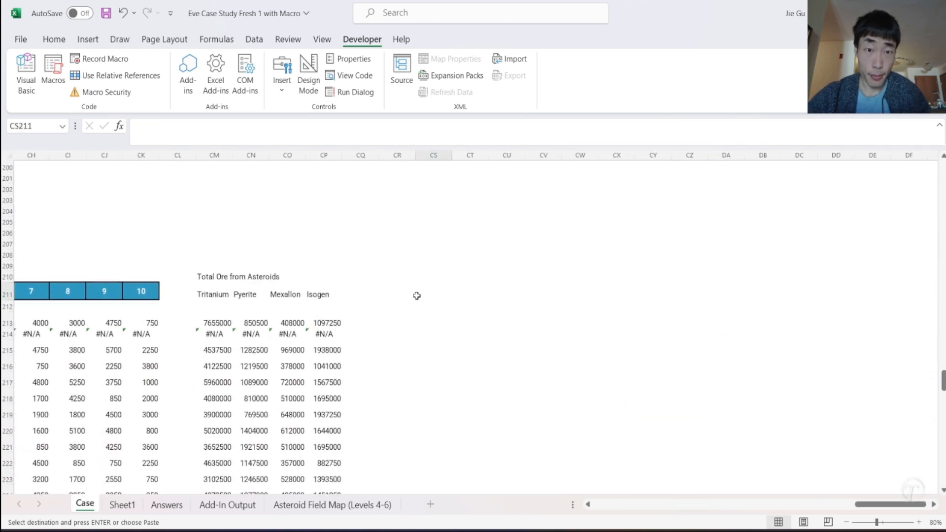
left_click(393, 296)
key("ctrl+v")
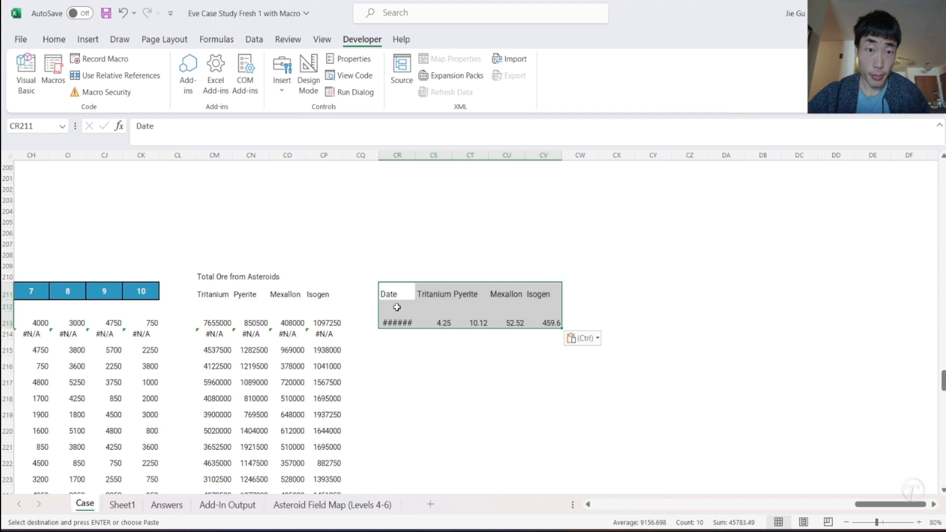
left_click(397, 322)
left_click_drag(415, 155, 435, 155)
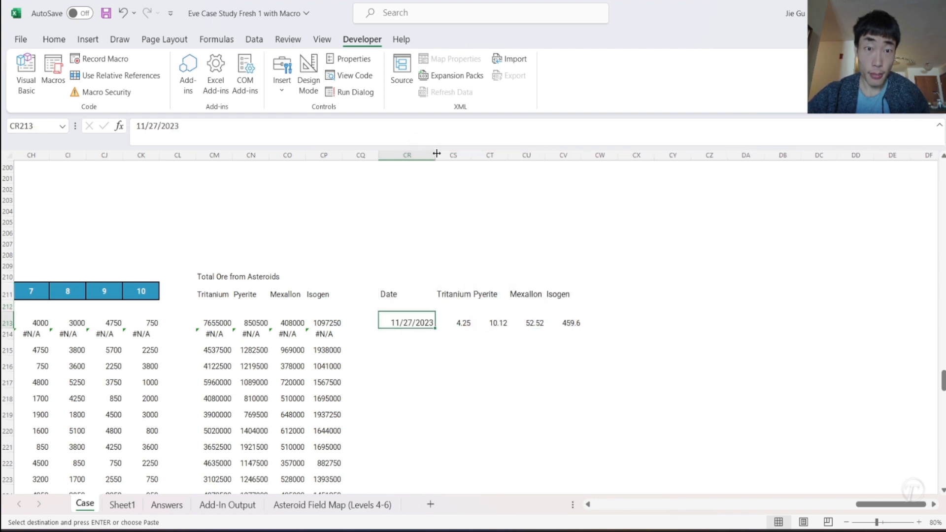
- Title the pasted price table "Price of Minerals" in CR210
left_click(418, 267)
left_click(414, 278)
type("P")
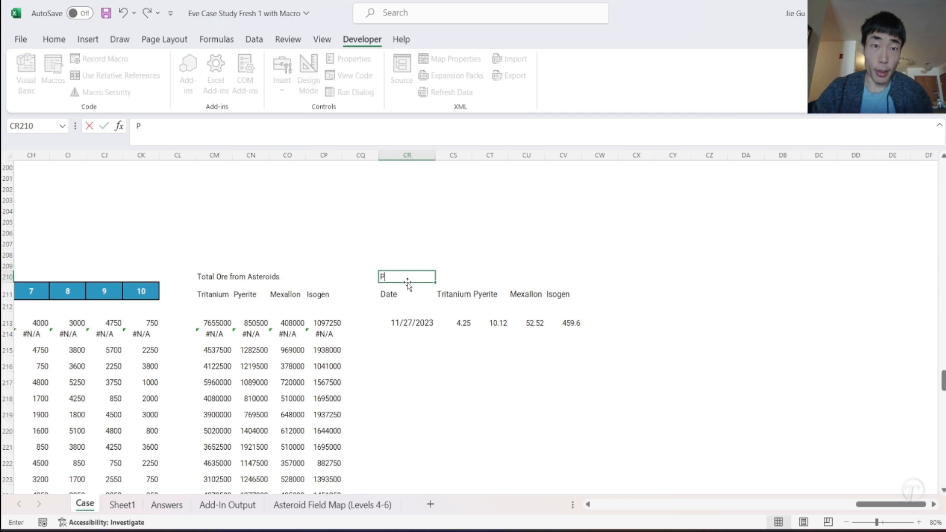
type("rice of Minerals")
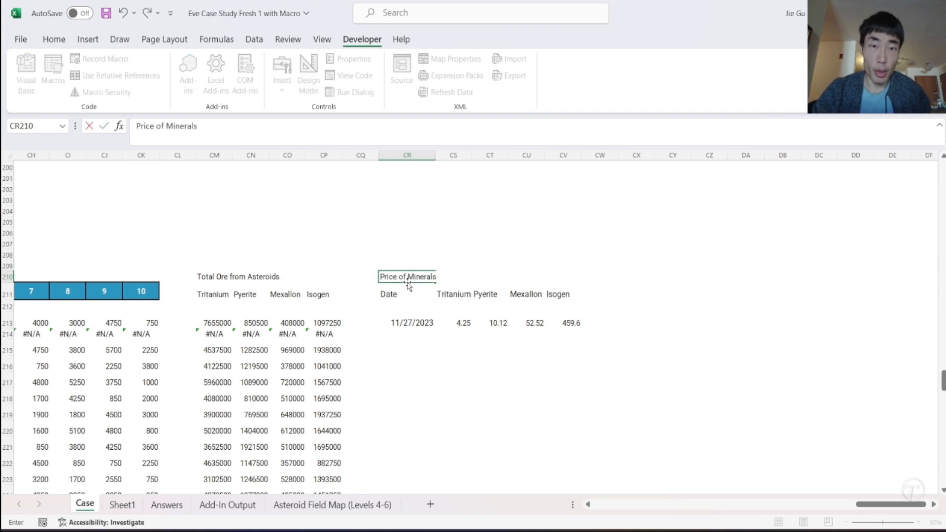
key("Return")
left_click(424, 326)
left_click(462, 324)
left_click_drag(414, 325, 570, 319)
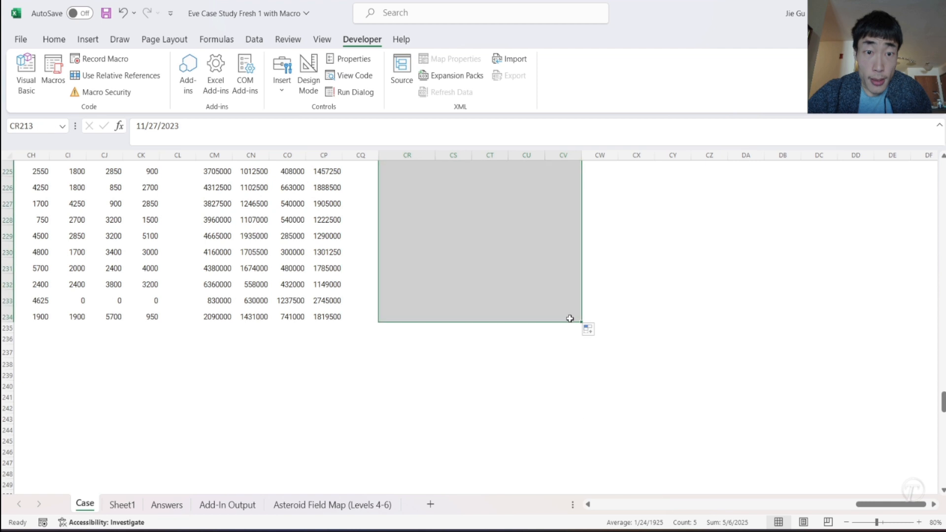
scroll(618, 261, "up", 5)
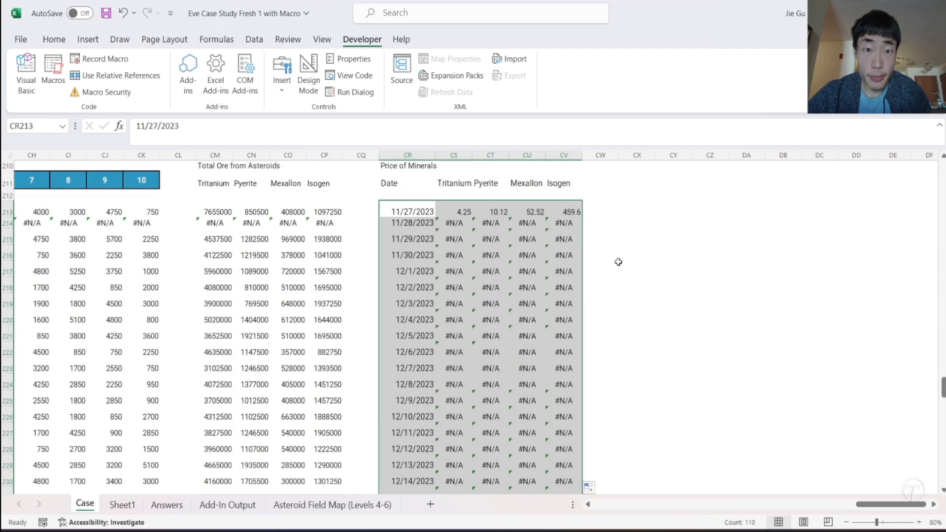
key("ctrl+z")
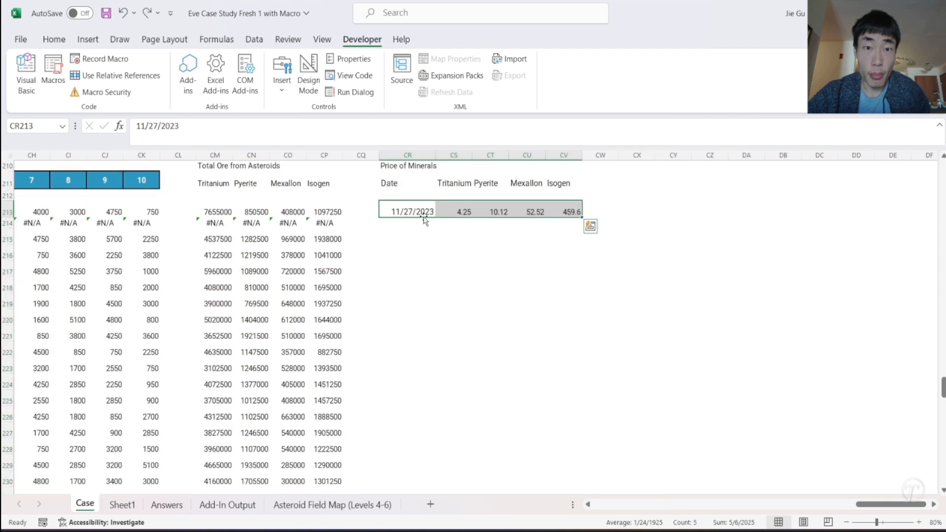
- Fill column CR down with the constant date 11/27/2023, and fill the four mineral price lookups CS213:CV213 down all rows
left_click(419, 211)
left_click_drag(436, 217, 410, 331)
scroll(467, 276, "up", 5)
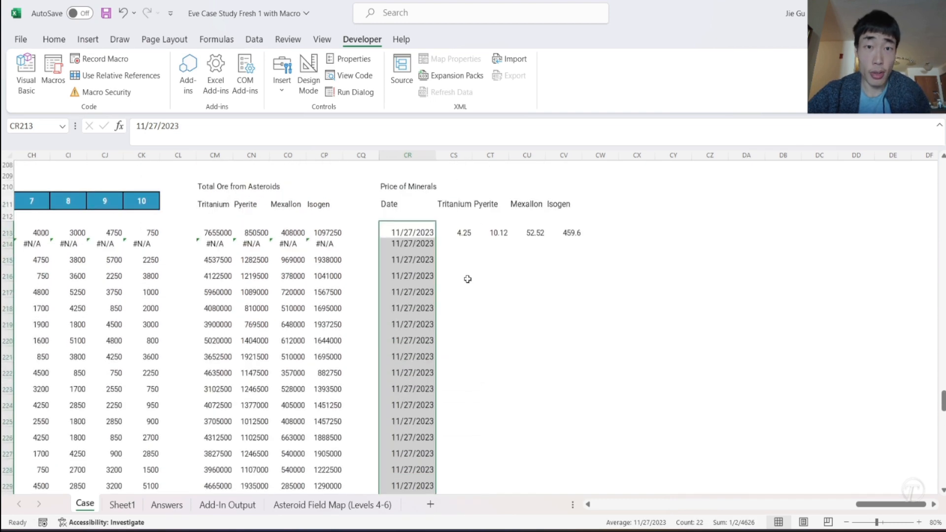
left_click_drag(452, 234, 578, 233)
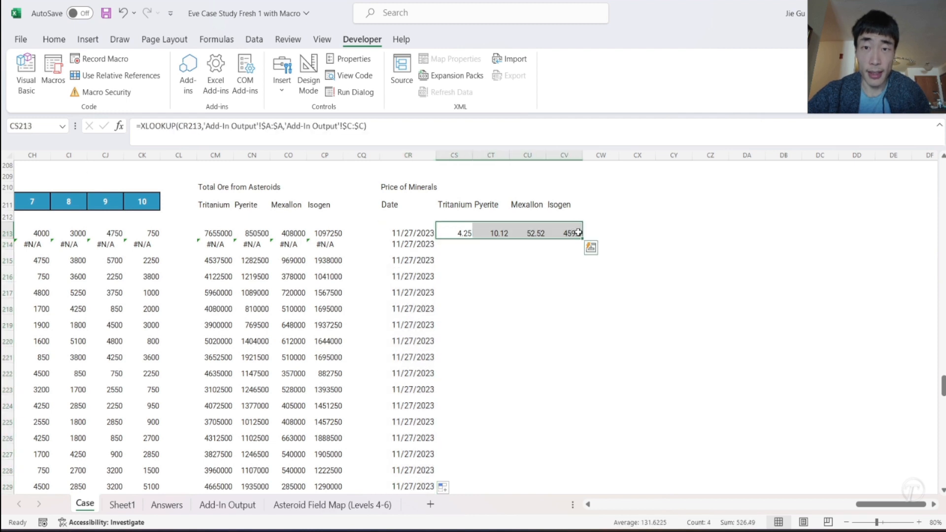
double_click(581, 238)
scroll(613, 287, "up", 2)
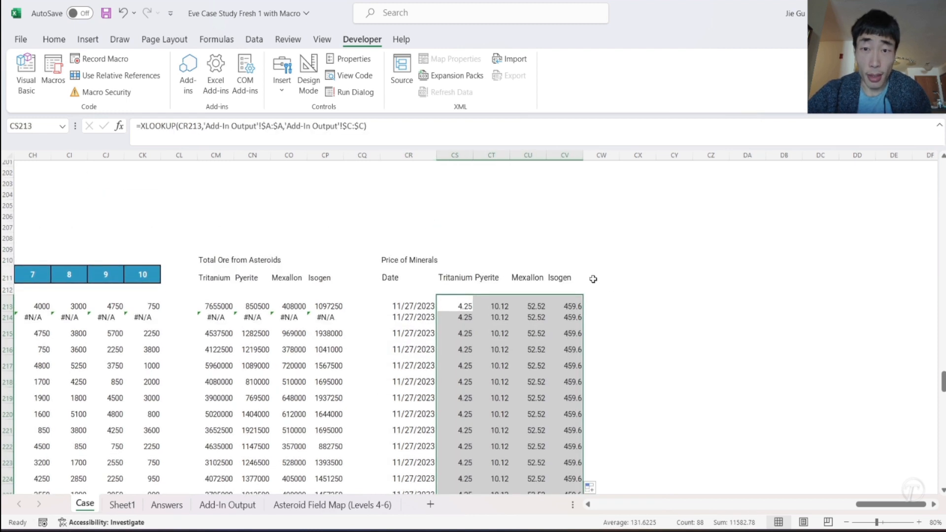
- Enter the heading "Total Value" in CX210 and the column label "Value" in CX211
left_click(594, 279)
left_click(633, 260)
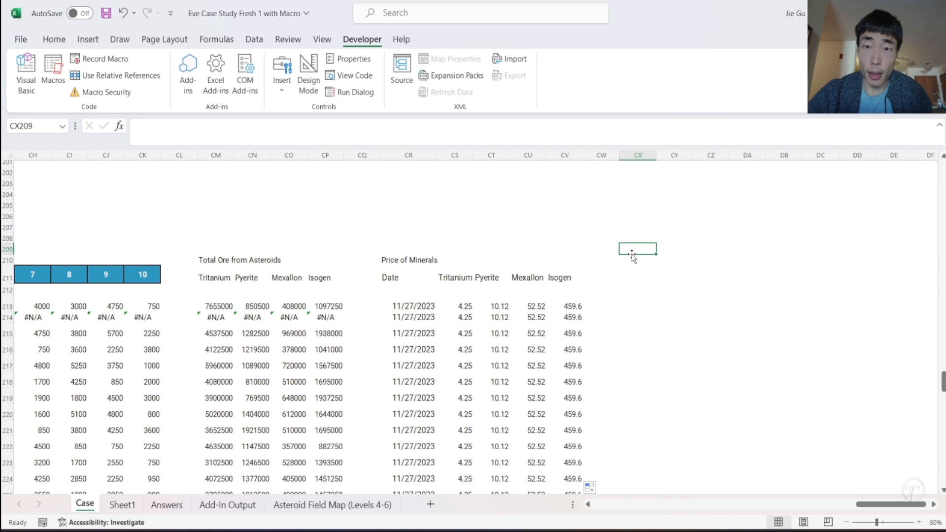
type("Total Value")
key("Return")
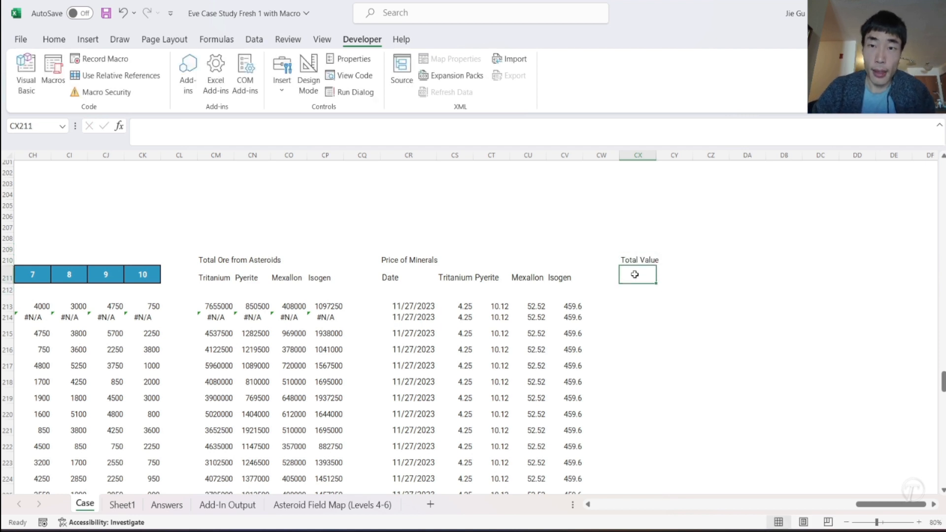
type("Valu")
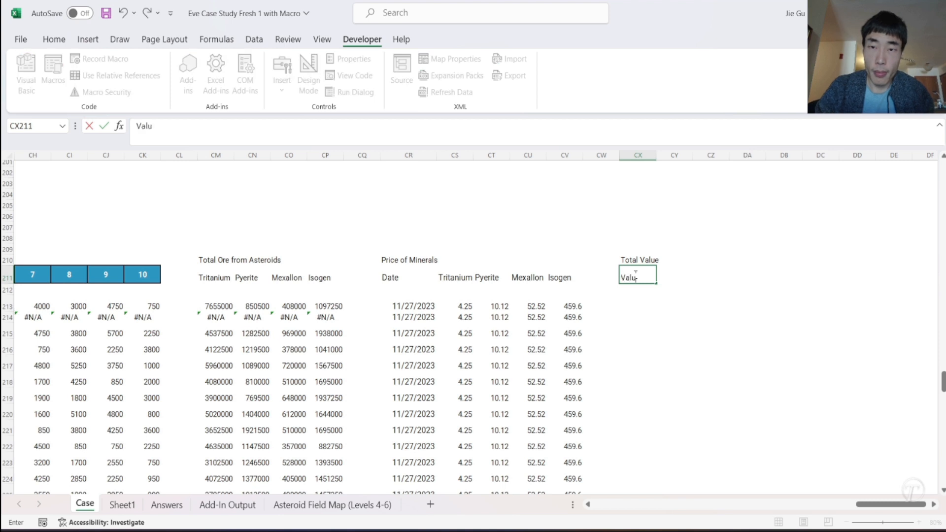
type("e")
key("Return")
key("Return")
- Calculate the total value in CX213 with a SUMPRODUCT of the prices CS213:CV213 and the ore totals CM213:CP213
type("=x")
key("BackSpace")
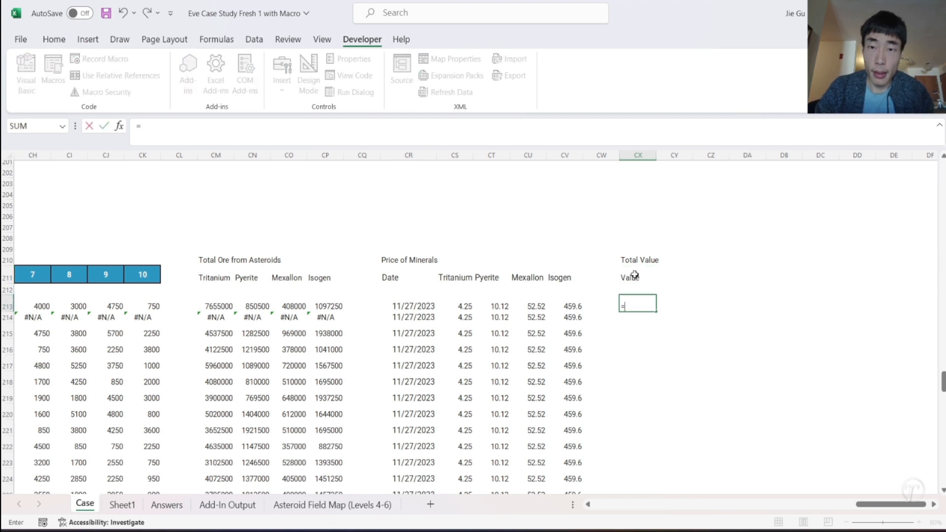
type("SUMPRODUCT(")
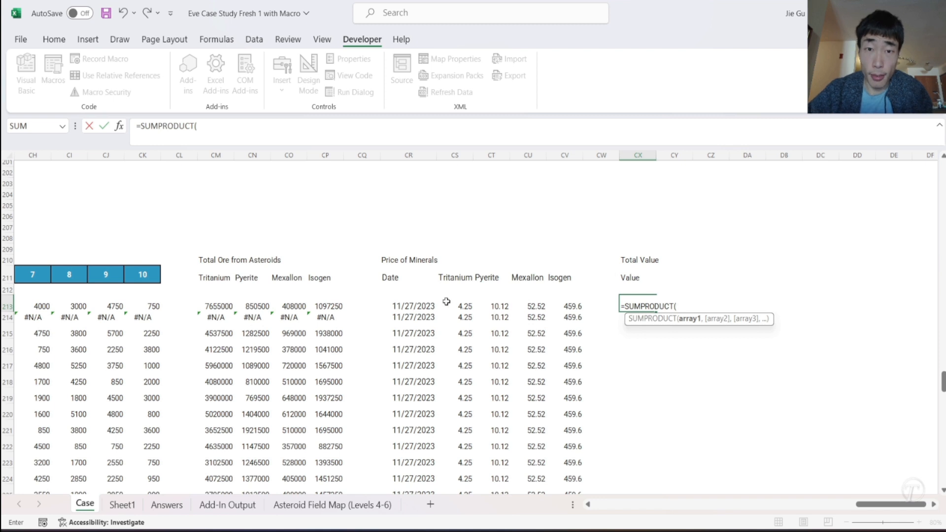
left_click_drag(448, 303, 575, 302)
type(",")
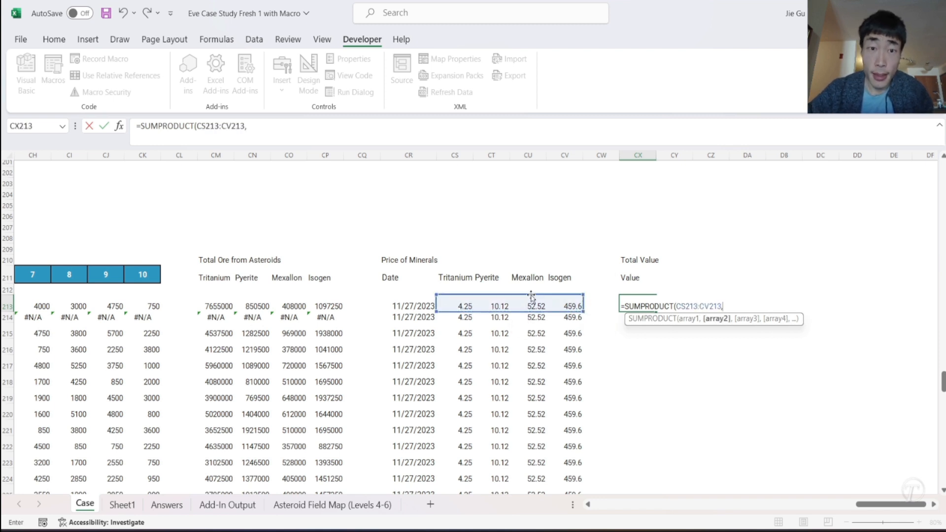
left_click_drag(205, 311, 328, 304)
key("Return")
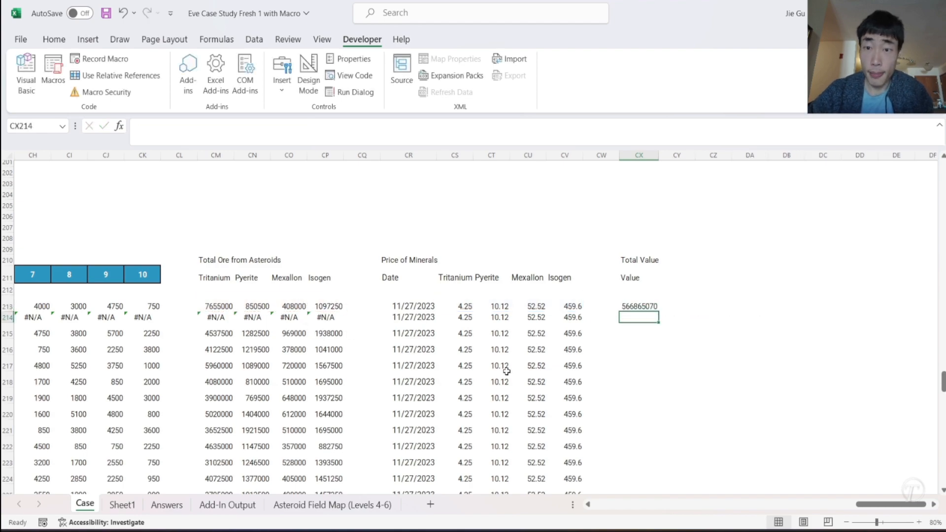
- Check the CX213 value against the Example5 answer and fill its formula down all the Level 5 rows
scroll(507, 371, "left", 20)
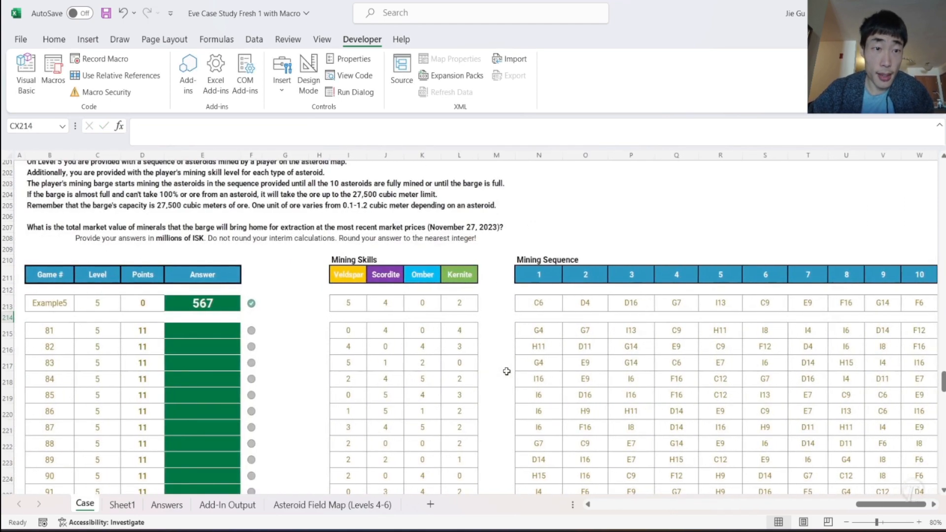
scroll(507, 372, "right", 20)
scroll(506, 371, "right", 2)
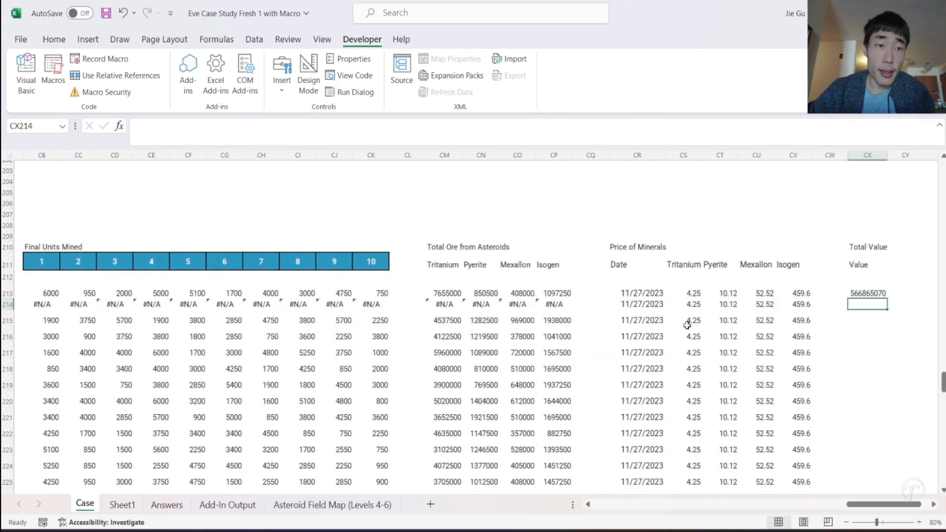
scroll(687, 325, "left", 20)
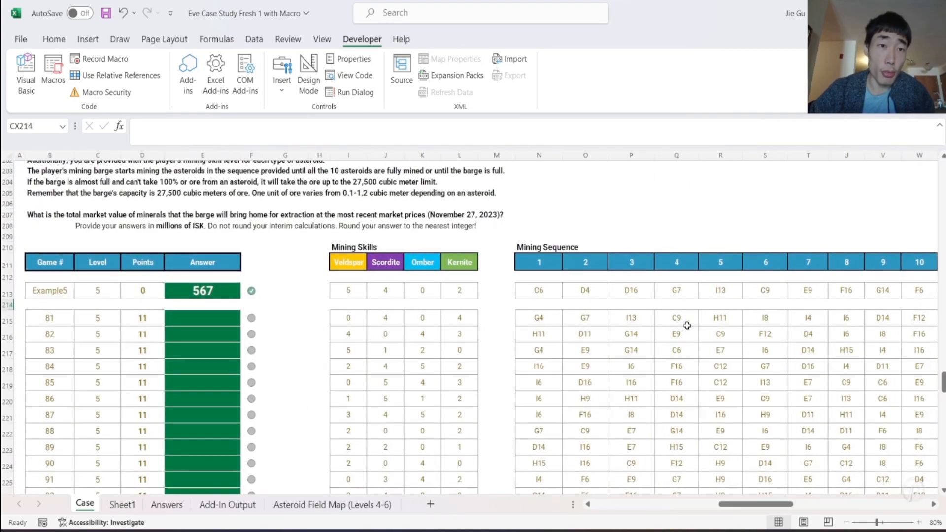
scroll(687, 325, "right", 15)
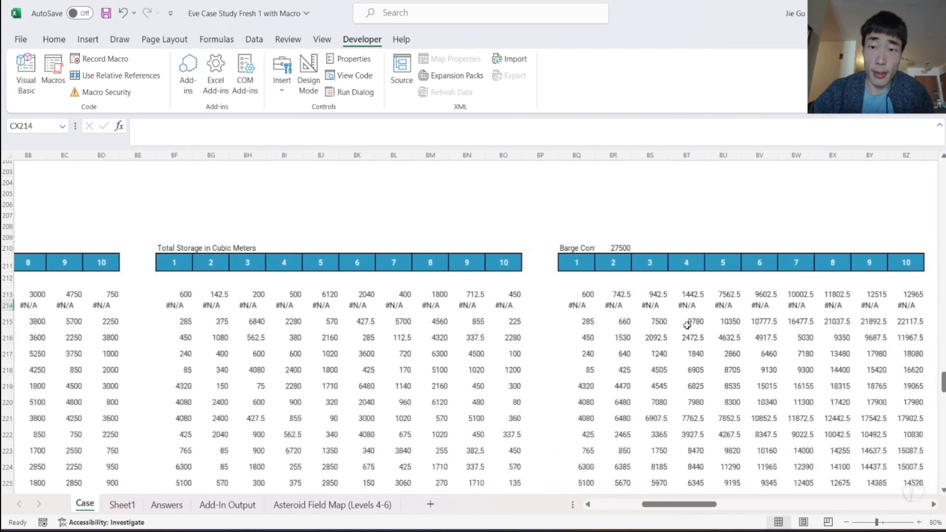
scroll(687, 324, "right", 10)
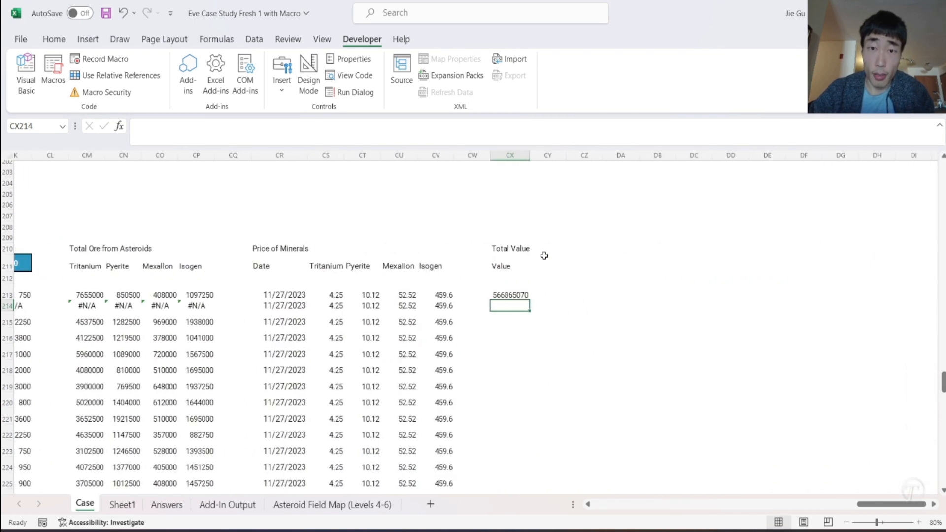
left_click(524, 295)
left_click_drag(531, 300, 514, 419)
scroll(562, 329, "up", 8)
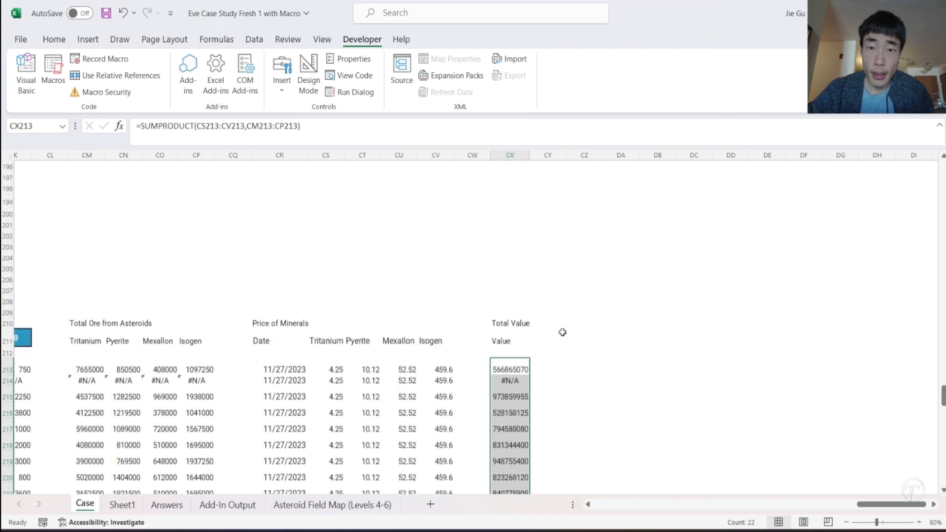
- Enter the heading "Final Answer" in CY210 and the column label "Answer" in CY211
left_click(551, 323)
type("Fin")
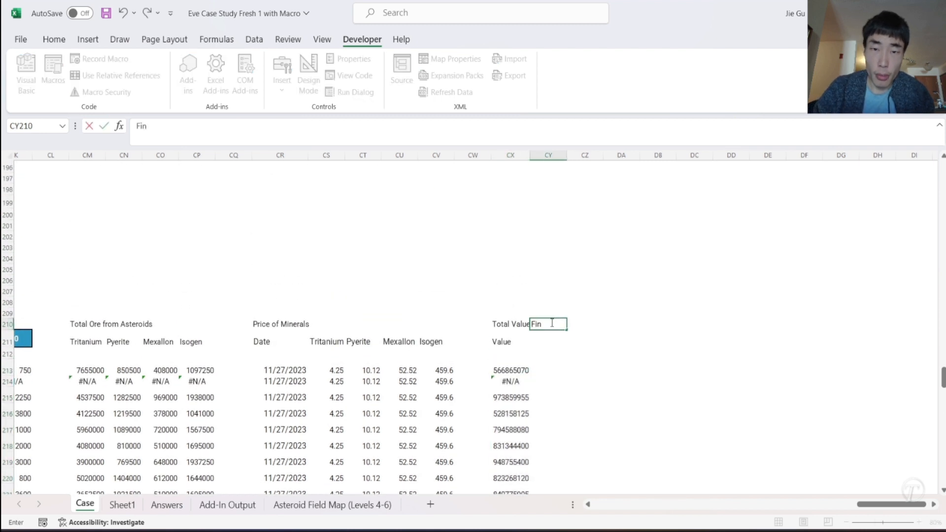
type("al Answer")
key("Return")
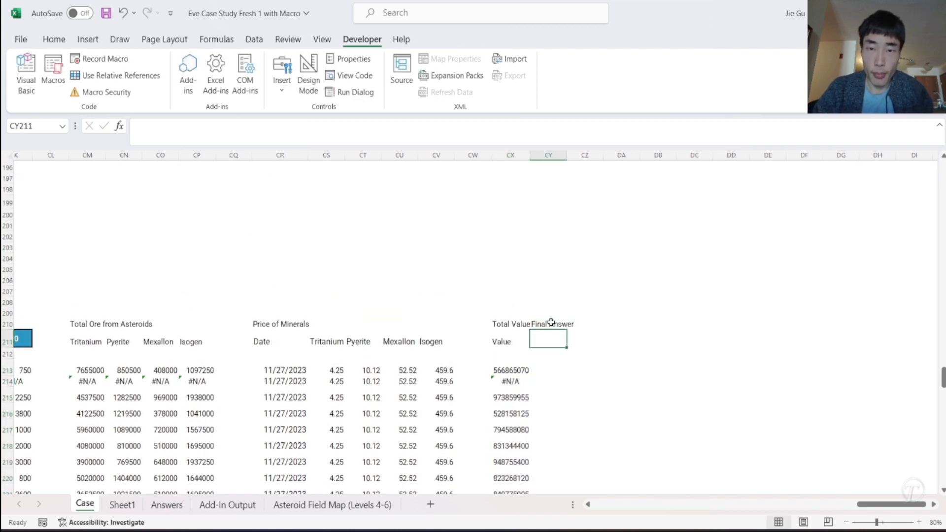
type("Answer")
key("Return")
key("Return")
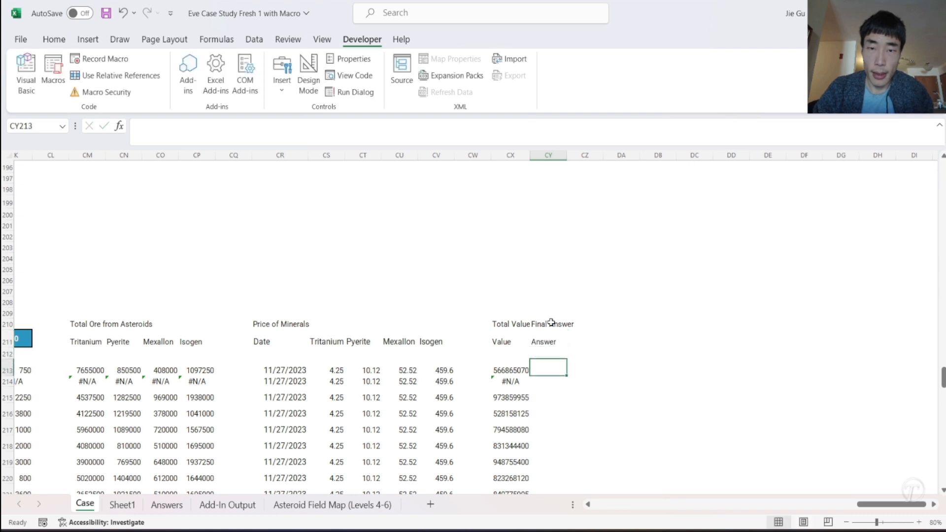
- Calculate the final answer in CY213 by rounding CX213/1000000 to 0 decimals with ROUND, and fill it down all the Level 5 rows
type("=ROU")
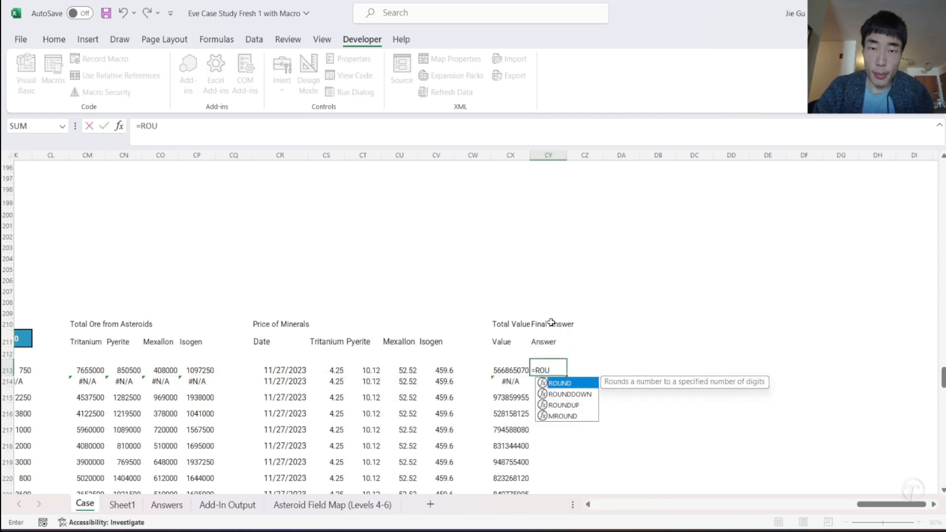
key("Tab")
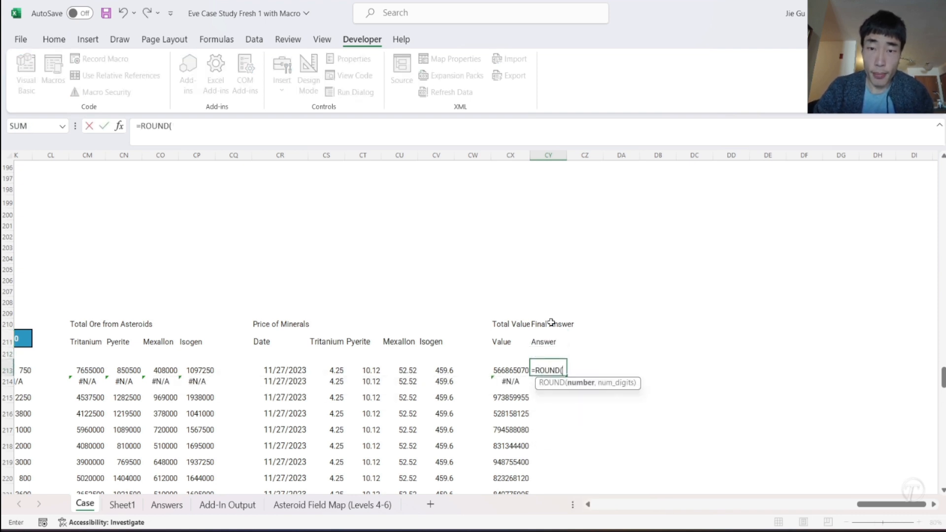
left_click(519, 367)
type("/100000")
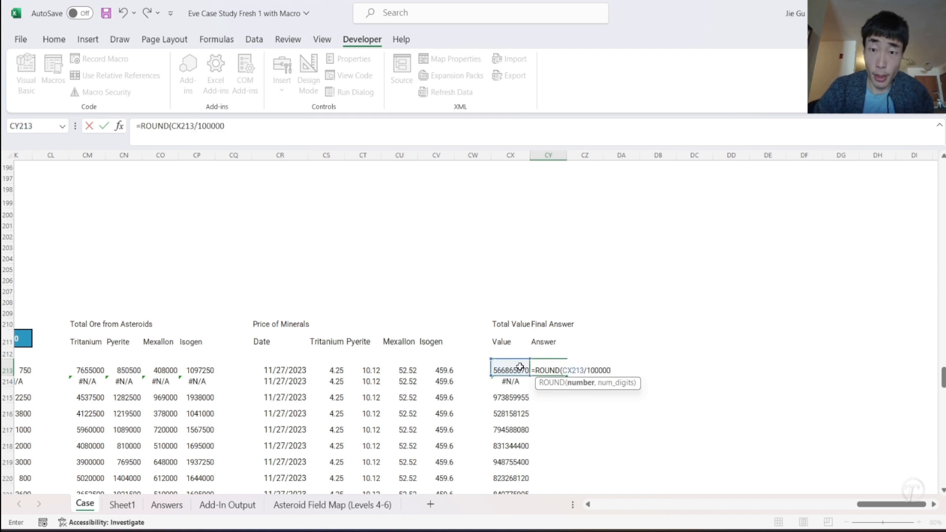
type("0,0")
key("Return")
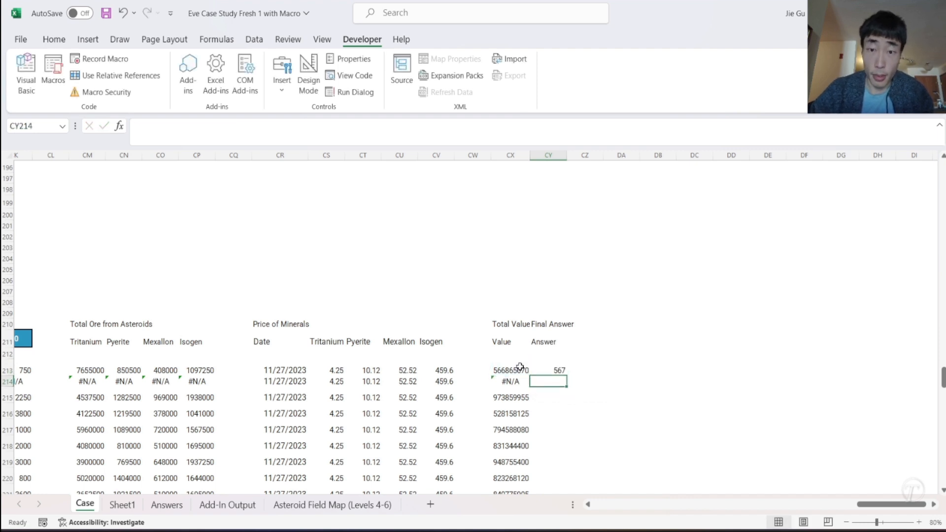
left_click(539, 370)
left_click_drag(568, 376, 555, 479)
scroll(554, 345, "up", 4)
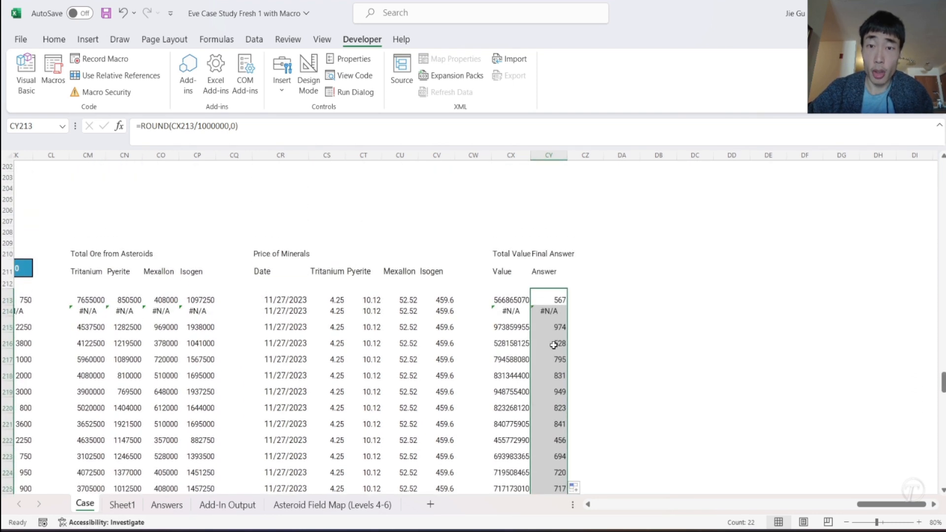
- Copy the final answers from CY215 downward and paste them as values into the Level 5 Answer column starting at E215
left_click(541, 326)
key("ctrl+shift+Down")
key("ctrl+c")
scroll(541, 326, "left", 15)
scroll(540, 326, "left", 3)
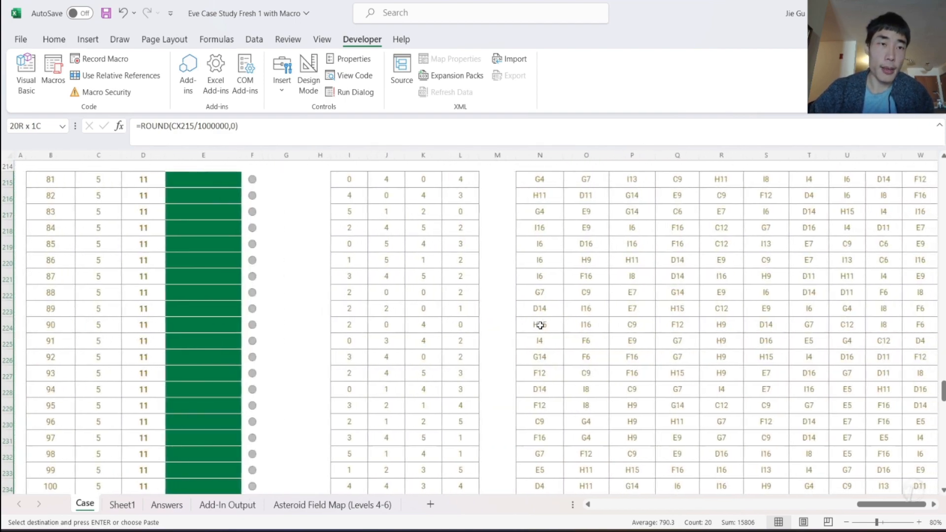
scroll(266, 253, "up", 2)
right_click(188, 256)
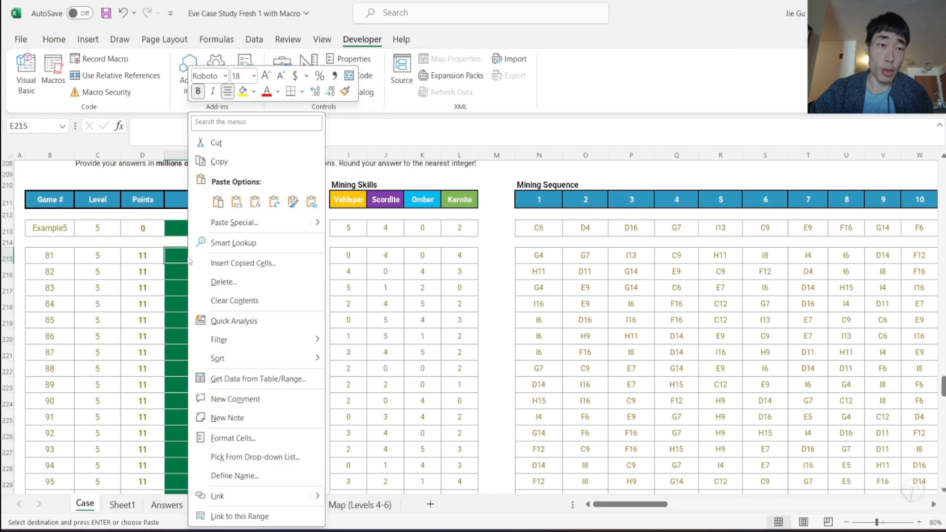
left_click(235, 202)
scroll(240, 331, "down", 4)
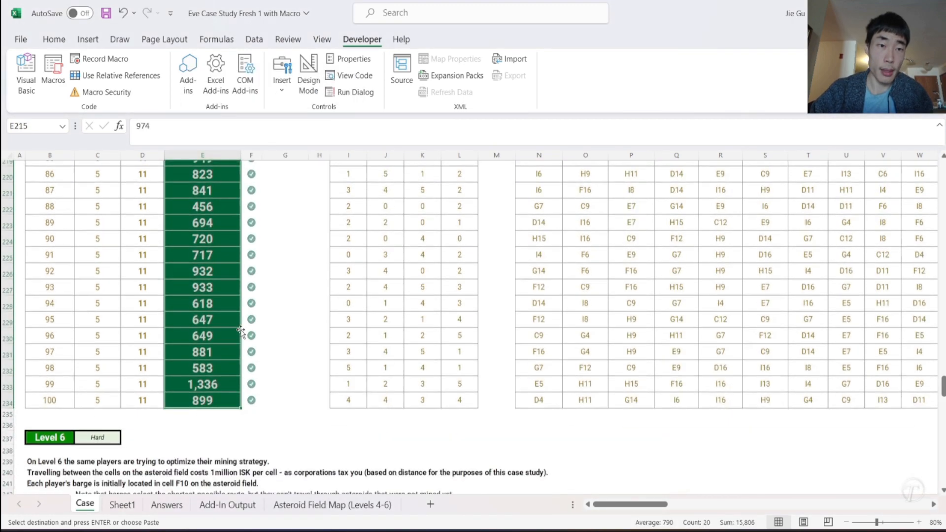
- Review the answers of the completed levels, read the Level 6 rules, and locate the barge's starting cell F10 on the asteroid field map
scroll(241, 331, "up", 20)
scroll(240, 332, "up", 20)
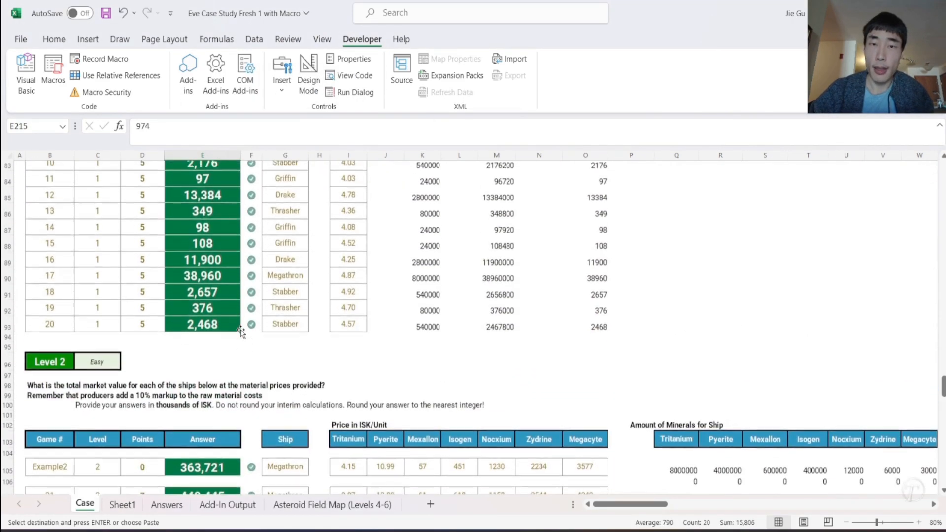
scroll(241, 330, "down", 15)
scroll(240, 330, "down", 20)
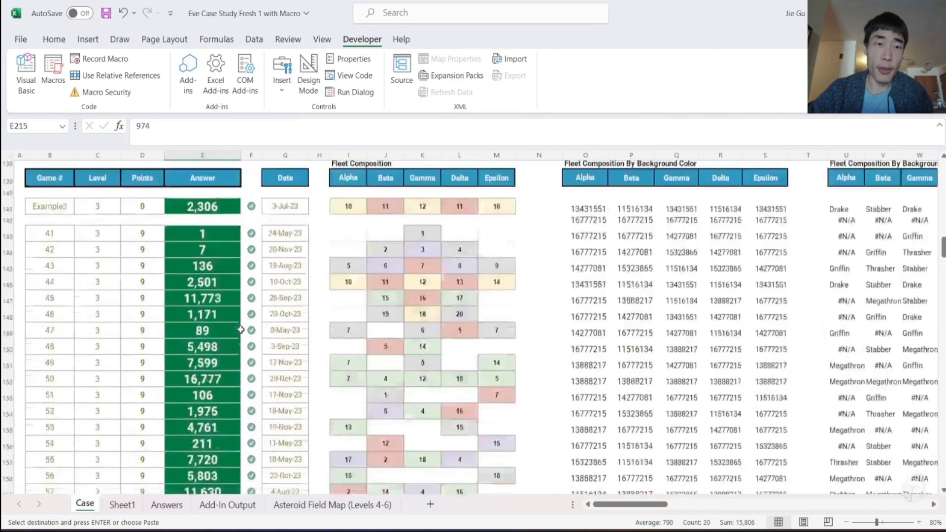
scroll(241, 330, "up", 4)
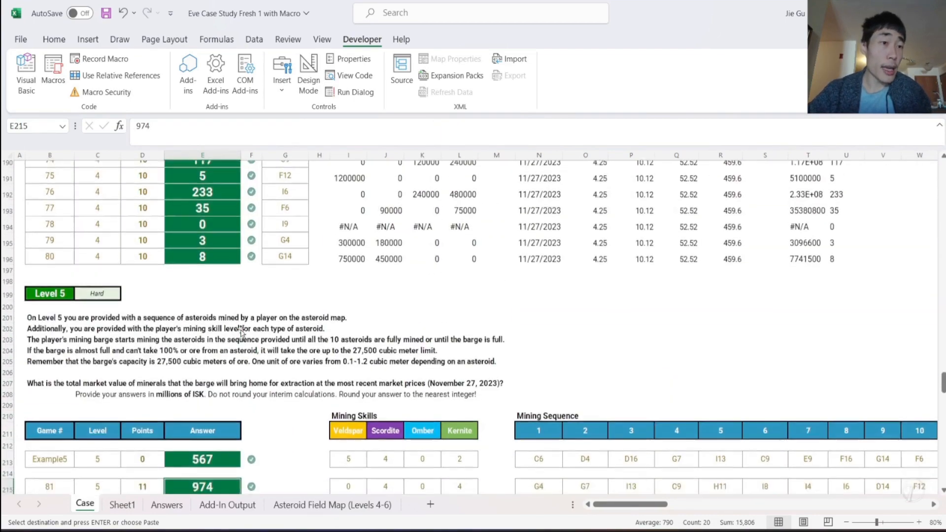
scroll(240, 329, "down", 14)
scroll(240, 330, "down", 2)
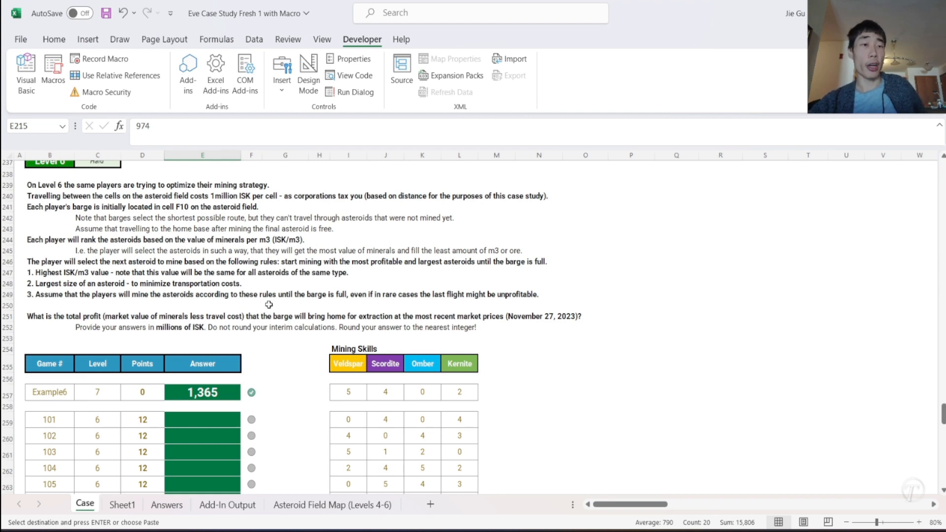
left_click(335, 504)
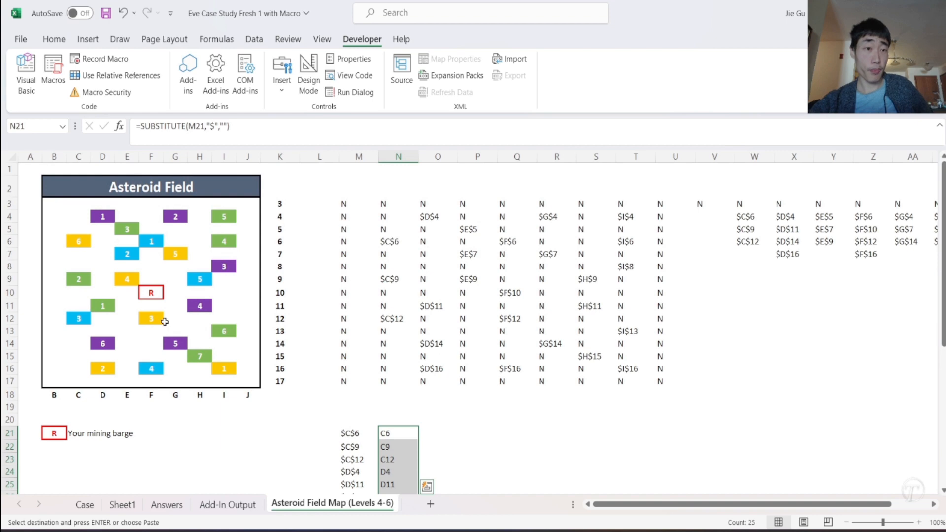
left_click(143, 295)
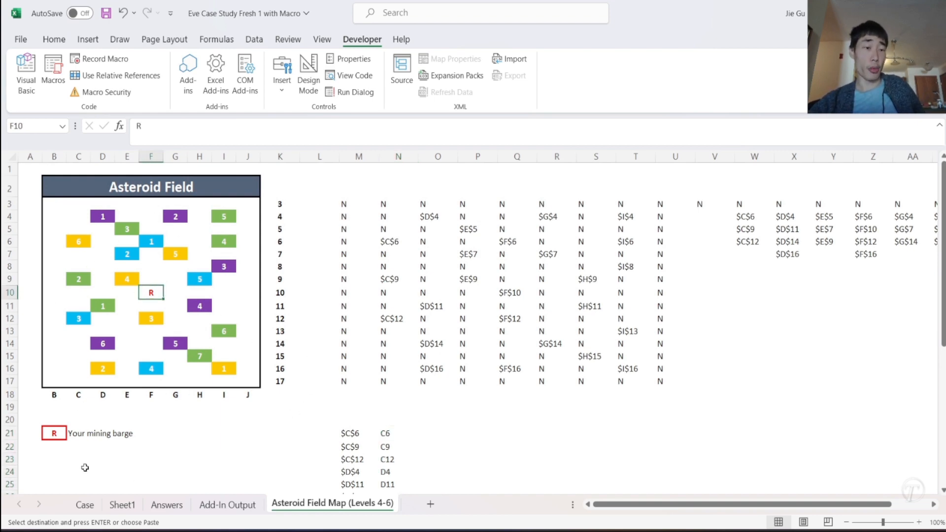
left_click(88, 508)
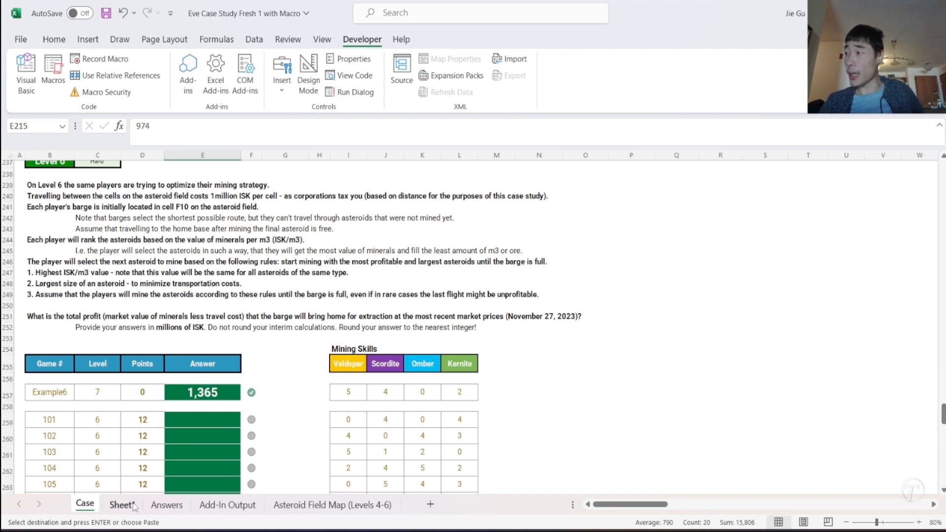
- Compare the Level 6 question and mining skills with the Sheet1 asteroid tables and the asteroid field map
left_click(178, 505)
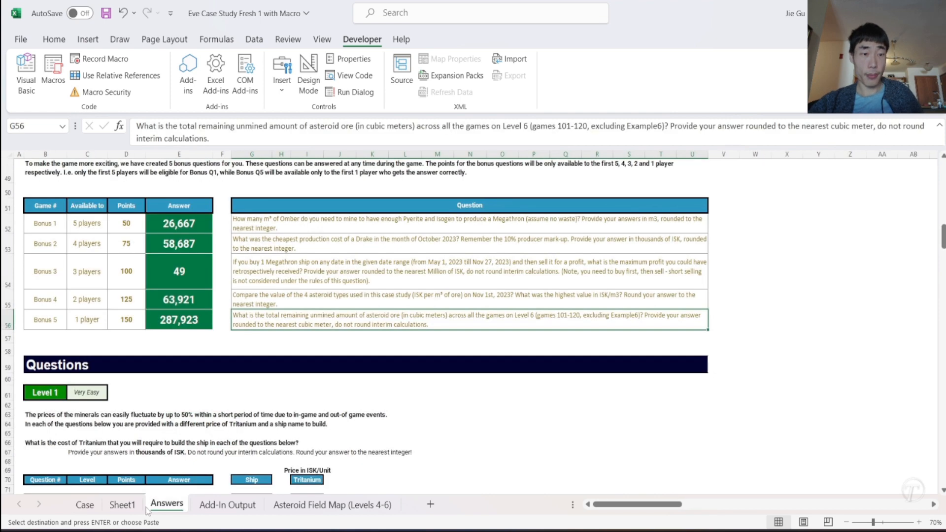
left_click(121, 505)
scroll(587, 316, "up", 3, "ctrl")
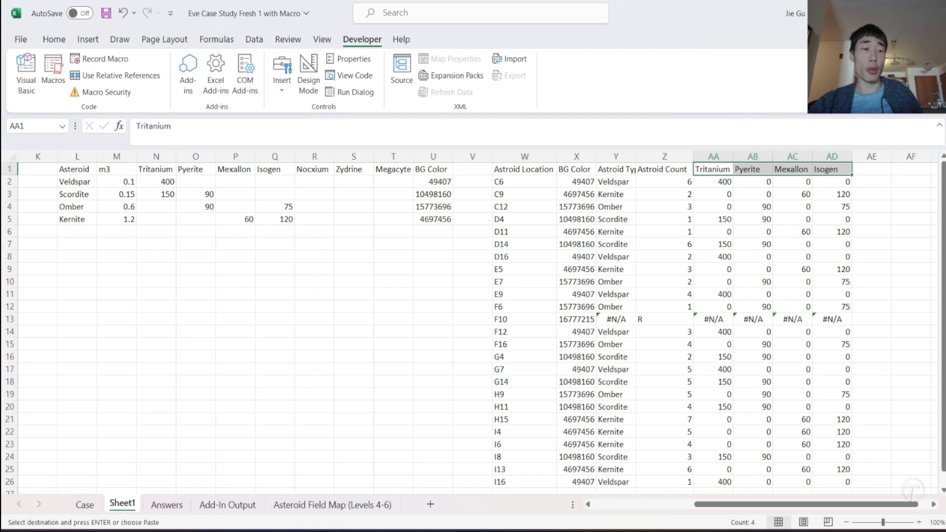
left_click(85, 505)
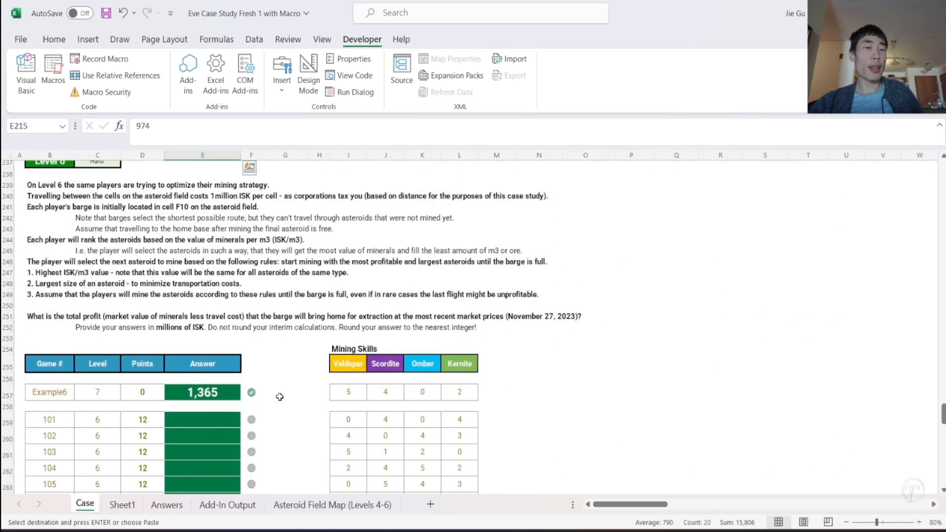
scroll(280, 397, "down", 3)
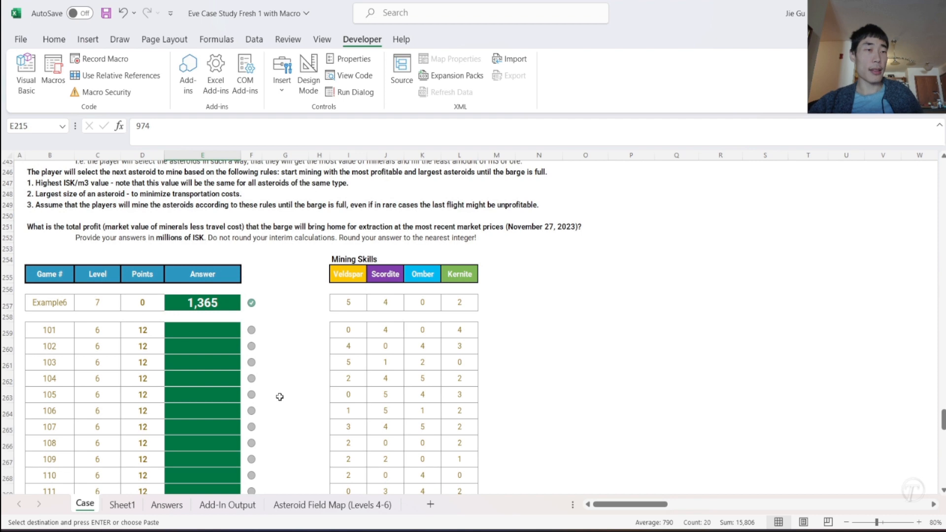
scroll(355, 331, "up", 2)
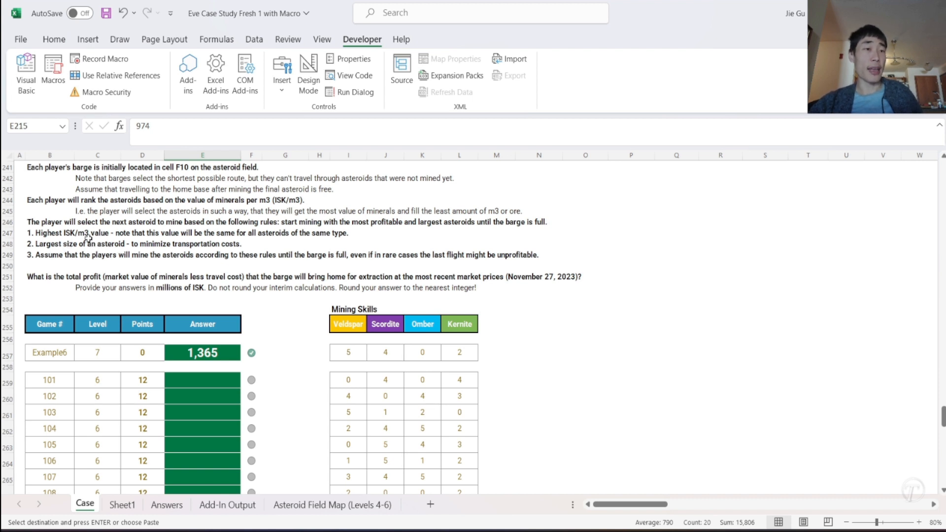
left_click(348, 510)
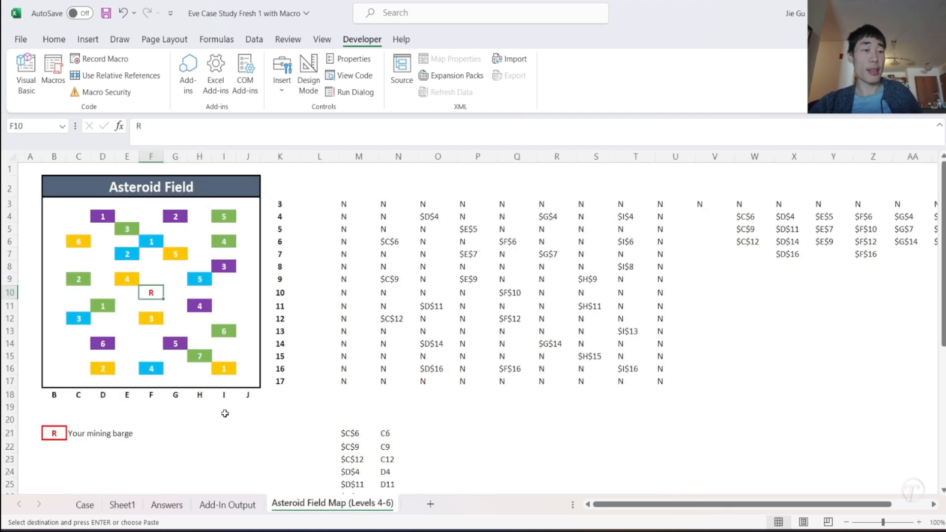
left_click(85, 508)
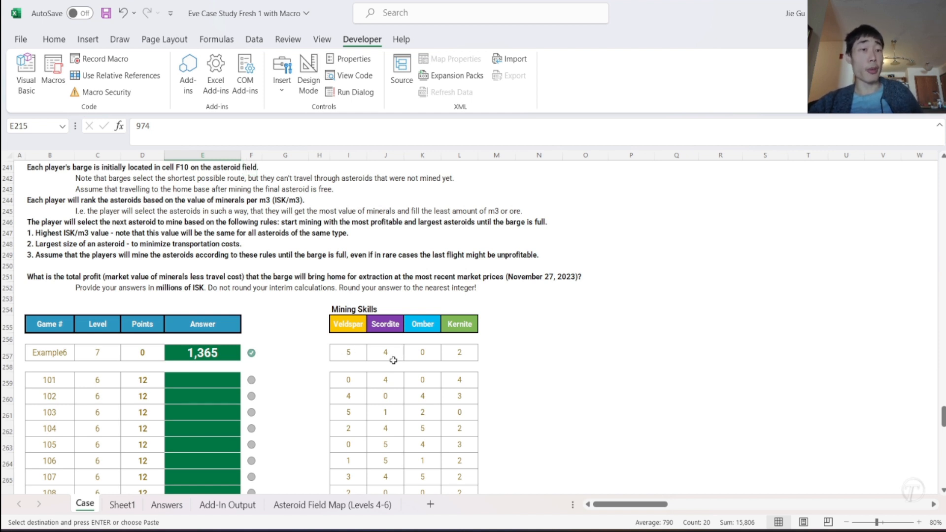
left_click(308, 508)
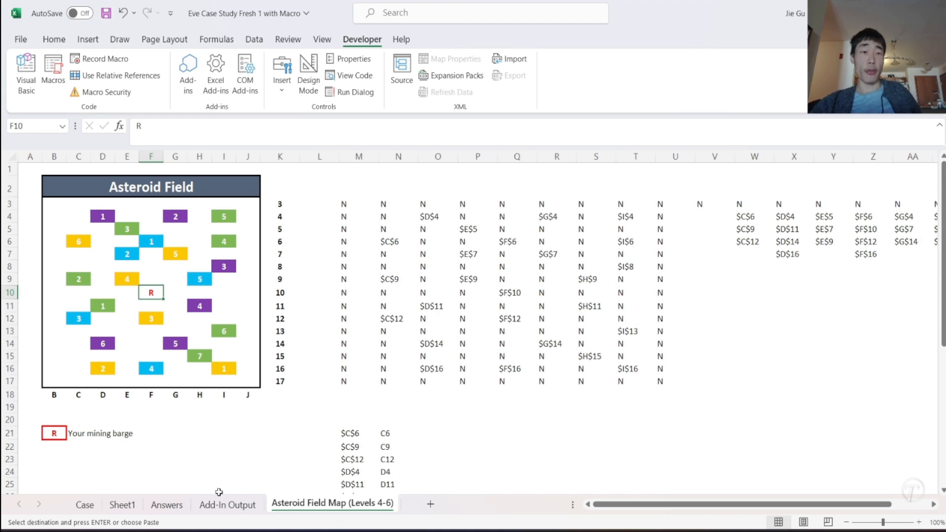
left_click(86, 506)
- Examine the ship and asteroid tables on Sheet1, including the asteroid volumes and mineral yields, against the Level 6 question
left_click(116, 507)
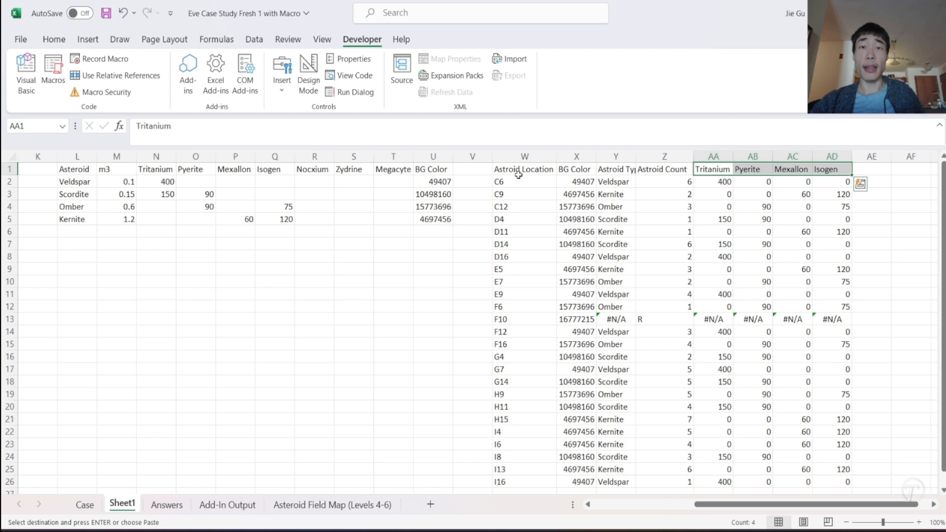
scroll(546, 351, "down", 2)
scroll(546, 351, "up", 2)
scroll(319, 284, "left", 5)
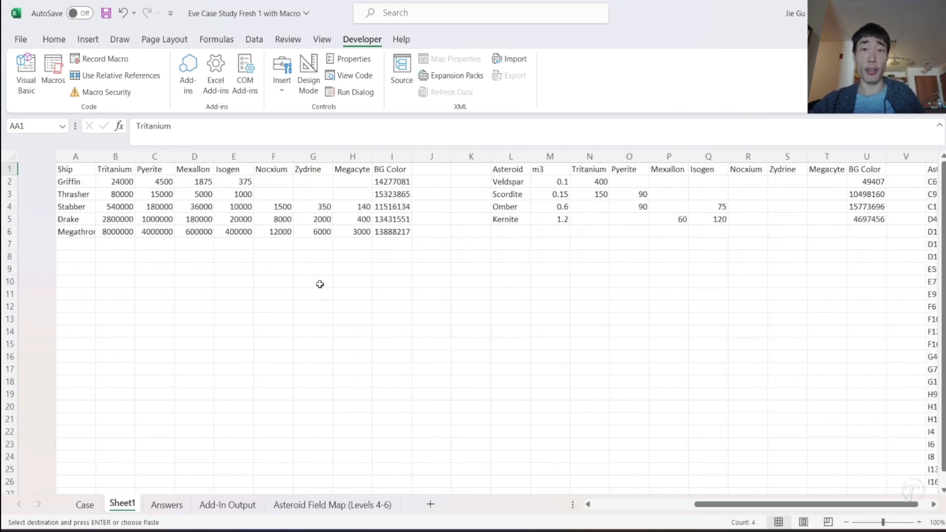
scroll(319, 284, "right", 4)
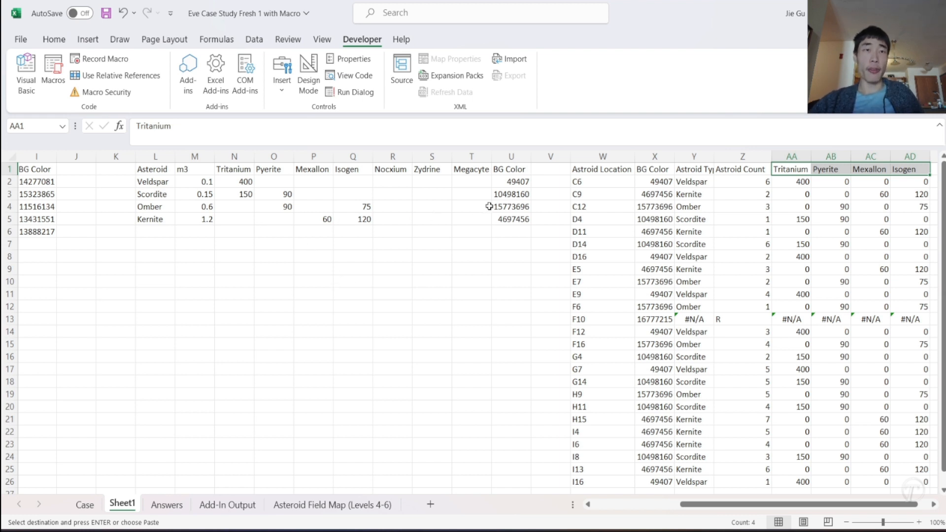
left_click(238, 180)
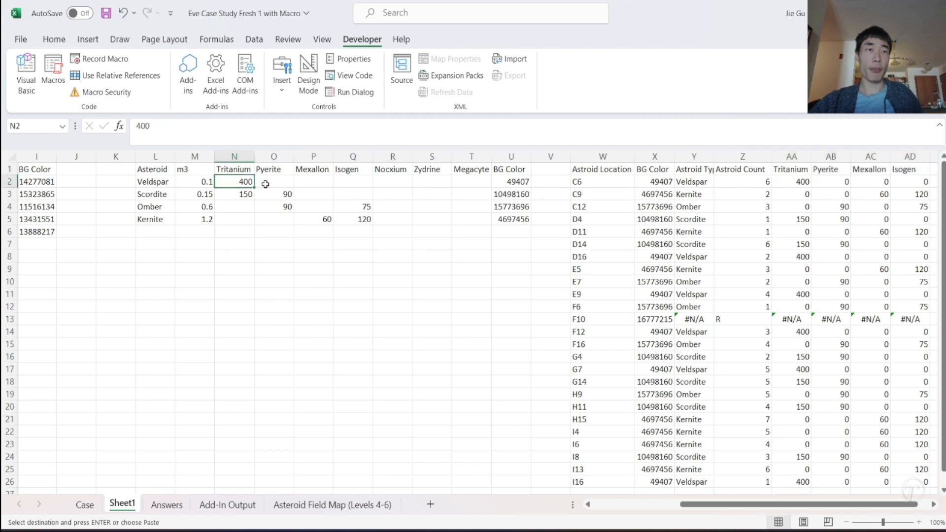
left_click(87, 511)
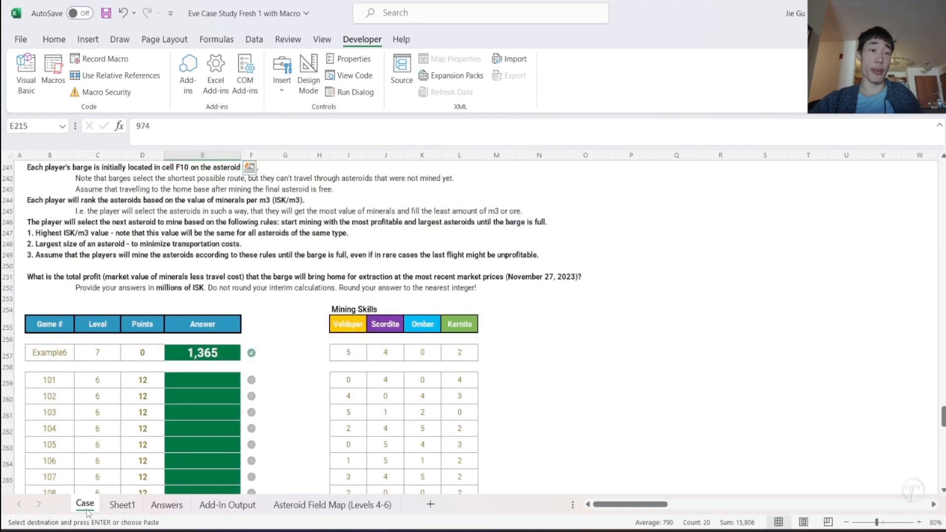
left_click(119, 506)
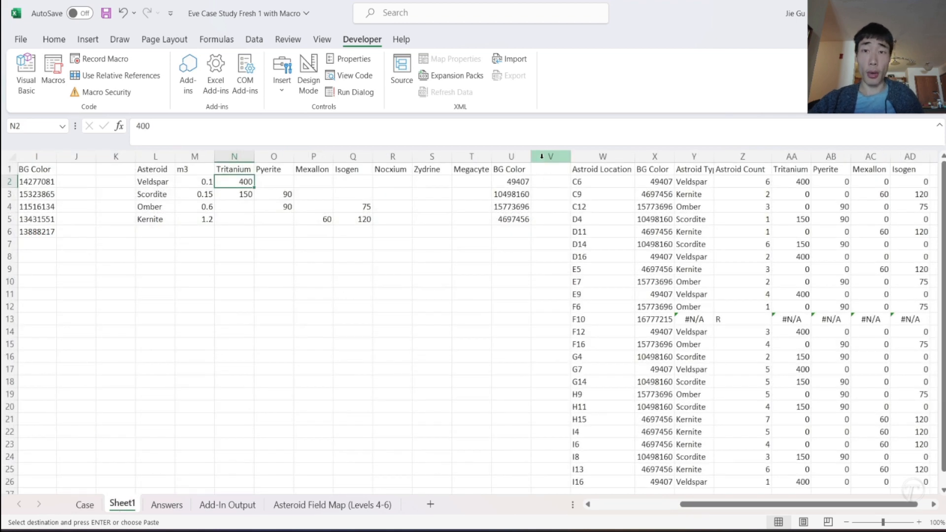
- Insert seven blank columns at V:AB on Sheet1, ahead of the asteroid location table
left_click_drag(542, 156, 831, 156)
right_click(823, 156)
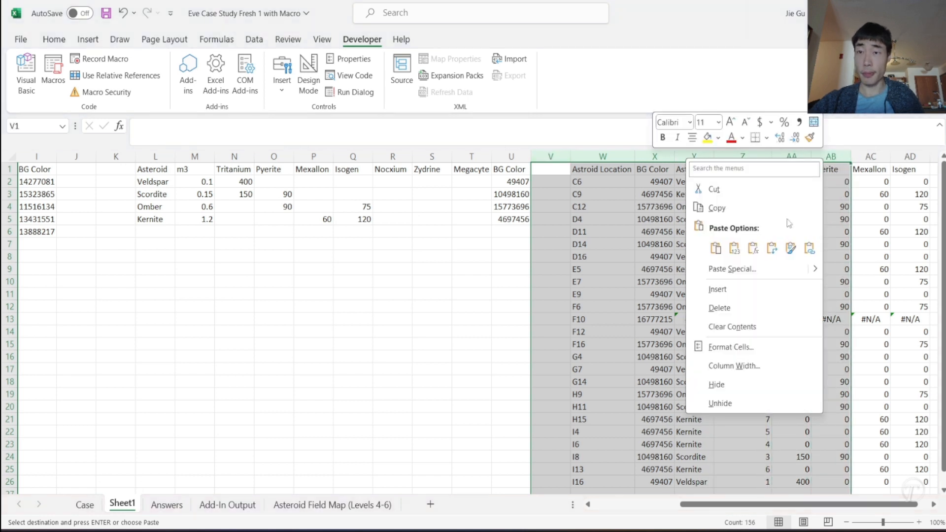
left_click(710, 288)
left_click(546, 217)
- Enter the column heading "Date" in V1 of Sheet1 and look up the market price date in the Level 6 question
left_click(544, 169)
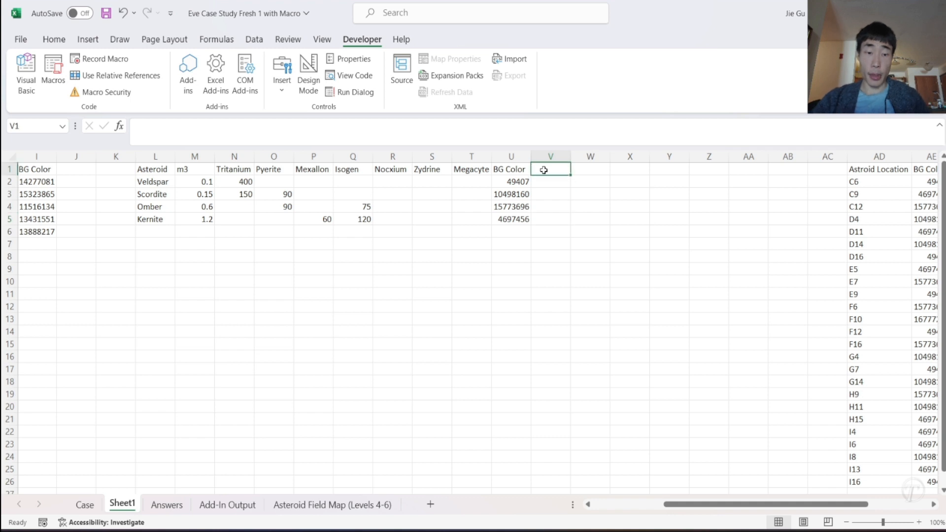
type("Date")
key("Return")
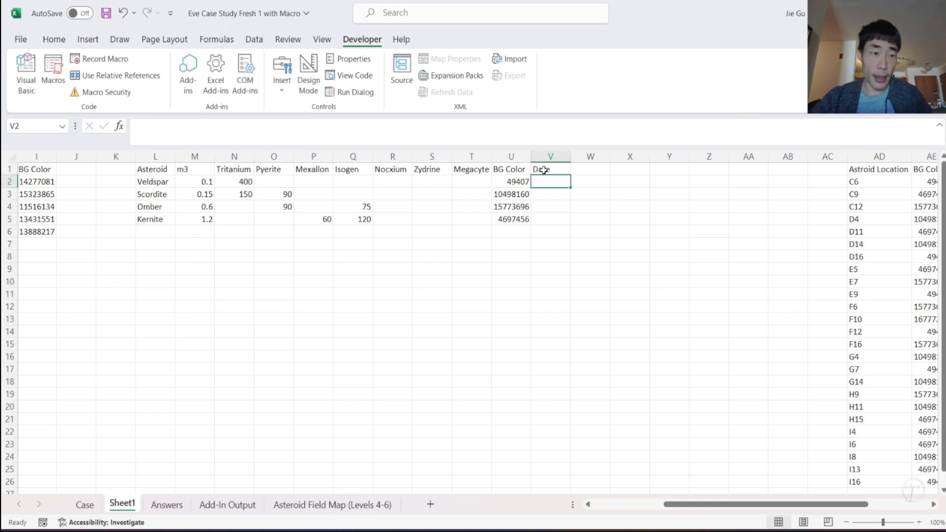
left_click(101, 507)
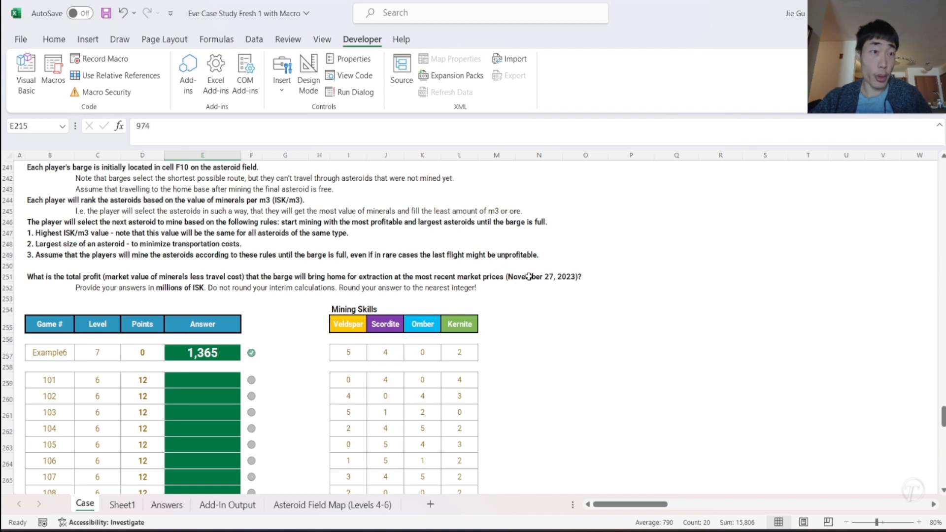
scroll(478, 269, "up", 1)
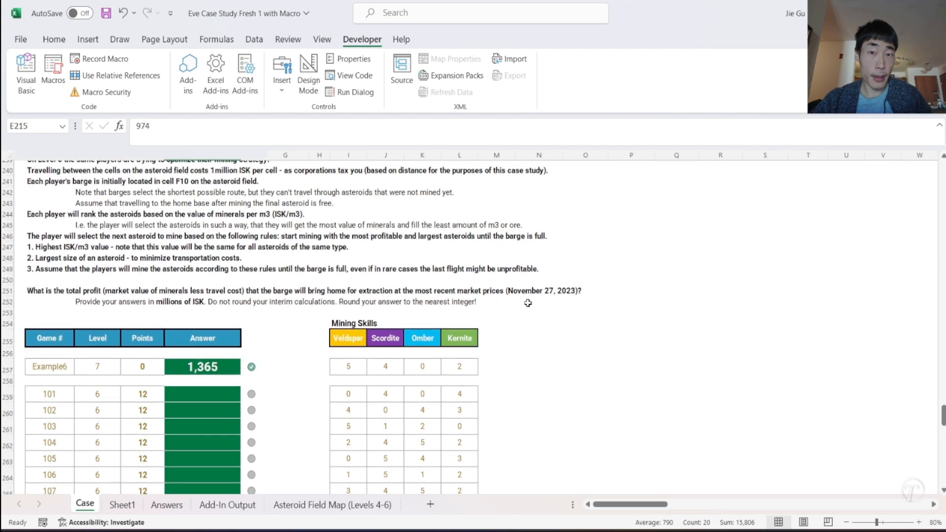
left_click(121, 504)
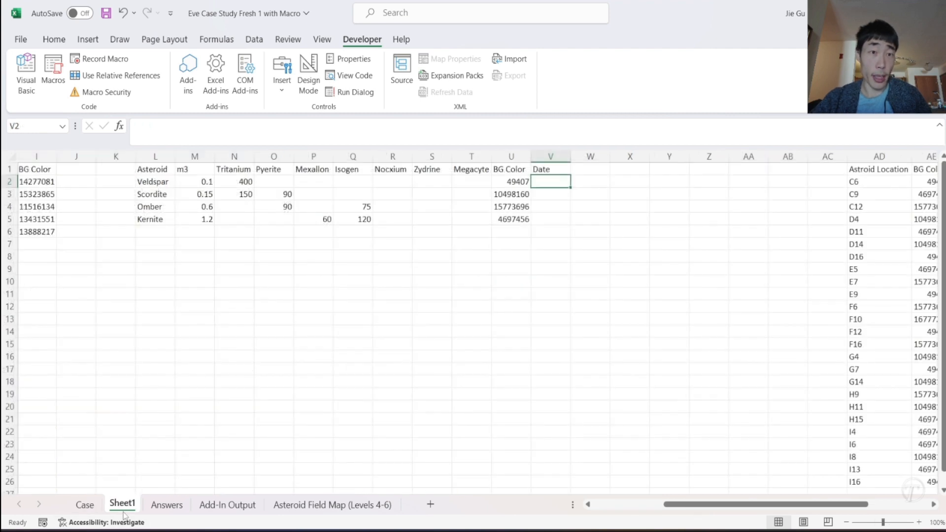
- Enter the date 11/27/2023 in V2 and repeat the same date down to V5 for all four asteroids
type("11/2")
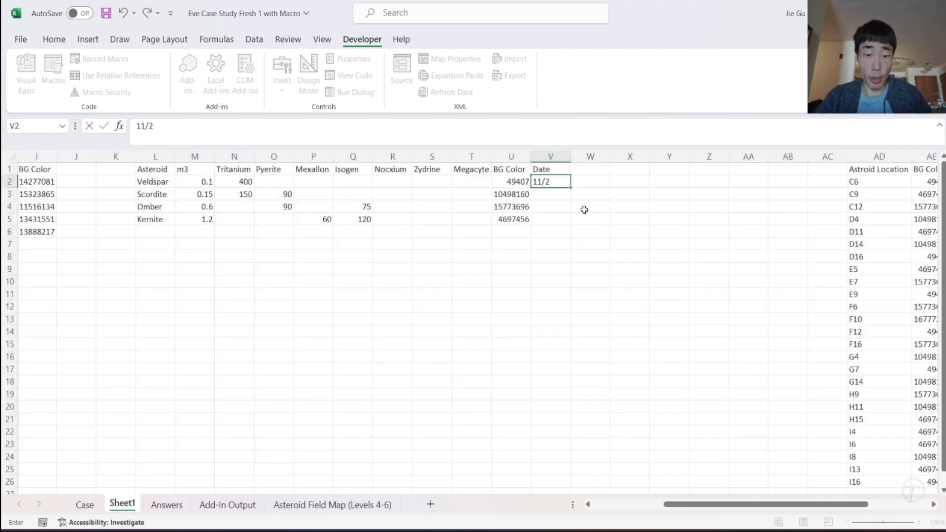
type("7/2023")
key("Return")
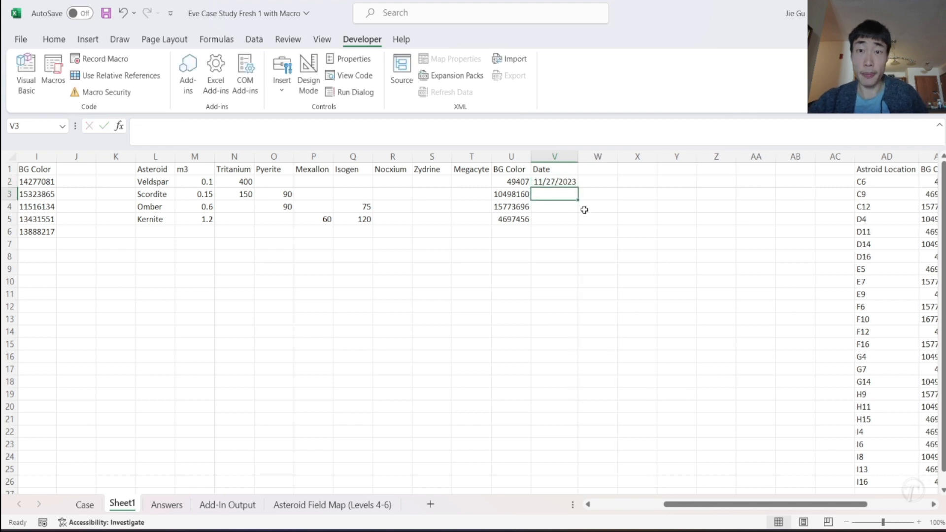
left_click(571, 183)
left_click_drag(577, 187, 578, 228)
scroll(513, 260, "left", 2)
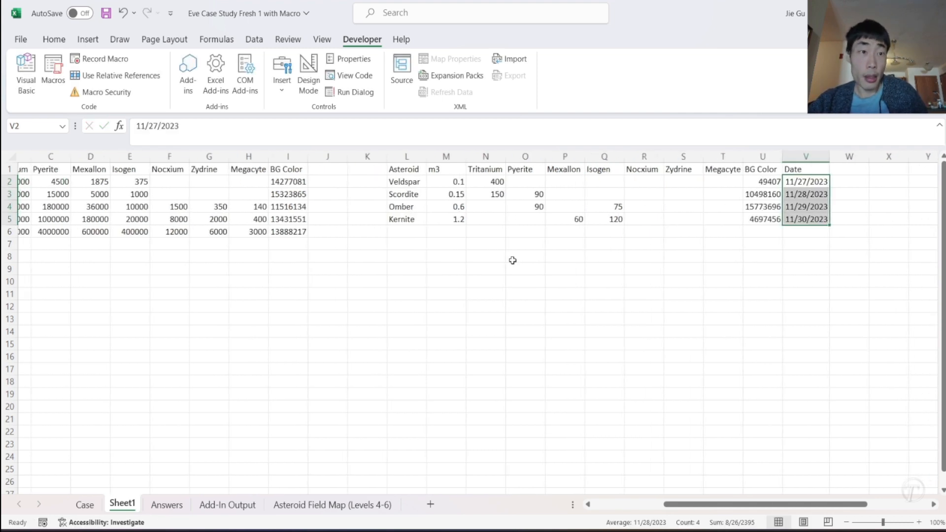
scroll(513, 260, "right", 4)
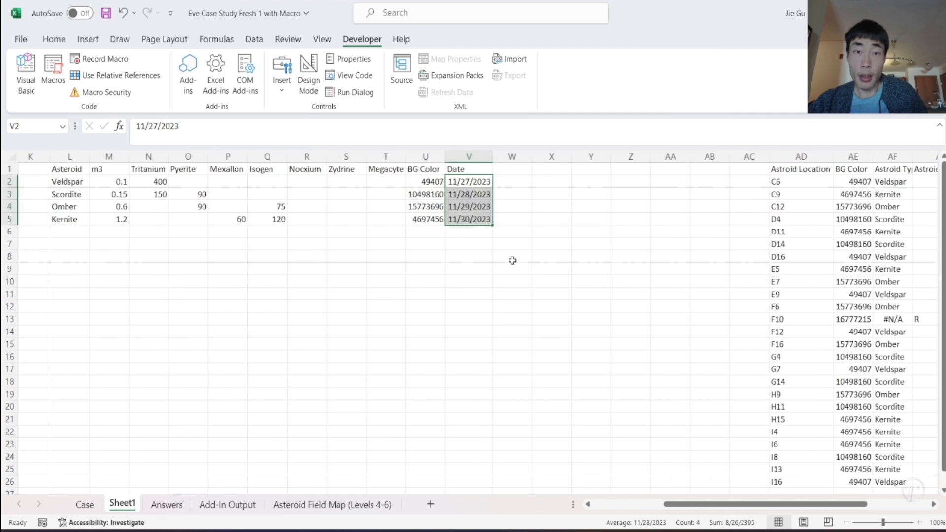
left_click(480, 183)
left_click_drag(492, 184, 495, 225)
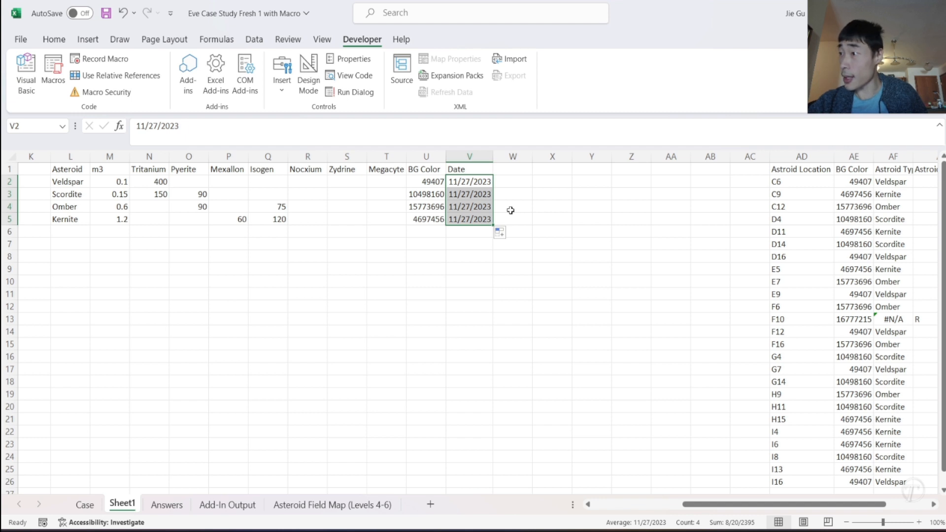
left_click(515, 169)
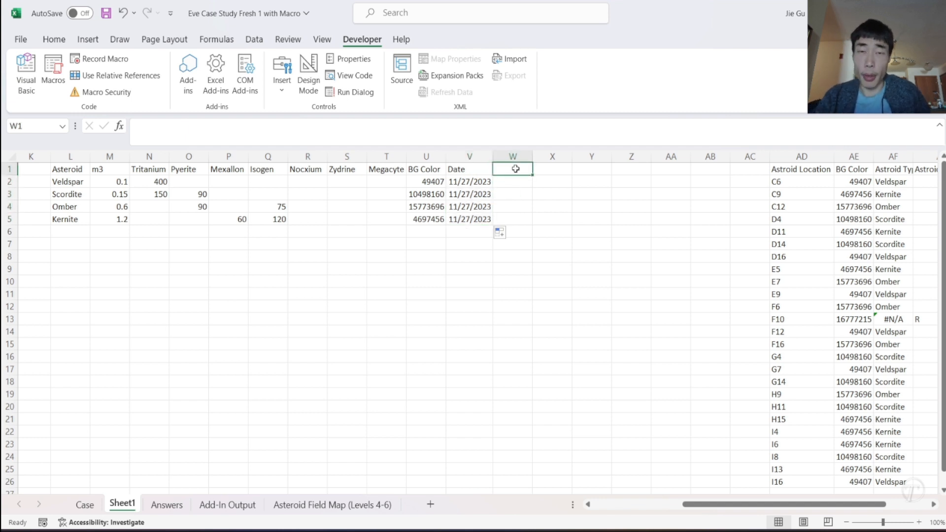
type("Pri")
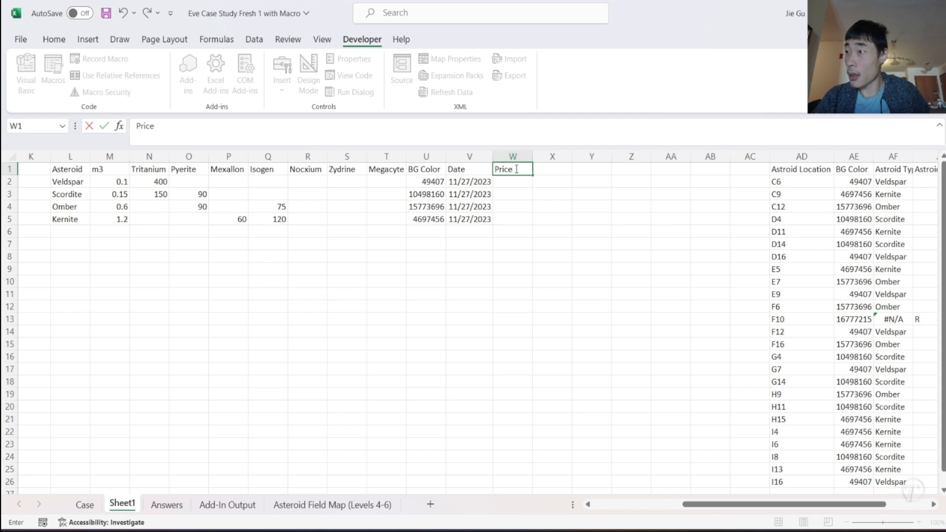
type("ce")
key("BackSpace")
key("BackSpace")
key("BackSpace")
key("BackSpace")
key("BackSpace")
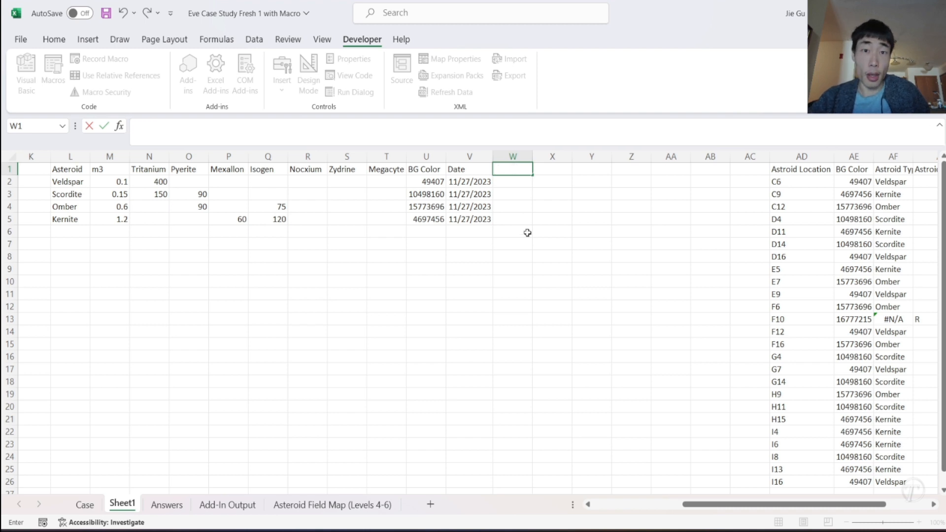
left_click(524, 230)
- Copy the mineral headings Tritanium to Isogen from N1:Q1 into W1:Z1 beside the Date column
left_click(144, 170)
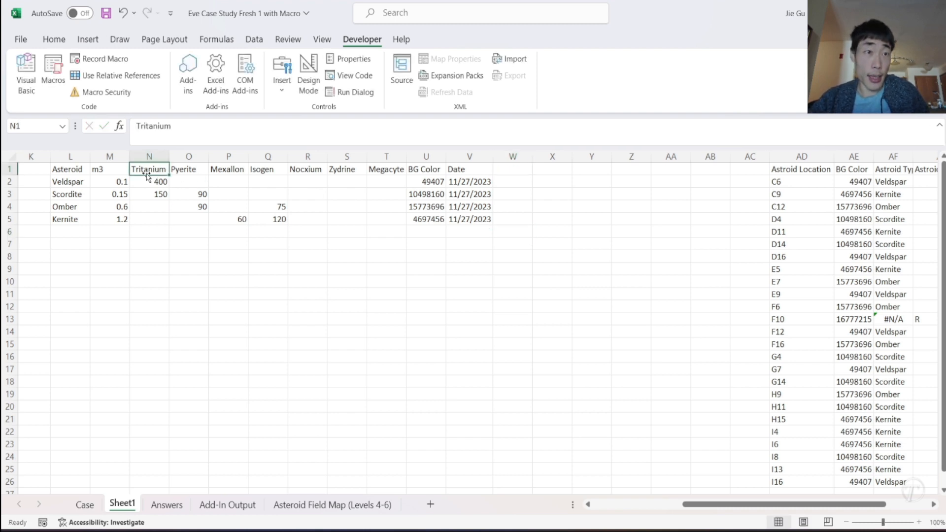
left_click_drag(144, 170, 276, 169)
key("ctrl+c")
left_click(515, 167)
key("ctrl+v")
- Copy the mineral price lookup formulas from CS213:CV213 on the Case sheet into W2:Z2 of Sheet1 and fill them down to row 5
left_click(509, 183)
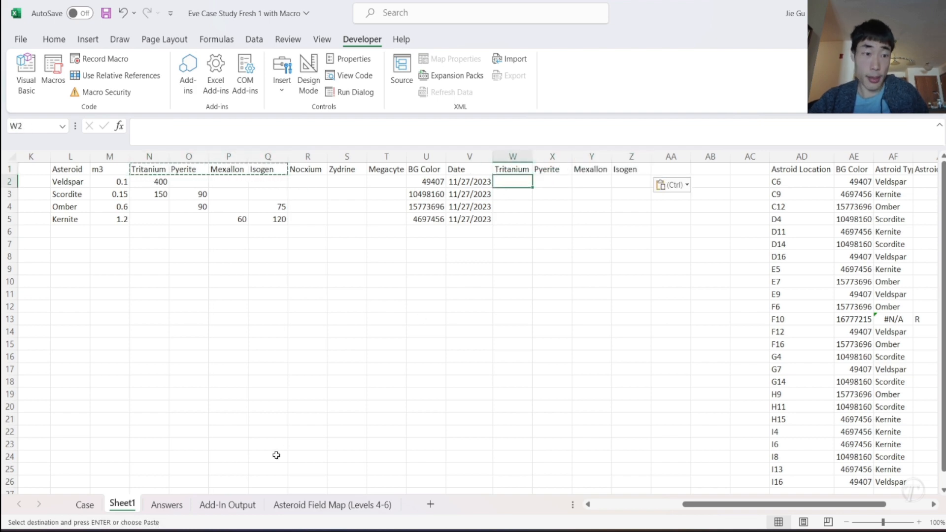
left_click(85, 510)
scroll(471, 376, "down", 3)
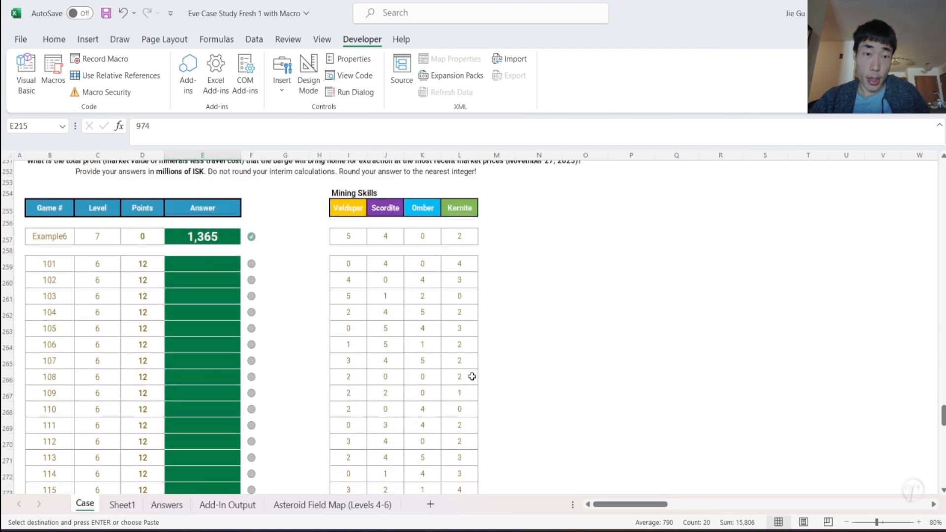
scroll(472, 377, "down", 15)
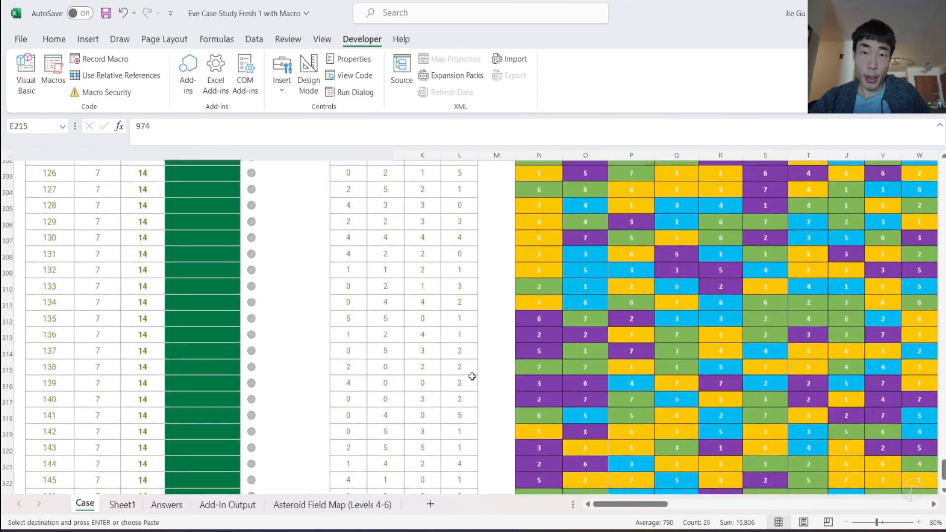
scroll(472, 376, "up", 20)
scroll(472, 377, "right", 5)
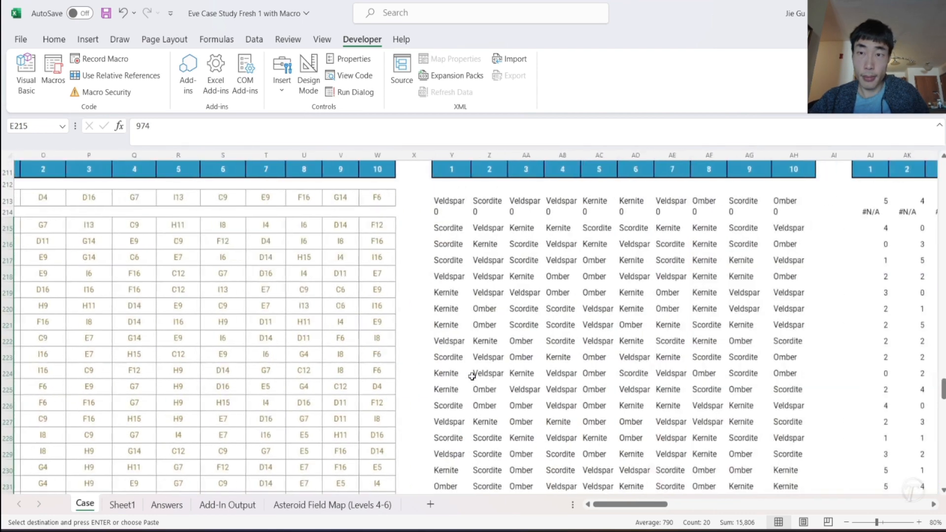
scroll(472, 376, "right", 15)
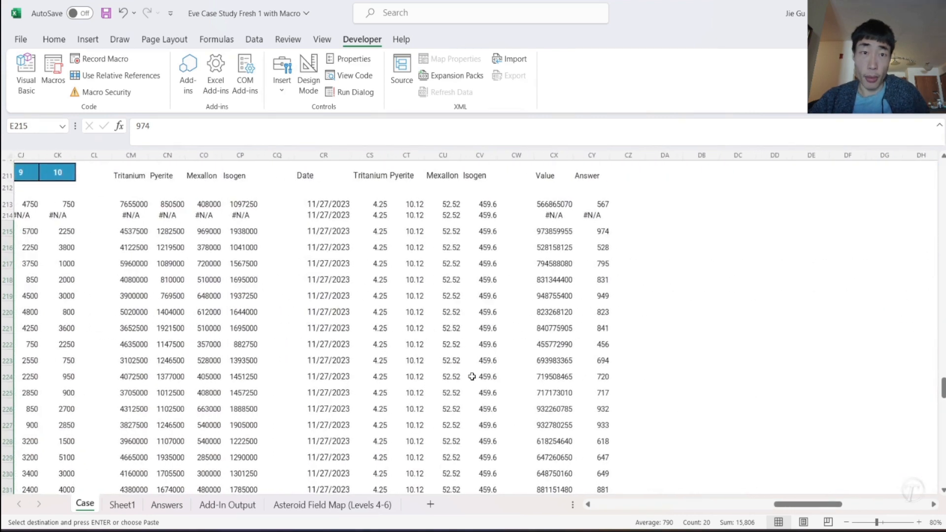
left_click_drag(380, 205, 488, 205)
key("ctrl+c")
left_click(122, 505)
key("ctrl+v")
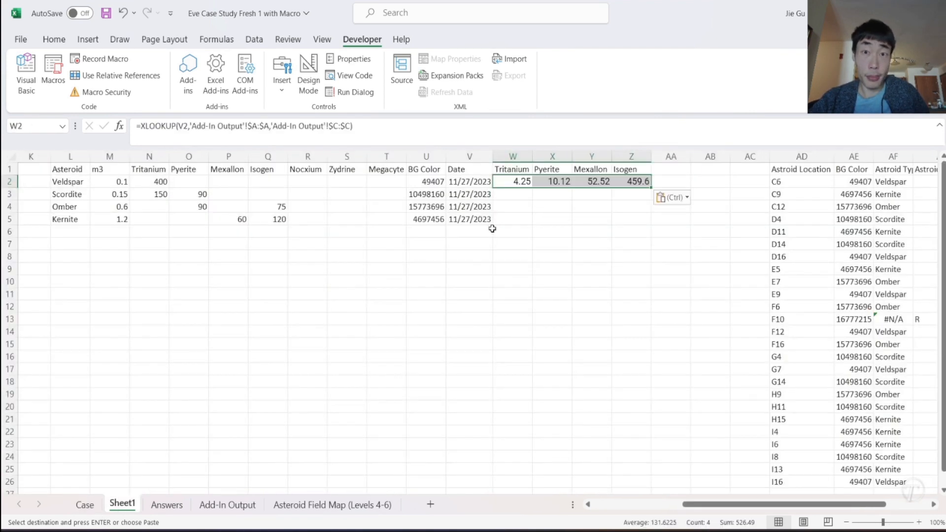
left_click_drag(653, 188, 654, 221)
left_click(666, 204)
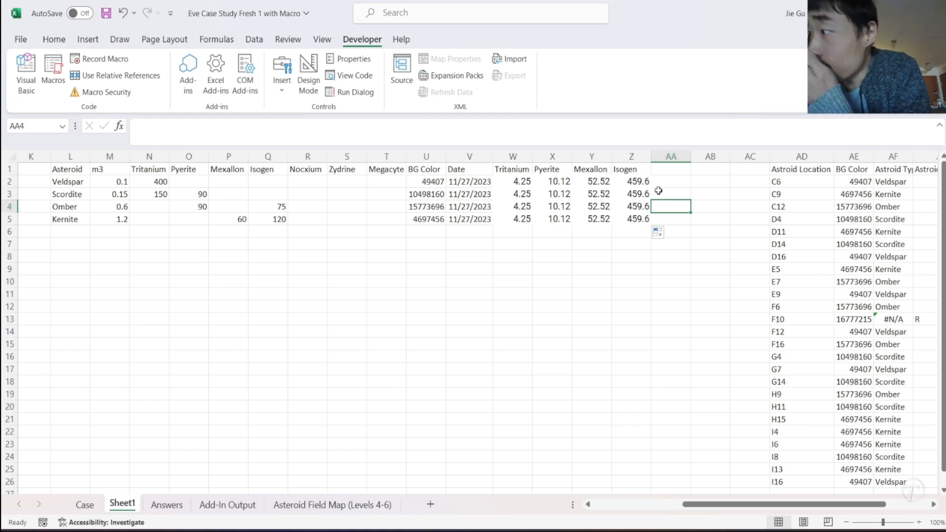
- Add a "Value" column in AA that calculates =SUMPRODUCT(W2:Z2,N2:Q2) in AA2, filled down to AA5
left_click(660, 169)
type("Value")
key("Return")
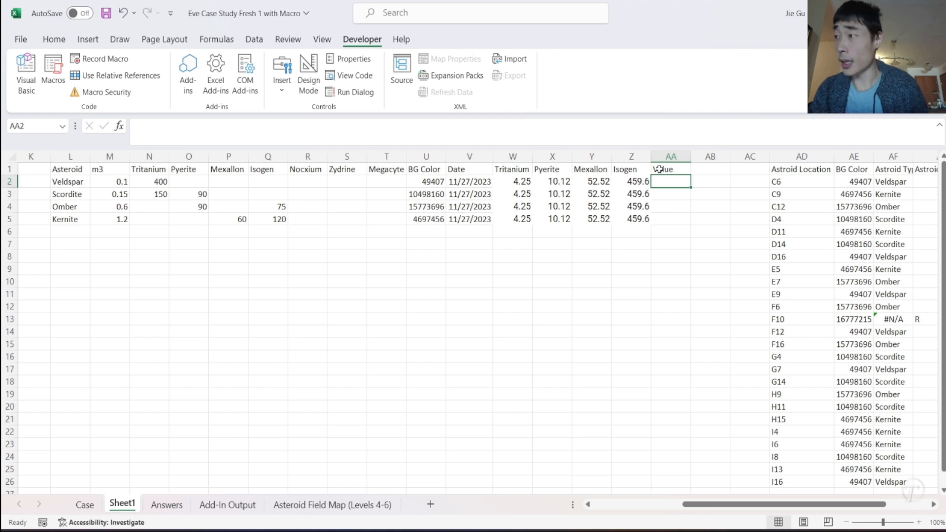
type("=S")
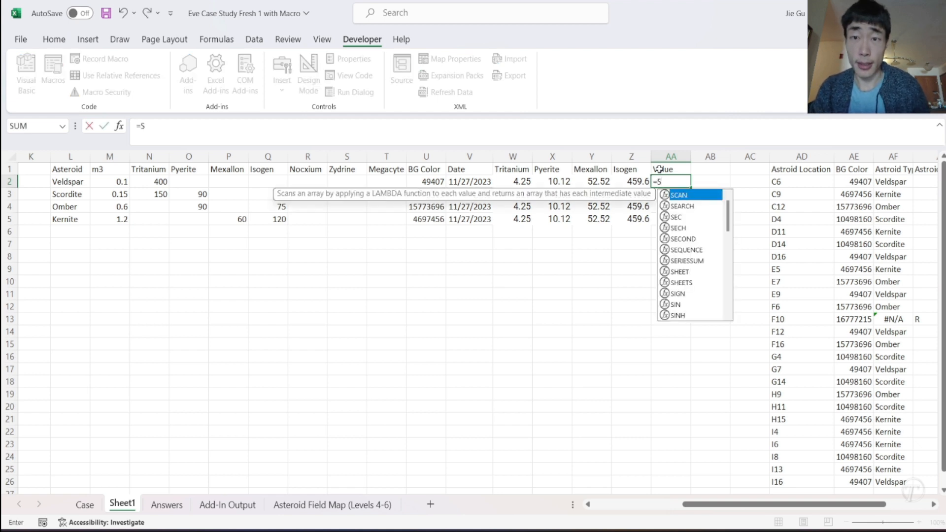
type("UMP")
key("Tab")
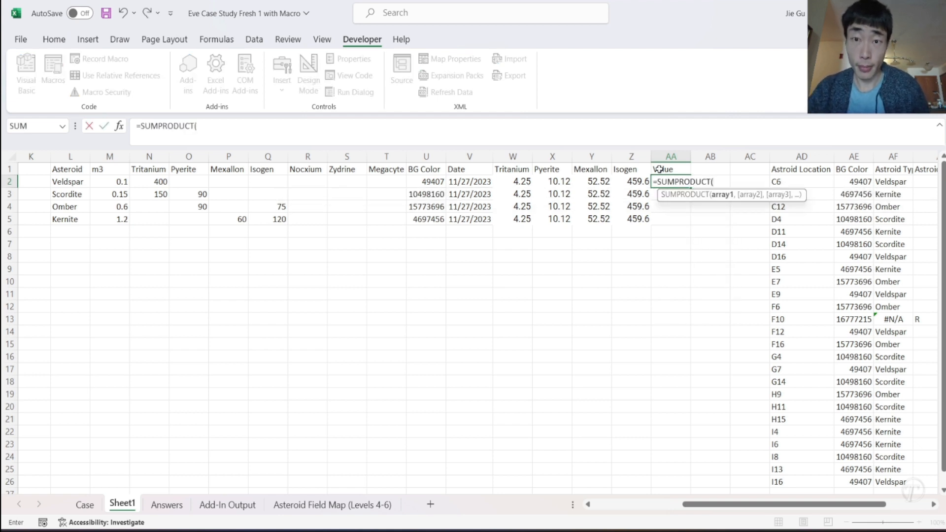
left_click_drag(516, 181, 635, 181)
type(",")
left_click_drag(137, 181, 271, 182)
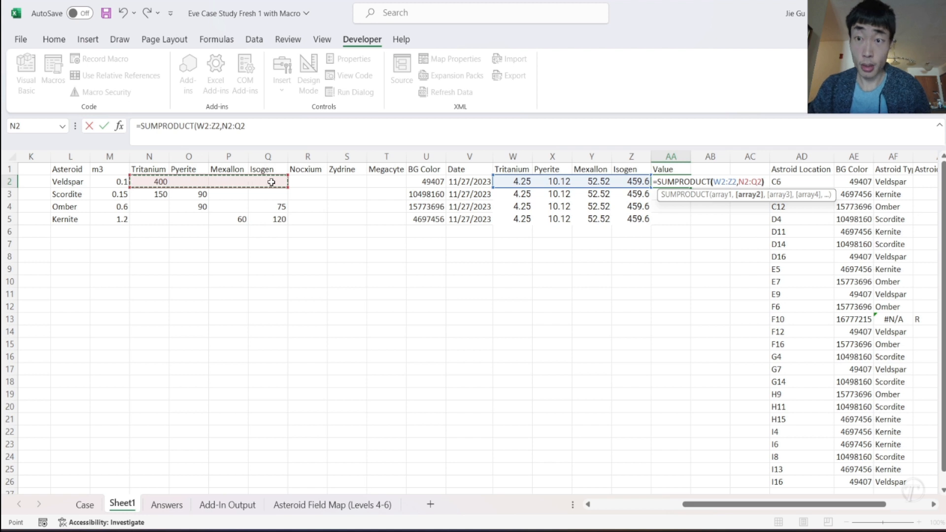
key("Return")
left_click(682, 182)
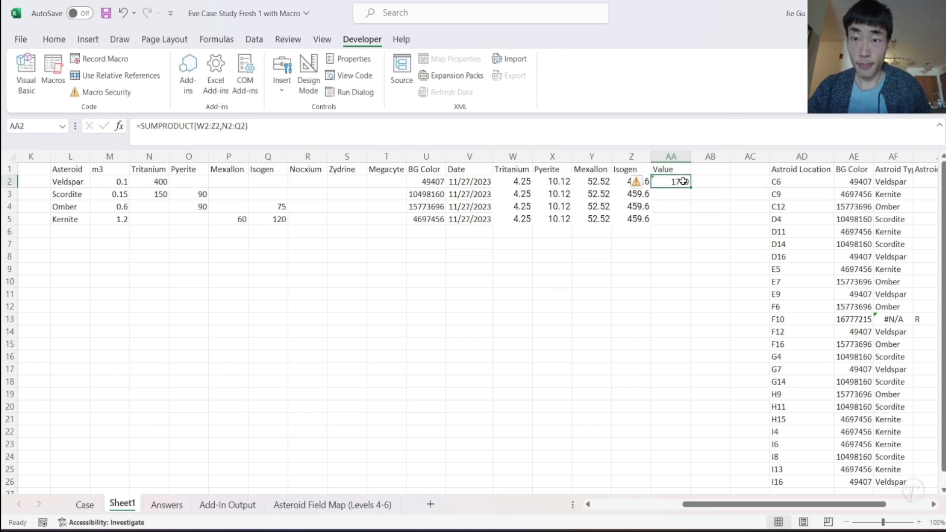
double_click(690, 188)
left_click(709, 204)
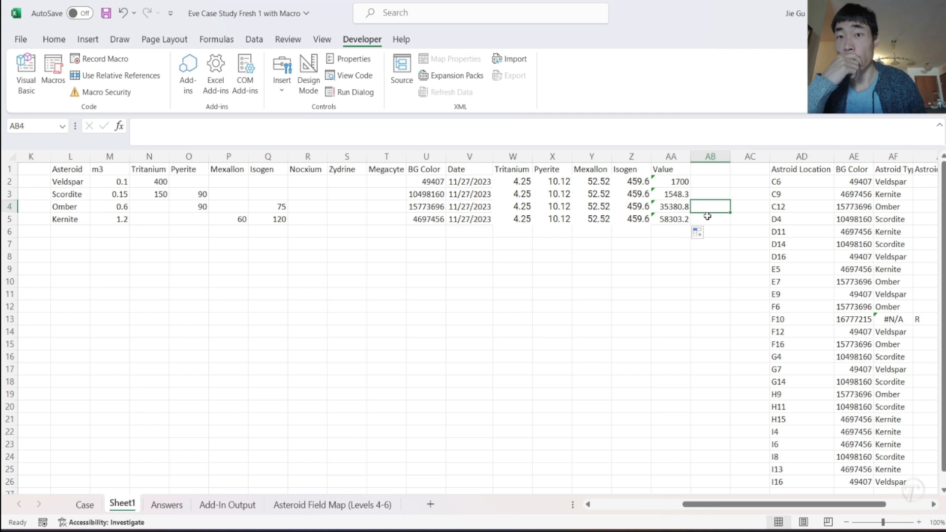
- Divide the Value formula in AA2 by the asteroid volume in M2 and fill the revised formula down to AA5
left_click(673, 182)
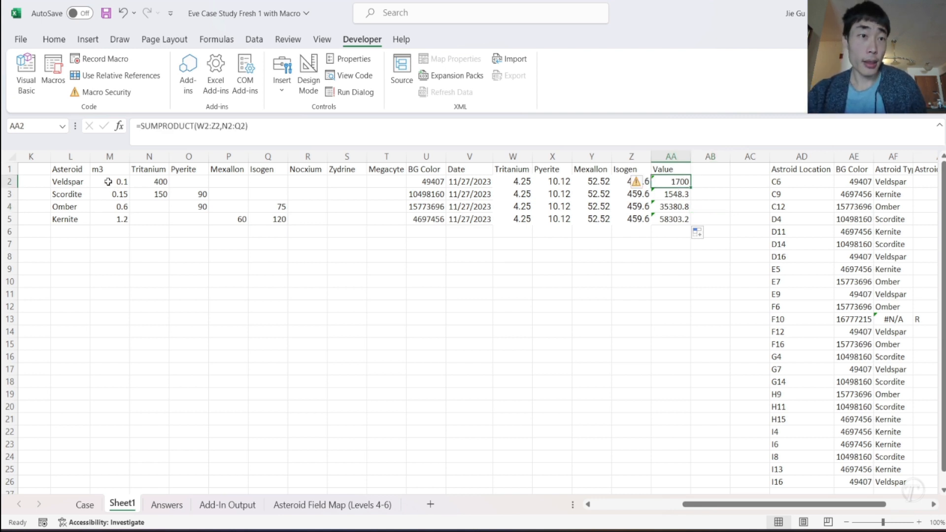
left_click(279, 134)
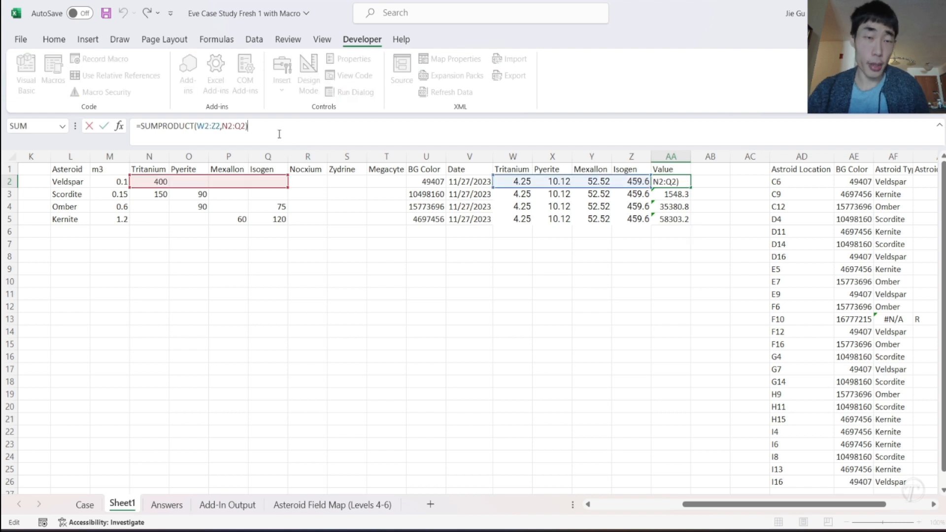
left_click(114, 181)
key("Return")
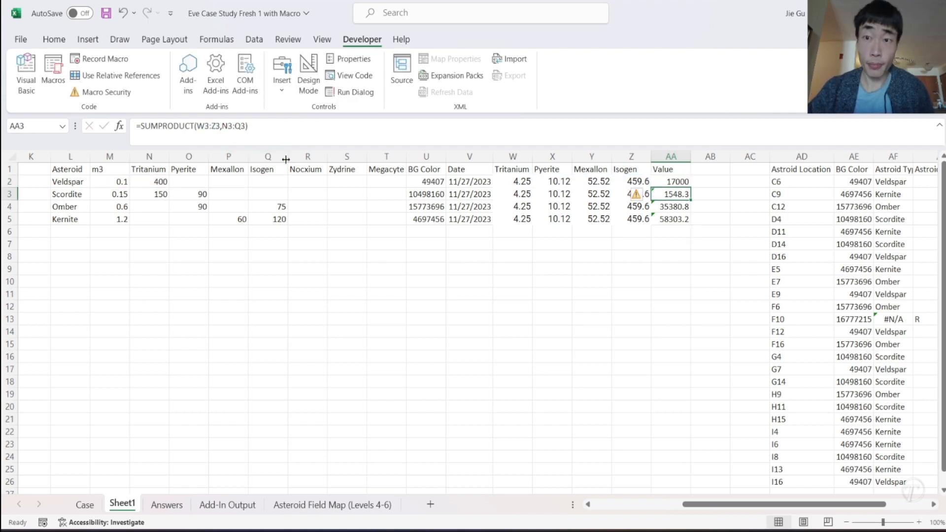
left_click(683, 181)
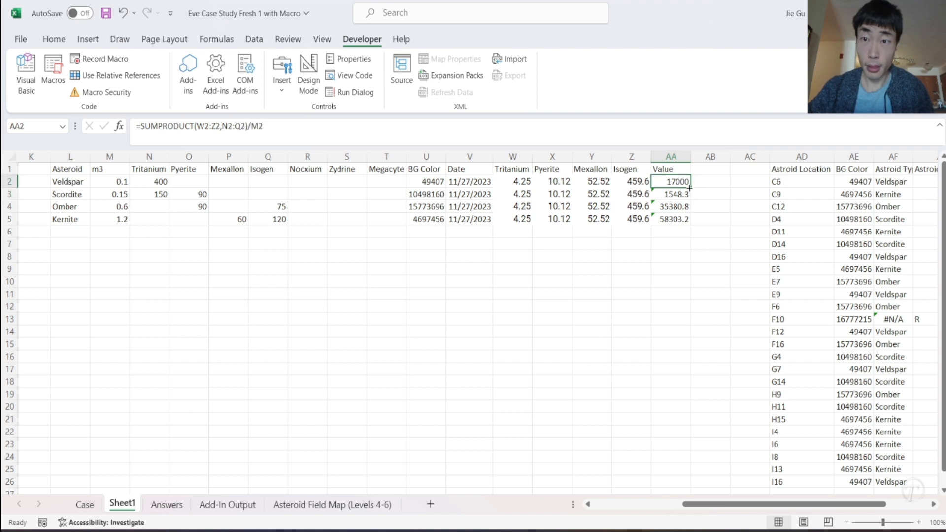
double_click(689, 187)
left_click(707, 192)
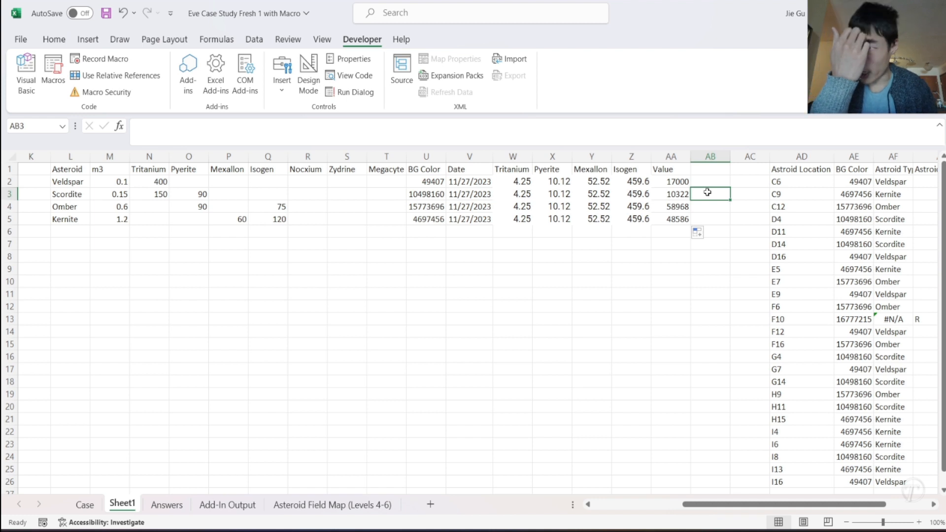
left_click(671, 184)
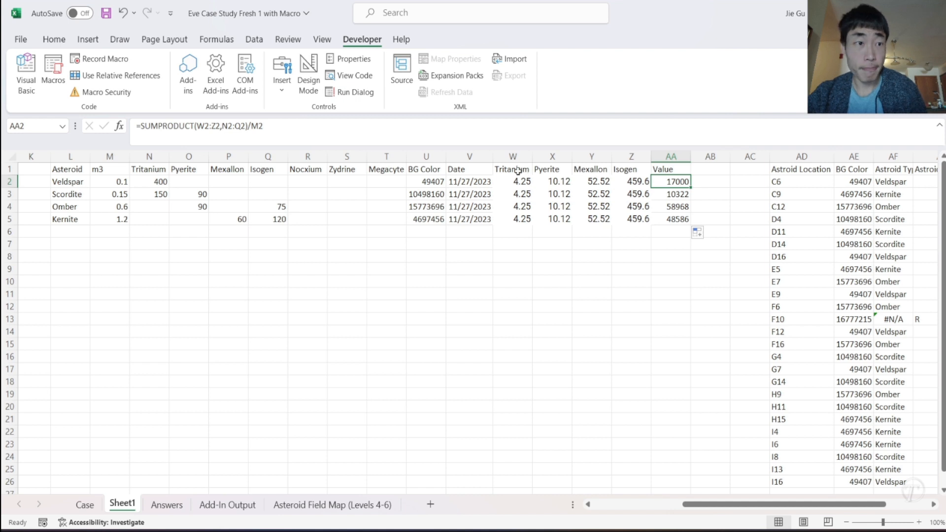
- Add the heading "Rank" in AB1 and enter 1000 for Omber in AB4
left_click(709, 169)
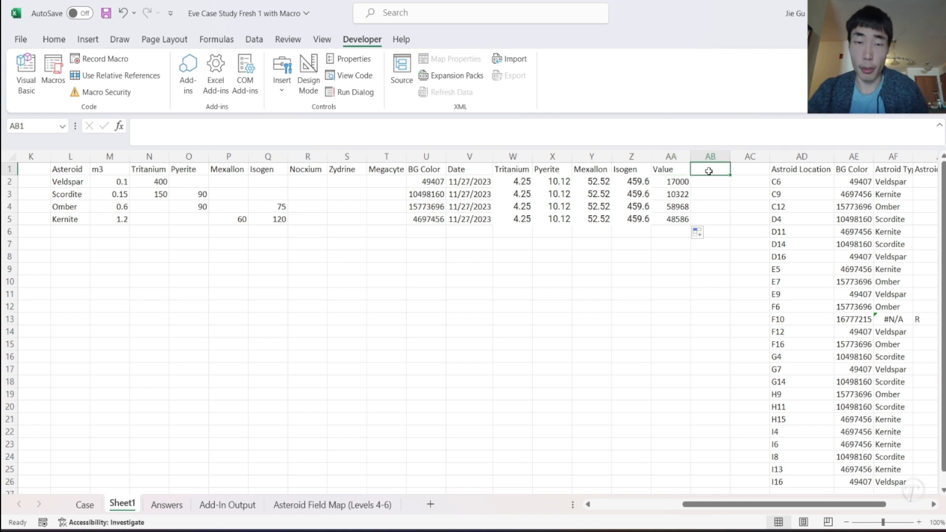
type("Rank")
key("Return")
key("Down")
key("Down")
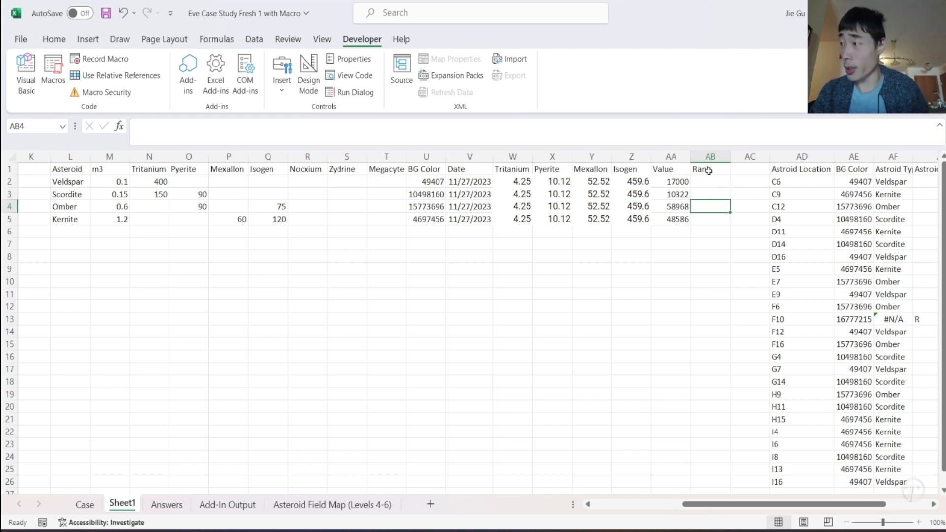
type("1000")
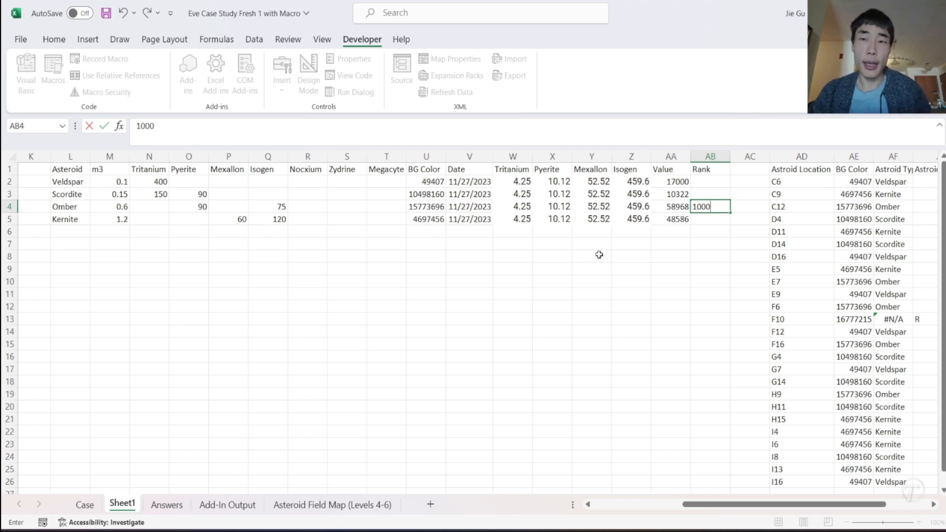
left_click(710, 219)
left_click(706, 204)
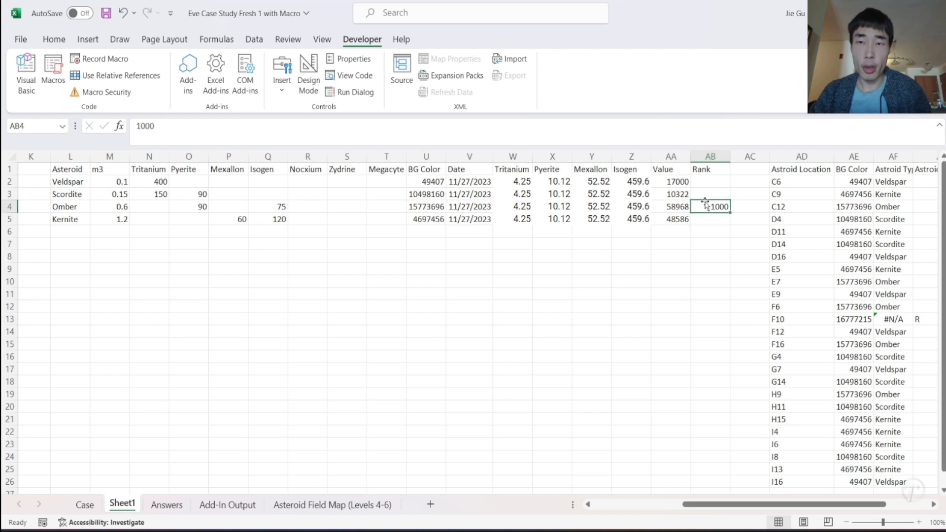
- Enter the remaining ranks in column AB: 100 for Kernite, 10 for Veldspar and 1 for Scordite
left_click(702, 194)
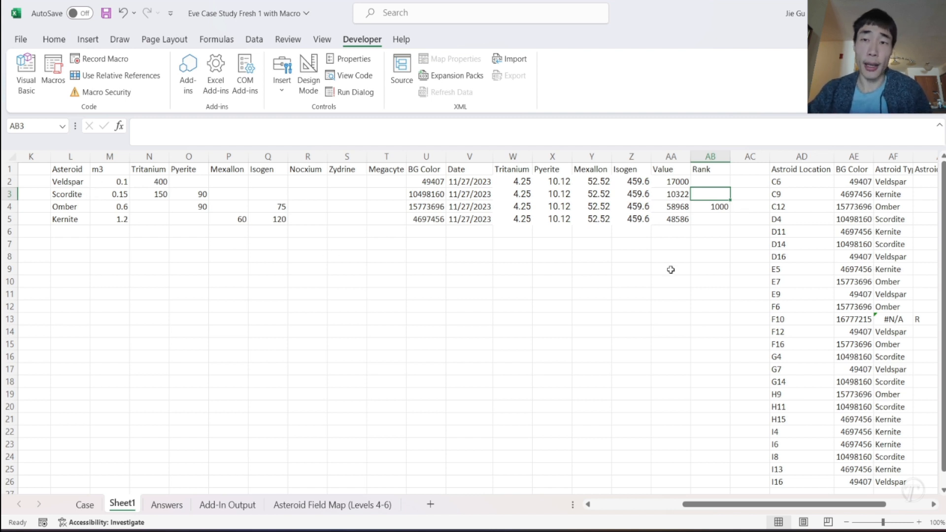
left_click(714, 223)
type("100")
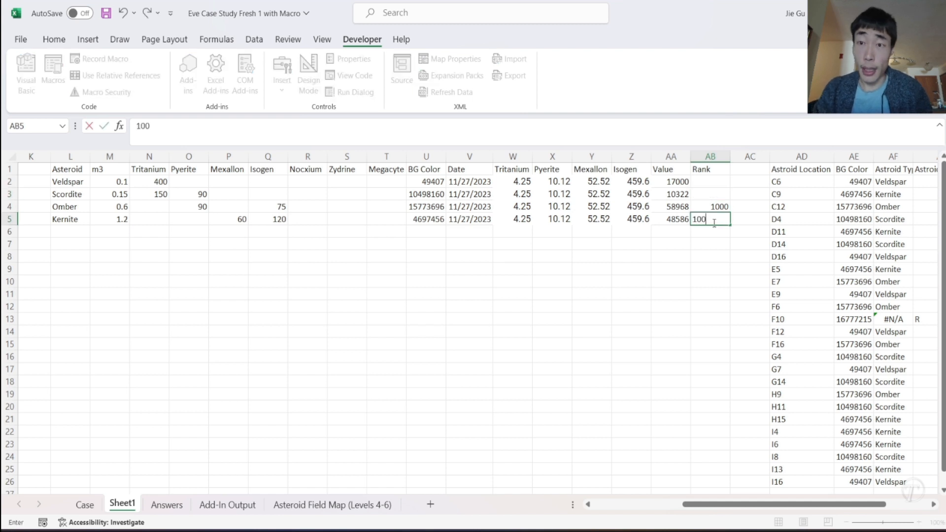
left_click(703, 183)
type("10")
key("Return")
type("1")
key("Return")
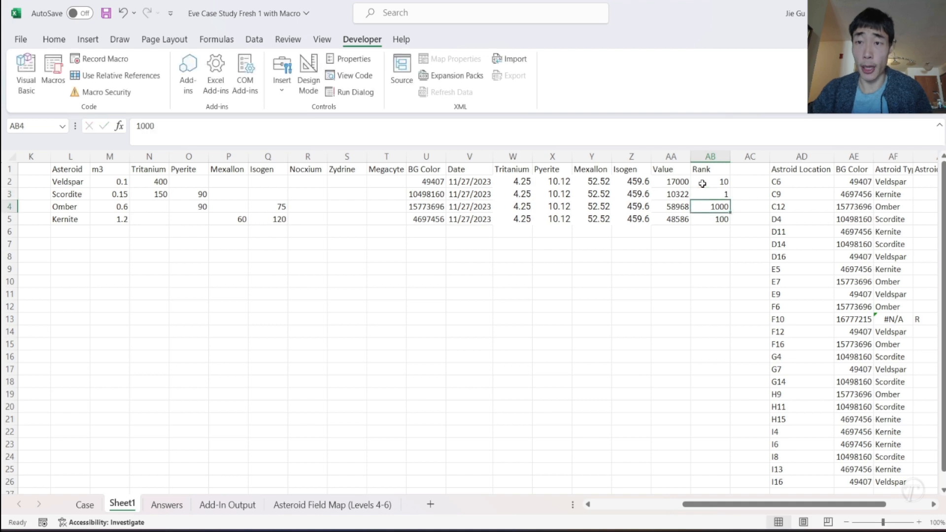
- Add the heading "Rank" in AL1, beside the Isogen column of the asteroid location table
left_click(733, 256)
scroll(733, 256, "right", 3)
scroll(732, 257, "right", 8)
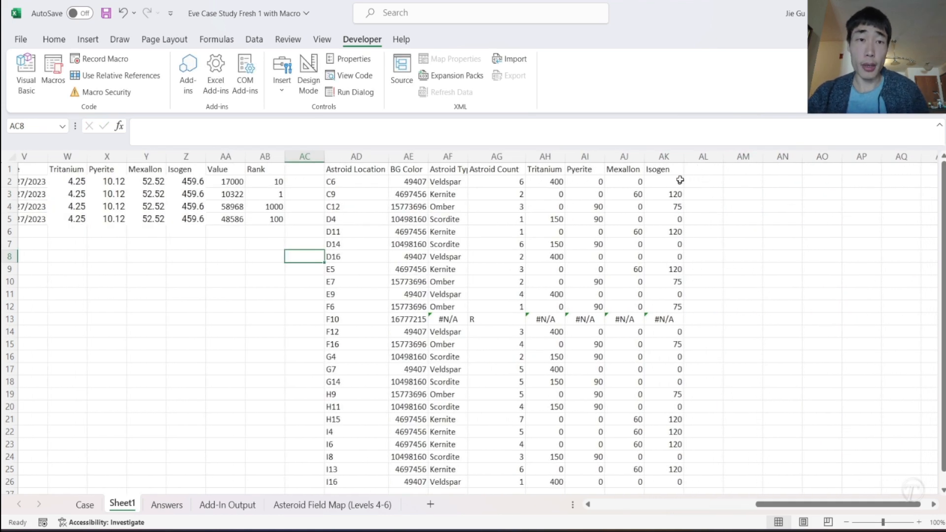
left_click(707, 168)
type("=")
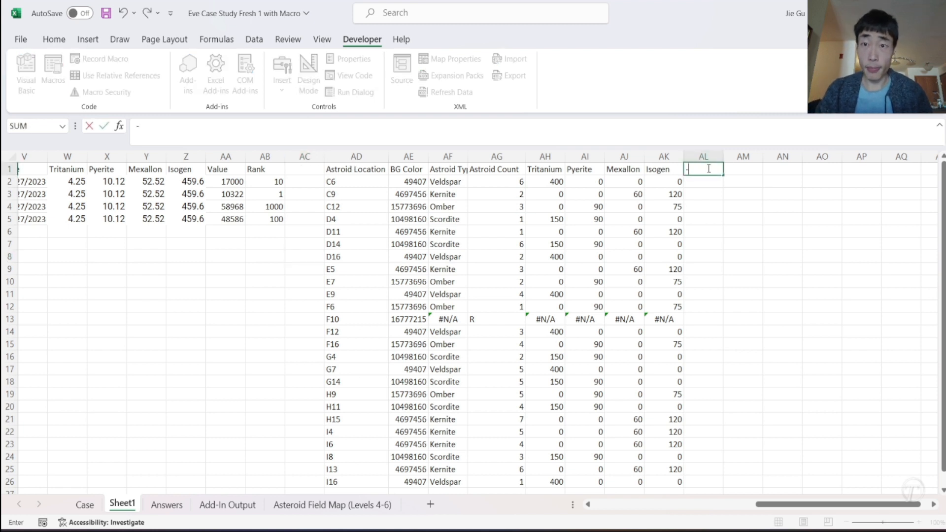
type("=RAN")
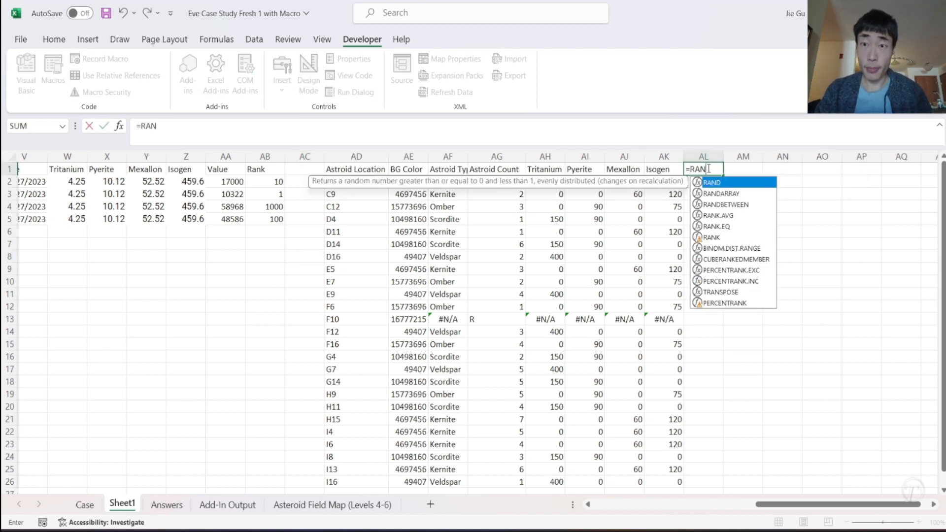
key("BackSpace")
key("BackSpace")
key("BackSpace")
type("Rank")
key("Return")
- Start an XLOOKUP in AL2 that finds the asteroid type AF2 in column L and returns the rank from column AB
type("=XL")
key("Tab")
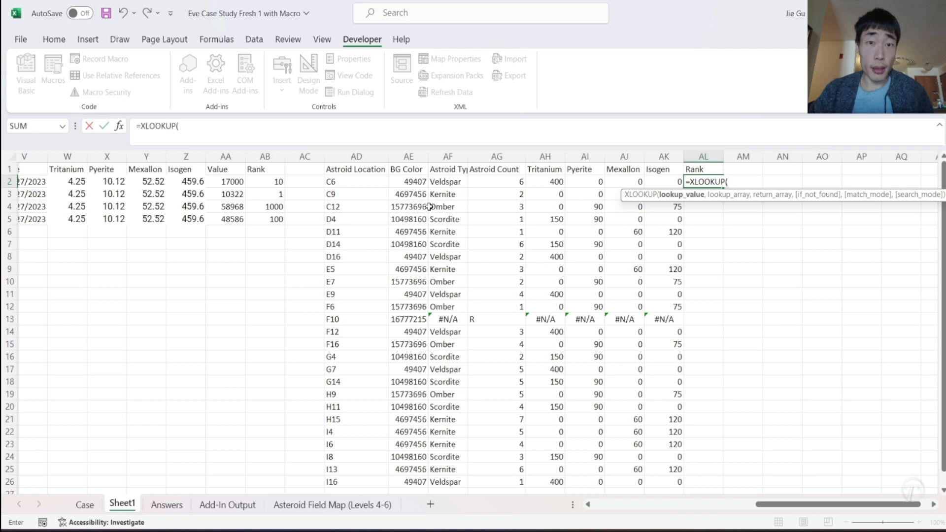
left_click(441, 181)
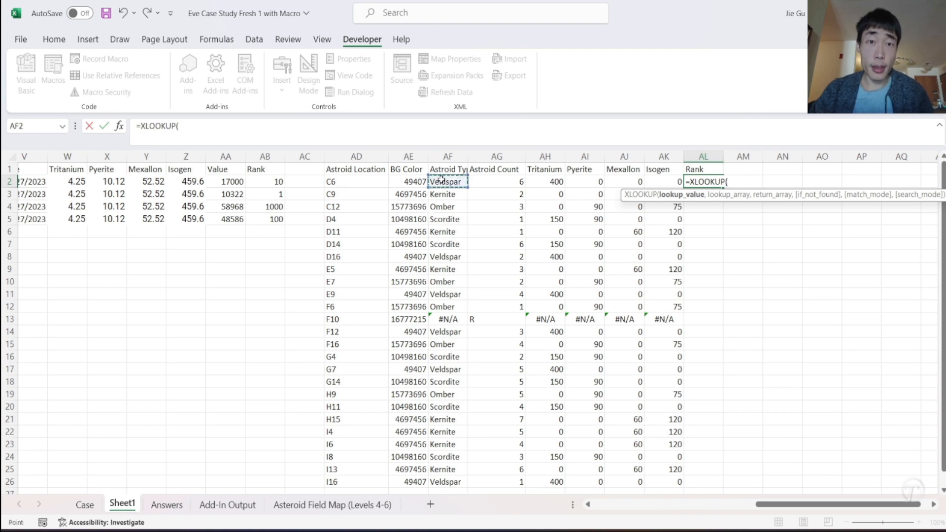
type(",")
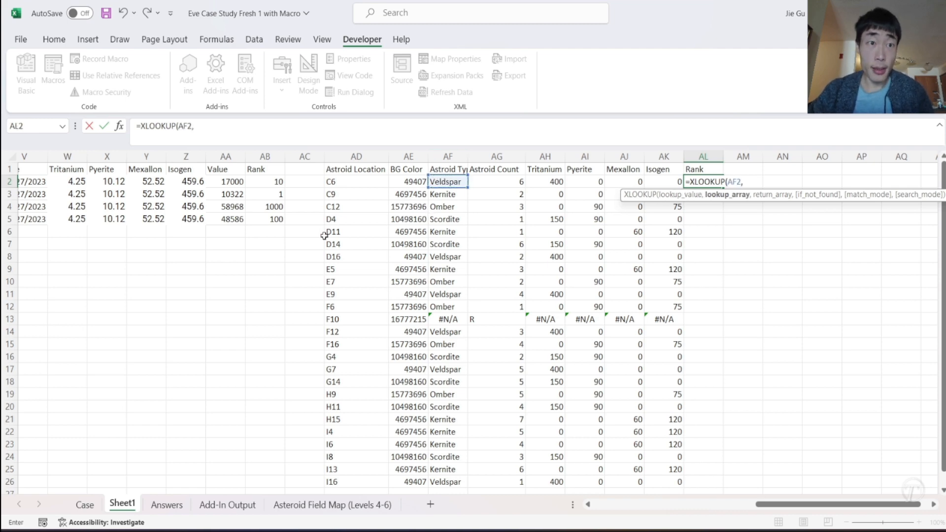
scroll(259, 249, "left", 3)
scroll(166, 215, "left", 3)
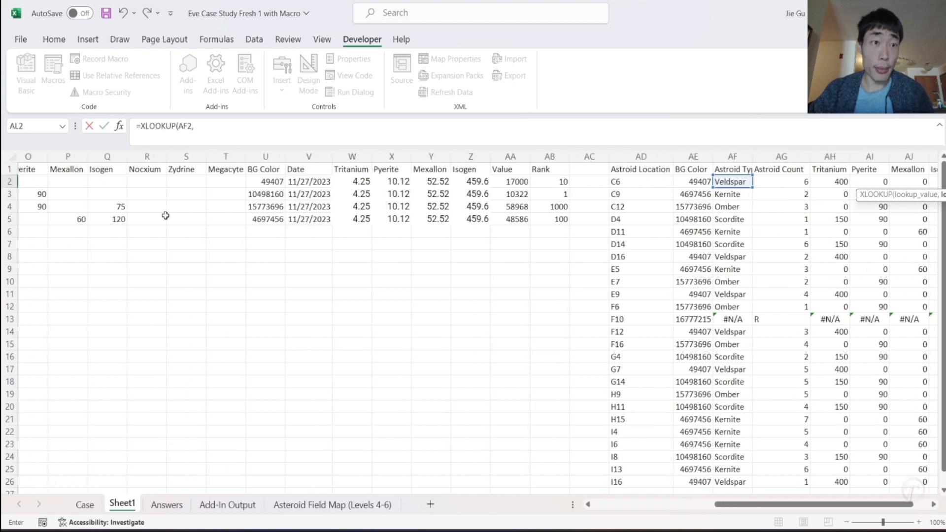
left_click(66, 155)
type(",")
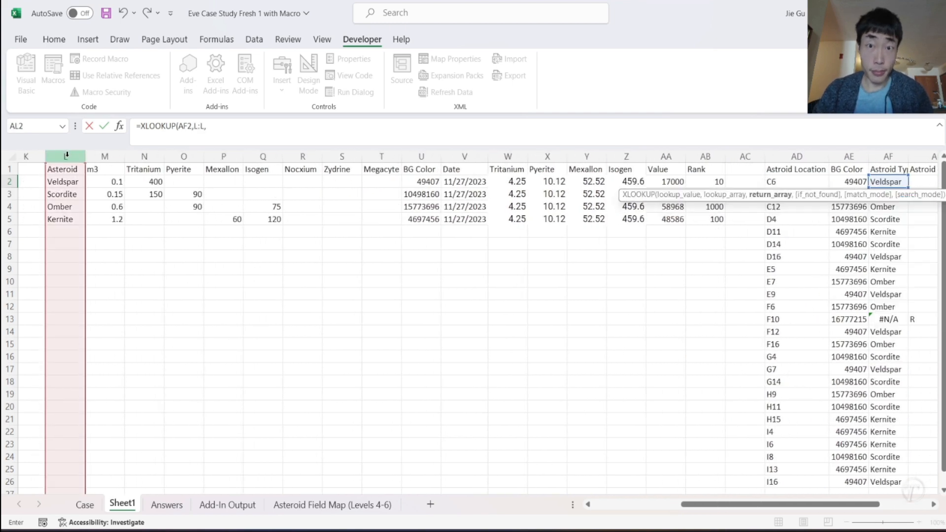
left_click(705, 157)
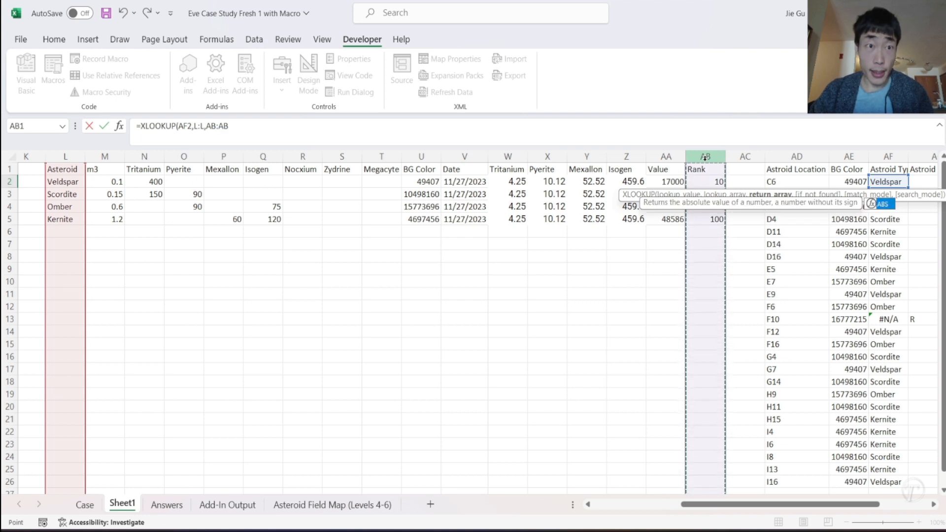
- Give the lookup in AL2 a not-found value of 0 and add the asteroid count AG2 to it
left_click(364, 135)
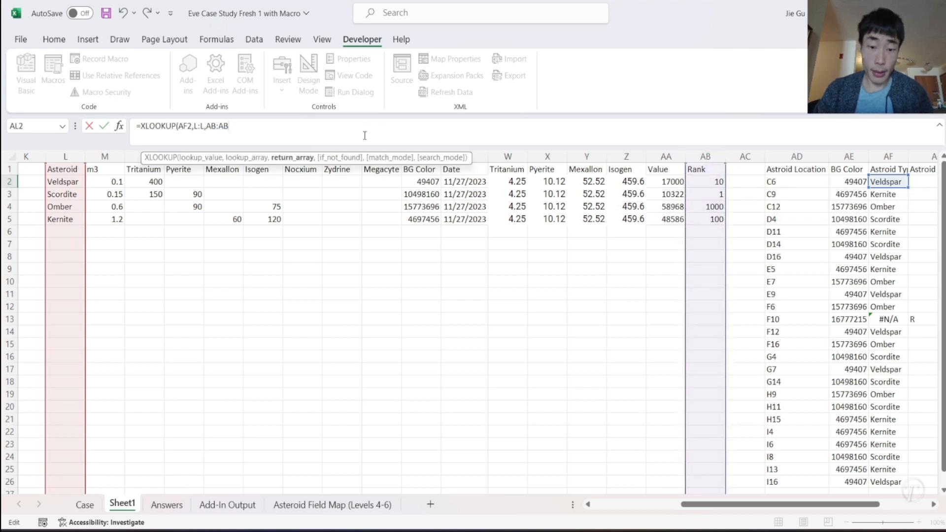
type(",")
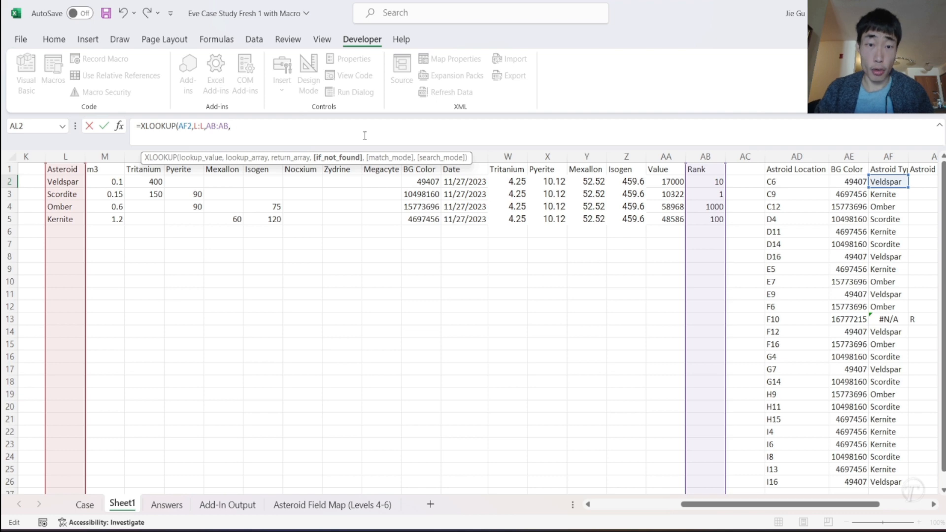
type("0)")
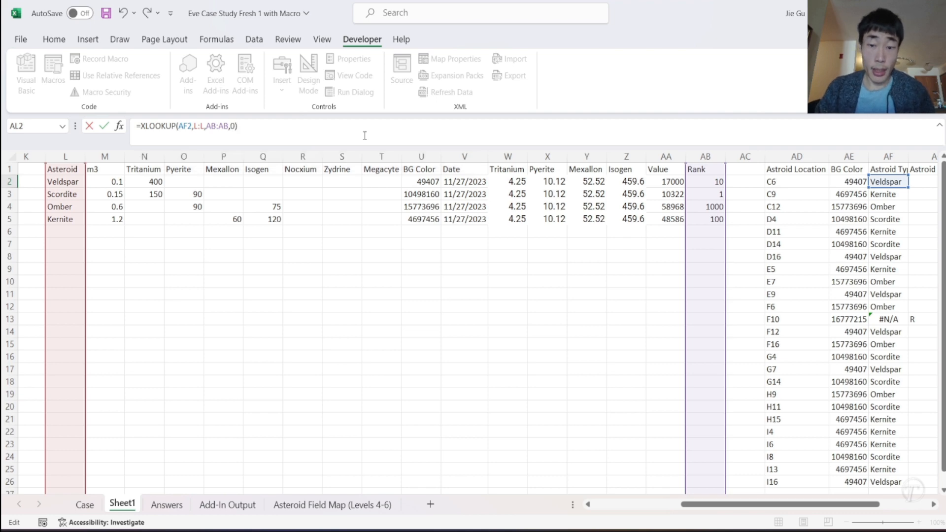
type("+")
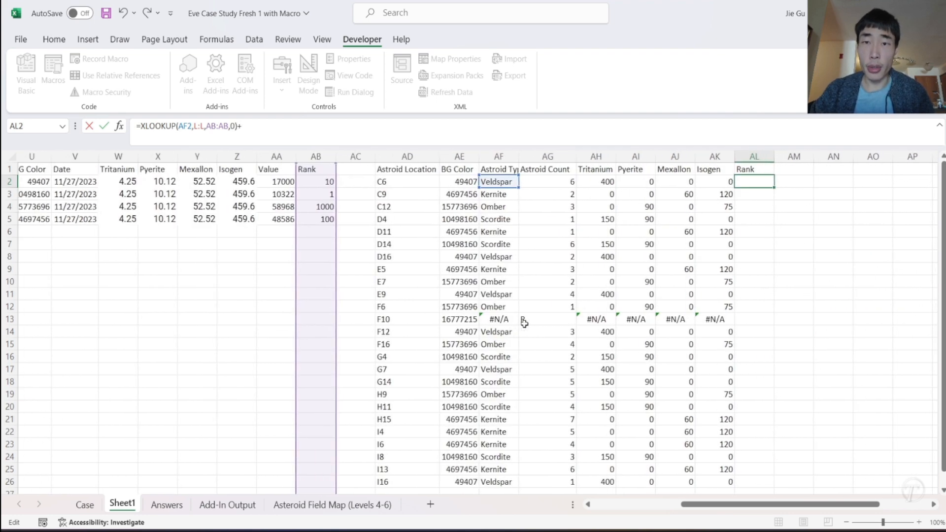
left_click(537, 180)
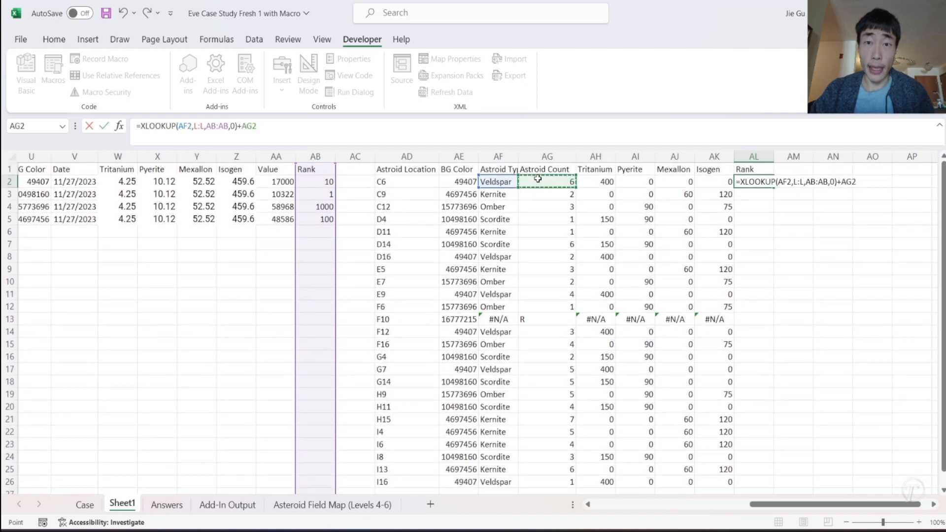
- Lock the column references so that AL2 reads =XLOOKUP($AF2,$L:$L,$AB:$AB,0)+$AG2, and commit the formula
left_click(206, 126)
type("$")
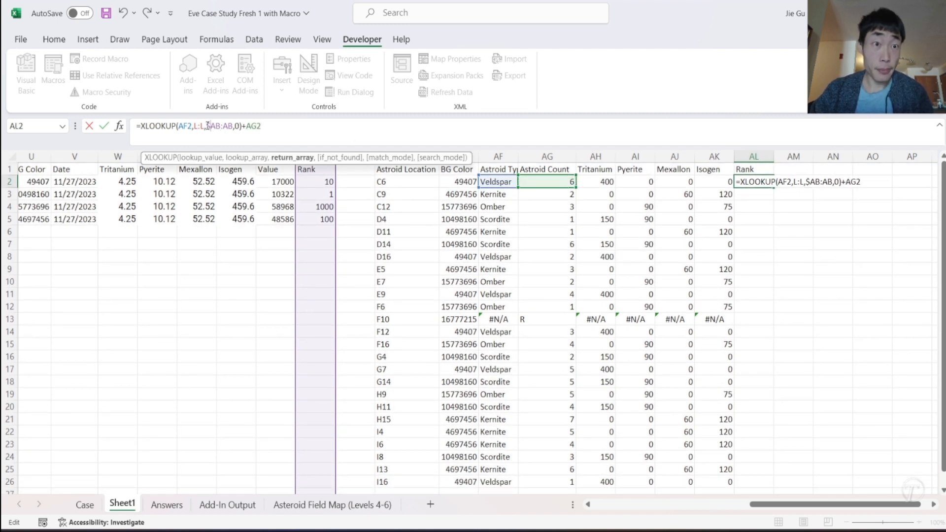
left_click(223, 127)
type("$")
left_click(193, 126)
left_click(195, 126)
type("$")
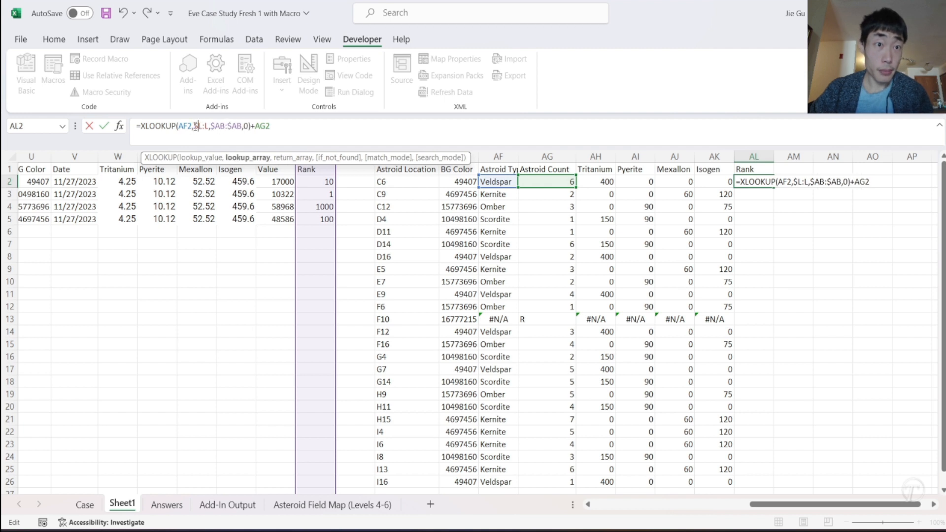
left_click(205, 127)
type("$")
left_click(179, 126)
type("$")
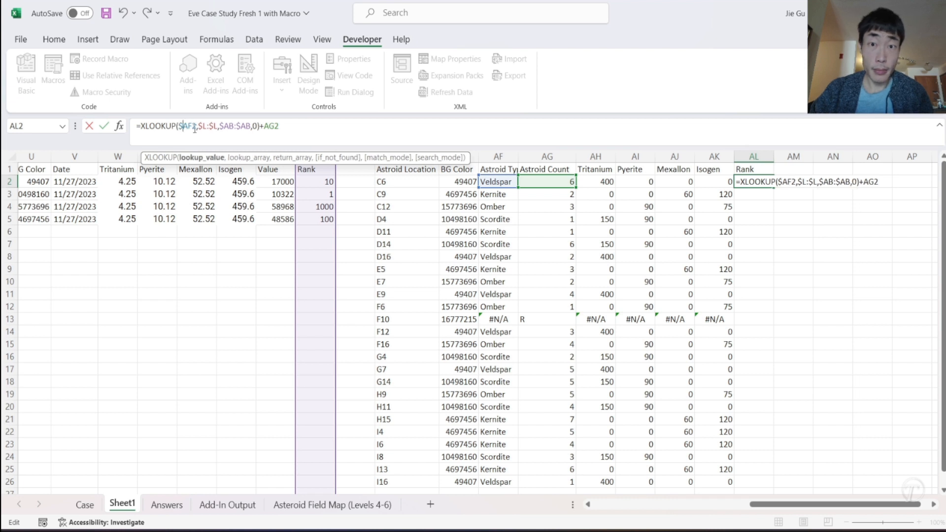
left_click(265, 127)
type("$")
key("Return")
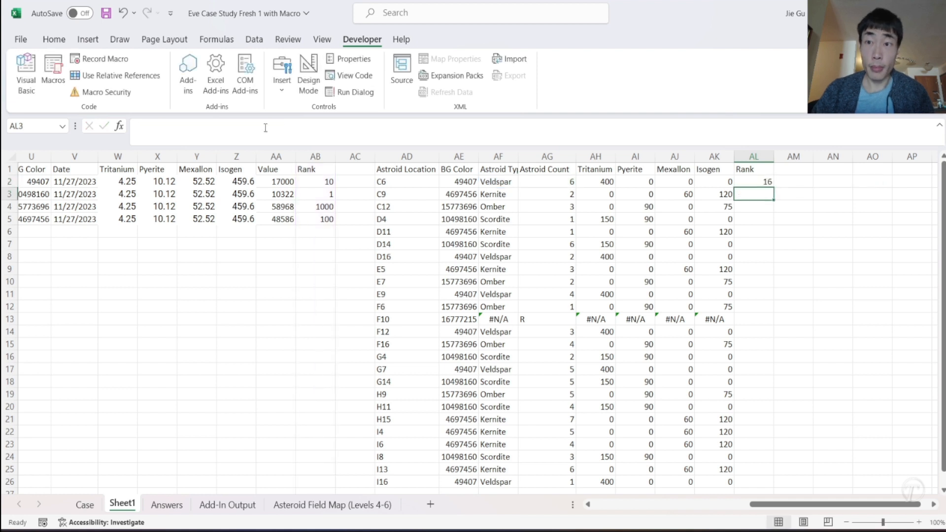
- Fill the Rank formula from AL2 down to AL26
left_click(749, 183)
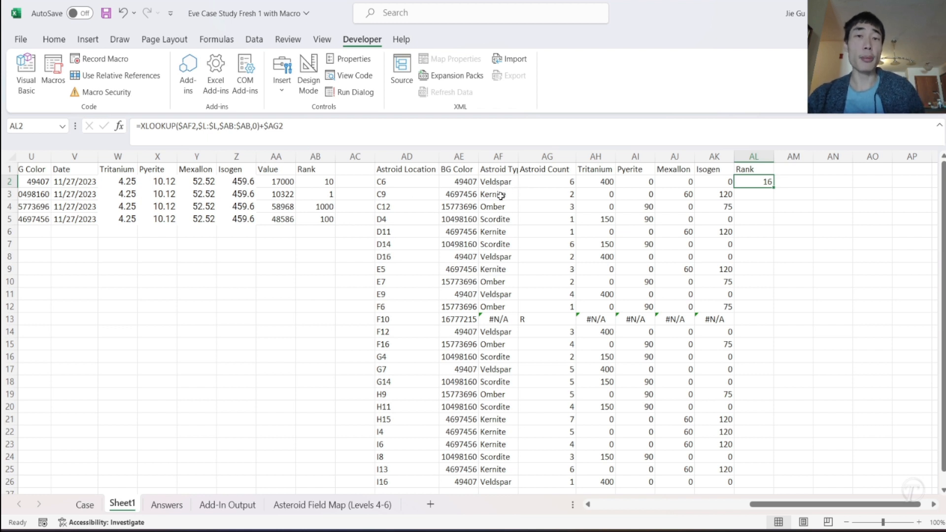
left_click_drag(774, 189, 776, 341)
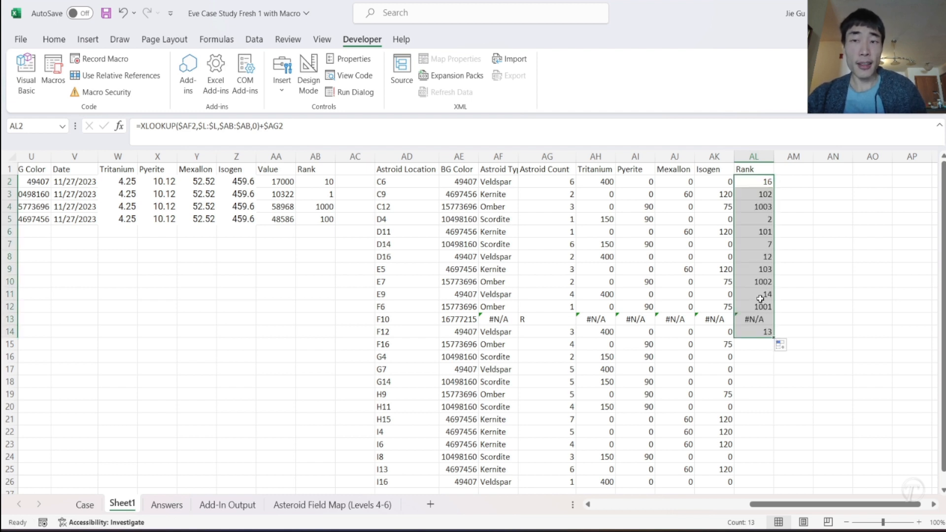
left_click_drag(776, 339, 752, 326)
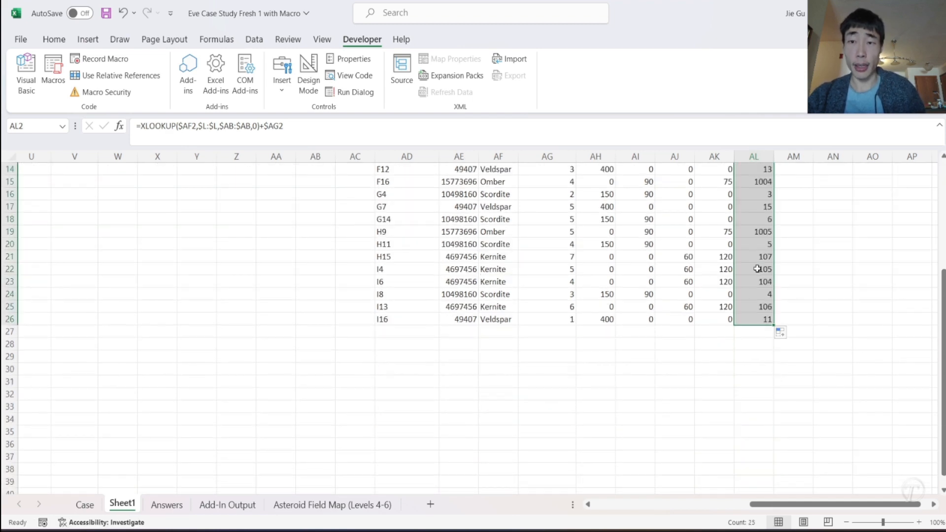
scroll(758, 268, "up", 5)
key("ctrl+c")
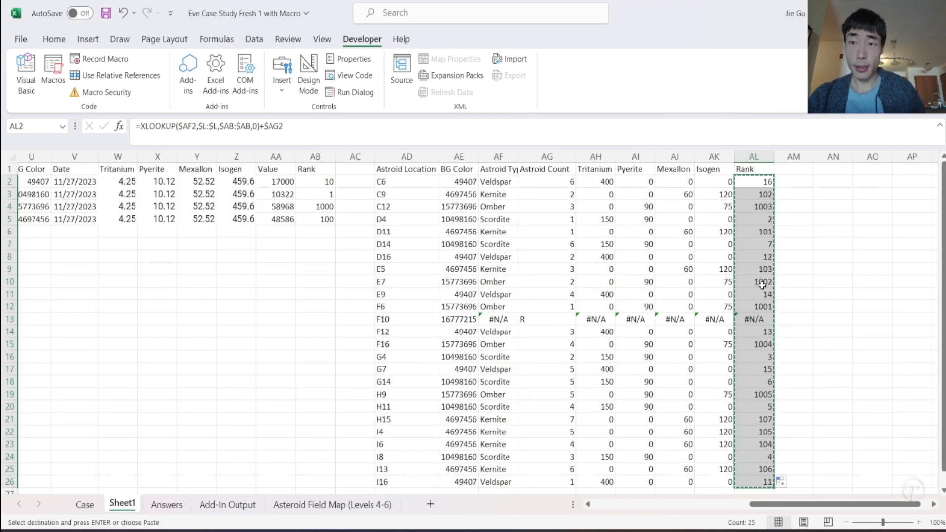
right_click(745, 234)
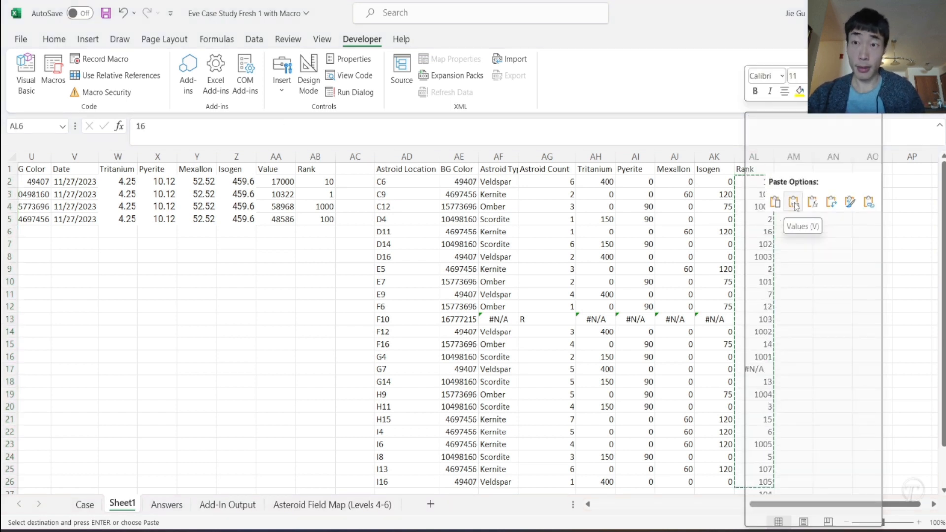
key("Escape")
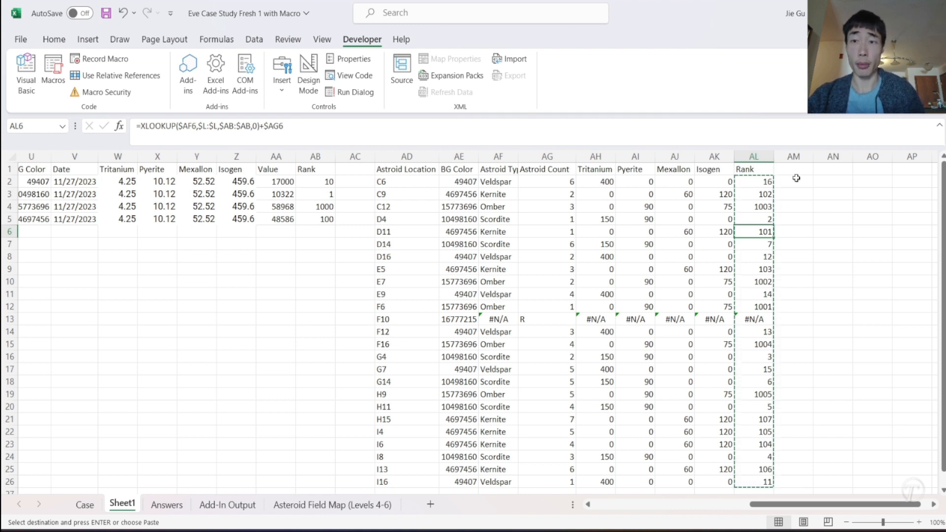
- Copy the Rank column AL1:AL26 and paste it as values starting in AM1
left_click(750, 169)
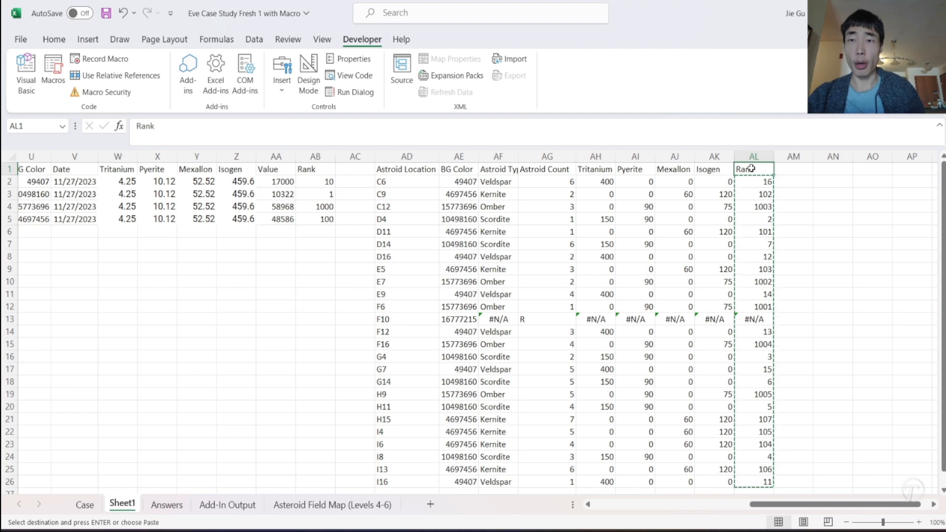
key("ctrl+v")
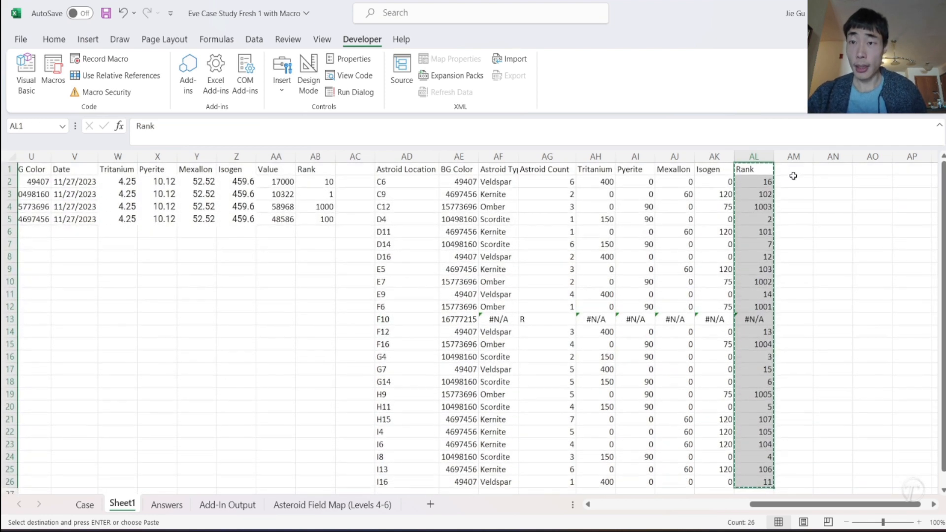
left_click(796, 172)
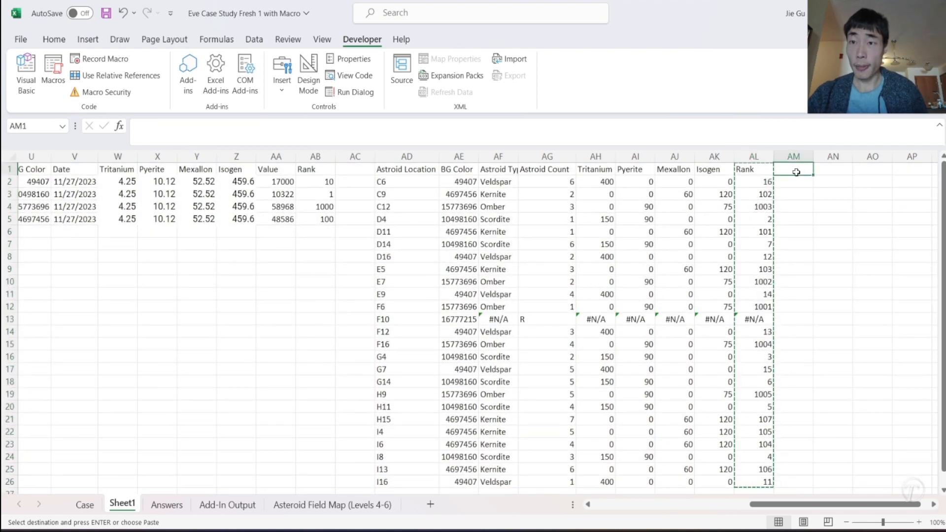
right_click(796, 172)
left_click(826, 199)
left_click(827, 200)
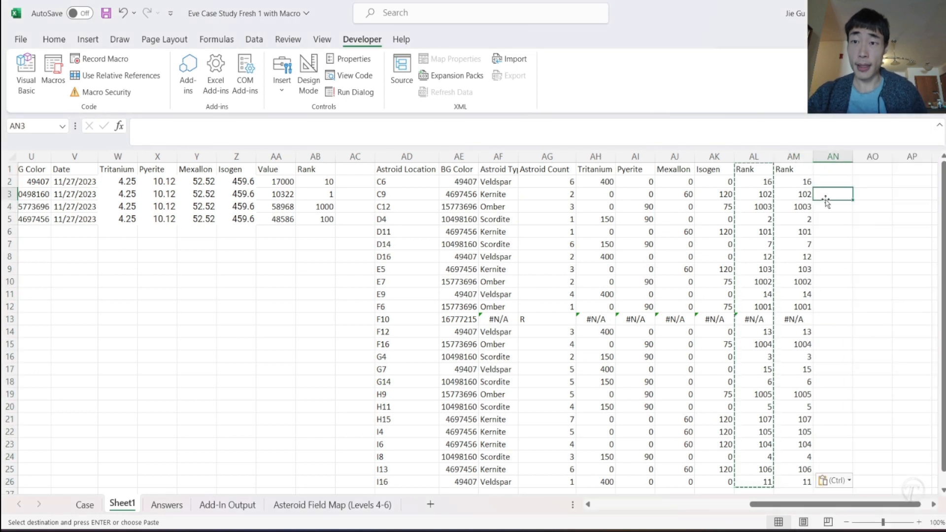
- Copy the Astroid Location column AD1:AD26 and paste it as values starting in AN1
left_click(405, 169)
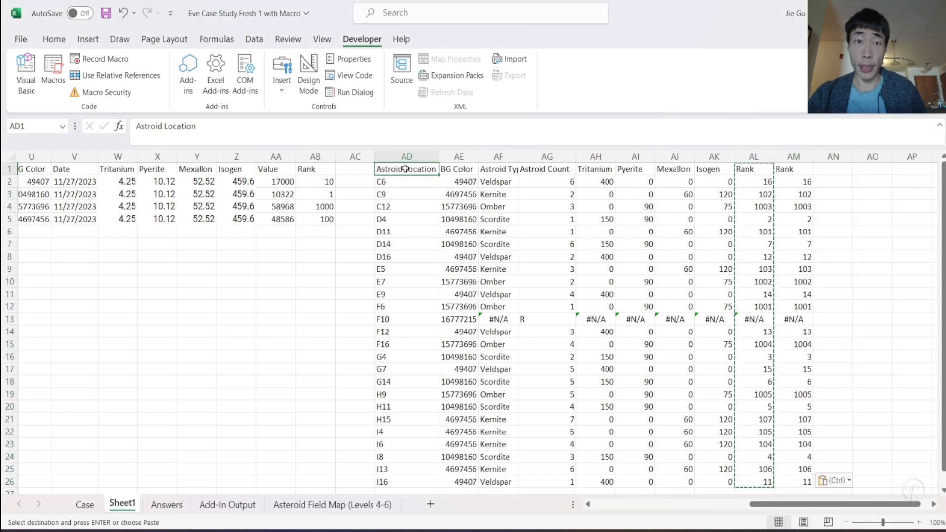
left_click_drag(405, 169, 406, 482)
key("ctrl+c")
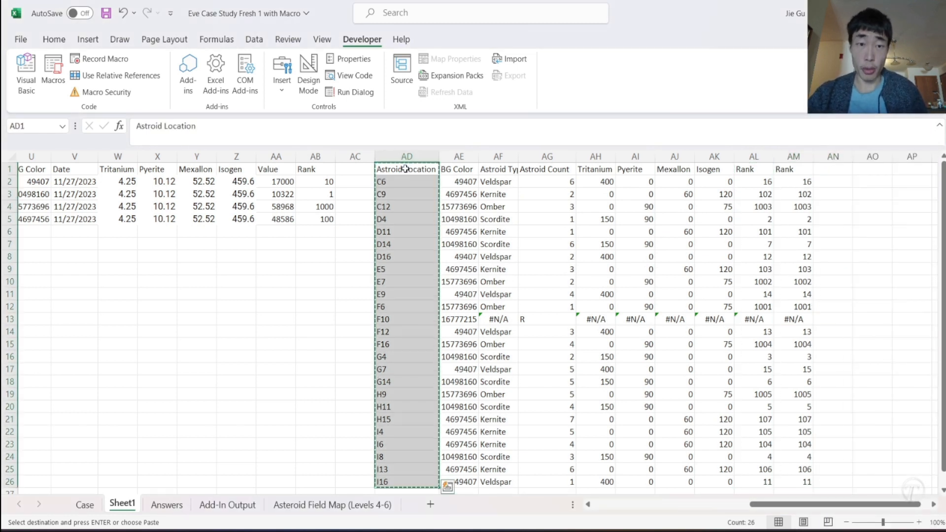
left_click(826, 172)
right_click(826, 173)
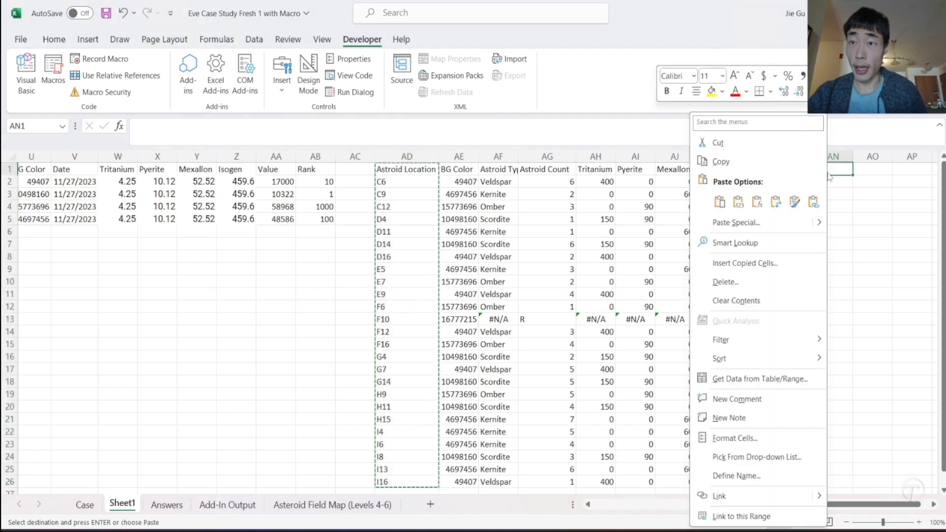
left_click(740, 210)
- Delete the #N/A entry for F10 in AM13:AN13, shifting the cells below up
left_click(806, 322)
left_click(830, 319)
right_click(829, 319)
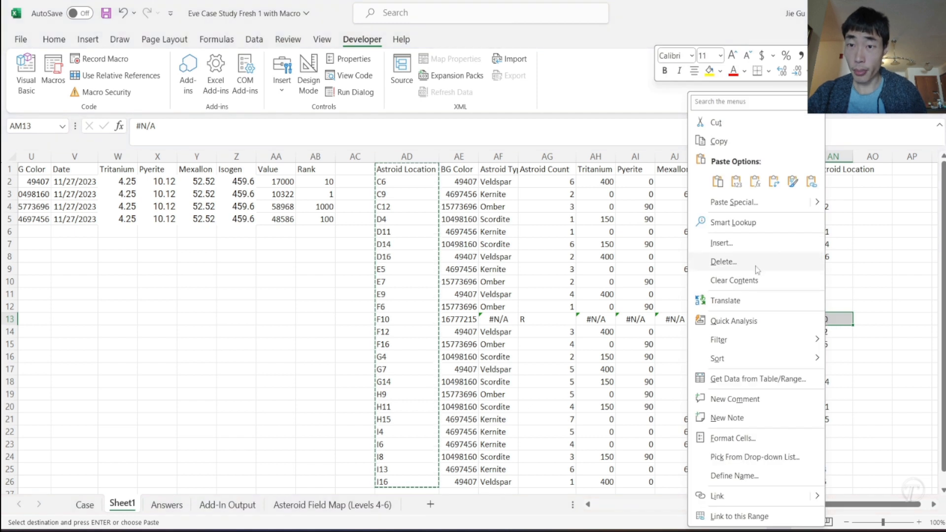
left_click(723, 261)
left_click(739, 279)
left_click(733, 324)
left_click(793, 344)
- Sort the pasted Rank and Astroid Location columns AM:AN by Rank from largest to smallest, treating the first row as headers
left_click_drag(797, 157, 836, 156)
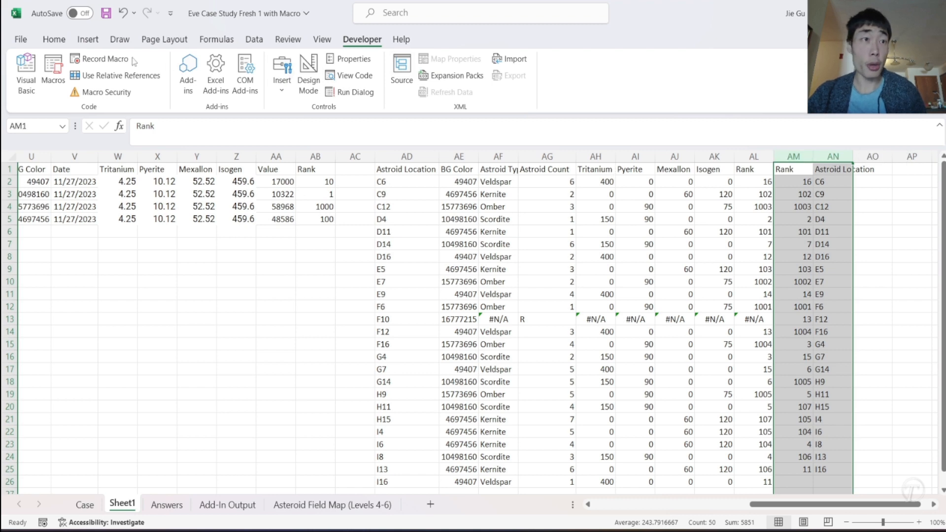
left_click(54, 39)
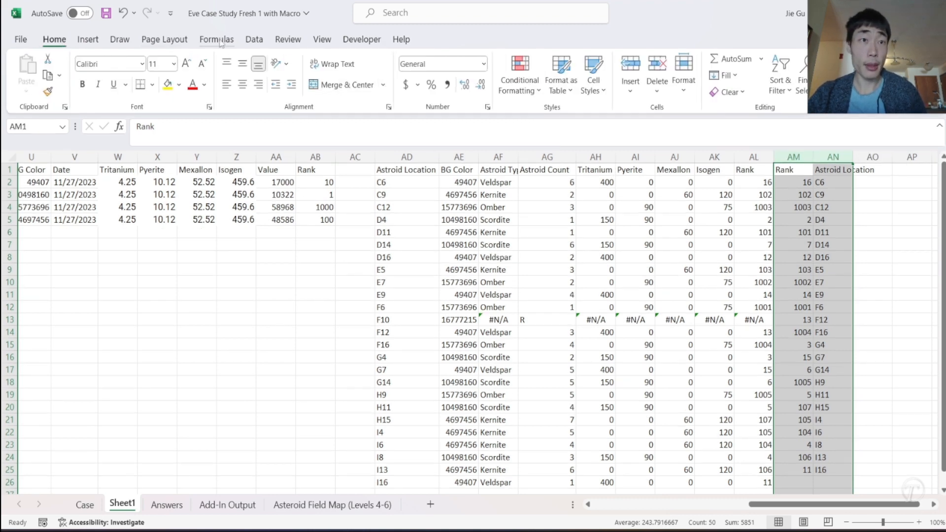
left_click(254, 40)
left_click(500, 74)
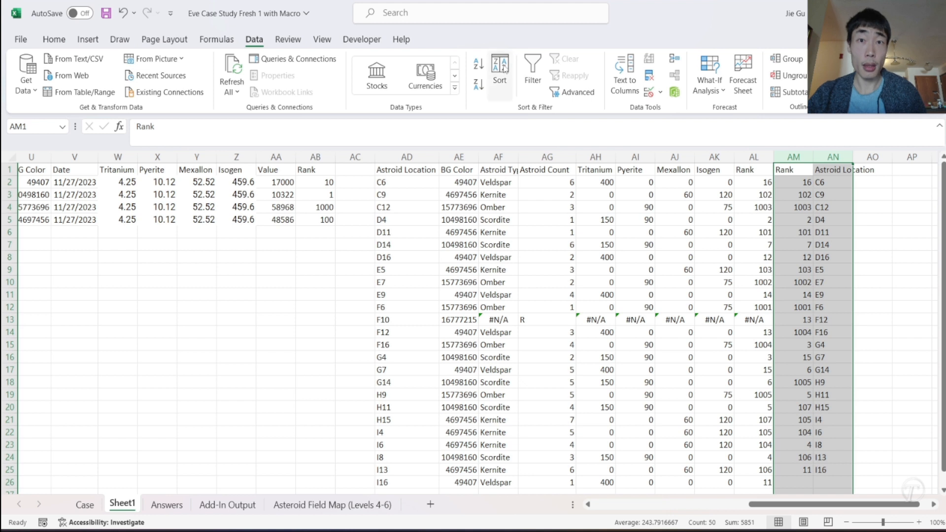
left_click(225, 225)
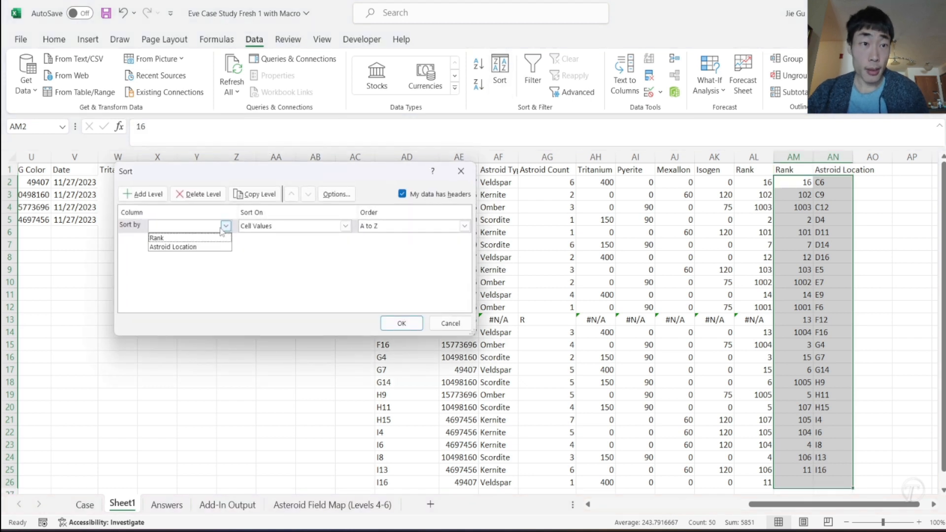
left_click(207, 247)
left_click(209, 228)
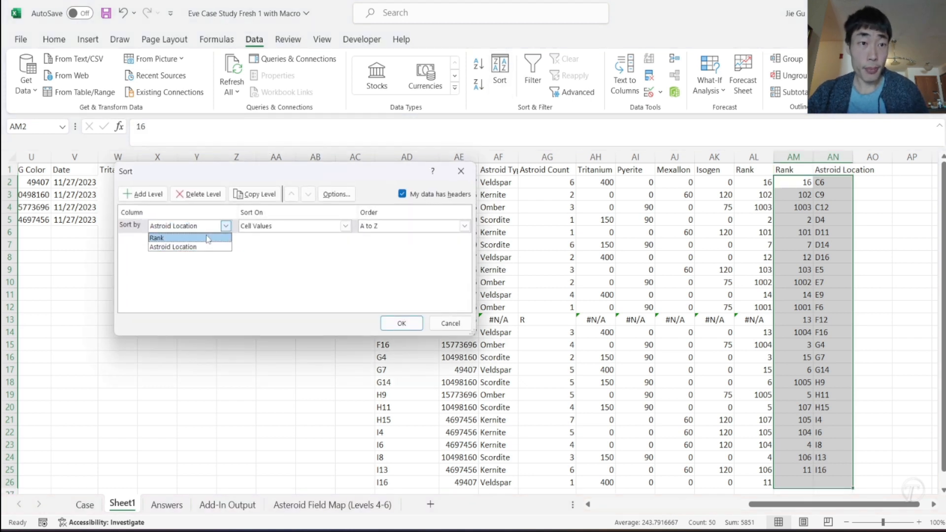
left_click(197, 238)
left_click(380, 232)
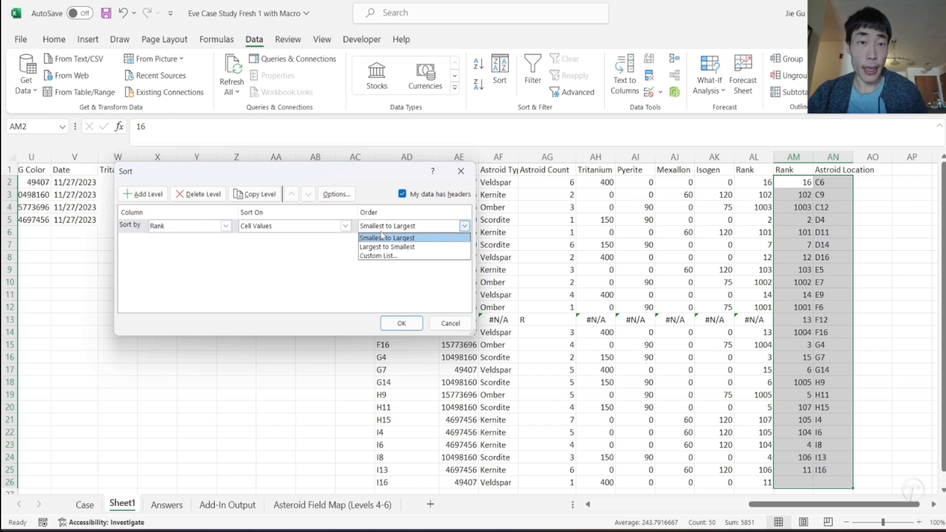
left_click(384, 245)
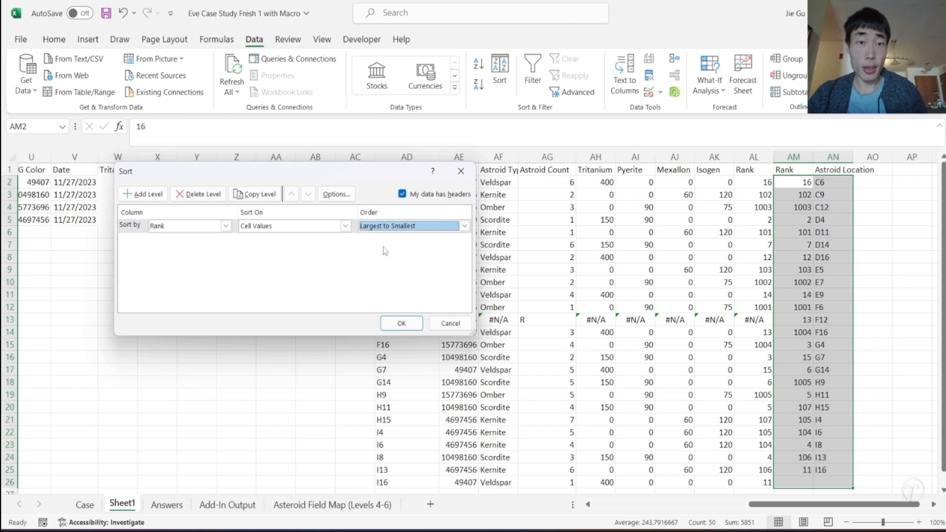
left_click(419, 325)
- Copy the sorted asteroid locations in AN2:AN25
left_click(823, 235)
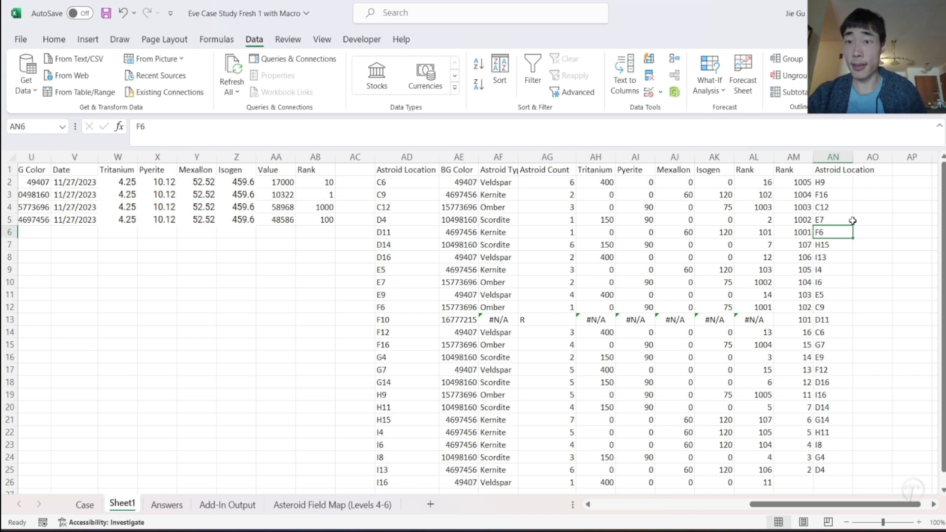
left_click(826, 185)
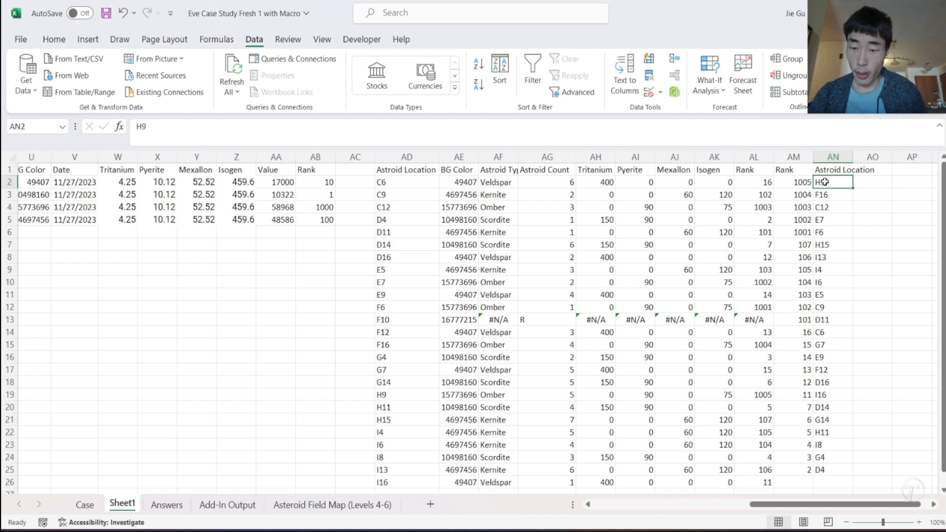
key("ctrl+shift+Down")
key("ctrl+c")
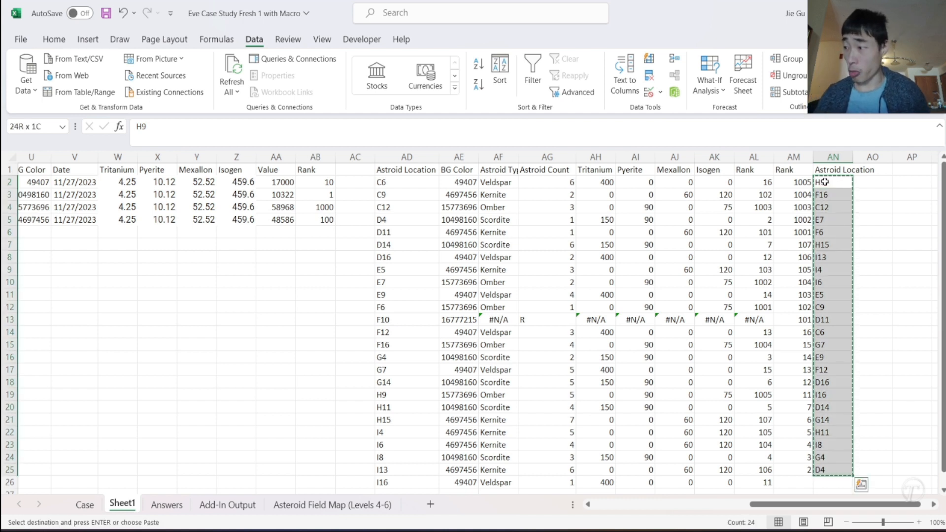
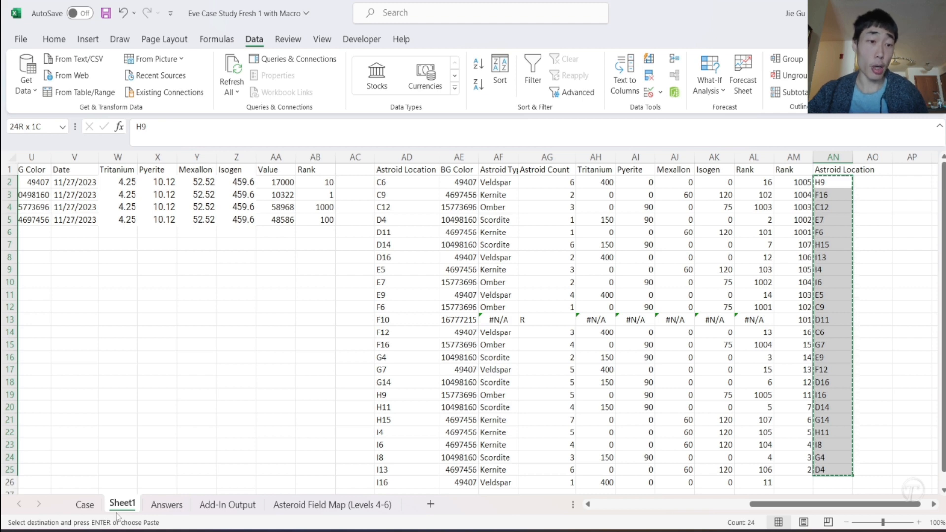
- Paste the copied asteroid locations transposed as a row starting in N255 of the Case sheet, beside the Level 6 Mining Skills table
left_click(94, 510)
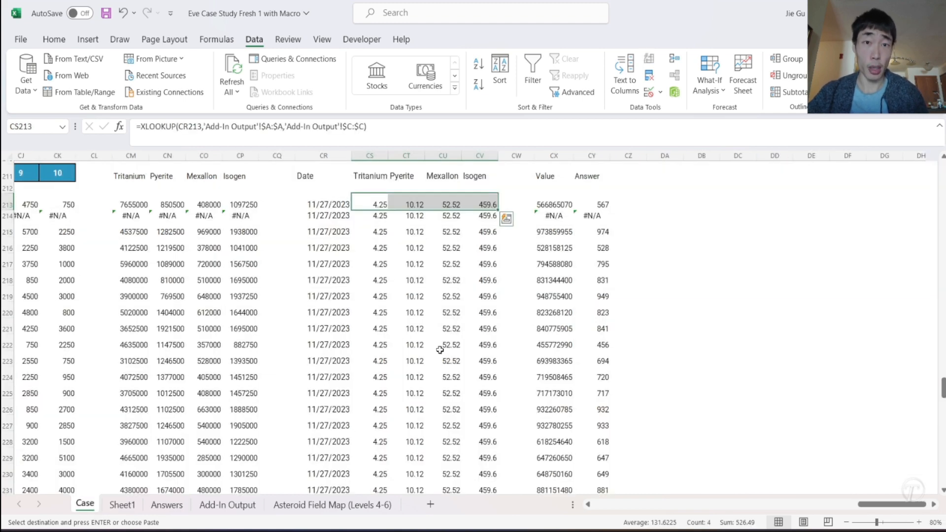
scroll(485, 358, "down", 10)
scroll(485, 358, "up", 14)
scroll(485, 359, "left", 7)
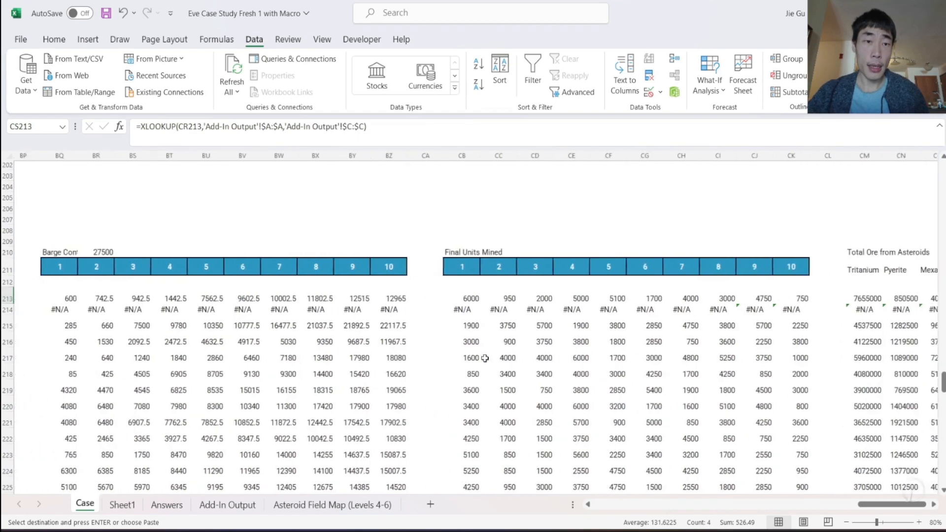
scroll(485, 358, "left", 15)
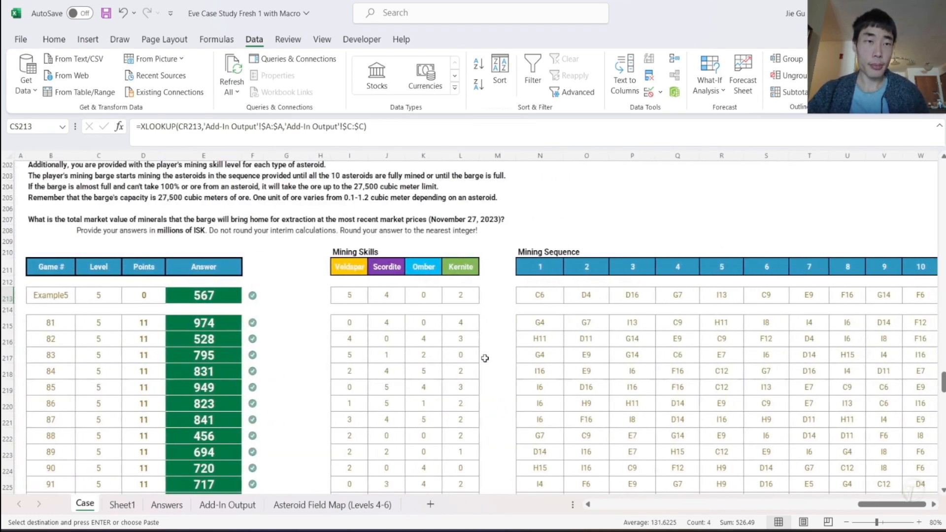
scroll(485, 358, "down", 12)
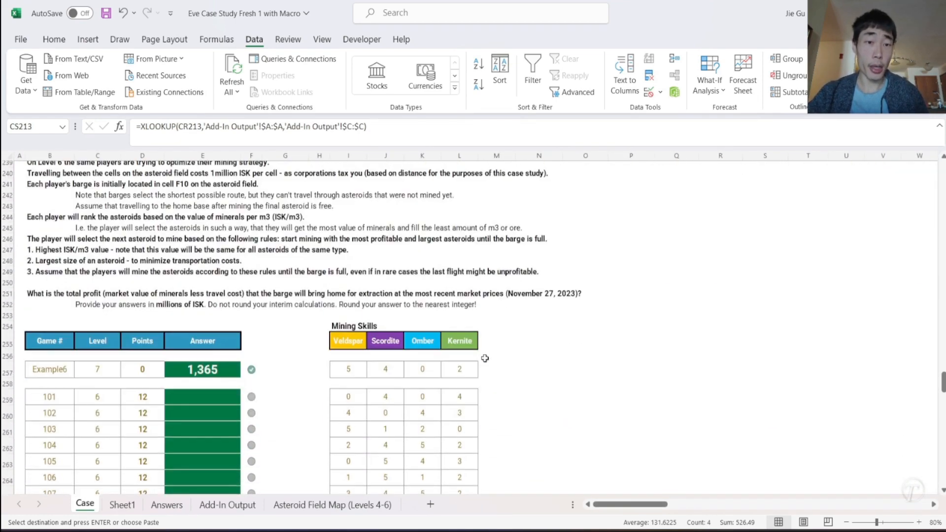
right_click(527, 348)
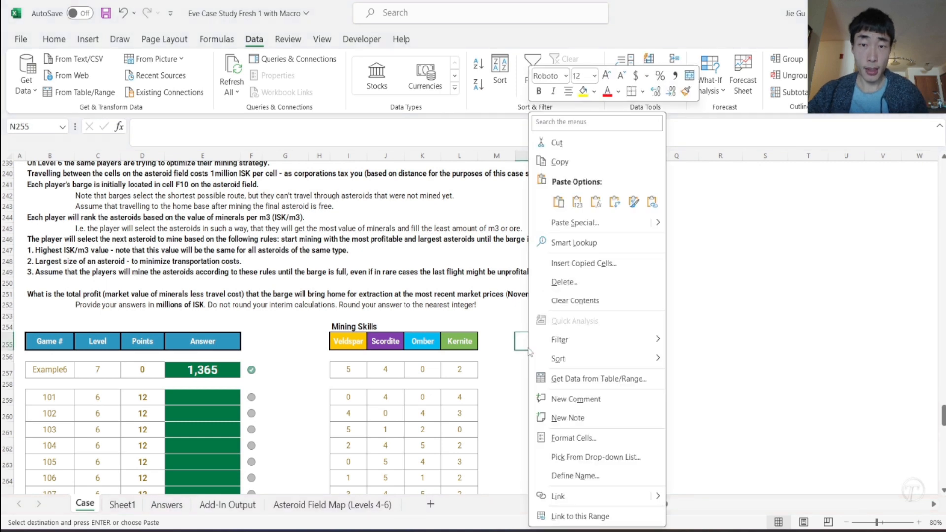
left_click(614, 203)
scroll(647, 406, "right", 5)
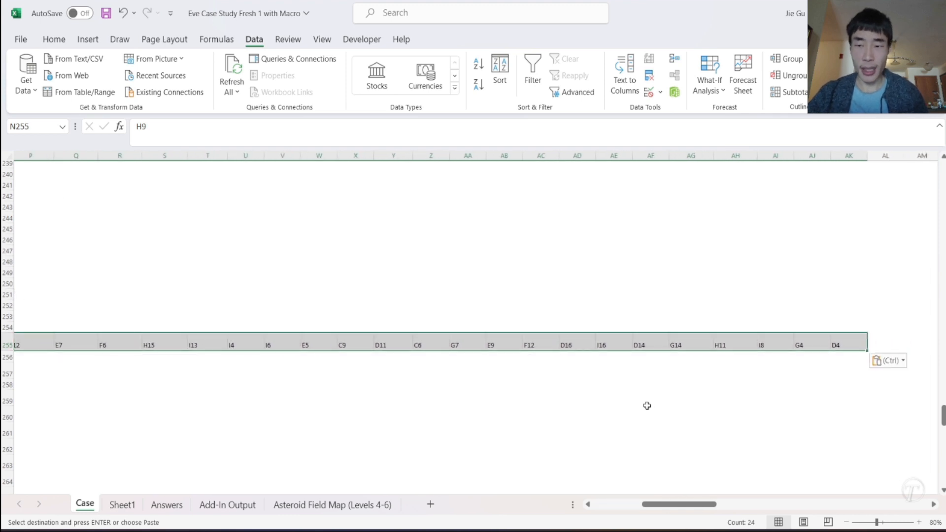
- Enter the heading "Mining Asteroid Order" in N254 above the pasted locations, and clear it again
scroll(647, 406, "left", 5)
left_click(419, 325)
type("Mining Aste")
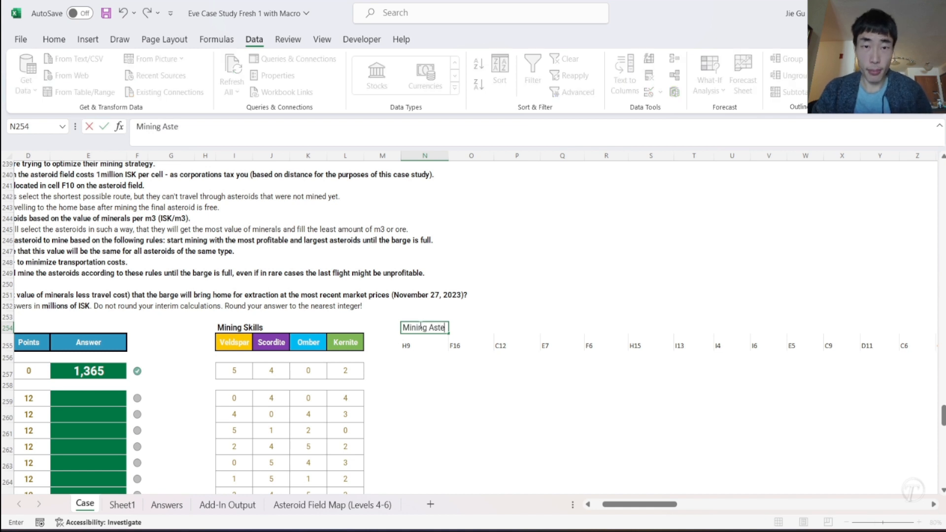
type("roid Order")
key("Return")
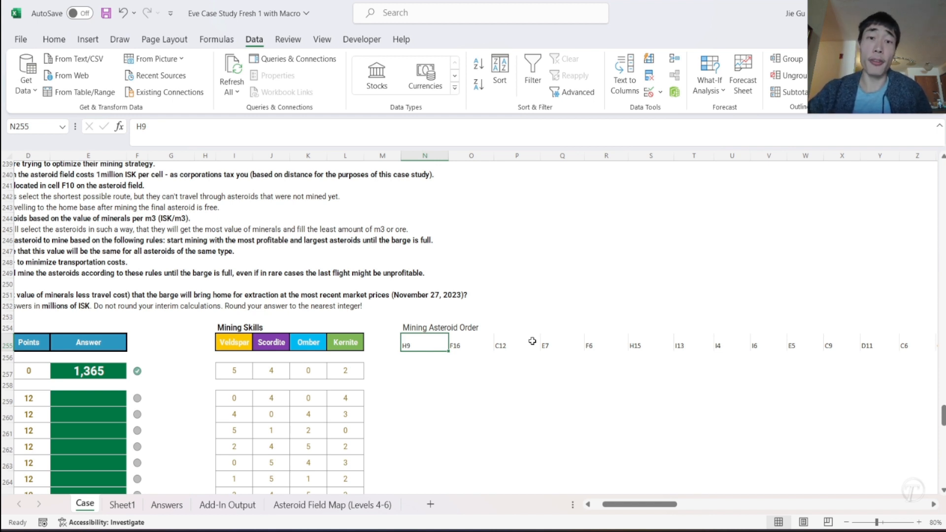
left_click(421, 326)
key("Delete")
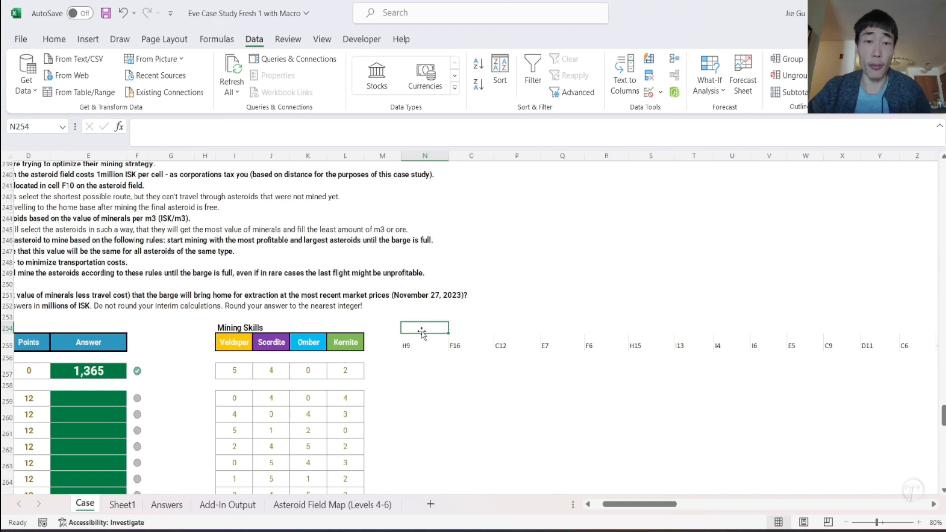
- Copy the row of asteroid locations starting in N255 and paste it one row below, starting in N256
left_click(415, 340)
key("ctrl+shift+Right")
key("ctrl+c")
scroll(414, 339, "left", 10)
left_click(288, 364)
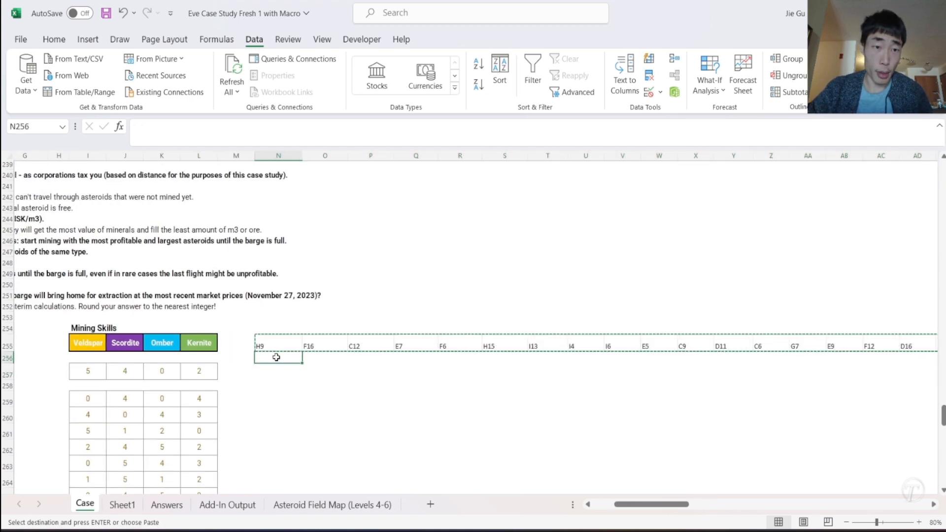
key("ctrl+v")
- Replace the asteroid locations in row 255 with sequence numbers 1 to 24, starting in N255 and filling across to AK255
left_click(266, 345)
type("1")
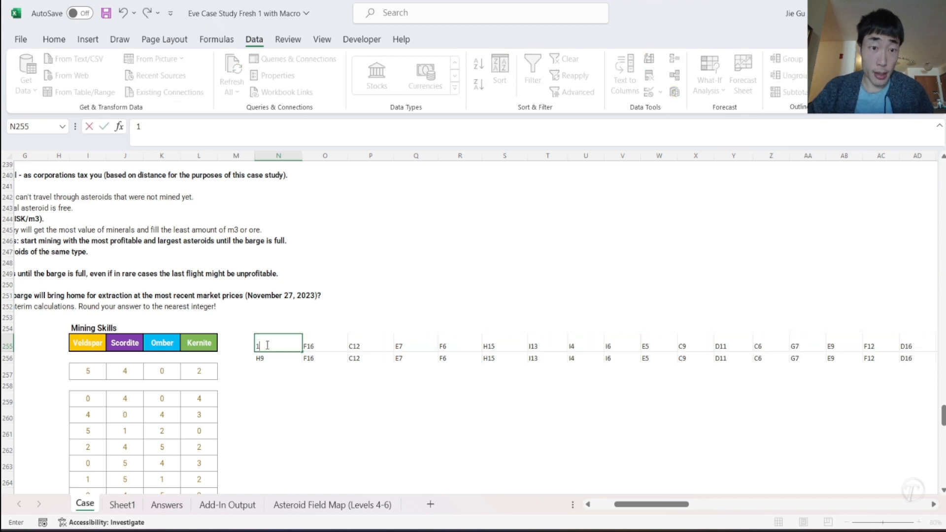
left_click(308, 343)
type("2")
left_click(280, 344)
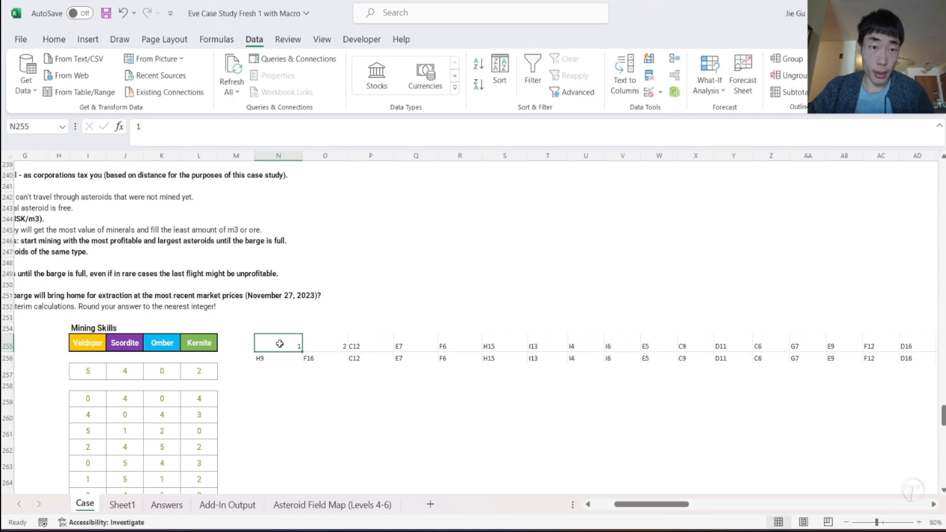
left_click_drag(293, 342, 869, 337)
scroll(136, 351, "left", 5)
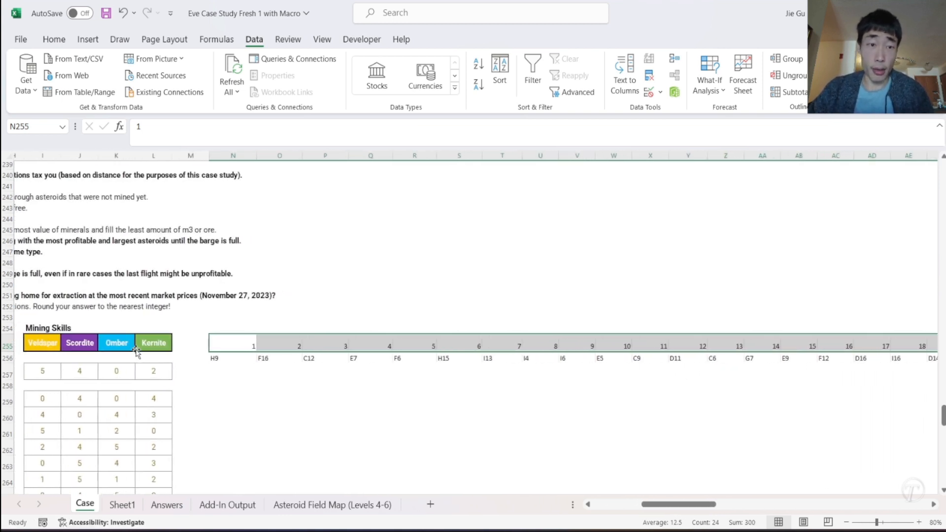
- Enter the heading "Mining Order" in N254 above the numbered row
left_click(226, 328)
type("Mining Order")
key("Return")
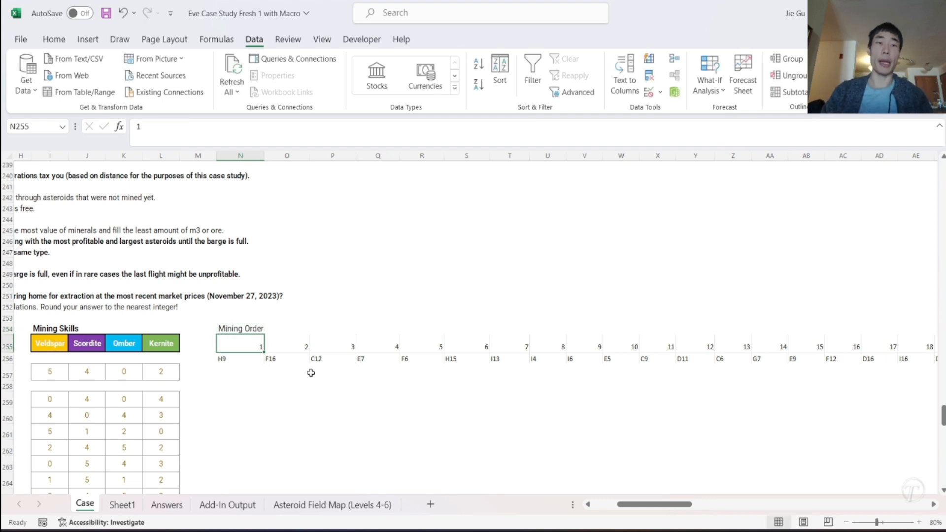
- Review the Level 5 calculation blocks, from Mining Sequence and Asteroid Type through Final Units Mined and Total Ore, as a model for Level 6
scroll(311, 373, "left", 2)
left_click(316, 375)
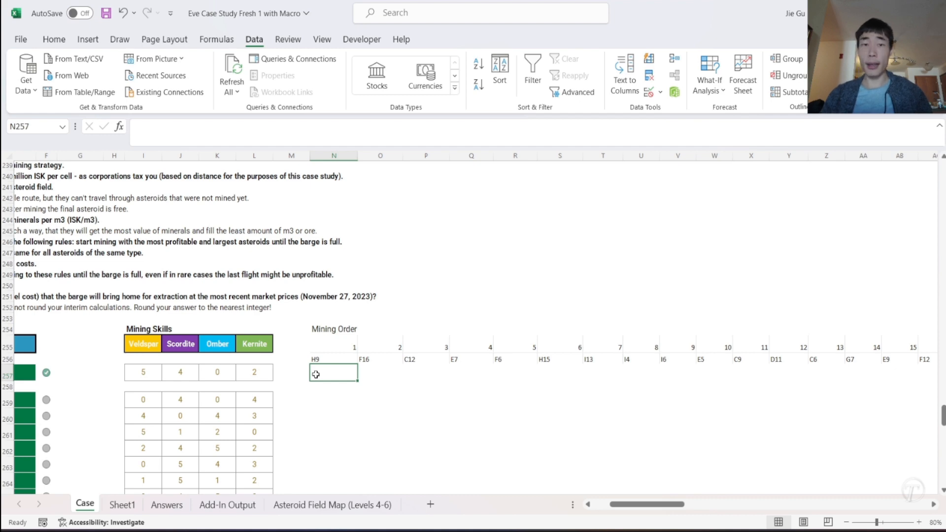
scroll(316, 374, "left", 4)
scroll(316, 374, "left", 1)
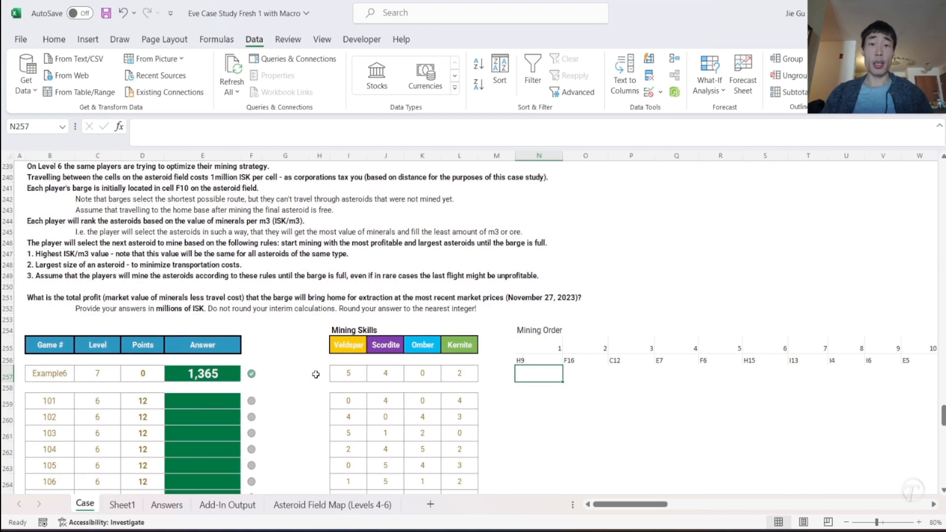
scroll(491, 293, "up", 10)
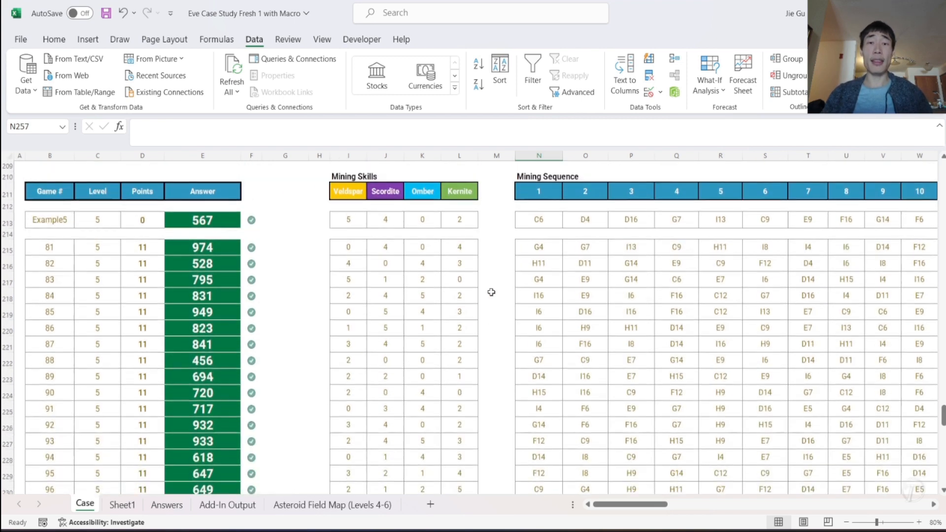
left_click(538, 193)
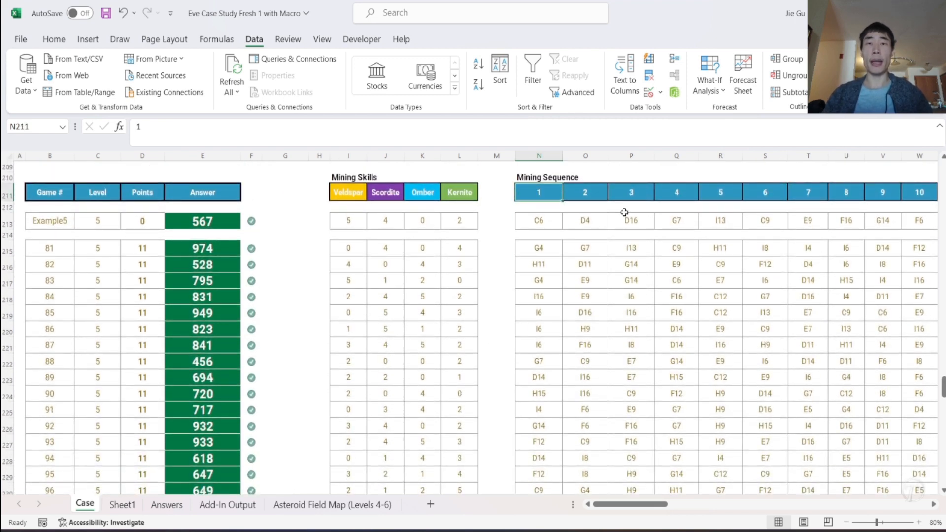
scroll(683, 245, "right", 3)
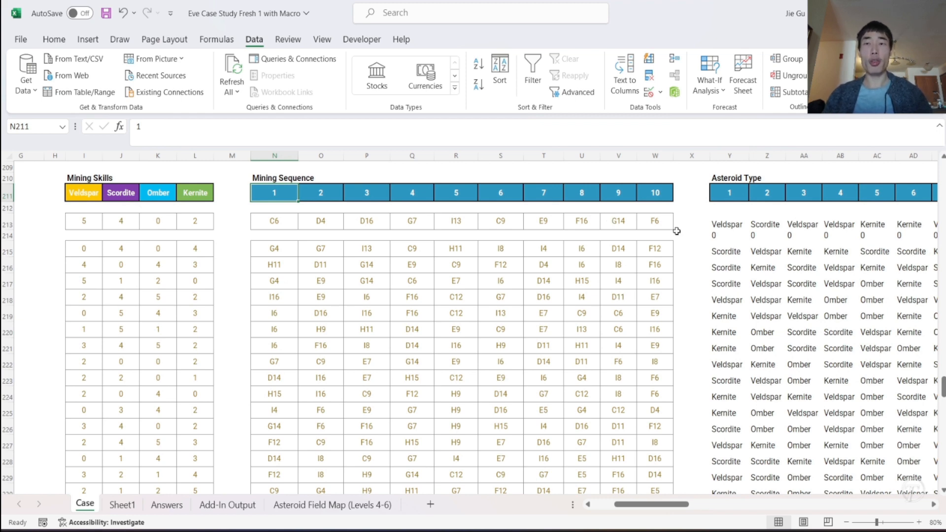
scroll(677, 231, "right", 8)
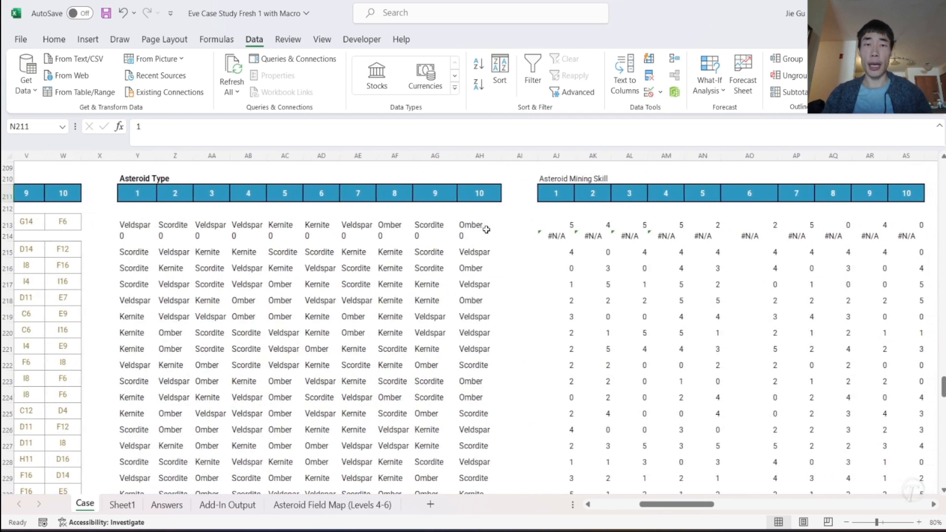
scroll(487, 230, "right", 1)
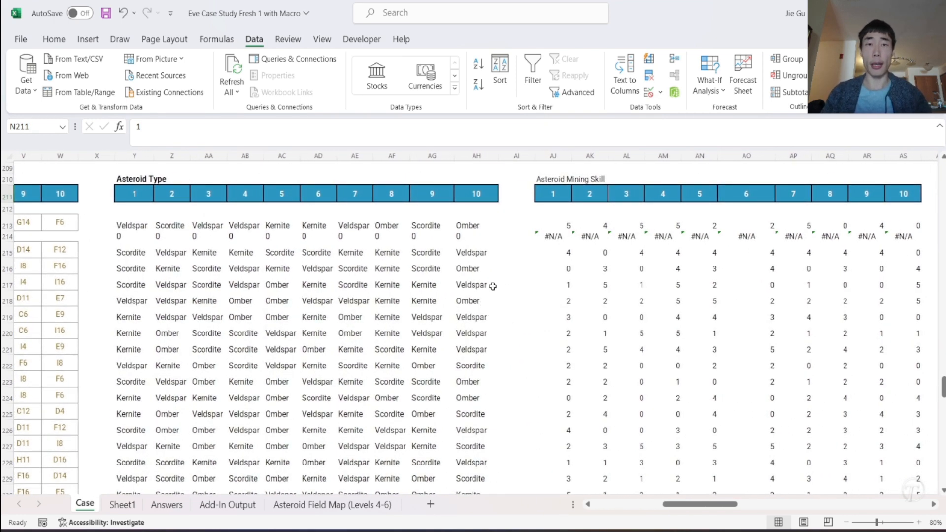
scroll(493, 286, "right", 2)
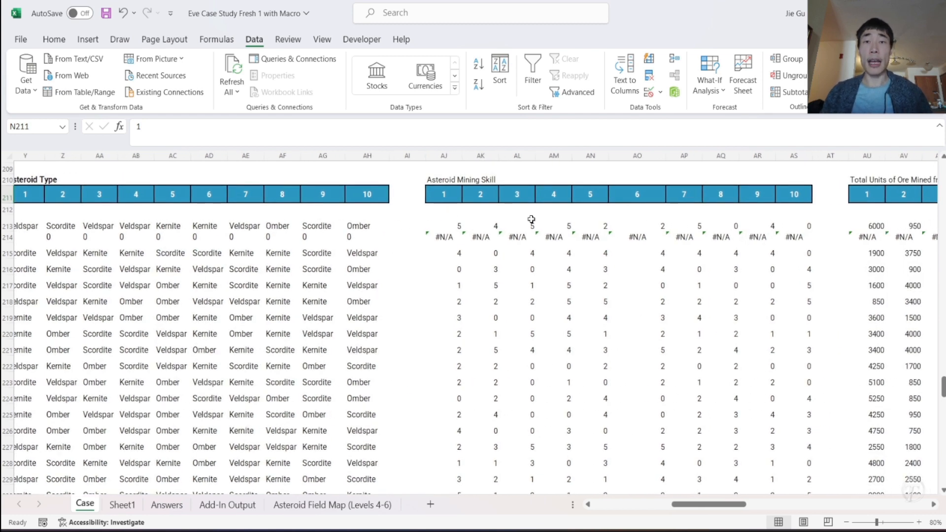
scroll(531, 219, "right", 7)
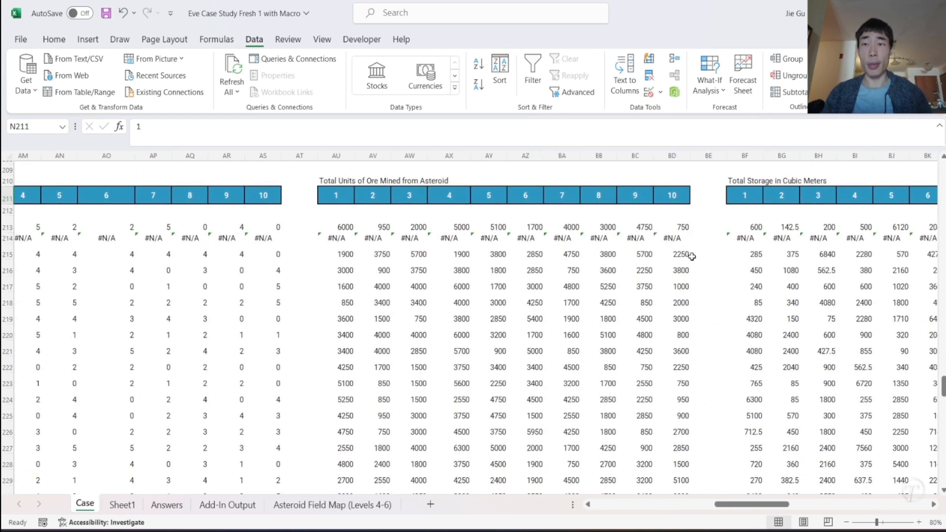
scroll(692, 256, "right", 12)
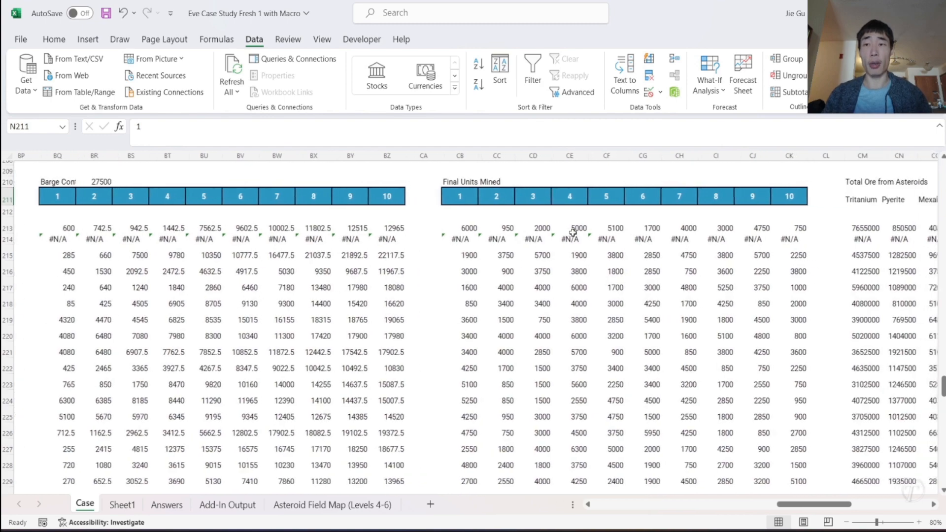
scroll(573, 233, "right", 4)
scroll(572, 232, "left", 14)
scroll(572, 232, "left", 10)
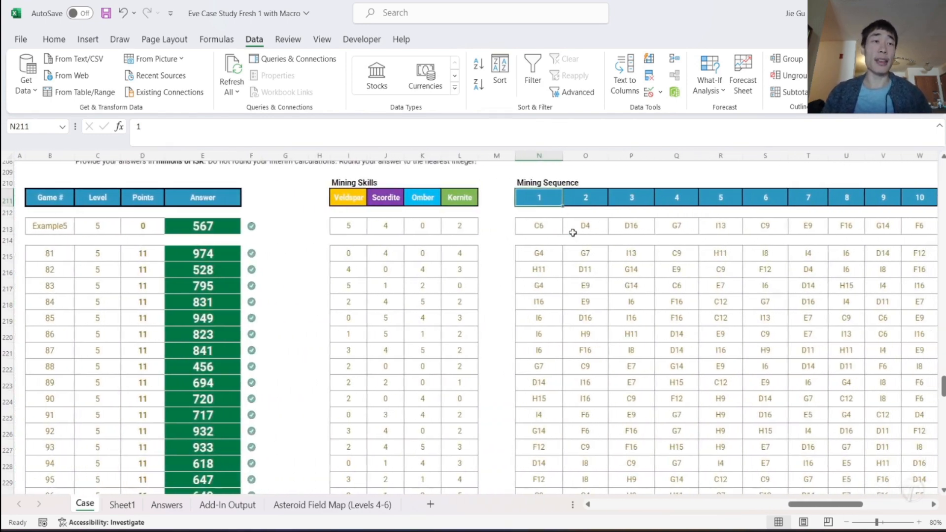
scroll(573, 232, "up", 4)
scroll(573, 232, "down", 15)
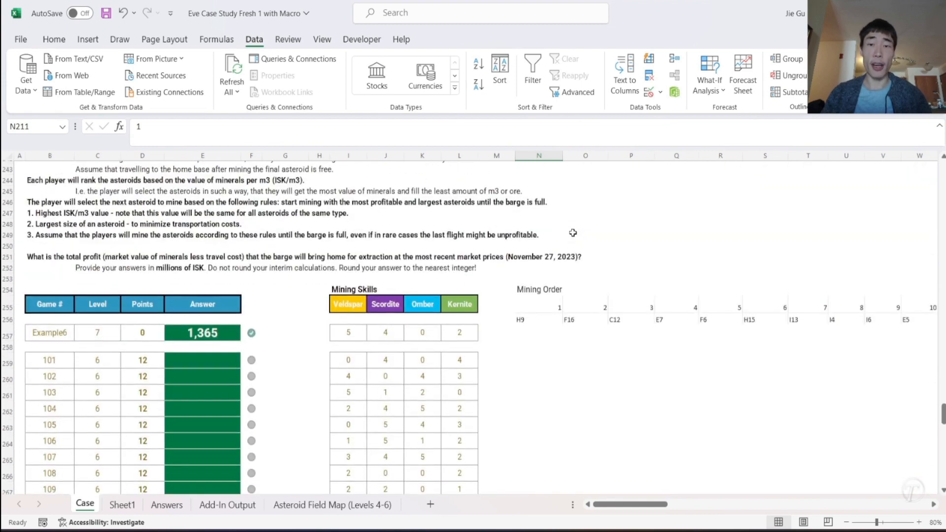
- Build an XLOOKUP in N257 that finds N$256 in Sheet1 column AD and returns the asteroid type from Sheet1 column AF
mouse_move(702, 487)
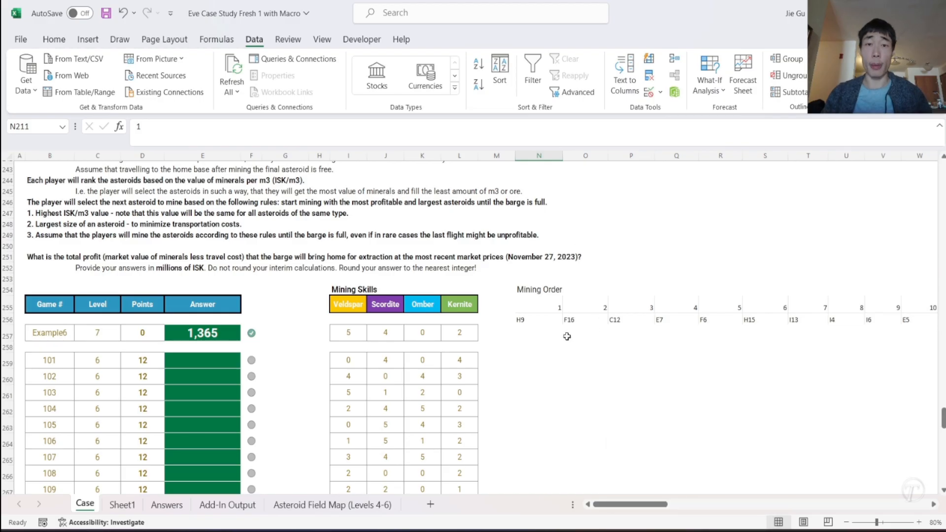
left_click(524, 335)
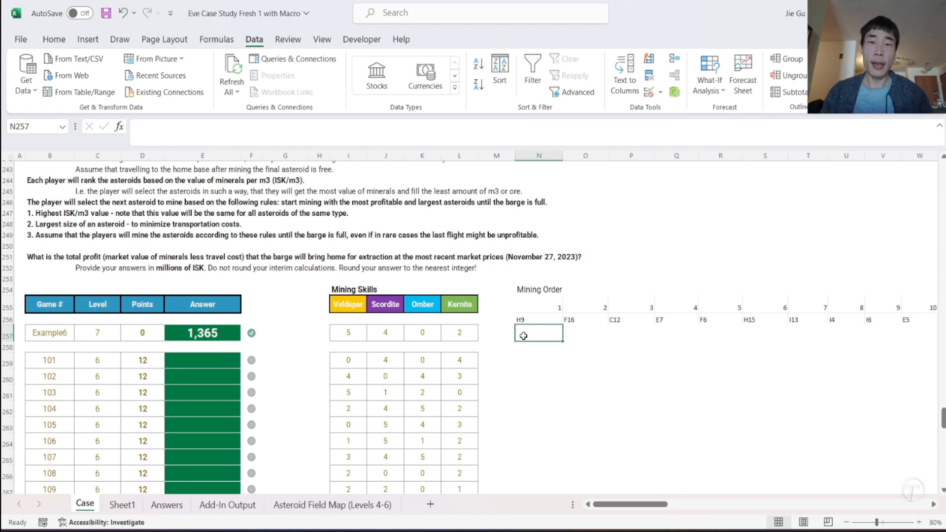
type("=")
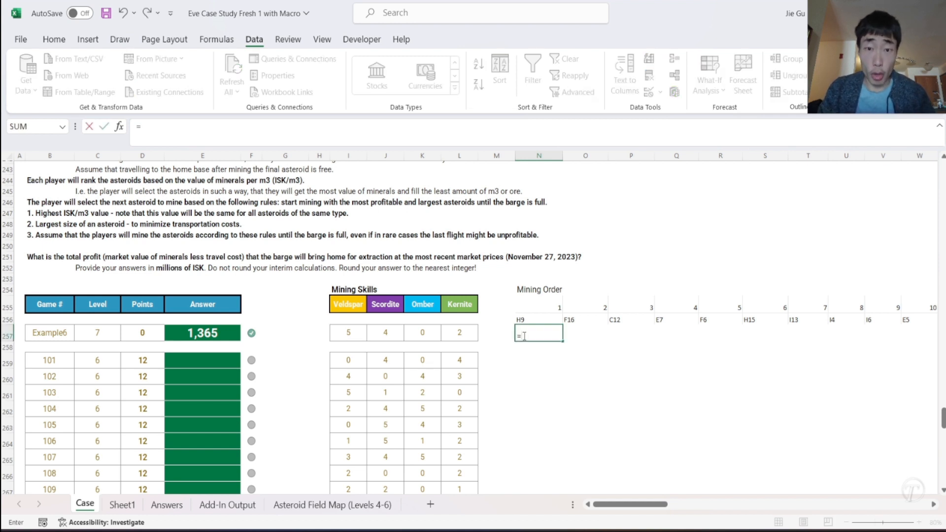
type("xl")
key("Tab")
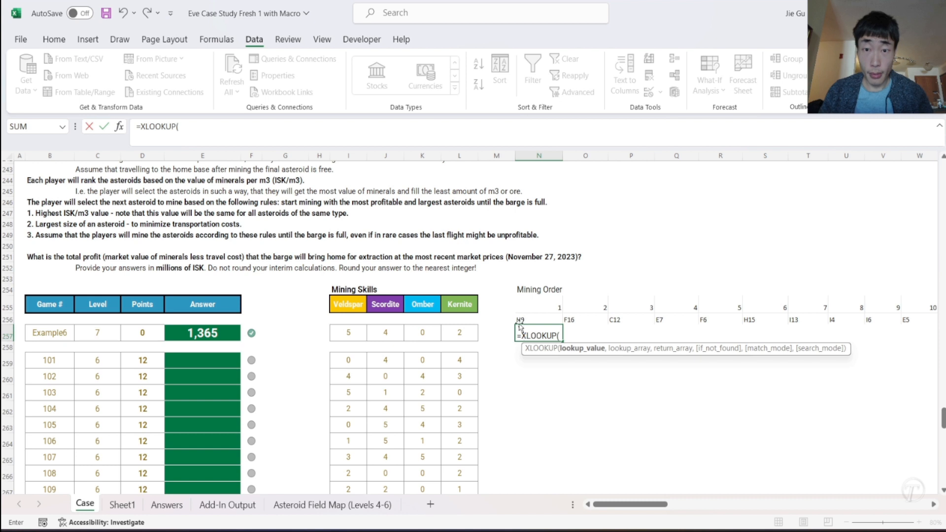
left_click(520, 322)
left_click(566, 336)
type("$256")
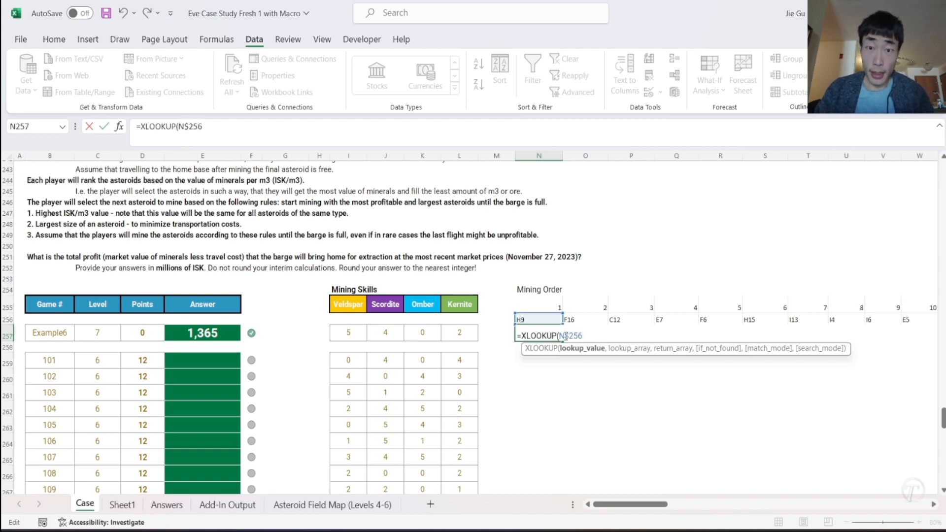
type(",")
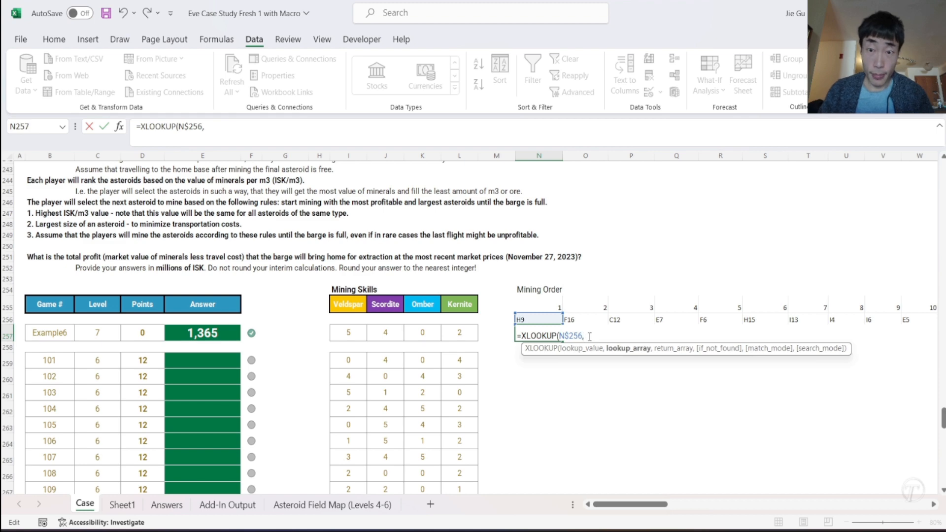
left_click(116, 512)
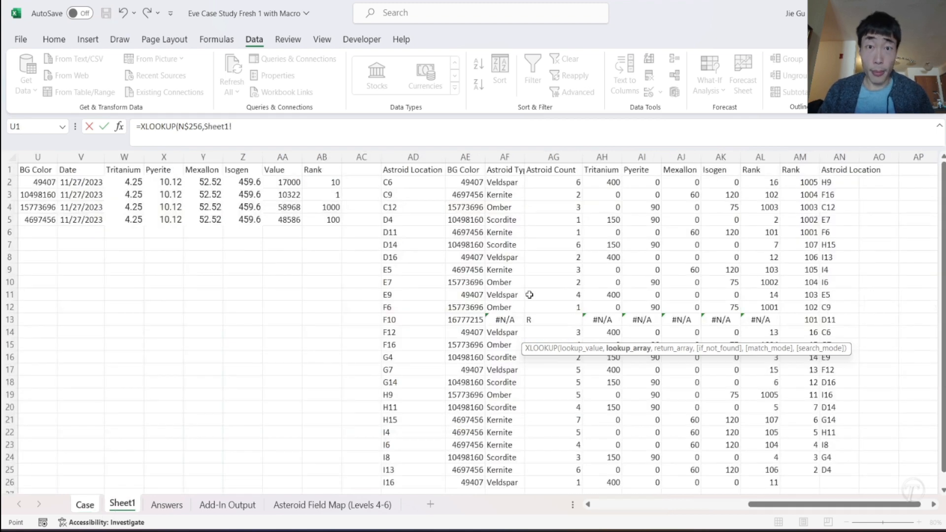
left_click(413, 157)
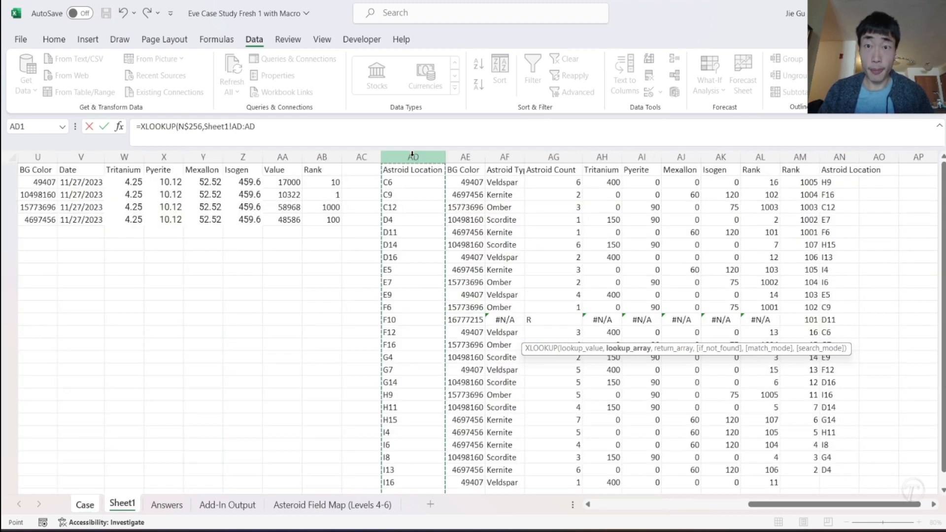
type(",")
left_click(494, 157)
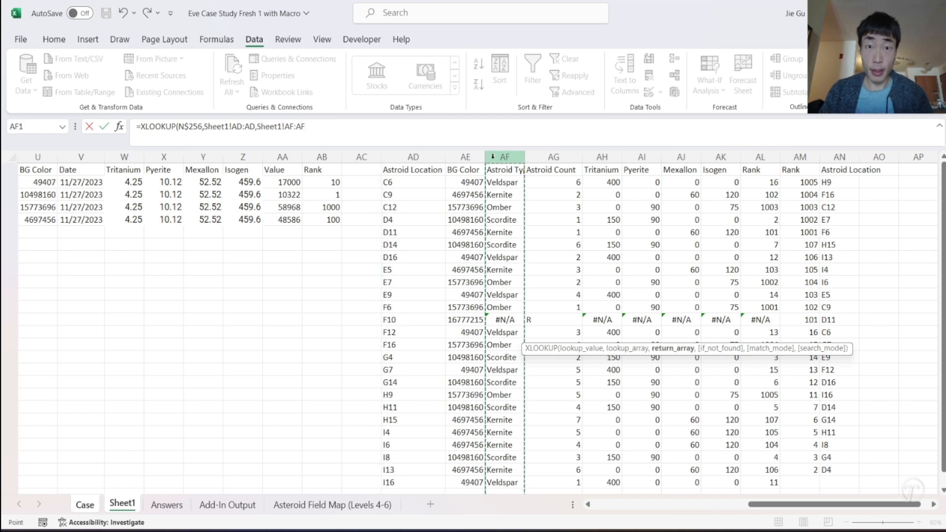
type(",")
key("BackSpace")
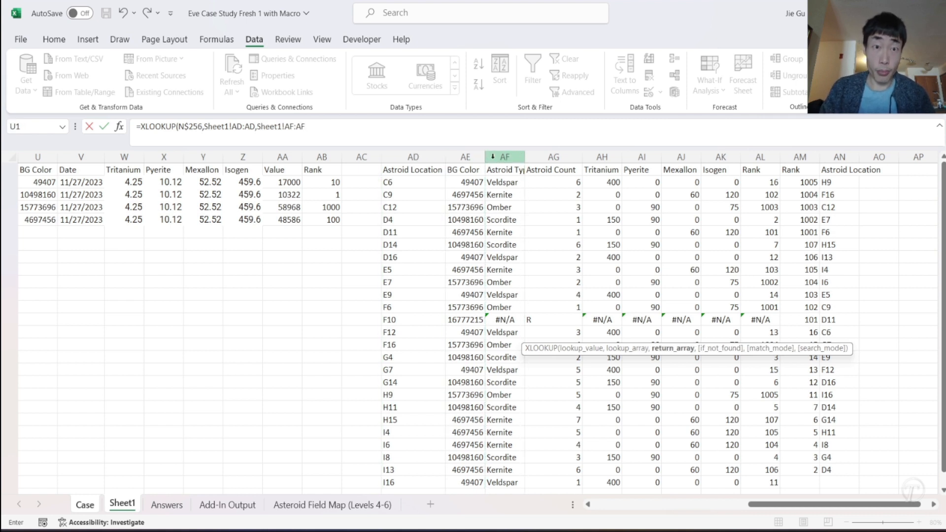
type(")")
- Make both Sheet1 column references in the lookup absolute, as $AD:$AD and $AF:$AF, and commit the formula
left_click(235, 128)
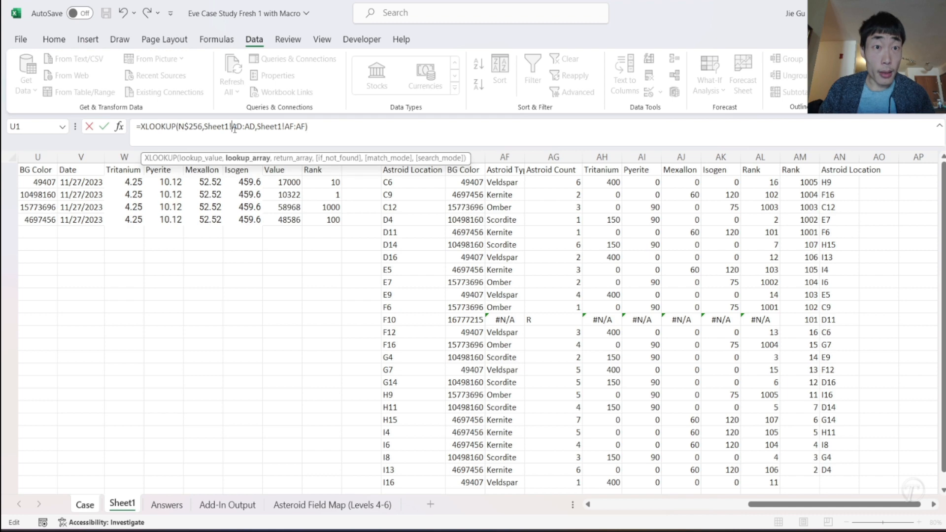
type("$")
left_click(250, 127)
type("$")
left_click(296, 128)
type("$")
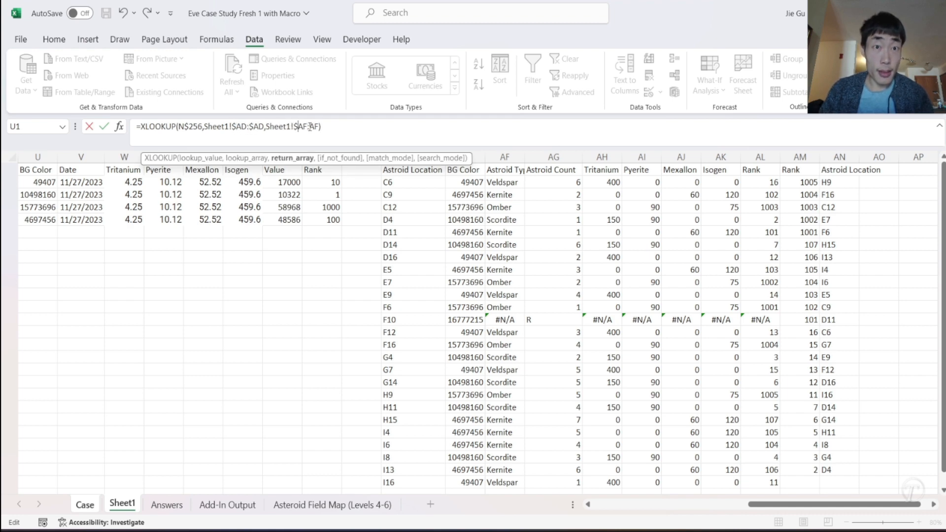
type("$")
key("Return")
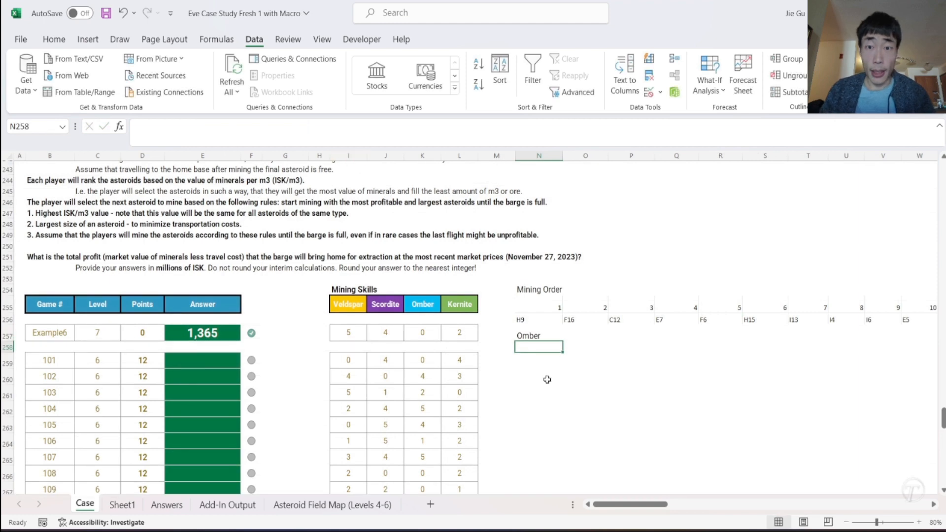
- Fill the asteroid type lookup from N257 across to column AK and down to row 278
left_click(536, 337)
left_click_drag(561, 342, 866, 488)
scroll(522, 421, "left", 5)
scroll(523, 421, "down", 5)
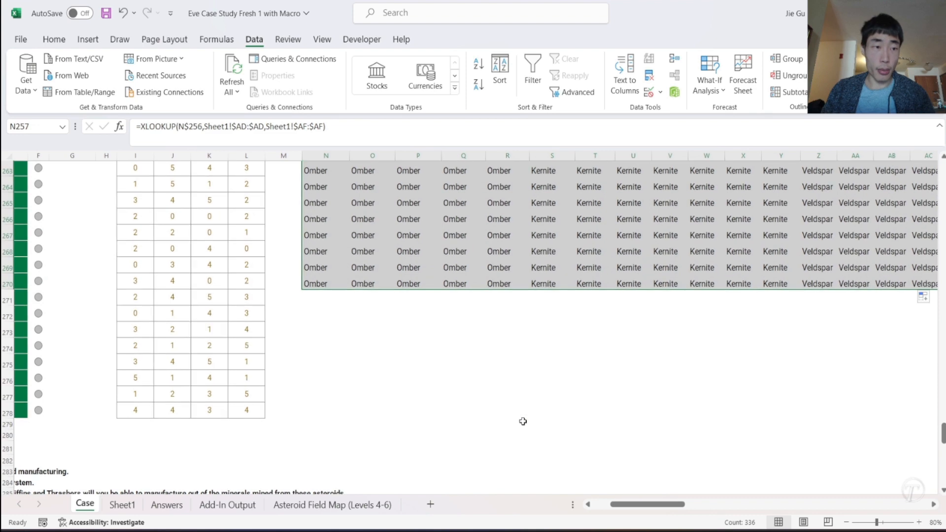
scroll(523, 421, "right", 5)
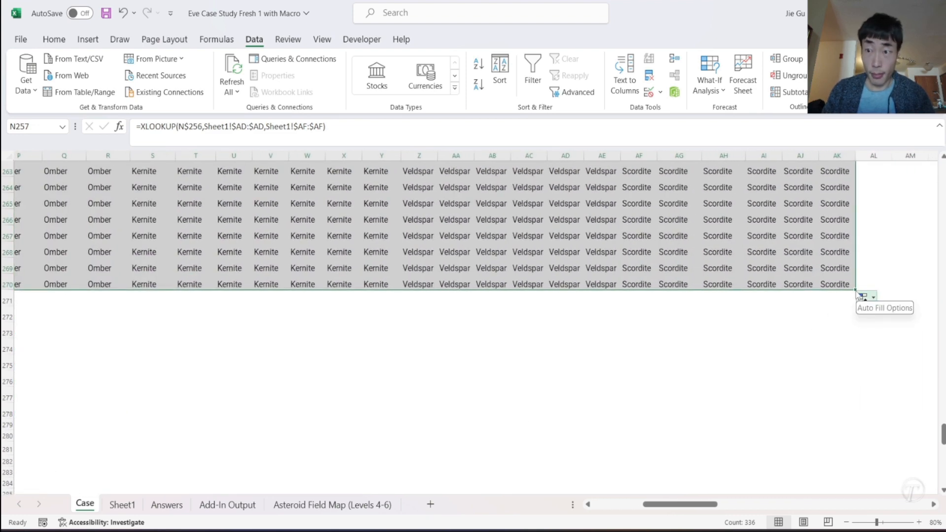
left_click_drag(856, 290, 859, 420)
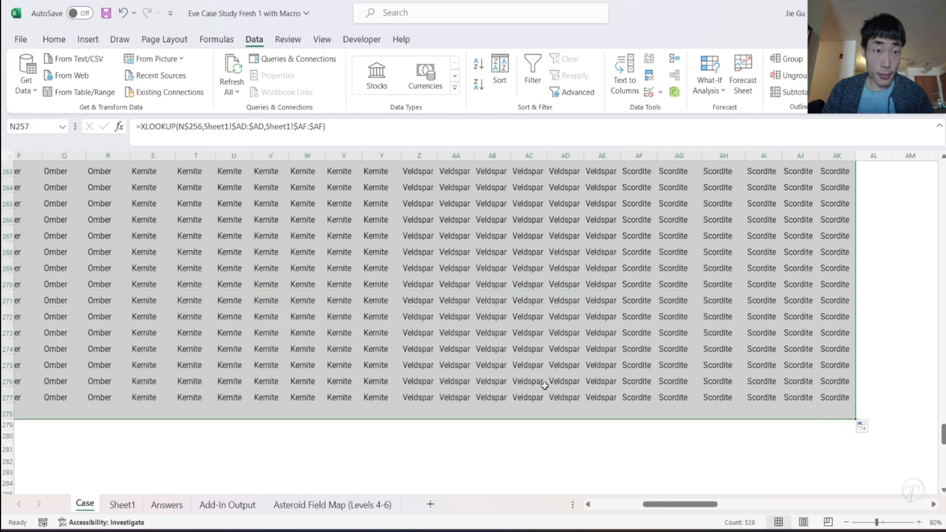
- Review the filled asteroid types under the 24 mining order columns and beside the Level 6 mining skills
scroll(329, 347, "left", 5)
scroll(330, 347, "up", 6)
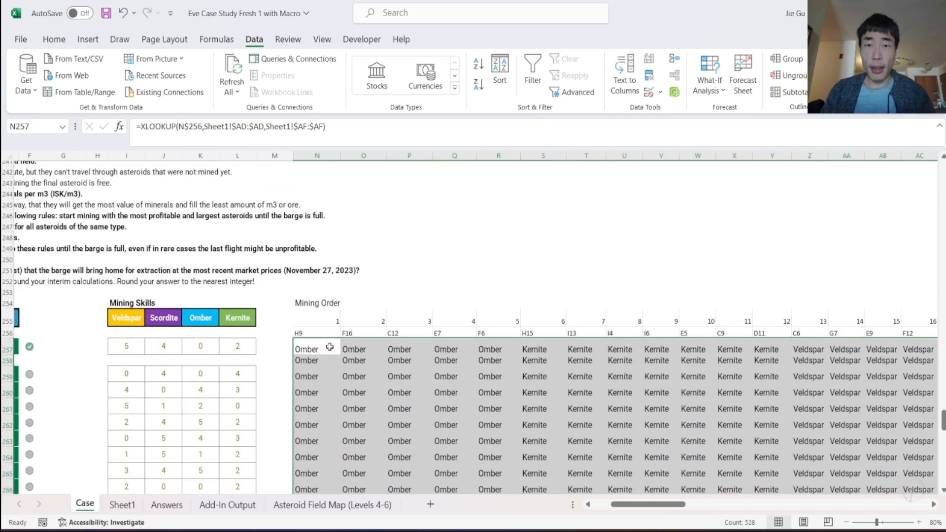
left_click(396, 309)
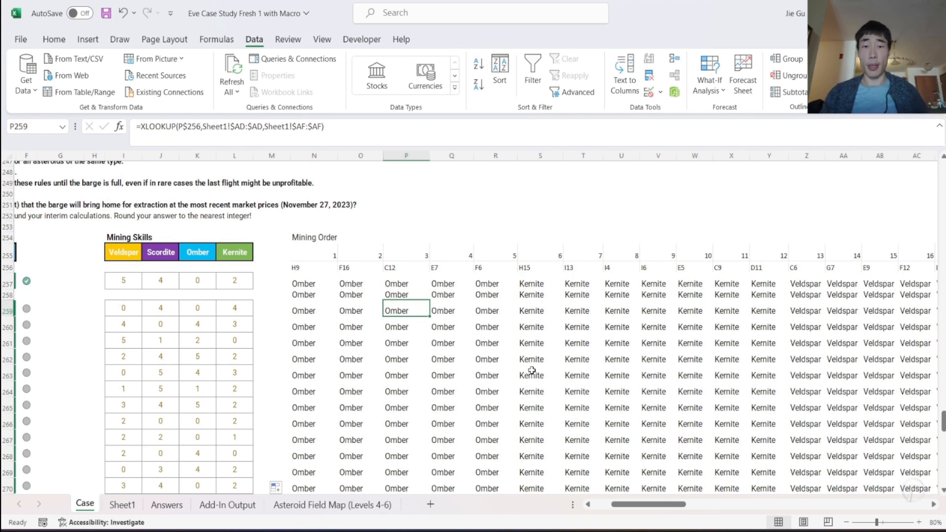
scroll(532, 370, "down", 3)
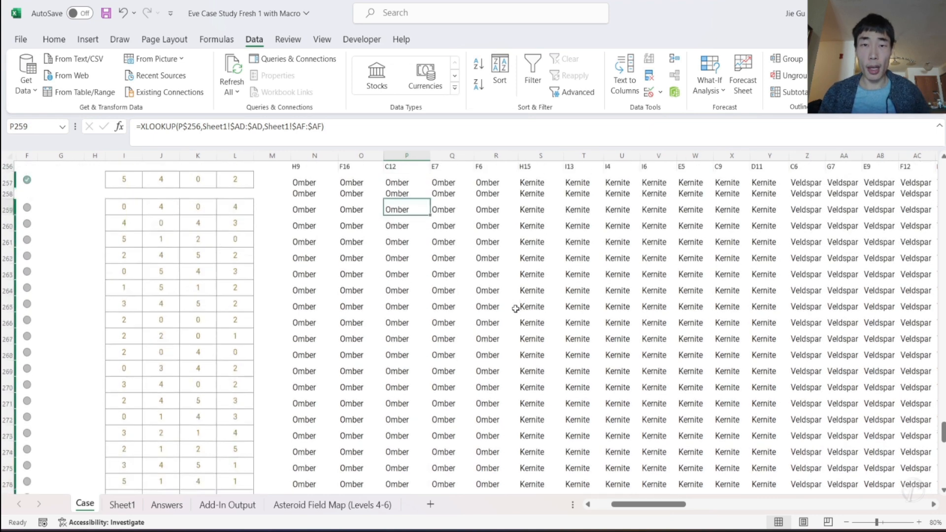
scroll(515, 309, "up", 3)
scroll(515, 309, "right", 6)
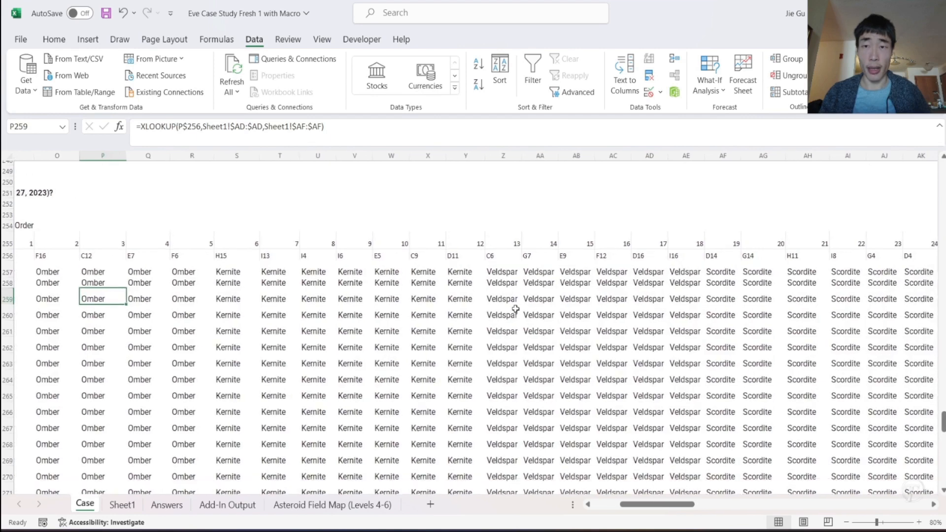
scroll(515, 309, "right", 2)
scroll(516, 309, "left", 8)
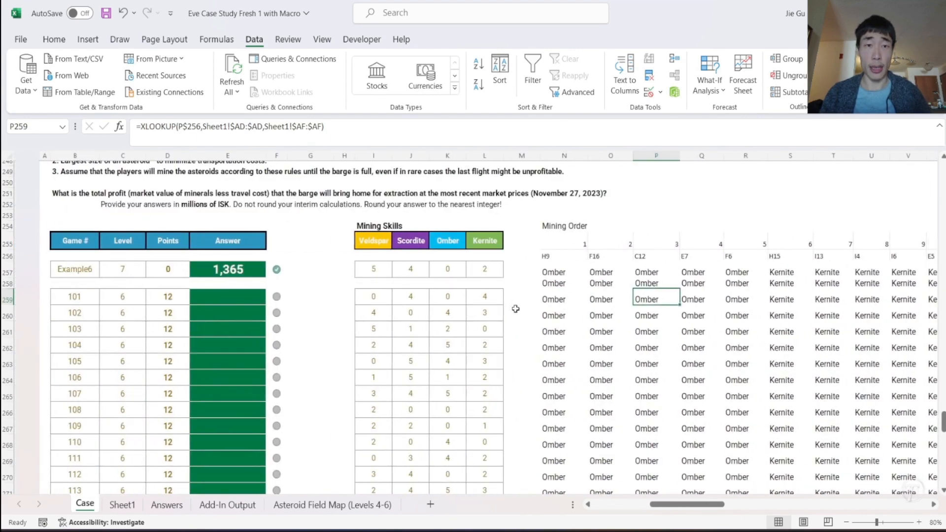
scroll(516, 309, "up", 2)
scroll(516, 309, "right", 1)
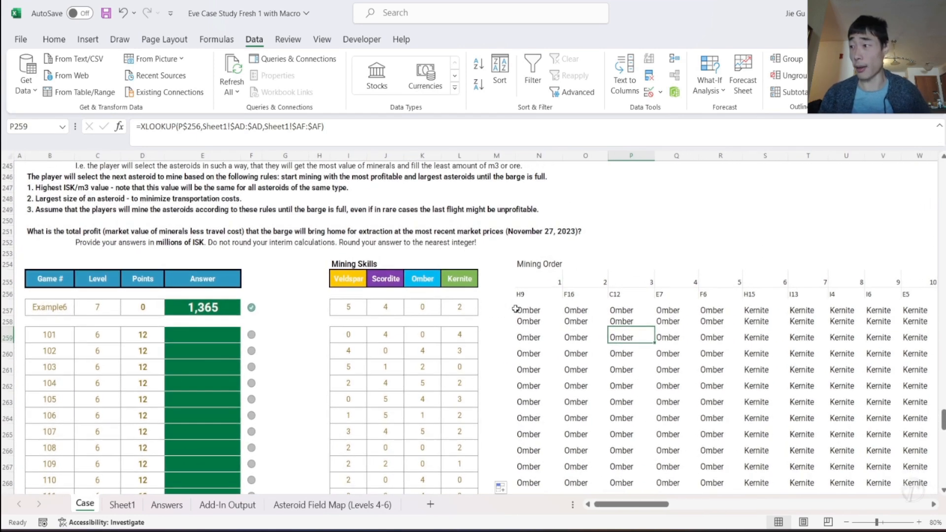
scroll(515, 309, "right", 3)
scroll(515, 309, "left", 3)
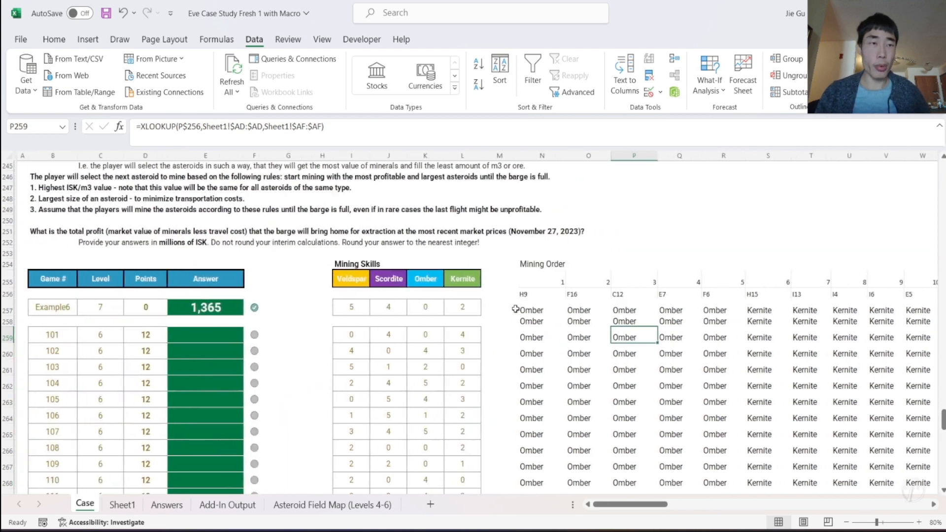
scroll(629, 340, "right", 10)
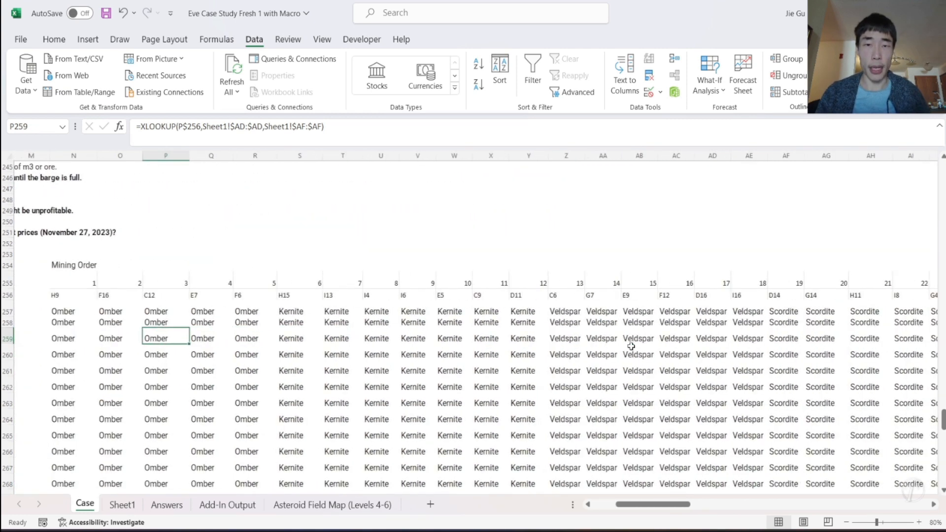
scroll(631, 346, "right", 5)
scroll(632, 347, "up", 1)
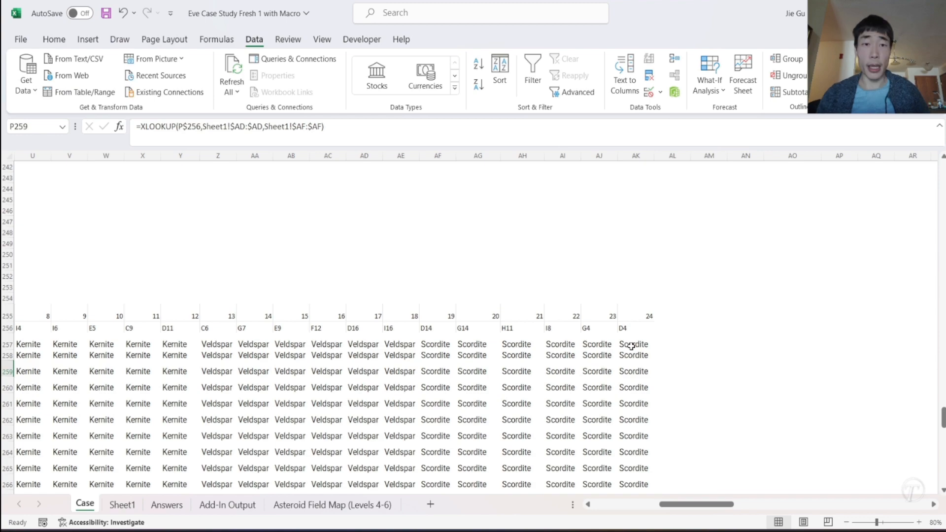
- Copy the Level 5 heading "Asteroid Mining Skill" from AJ210 and paste it into AM254
scroll(146, 219, "left", 10)
scroll(146, 219, "up", 10)
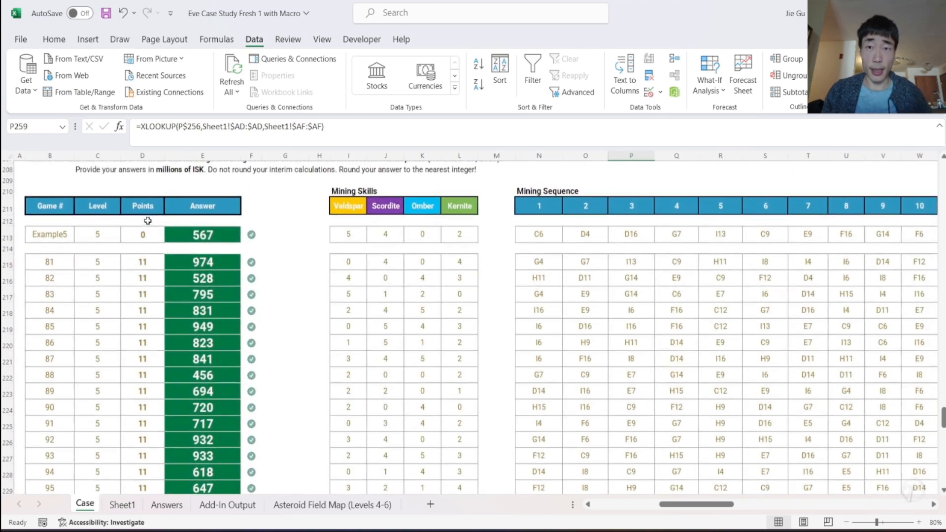
scroll(147, 220, "right", 15)
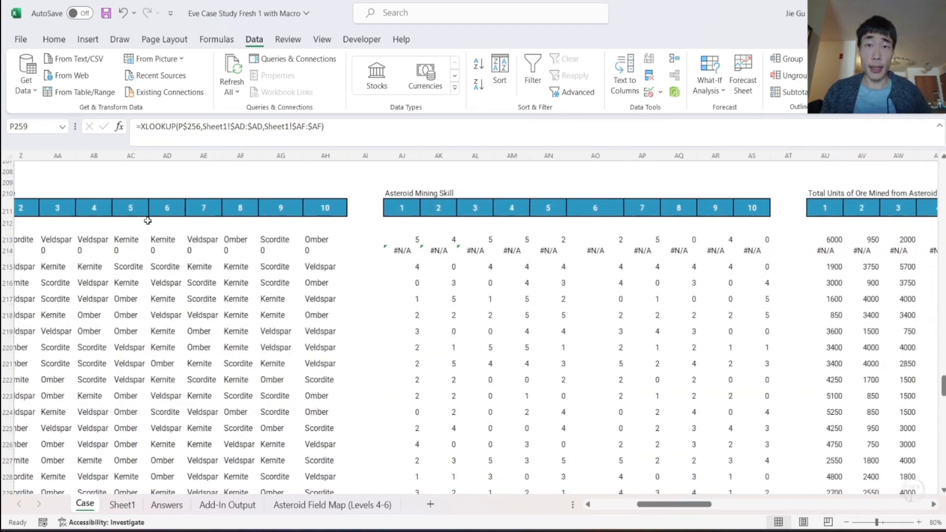
left_click(393, 192)
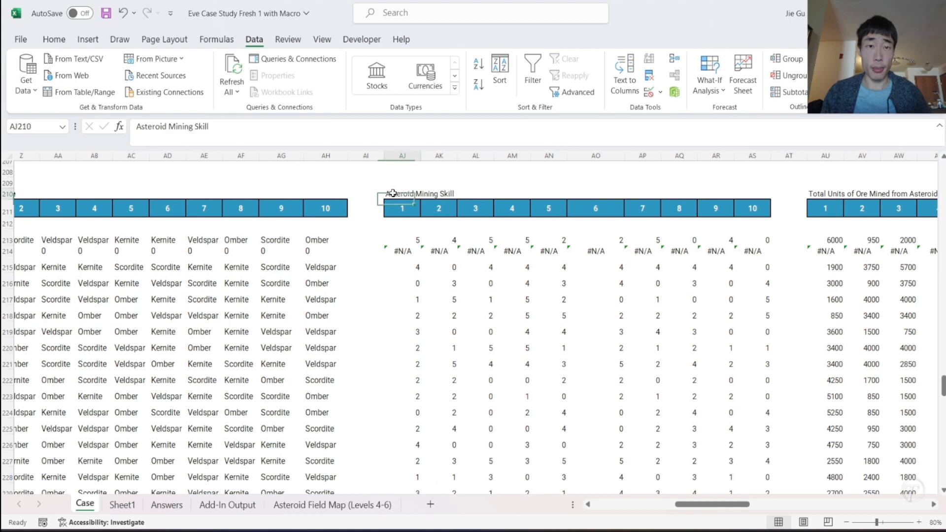
key("ctrl+c")
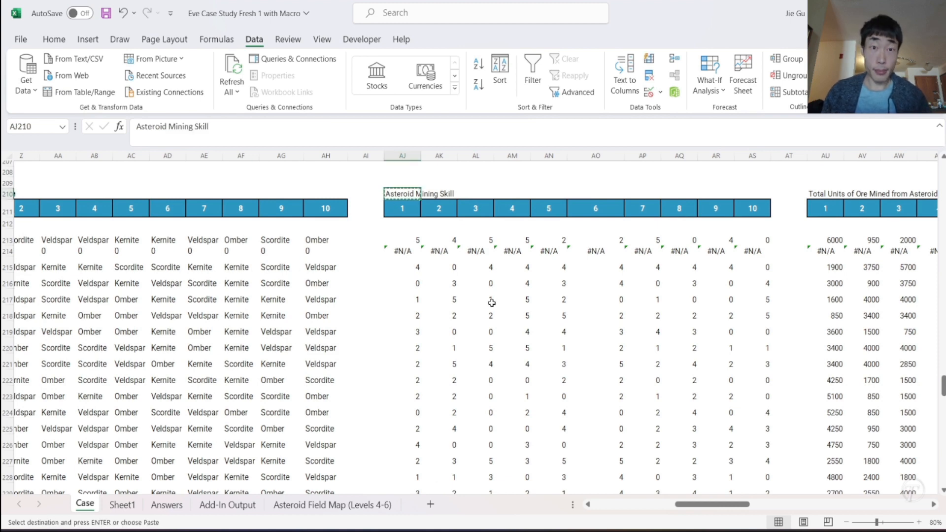
scroll(490, 302, "down", 16)
scroll(492, 302, "up", 4)
left_click(523, 291)
left_click(520, 271)
key("ctrl+v")
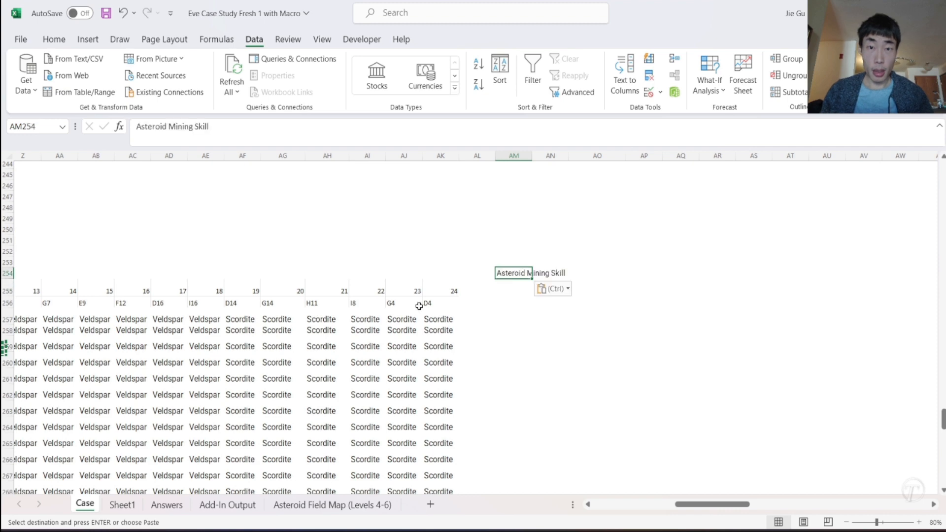
- Copy the sequence numbers and asteroid locations in N255:AK256 and paste them beneath the Asteroid Mining Skill heading, starting in AM255
scroll(419, 306, "left", 6)
scroll(419, 306, "left", 1)
left_click(318, 291)
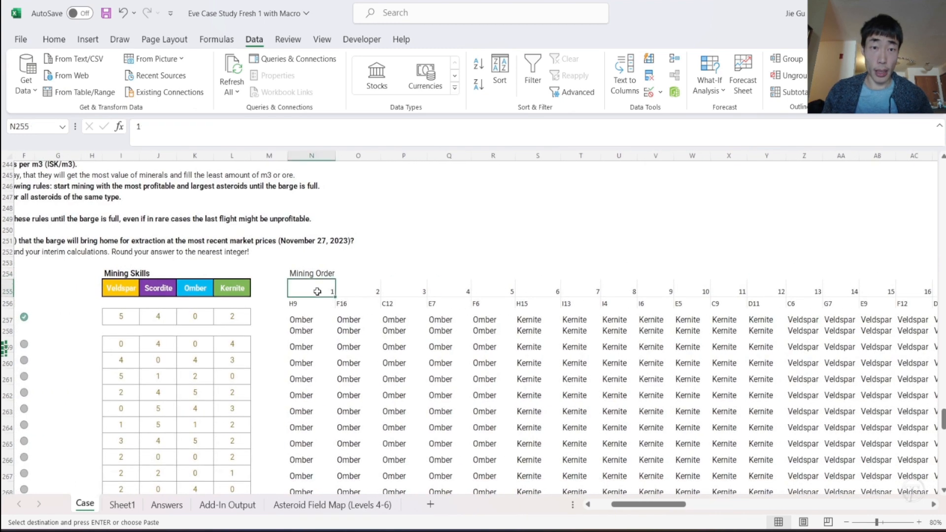
key("shift+Down")
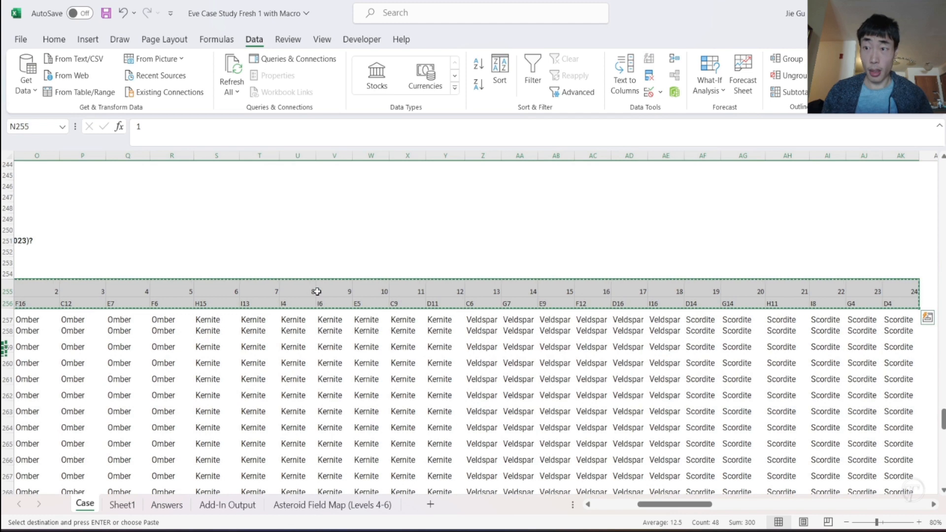
scroll(318, 291, "right", 4)
left_click(623, 284)
key("ctrl+v")
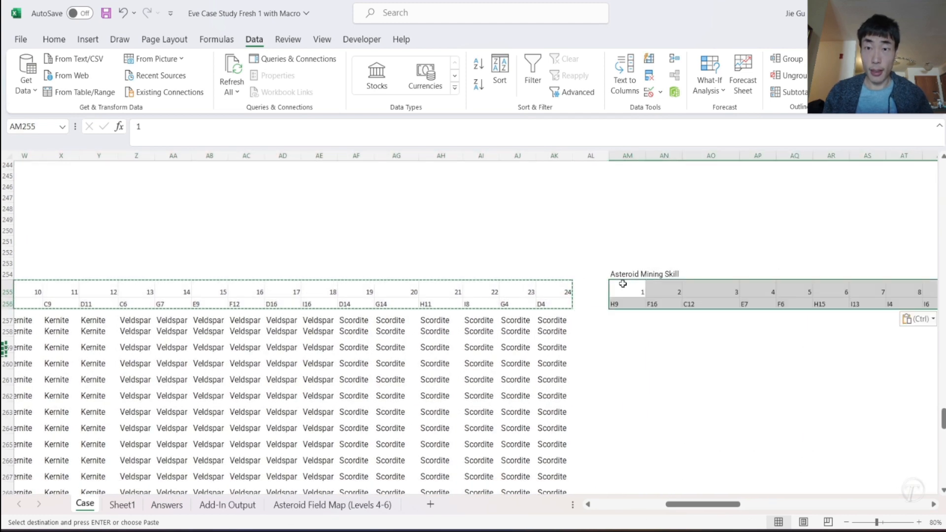
- Copy the Level 5 Asteroid Mining Skill formula from AJ213 and paste it into AM257
left_click(614, 321)
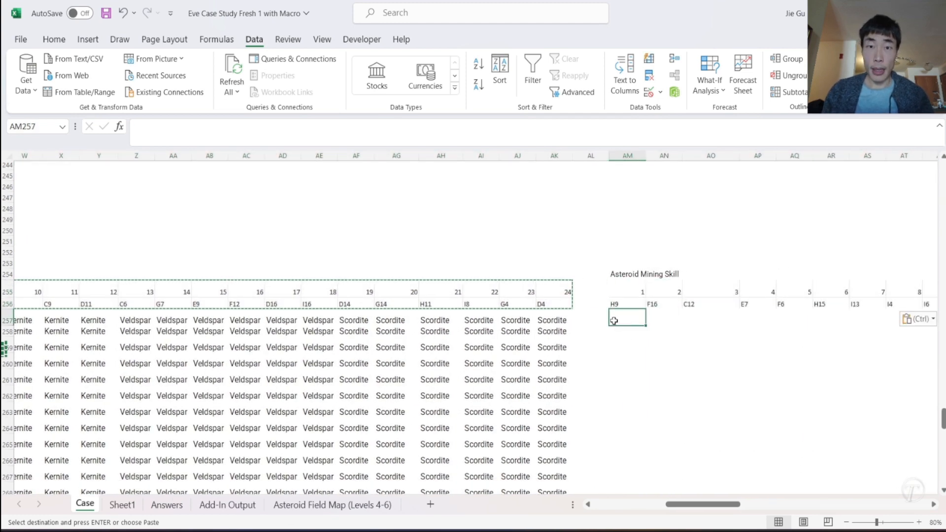
scroll(614, 320, "left", 6)
scroll(614, 321, "up", 15)
scroll(614, 320, "right", 10)
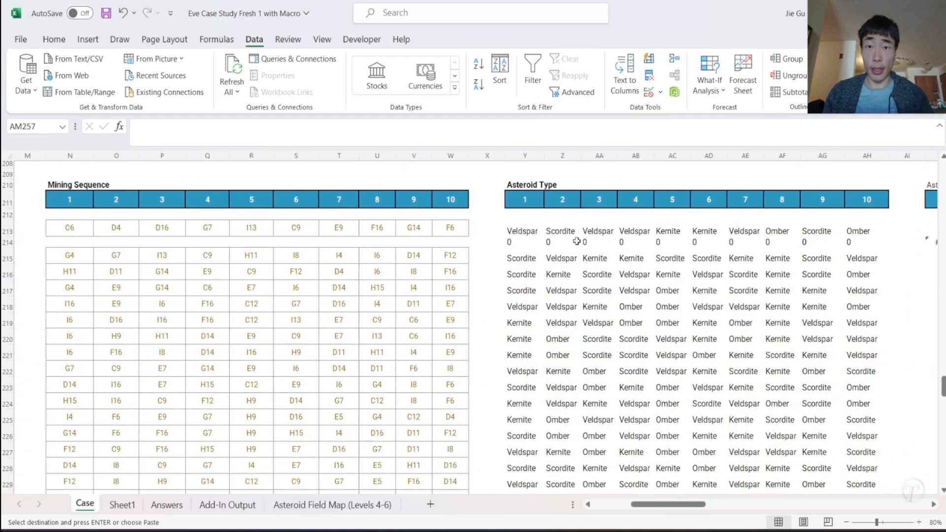
left_click(337, 232)
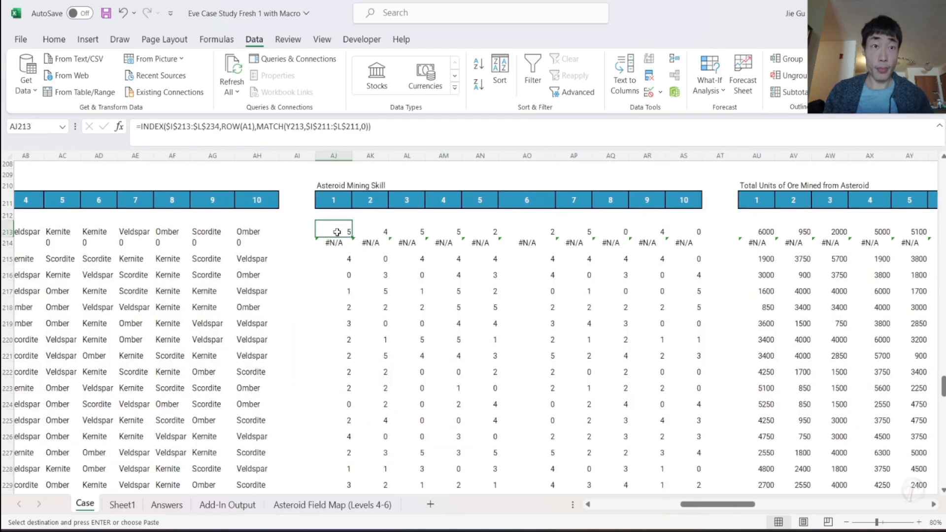
left_click(409, 137)
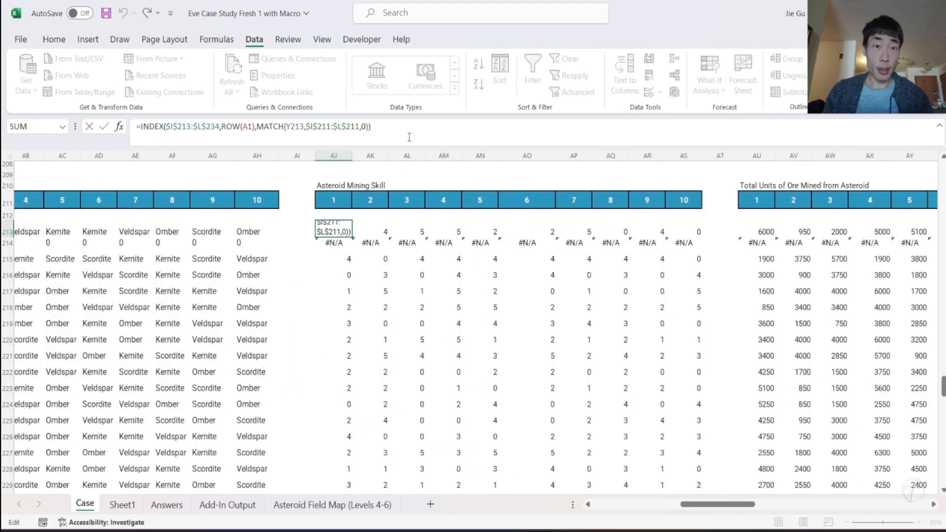
key("Escape")
key("ctrl+c")
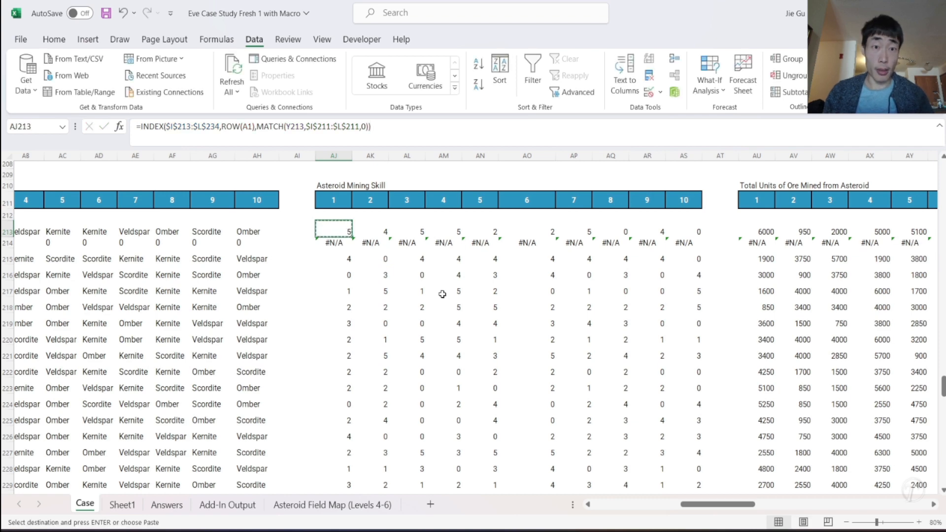
scroll(442, 295, "down", 13)
left_click(442, 300)
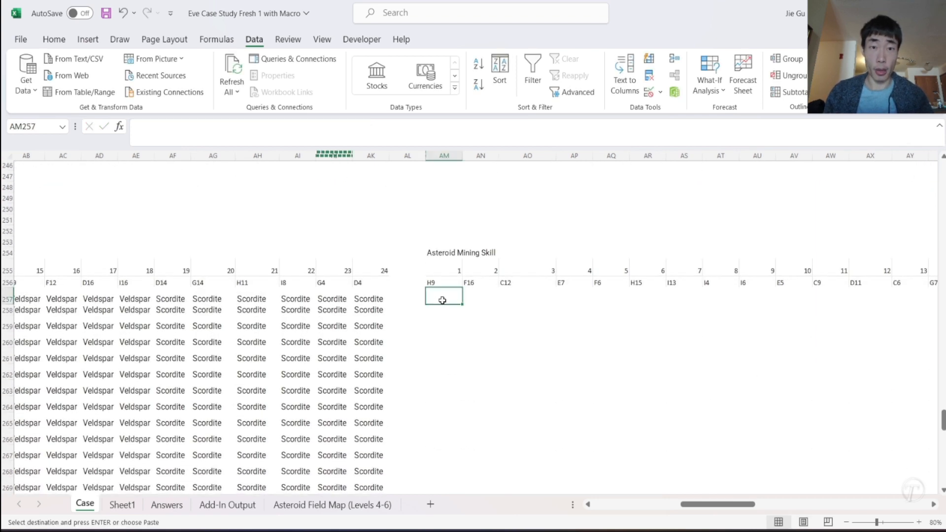
key("ctrl+v")
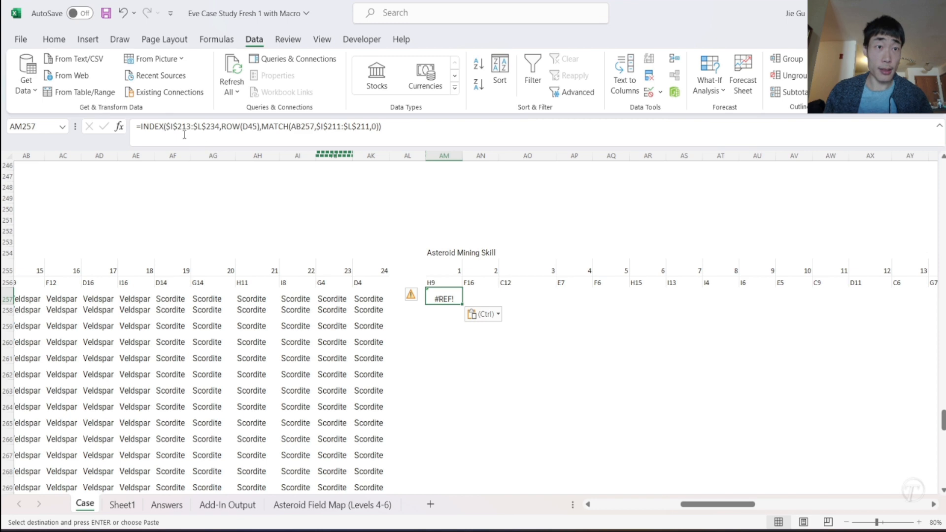
- Replace the INDEX array in the AM257 formula with the Level 6 mining skills range $I$257:$L$278 as an absolute reference
scroll(150, 251, "left", 10)
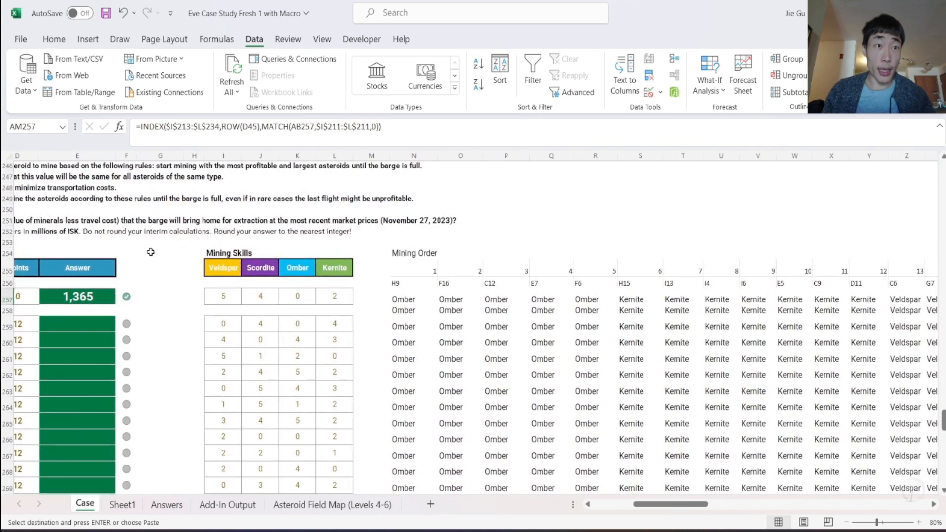
left_click_drag(166, 129, 213, 130)
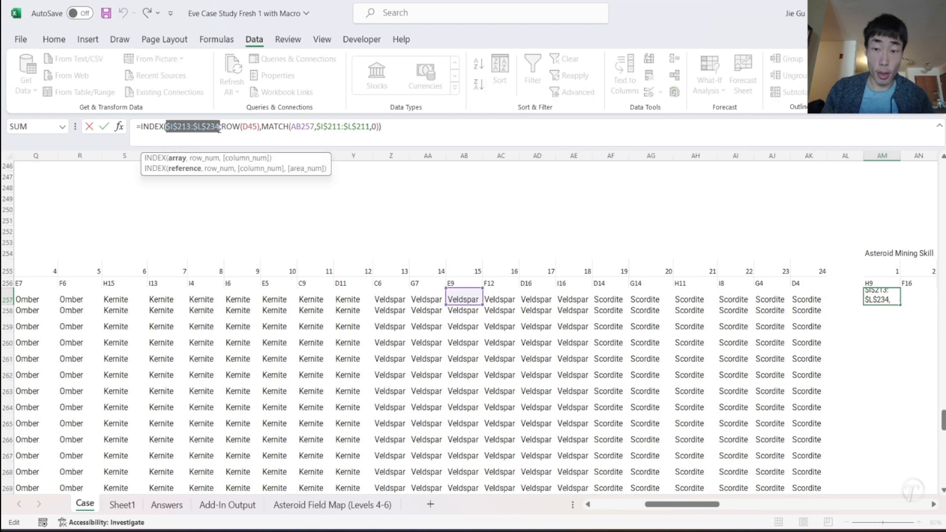
key("BackSpace")
scroll(134, 295, "left", 5)
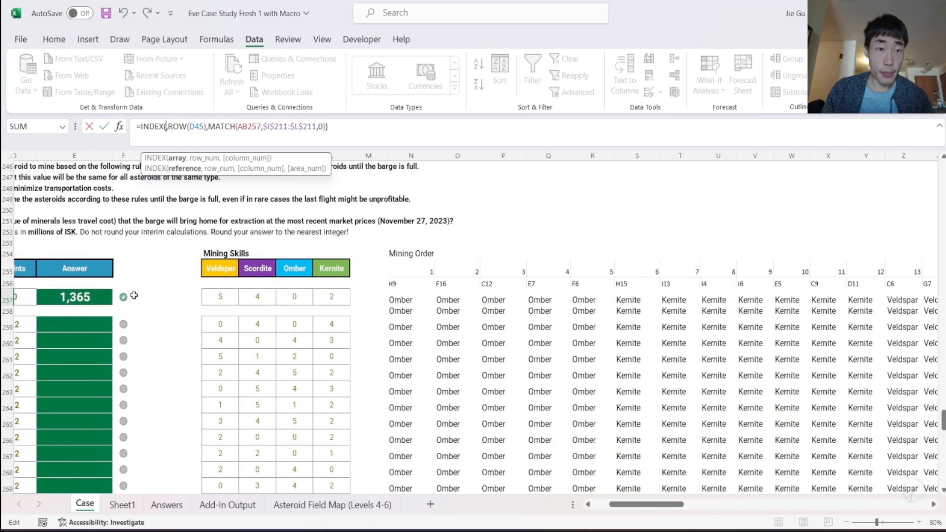
left_click(212, 295)
left_click_drag(353, 391, 350, 417)
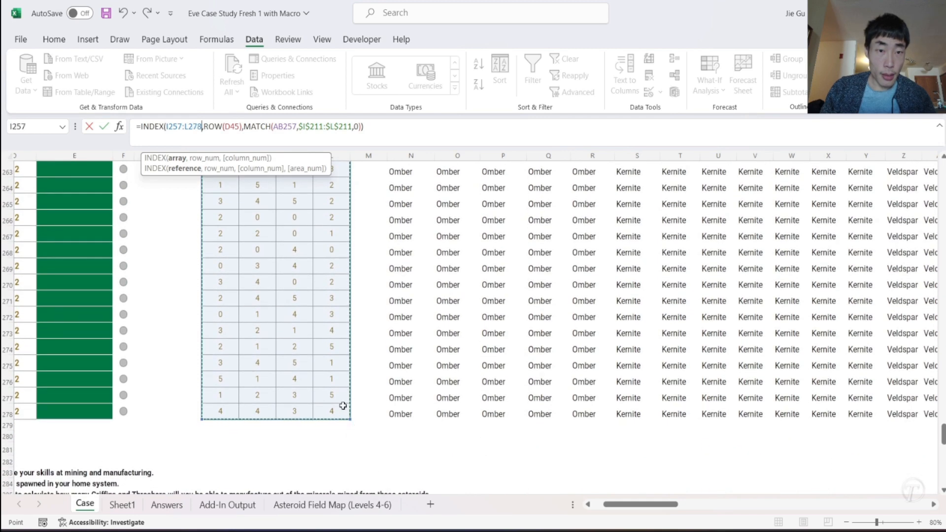
left_click(167, 127)
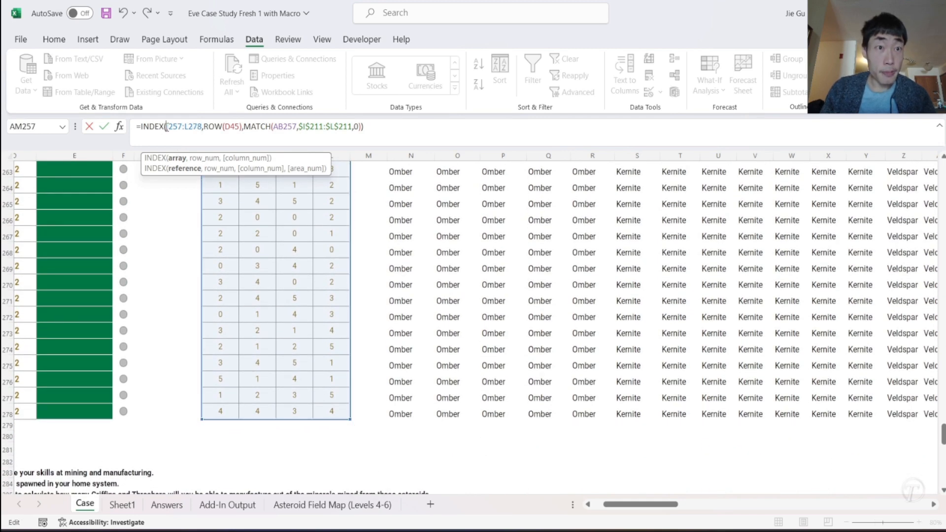
type("$I$")
left_click(194, 127)
type("$")
left_click(202, 126)
type("$")
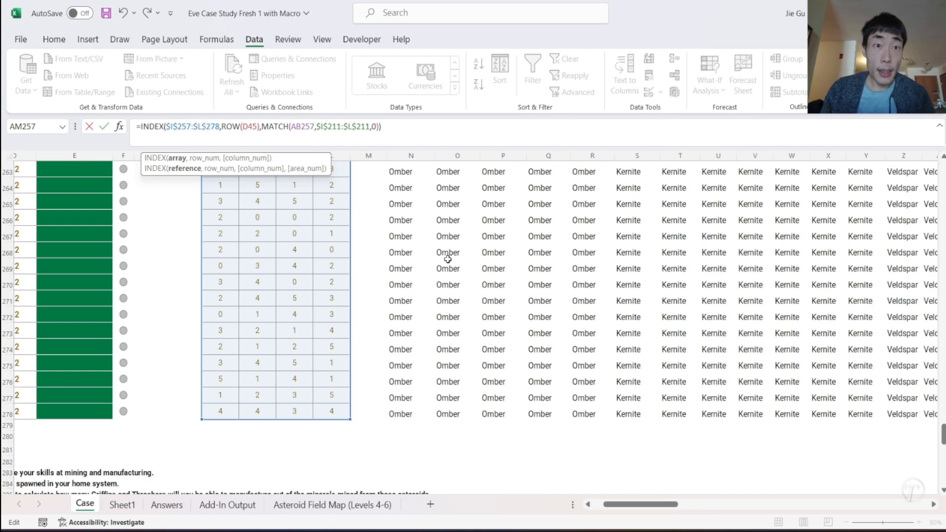
- Change the row argument in the AM257 formula to ROW(A1) and the MATCH lookup value to N257
scroll(448, 259, "up", 3)
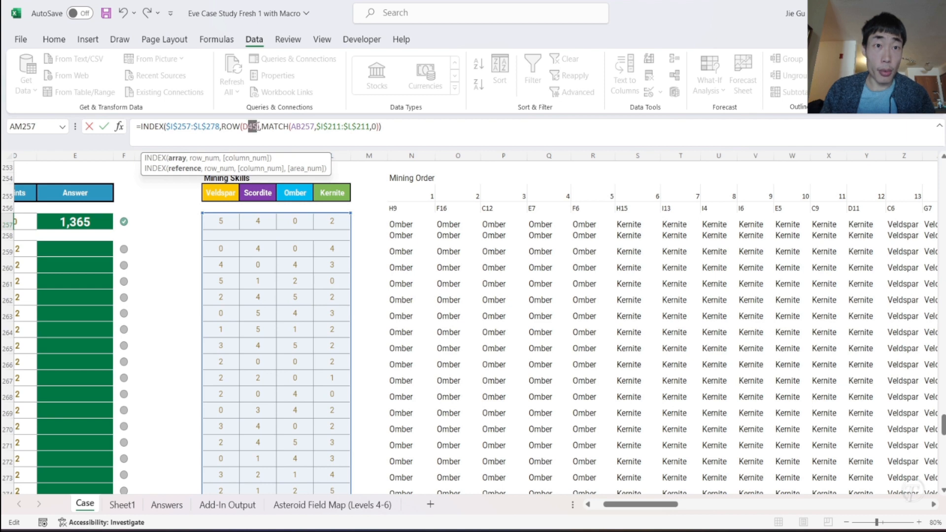
double_click(253, 127)
type("A1")
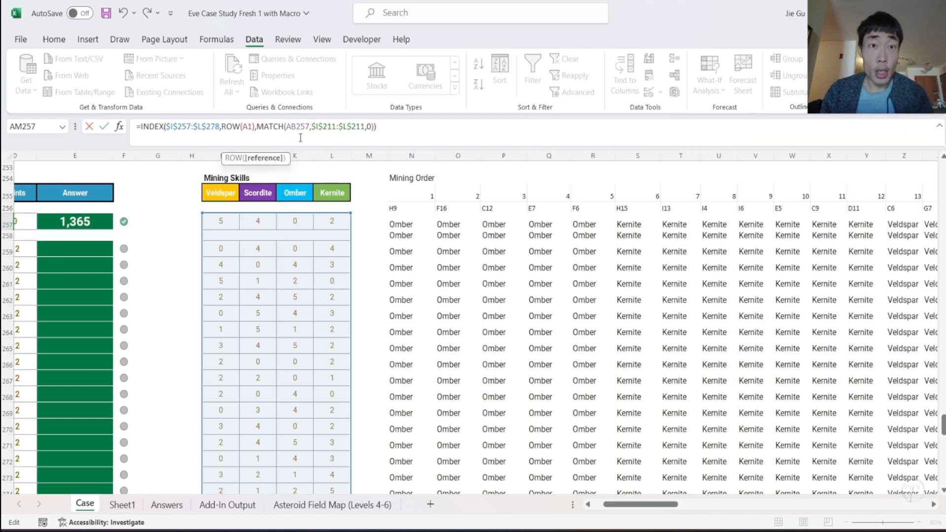
scroll(557, 281, "right", 6)
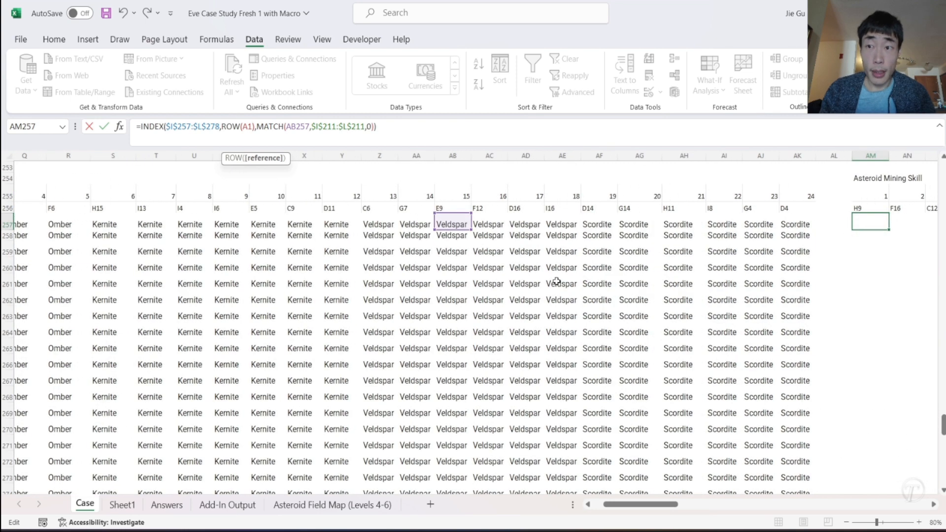
scroll(556, 281, "right", 1)
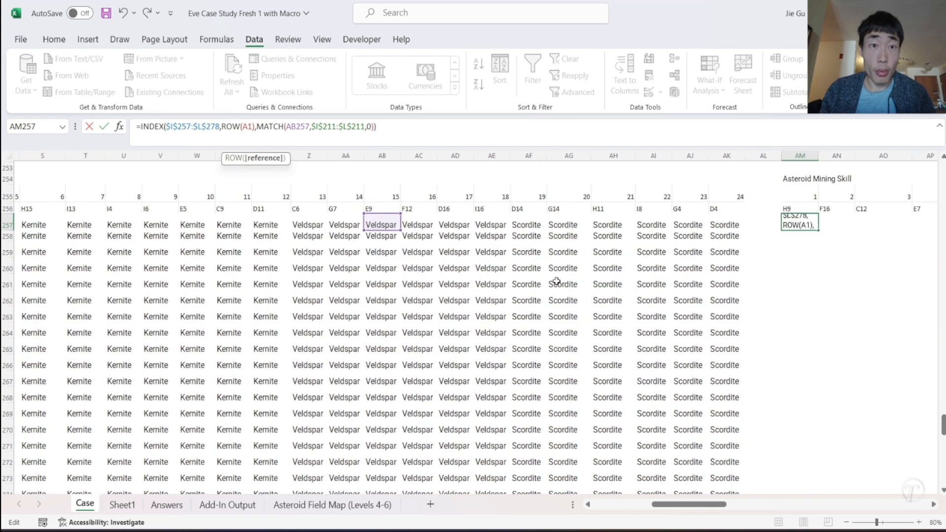
scroll(557, 281, "left", 3)
left_click_drag(286, 127, 312, 127)
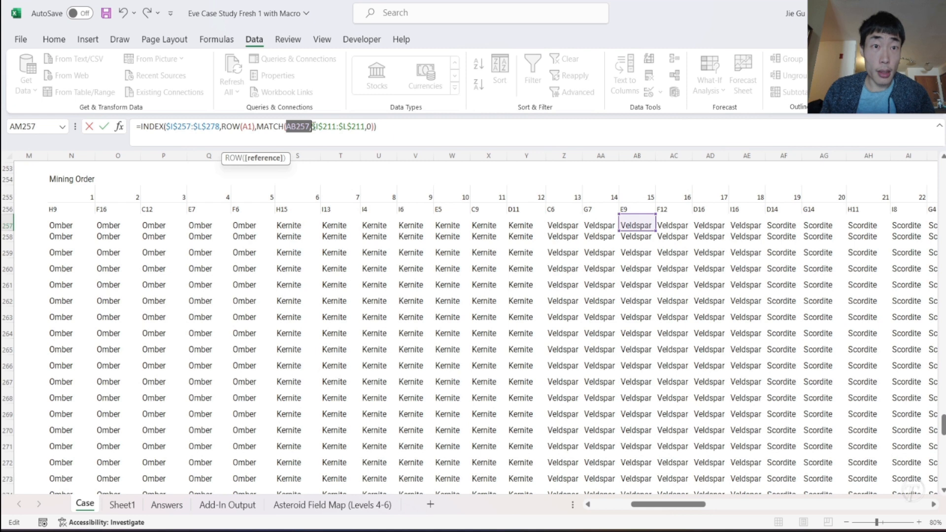
key("BackSpace")
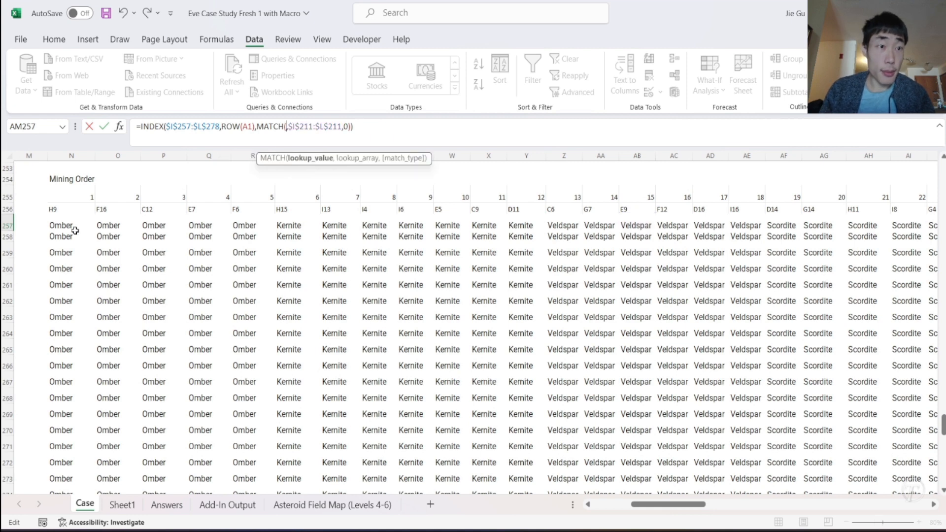
scroll(75, 230, "left", 1)
left_click(97, 227)
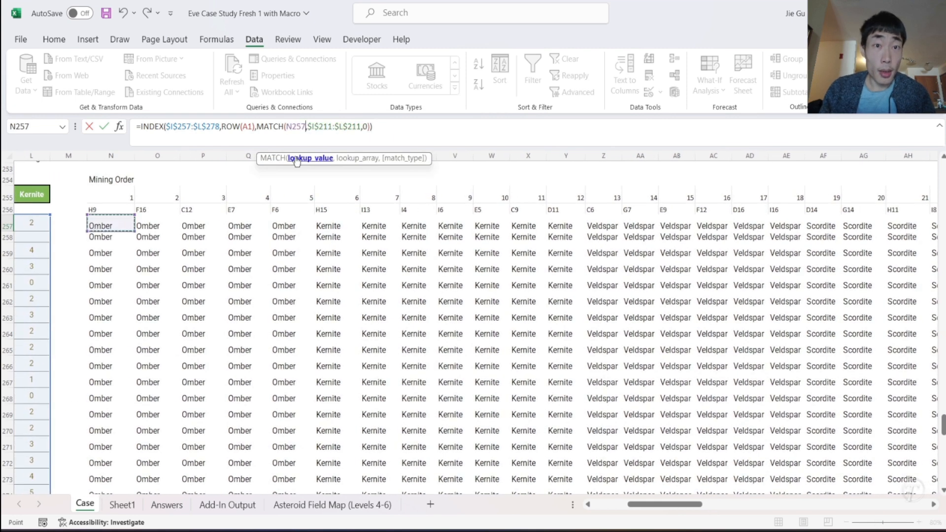
- Replace the MATCH lookup array in AM257 with the mining skill headers $I$255:$L$255 as an absolute reference and commit the formula
scroll(171, 208, "left", 3)
left_click_drag(309, 128, 362, 129)
key("BackSpace")
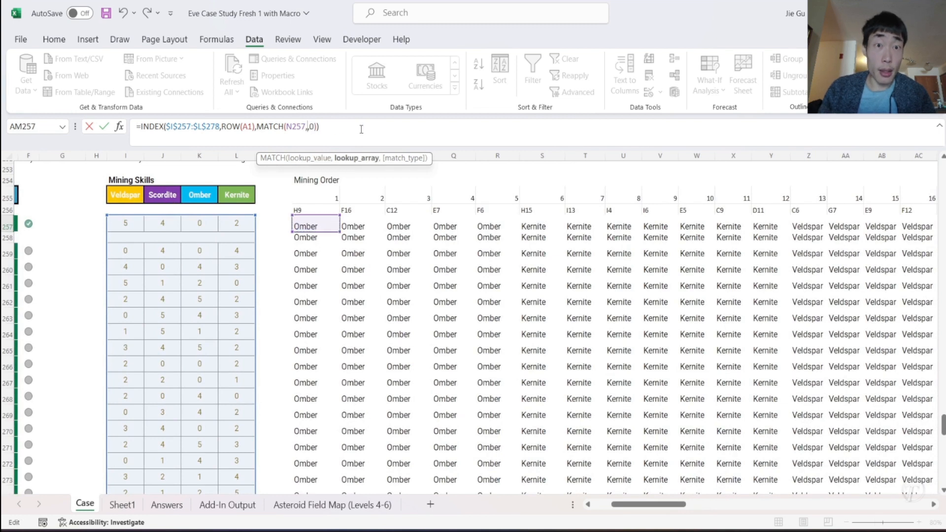
left_click_drag(131, 200, 239, 196)
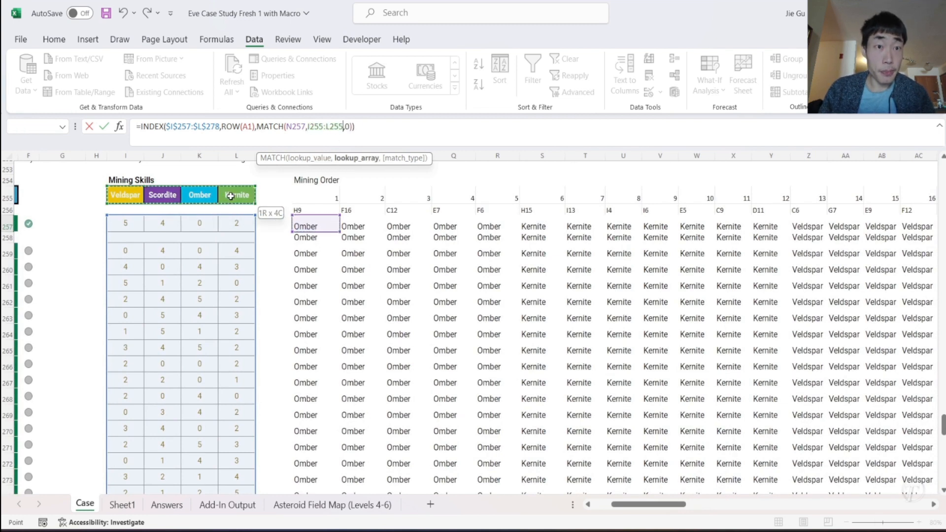
left_click(308, 126)
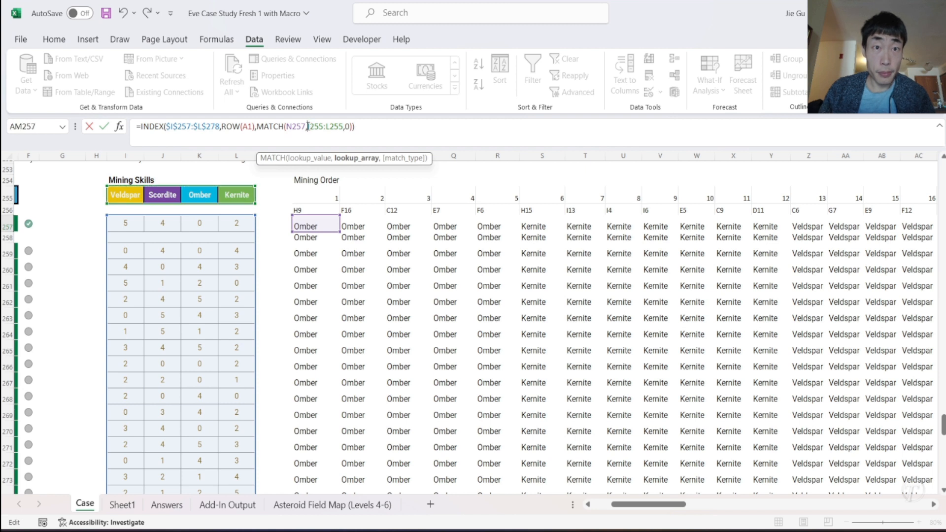
type("$I$")
left_click(316, 126)
type("$I$")
left_click(337, 126)
type("$I")
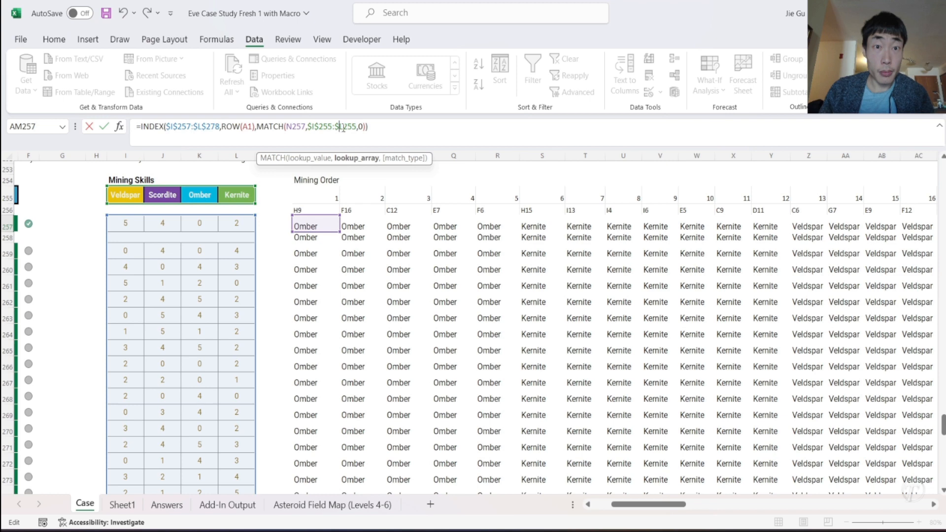
type("$")
key("Return")
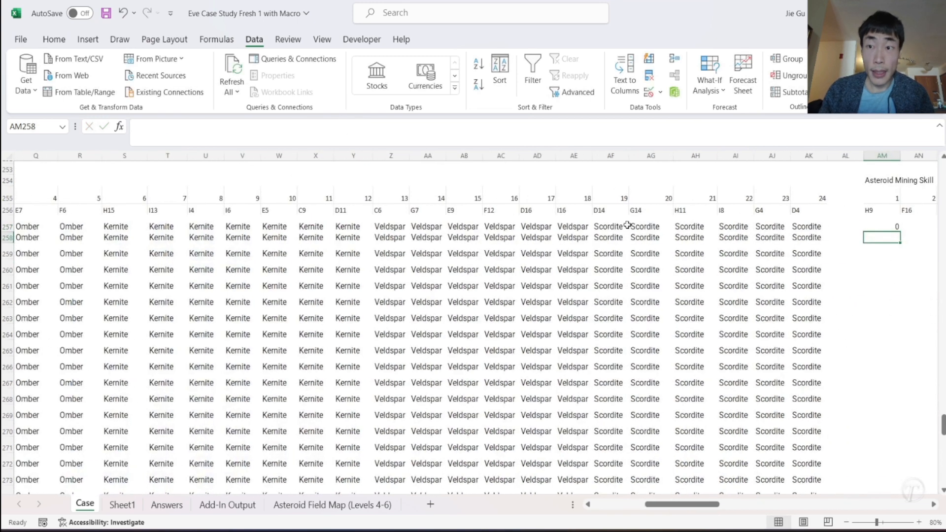
- Fill the AM257 mining skill formula across to BJ257, covering all 24 asteroids in the mining order
scroll(668, 254, "left", 10)
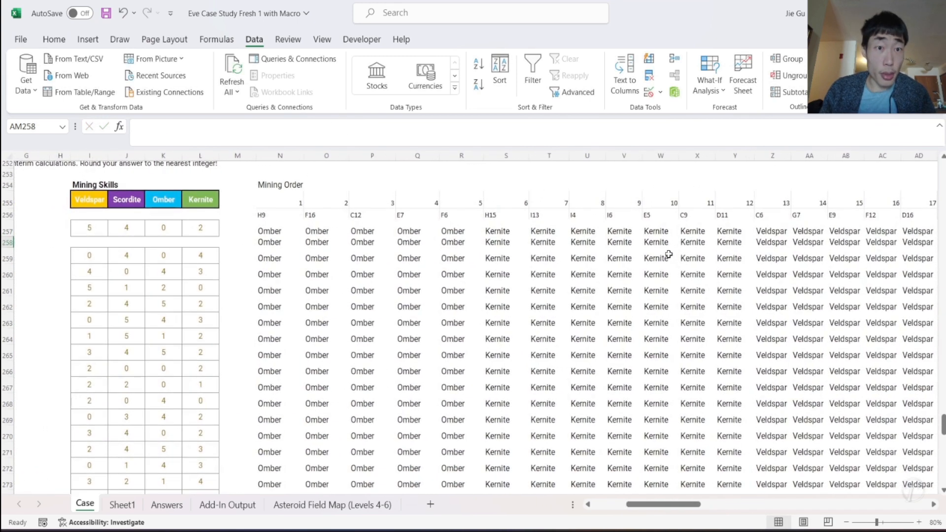
scroll(669, 254, "right", 10)
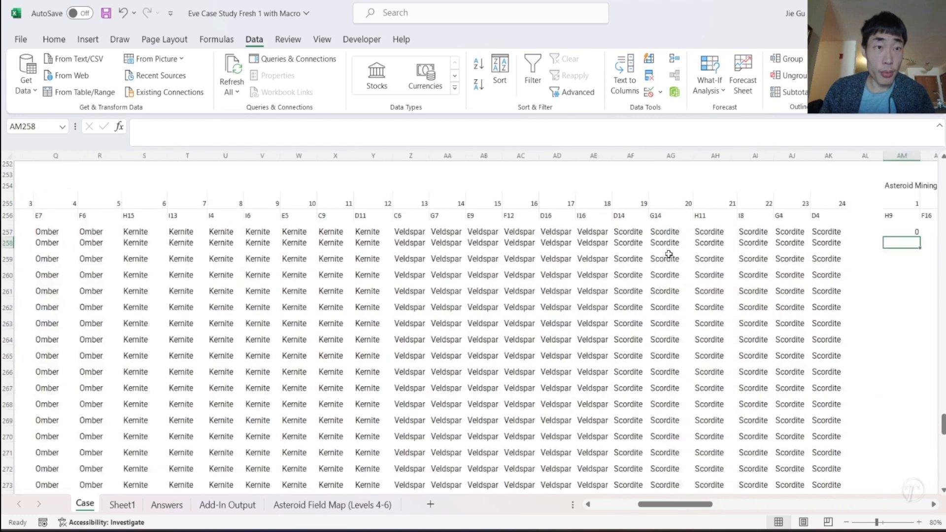
scroll(668, 254, "right", 1)
left_click(471, 230)
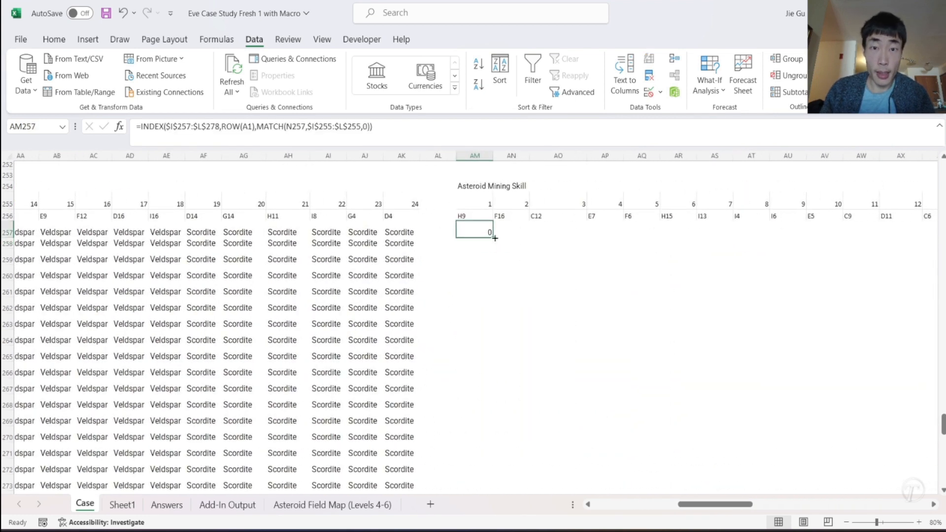
left_click_drag(494, 238, 866, 249)
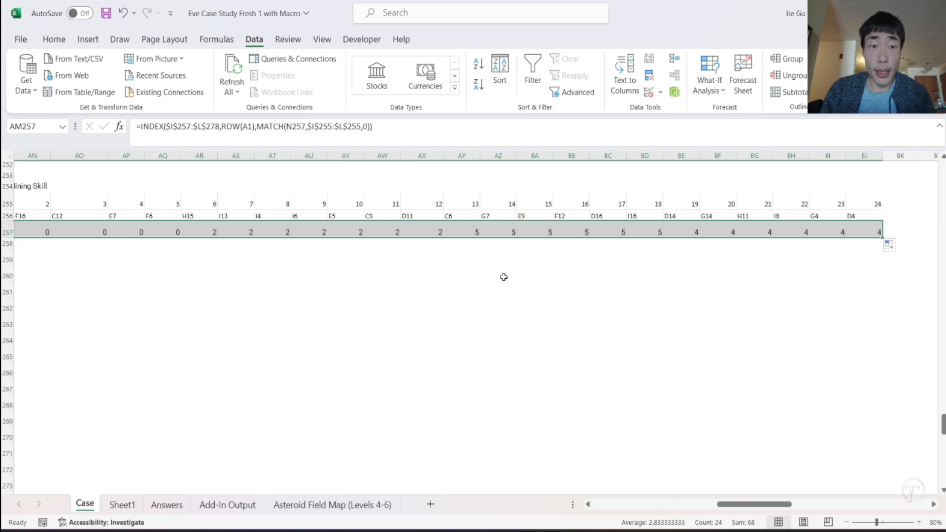
- Fill the Asteroid Mining Skill formulas in AM257:BJ257 down through row 278 for all Level 6 questions
scroll(367, 277, "left", 10)
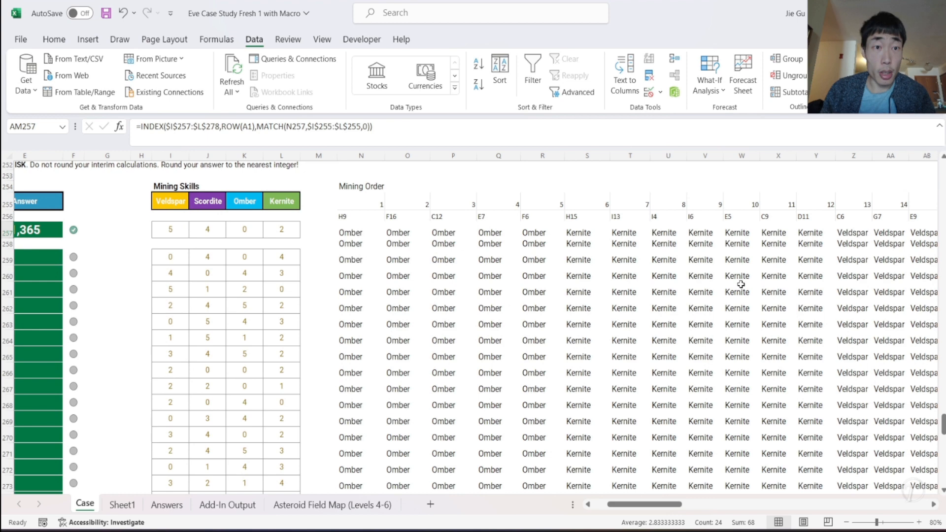
scroll(741, 284, "right", 5)
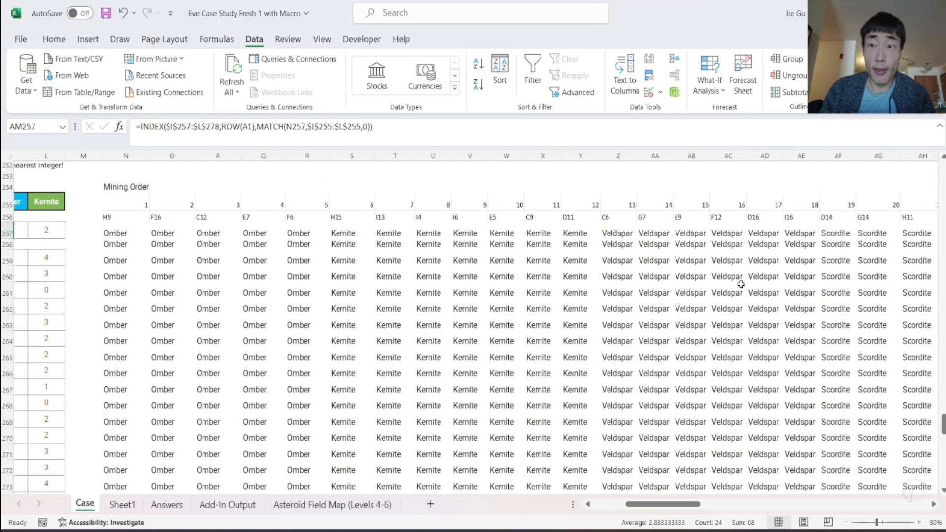
scroll(741, 285, "right", 15)
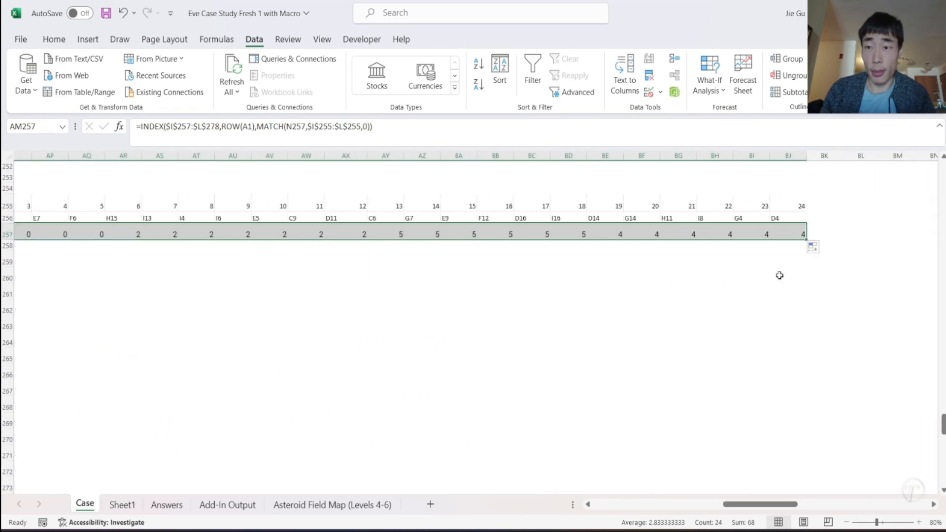
left_click_drag(805, 239, 794, 430)
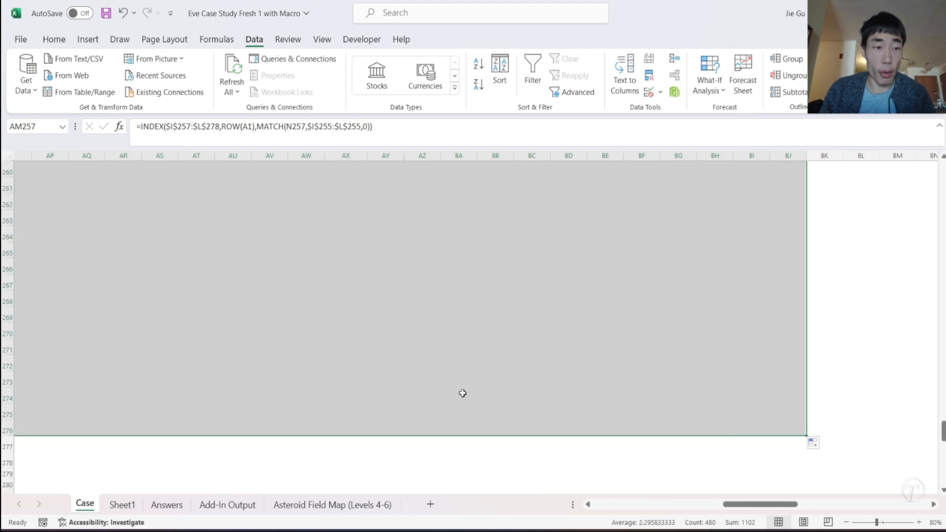
scroll(211, 400, "left", 5)
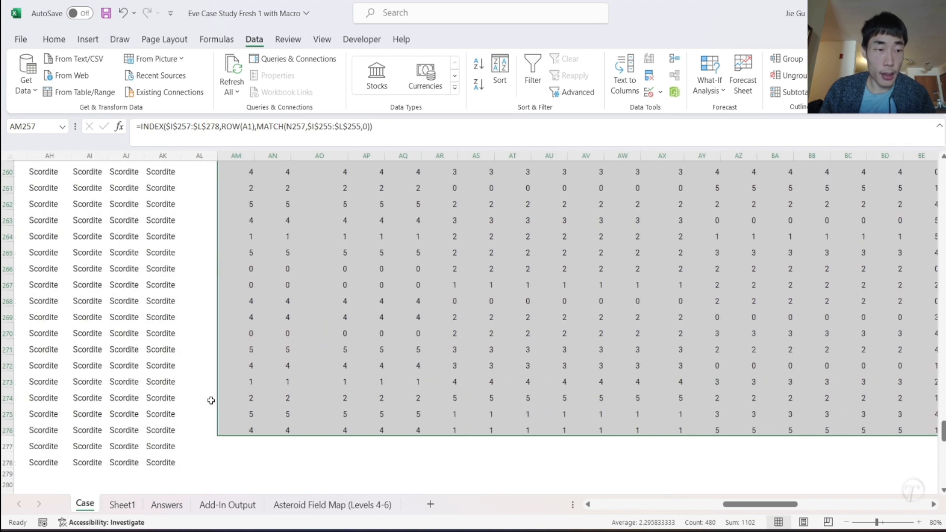
scroll(211, 400, "right", 3)
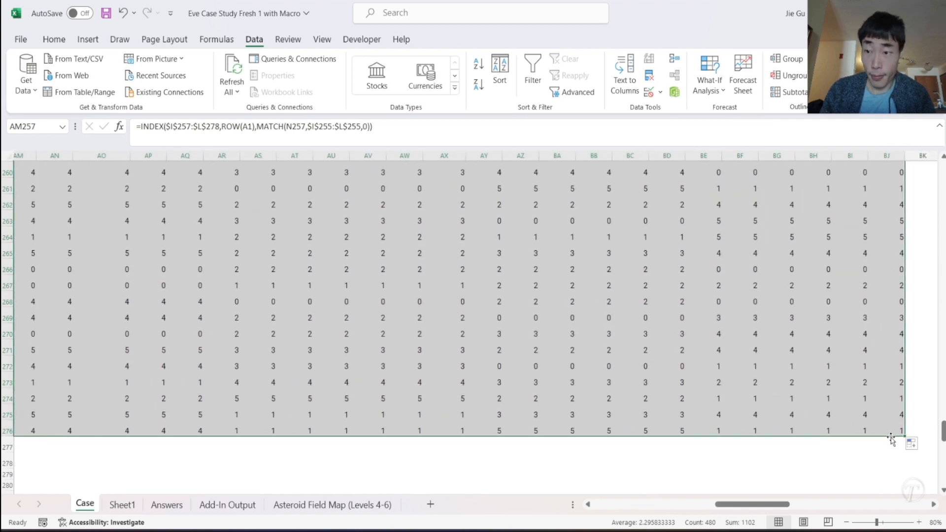
left_click_drag(904, 438, 909, 466)
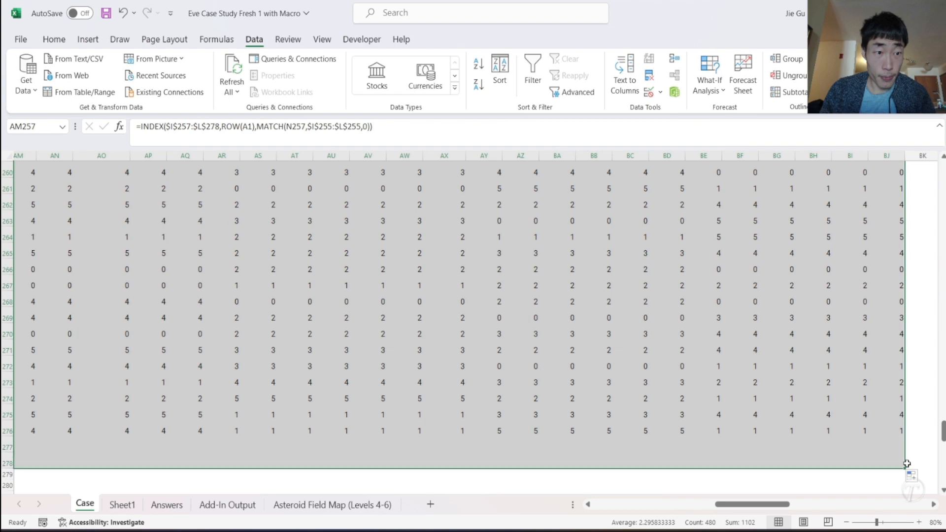
left_click(754, 347)
scroll(753, 346, "up", 2)
scroll(754, 346, "down", 2)
scroll(754, 346, "up", 3)
left_click(754, 347)
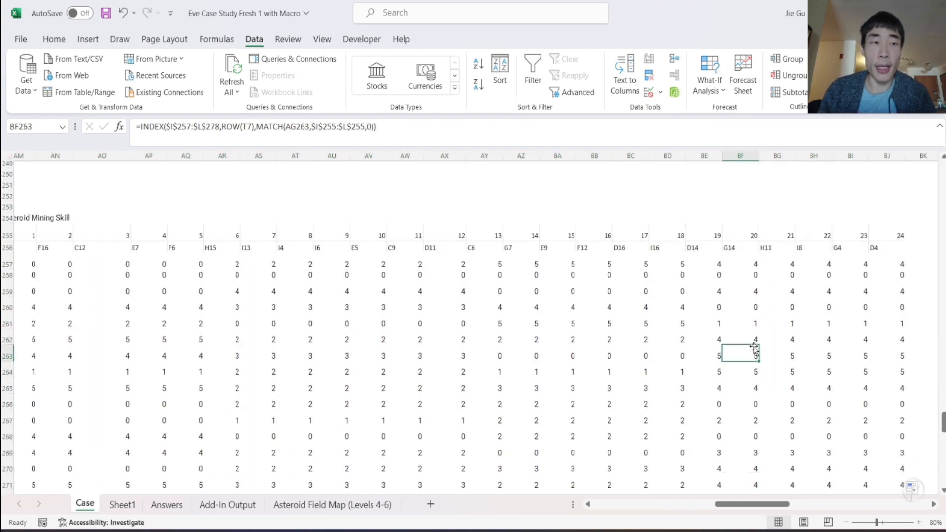
- Copy the Level 5 heading "Total Units of Ore Mined from Asteroid" from AU210 into BL254, beside the Level 6 mining skill block
scroll(301, 189, "up", 15)
scroll(301, 189, "left", 3)
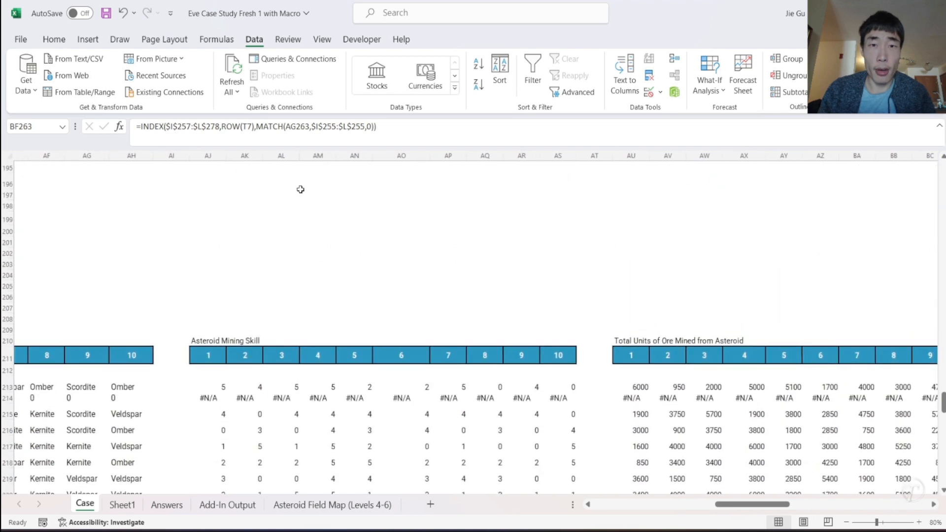
scroll(288, 254, "down", 1)
scroll(428, 265, "left", 4)
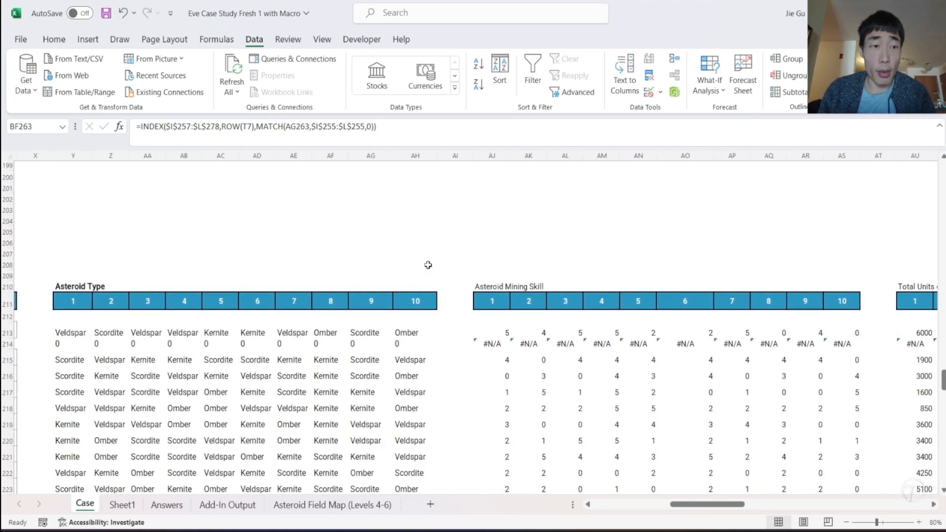
scroll(428, 265, "right", 8)
scroll(428, 265, "right", 2)
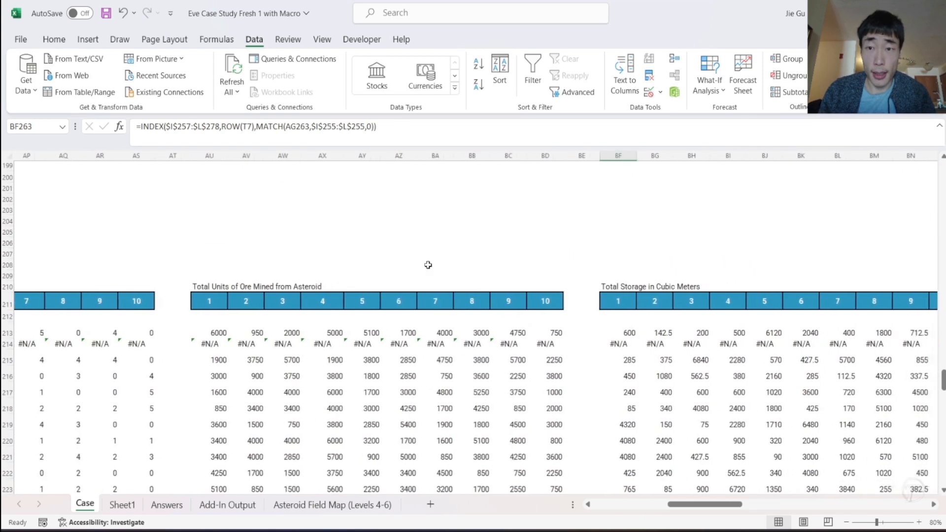
scroll(428, 265, "left", 7)
scroll(427, 265, "right", 5)
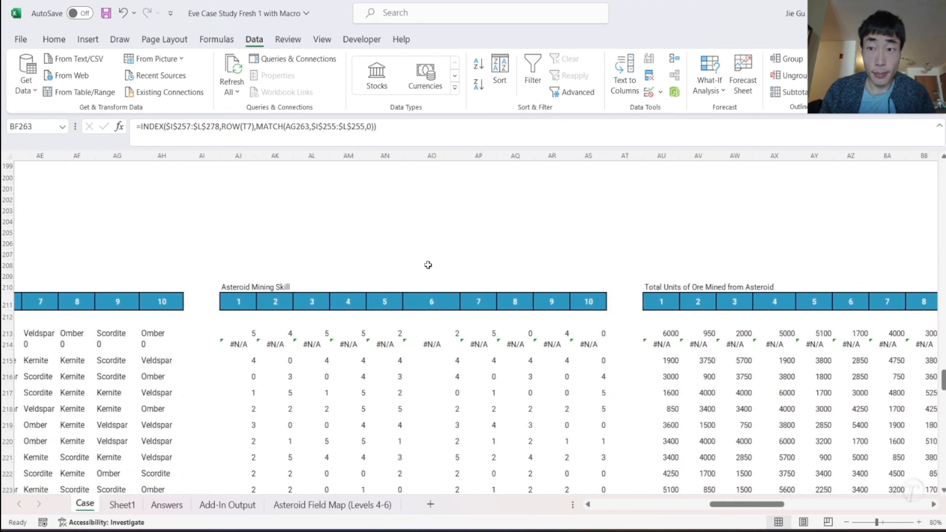
left_click(387, 288)
key("ctrl+c")
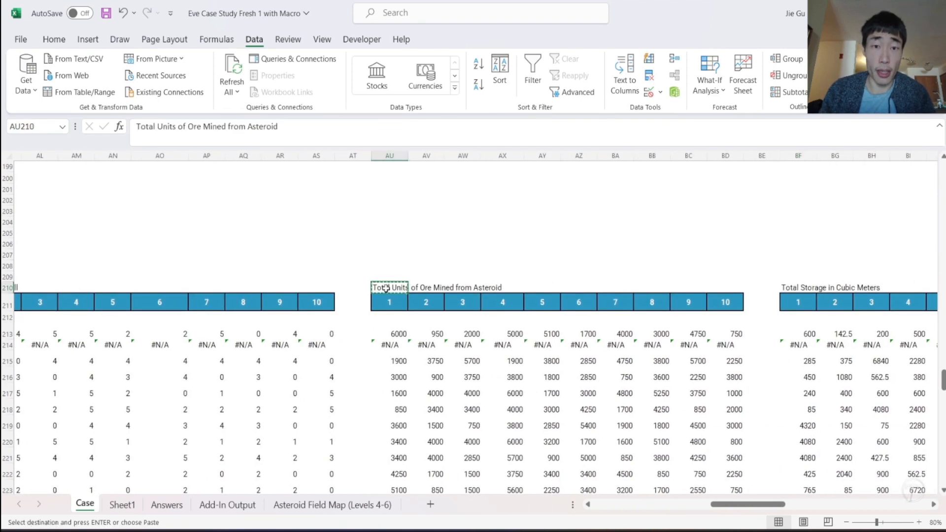
scroll(582, 393, "down", 15)
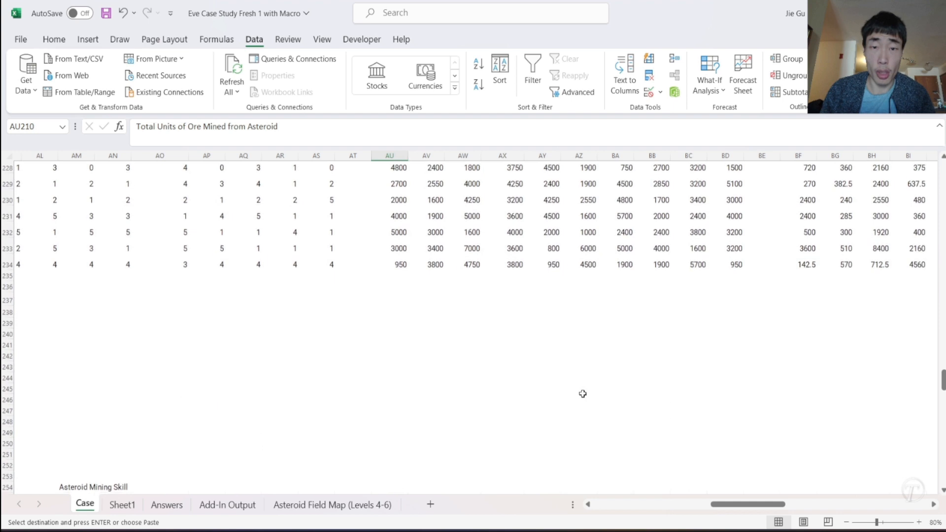
scroll(583, 394, "right", 7)
scroll(582, 393, "right", 2)
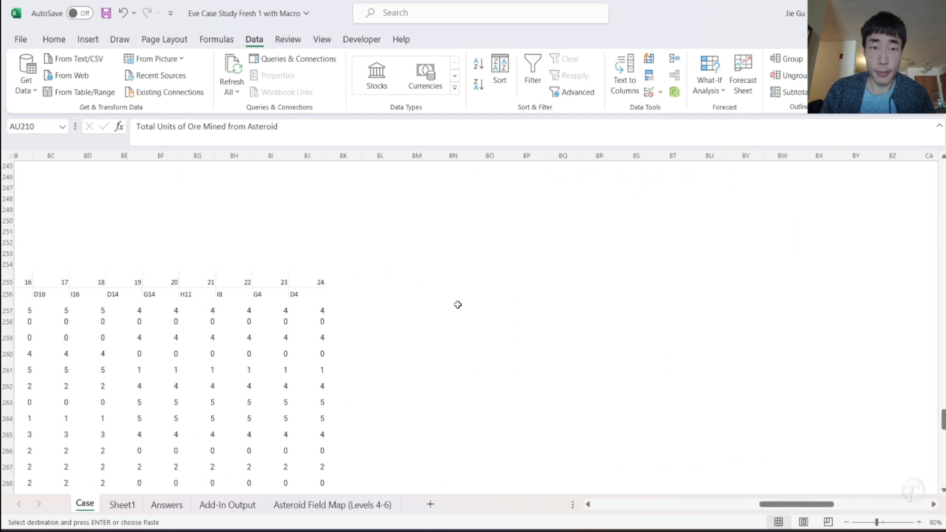
left_click(379, 265)
scroll(372, 267, "left", 7)
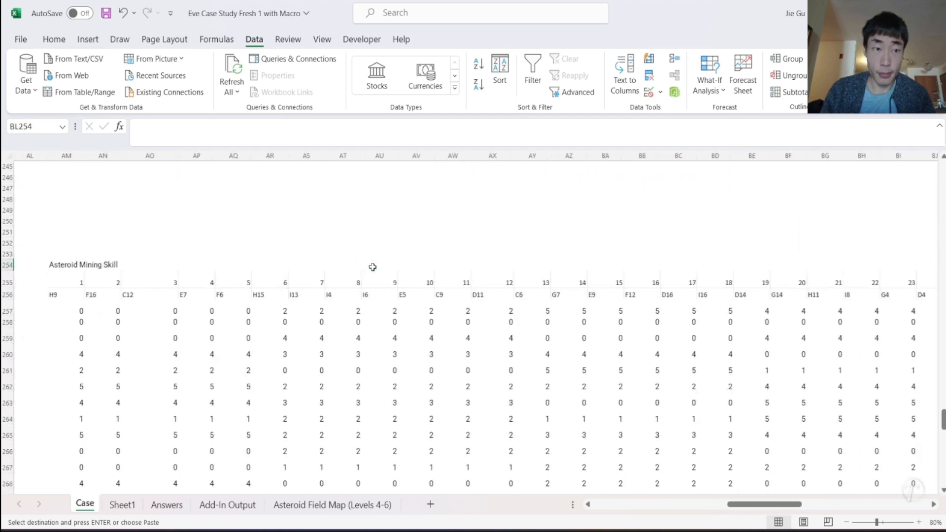
scroll(372, 267, "right", 2)
key("ctrl+v")
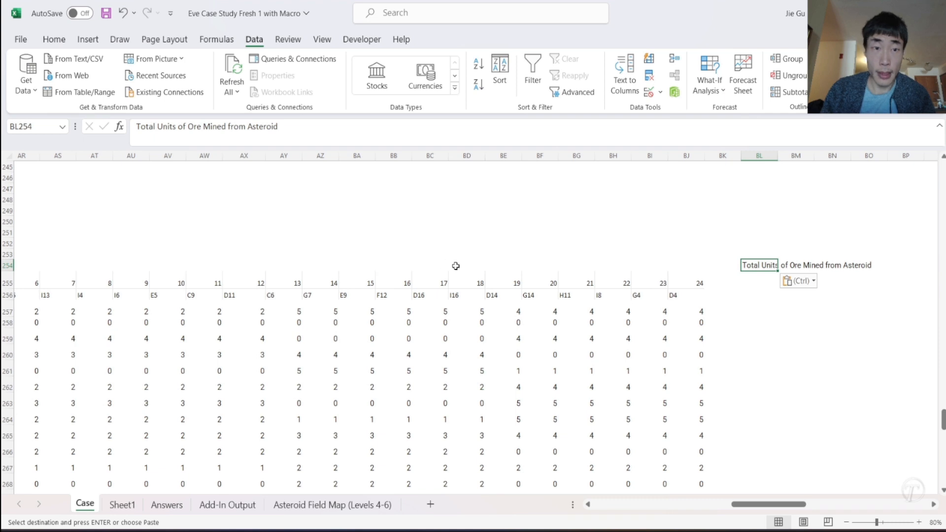
- Copy the asteroid number and location header rows AM255:BJ256 to BL255, under the new ore units heading
scroll(79, 294, "left", 4)
left_click(80, 298)
key("shift+Down")
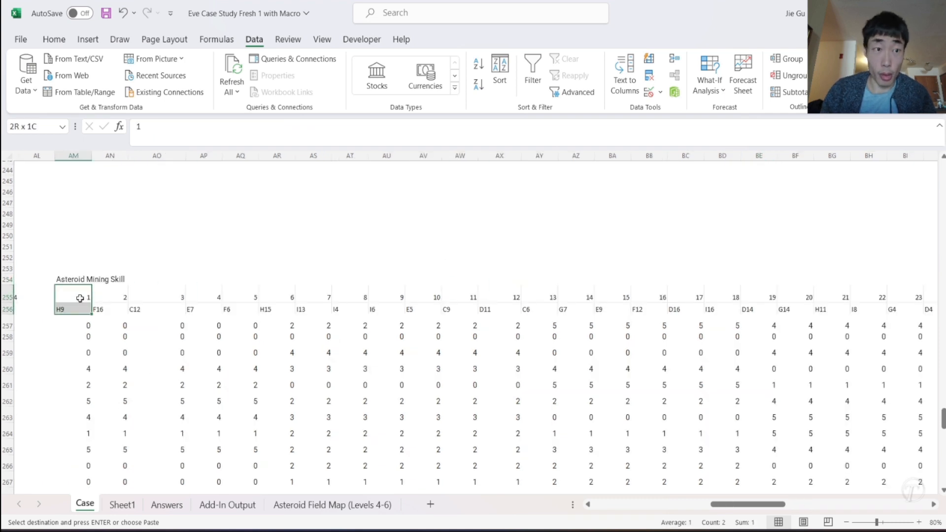
key("ctrl+shift+Right")
key("ctrl+c")
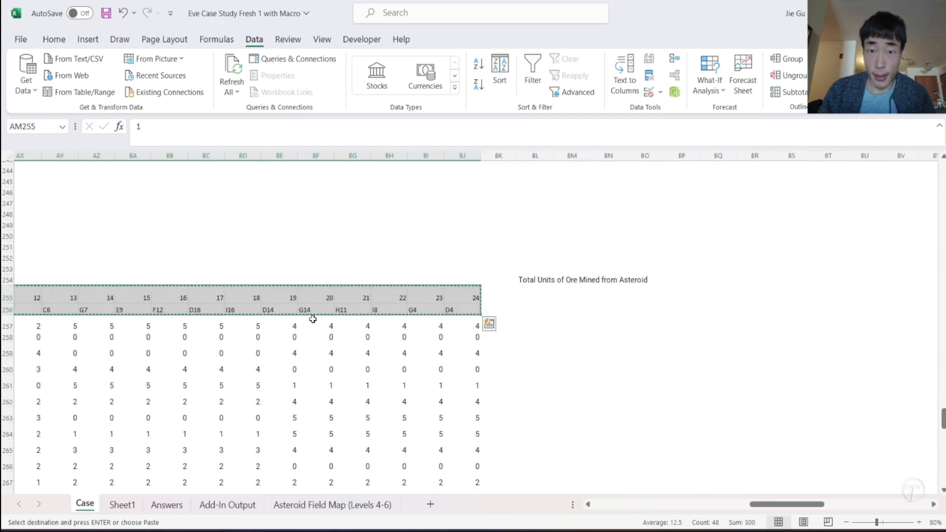
left_click(522, 293)
key("ctrl+v")
- Copy the Level 5 ore units XLOOKUP formula from AU213 into BL257, the first cell of the Level 6 ore units block
scroll(426, 293, "up", 12)
scroll(426, 292, "left", 6)
scroll(426, 293, "down", 1)
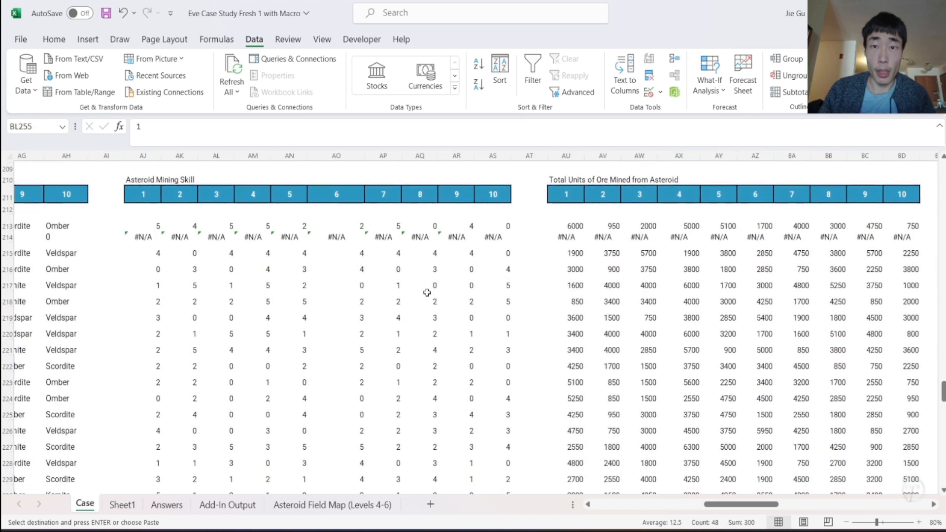
left_click(570, 226)
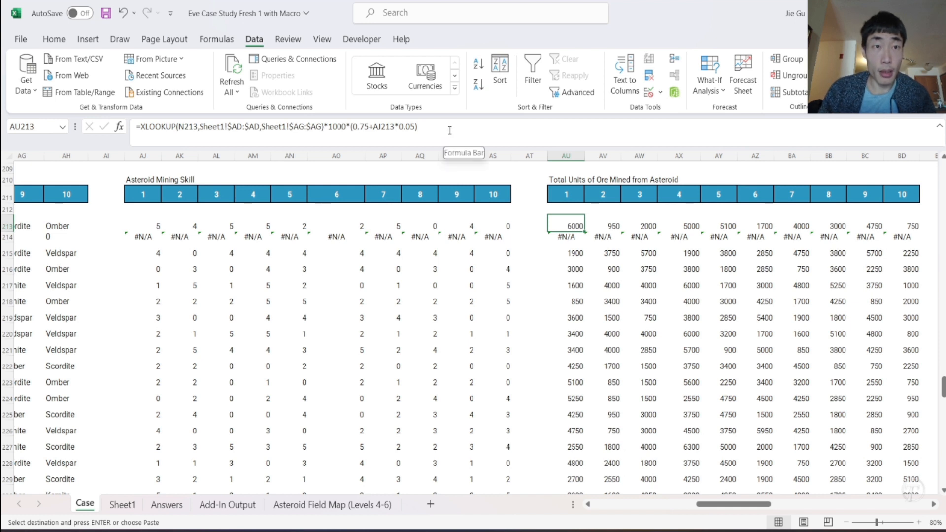
scroll(771, 402, "down", 9)
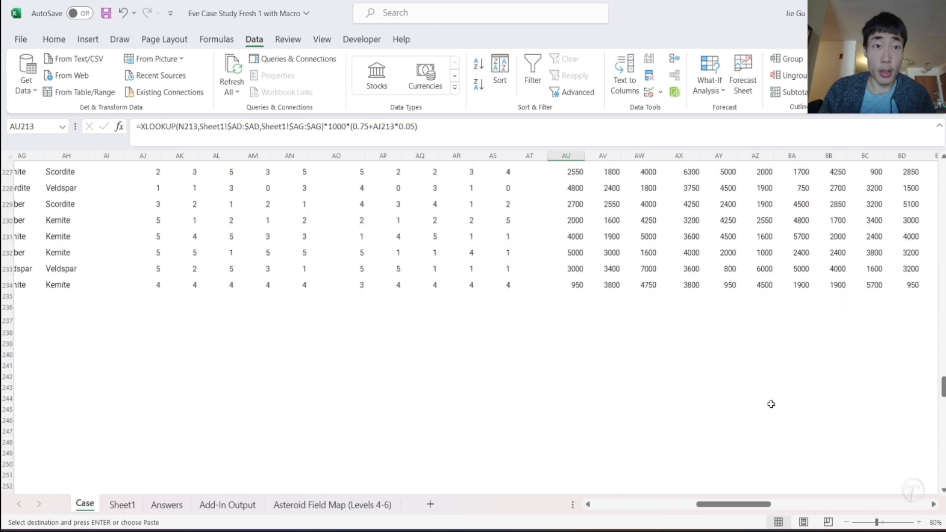
scroll(771, 404, "down", 1)
scroll(771, 404, "right", 5)
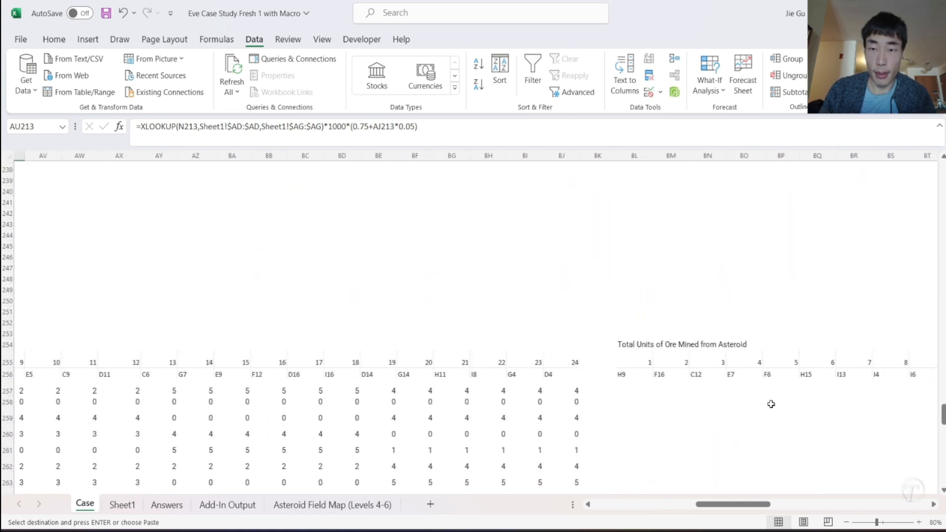
left_click(633, 392)
key("ctrl+v")
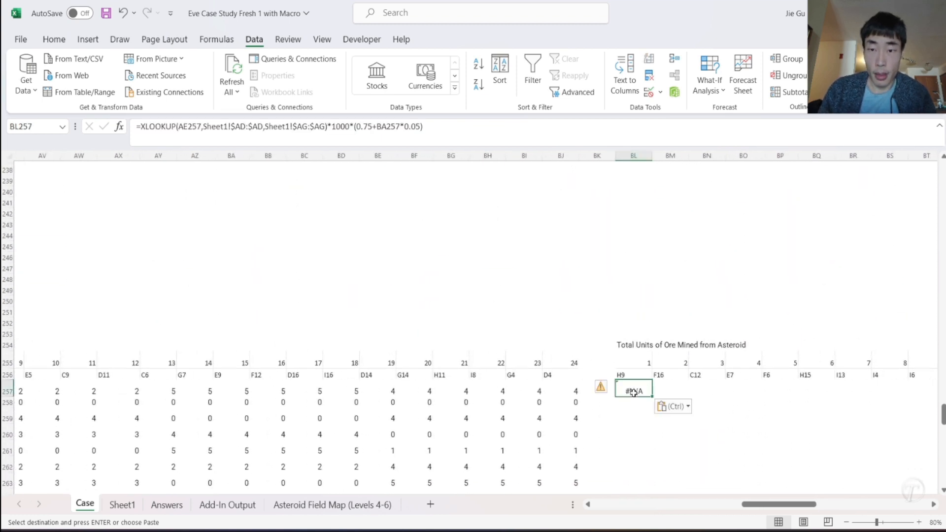
- Replace the XLOOKUP lookup value in BL257 with the asteroid location header BL$256, locking its row
left_click_drag(178, 127, 202, 126)
key("BackSpace")
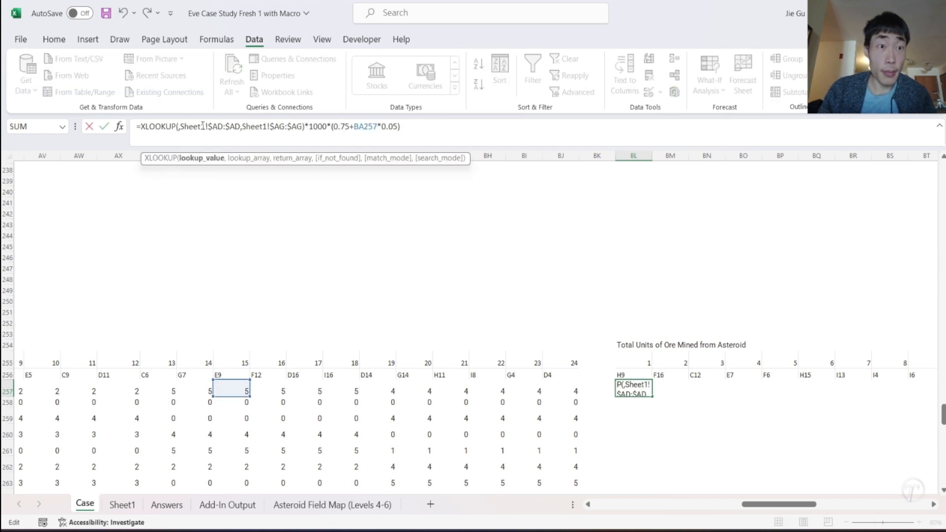
scroll(291, 335, "left", 5)
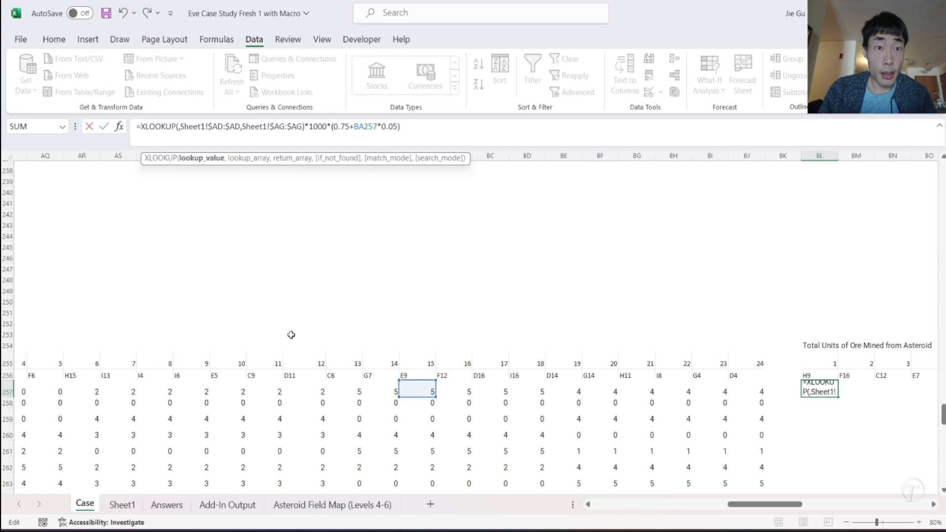
scroll(291, 335, "left", 4)
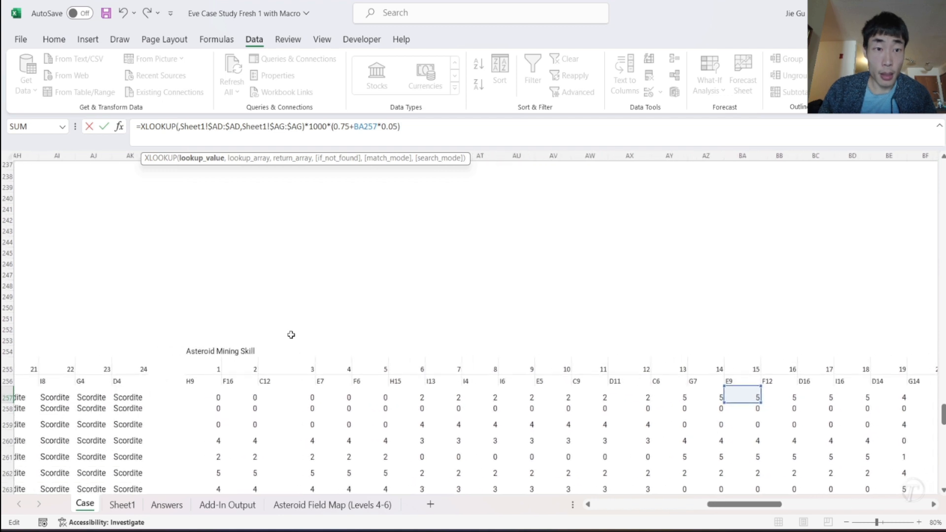
scroll(291, 335, "right", 2)
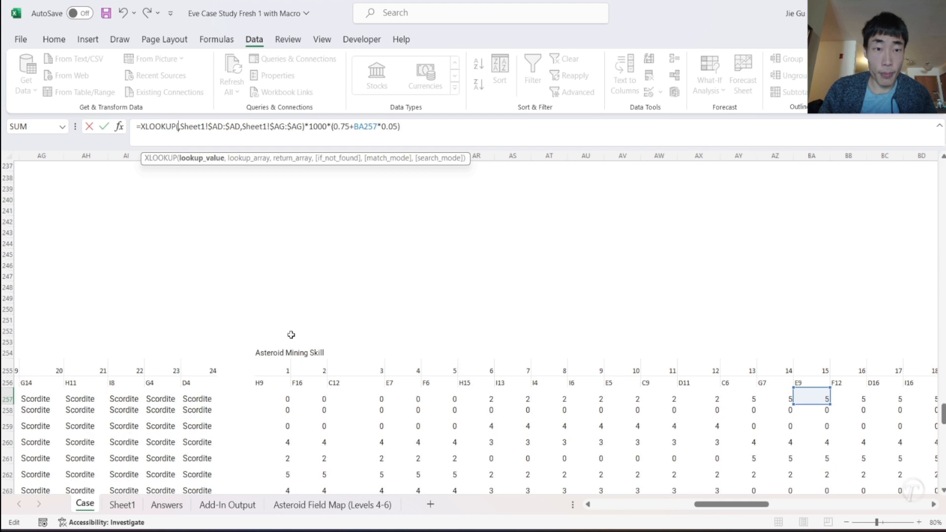
left_click(271, 384)
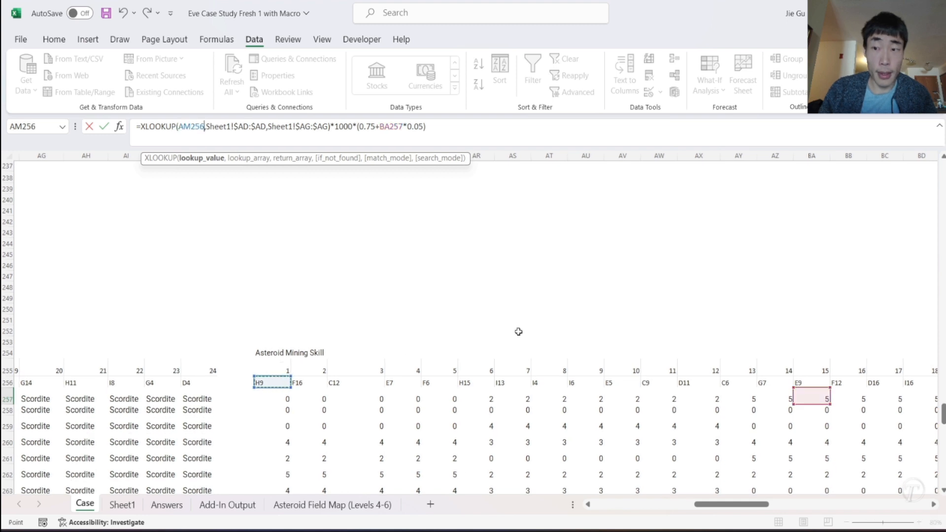
scroll(518, 331, "right", 5)
scroll(542, 347, "right", 5)
left_click(628, 383)
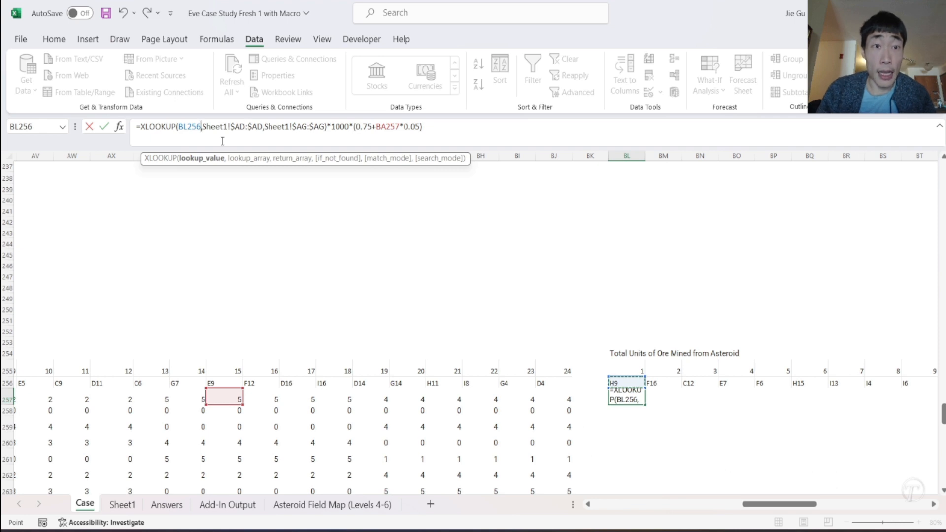
left_click(188, 128)
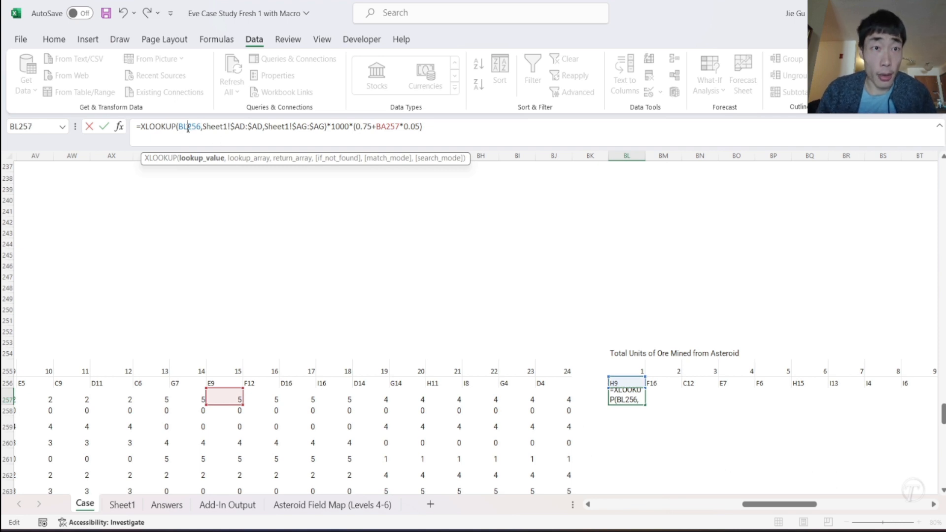
type("$")
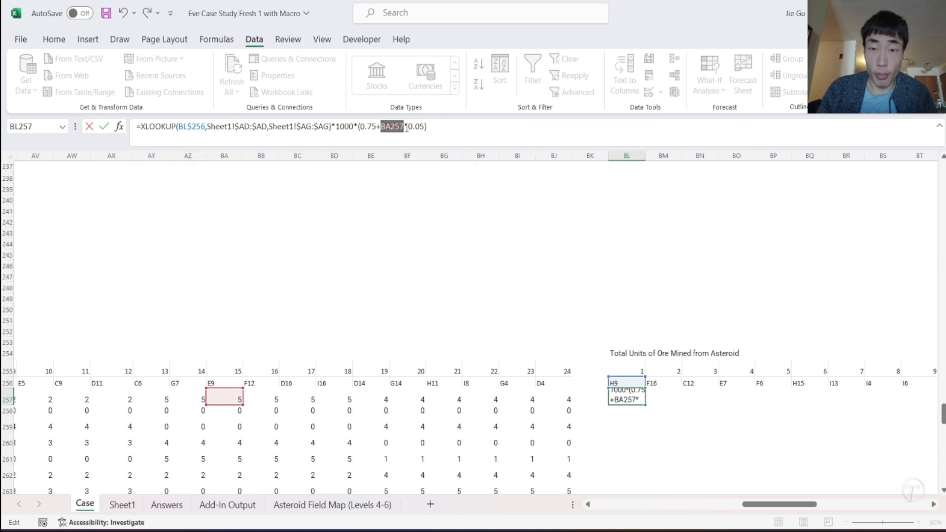
- Replace the mining skill reference BA257 in the BL257 formula with AM257 and commit the formula
key("BackSpace")
scroll(292, 291, "left", 2)
scroll(351, 324, "left", 4)
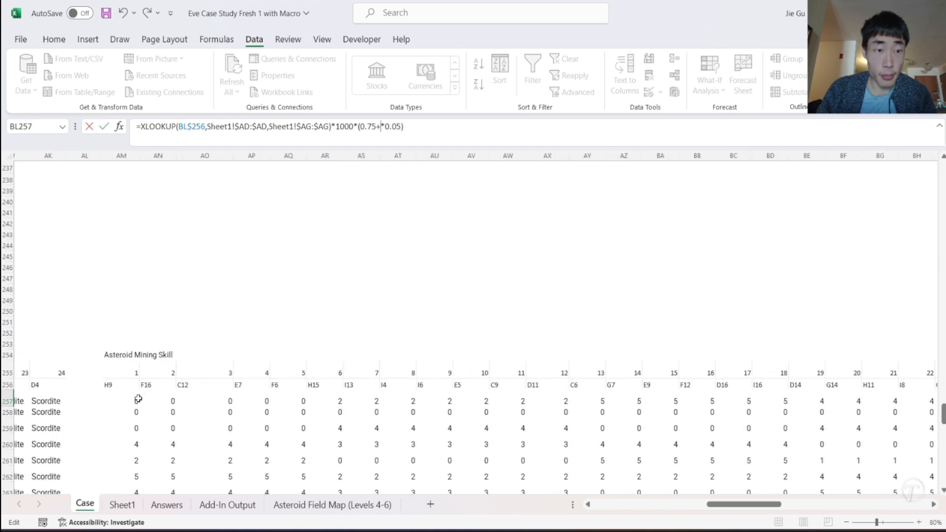
left_click(136, 399)
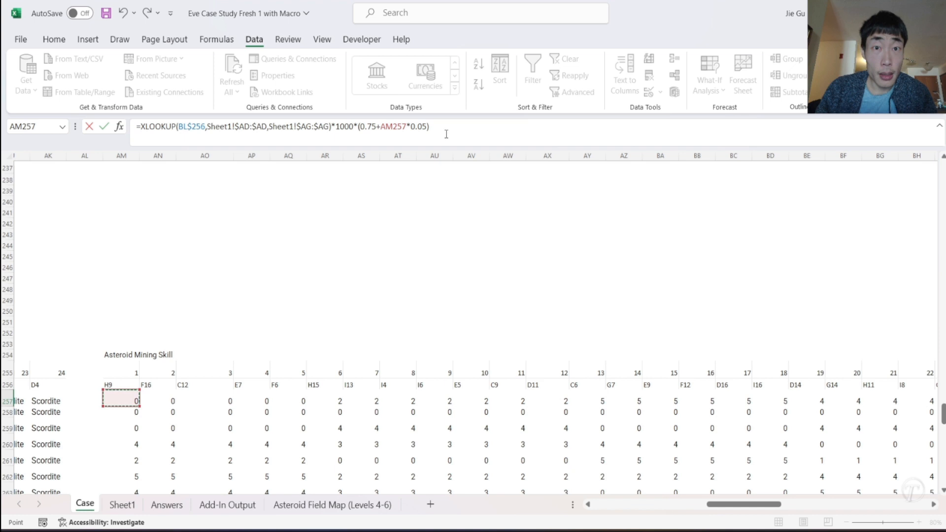
key("Return")
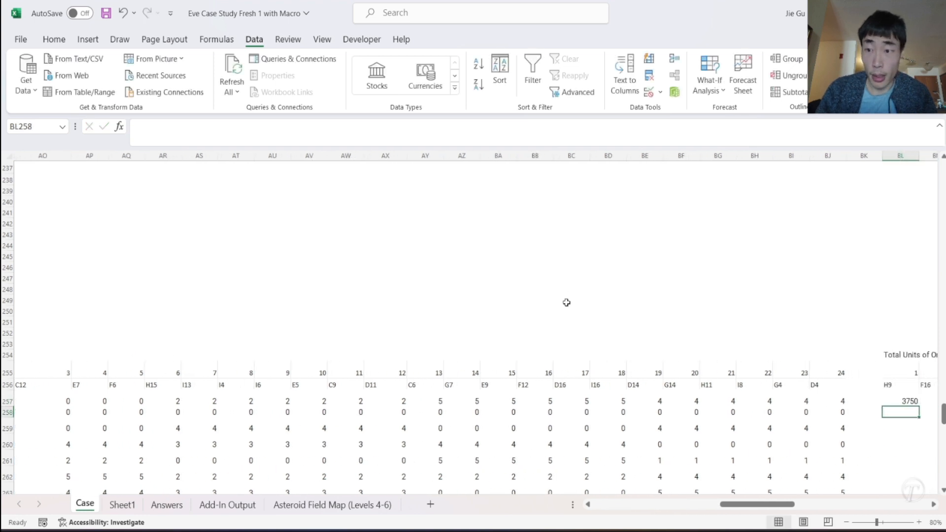
- Remove the mining skill factor from the BL257 formula so it ends after the XLOOKUP result times 1000, and commit it
scroll(791, 383, "right", 3)
left_click(696, 401)
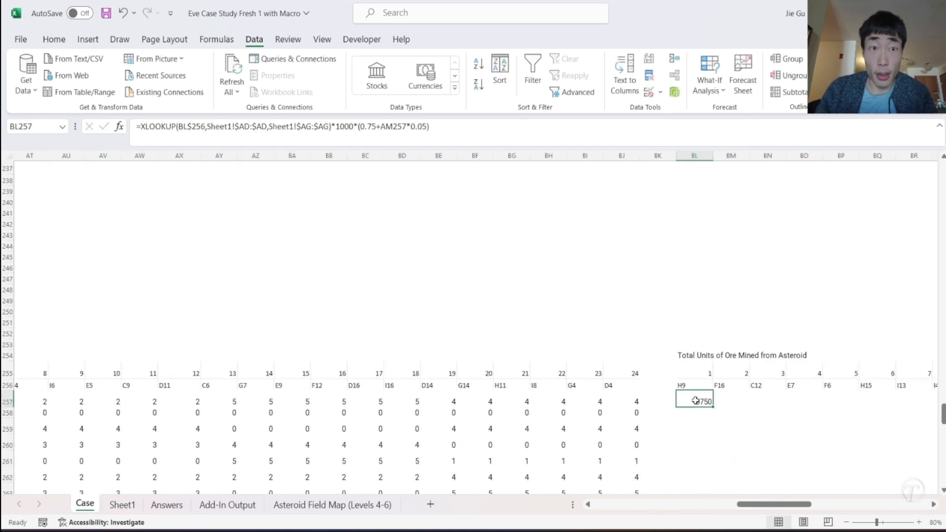
left_click(331, 127)
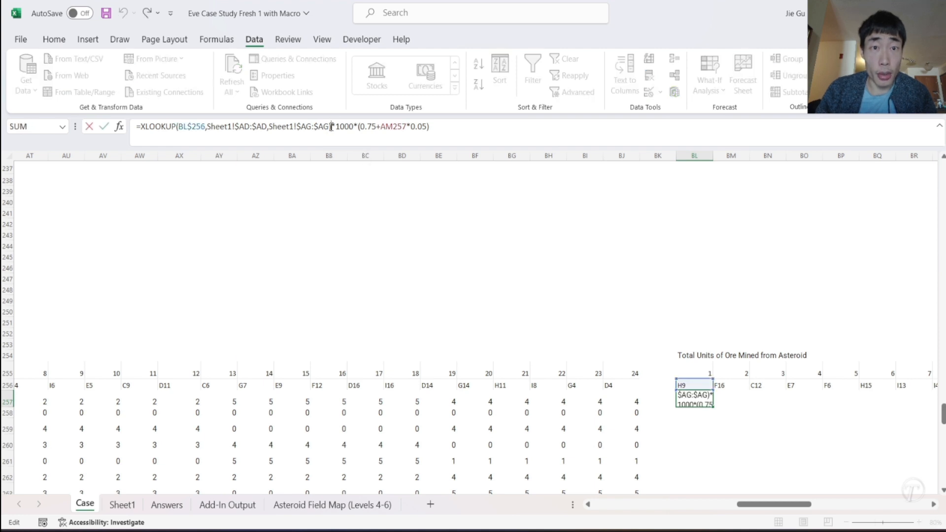
left_click(355, 127)
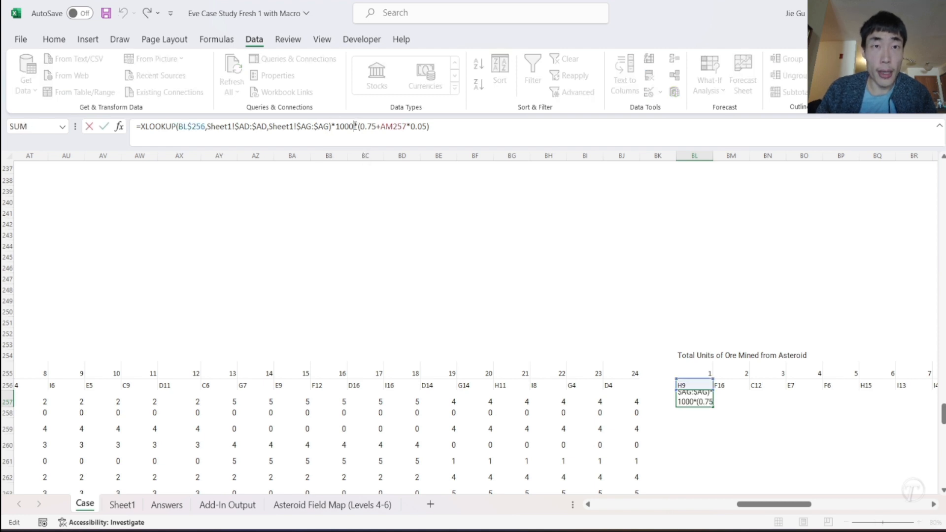
left_click_drag(354, 127, 494, 122)
key("ctrl+c")
key("BackSpace")
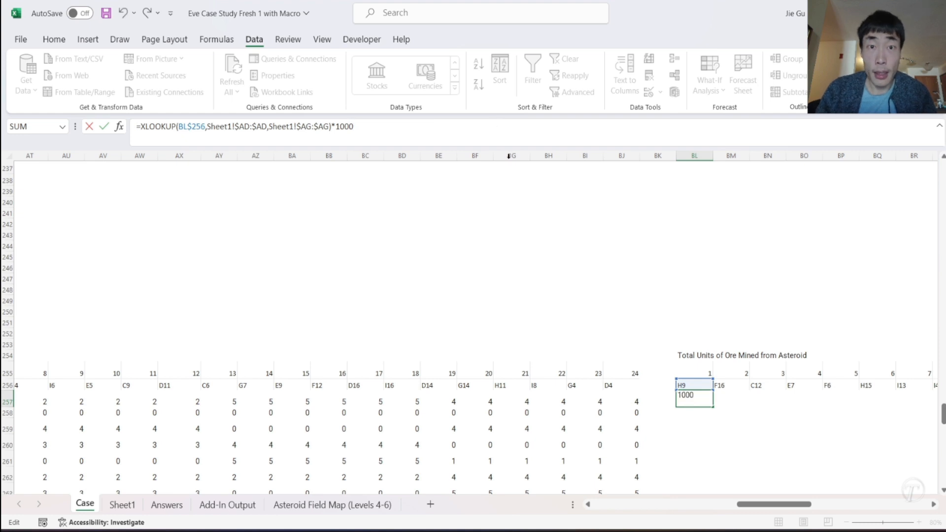
key("Return")
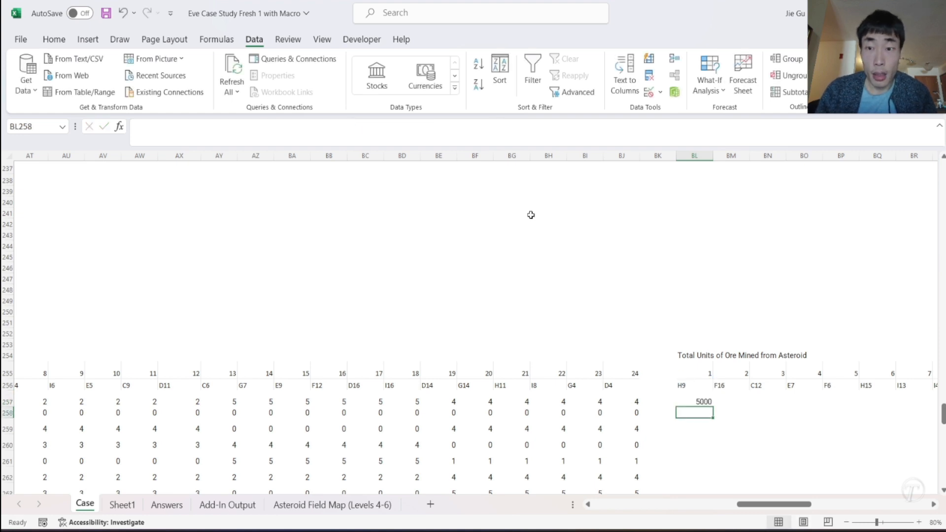
- Fill the BL257 formula across to asteroid 24 in CI257 and down through row 262
left_click(694, 401)
left_click_drag(713, 407, 894, 404)
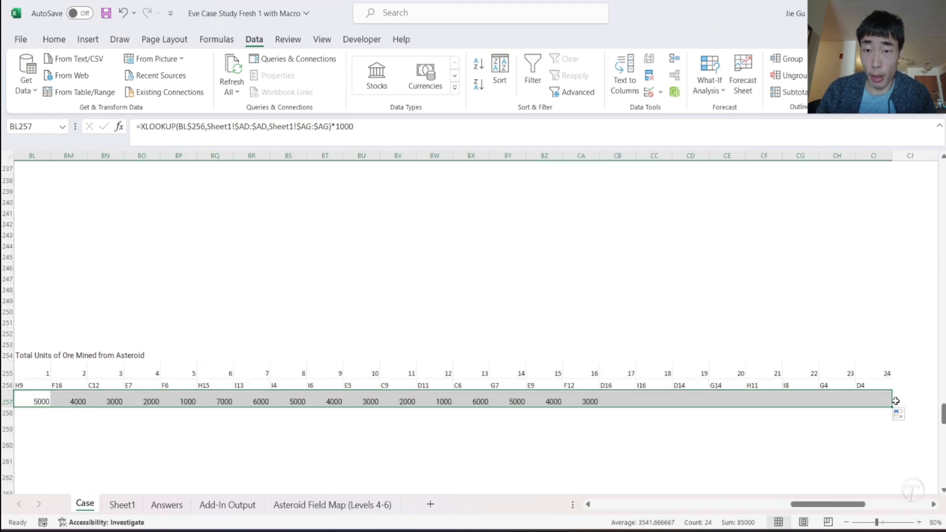
scroll(862, 429, "down", 1)
left_click_drag(890, 372, 895, 443)
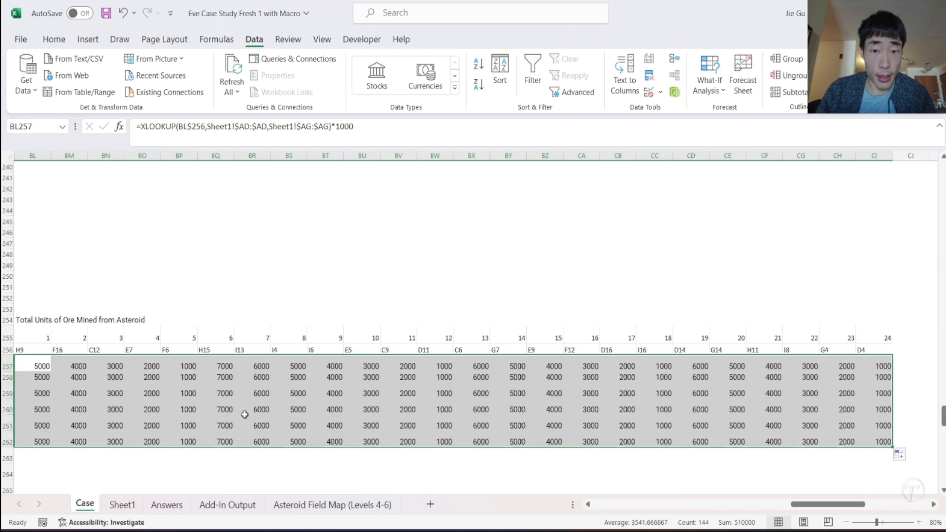
scroll(688, 400, "left", 4)
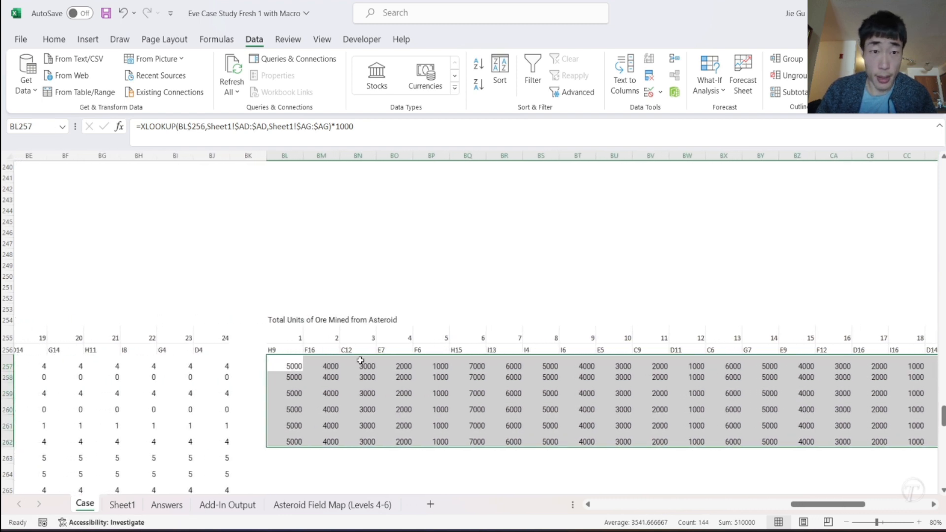
- Restore the skill factor *(0.75+AM257*0.05) at the end of the BL257 formula and commit it
left_click(294, 367)
left_click(382, 126)
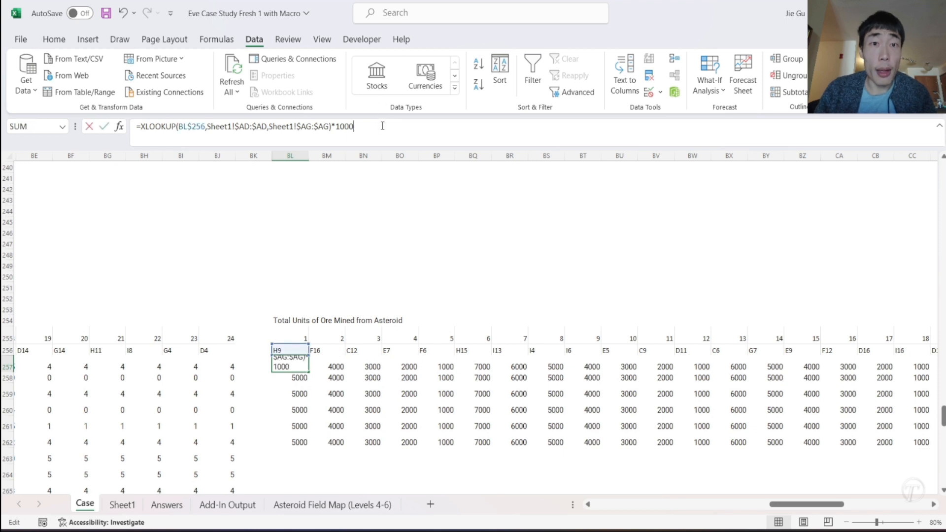
key("ctrl+v")
key("Return")
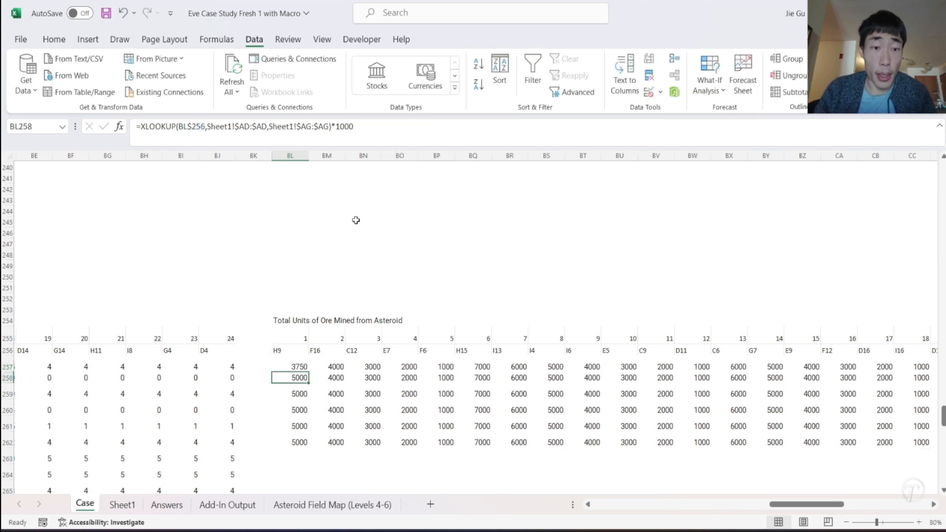
- Fill the BL257 formula with the skill factor across to CI and down to row 278
left_click(289, 363)
left_click_drag(309, 373, 888, 450)
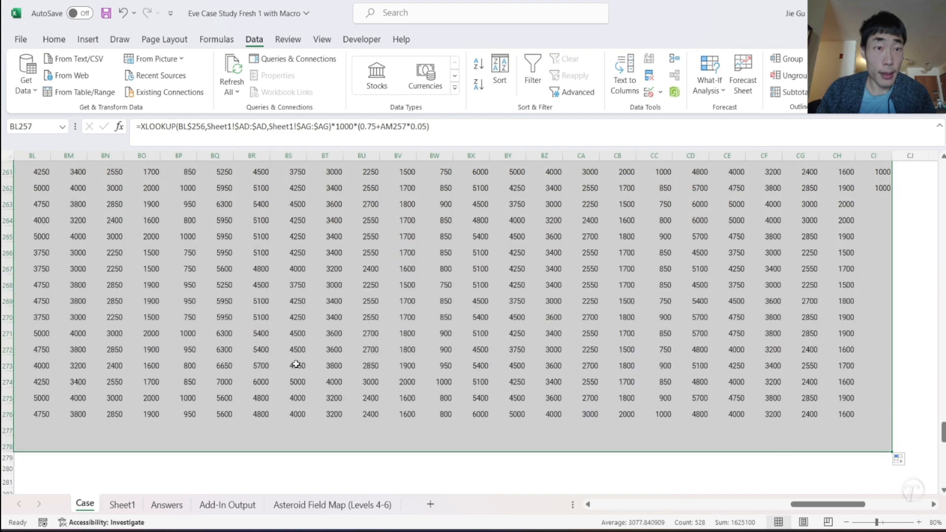
scroll(289, 361, "left", 5)
scroll(289, 362, "right", 3)
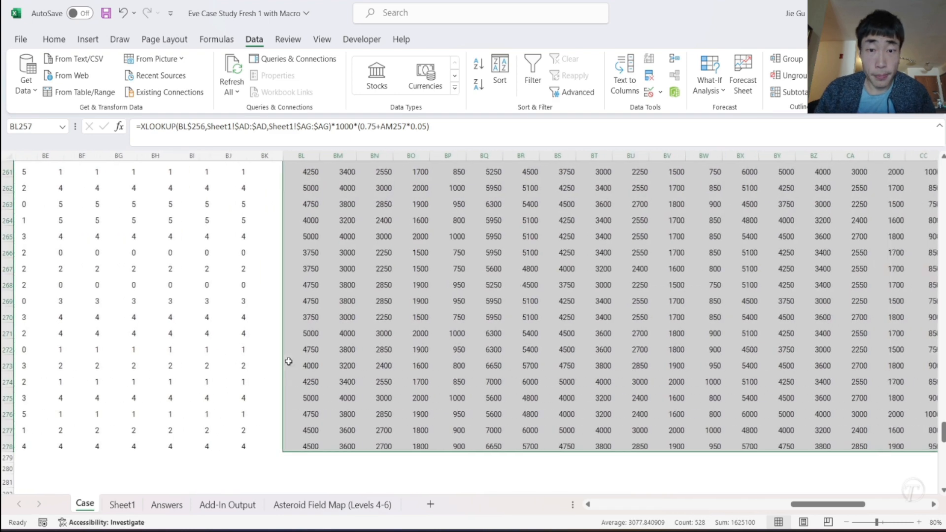
scroll(289, 362, "up", 4)
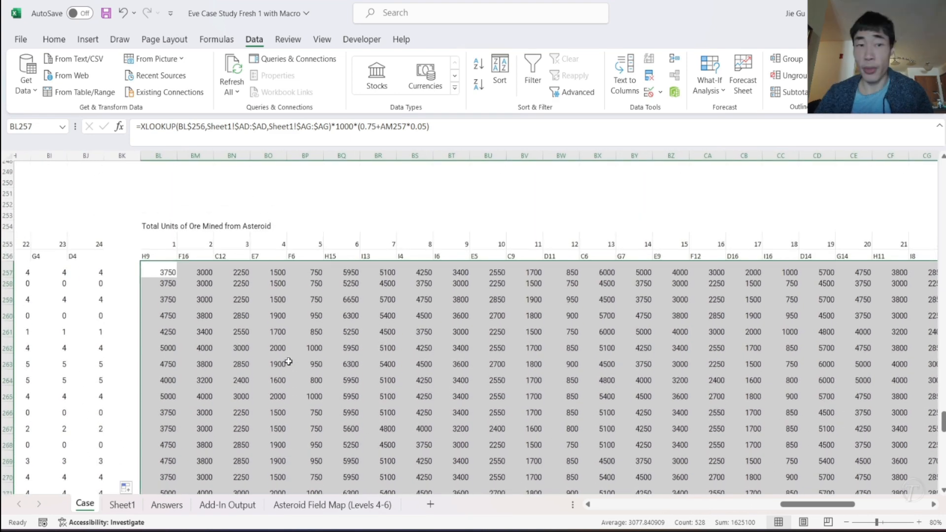
scroll(288, 362, "right", 2)
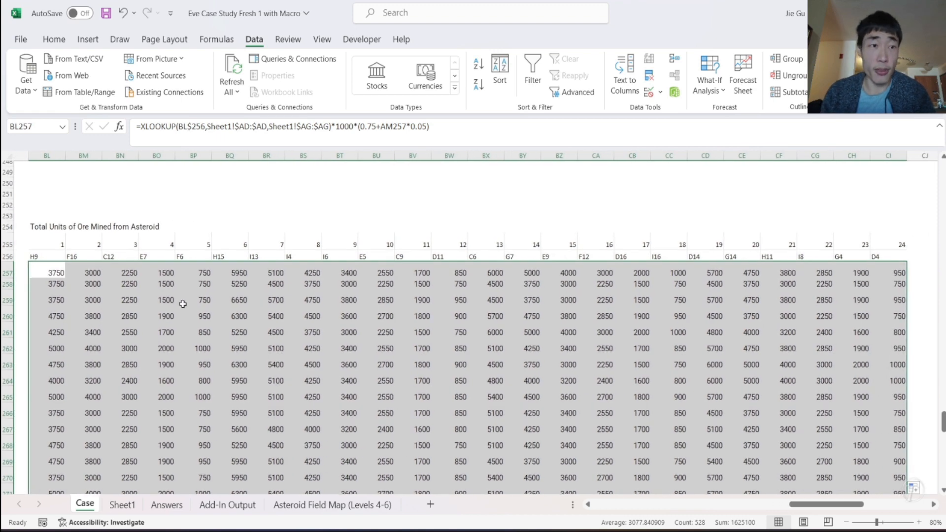
- Multiply the BL257 formula by a second XLOOKUP that uses the first mining order ore type, N257, as its lookup value
scroll(183, 304, "left", 3)
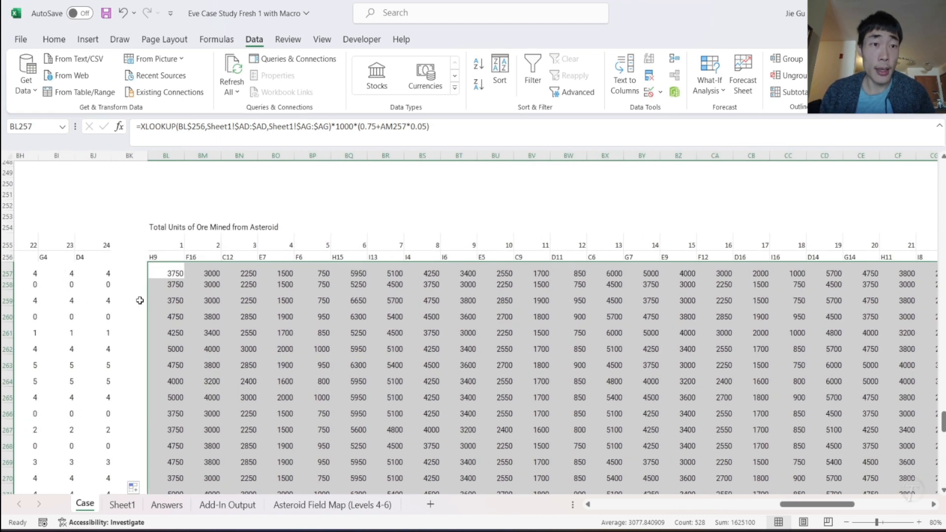
left_click(159, 274)
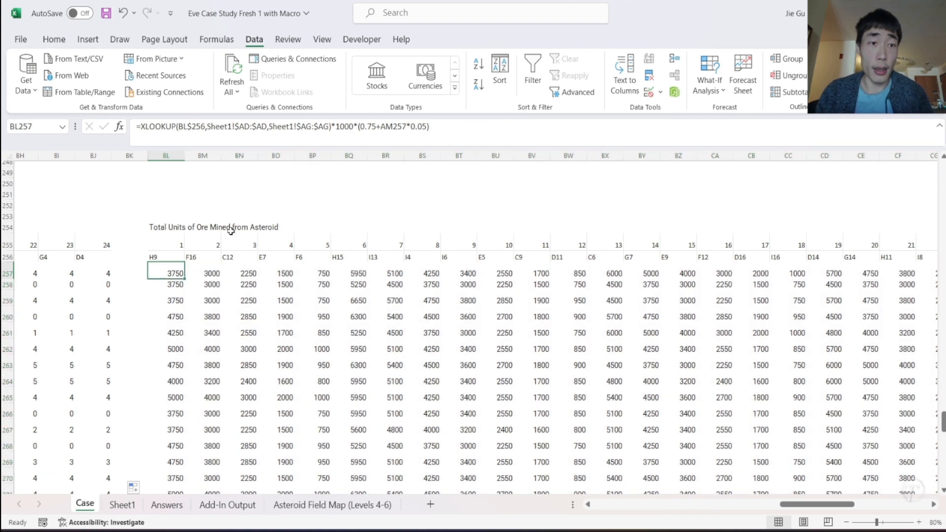
left_click(476, 128)
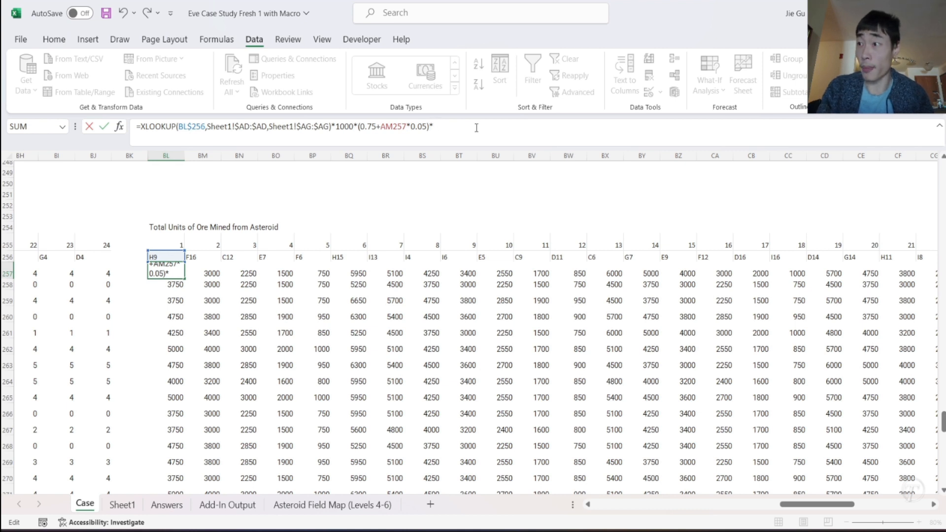
type("*XLOOKUP(")
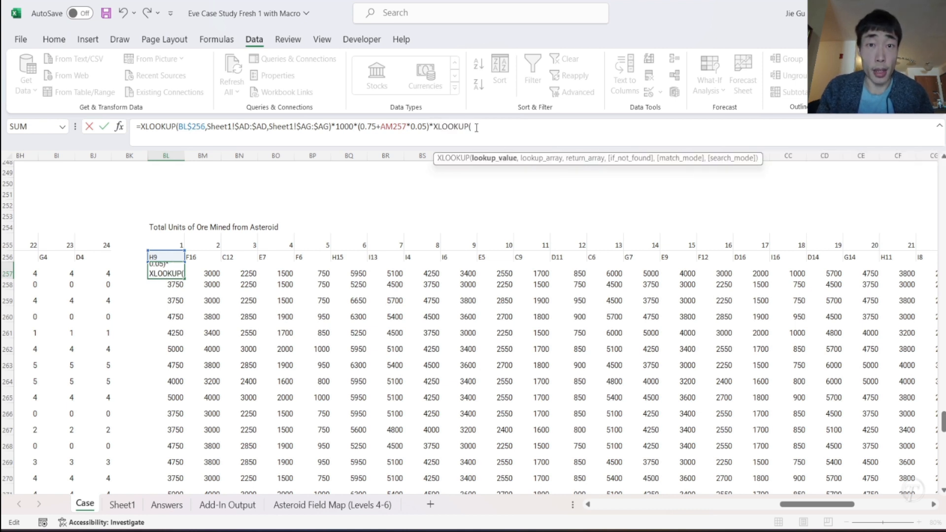
scroll(217, 269, "left", 2)
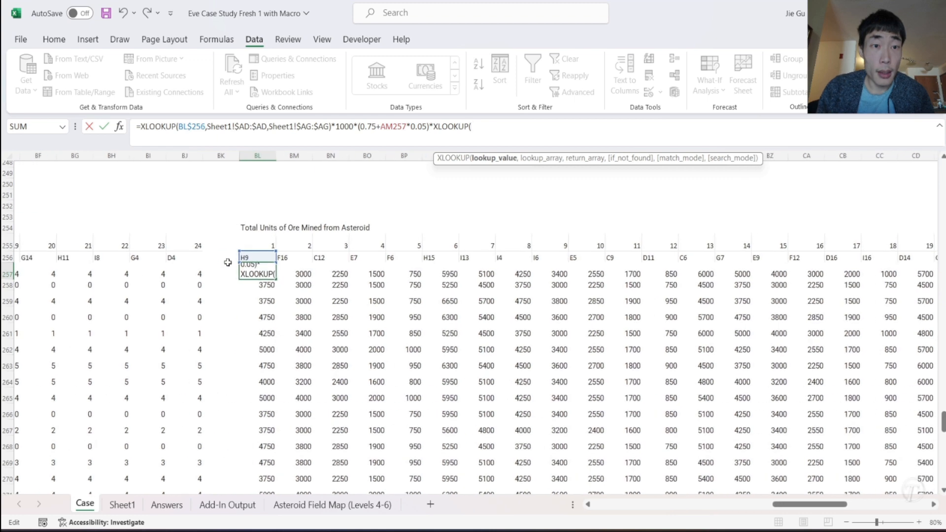
scroll(203, 274, "left", 10)
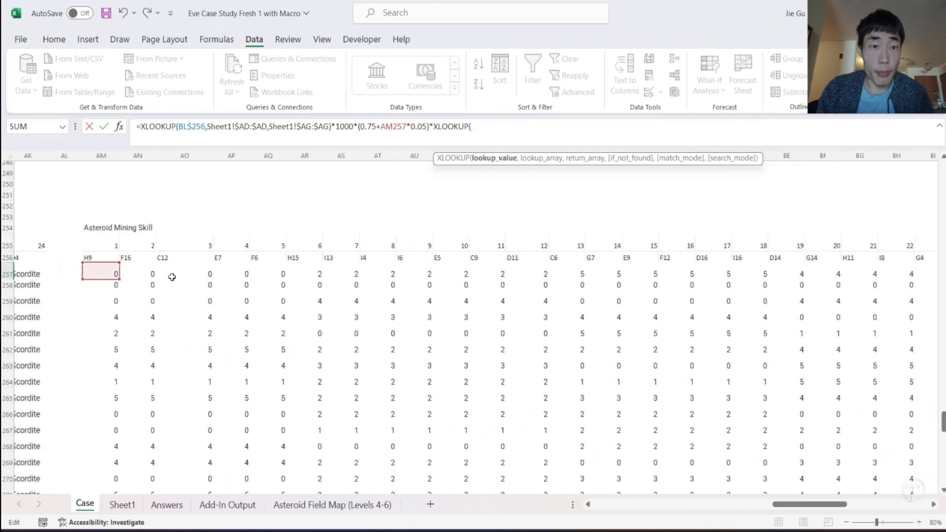
scroll(172, 277, "right", 8)
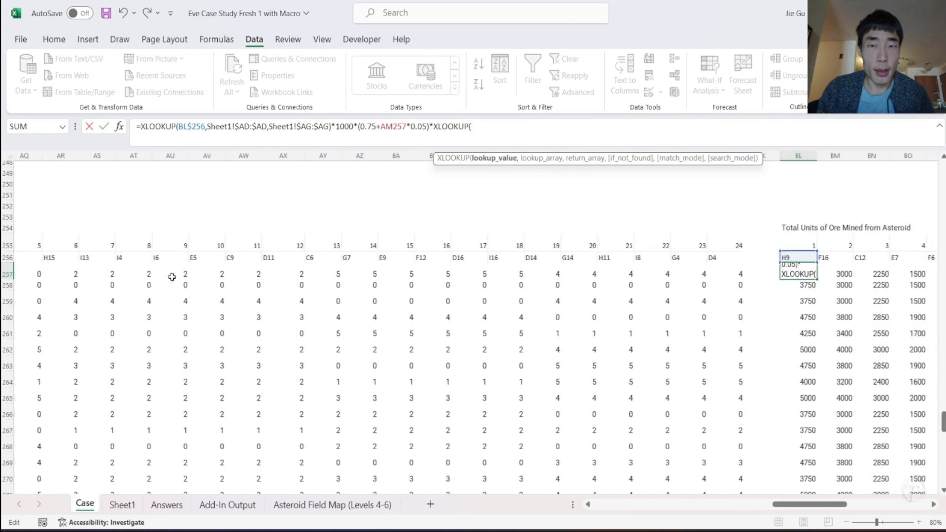
scroll(172, 277, "left", 8)
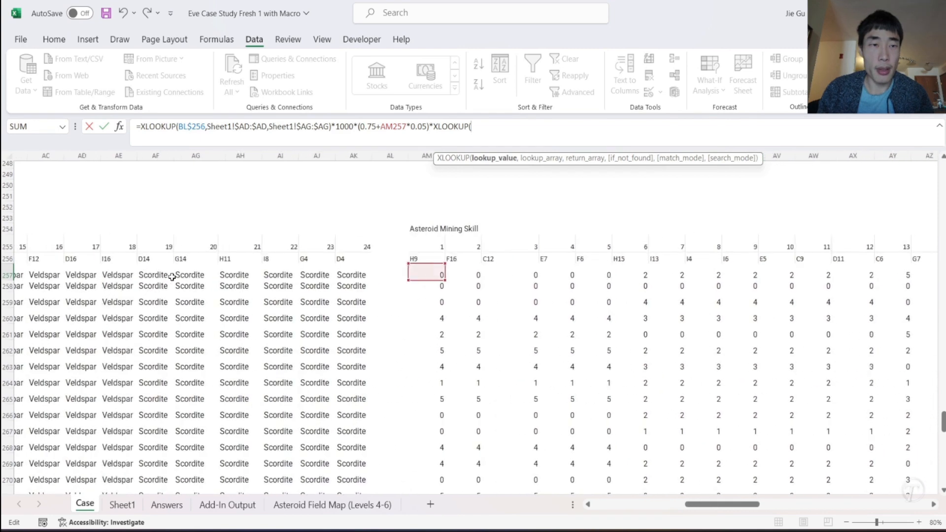
scroll(172, 277, "left", 5)
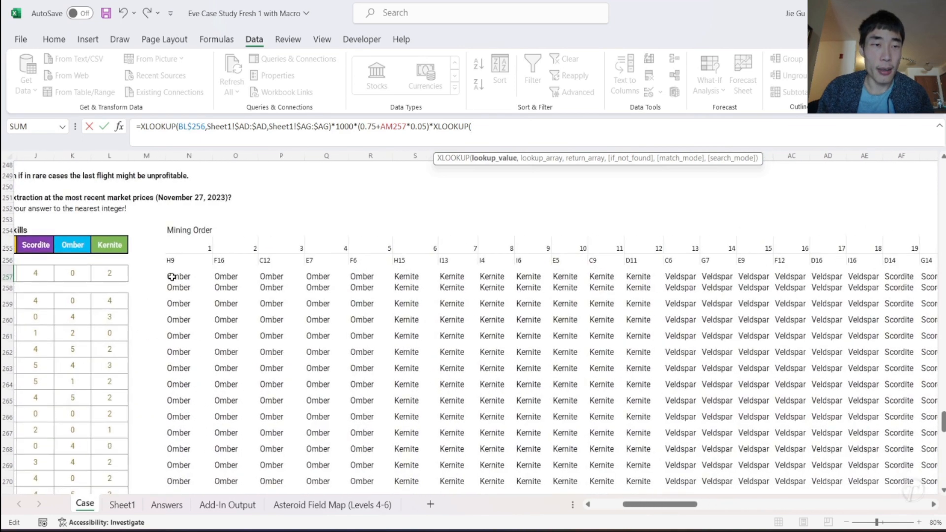
left_click(181, 276)
type(",")
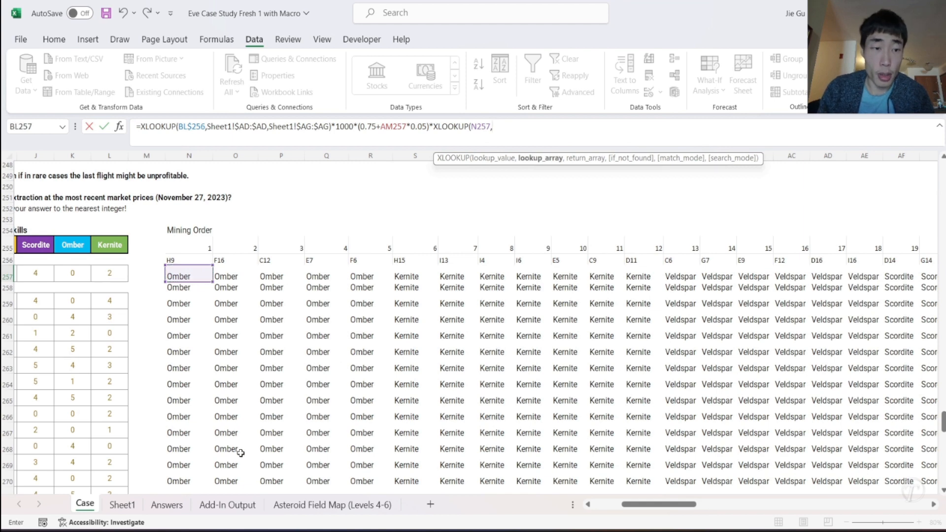
- Complete the second XLOOKUP with Sheet1's Asteroid column L as lookup array and its m3 column M as return array
left_click(124, 505)
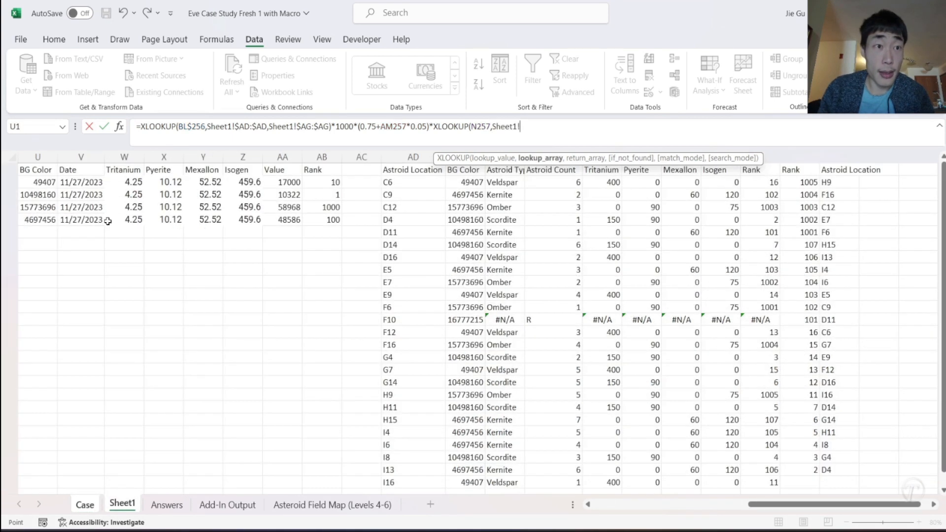
scroll(167, 248, "left", 5)
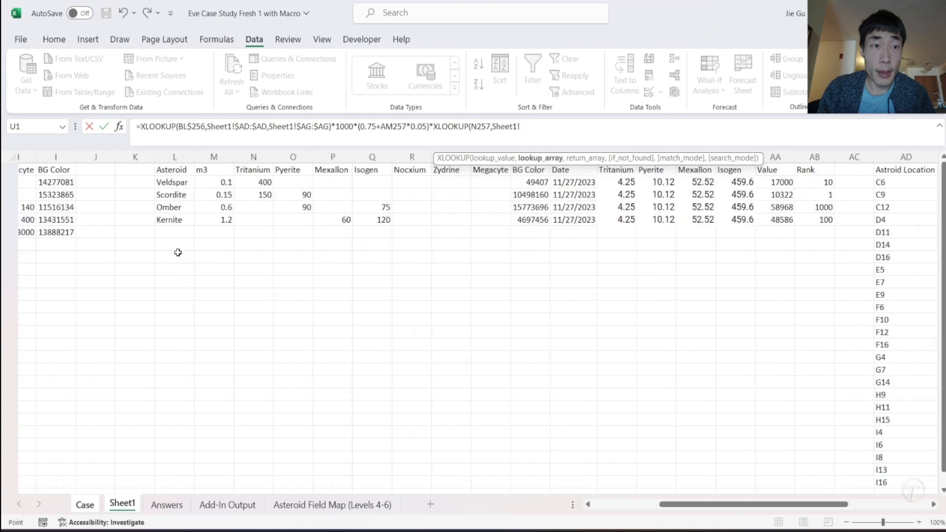
left_click(173, 158)
type(",")
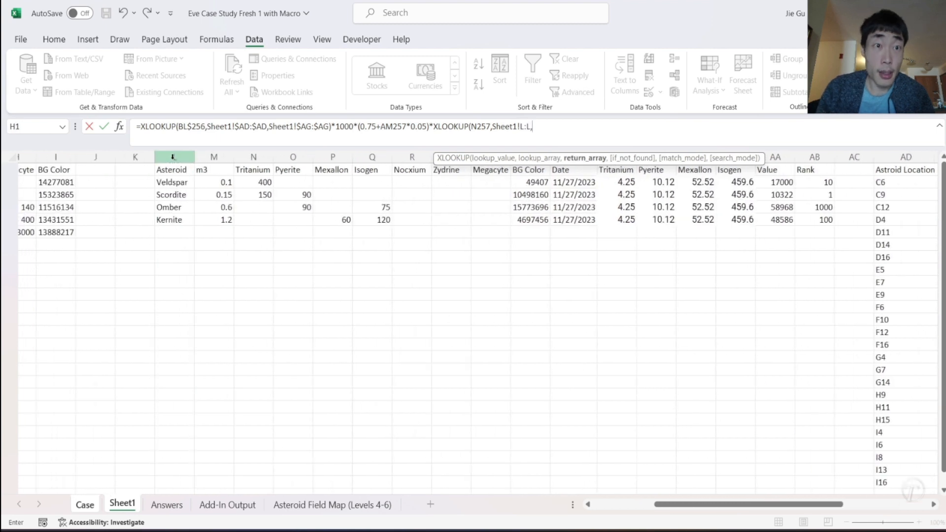
left_click(213, 157)
left_click(620, 127)
type(")")
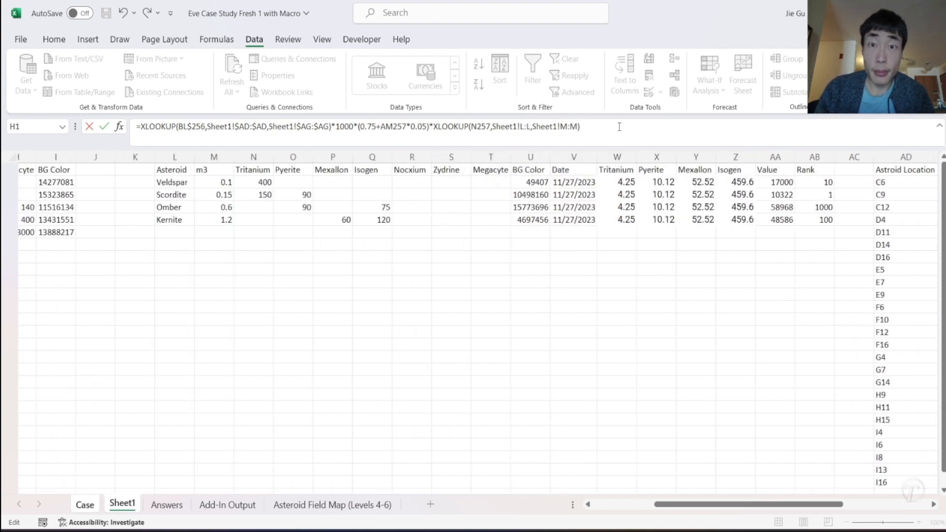
- Lock the second XLOOKUP's ranges as Sheet1!$L:$L and Sheet1!$M:$M, and commit the BL257 formula
left_click(520, 127)
type("$")
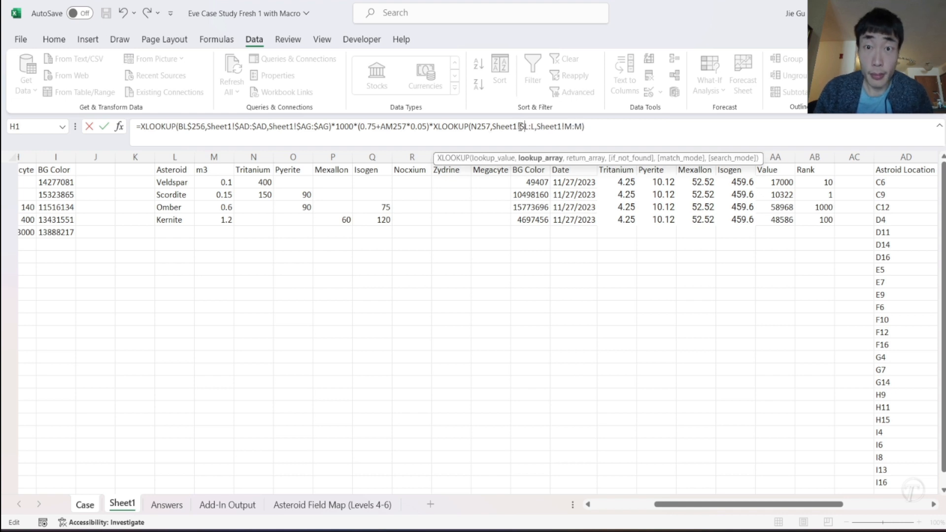
left_click(532, 126)
type("$")
left_click(570, 126)
type("$")
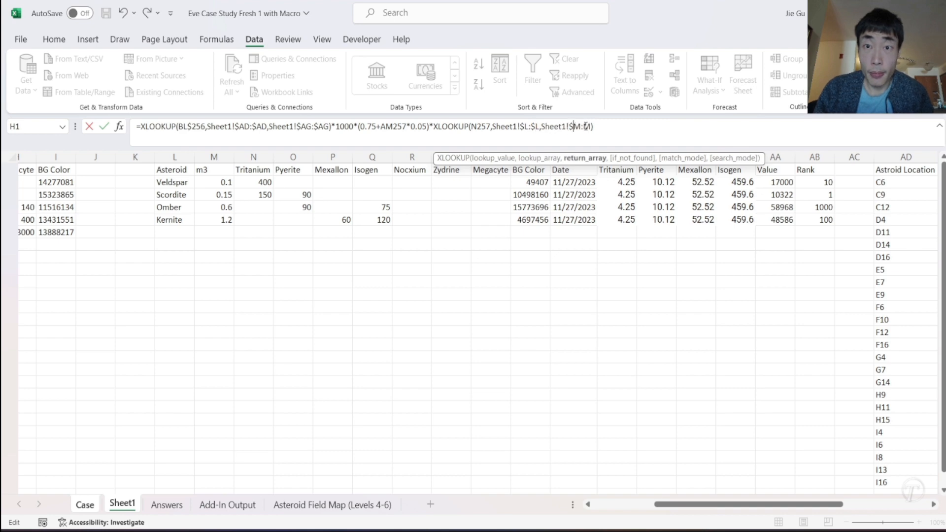
key("Return")
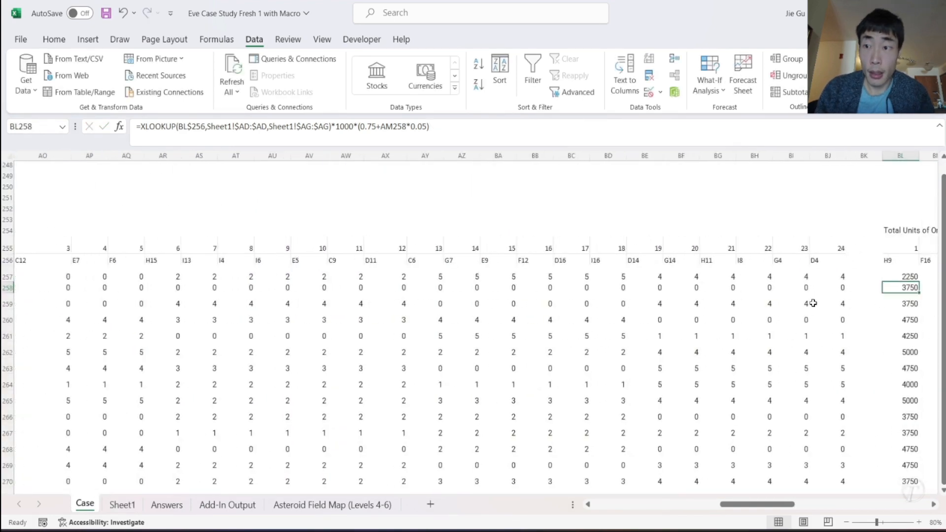
- Fill the BL257 formula with the m3 lookup across and down the whole block BL257:CI278
scroll(788, 296, "right", 7)
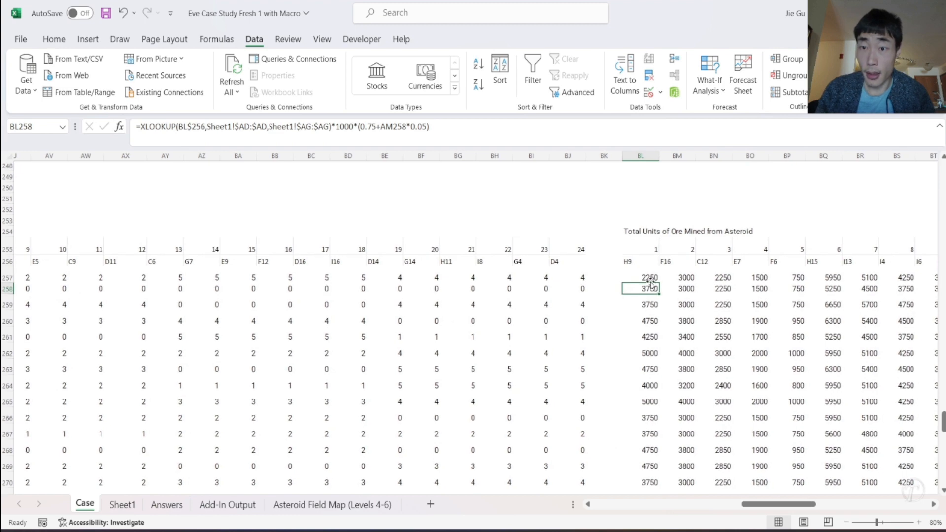
left_click(645, 275)
left_click_drag(657, 285, 889, 467)
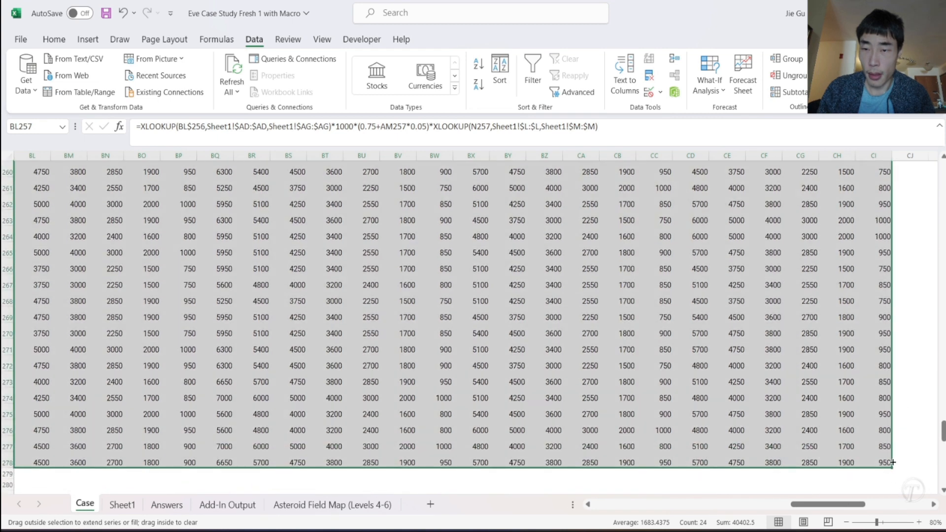
scroll(595, 307, "up", 6)
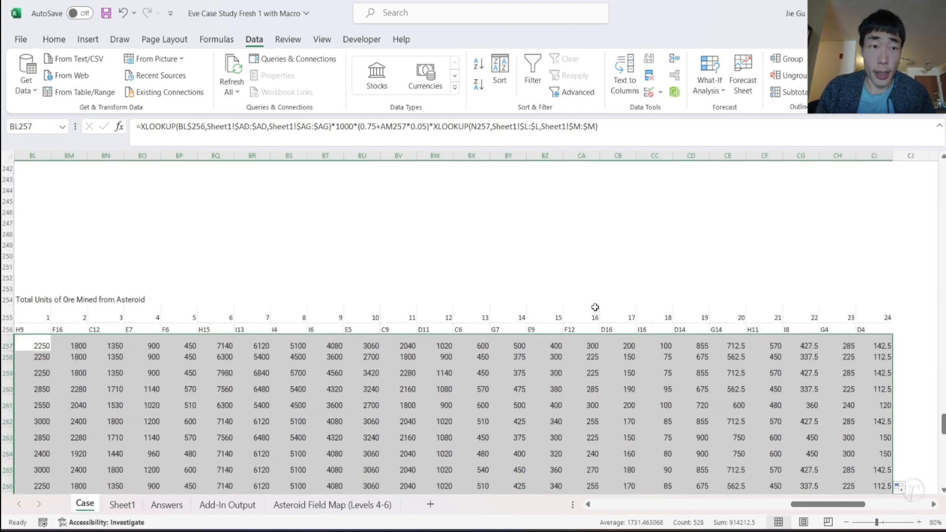
- Change the BL254 heading from units to storage so it reads "Total Storage of Ore Mined from Asteroid"
scroll(680, 276, "left", 3)
left_click(127, 301)
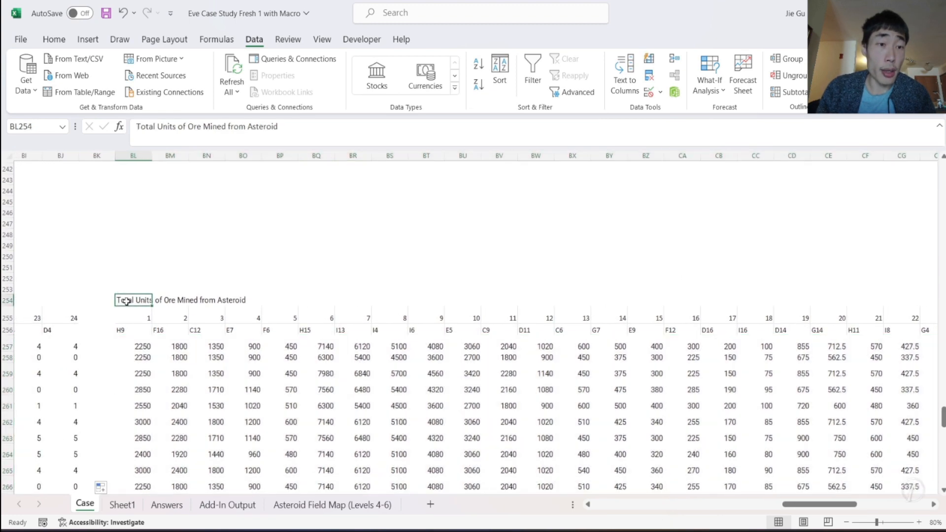
double_click(158, 126)
type("Storag")
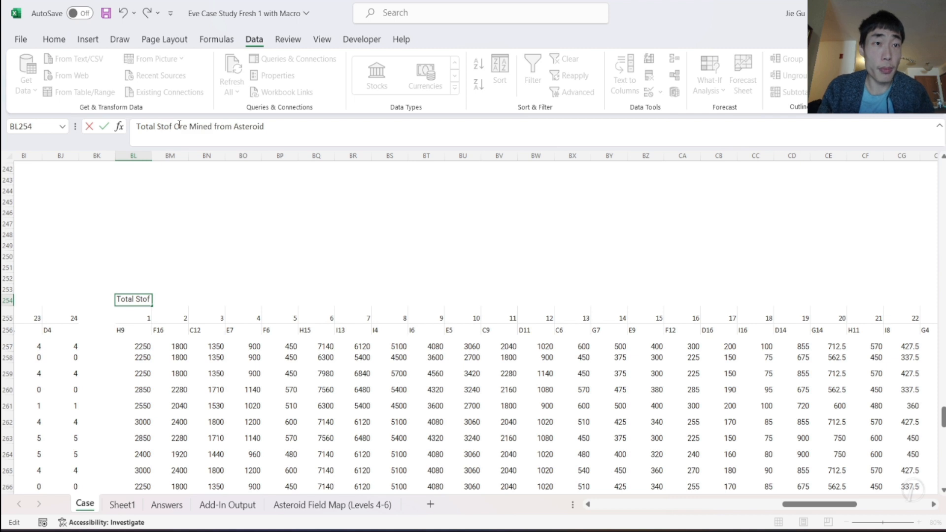
type("e")
key("Return")
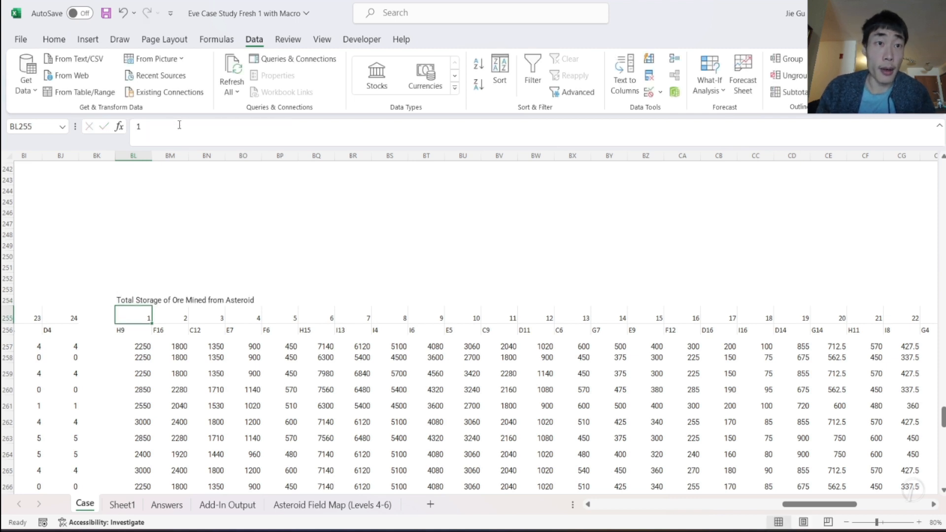
- Copy the Barge Contain label and its capacity value from BQ210:BR210 to CK254:CL254
left_click(139, 291)
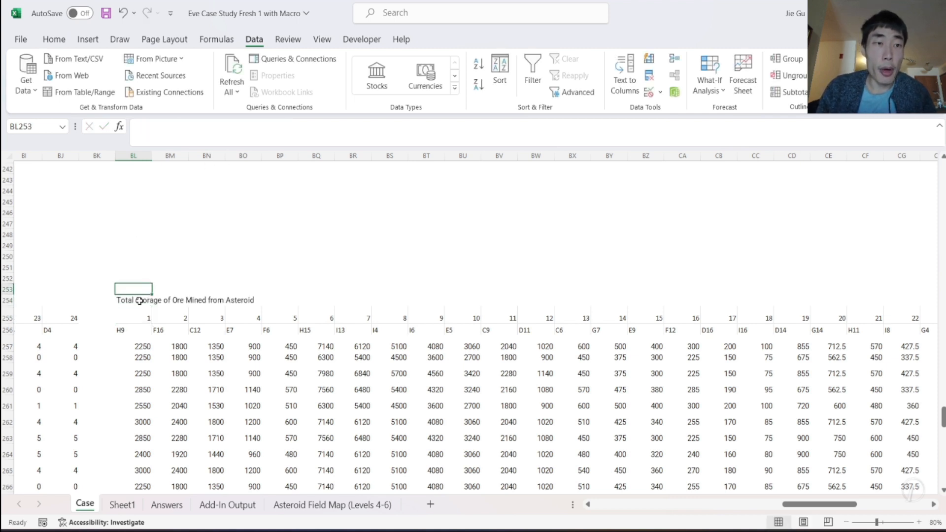
left_click(140, 300)
key("ctrl+c")
scroll(151, 260, "up", 12)
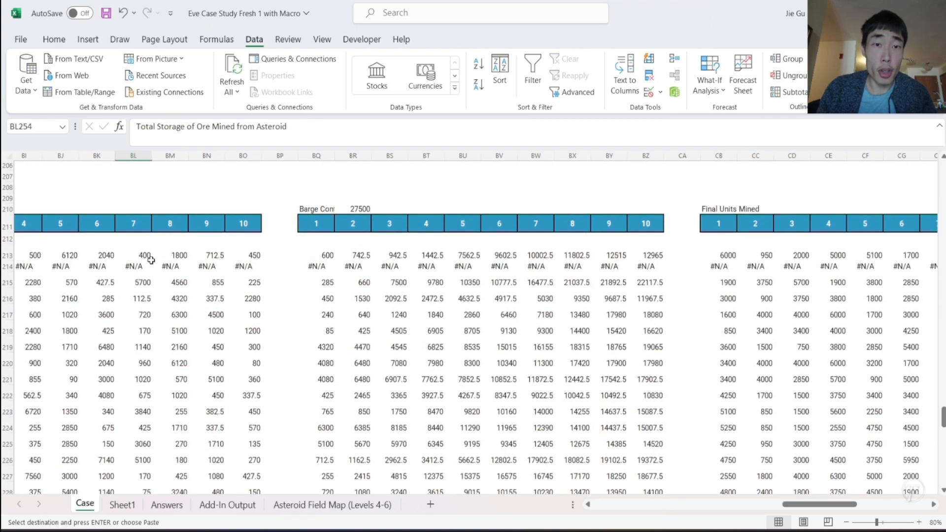
left_click_drag(322, 203, 362, 209)
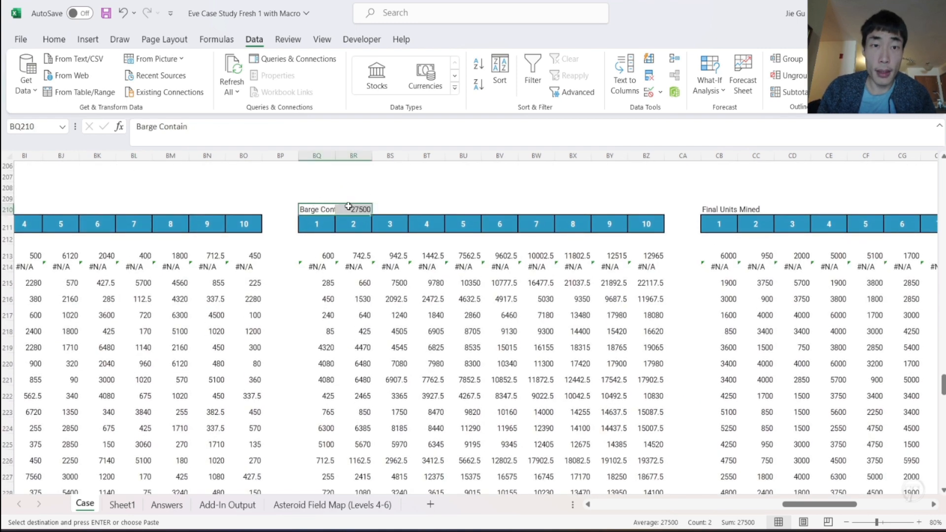
scroll(434, 302, "down", 8)
scroll(433, 302, "right", 5)
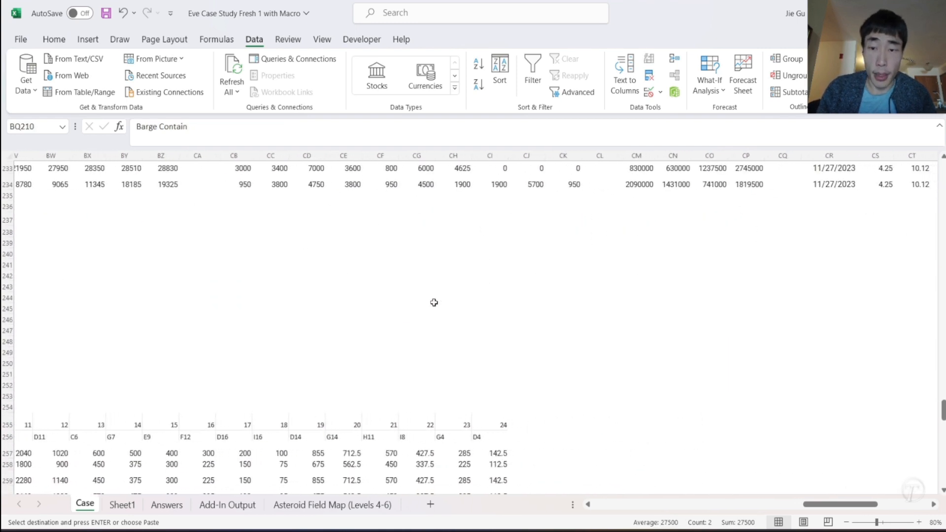
left_click(561, 415)
left_click(562, 407)
key("ctrl+v")
- Copy the order number and asteroid location header rows BL255:CI256 to the barge block starting at CK255
scroll(333, 435, "left", 3)
left_click(196, 427)
scroll(197, 428, "left", 5)
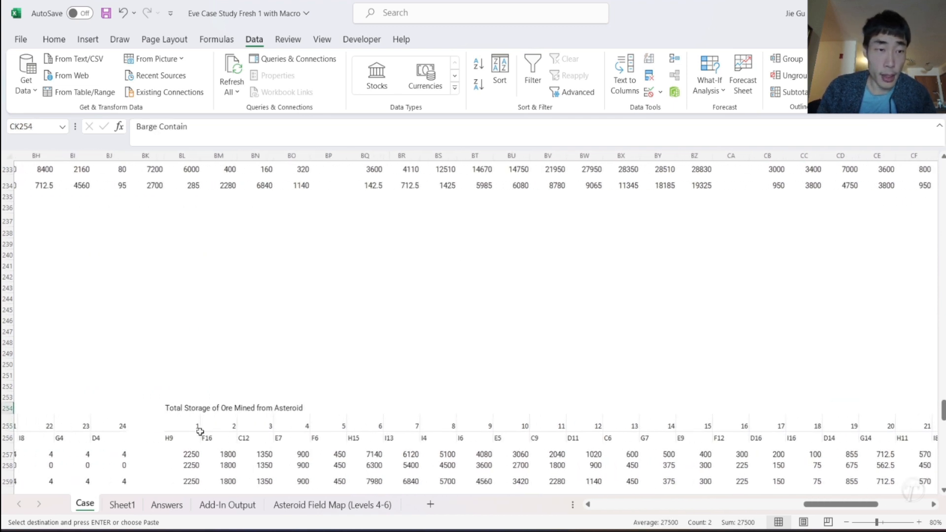
left_click(211, 428)
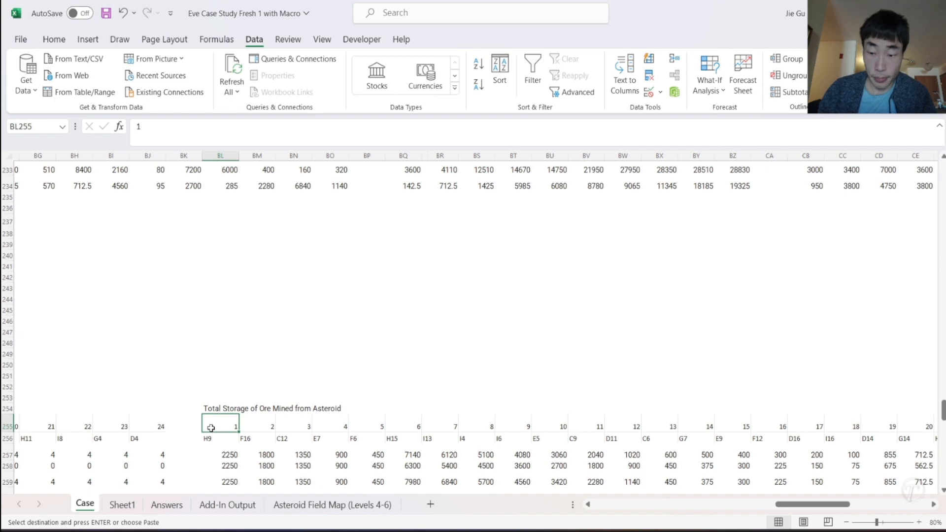
key("ctrl+shift+Down")
key("Up")
key("Up")
key("Down")
key("Down")
key("shift+Down")
key("ctrl+shift+Right")
key("ctrl+c")
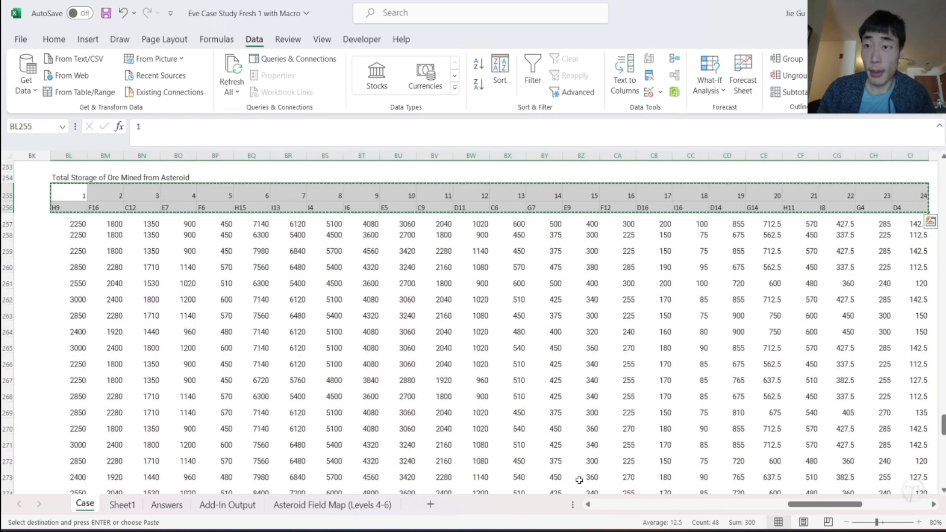
scroll(579, 479, "right", 6)
left_click(550, 192)
key("ctrl+v")
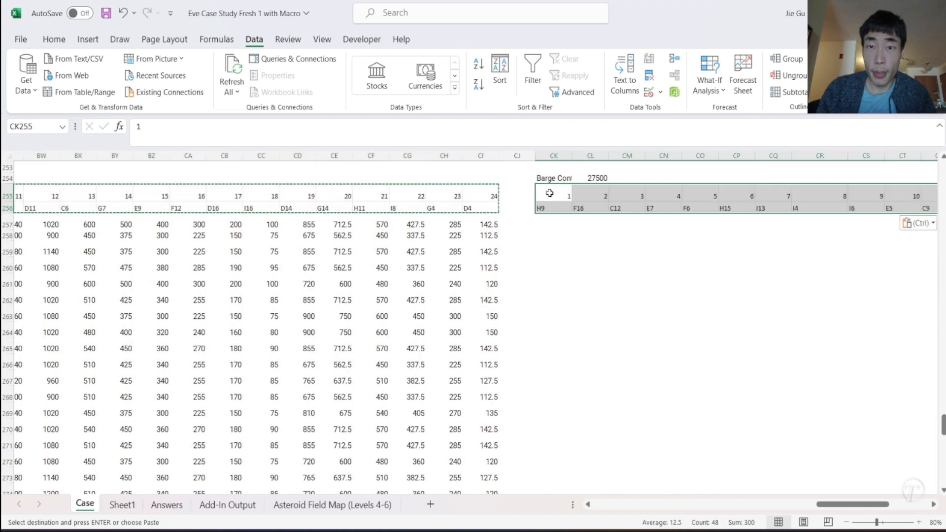
- Enter the running total formula =SUM($BL257:BL257) in CK257, under the first barge header
left_click(548, 225)
scroll(548, 225, "up", 3)
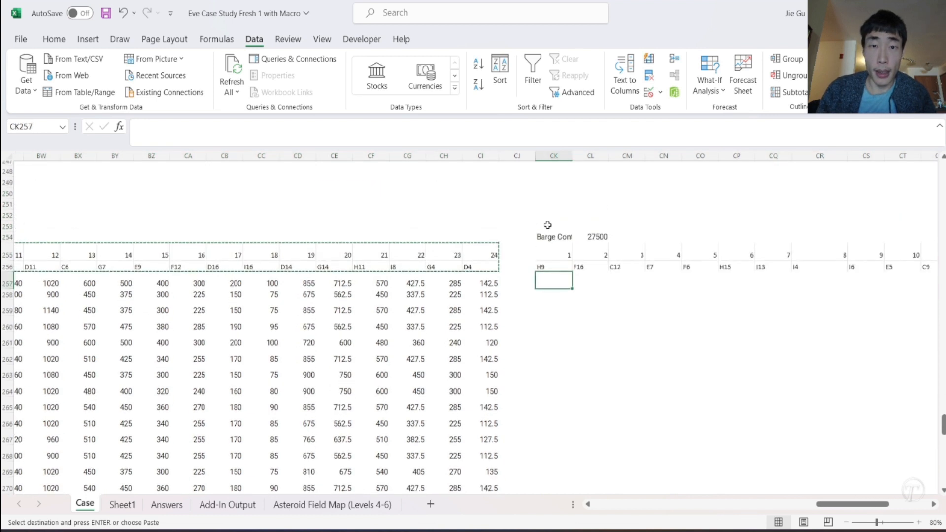
type("=SUM(")
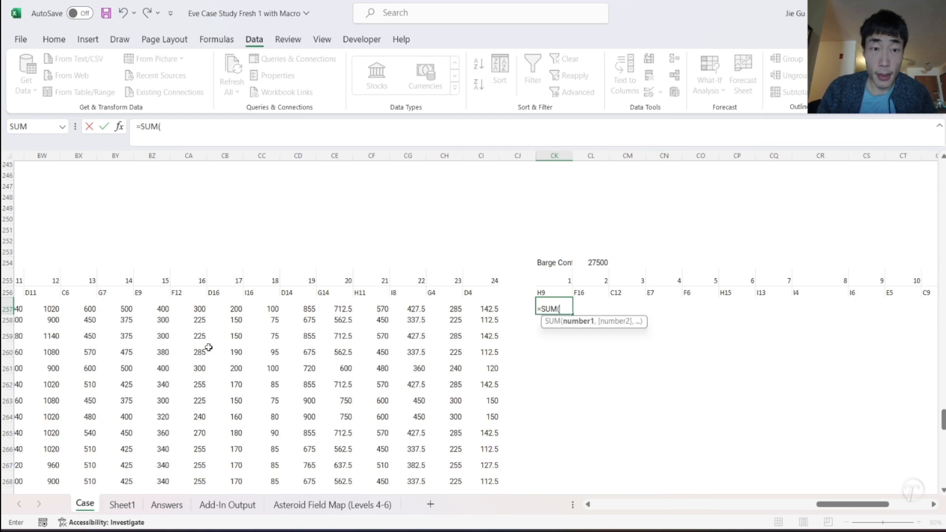
scroll(209, 348, "left", 10)
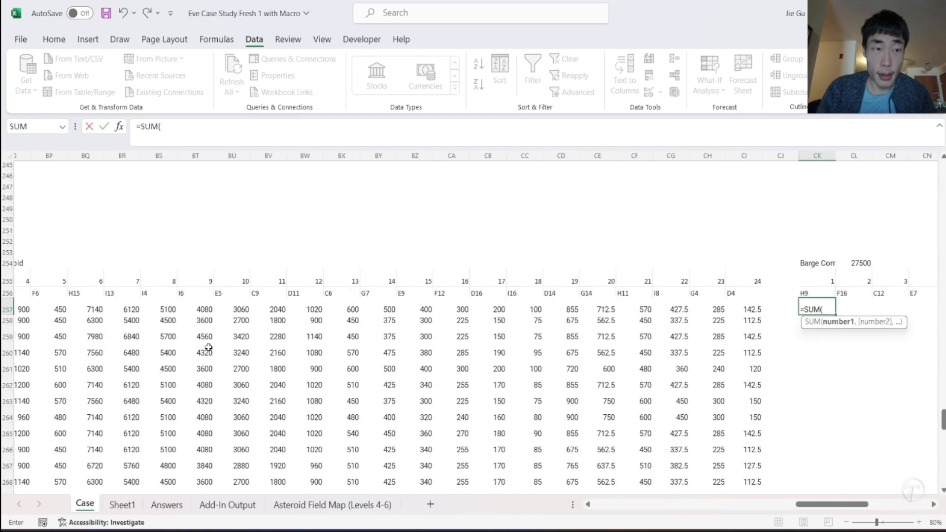
left_click(102, 308)
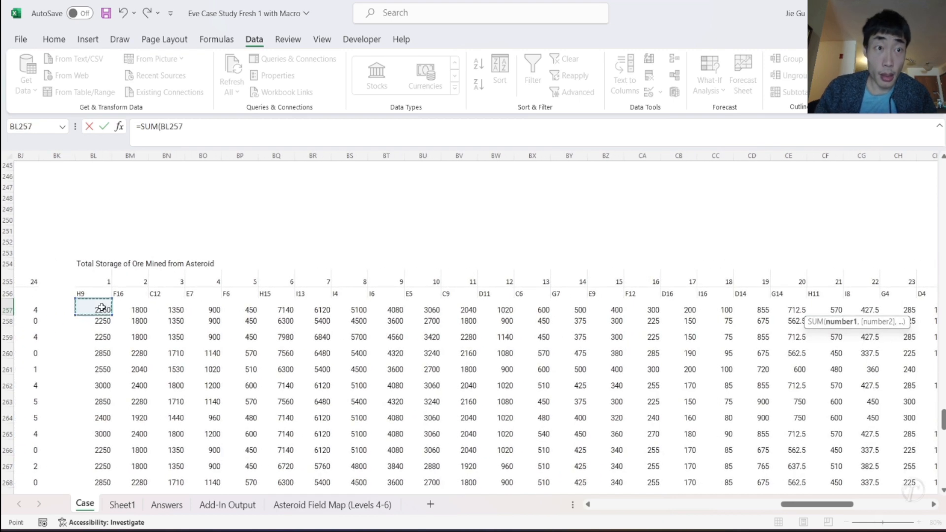
key("F8")
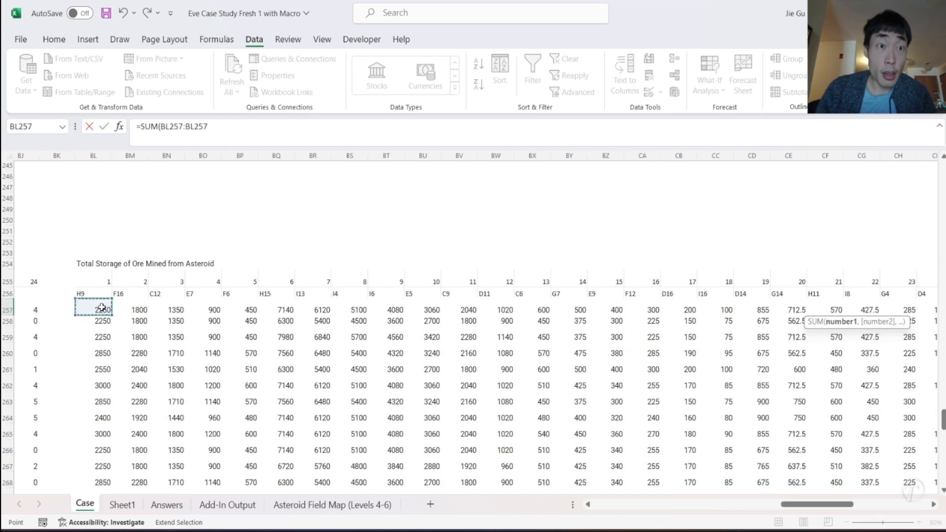
left_click(228, 135)
type(")")
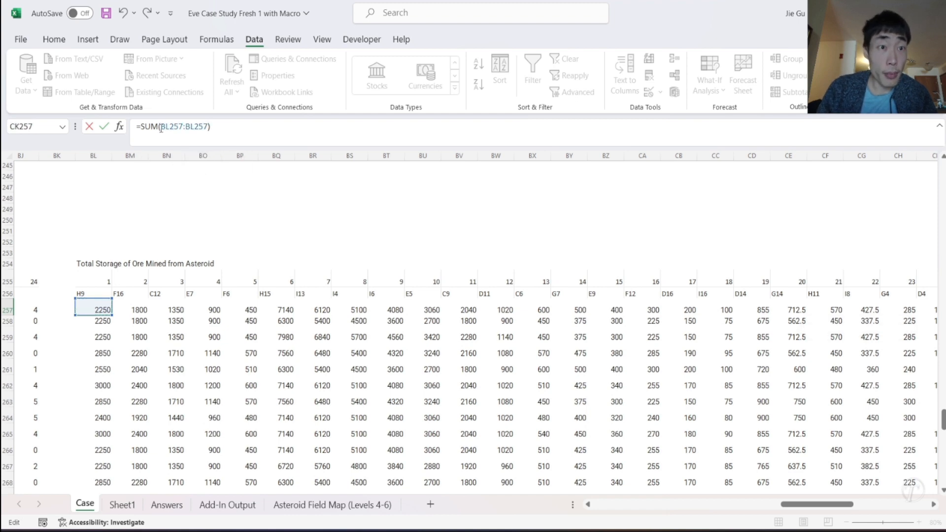
key("Return")
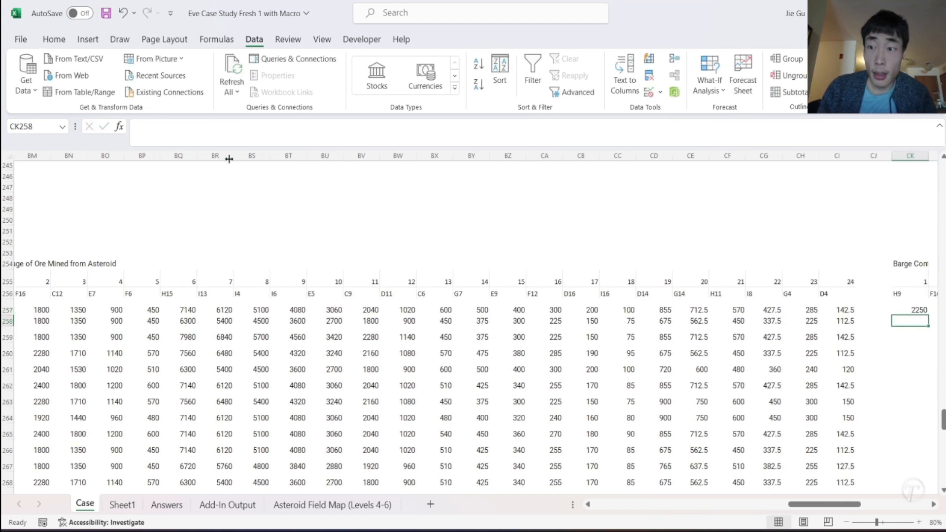
- Fill the CK257 running total formula across and down the whole block CK257:DH278
scroll(761, 302, "right", 4)
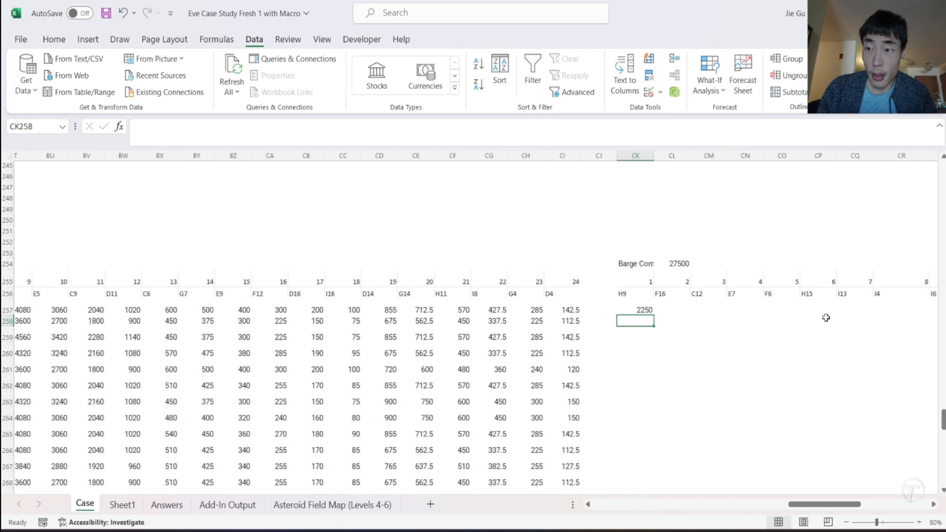
left_click(630, 310)
left_click_drag(645, 315, 878, 427)
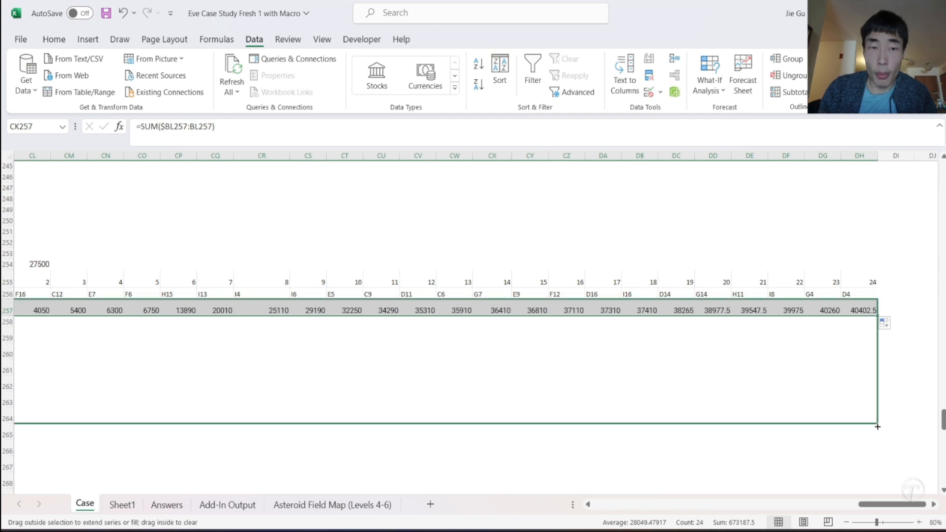
left_click_drag(878, 460, 874, 397)
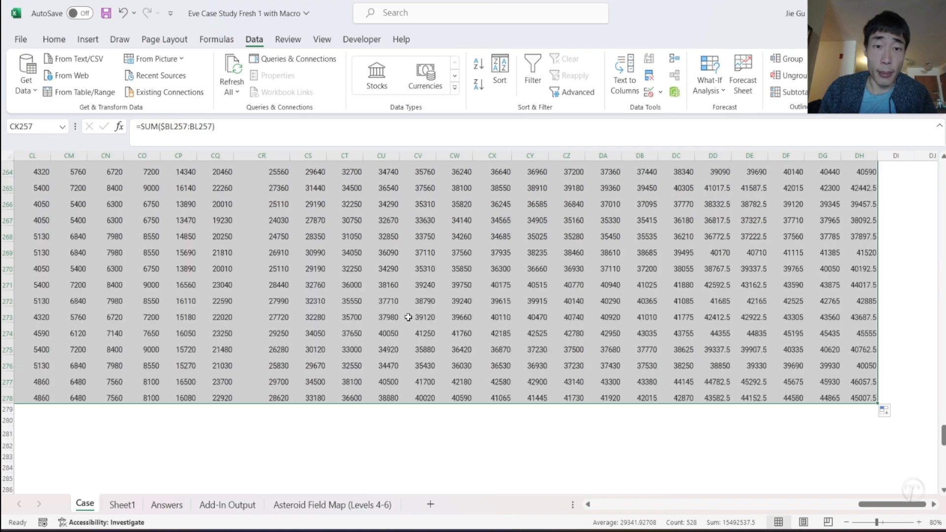
scroll(408, 318, "left", 3)
scroll(408, 317, "up", 1)
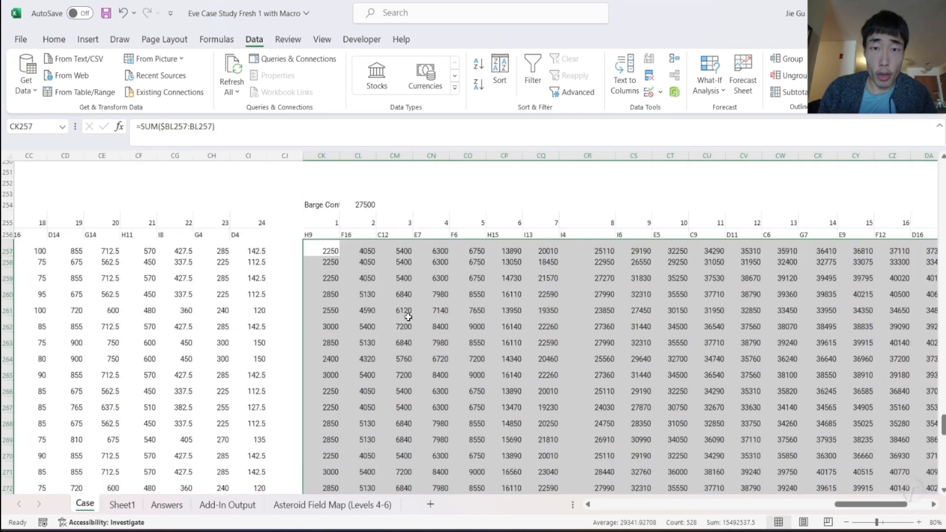
left_click(408, 318)
scroll(408, 318, "down", 5)
scroll(408, 317, "up", 8)
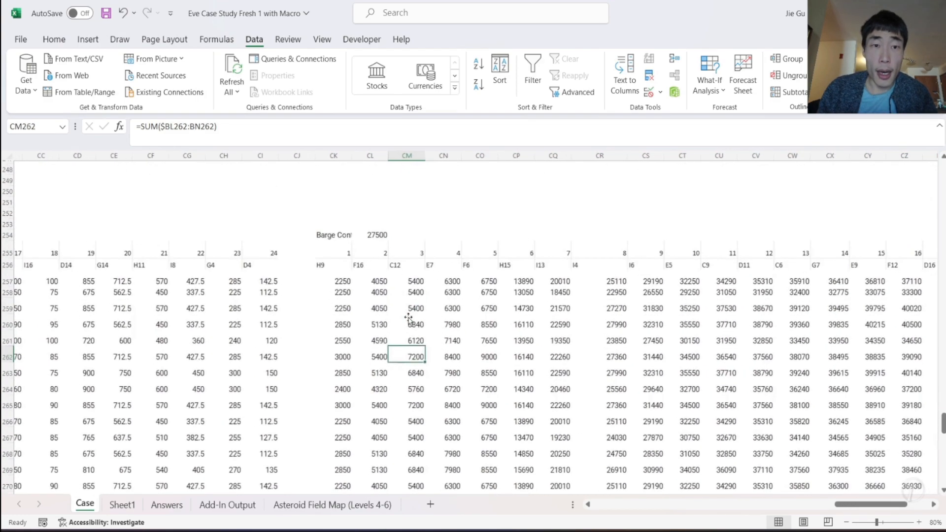
- Copy the "Final Units Mined" label from CB210 to DJ254, beyond the barge running totals
scroll(375, 282, "up", 14)
scroll(375, 283, "left", 4)
scroll(375, 282, "left", 4)
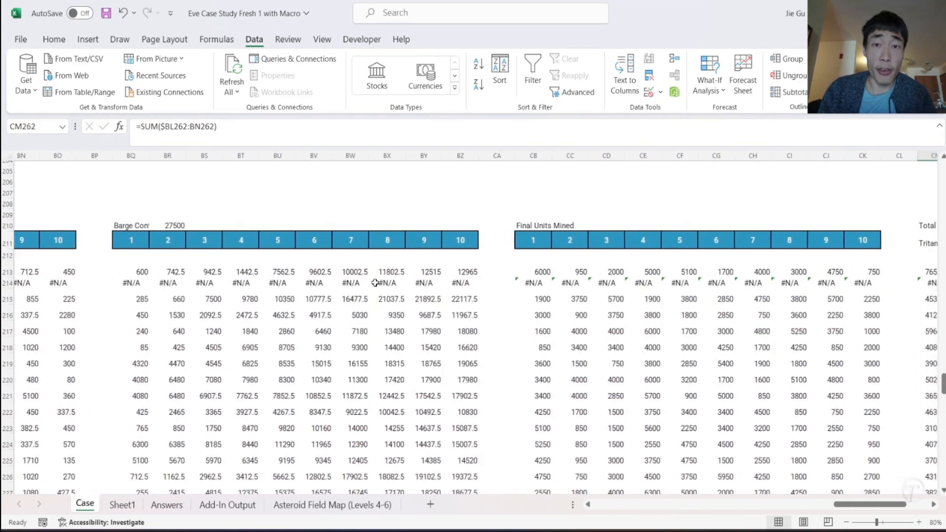
left_click(519, 229)
key("ctrl+c")
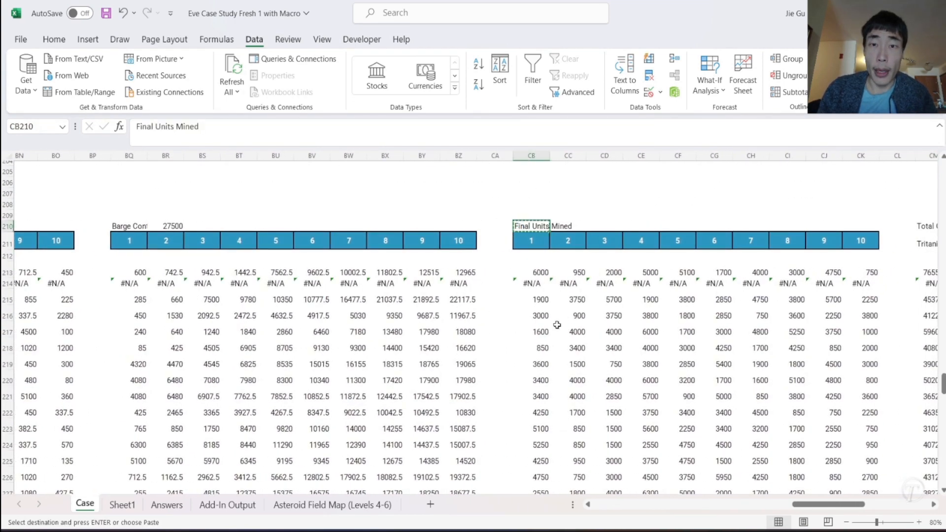
scroll(615, 429, "down", 16)
scroll(616, 429, "right", 10)
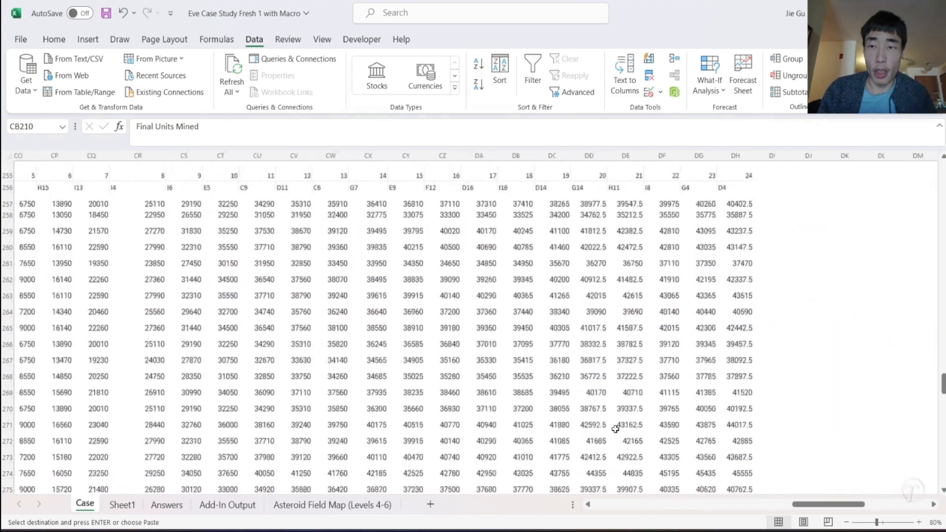
scroll(615, 429, "up", 5)
left_click(585, 320)
key("ctrl+v")
- Copy the order number and asteroid location header rows CK255:DH256 to the Final Units Mined block starting at DJ255
scroll(530, 350, "left", 7)
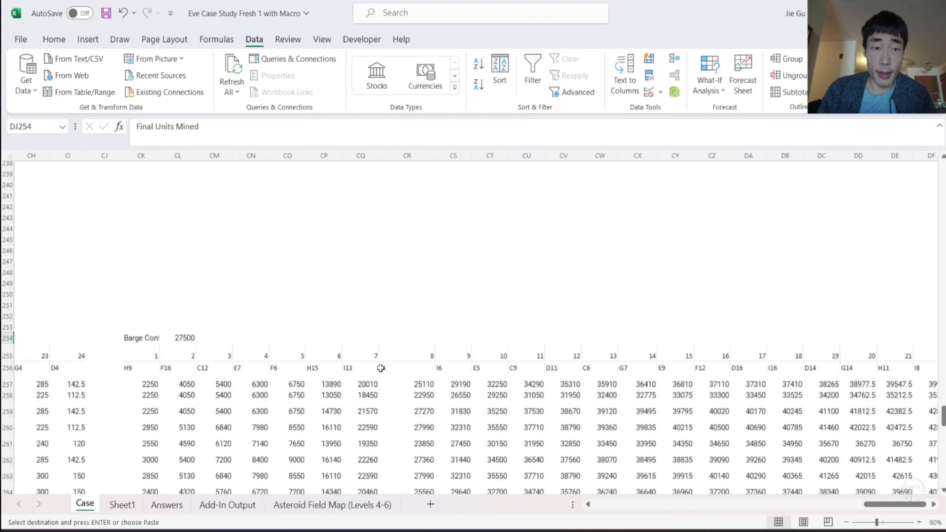
left_click(169, 358)
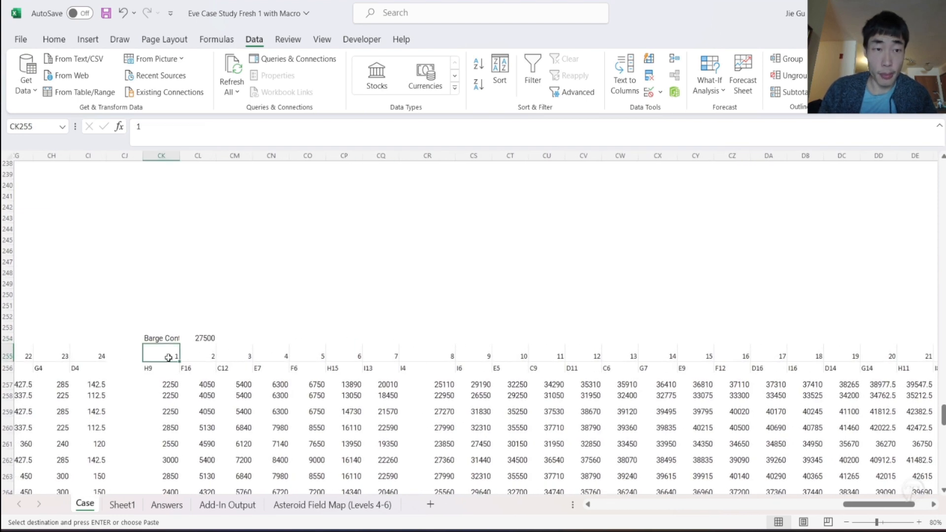
key("shift+Down")
key("ctrl+shift+Right")
key("ctrl+c")
scroll(168, 358, "right", 7)
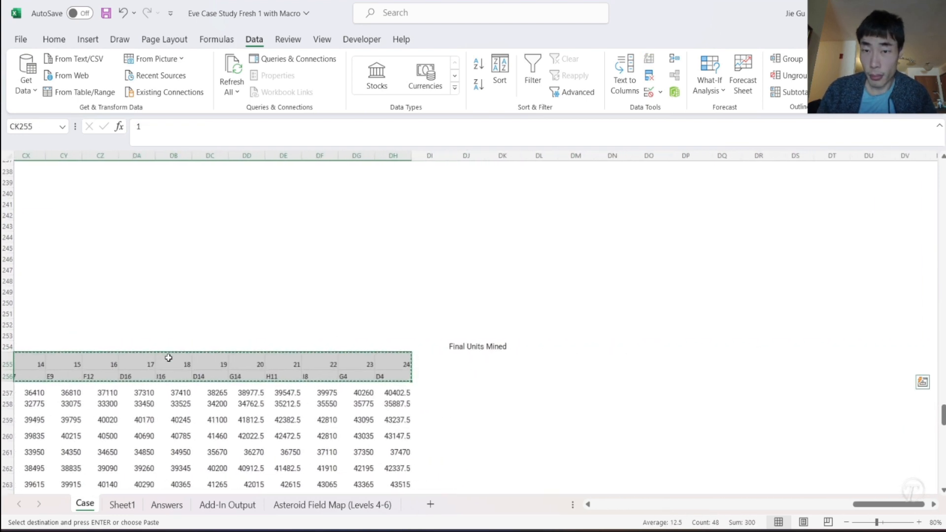
left_click(458, 365)
key("ctrl+v")
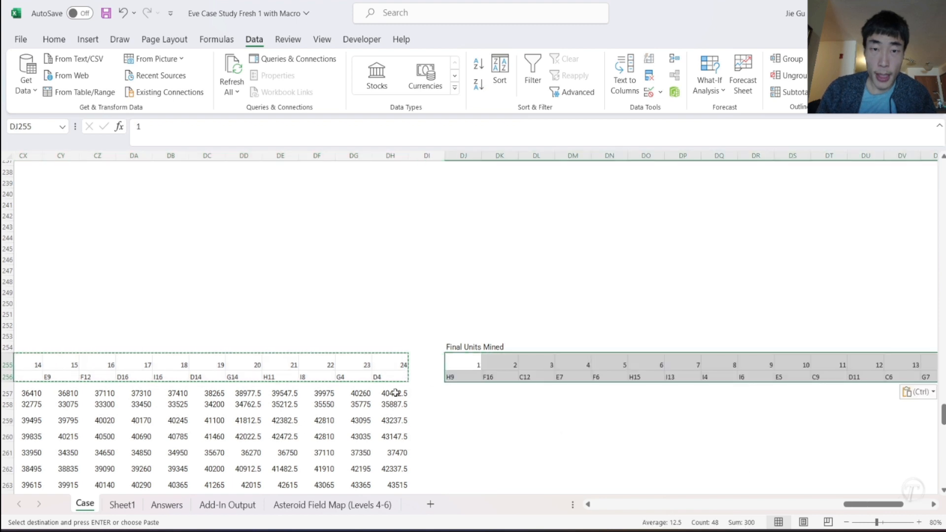
- Start the first Final Units Mined formula in DJ257 with the capacity test =IF(CK257<=CL254
scroll(393, 393, "down", 3)
scroll(392, 393, "left", 7)
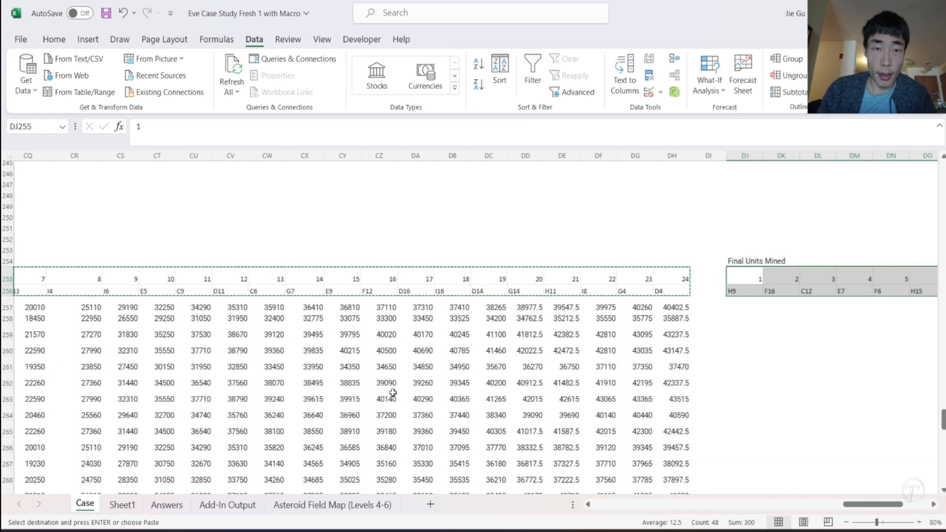
left_click(741, 304)
type("=IF(")
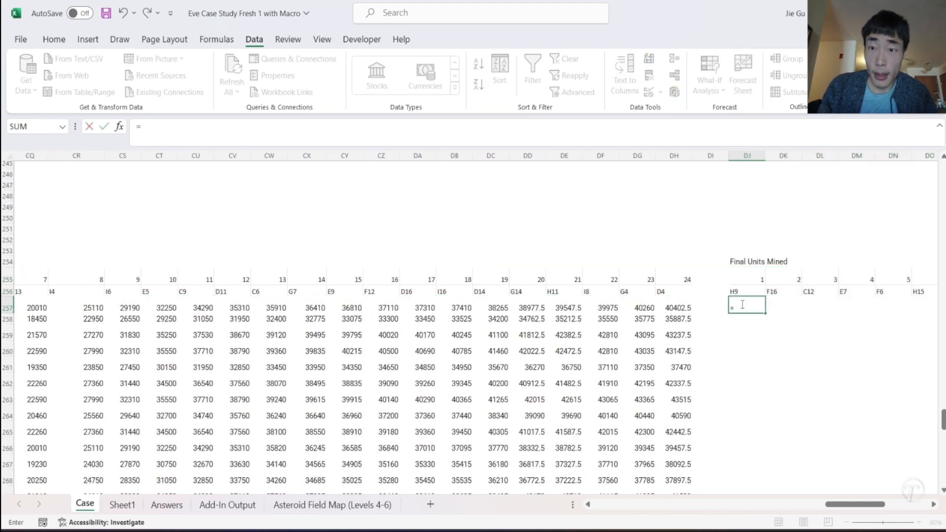
scroll(429, 333, "left", 6)
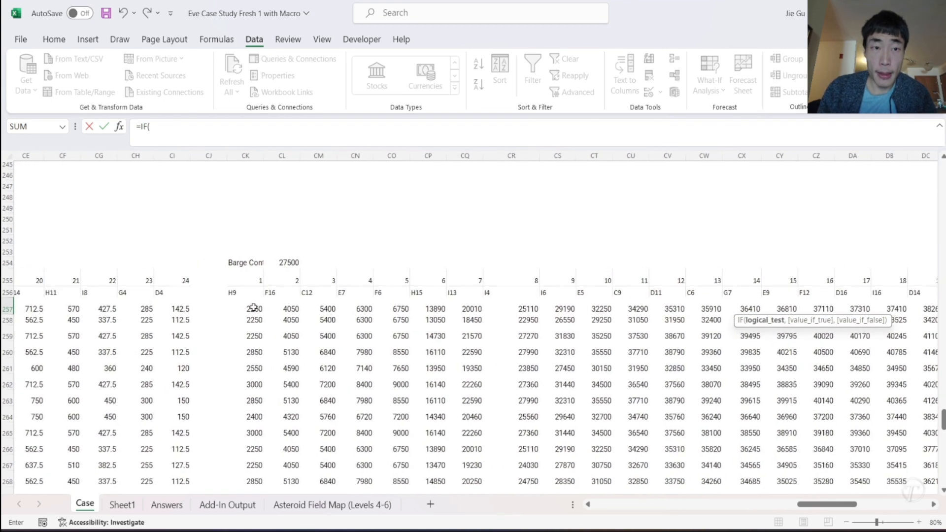
left_click(254, 308)
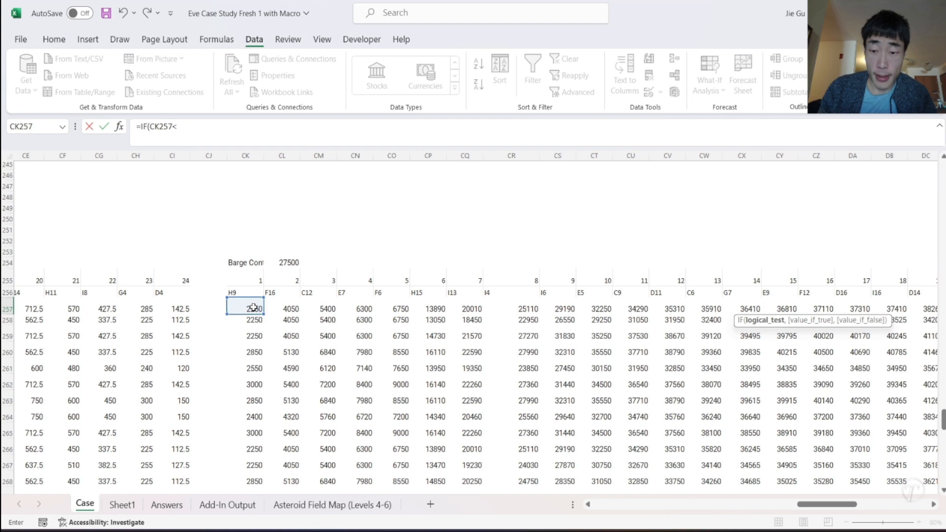
type("<=")
left_click(289, 253)
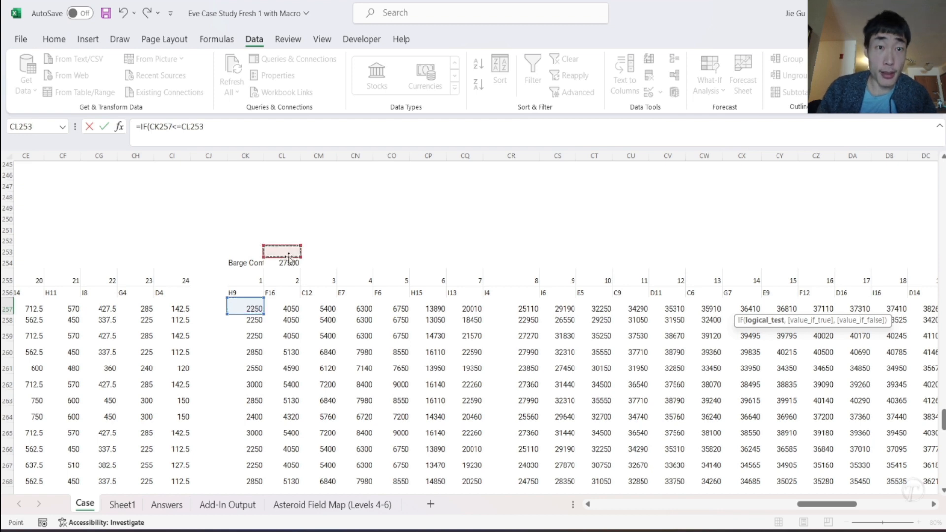
left_click(278, 263)
type(",")
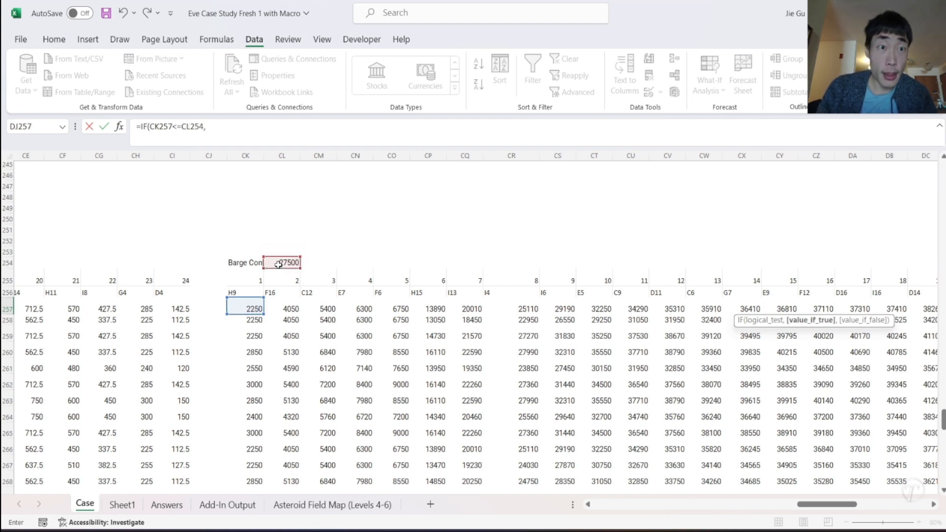
- Return BL257 when the DJ257 test is true and make the barge capacity reference absolute as $CL$254
scroll(244, 307, "left", 10)
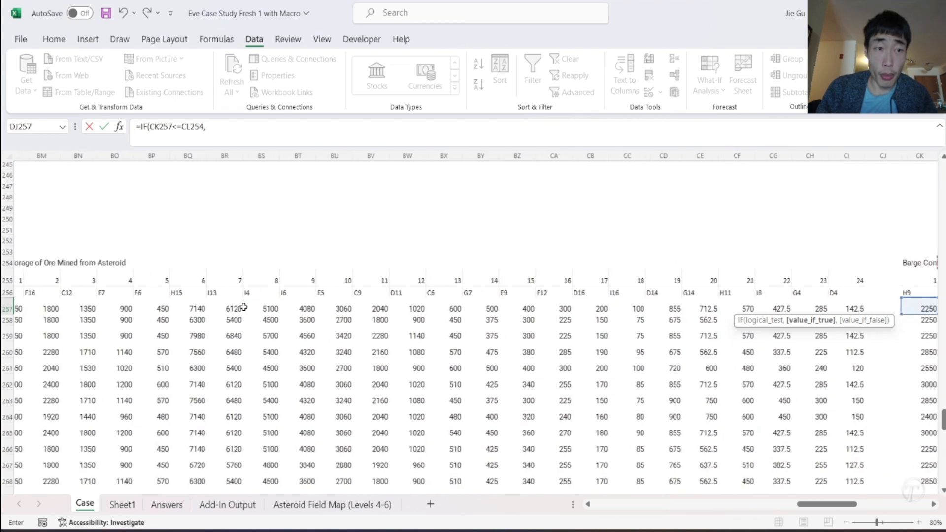
left_click(120, 310)
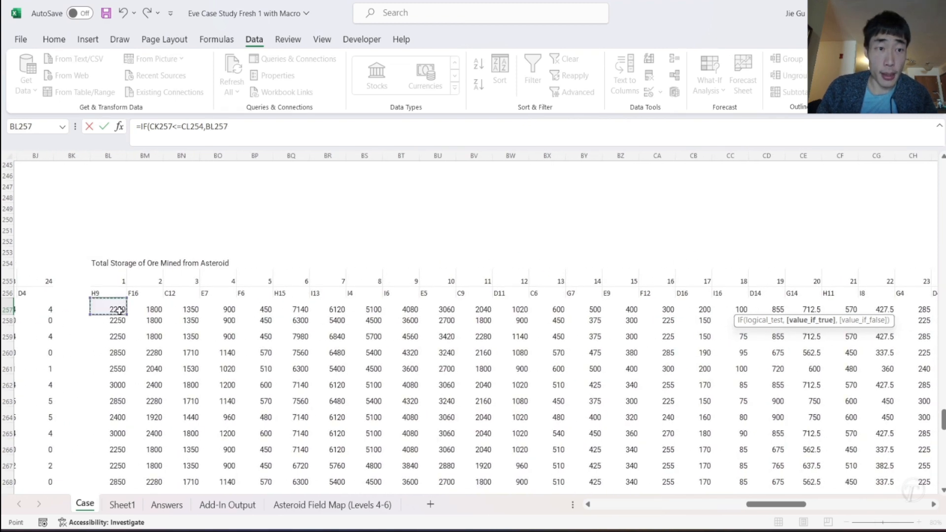
left_click(254, 134)
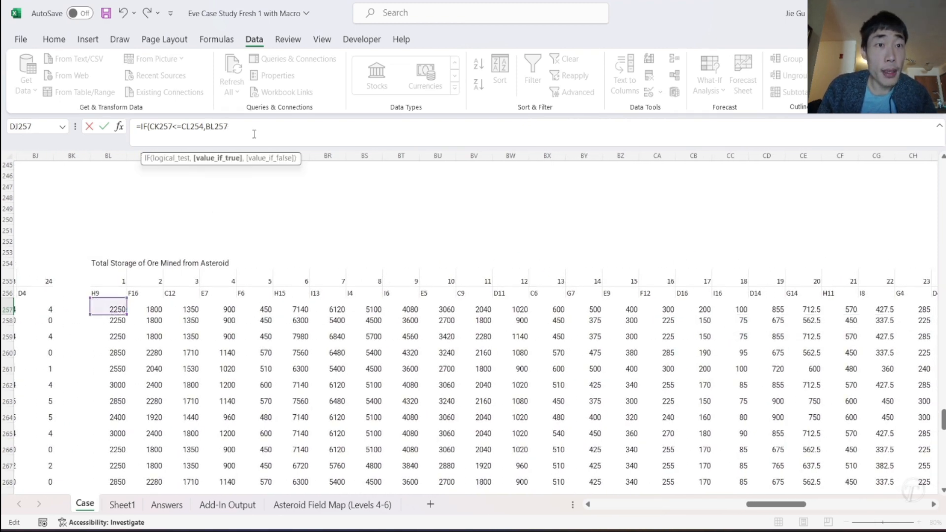
type(",")
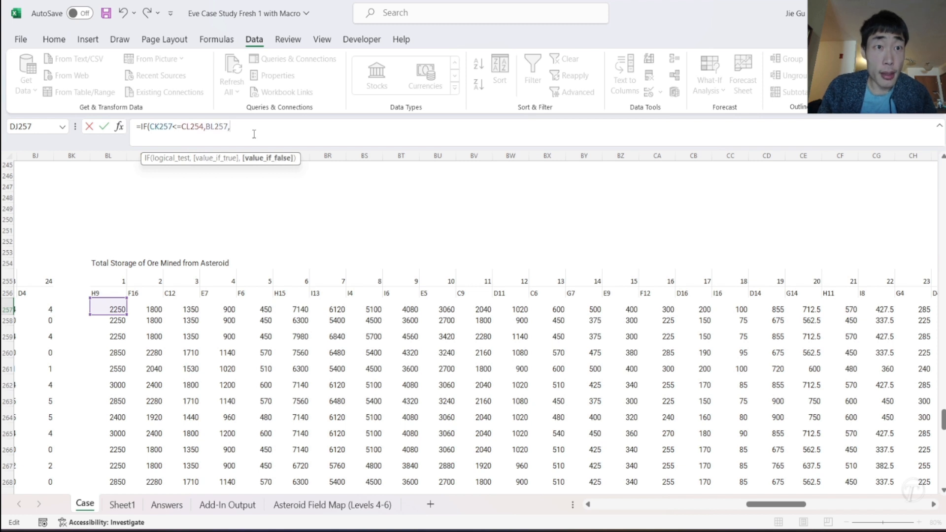
left_click(183, 128)
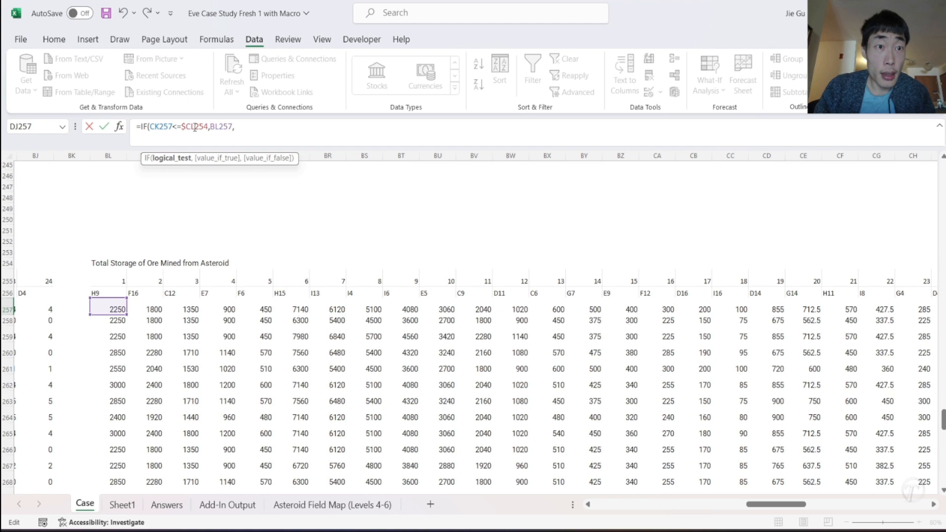
left_click(249, 126)
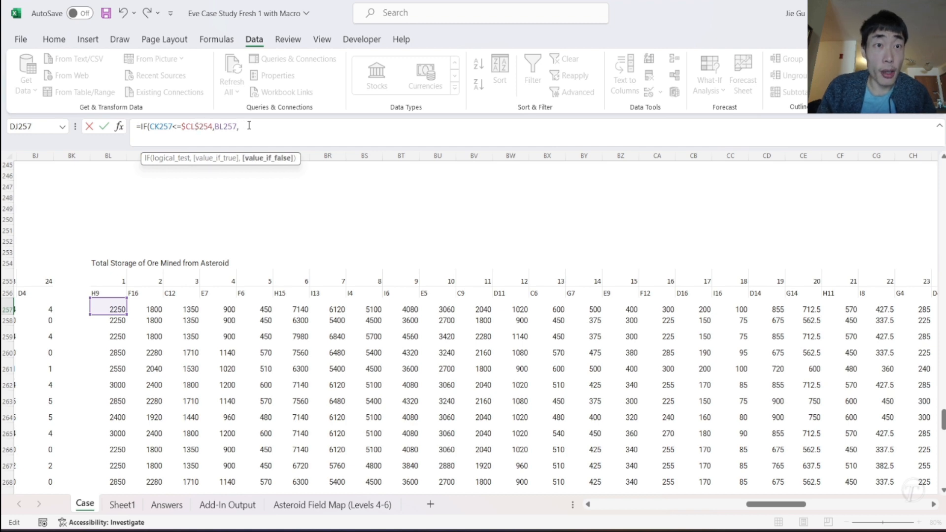
- Nest IF(CJ257>=$CL$254,0, as the false result, giving 0 when the previous running total already fills the barge
type("IF(")
scroll(564, 258, "right", 6)
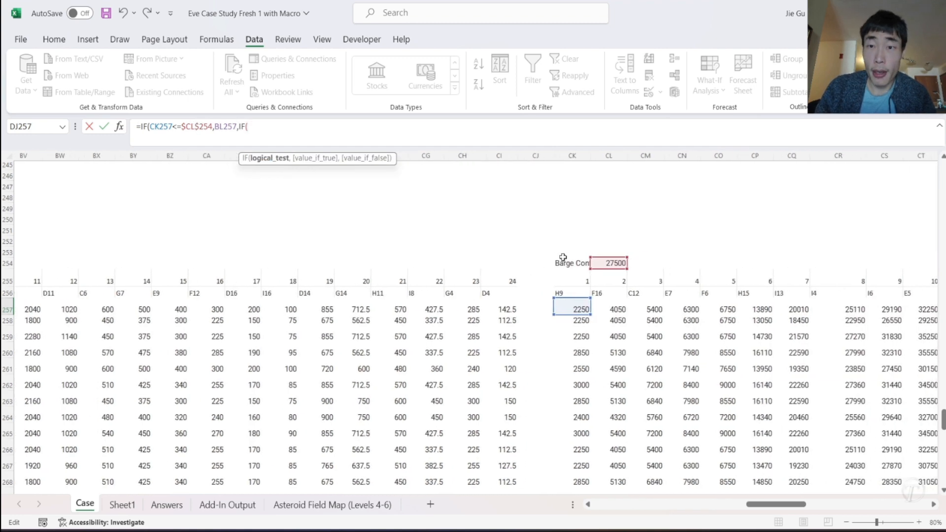
left_click(536, 310)
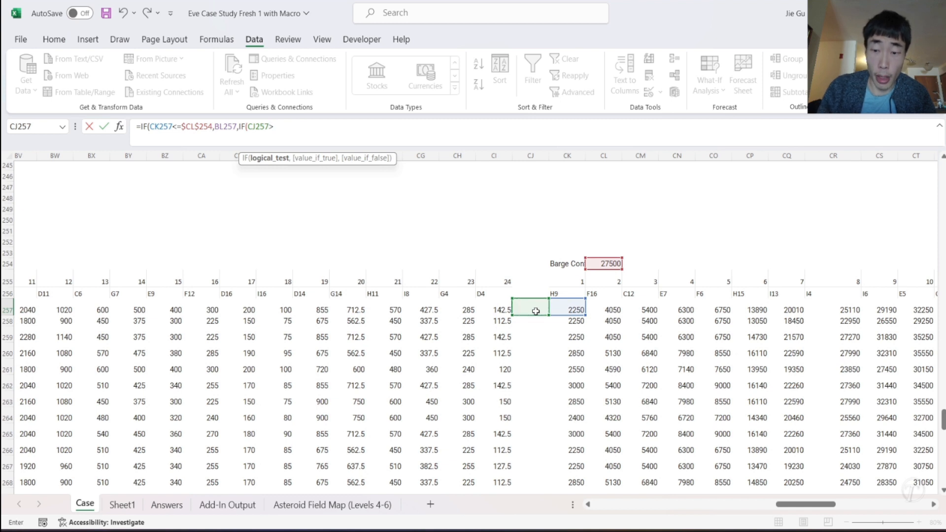
left_click(598, 264)
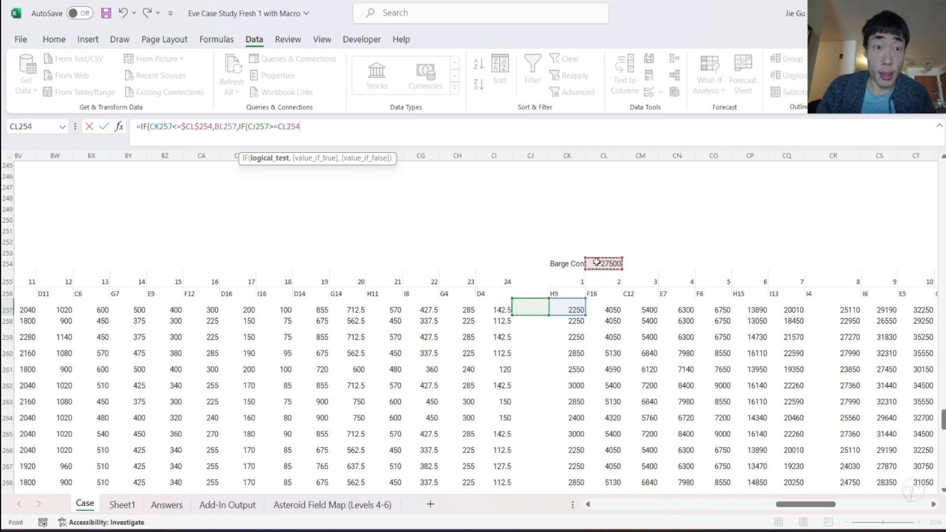
left_click(279, 127)
type("$")
left_click(293, 127)
type("$254")
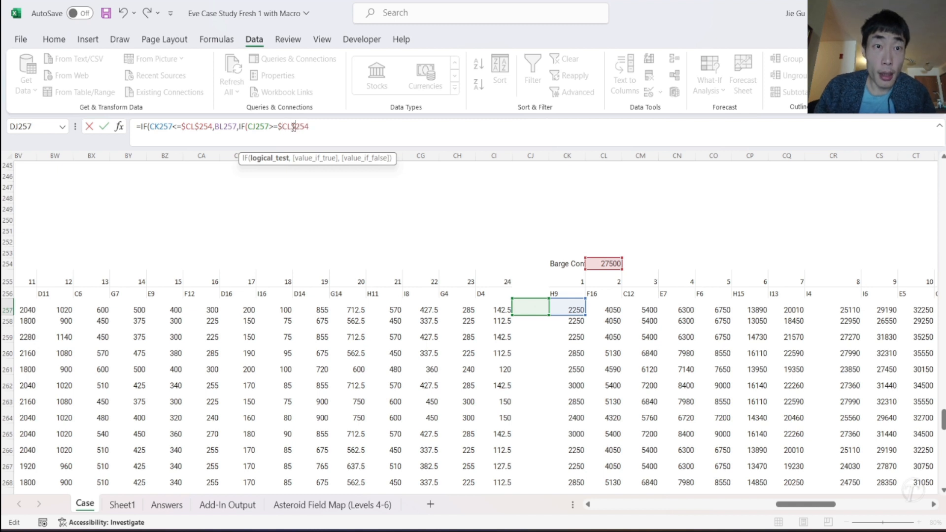
type(",0,")
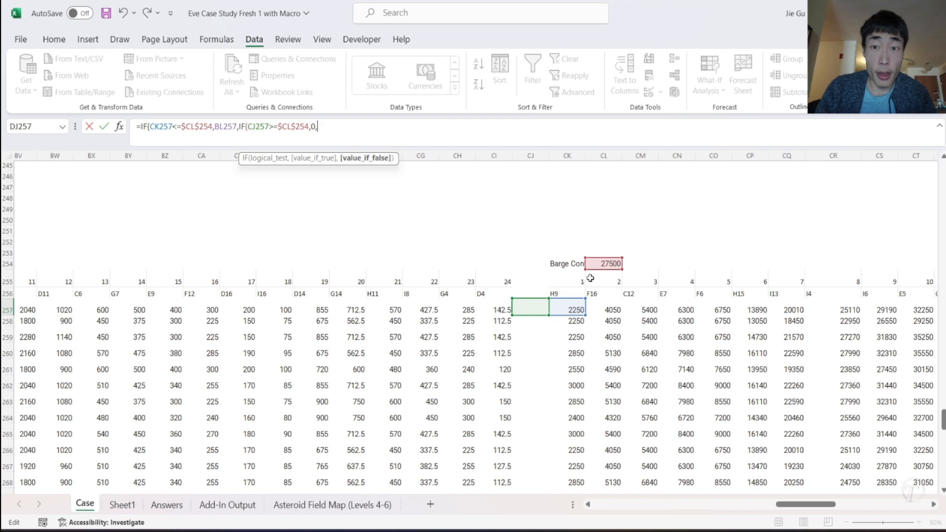
- Complete the nested IF with the remaining capacity $CL$254-CJ257 as its false result
left_click(603, 265)
type("-")
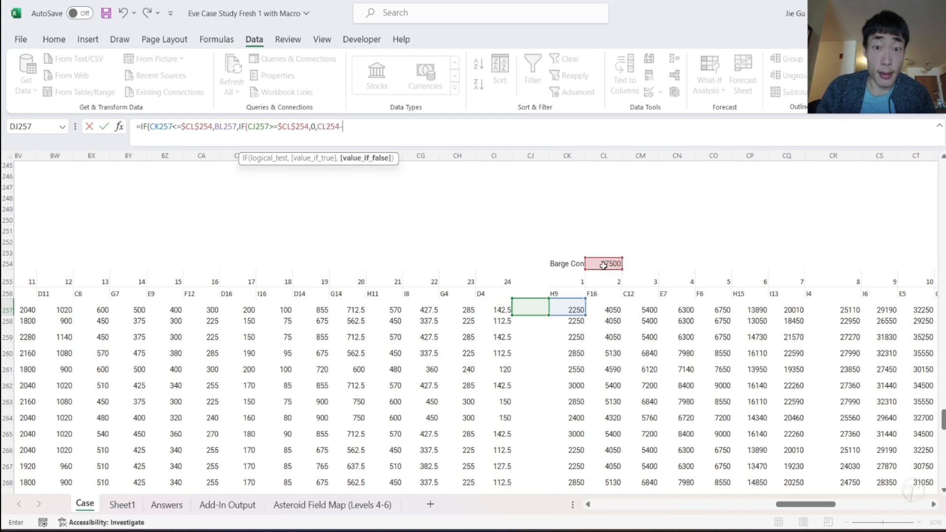
left_click(523, 310)
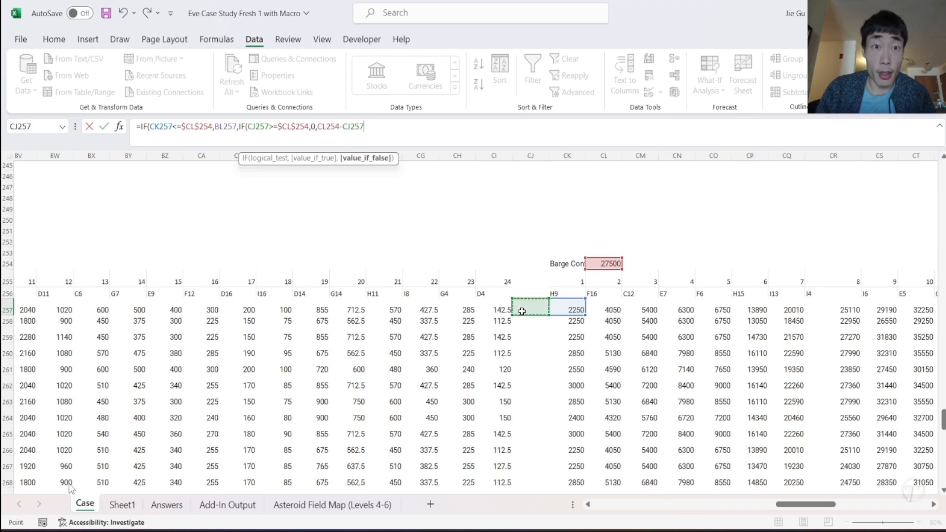
left_click(319, 127)
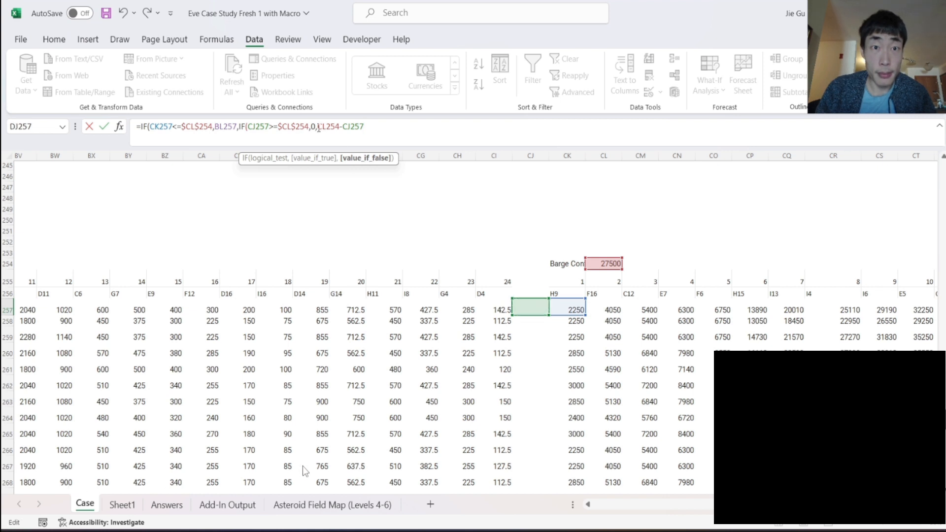
type("$")
key("Right")
key("Right")
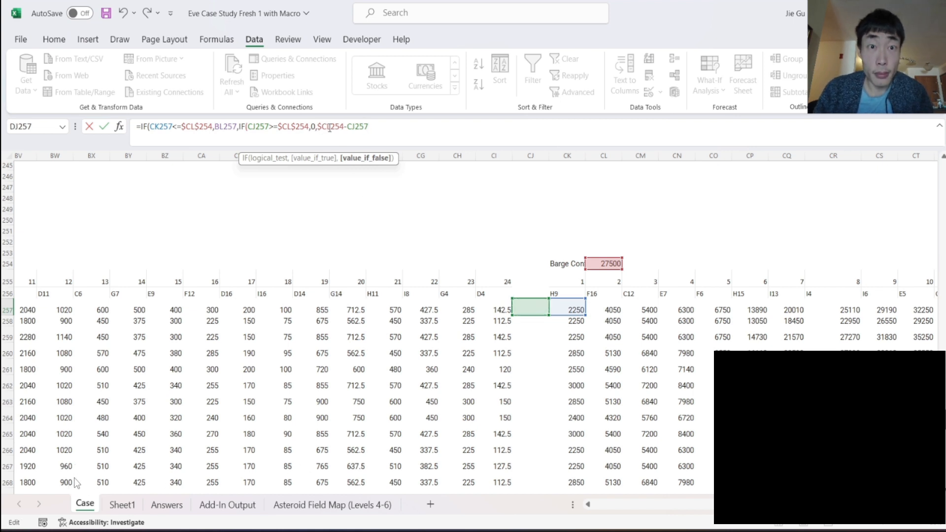
type("$")
type(")/")
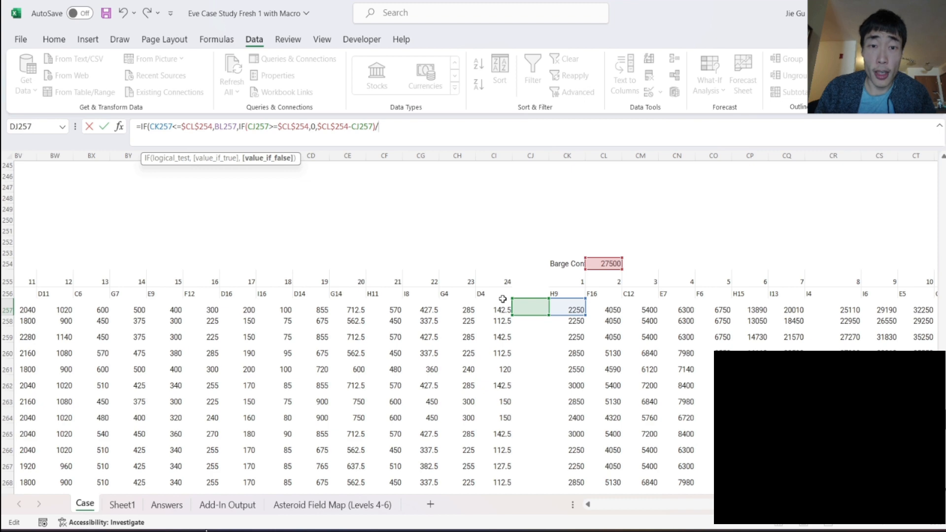
- Divide by the ore's m3 per unit with XLOOKUP(N257,Sheet1!L:L,Sheet1!M:M)
scroll(502, 299, "left", 10)
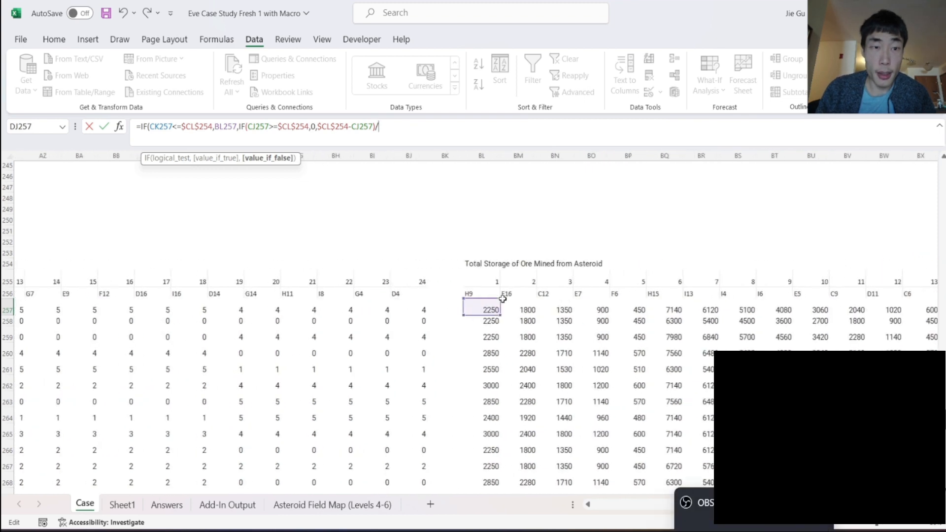
scroll(502, 298, "left", 4)
type("XLOOKUP(")
scroll(503, 298, "left", 5)
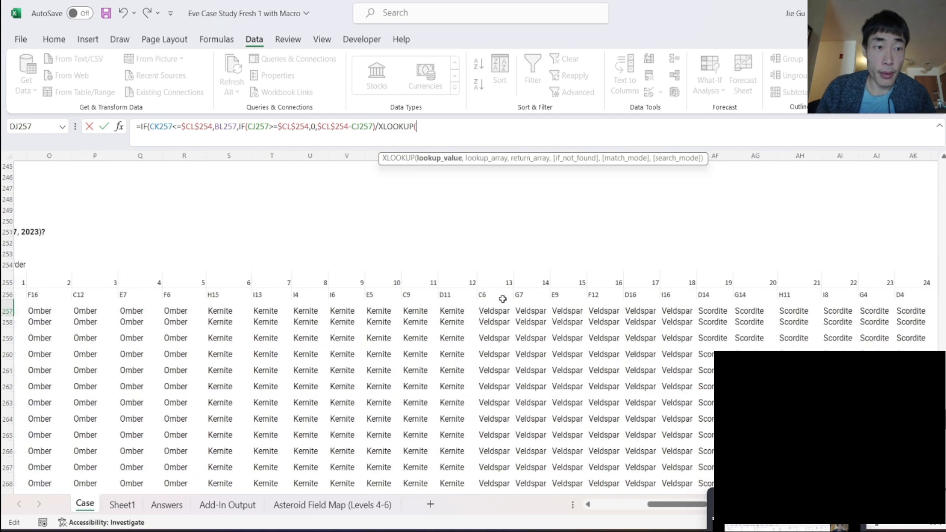
left_click(349, 313)
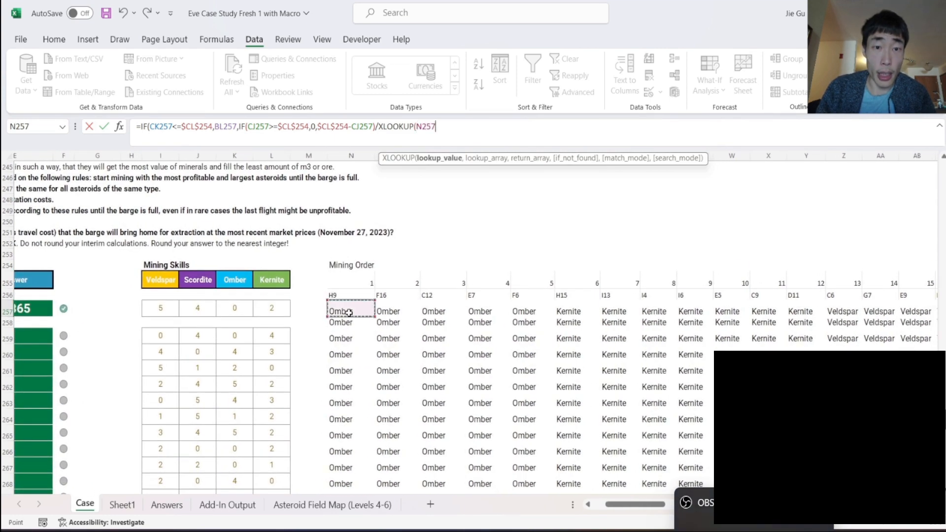
type(",")
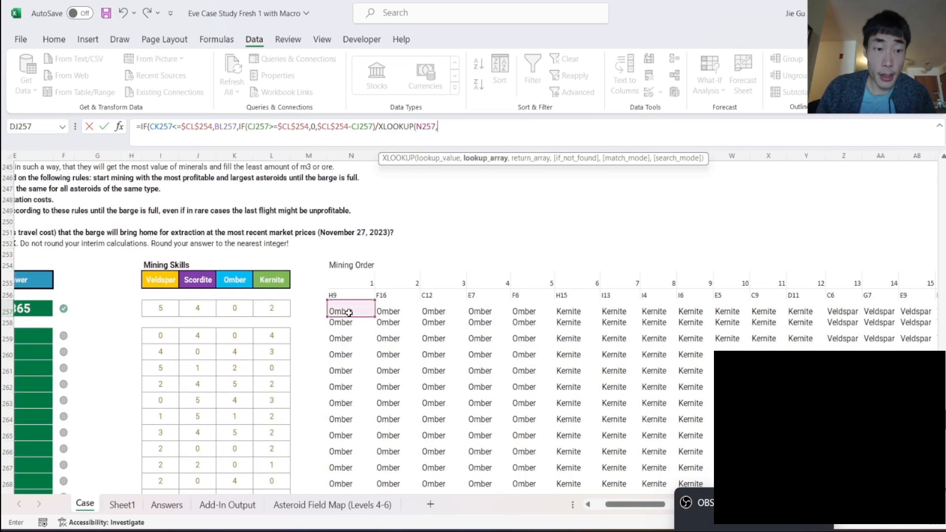
left_click(123, 510)
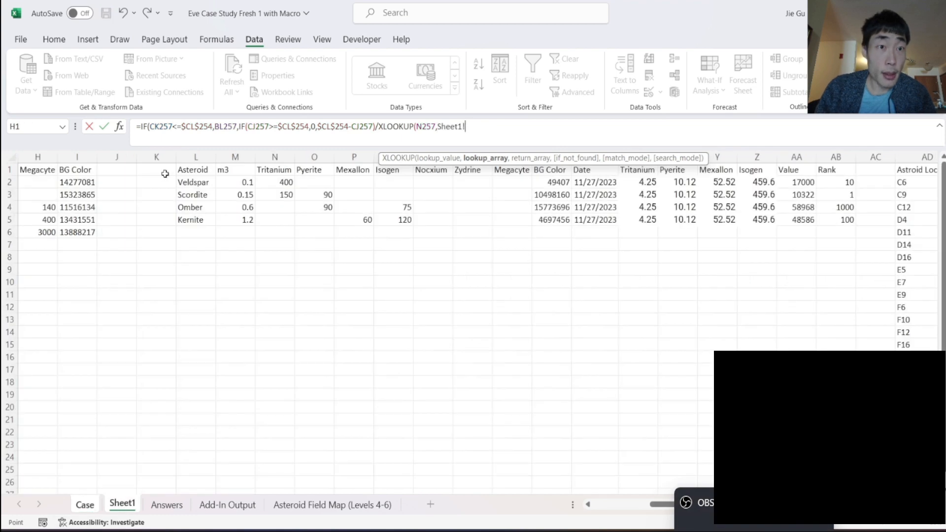
left_click(189, 158)
type(",")
left_click(226, 157)
left_click(542, 127)
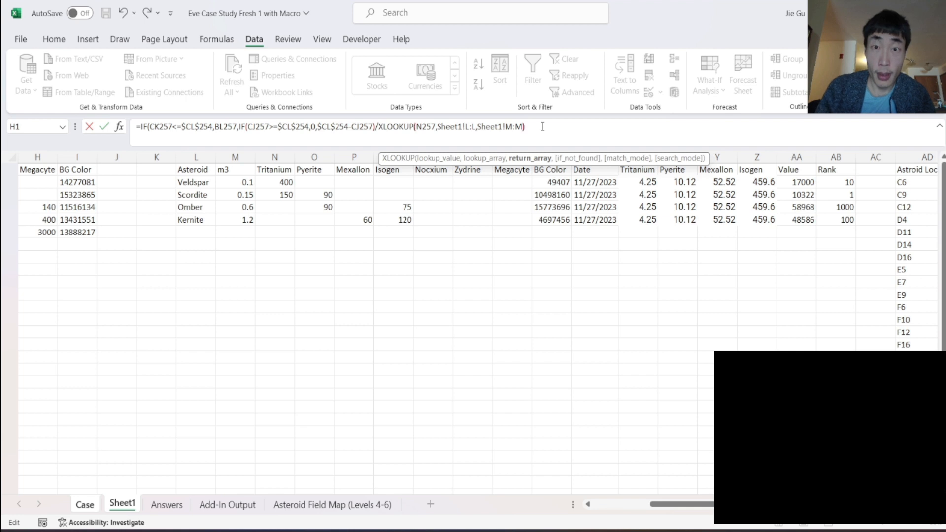
- Make the XLOOKUP ranges absolute as Sheet1!$L:$L and Sheet1!$M:$M, and enter the DJ257 formula with the suggested bracket correction
left_click(507, 127)
type("$")
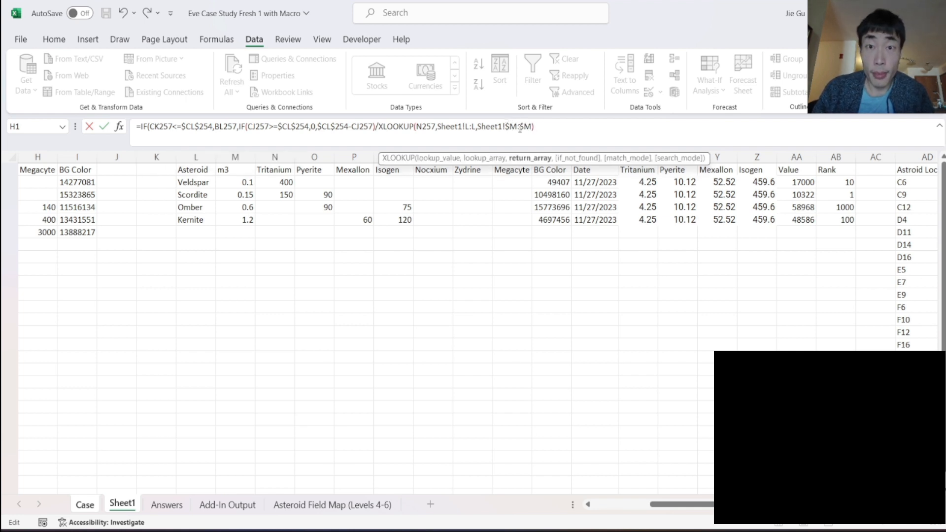
left_click(467, 127)
type("$CL")
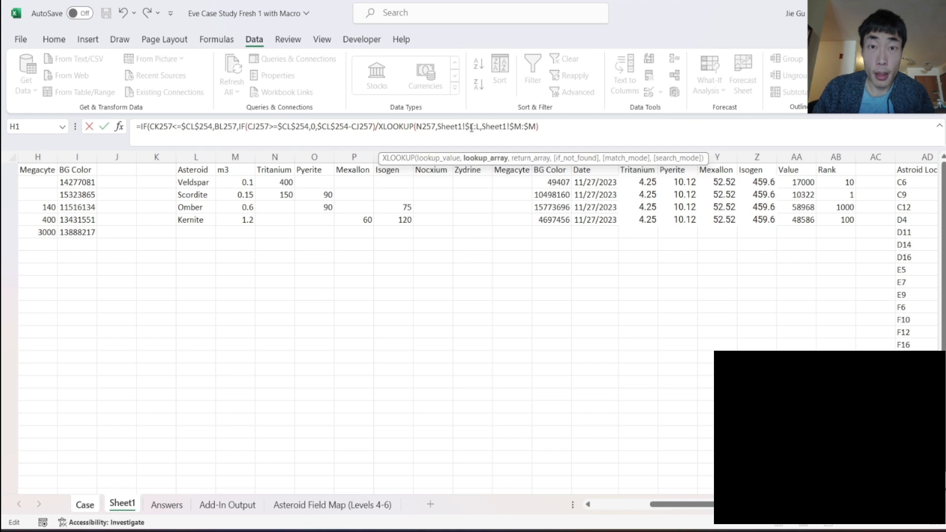
type("$")
key("Return")
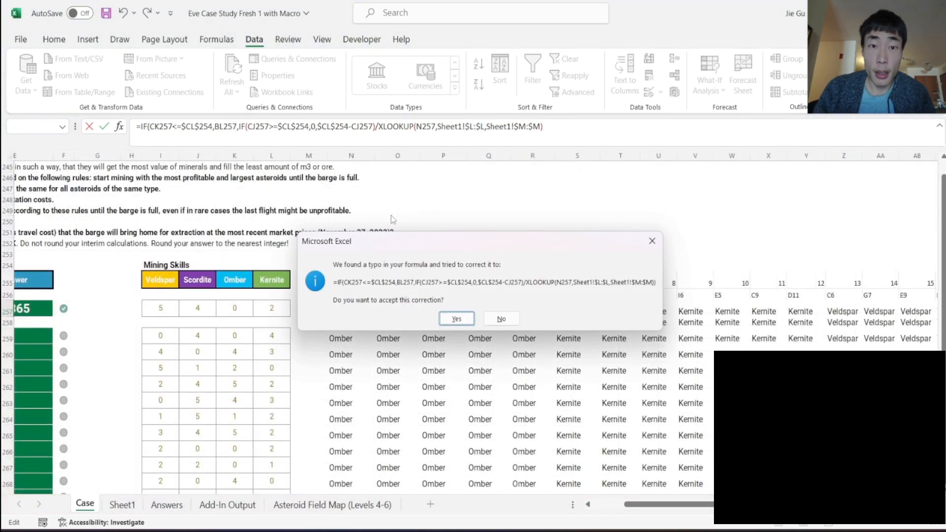
left_click(457, 319)
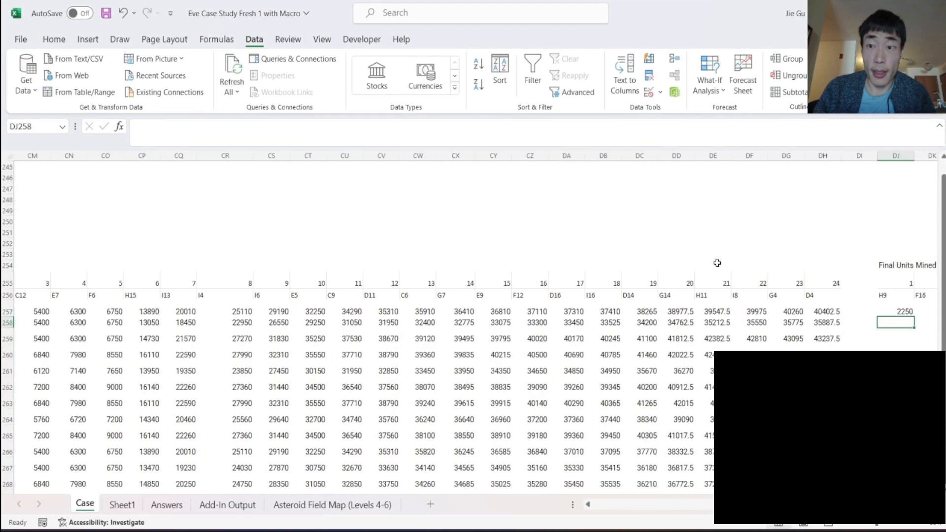
- Move the final closing bracket in DJ257 to before the division, so the whole IF result is divided by the XLOOKUP
scroll(896, 339, "right", 3)
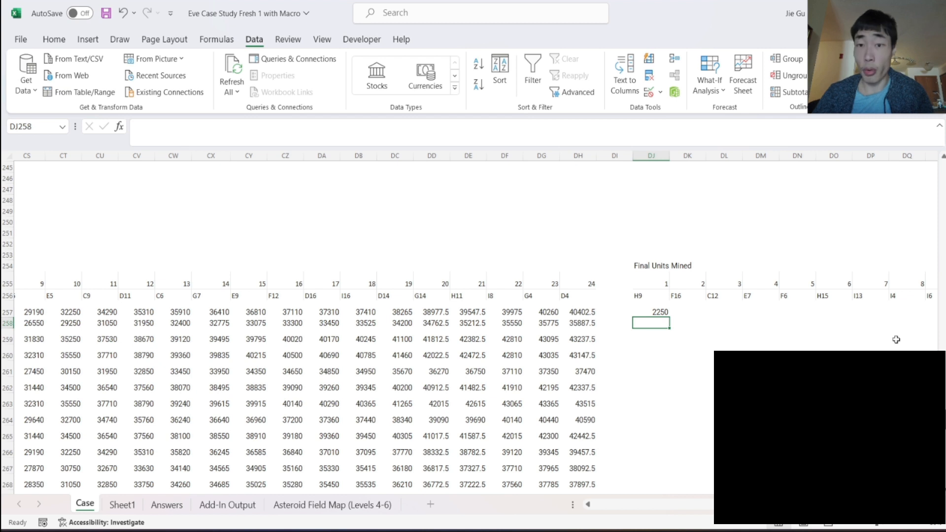
left_click(662, 311)
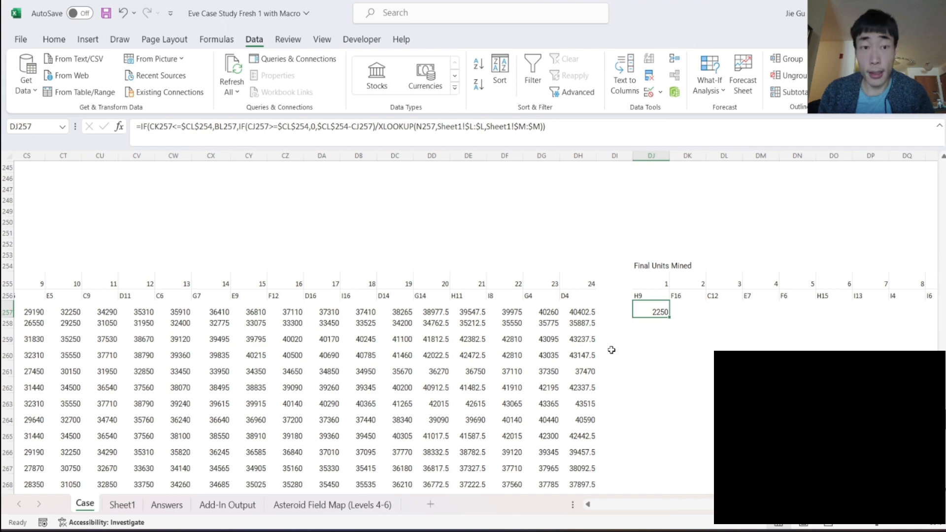
scroll(612, 350, "left", 10)
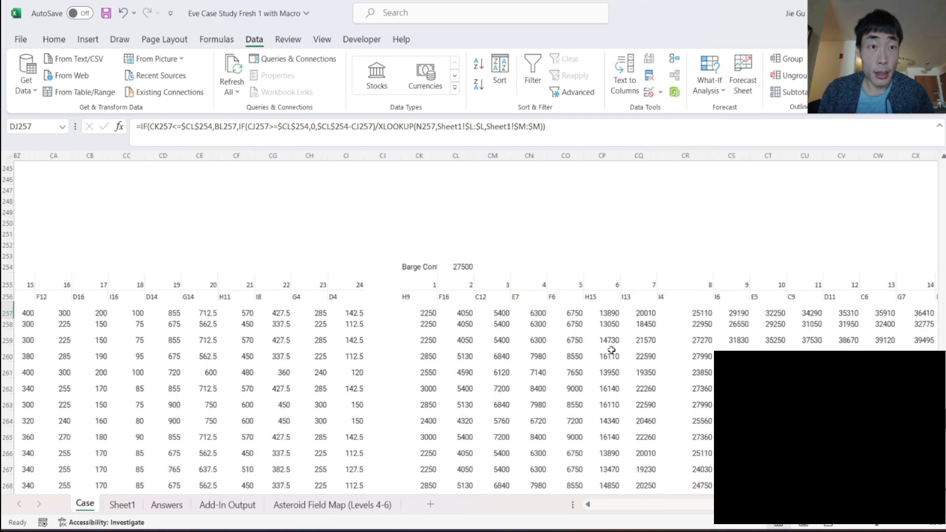
left_click(552, 125)
key("BackSpace")
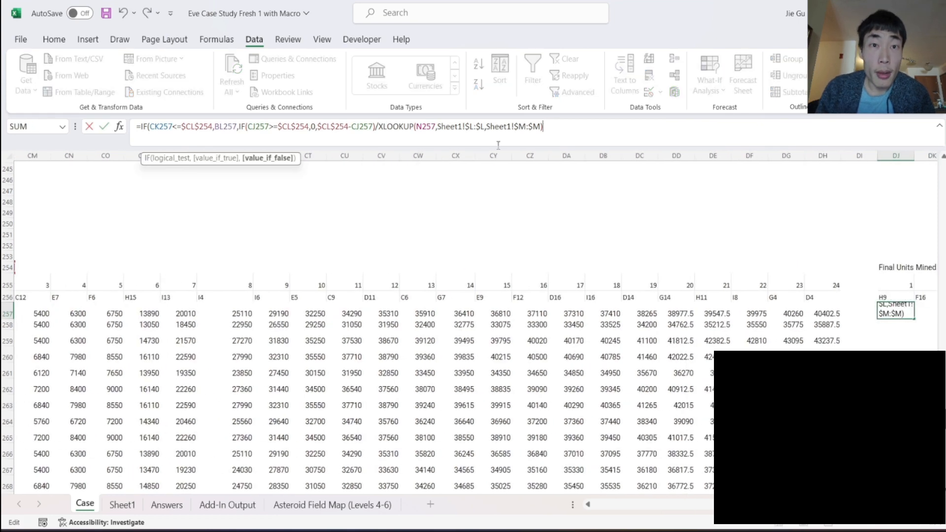
left_click(373, 126)
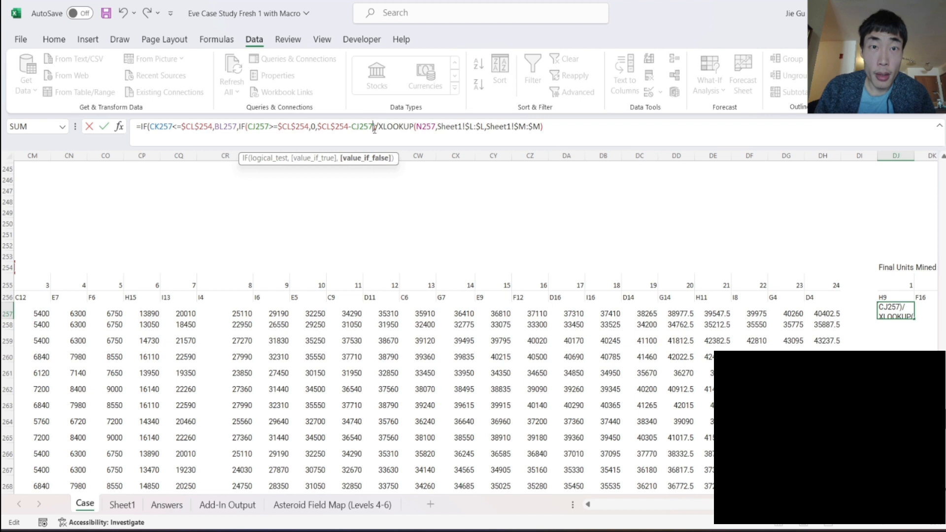
left_click(376, 128)
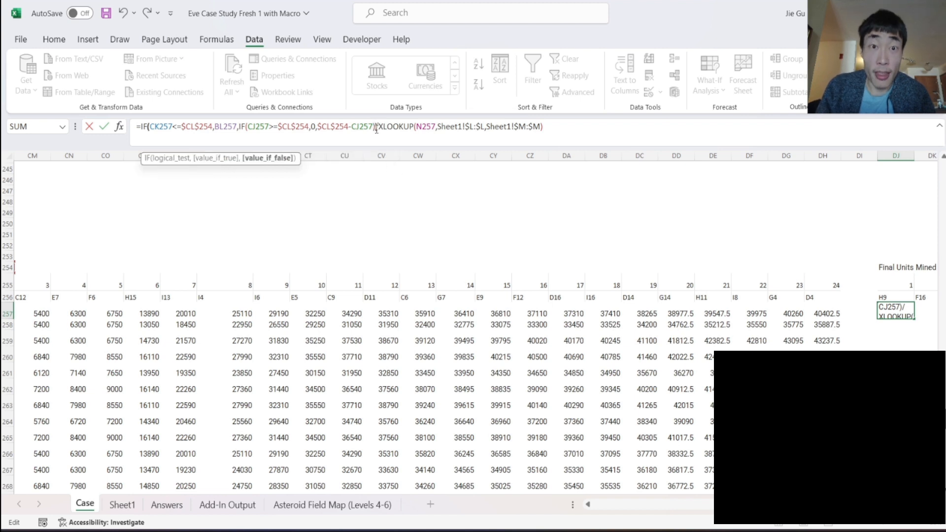
type(")")
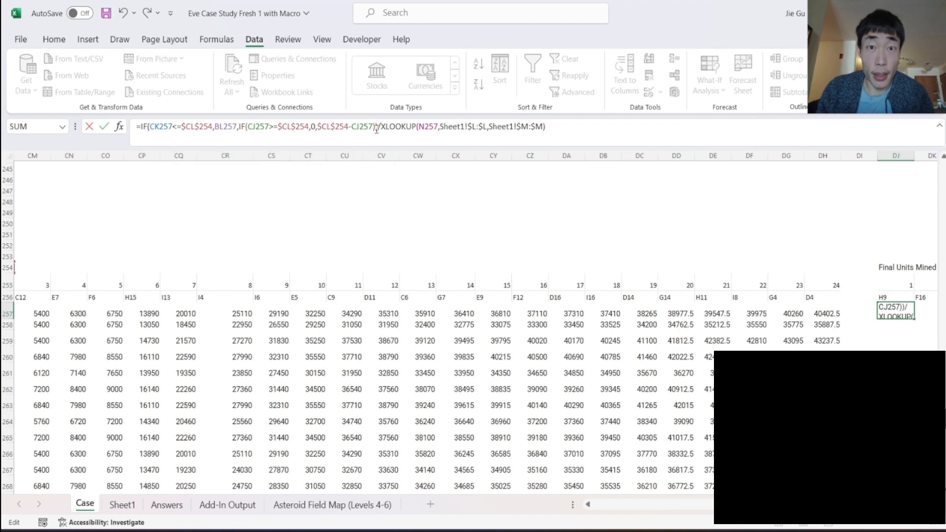
key("Return")
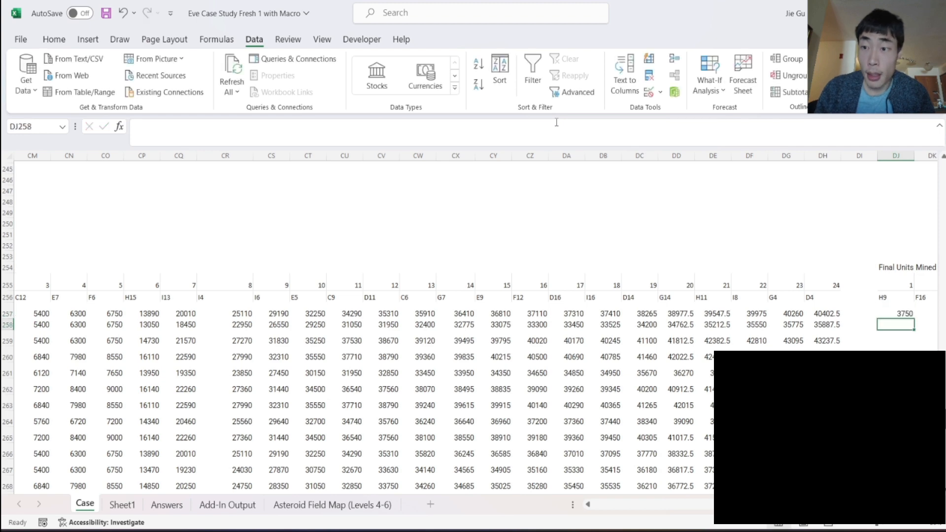
- Fill the corrected DJ257 formula across all 24 asteroid columns and down through row 278, covering DJ257:EG278
scroll(905, 345, "right", 5)
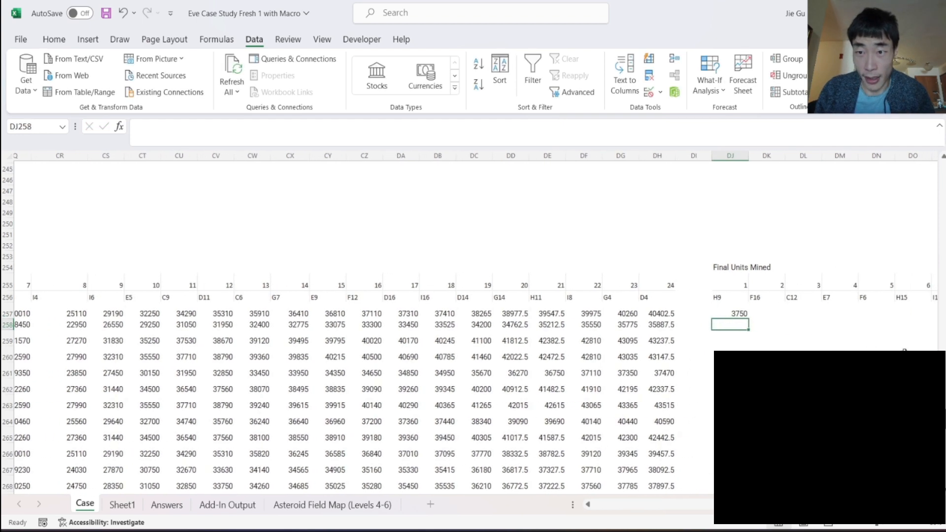
left_click(744, 315)
left_click_drag(749, 319, 852, 446)
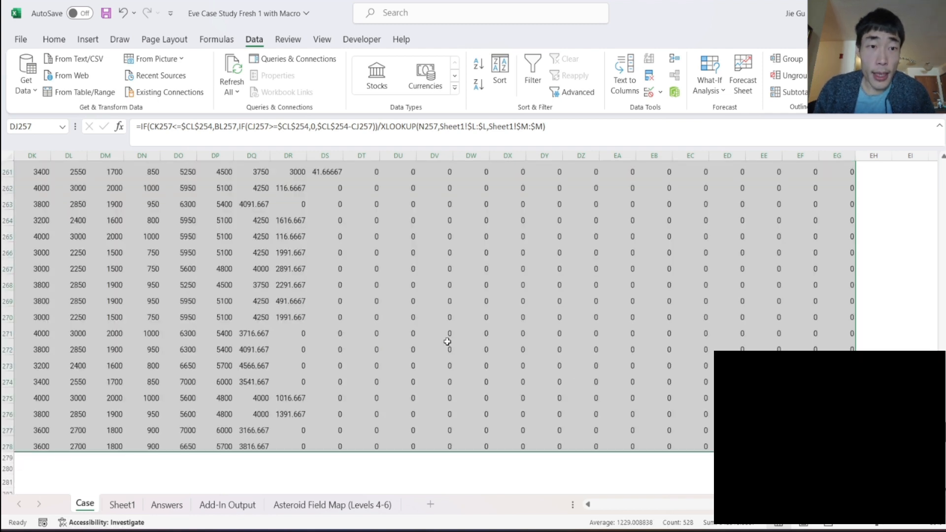
- Review the filled Final Units Mined table, checking the formulas and values around the point where the barge reaches capacity
scroll(447, 341, "up", 3)
scroll(447, 341, "left", 4)
left_click(548, 289)
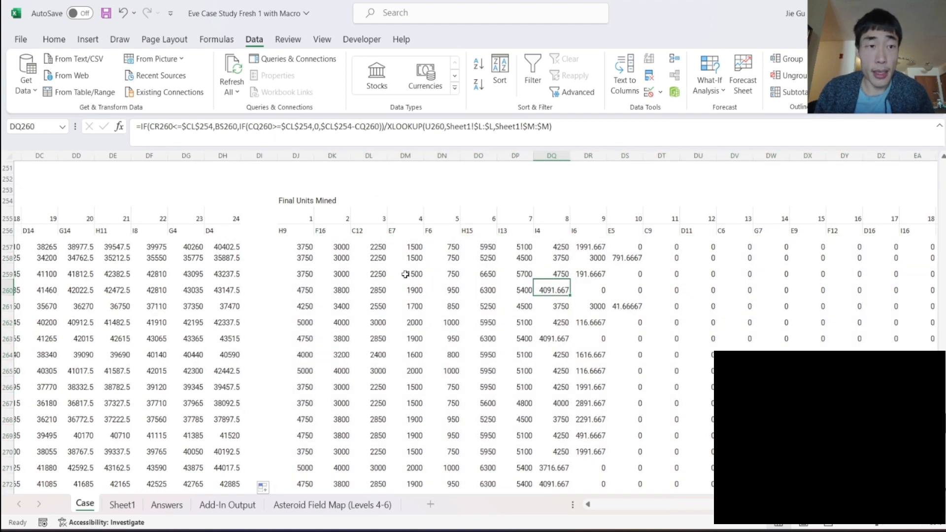
scroll(589, 236, "down", 1)
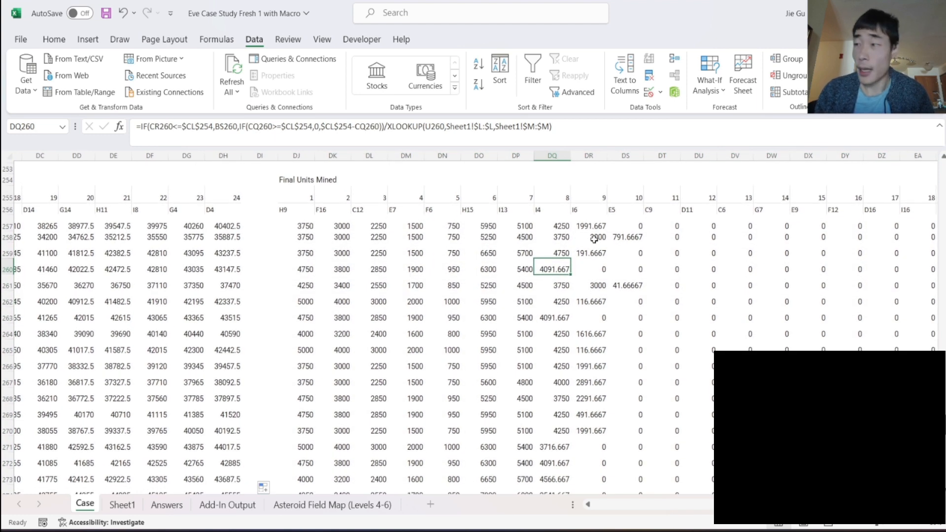
left_click(590, 286)
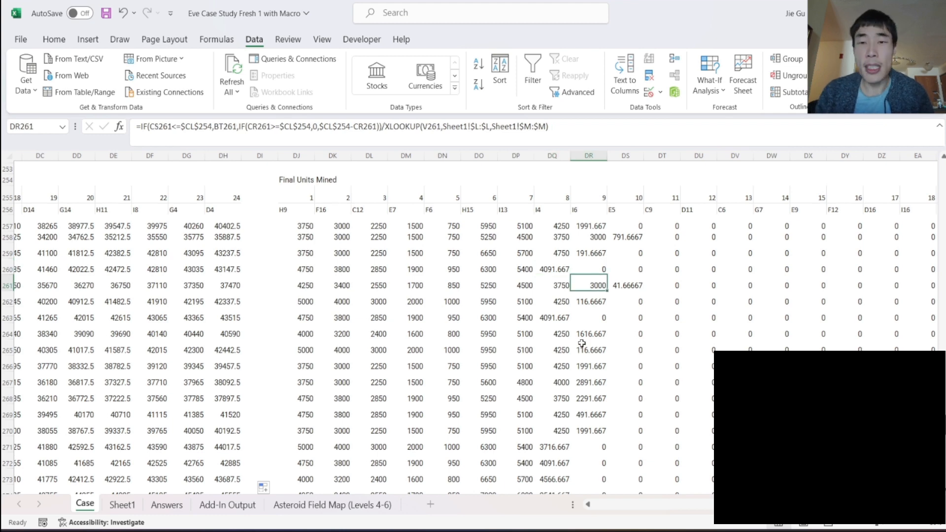
scroll(583, 343, "down", 4)
scroll(582, 344, "up", 4)
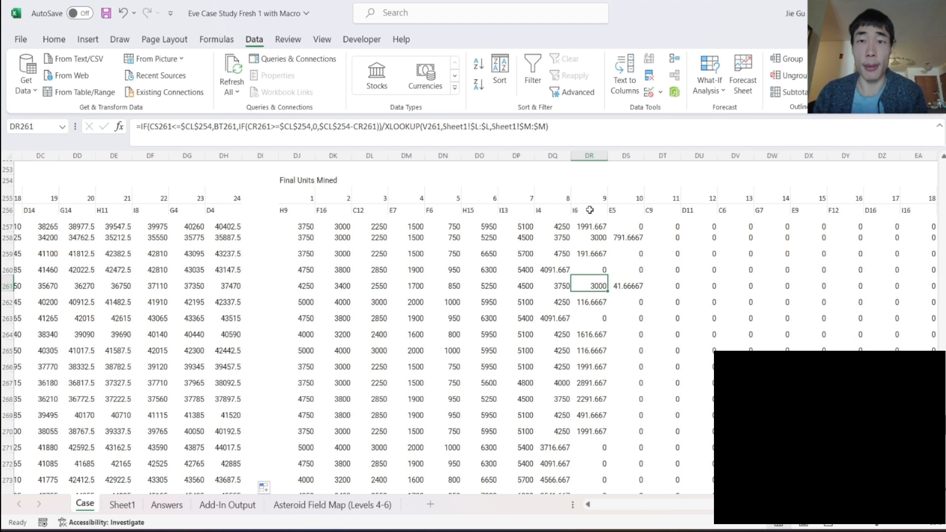
scroll(588, 206, "down", 2)
scroll(591, 207, "up", 1)
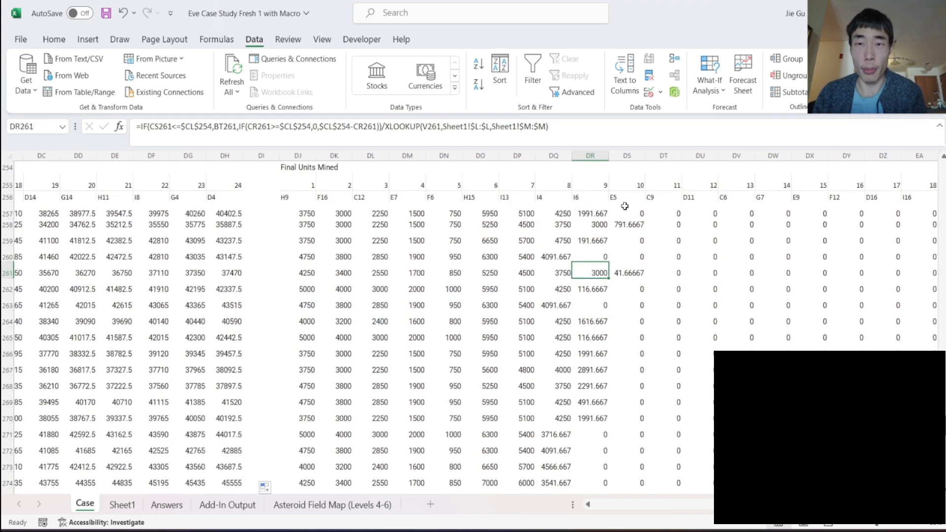
scroll(716, 220, "right", 3)
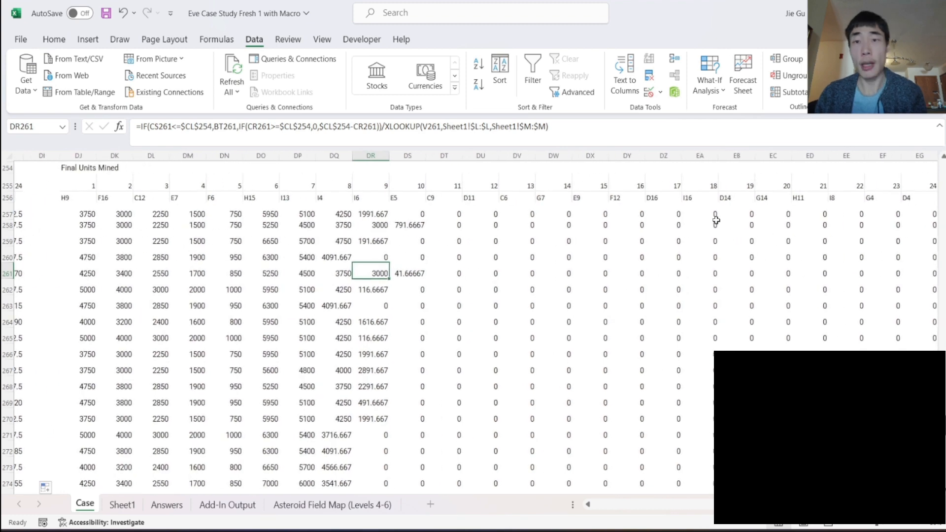
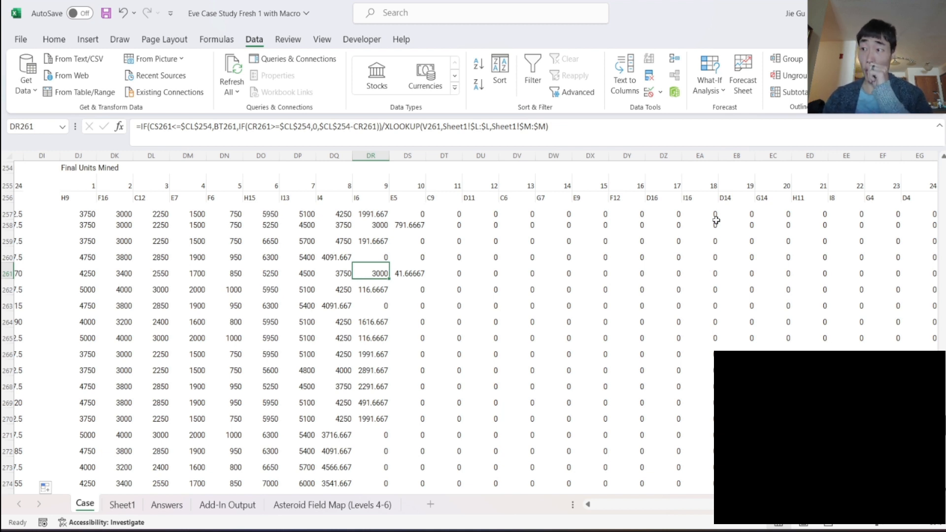
- Enter the heading "Total Ore Mined" in cell EI254, beyond the Final Units Mined table
scroll(580, 310, "up", 6)
scroll(581, 310, "left", 1)
scroll(580, 310, "right", 3)
left_click(729, 361)
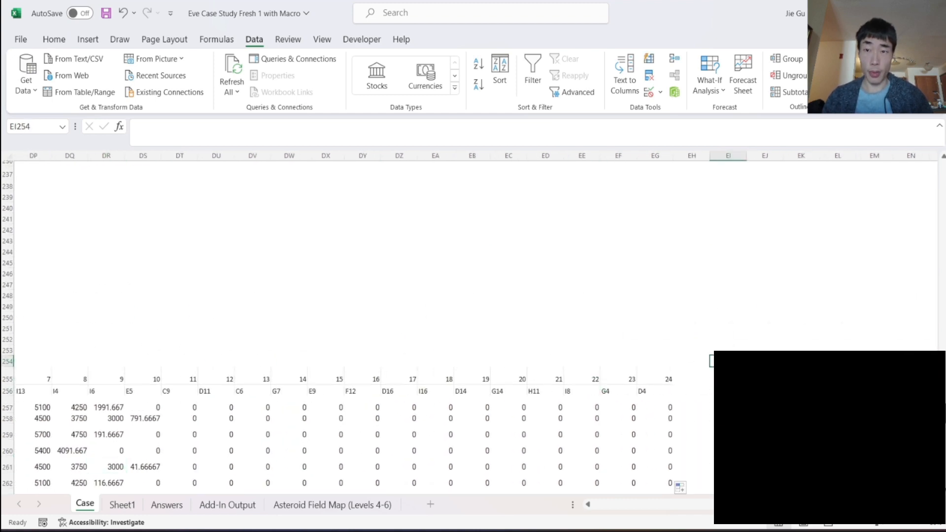
type("Total Ore Mine")
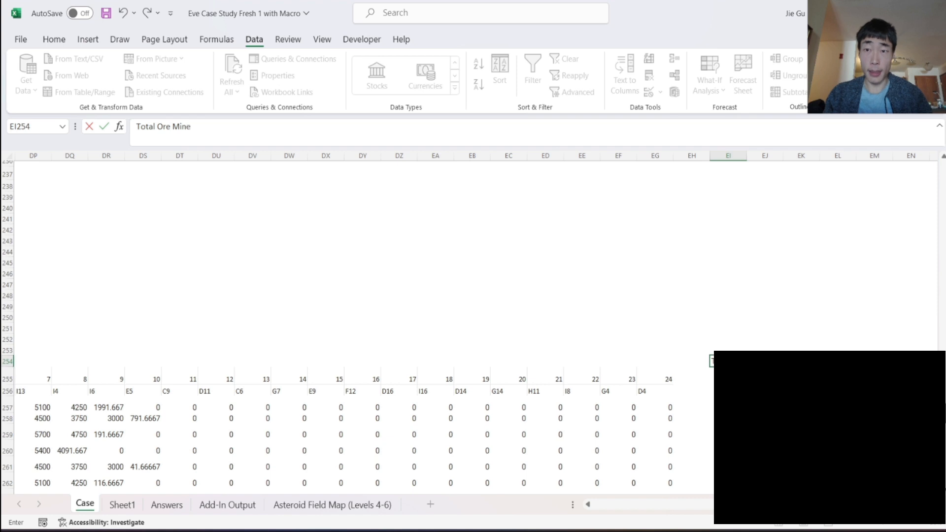
key("Return")
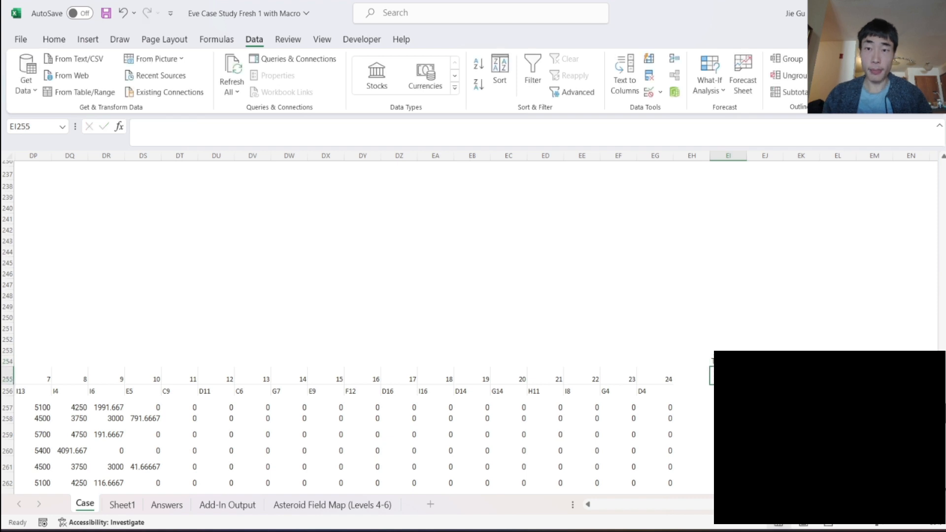
- Copy the Tritanium, Pyerite, Mexallon and Isogen headers in CM211:CP211 of the Total Ore from Asteroids table
scroll(511, 383, "left", 6)
scroll(407, 303, "up", 6)
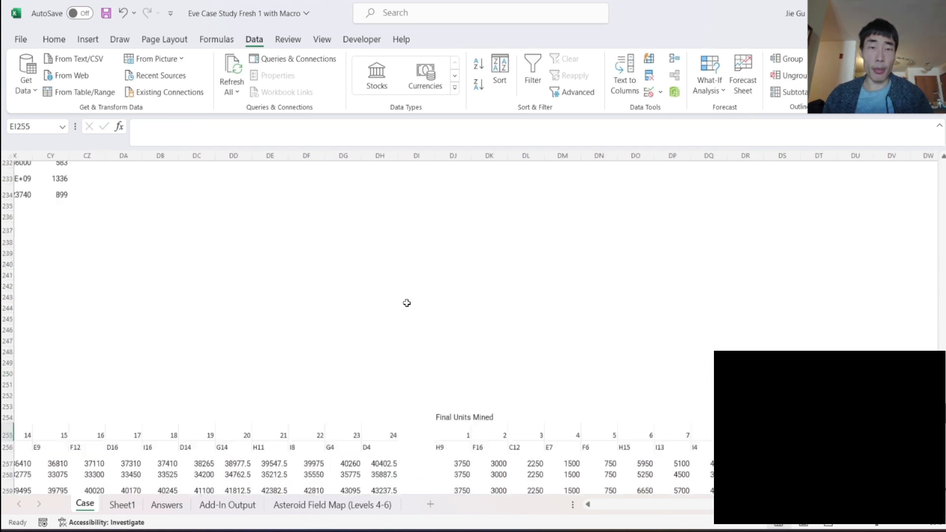
scroll(406, 302, "left", 5)
scroll(407, 303, "up", 6)
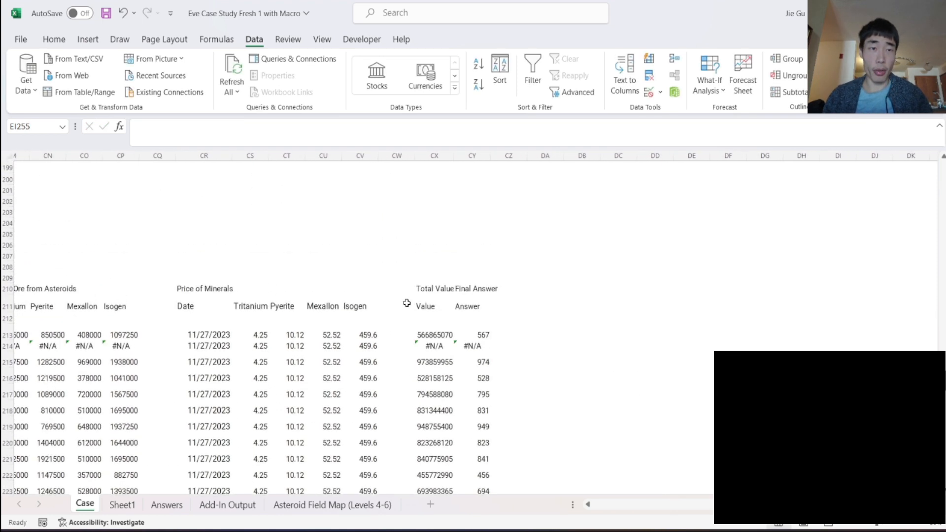
scroll(323, 305, "left", 5)
left_click(331, 308)
left_click_drag(331, 308, 427, 308)
key("ctrl+c")
left_click(321, 334)
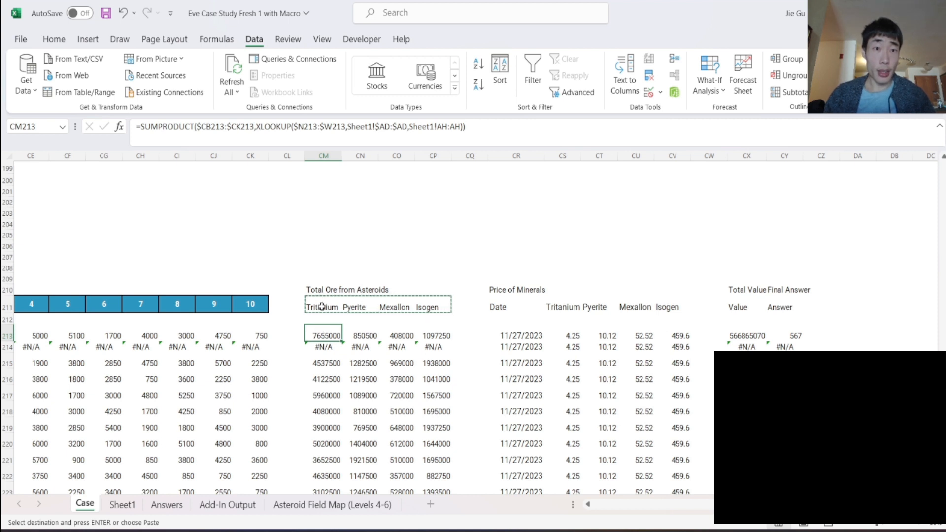
- Paste the copied mineral headers into EI255:EL255 under the Total Ore Mined heading
scroll(473, 325, "down", 15)
scroll(473, 325, "right", 10)
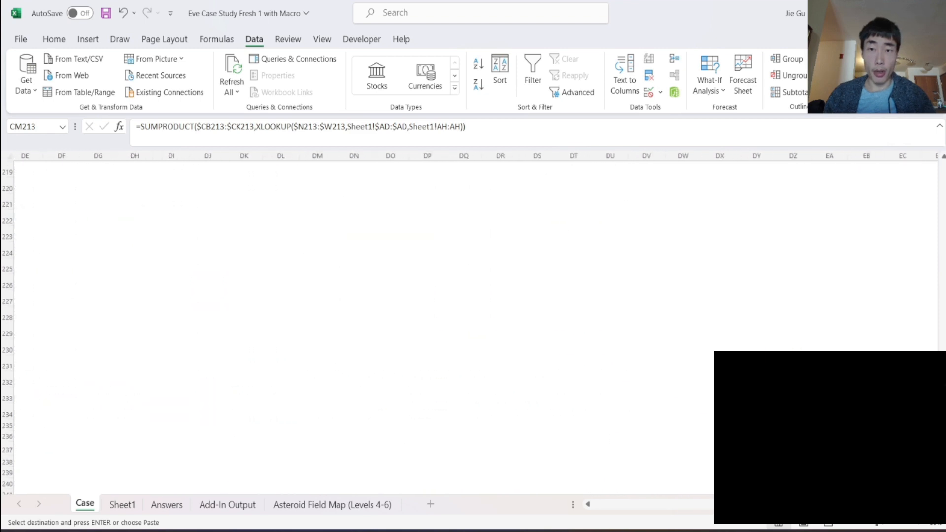
scroll(473, 325, "right", 5)
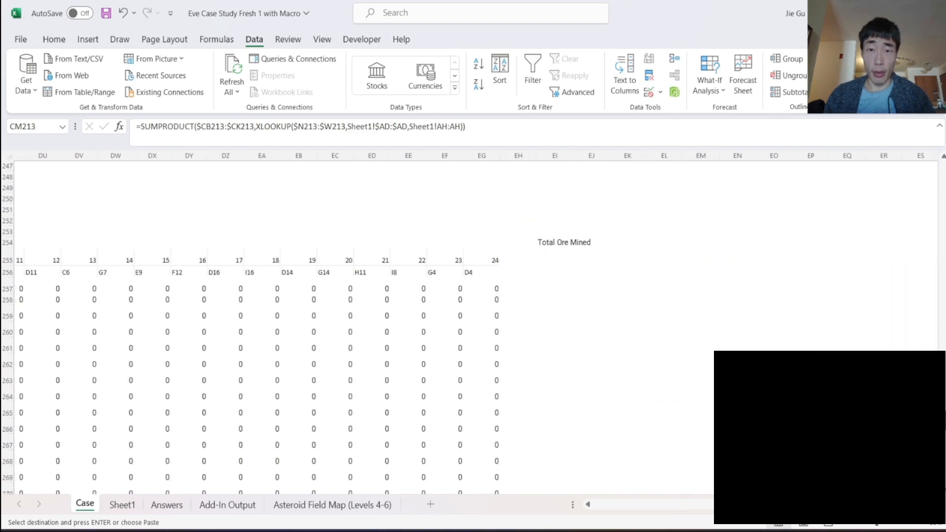
left_click(561, 259)
key("ctrl+v")
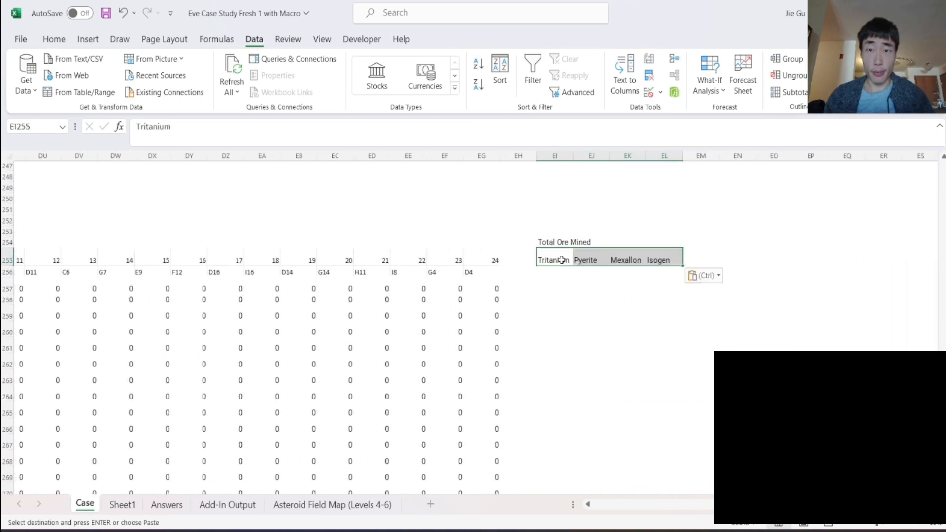
- Start a SUMPRODUCT formula in EI257 with DJ257:EG257 as the first array and a nested XLOOKUP as the second
left_click(550, 285)
scroll(550, 284, "left", 3)
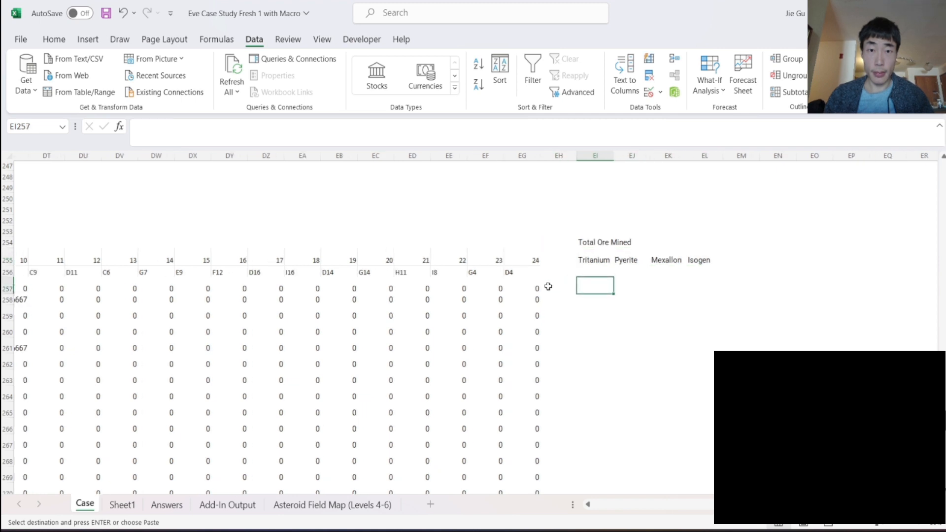
type("=SUMP")
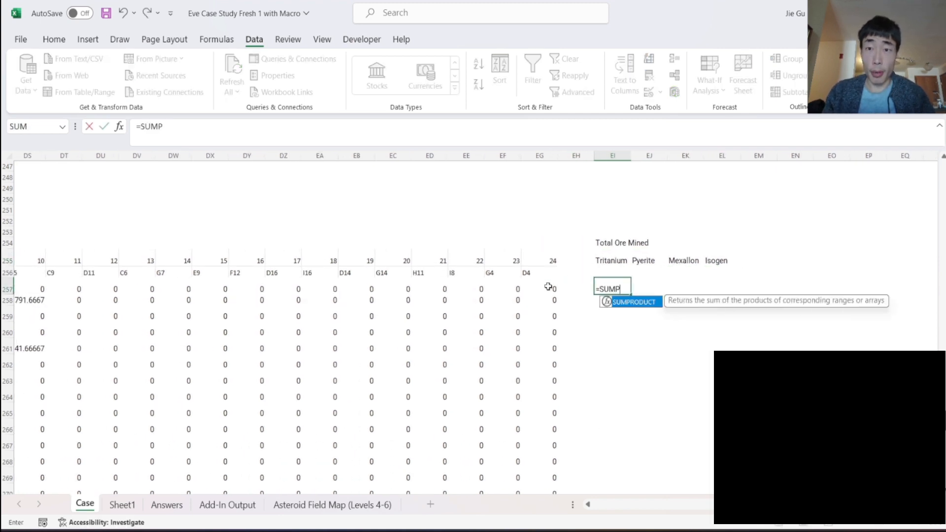
key("Tab")
left_click_drag(553, 288, 67, 286)
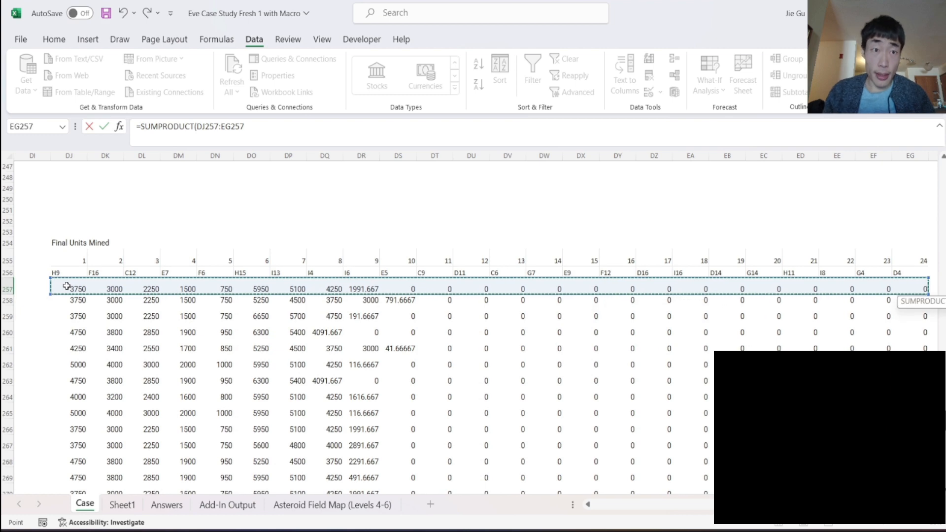
type(",XLOOKUP(")
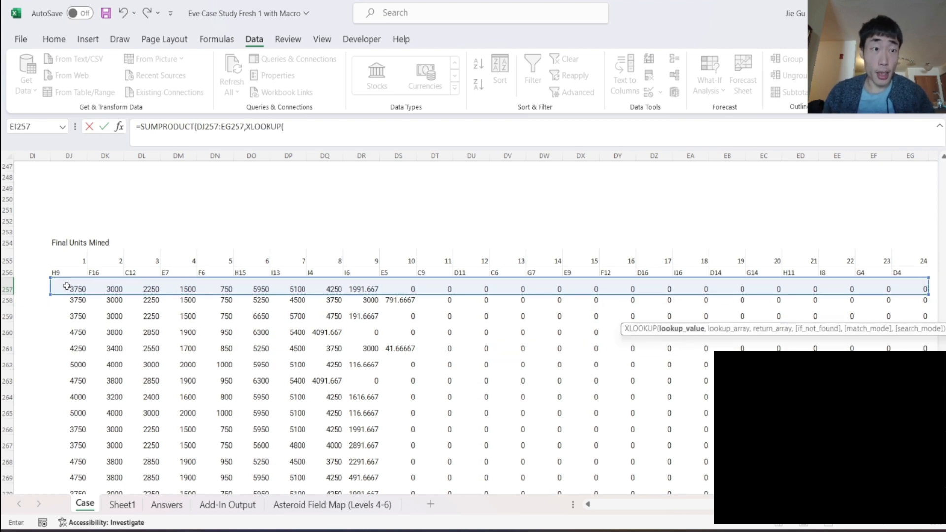
scroll(67, 286, "left", 15)
scroll(67, 286, "left", 15)
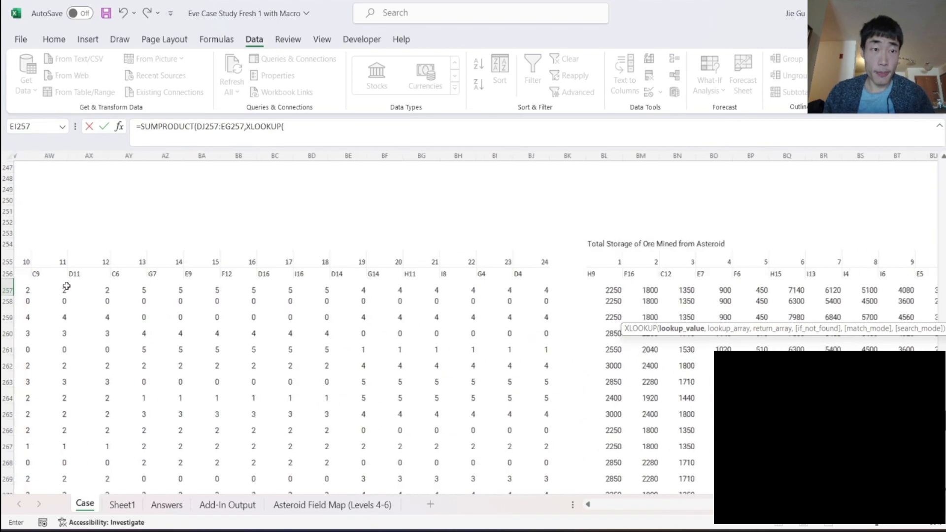
scroll(67, 286, "left", 15)
scroll(66, 286, "left", 6)
left_click_drag(96, 290, 865, 294)
type(",")
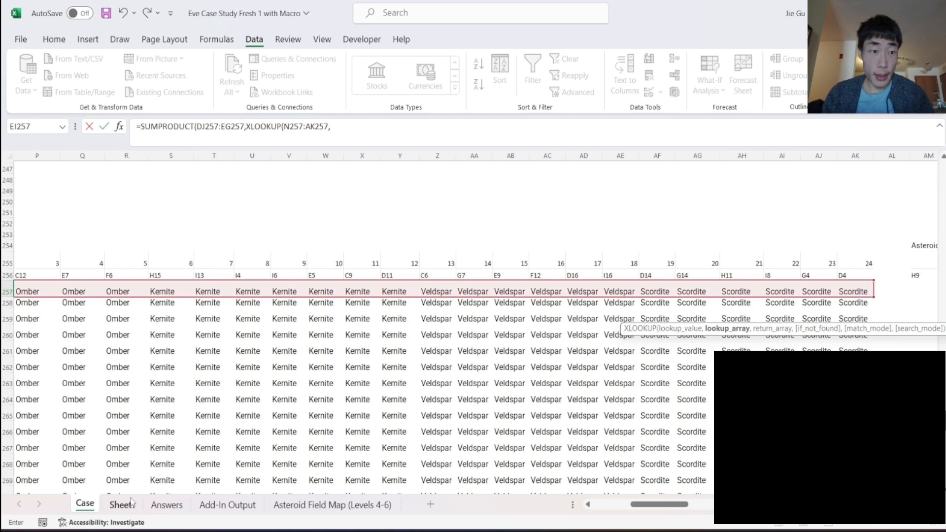
scroll(524, 363, "right", 20)
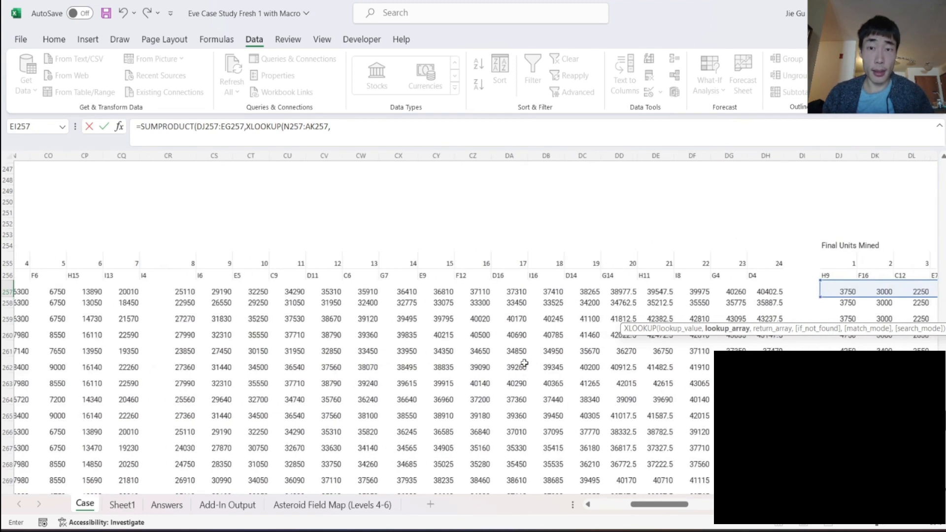
scroll(525, 363, "right", 6)
left_click(393, 137)
key("BackSpace")
key("BackSpace")
key("BackSpace")
key("BackSpace")
key("BackSpace")
key("BackSpace")
key("BackSpace")
key("BackSpace")
key("BackSpace")
key("BackSpace")
key("BackSpace")
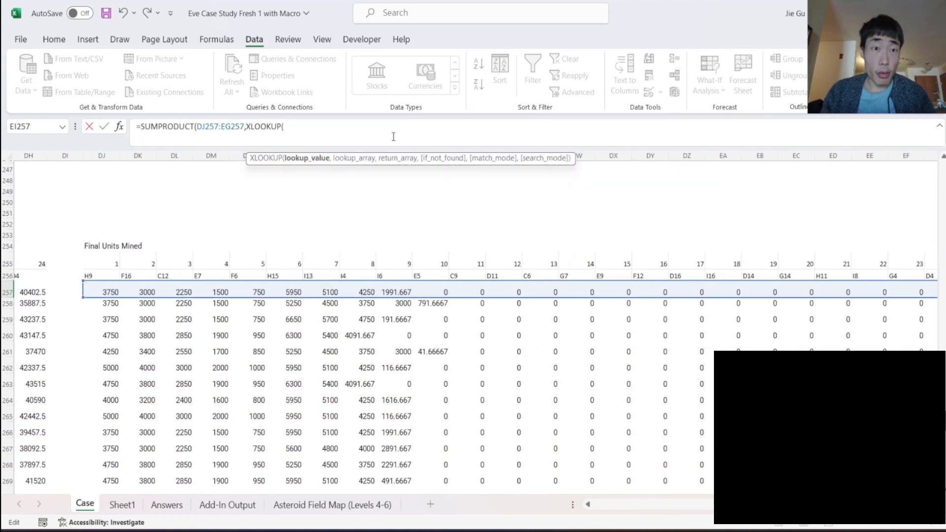
- Use the asteroid locations in DJ256:EG256 as the XLOOKUP lookup value
left_click(106, 272)
left_click_drag(106, 271, 873, 275)
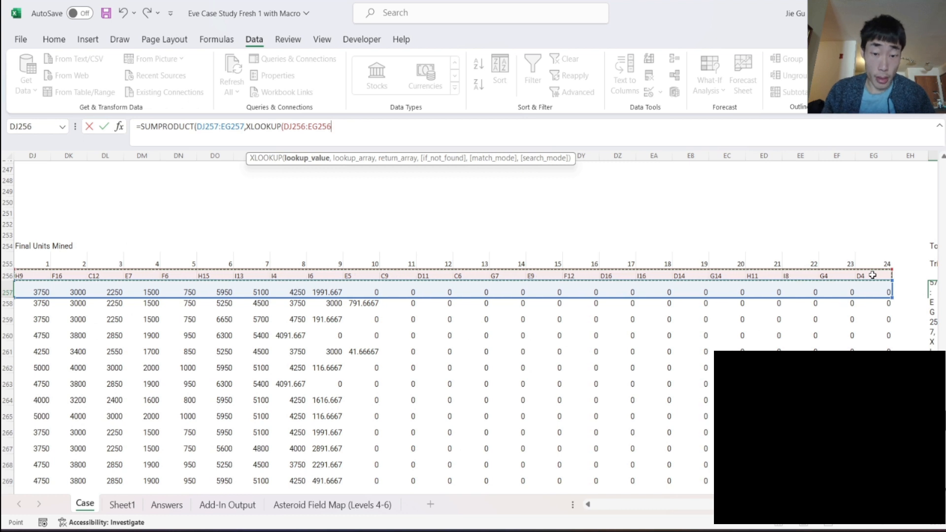
type(",")
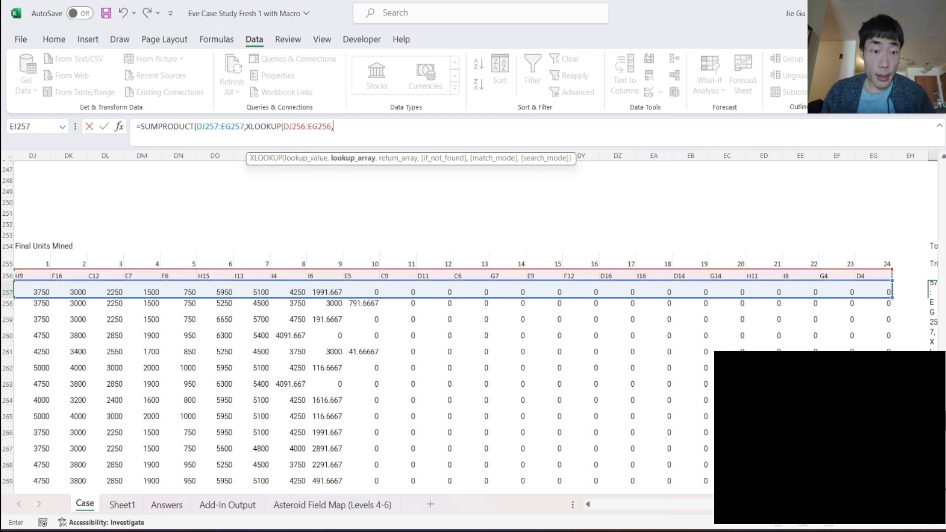
- Set Sheet1's Astroid Location column AD:AD as the lookup array and its Tritanium column AH:AH as the return array, closing the XLOOKUP
left_click(123, 505)
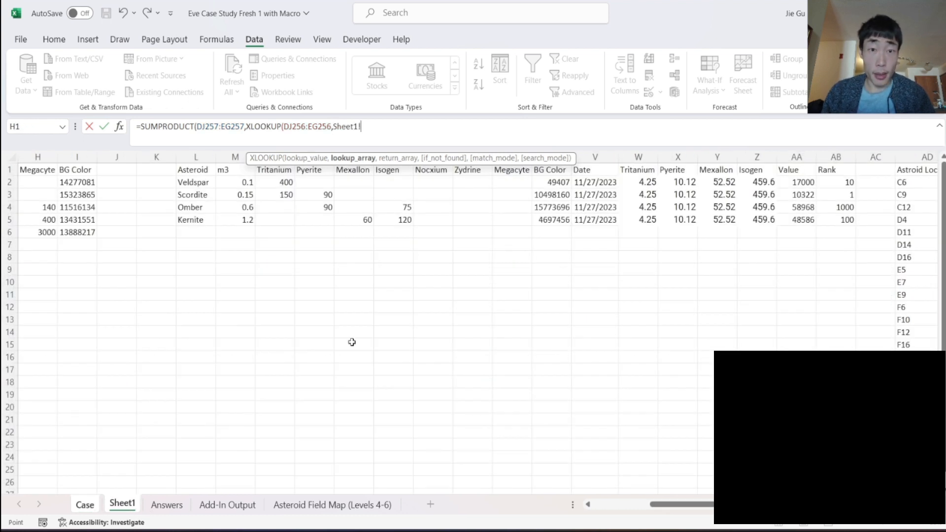
scroll(493, 245, "right", 5)
scroll(565, 196, "right", 1)
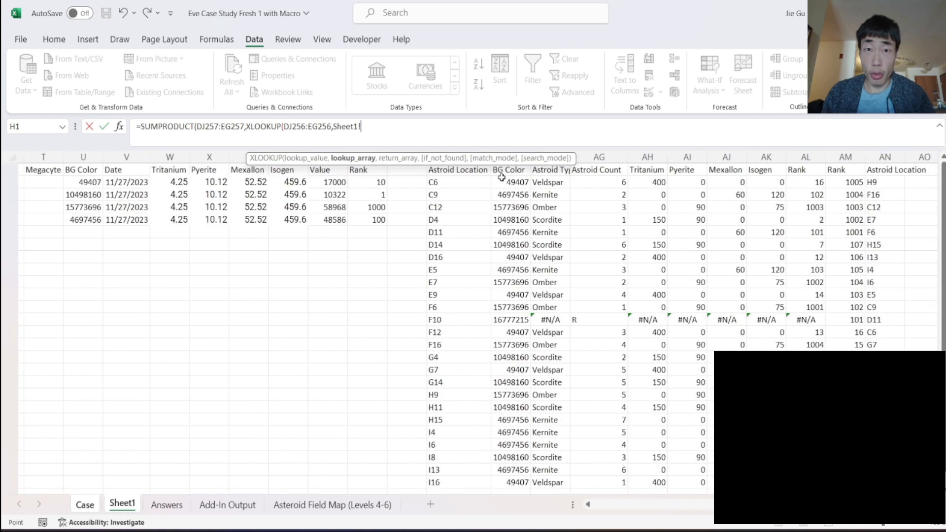
left_click(474, 152)
type(",")
left_click(647, 158)
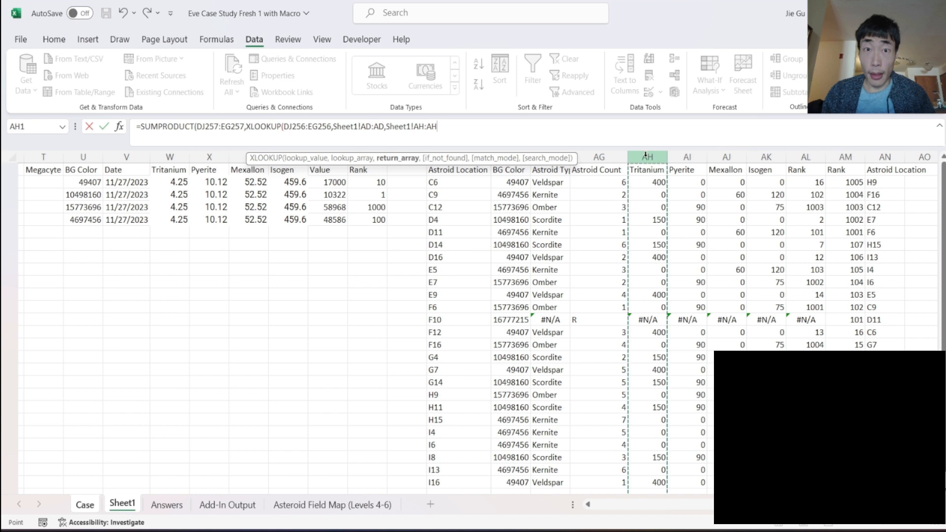
left_click(475, 139)
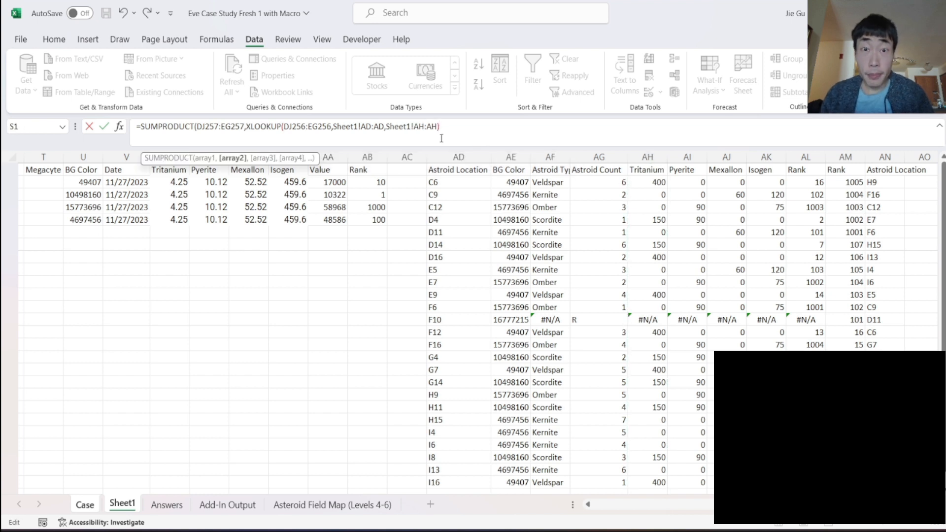
- Make the lookup array's column reference absolute as Sheet1!$AD:$AD
left_click(362, 126)
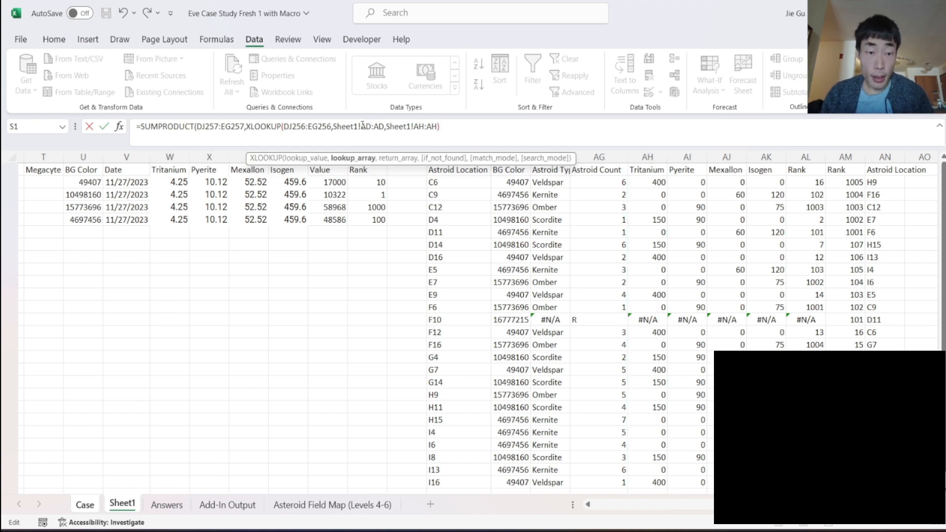
type("$")
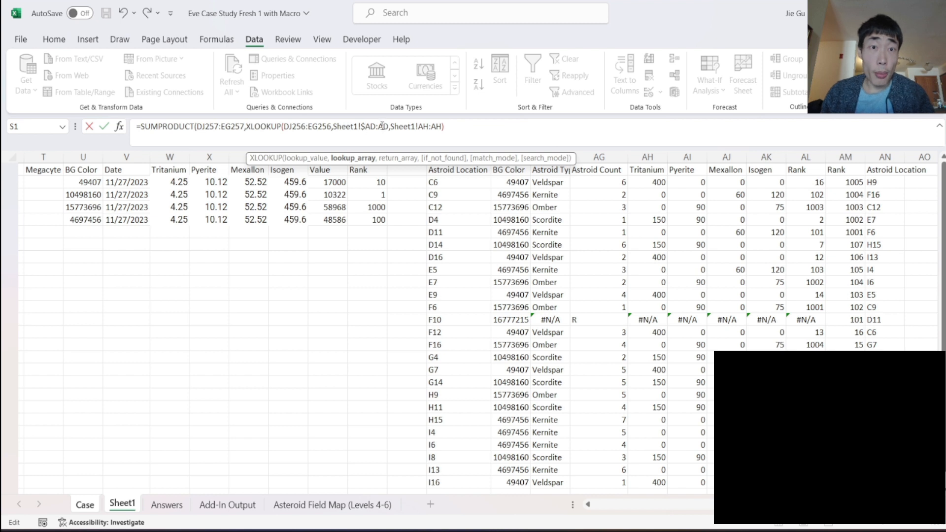
left_click(379, 126)
type("$")
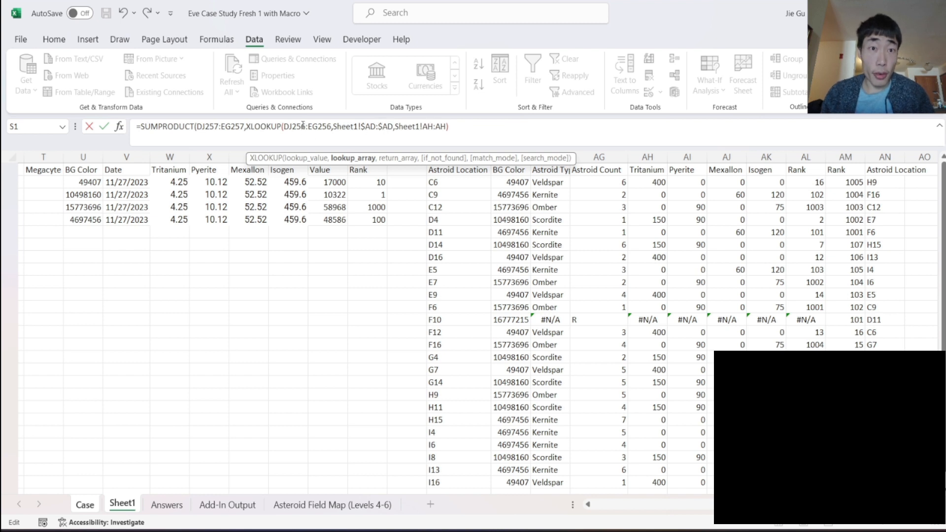
- Make the XLOOKUP lookup value range fully absolute as $DJ$256:$EG$256
left_click(286, 127)
type("$")
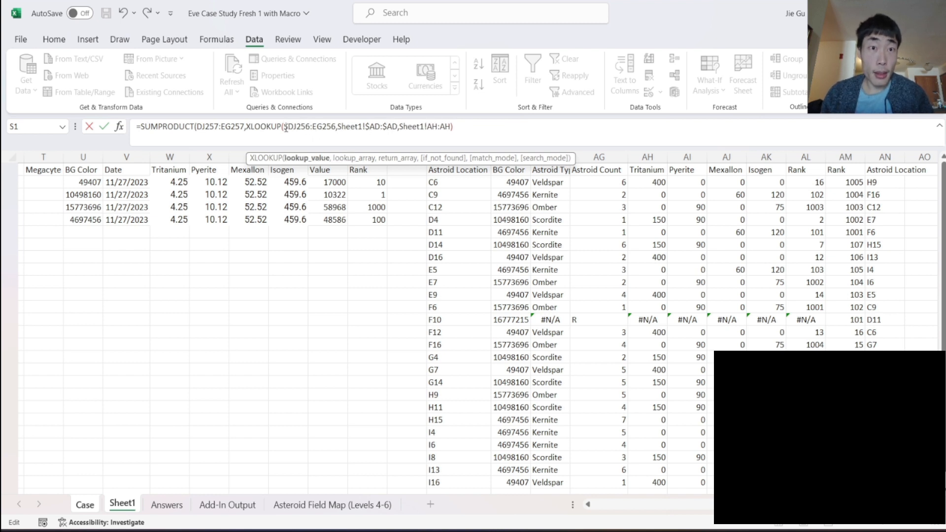
key("BackSpace")
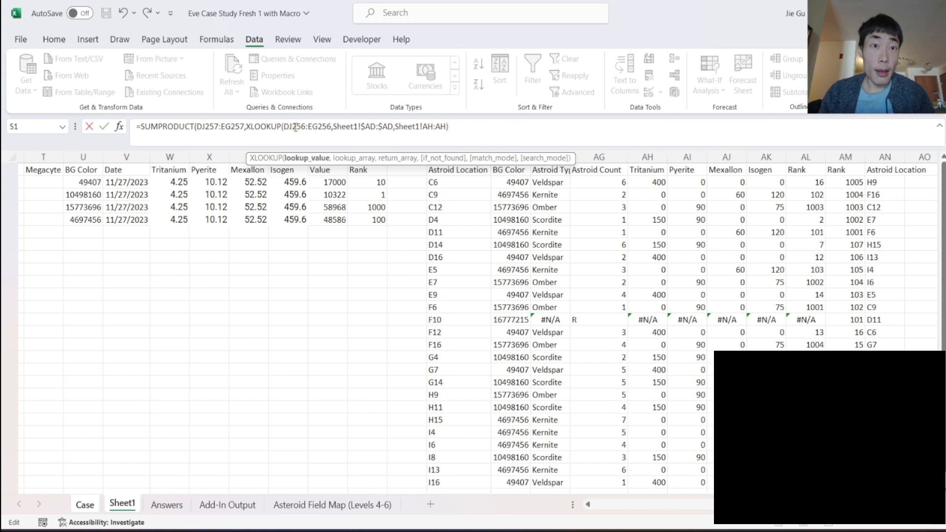
type("$")
left_click(296, 126)
type("$")
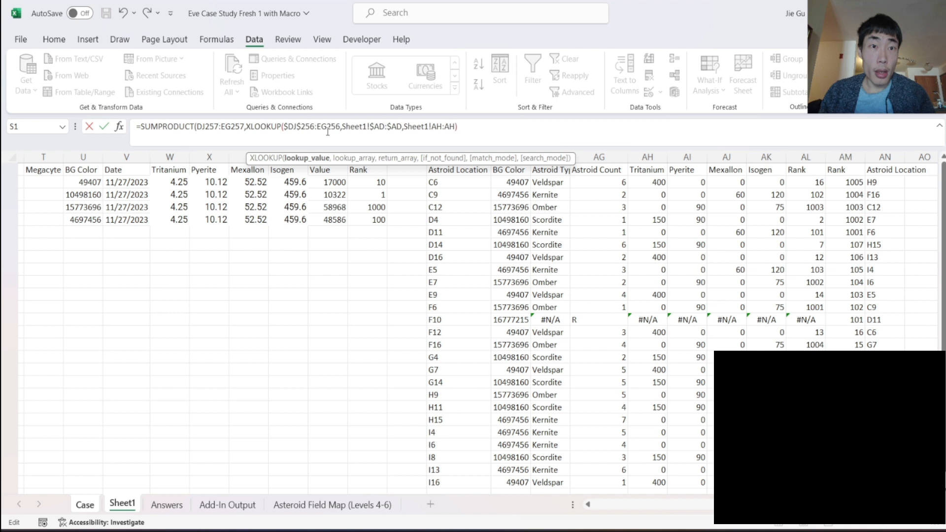
left_click(318, 127)
type("$")
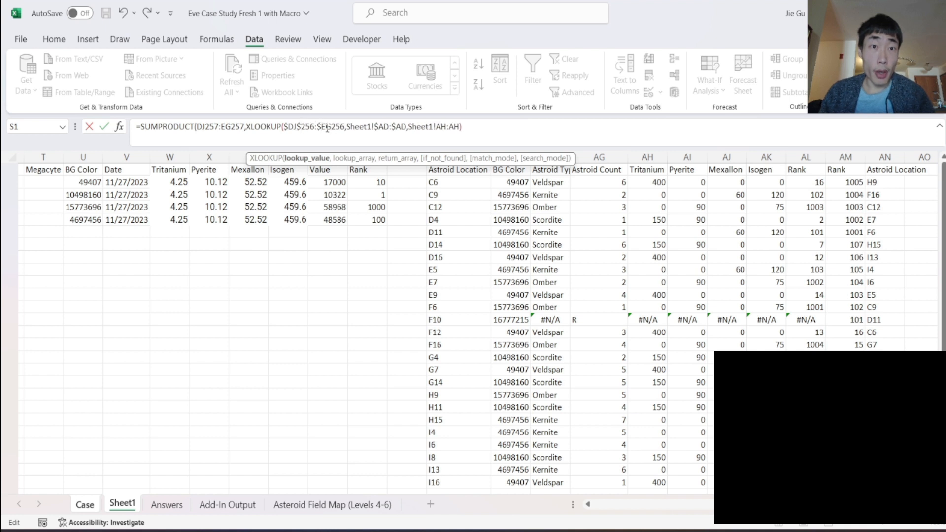
left_click(333, 126)
type("$")
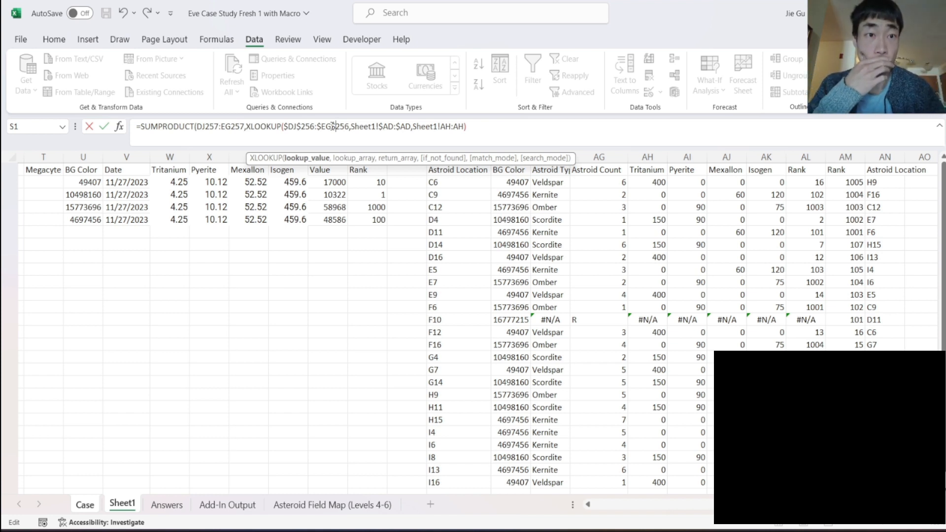
- Lock the columns of the first SUMPRODUCT array as $DJ257:$EG257 and commit the formula, accepting the proposed closing-parenthesis correction
left_click(197, 126)
type("$")
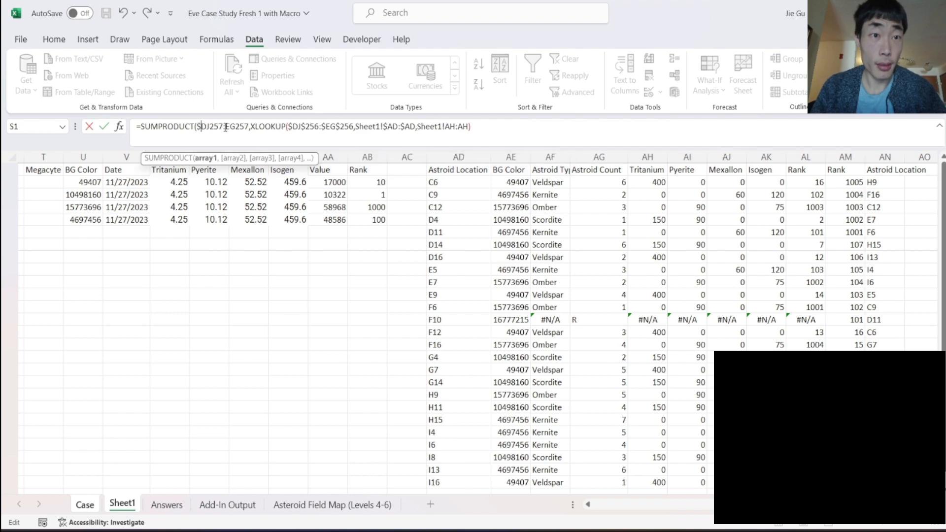
left_click(226, 126)
type("$")
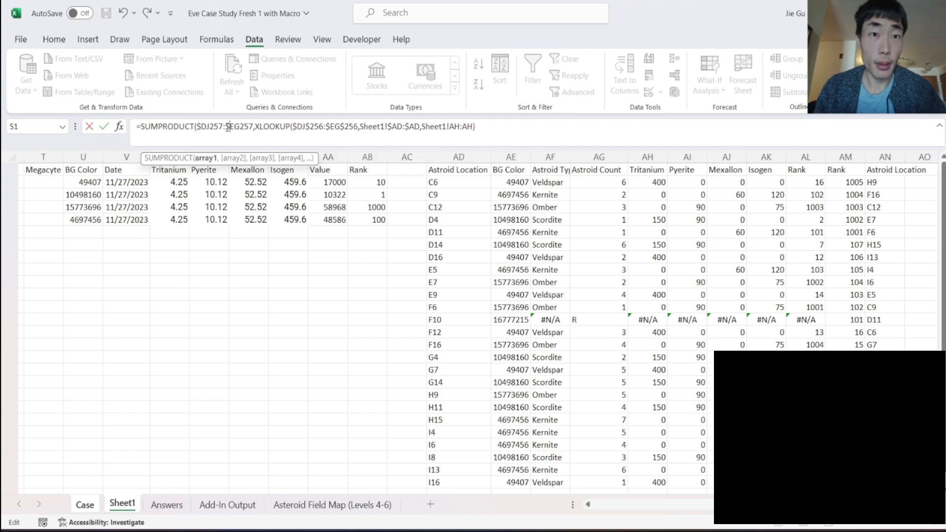
key("Return")
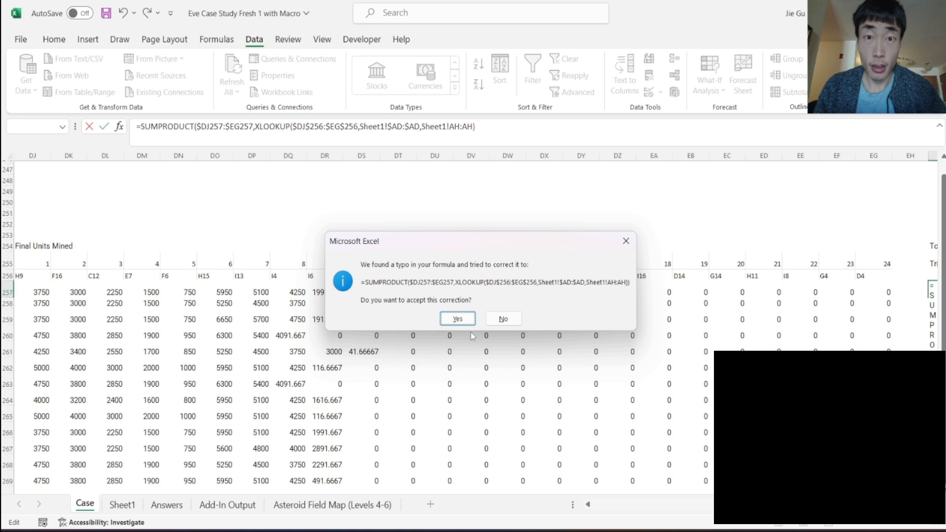
left_click(458, 319)
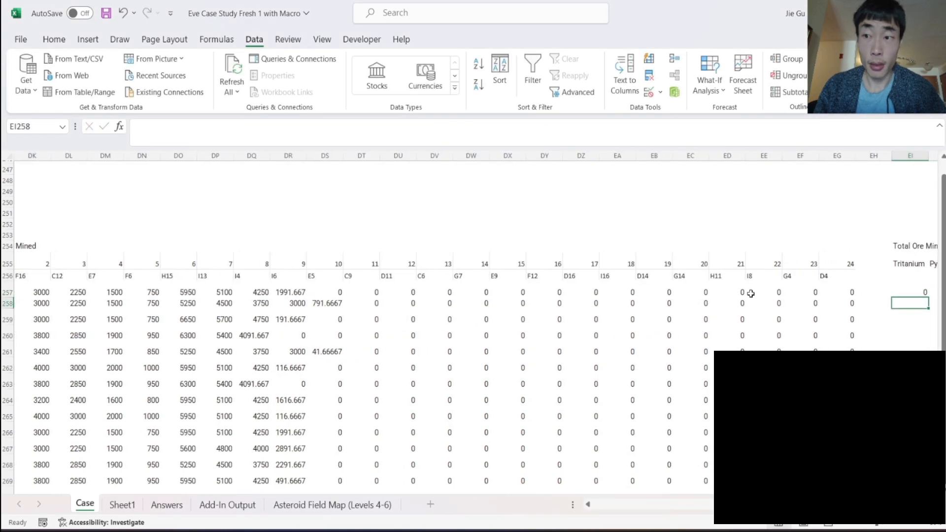
- Fill the Tritanium total formula in EI257 across the Pyerite, Mexallon and Isogen columns through EL257
scroll(751, 294, "right", 3)
left_click(706, 293)
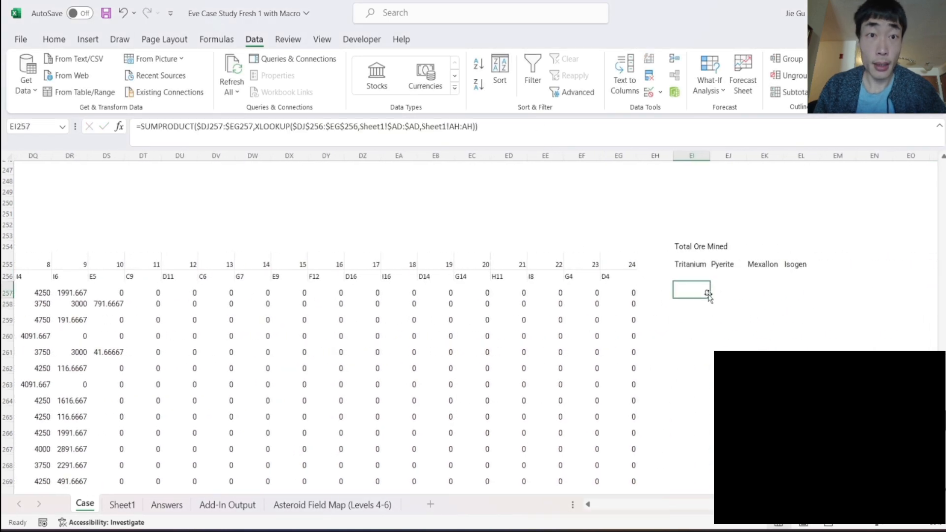
left_click(482, 132)
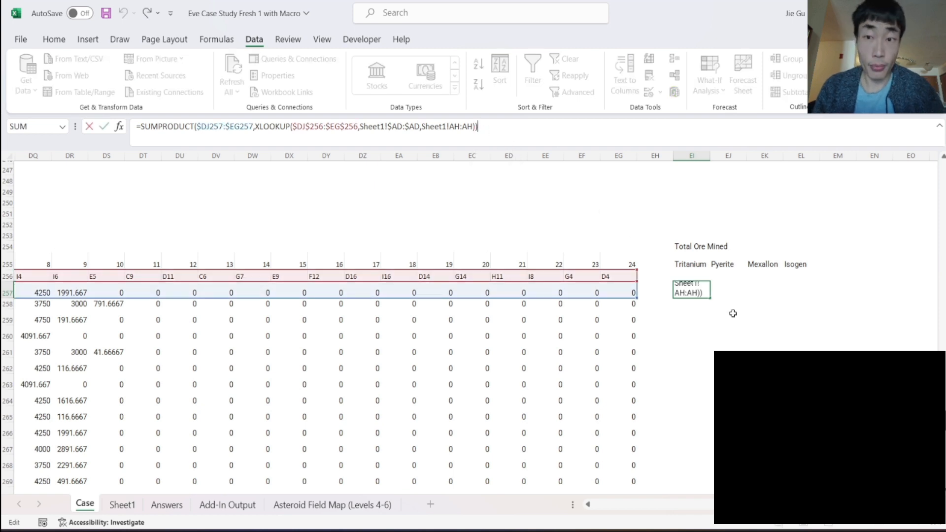
key("Escape")
left_click_drag(709, 298, 818, 298)
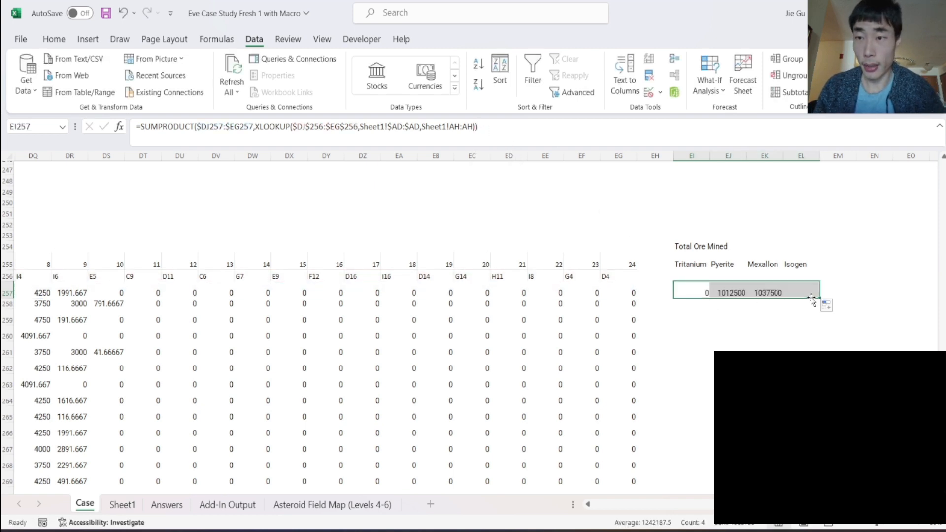
scroll(557, 332, "left", 4)
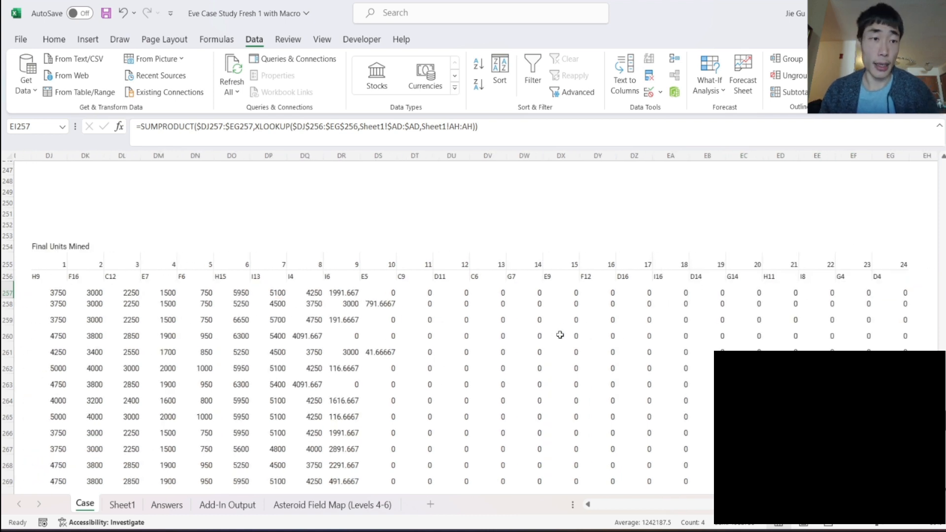
scroll(560, 335, "right", 6)
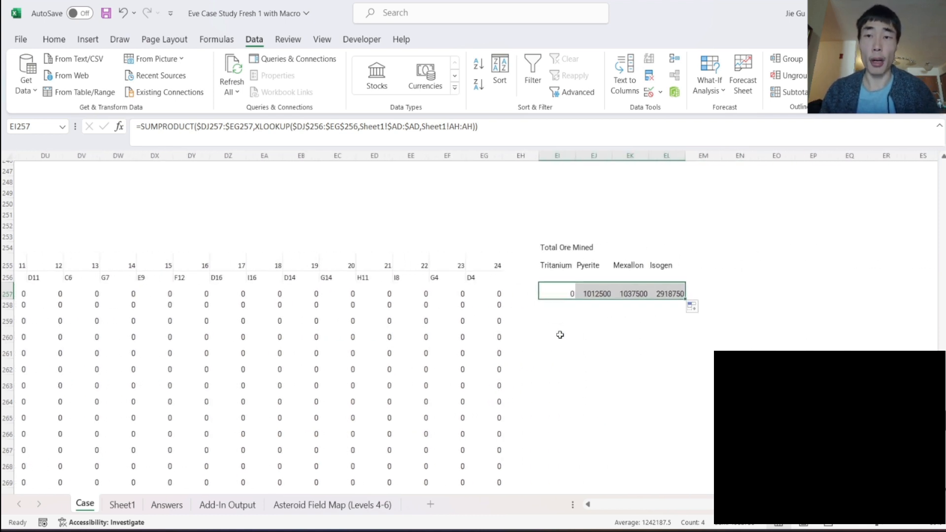
- Fill the four Total Ore Mined formulas from row 257 down to row 278
left_click_drag(685, 300, 654, 324)
scroll(704, 276, "up", 6)
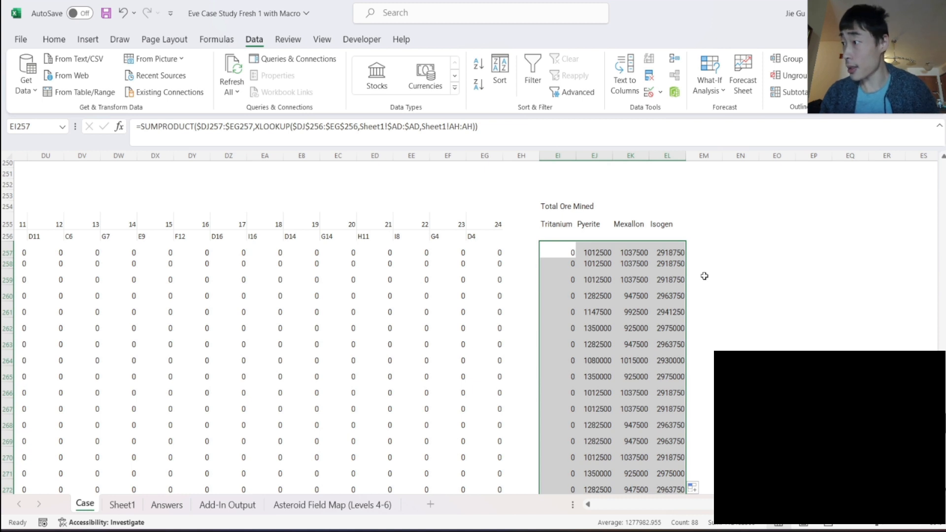
scroll(704, 276, "down", 3)
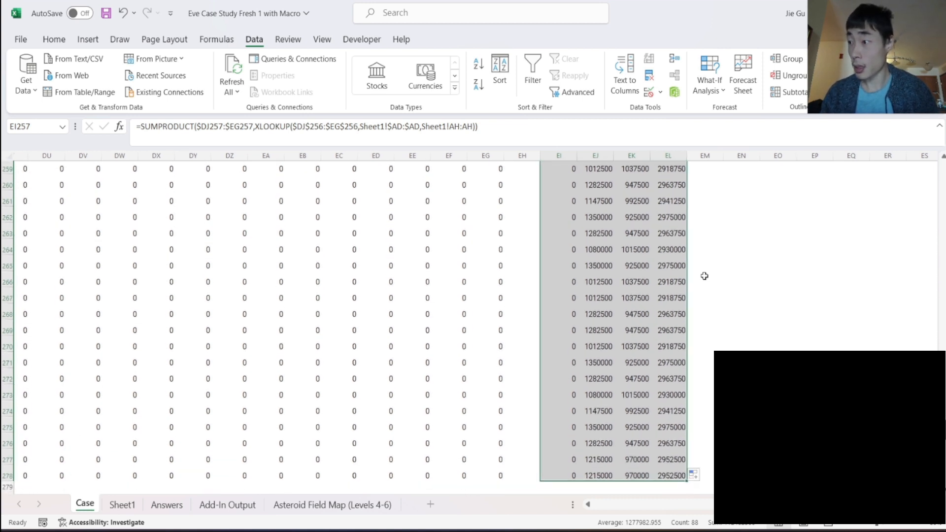
scroll(705, 276, "up", 2)
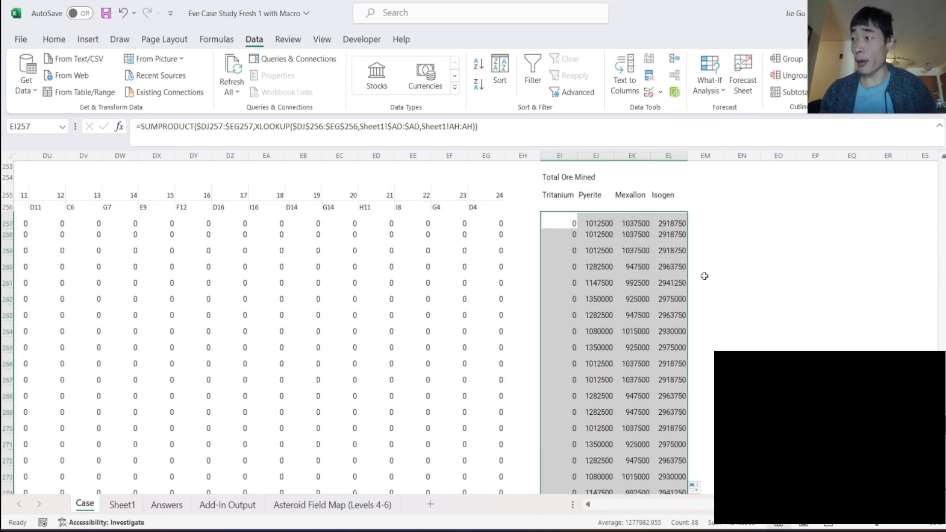
left_click(693, 248)
- Label a new column beside the ore totals with the heading "Date" in both EN254 and EN255
left_click(733, 181)
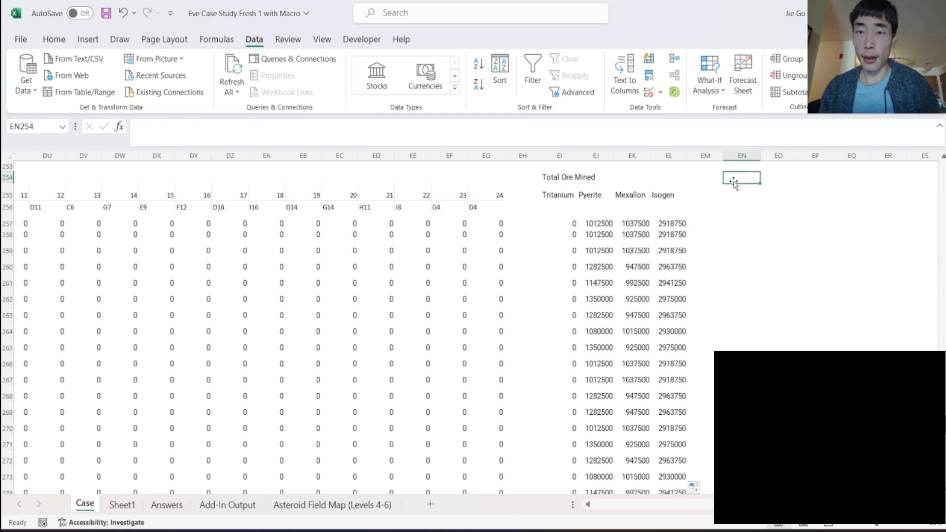
type("ate")
key("Return")
left_click(733, 178)
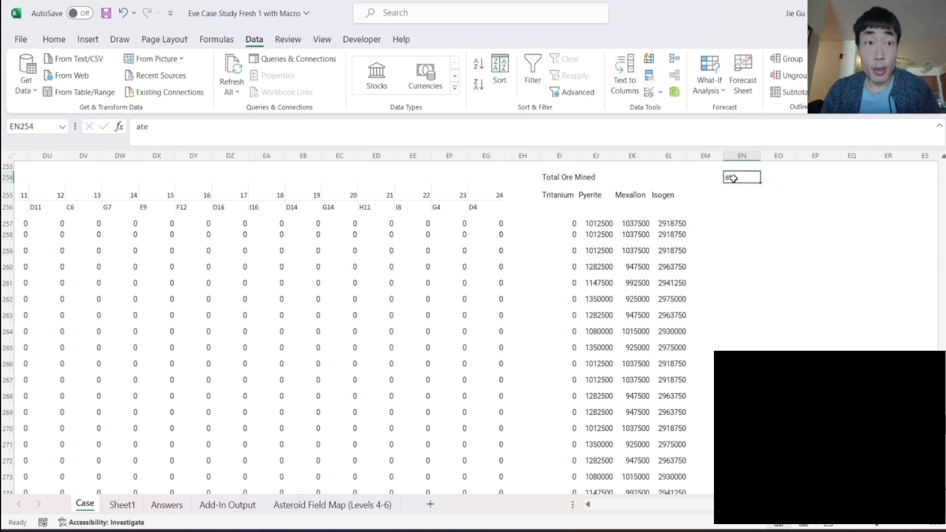
type("Date")
key("Return")
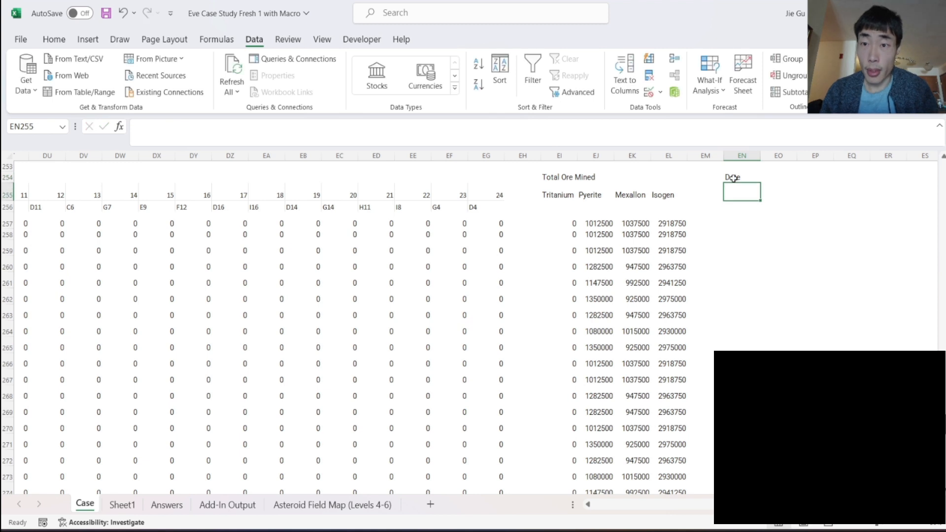
type("Date")
key("Return")
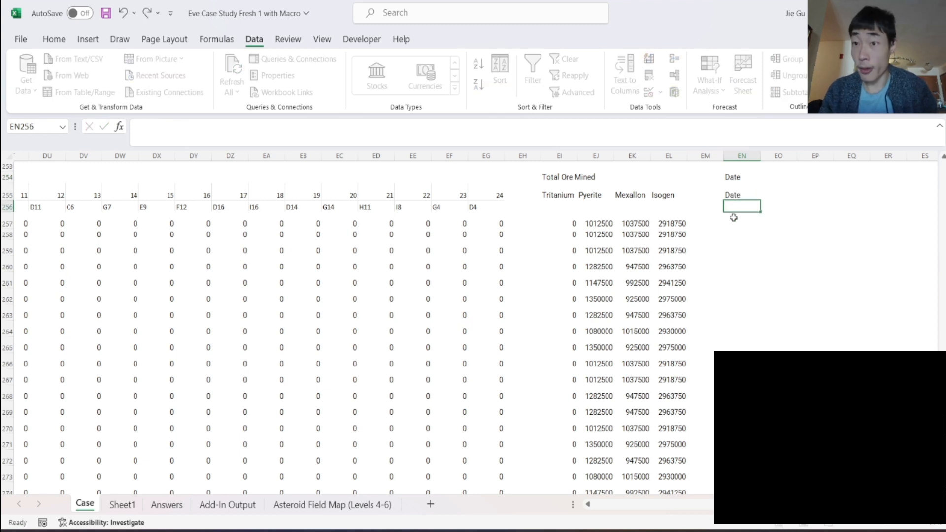
- Enter the date 11/27/2023 in EN257 and repeat the same date down to row 278
left_click(733, 217)
type("11/")
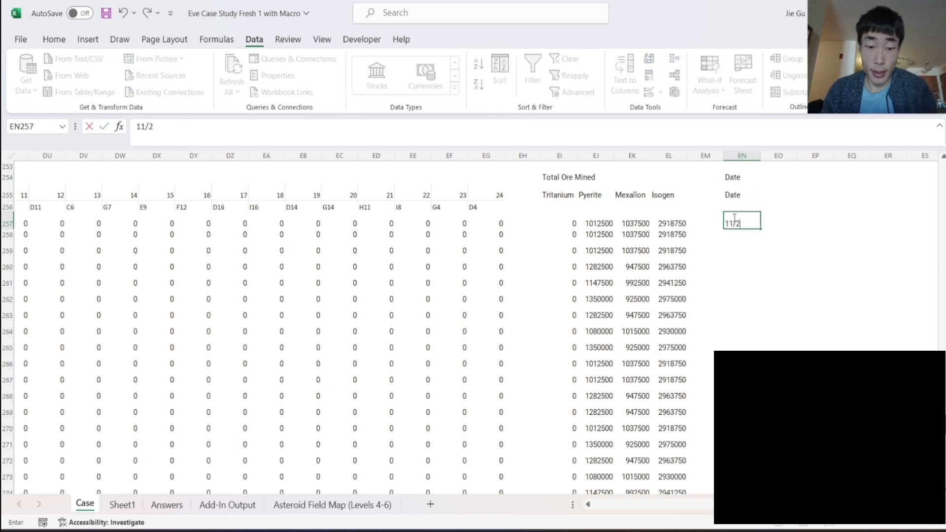
type("27/2023")
key("Return")
left_click(735, 218)
left_click_drag(765, 232, 742, 340)
- Find the earlier Price of Minerals table and copy its four price lookup formulas, CS213:CV213
scroll(777, 299, "up", 10)
scroll(777, 300, "left", 3)
scroll(777, 300, "left", 8)
scroll(777, 299, "up", 20)
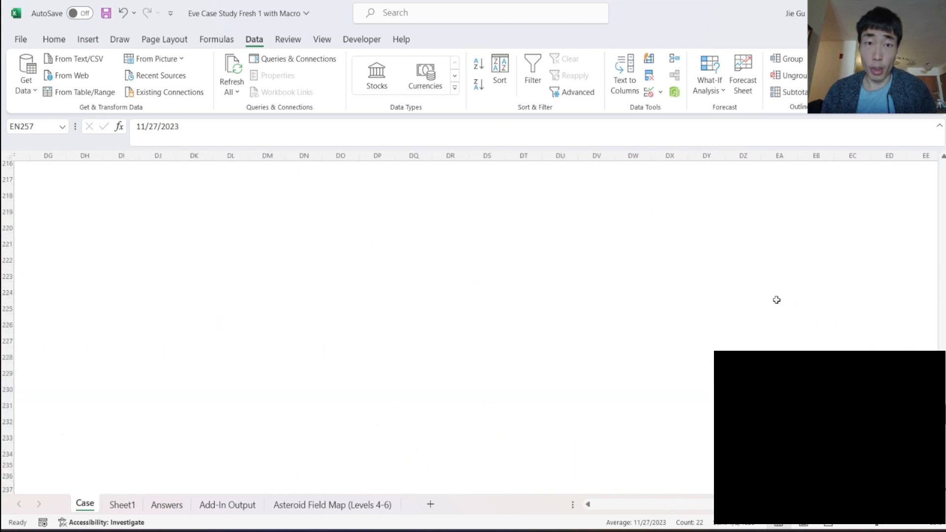
scroll(777, 300, "up", 7)
scroll(776, 299, "left", 20)
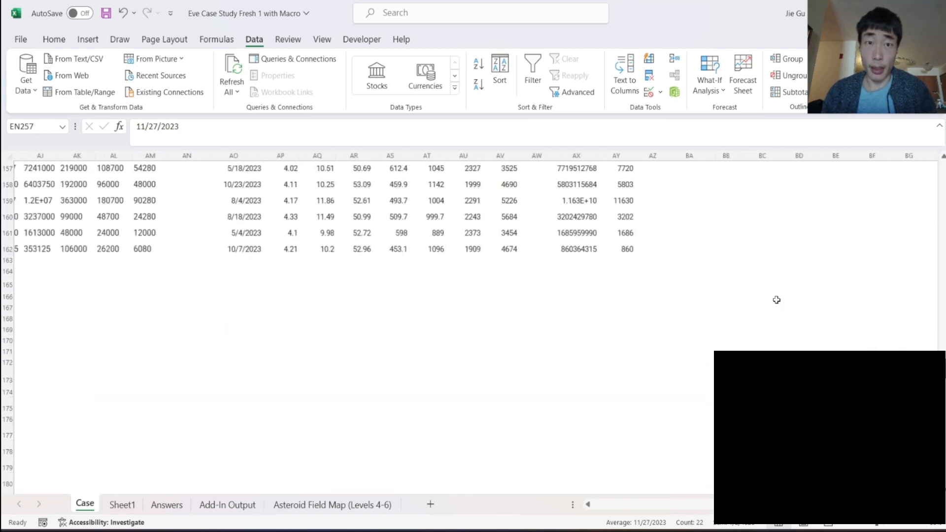
scroll(776, 299, "up", 4)
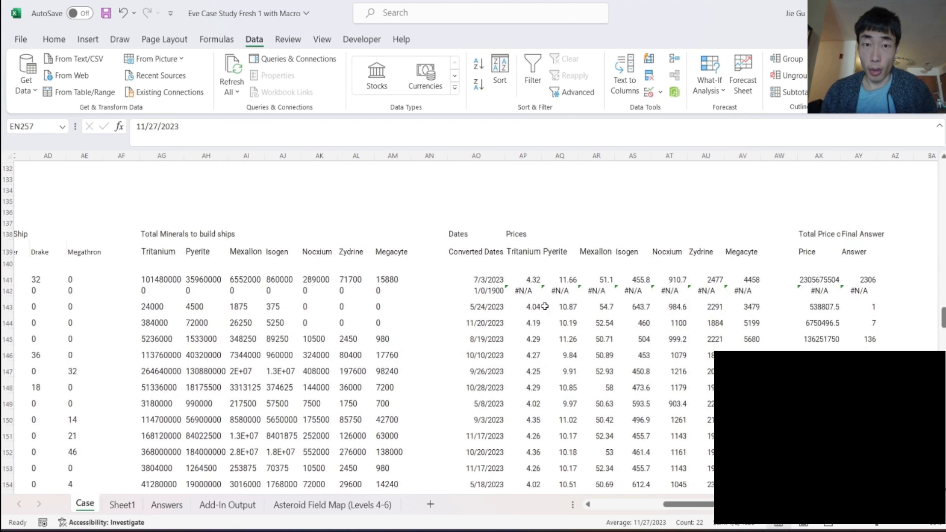
scroll(540, 307, "down", 3)
scroll(540, 307, "left", 4)
scroll(539, 308, "down", 6)
scroll(539, 308, "right", 6)
scroll(540, 307, "down", 14)
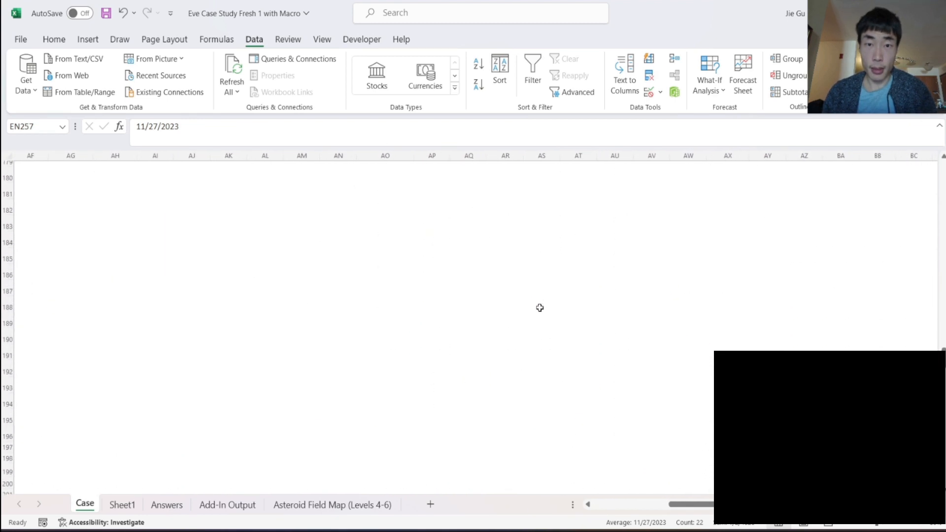
scroll(540, 307, "right", 10)
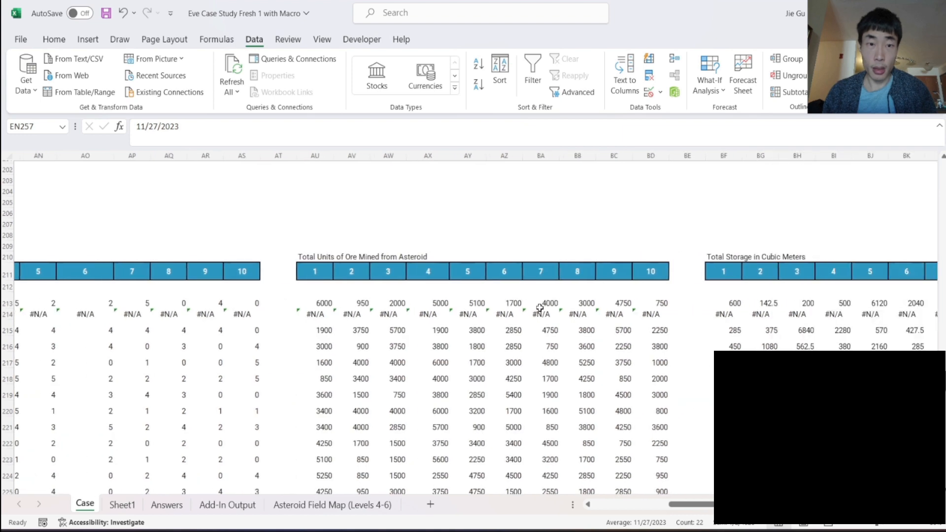
scroll(539, 307, "right", 8)
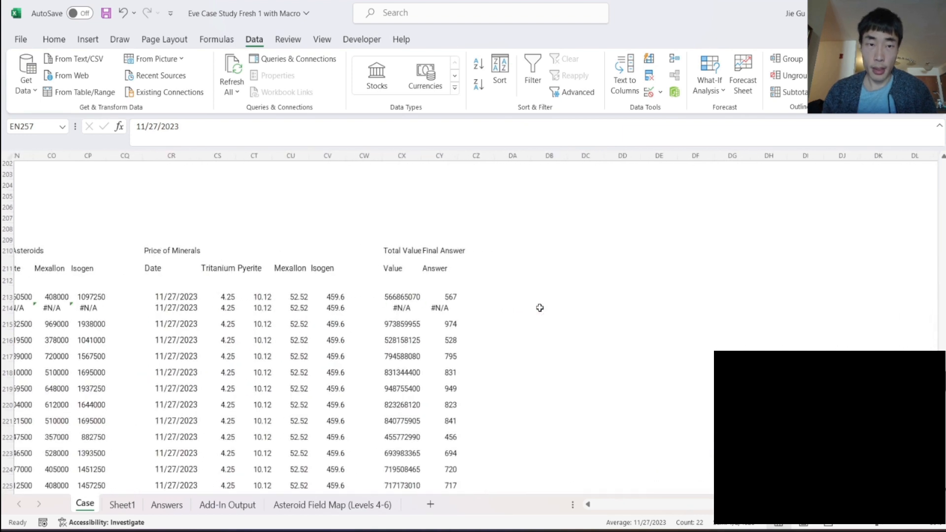
left_click_drag(417, 291, 535, 298)
key("ctrl+c")
- Paste the copied price lookup formulas beside the first date, starting in EO257
scroll(709, 364, "down", 3)
scroll(710, 364, "down", 13)
scroll(709, 364, "right", 10)
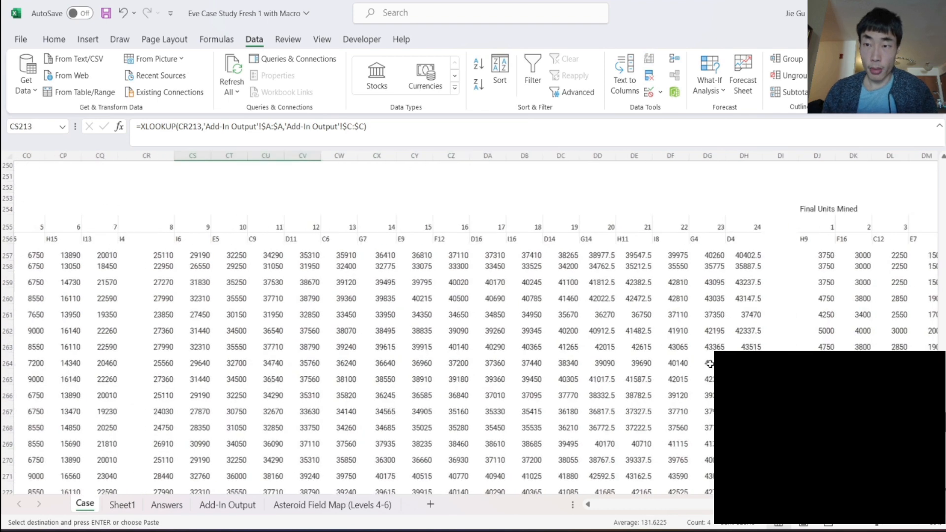
scroll(709, 364, "right", 1)
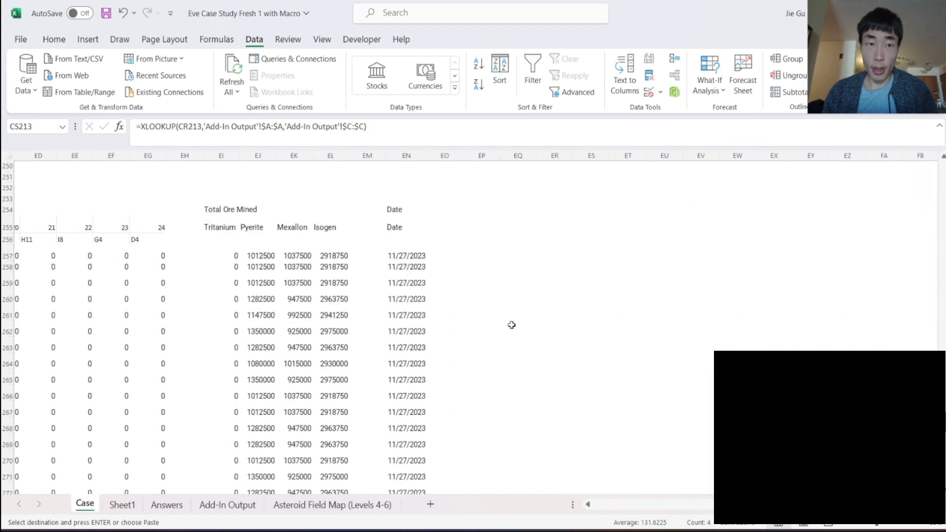
left_click(454, 253)
key("ctrl+v")
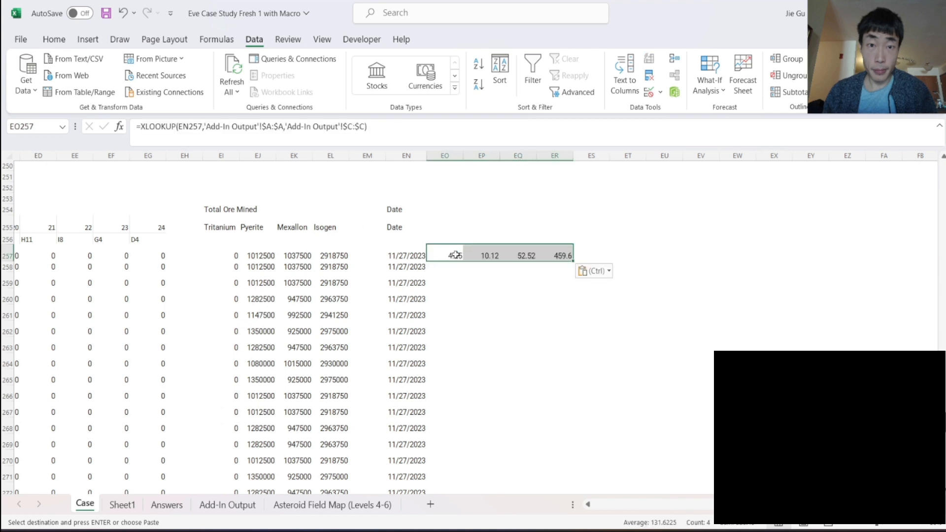
- Copy the four mineral names from EI255:EL255 above the pasted prices and title the block "Prices" in EO254
left_click(445, 229)
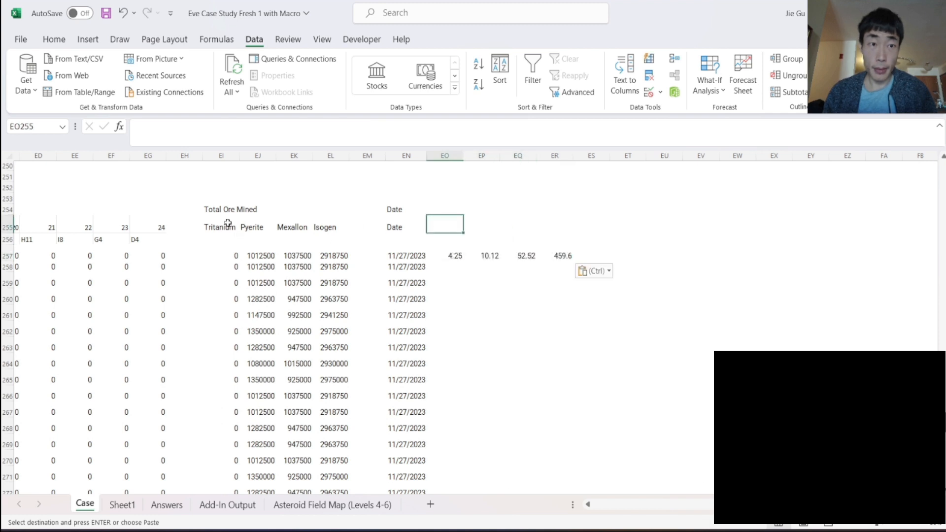
left_click_drag(226, 225, 338, 232)
key("ctrl+c")
left_click(433, 226)
key("ctrl+v")
left_click(441, 208)
type("Prices")
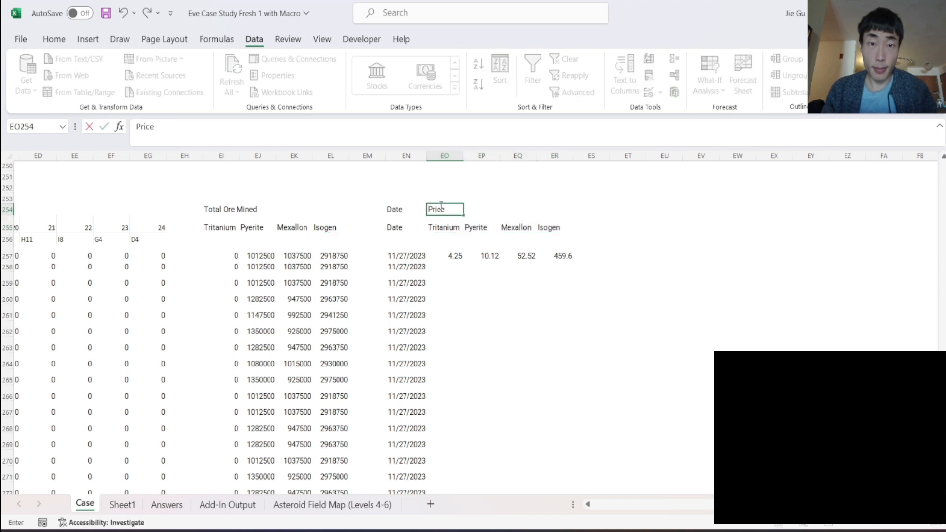
key("Return")
- Fill the price lookup formulas in EO257:ER257 down alongside all the dates
left_click_drag(454, 254, 568, 256)
double_click(571, 261)
left_click(597, 267)
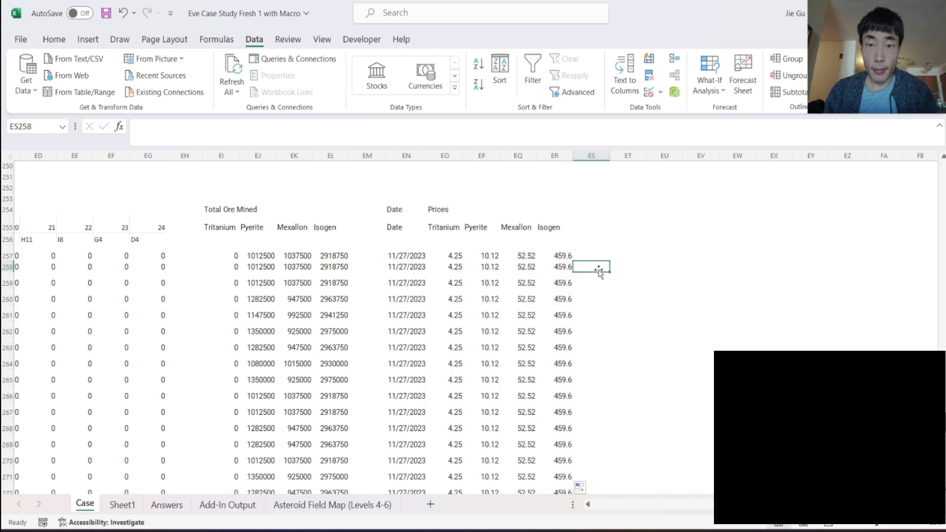
- Add the heading "Total Value" in ET254 and the subheading "Value" in ET255
left_click(627, 210)
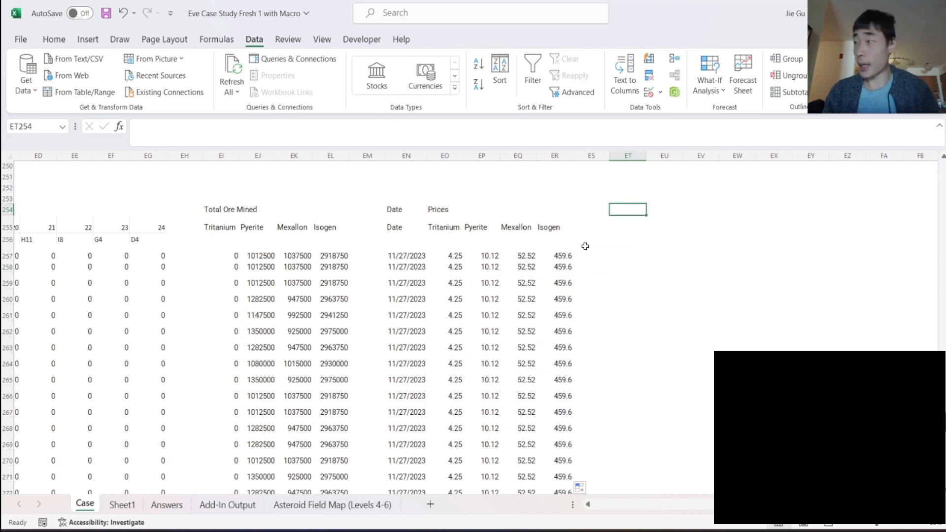
type("Total Value")
key("Return")
key("Return")
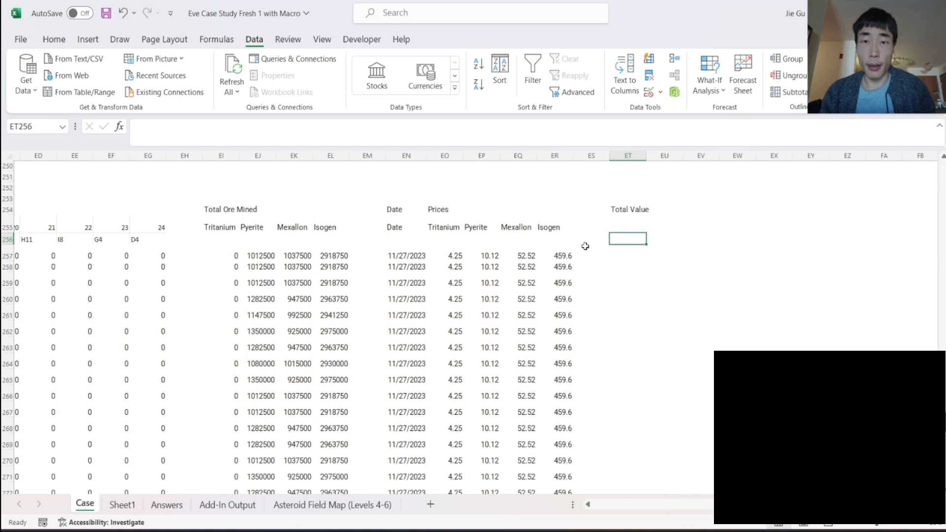
left_click(627, 228)
type("Value")
key("Return")
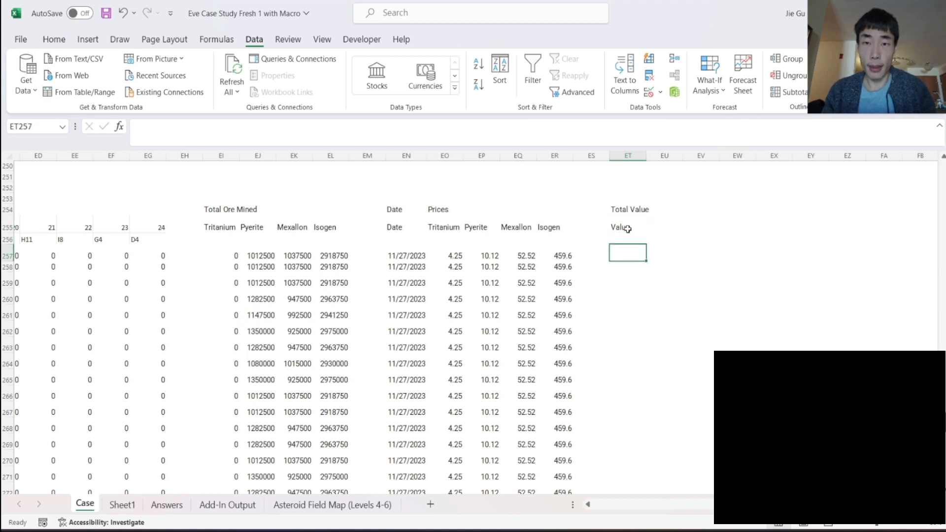
- Calculate the first total value in ET257 as the SUMPRODUCT of prices EO257:ER257 and ore totals EI257:EL257
type("=SUM")
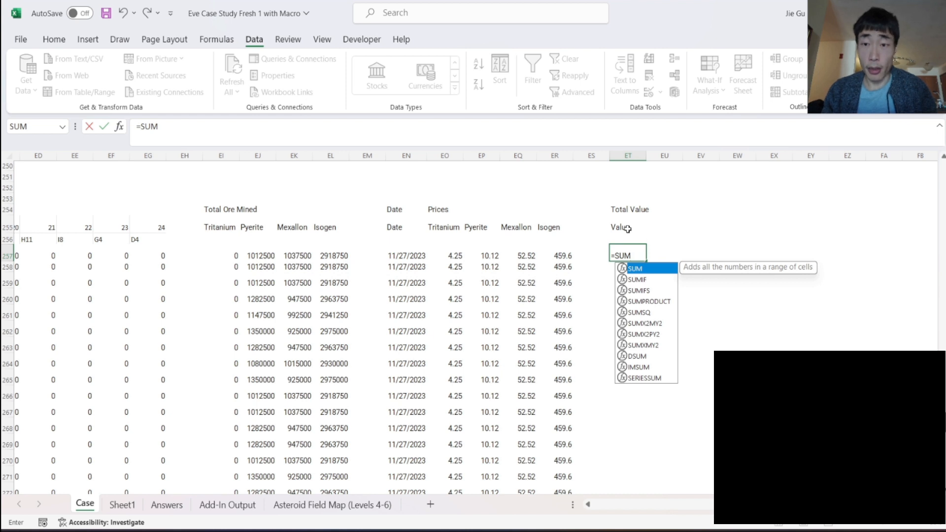
type("P")
key("Tab")
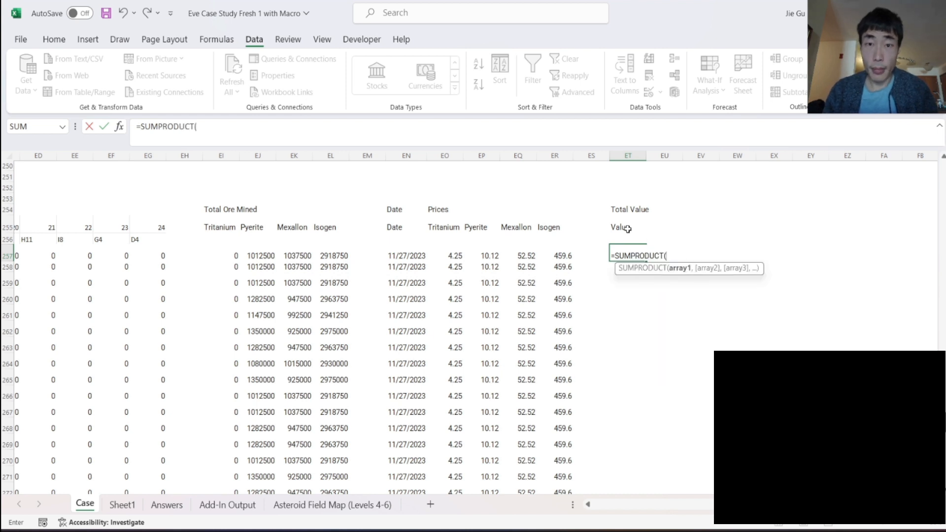
left_click_drag(465, 249, 556, 252)
type(",")
left_click_drag(235, 255, 339, 252)
key("Return")
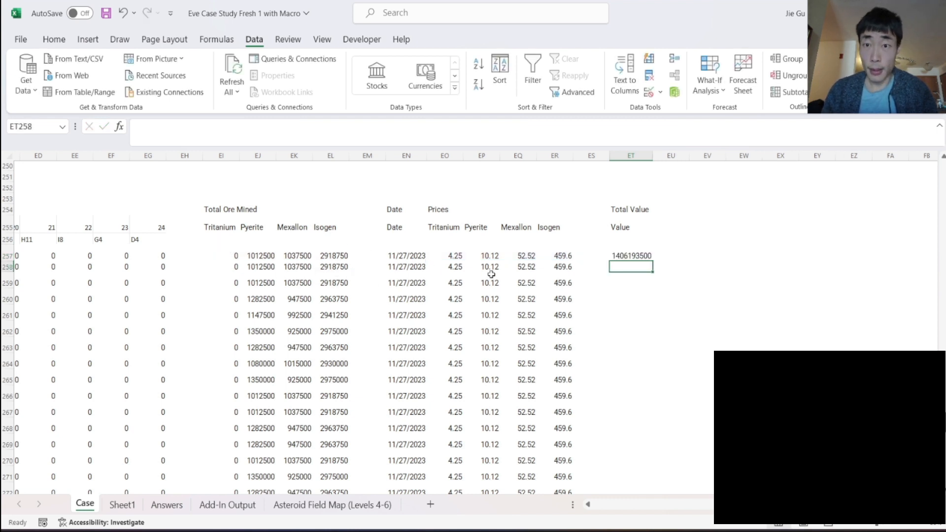
- Fill the Total Value formula in ET257 down to row 278
left_click(651, 256)
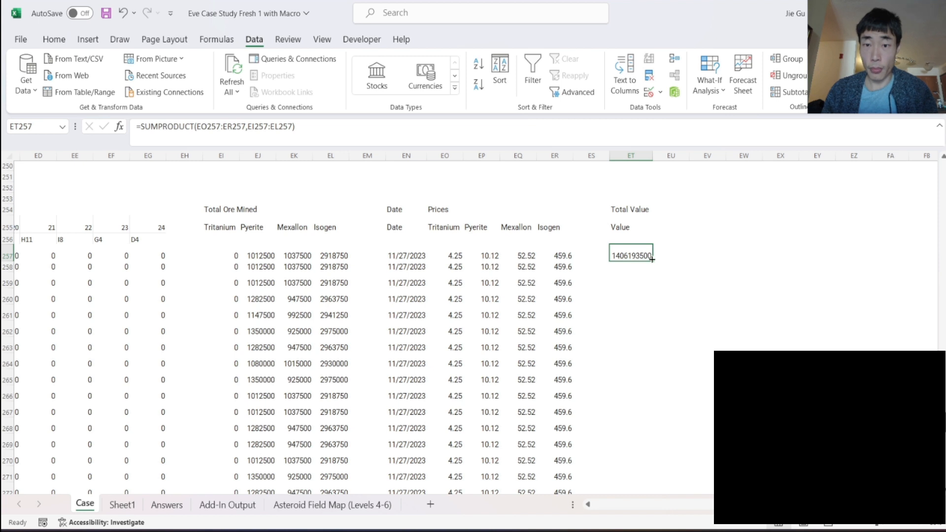
left_click_drag(652, 259, 648, 287)
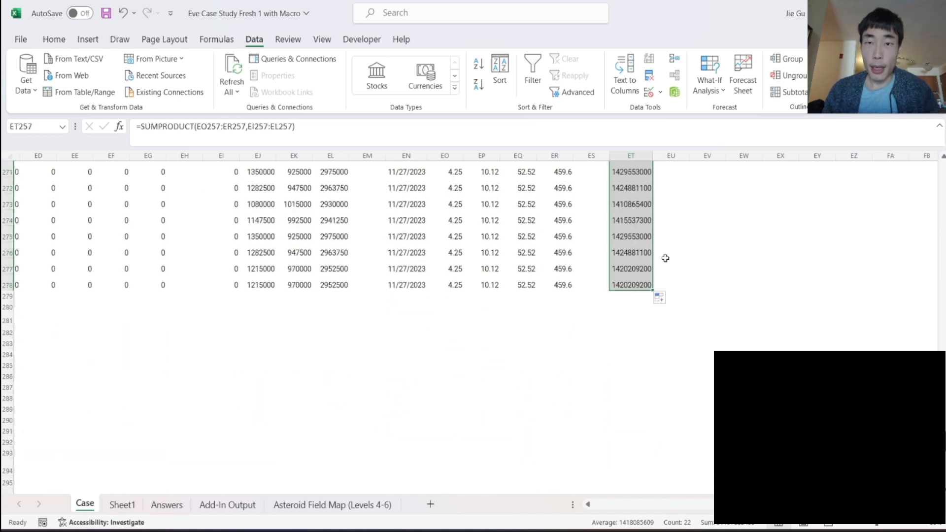
left_click(647, 251)
scroll(649, 247, "up", 1)
scroll(647, 244, "up", 7)
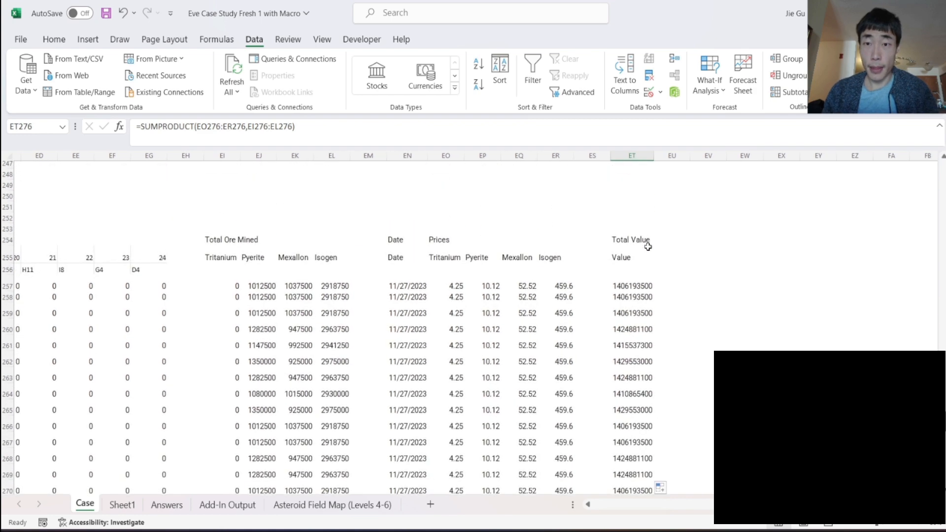
scroll(624, 276, "left", 4)
scroll(625, 276, "left", 20)
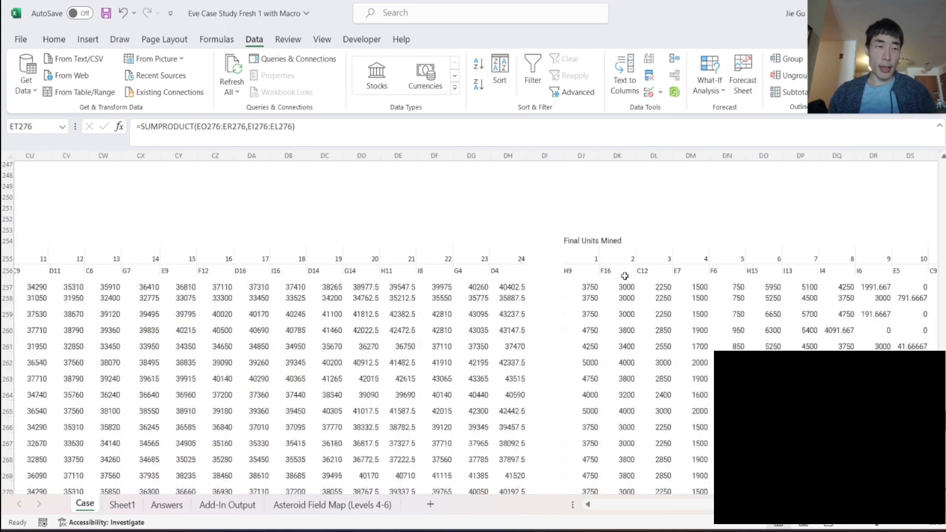
- Review the Level 6 travel cost and routing rules on the Case sheet, and open the Asteroid Field Map sheet
scroll(625, 276, "right", 1)
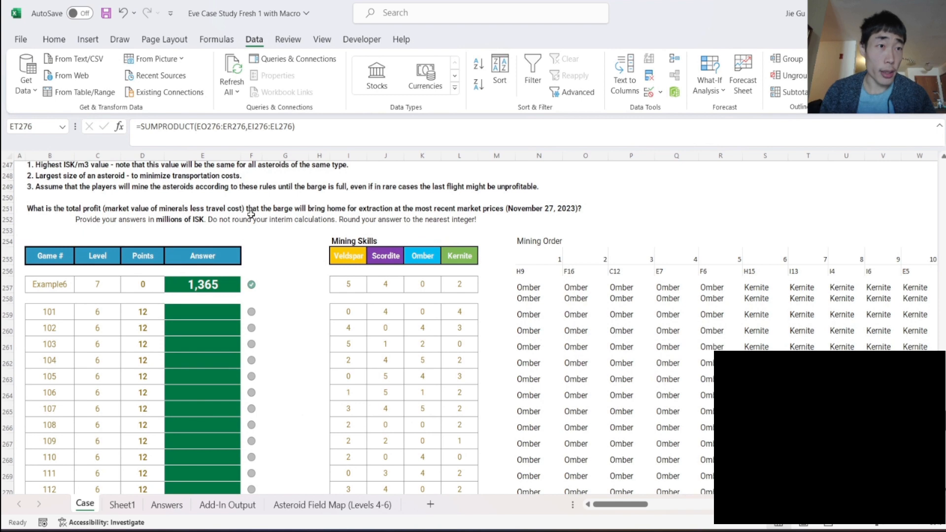
scroll(251, 214, "up", 2)
scroll(250, 213, "up", 2)
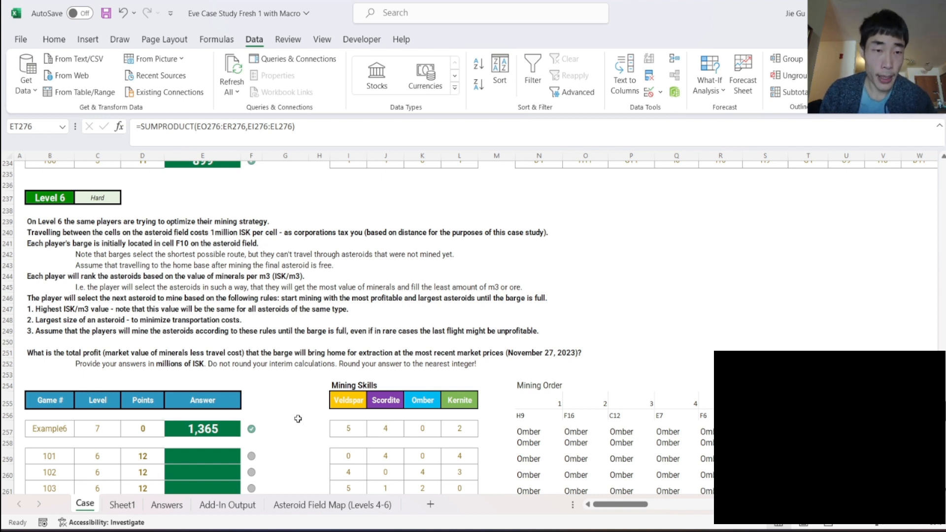
left_click(356, 505)
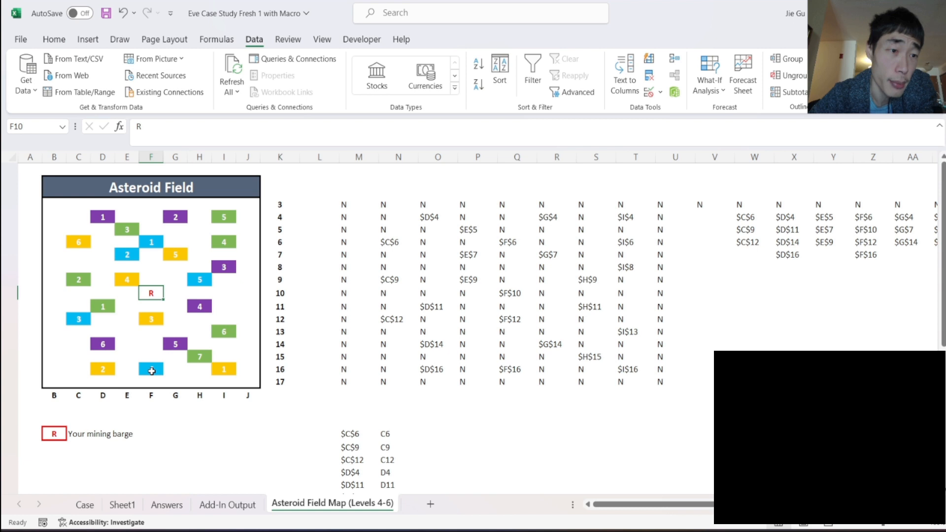
- Examine the cell-by-cell travel path between the Omber asteroids at C12 and F16 on the field map
mouse_move(150, 368)
left_mouse_down()
mouse_move(130, 370)
mouse_move(143, 370)
left_mouse_up()
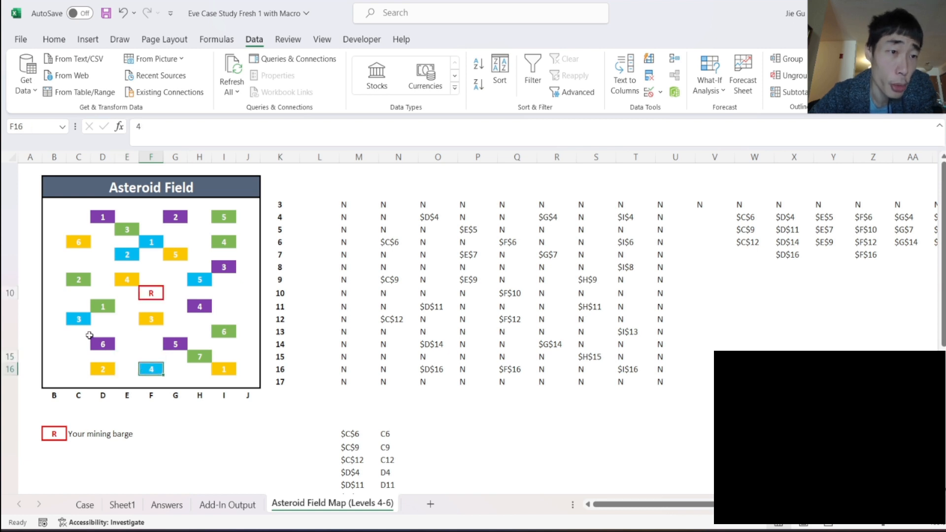
left_click_drag(77, 323, 153, 364)
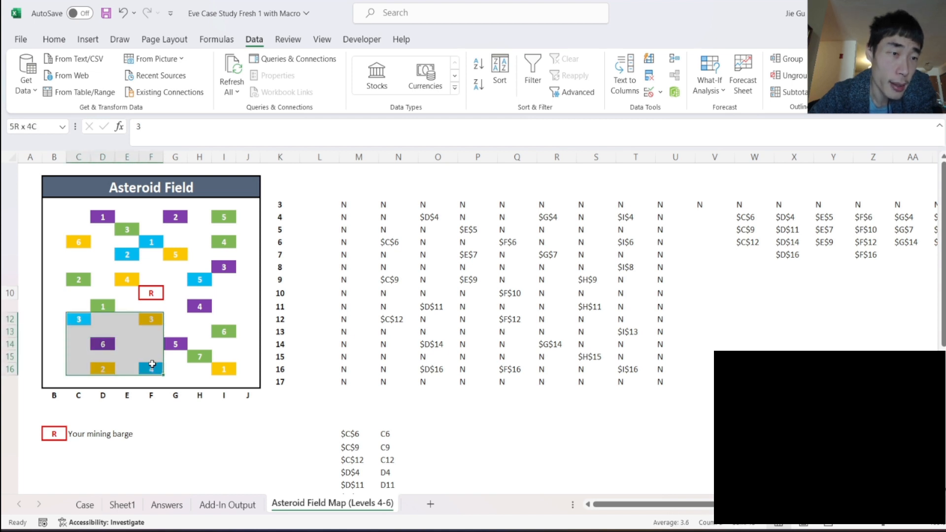
left_click(78, 332)
key("Down")
key("Down")
key("Down")
key("Right")
key("Right")
key("Right")
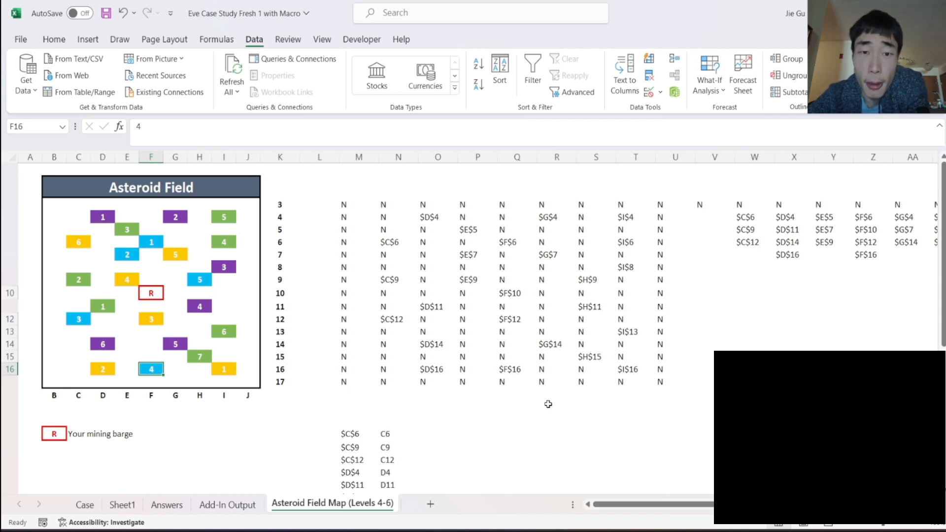
scroll(420, 392, "right", 3)
scroll(419, 392, "left", 3)
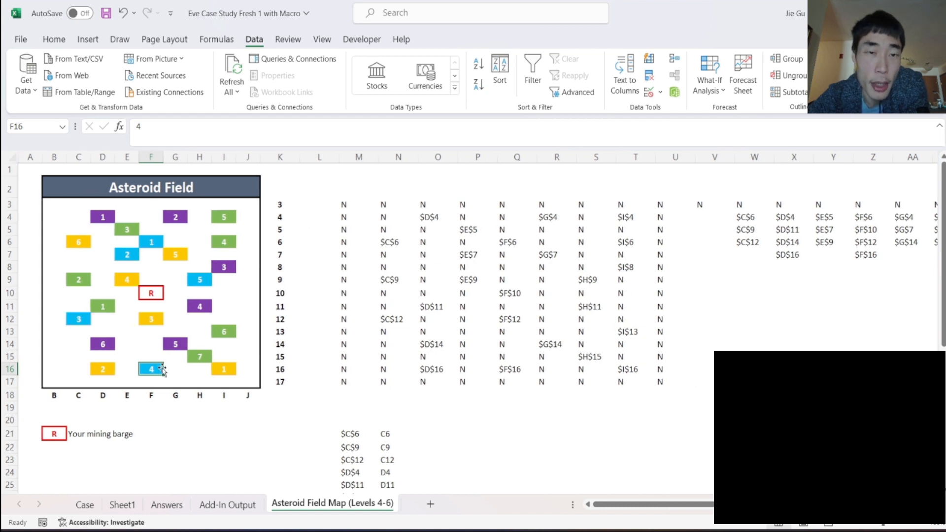
- Trace the barge's possible route on the map from F10 through the Omber asteroids and on to G7
left_click(151, 294)
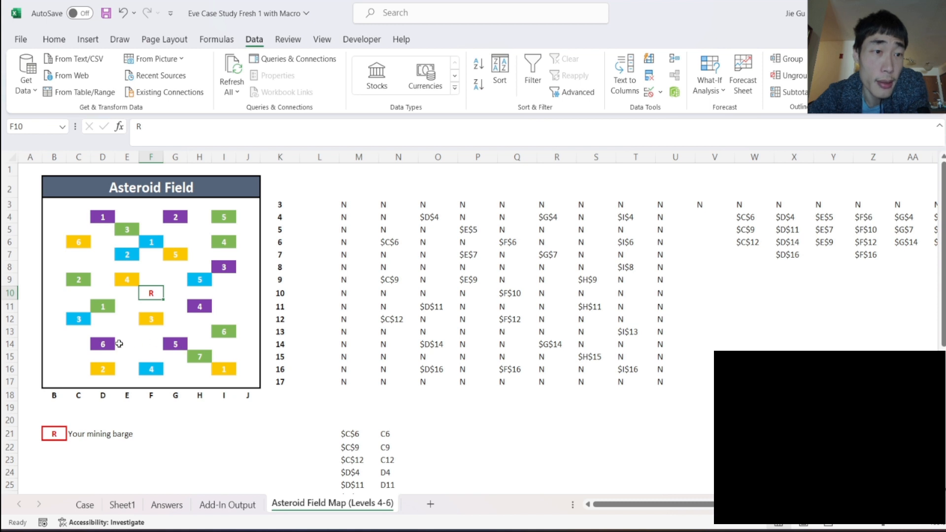
left_click(157, 374)
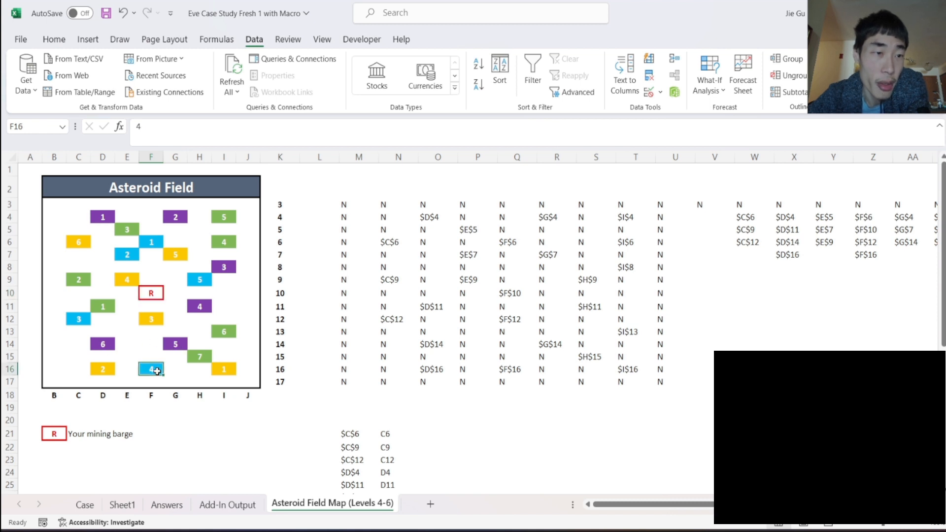
left_click(208, 278)
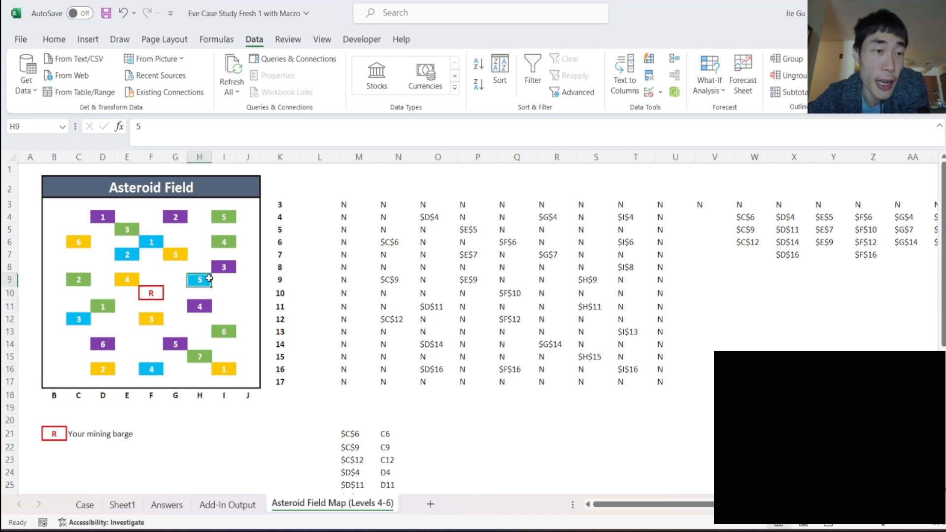
left_click(156, 368)
left_click(65, 316)
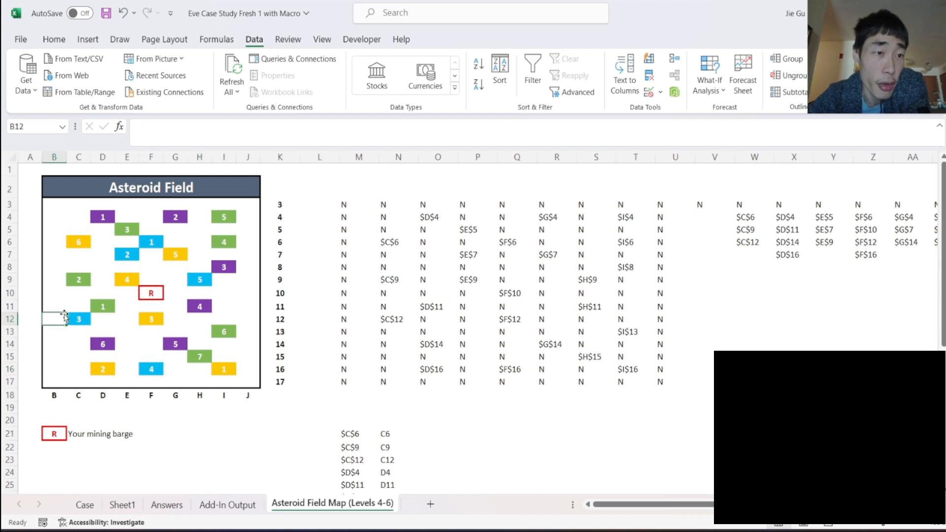
left_click(128, 256)
left_click(150, 252)
left_click(152, 244)
left_click(173, 256)
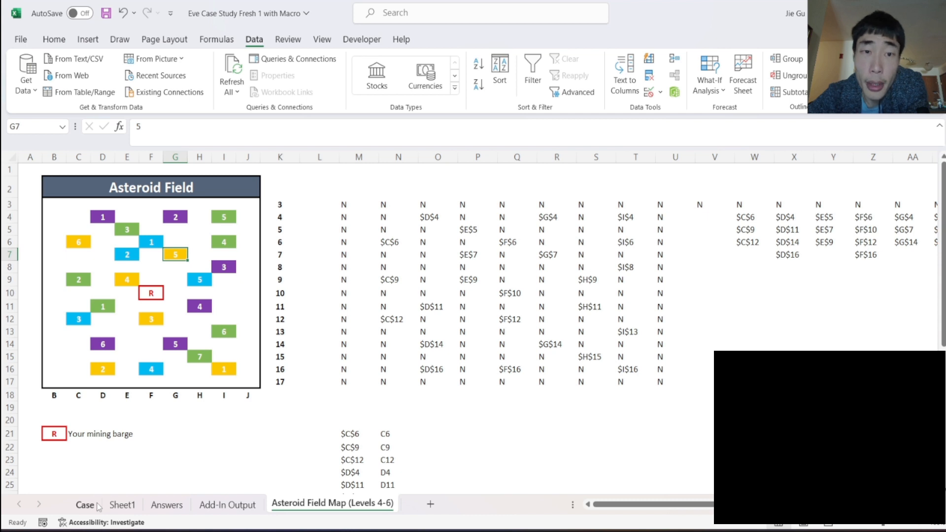
- Copy the ranked Astroid Location list from column AN of Sheet1 into the Asteroid Field Map sheet starting at O21
left_click(401, 433)
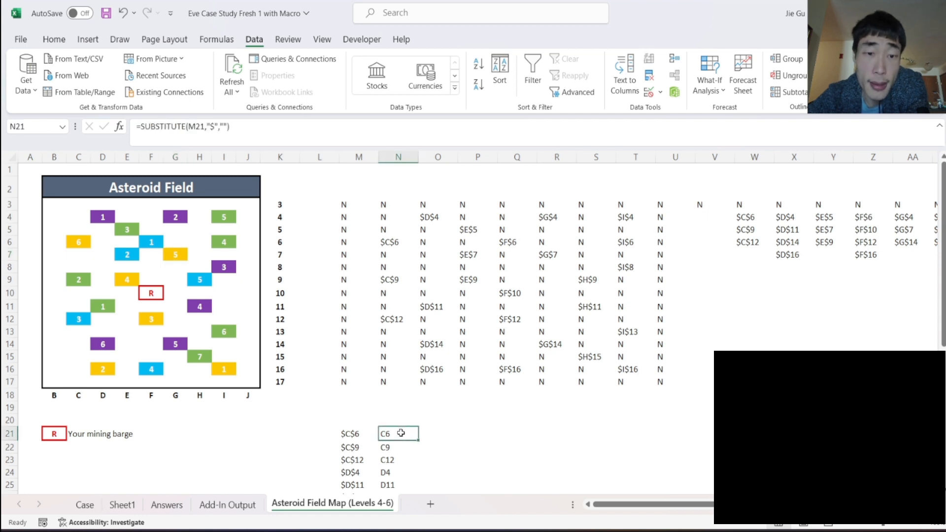
scroll(401, 433, "down", 9)
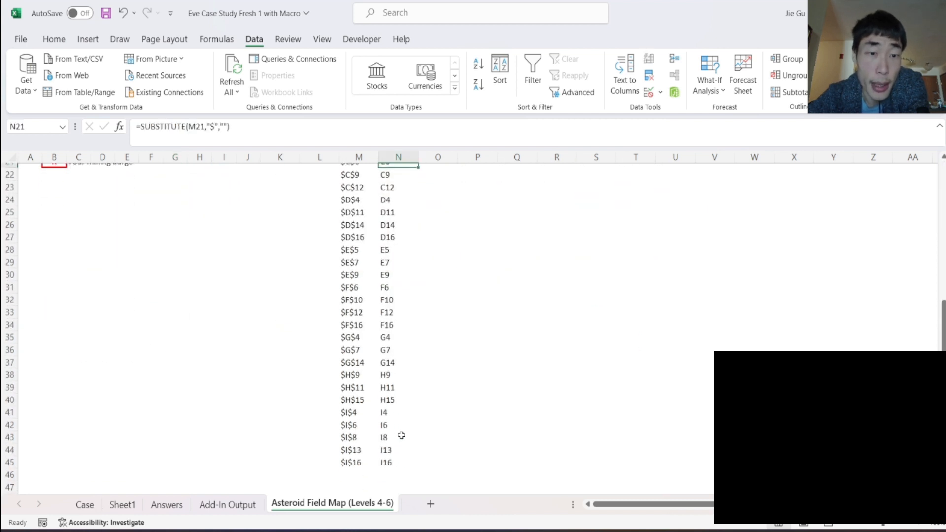
scroll(401, 434, "up", 4)
left_click(84, 504)
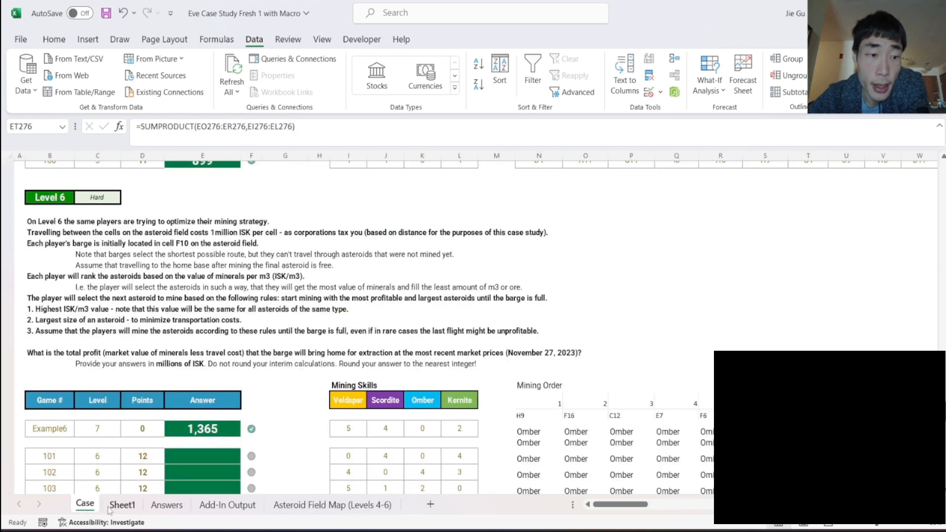
left_click(122, 505)
key("ctrl+c")
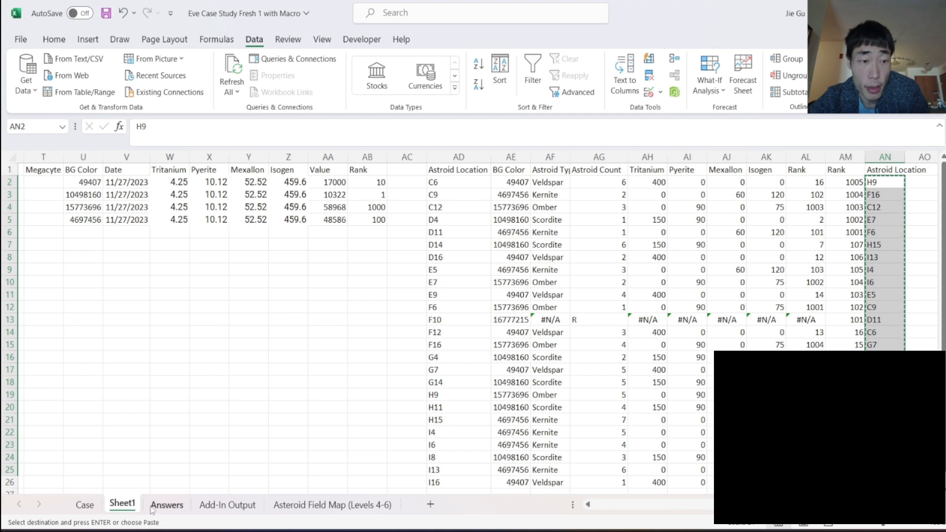
left_click(279, 504)
scroll(255, 413, "up", 5)
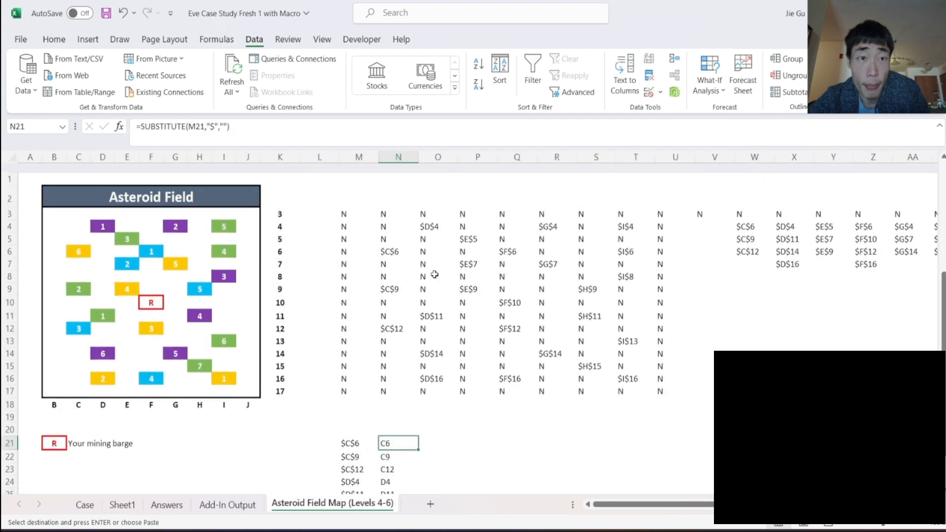
scroll(203, 425, "down", 1)
scroll(203, 426, "up", 1)
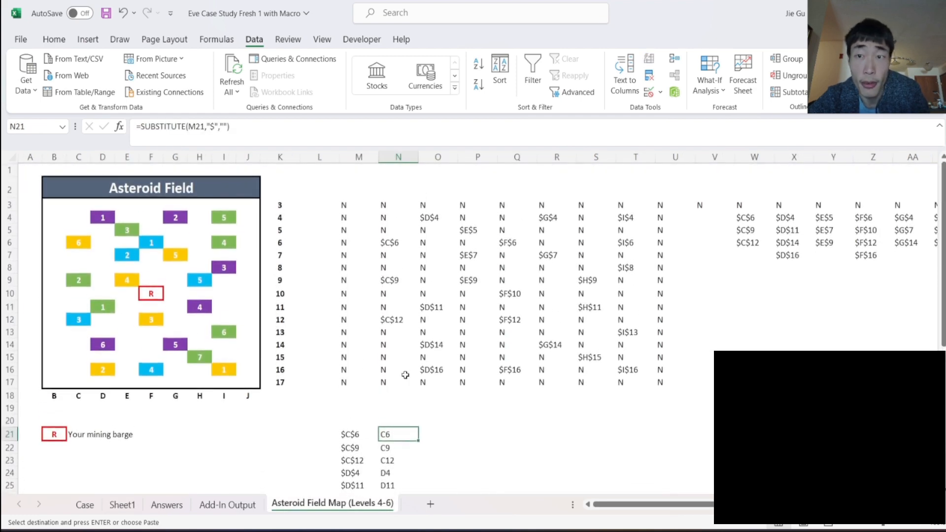
left_click(452, 434)
key("ctrl+v")
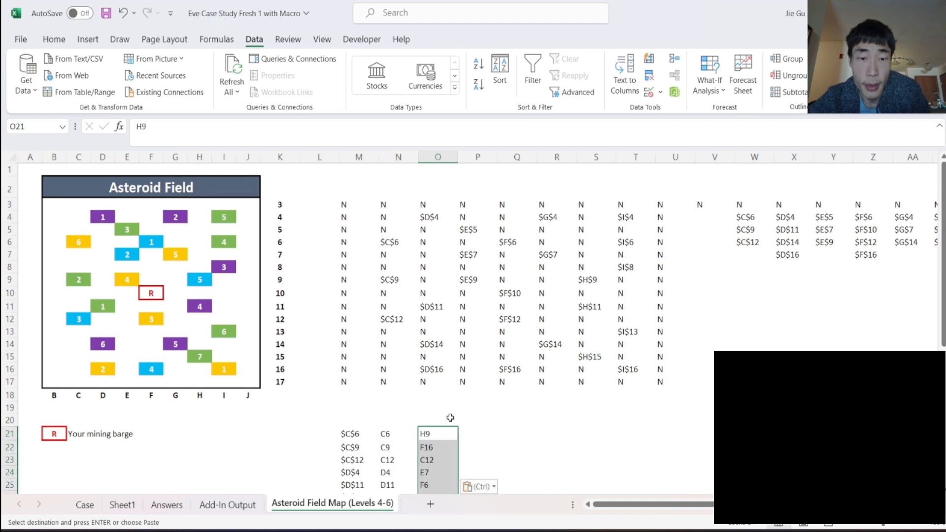
- Enter the barge's starting cell F10 in O20, above the ranked asteroid locations
scroll(450, 417, "down", 1)
left_click(427, 375)
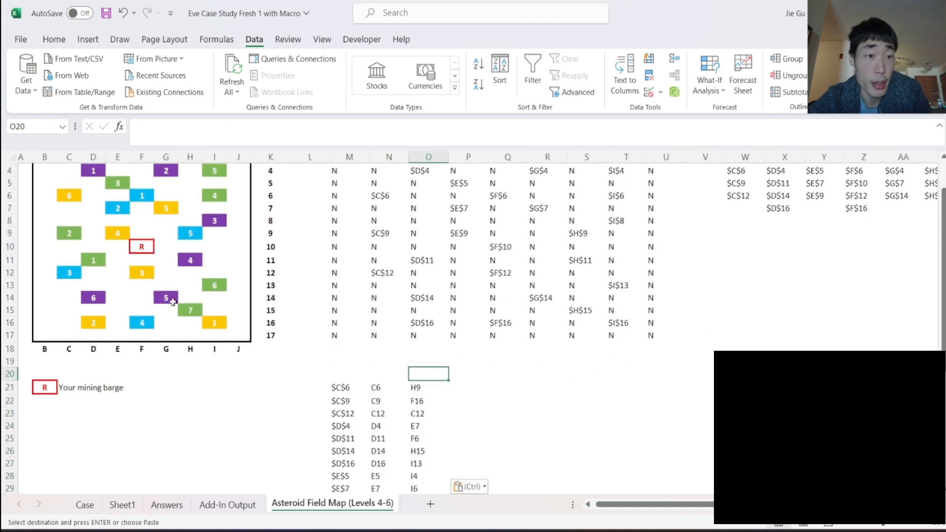
key("Escape")
type("F10")
key("Return")
scroll(414, 387, "down", 7)
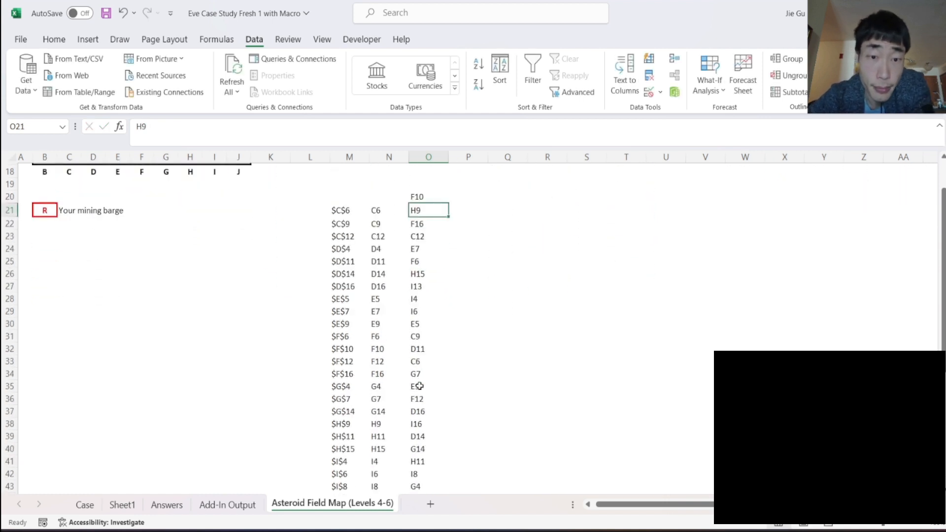
scroll(419, 386, "up", 3)
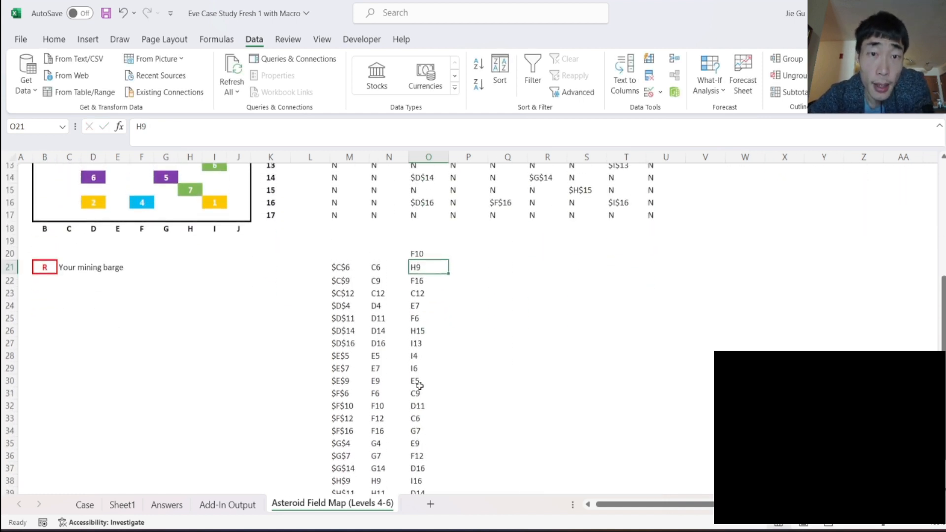
- Add the headings "Row Distance" in P19 and "Column Distance" in Q19, and widen column P to fit its heading
left_click(425, 251)
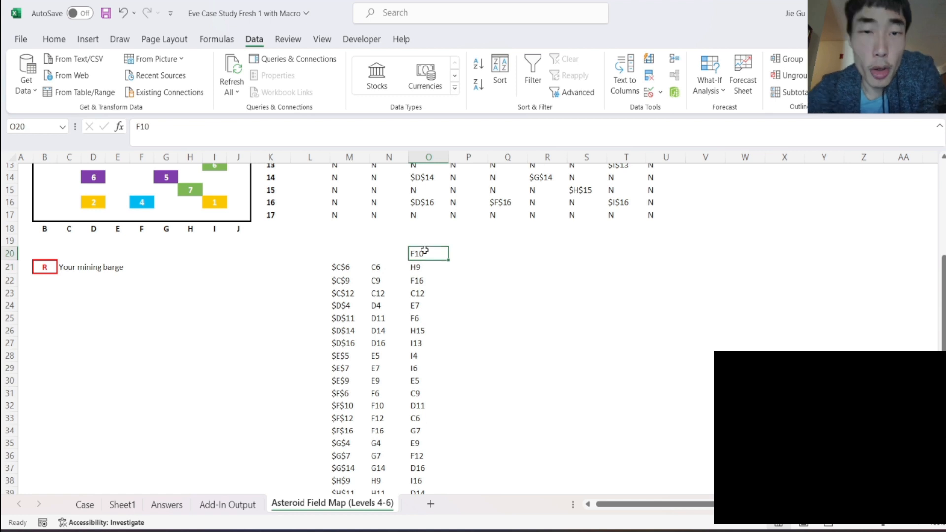
left_click(472, 253)
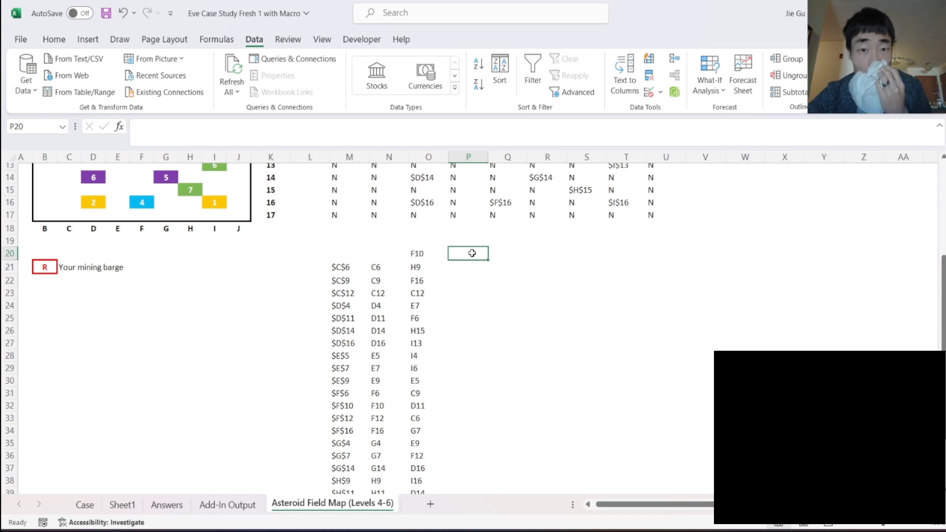
left_click(464, 243)
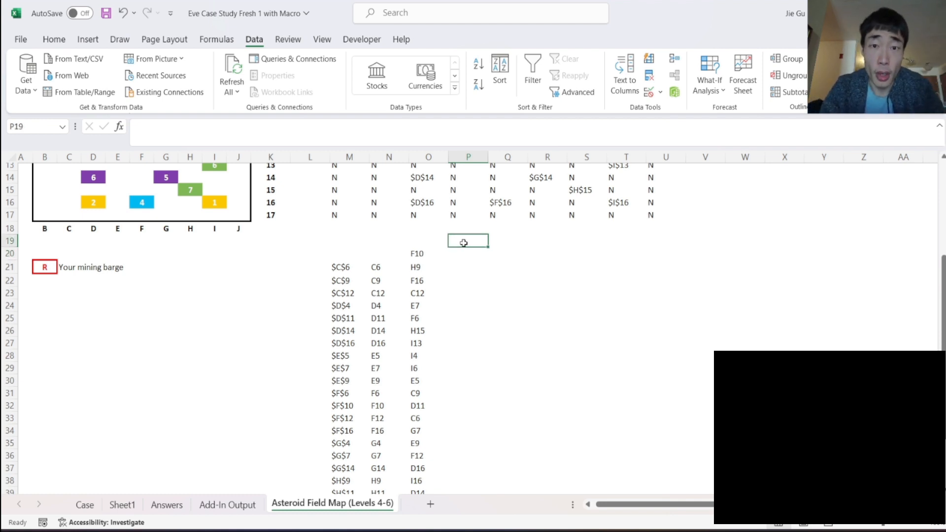
type("Ro")
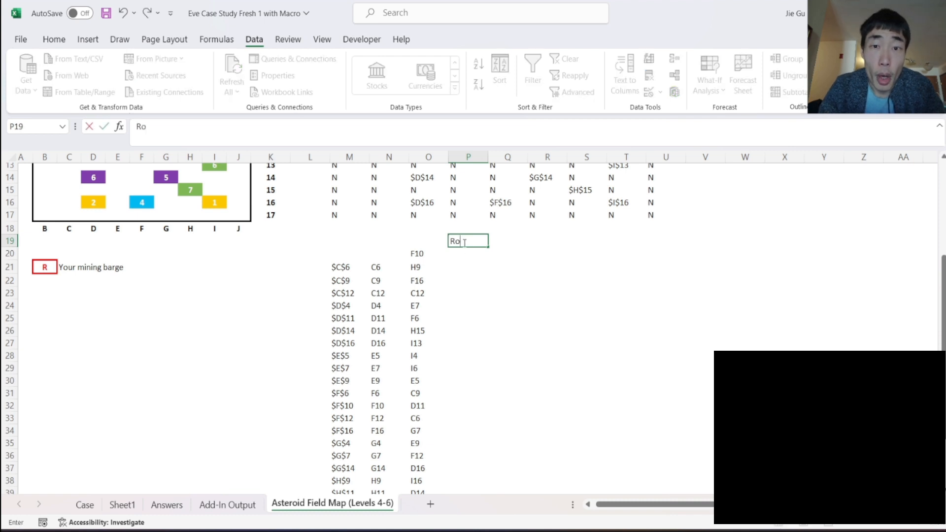
type("w Distance")
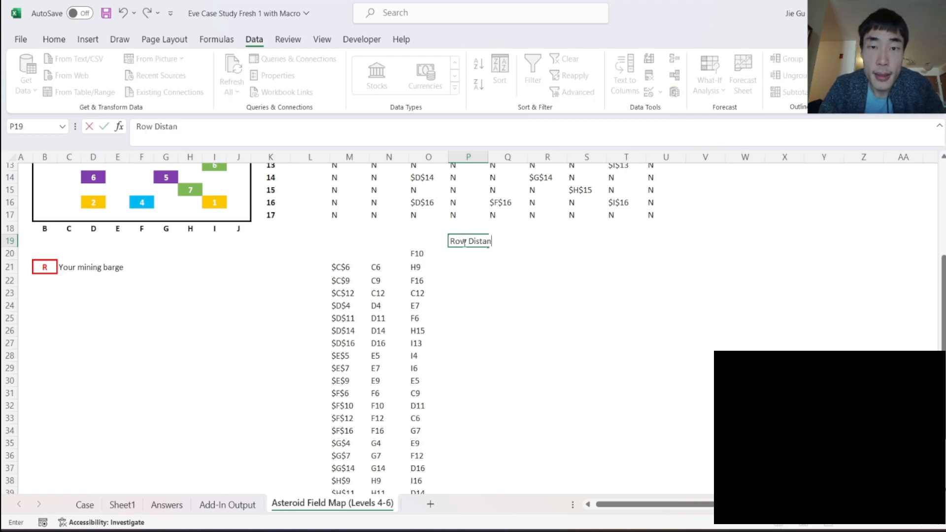
key("Tab")
type("Column Dis")
key("BackSpace")
key("BackSpace")
key("BackSpace")
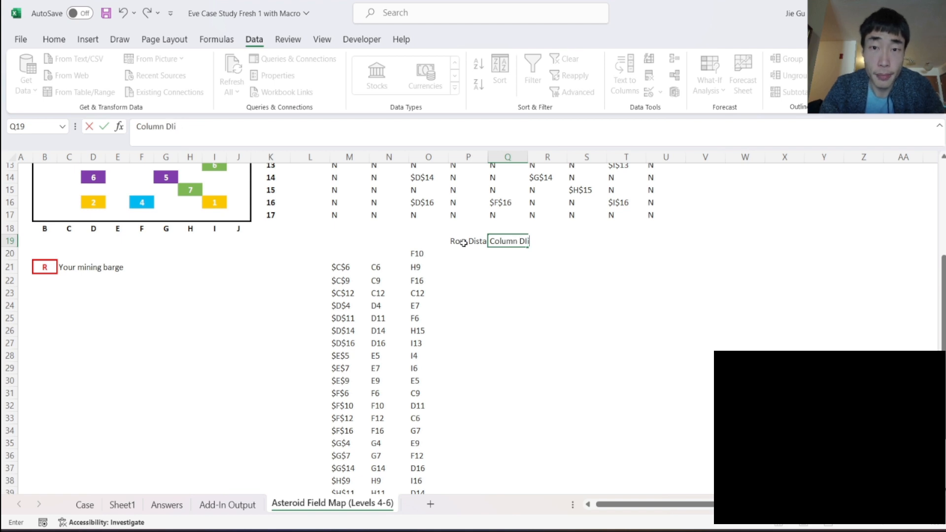
type("tance")
key("Return")
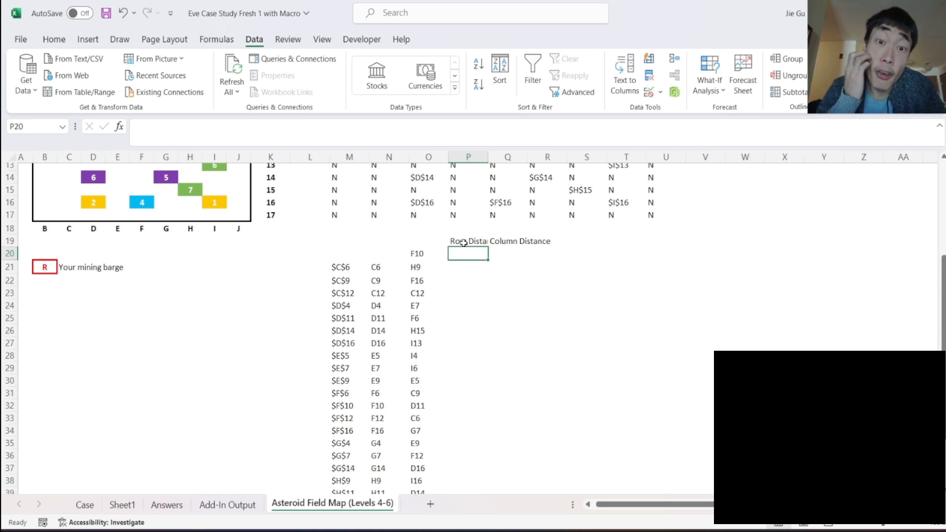
left_click_drag(488, 160, 502, 162)
- Enter the formula =ROW(O20) in P20 under Row Distance
scroll(491, 279, "up", 2)
type("ROW Distance")
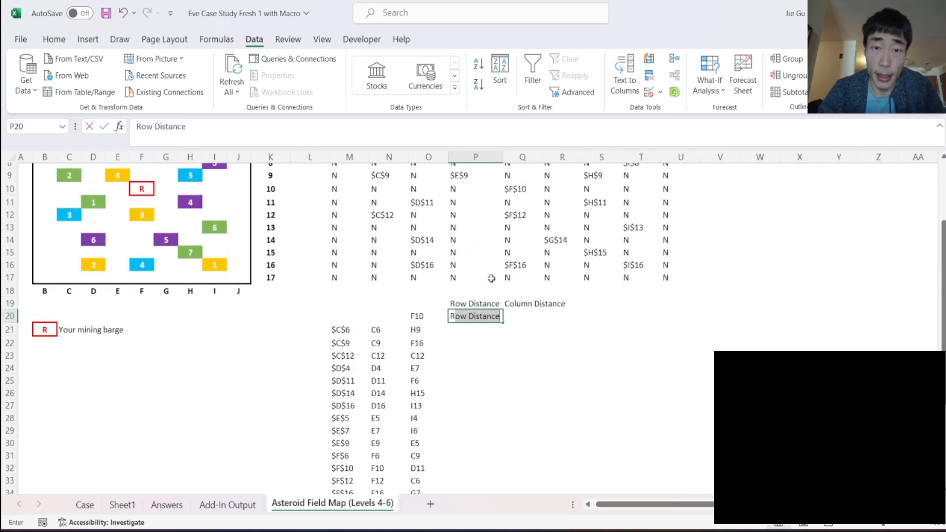
key("BackSpace")
key("BackSpace")
key("BackSpace")
key("BackSpace")
key("BackSpace")
type("=ROW(")
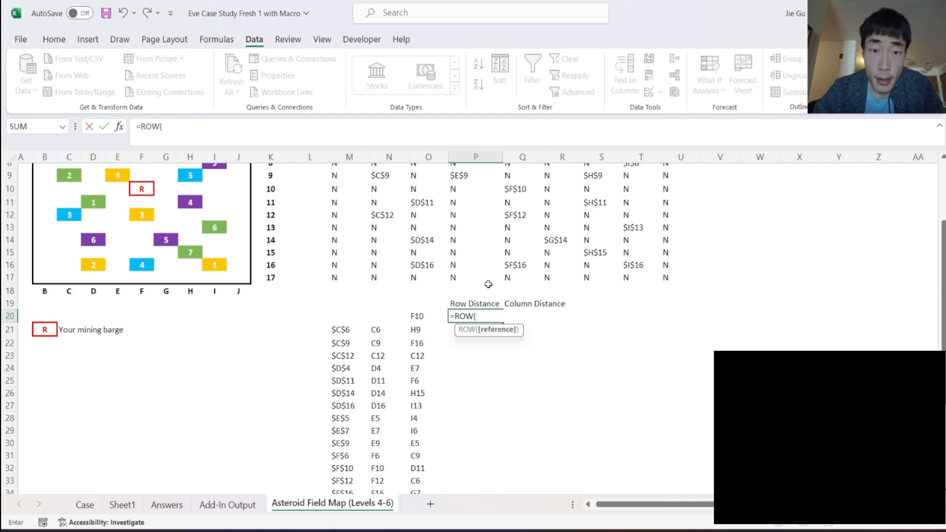
left_click(417, 316)
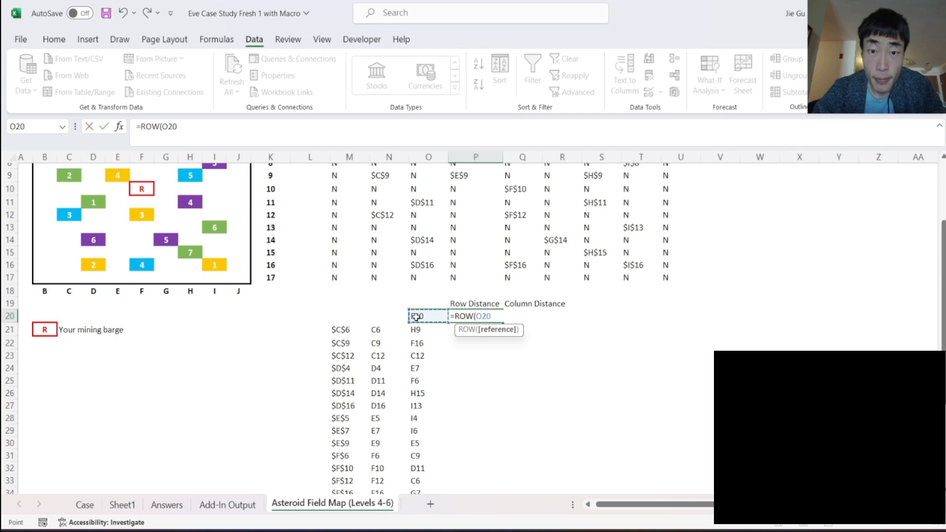
key("Return")
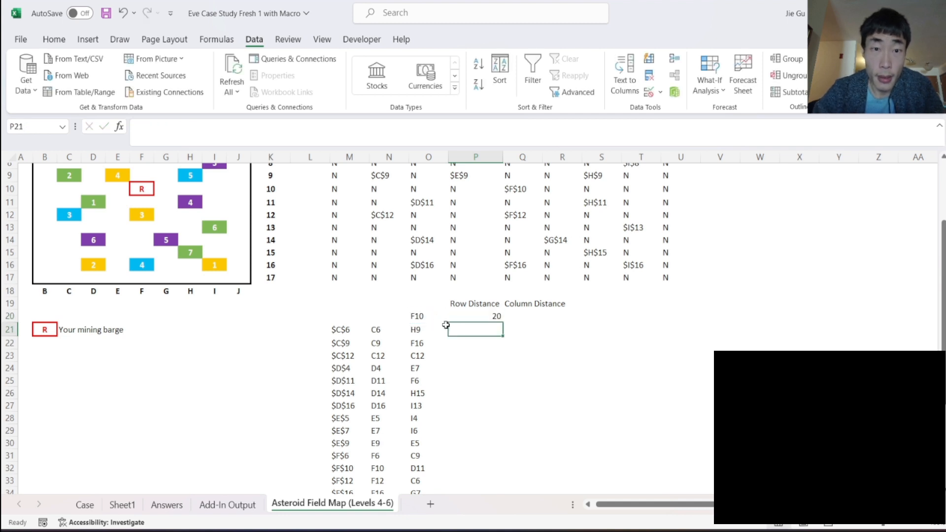
- Change the P20 formula under Row Distance to =ROW(INDIRECT(O20))
left_click(458, 319)
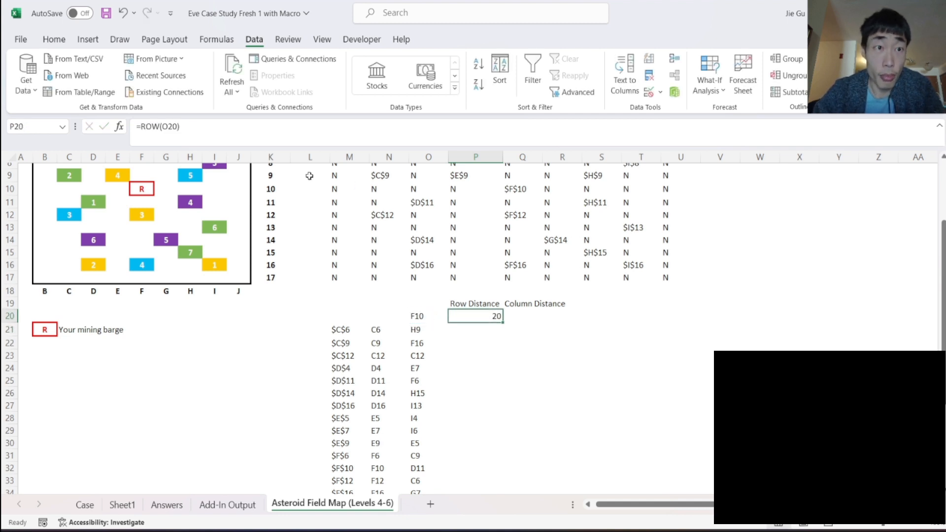
left_click(171, 129)
left_click_drag(163, 128, 178, 128)
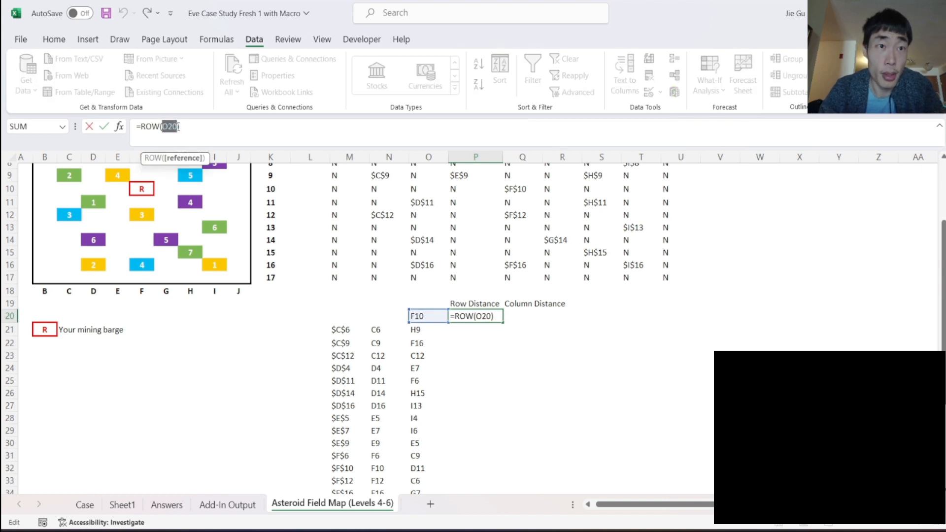
type("I")
key("BackSpace")
type("IND")
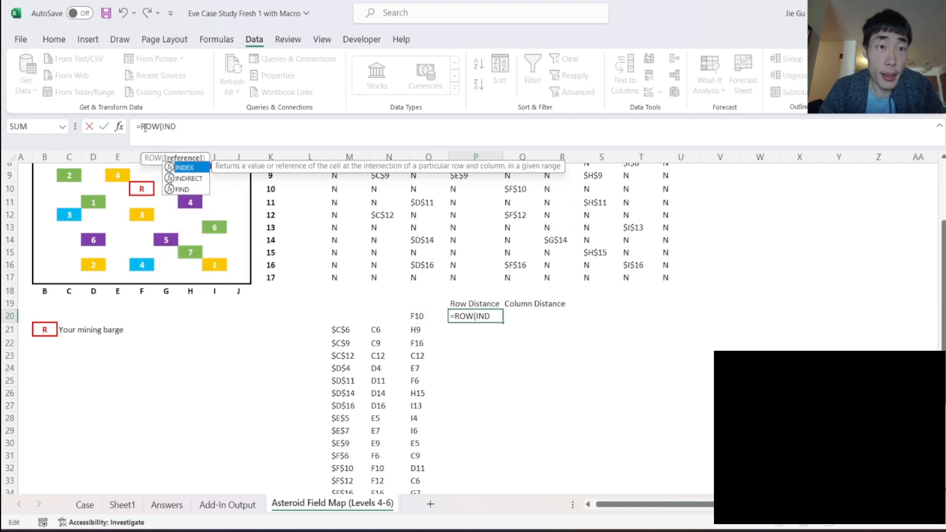
key("Tab")
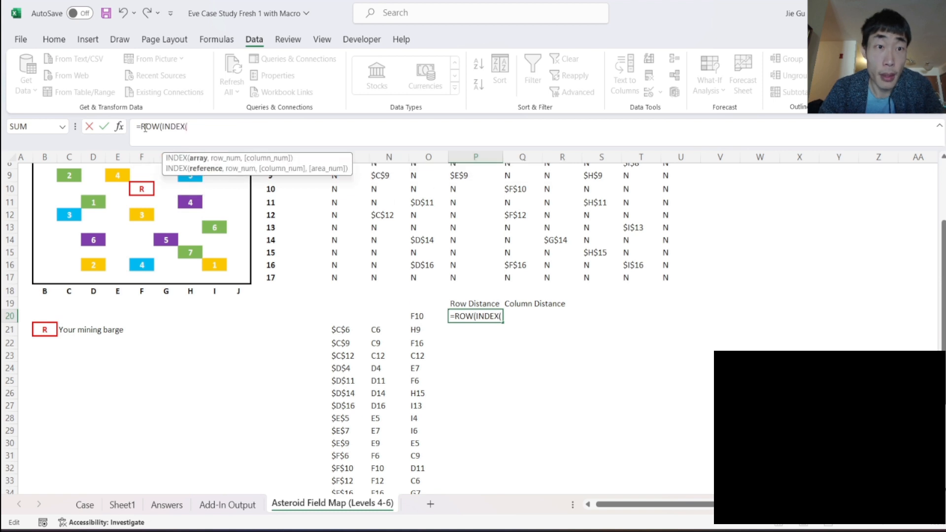
key("BackSpace")
key("BackSpace")
key("BackSpace")
key("BackSpace")
key("BackSpace")
key("BackSpace")
type("INDI")
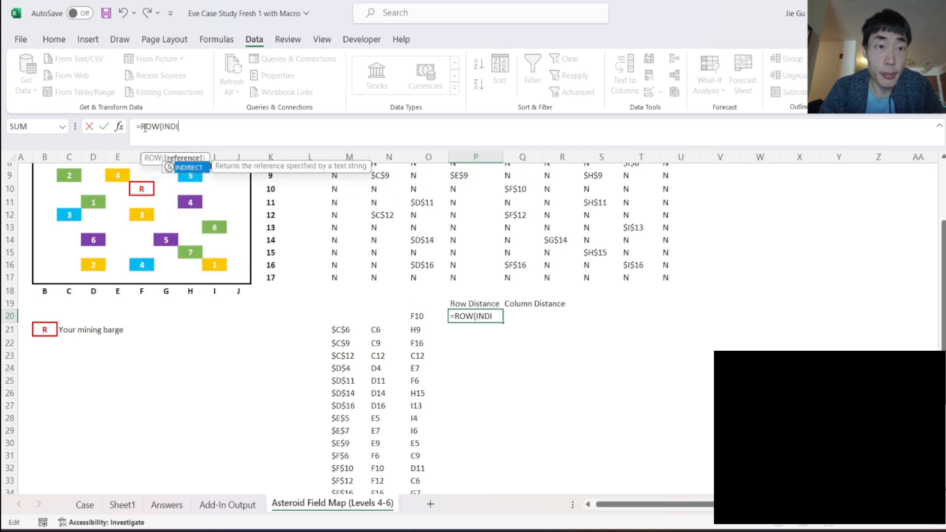
key("Tab")
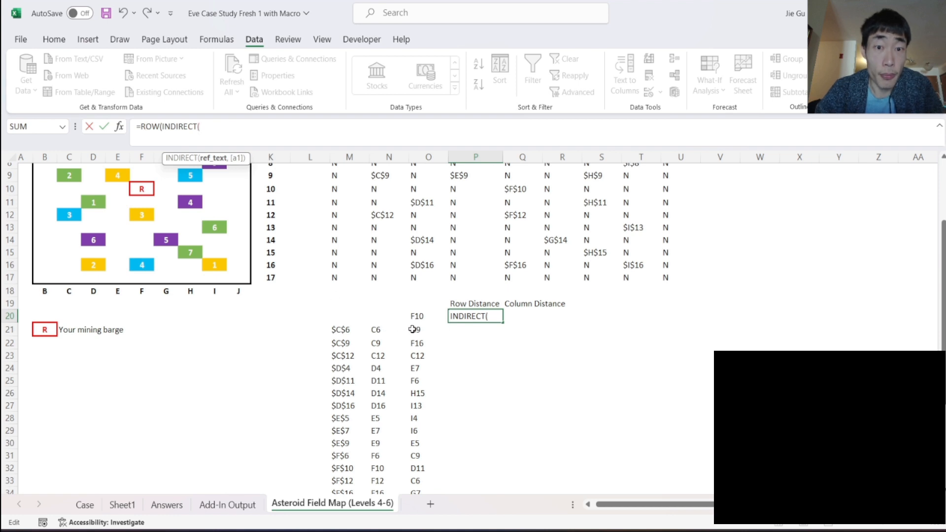
left_click(422, 317)
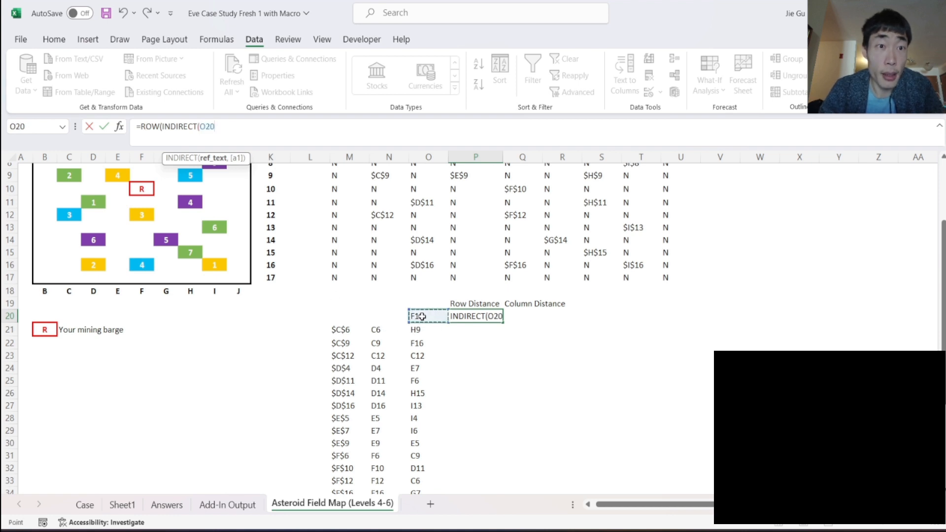
type("))")
key("Return")
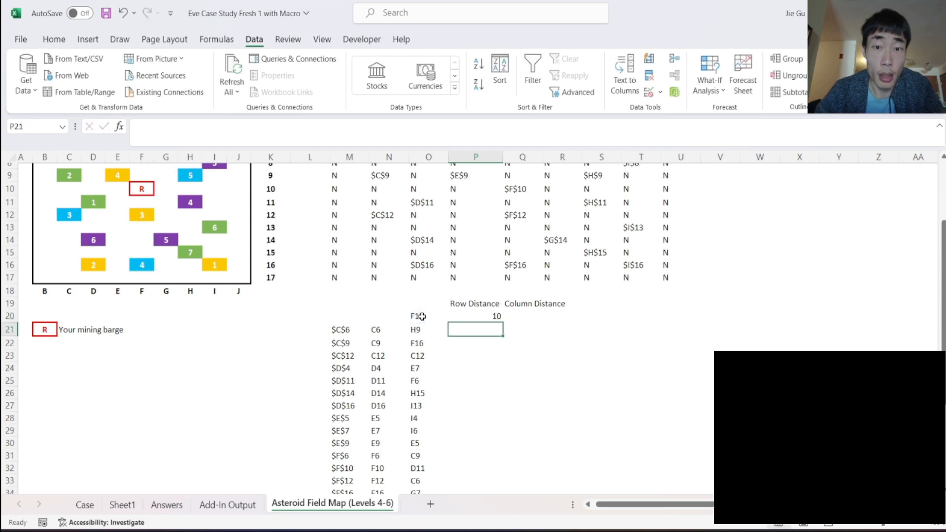
- Fill the Row Distance formula from P20 down to P44, alongside the asteroid locations
left_click(492, 317)
left_click_drag(503, 323, 478, 466)
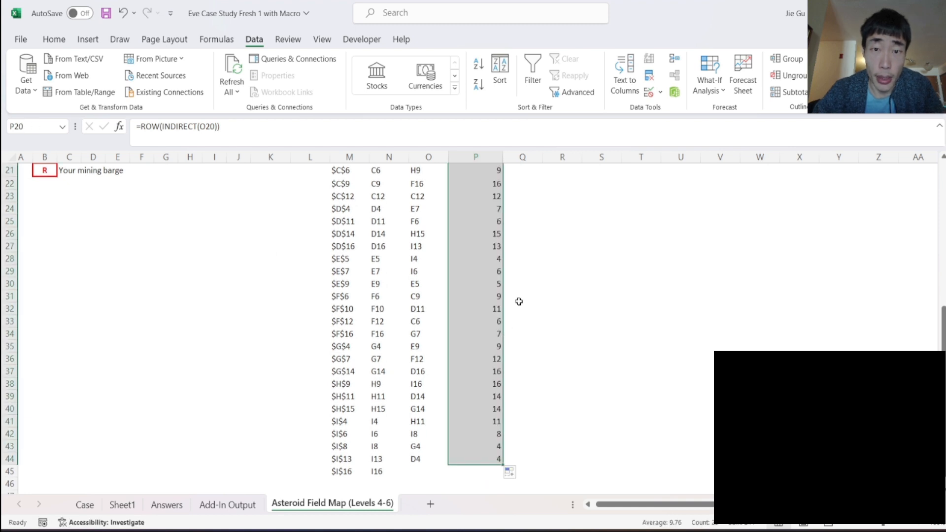
scroll(520, 301, "up", 3)
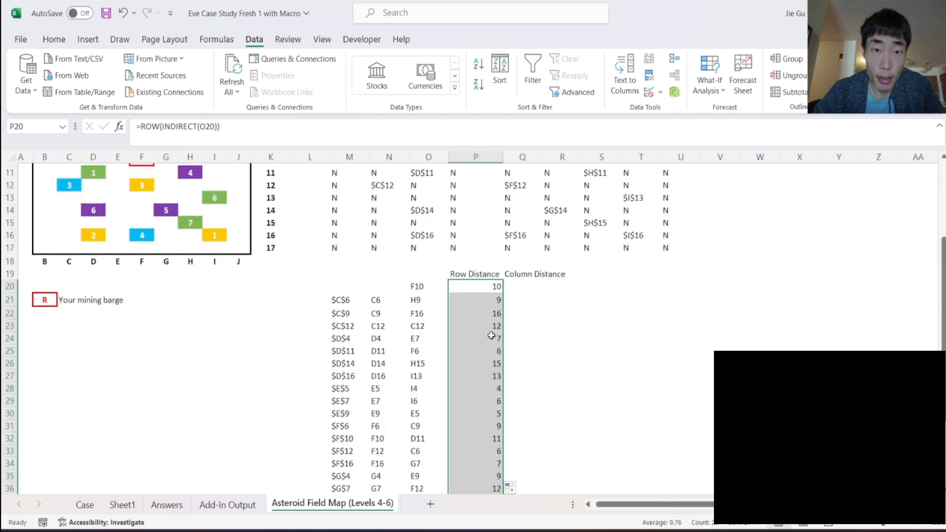
scroll(492, 335, "down", 4)
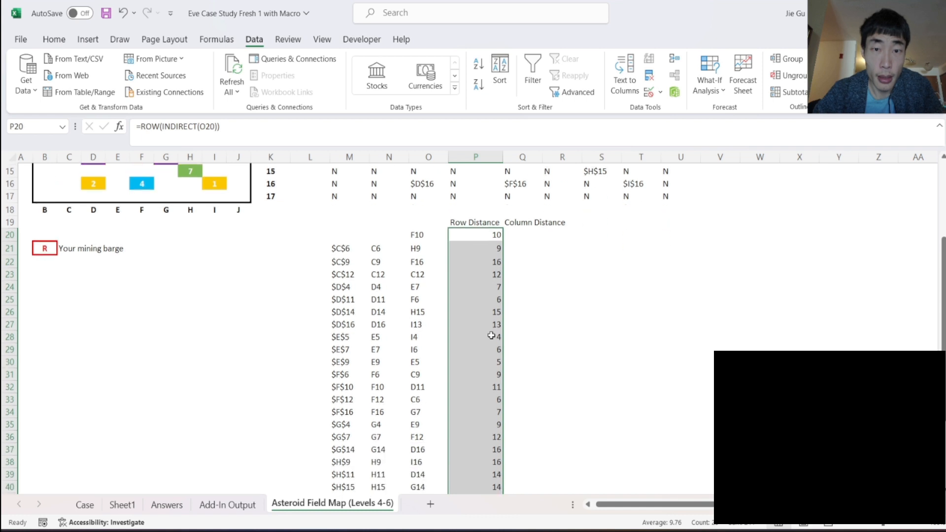
scroll(491, 335, "up", 3)
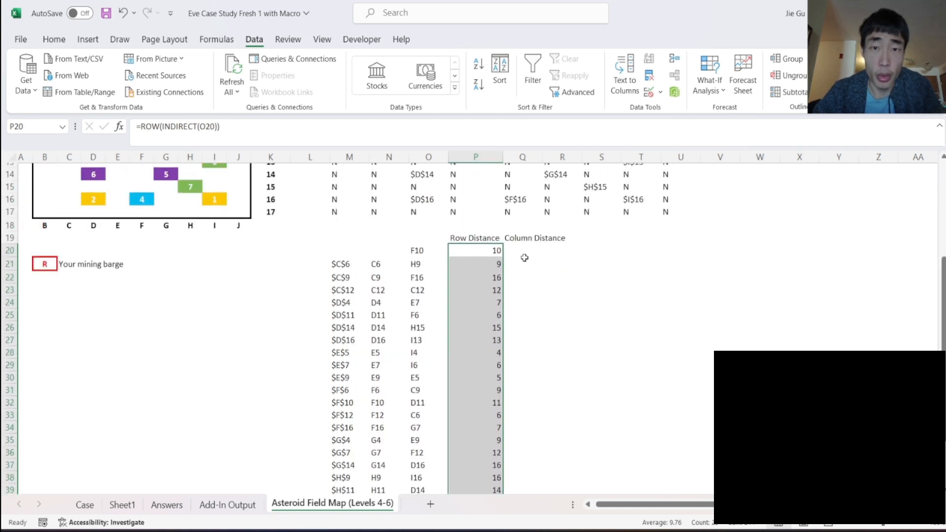
- Enter the formula =COLUMN(INDIRECT(O20)) in Q20 under Column Distance
left_click(522, 250)
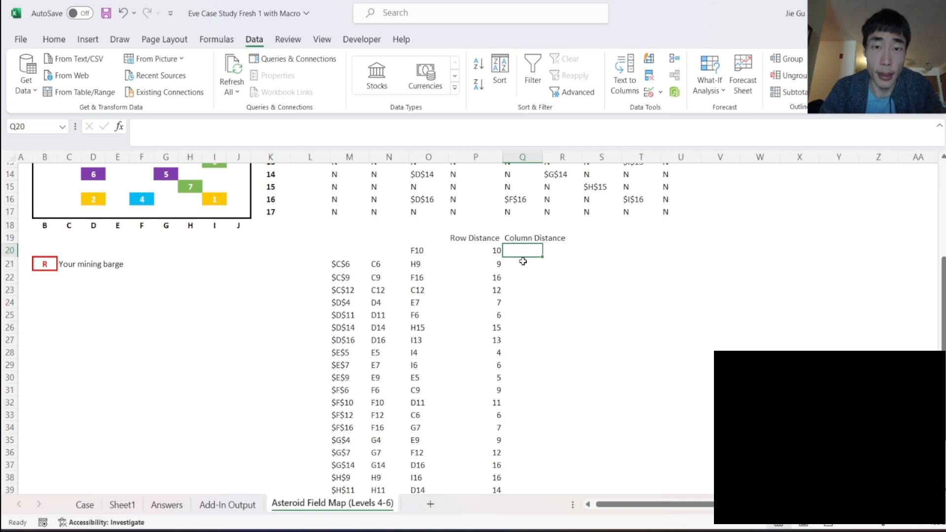
left_click(523, 262)
type("=c")
key("BackSpace")
key("BackSpace")
left_click(514, 246)
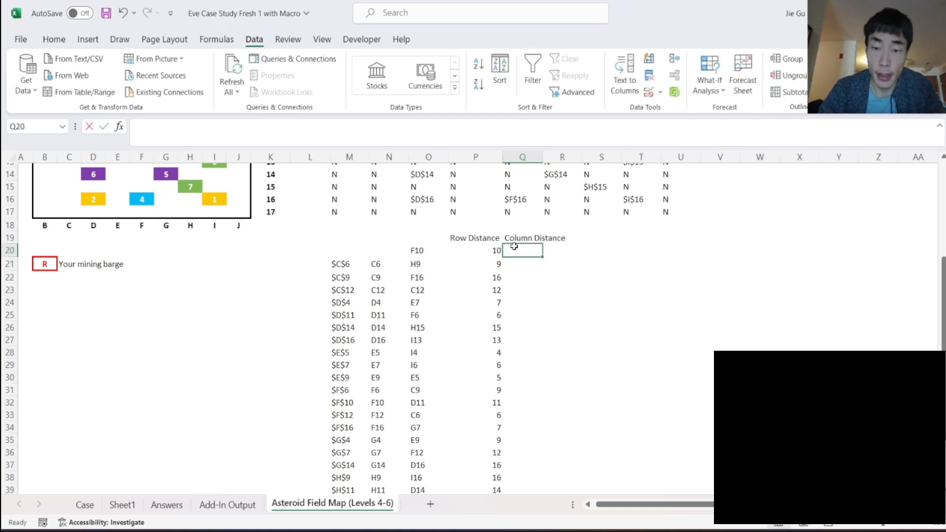
type("=colum")
key("Tab")
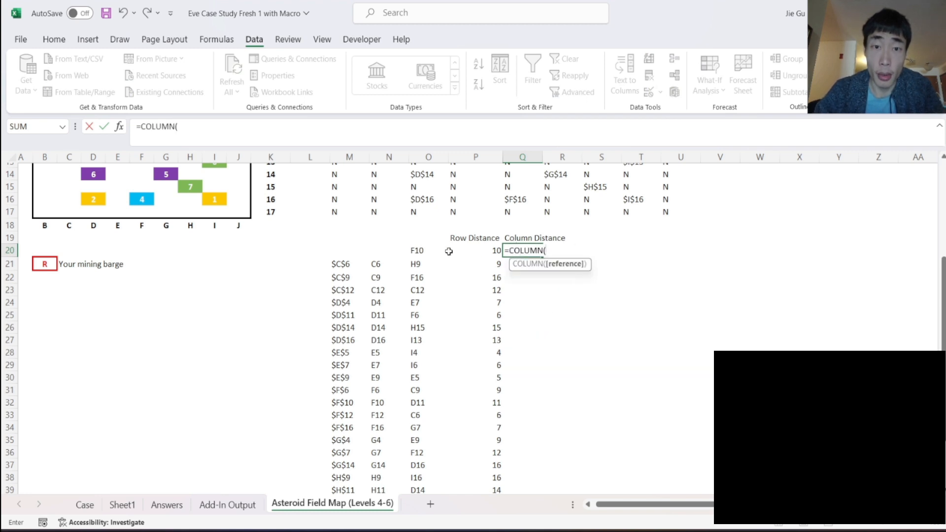
type("INDI")
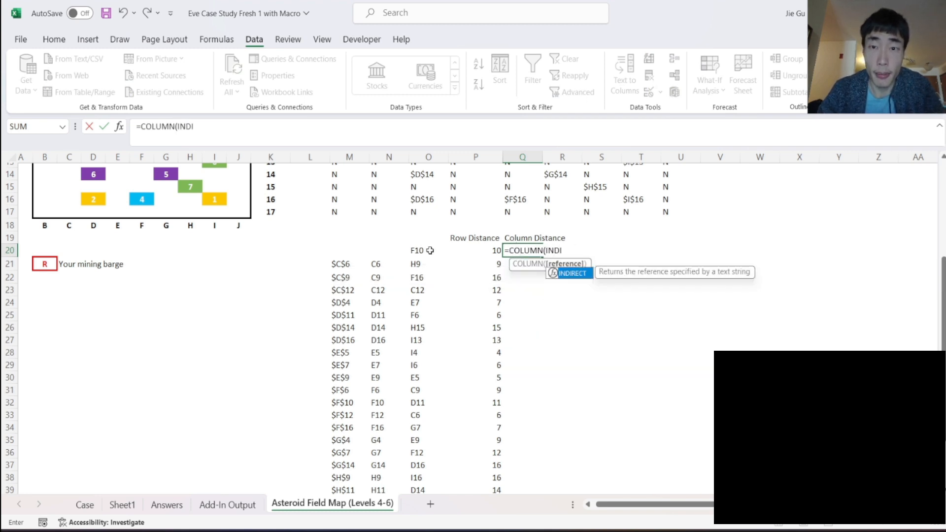
key("Tab")
left_click(423, 249)
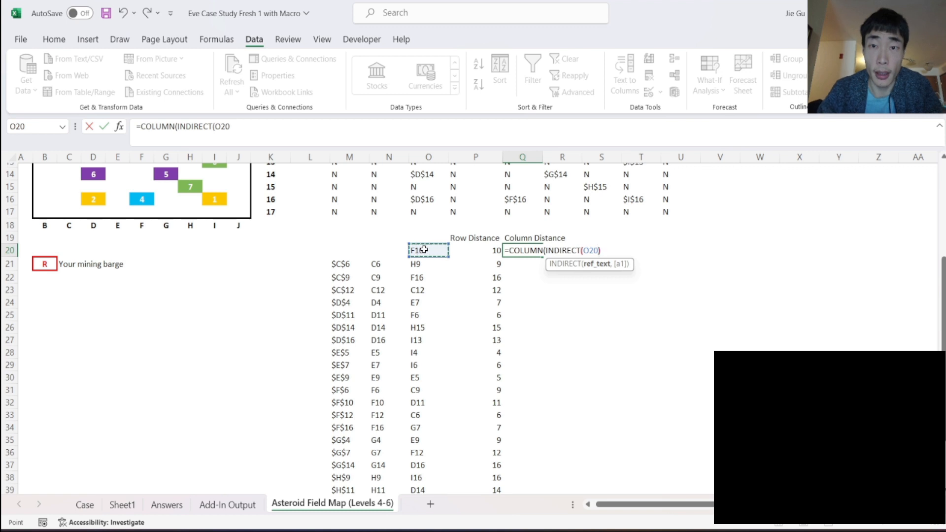
key("Return")
- Fill the Column Distance formula from Q20 down to Q44
left_click(529, 253)
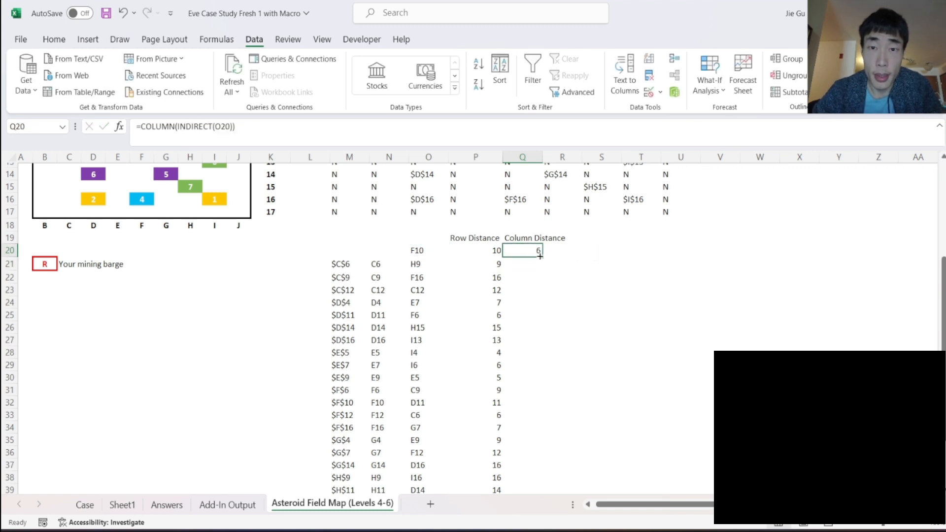
left_click_drag(541, 258, 527, 459)
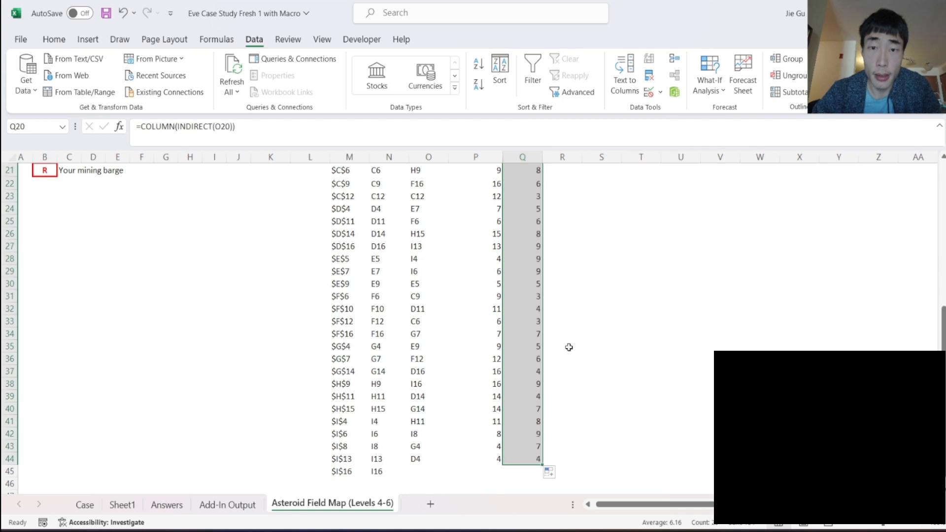
scroll(569, 347, "up", 5)
scroll(567, 295, "down", 1)
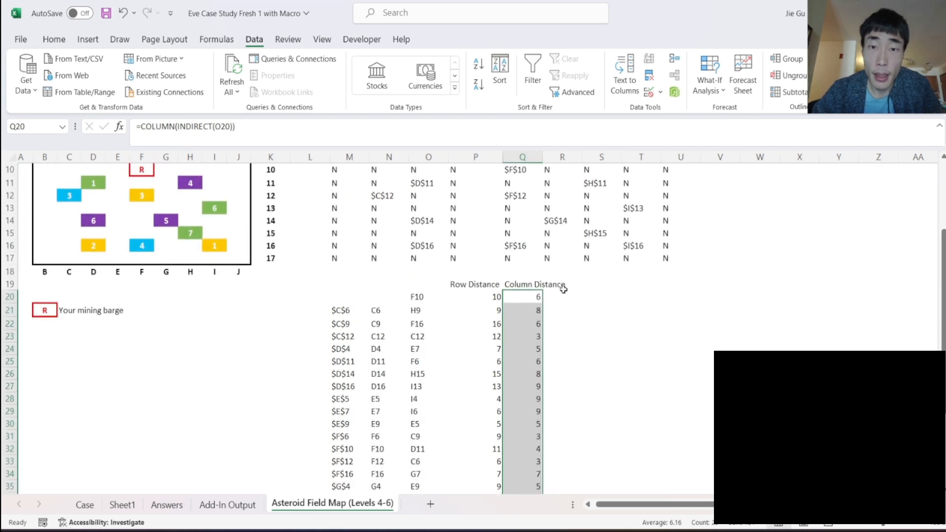
- Add the headings "Delta Row" in R19 and "Delta Column" in S19
left_click(566, 287)
type("C")
type("Delta Row")
key("Tab")
type("Delta Column")
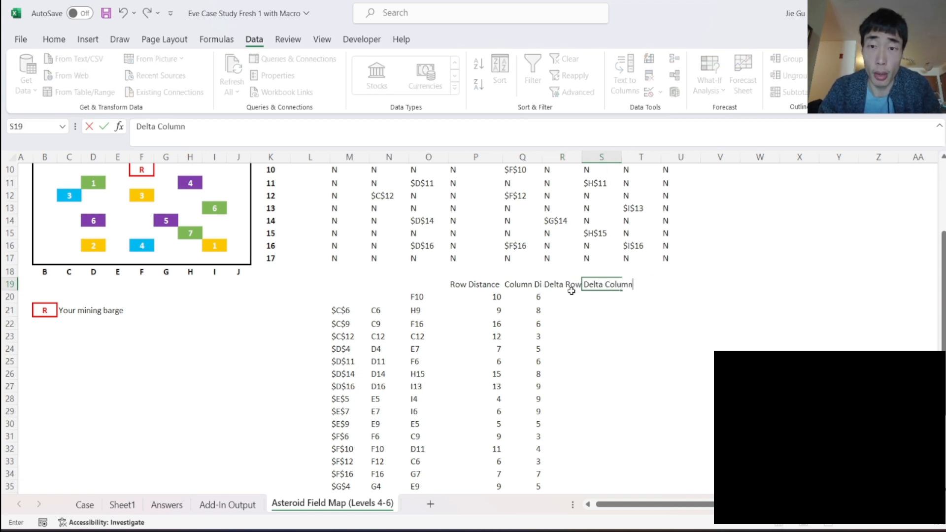
key("Return")
key("Return")
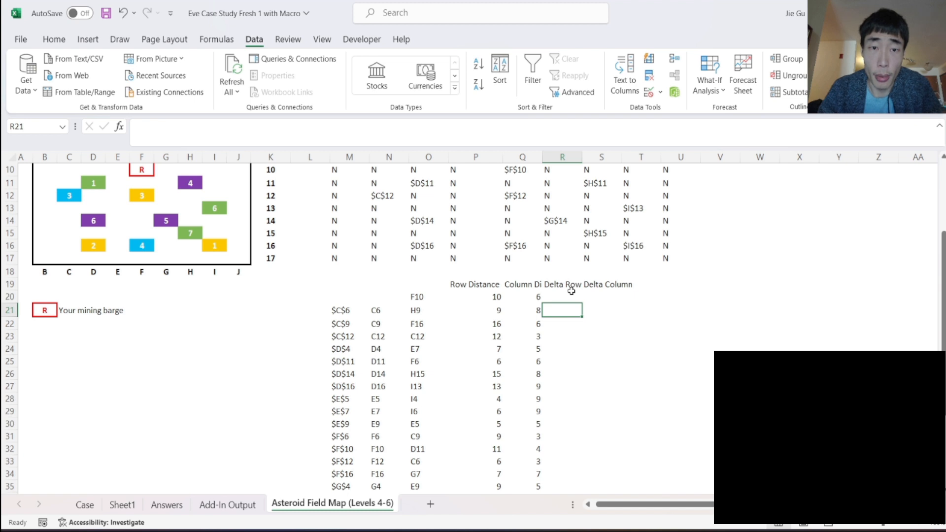
- Enter the formula =ABS(P21-P20) in R21 to get the row difference from the previous location
type("=")
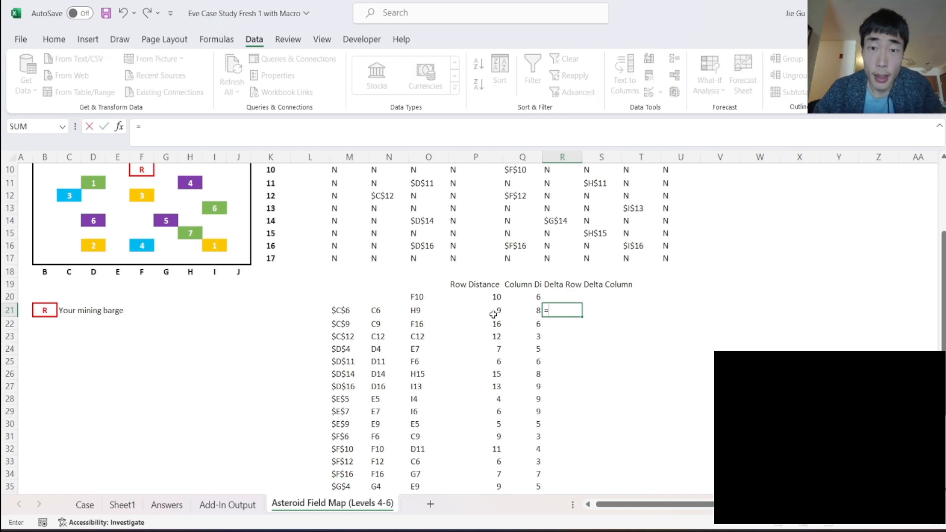
type("ABS(")
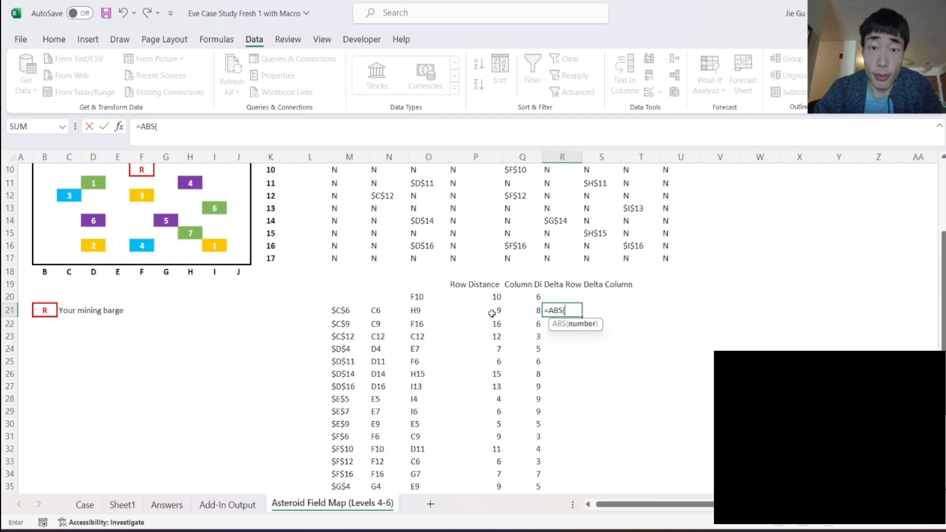
left_click(491, 312)
type("-")
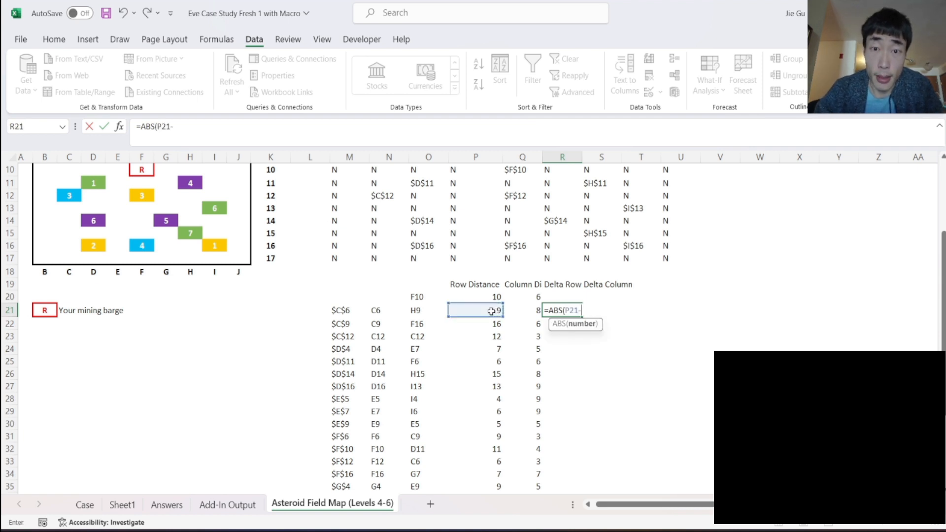
left_click(487, 297)
key("Return")
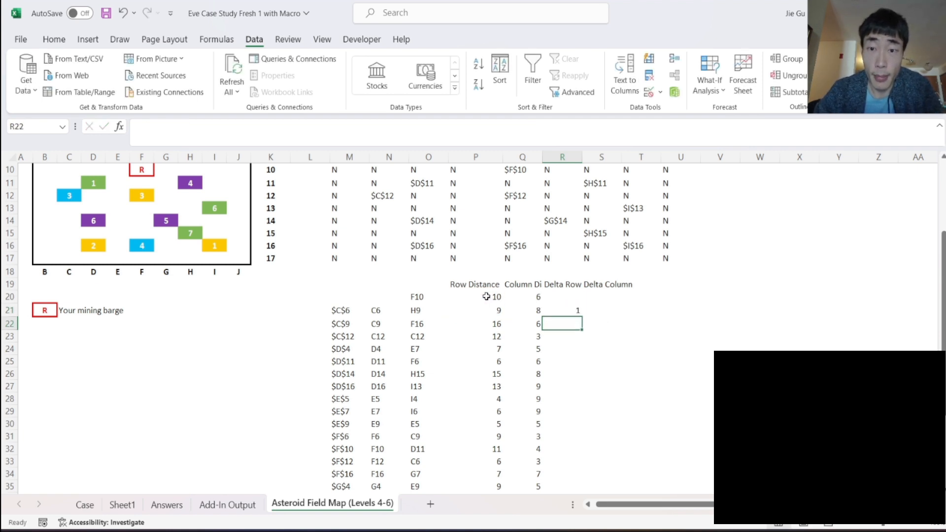
- Fill the absolute difference formula from R21 across to column S and down to row 44
left_click(569, 308)
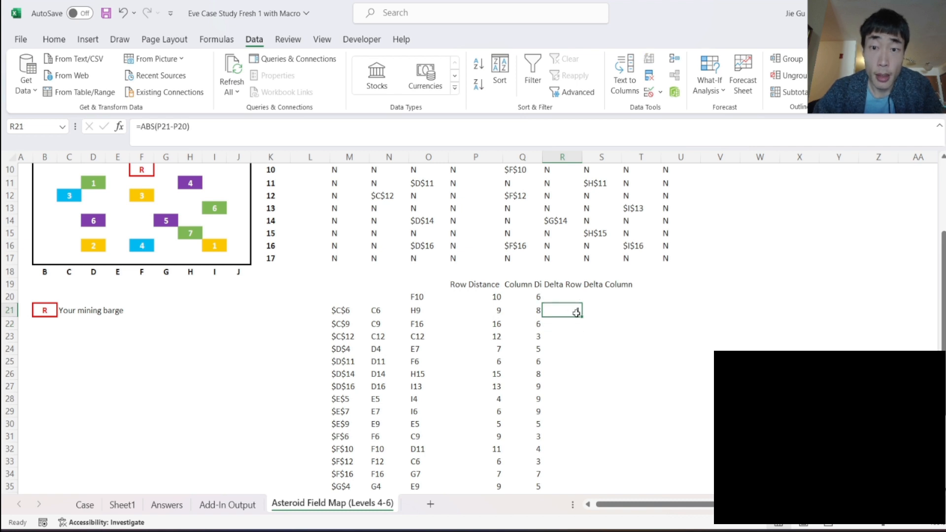
left_click_drag(583, 318, 602, 469)
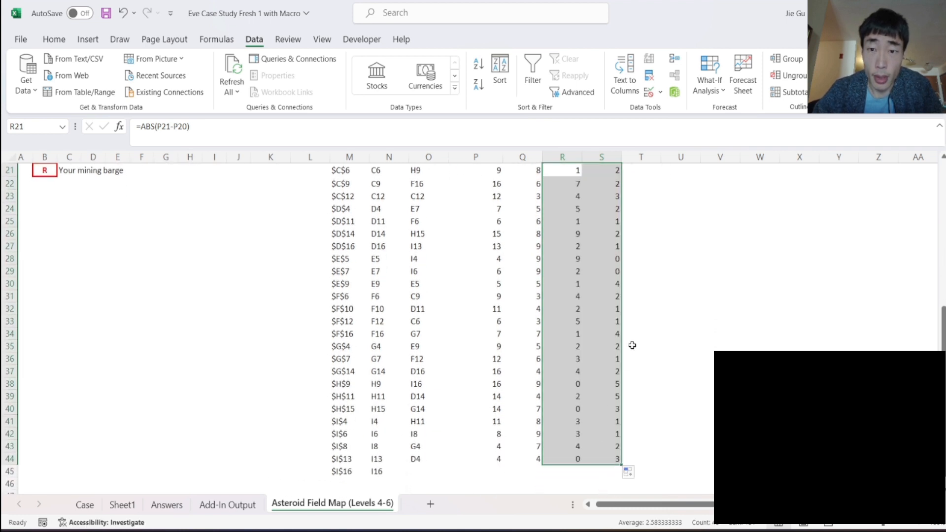
scroll(632, 346, "up", 1)
scroll(632, 346, "up", 1)
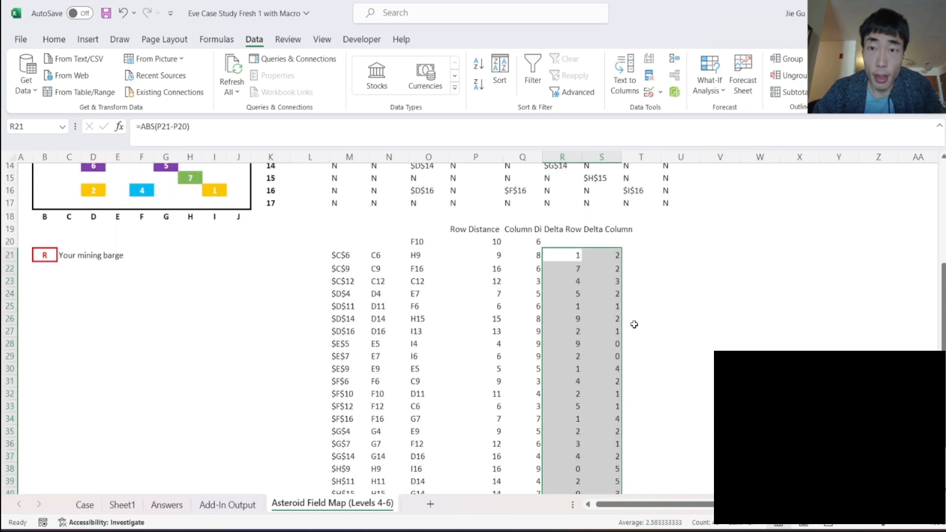
- Add the heading "MAX" in T19 and enter the formula =MAX(R21:S21) in T21
left_click(642, 230)
type("MA")
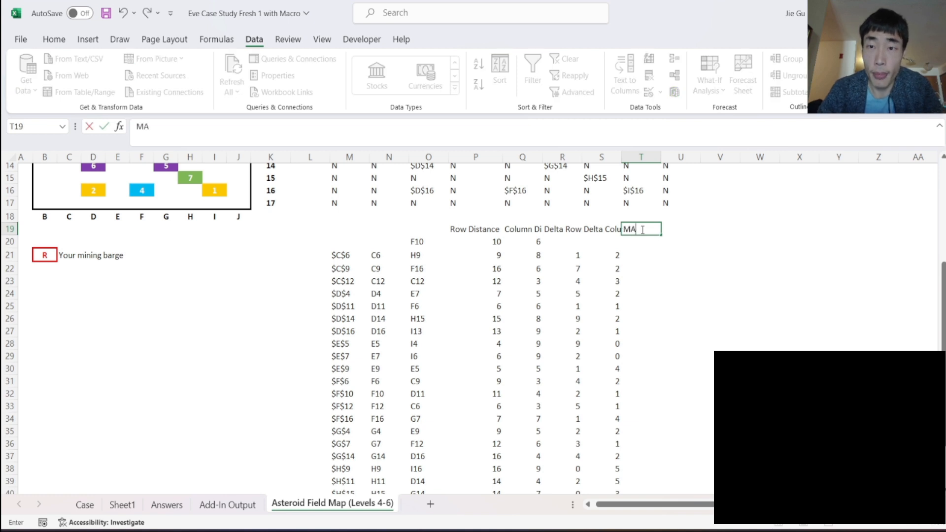
type("X")
key("Return")
key("Return")
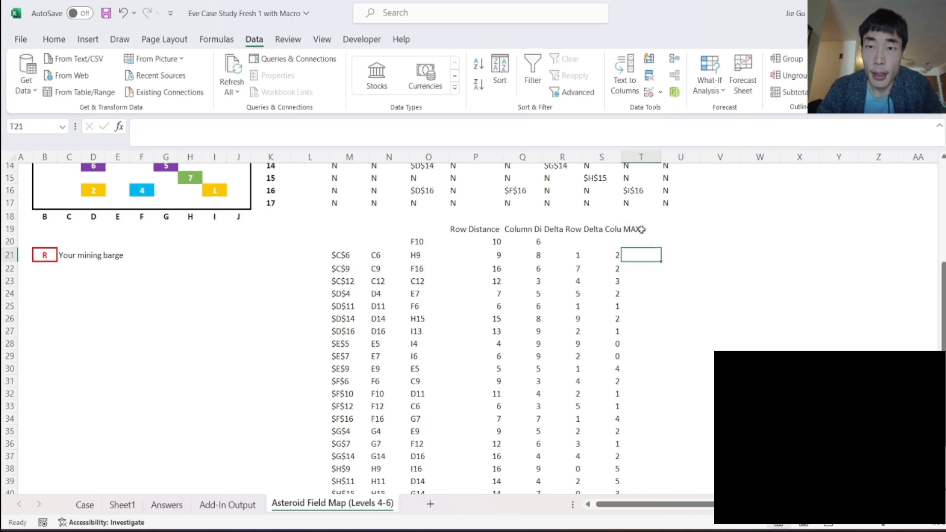
type("=MAX(")
left_click(572, 255)
left_click_drag(585, 258, 593, 258)
key("Return")
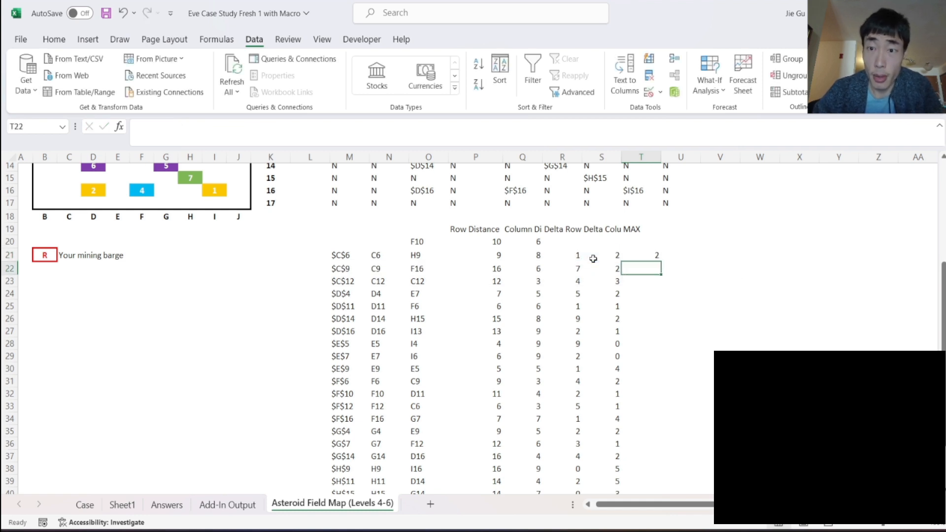
- Fill the MAX formula from T21 down the asteroid list and check the first distance against the map
left_click(638, 254)
double_click(663, 263)
left_click(678, 304)
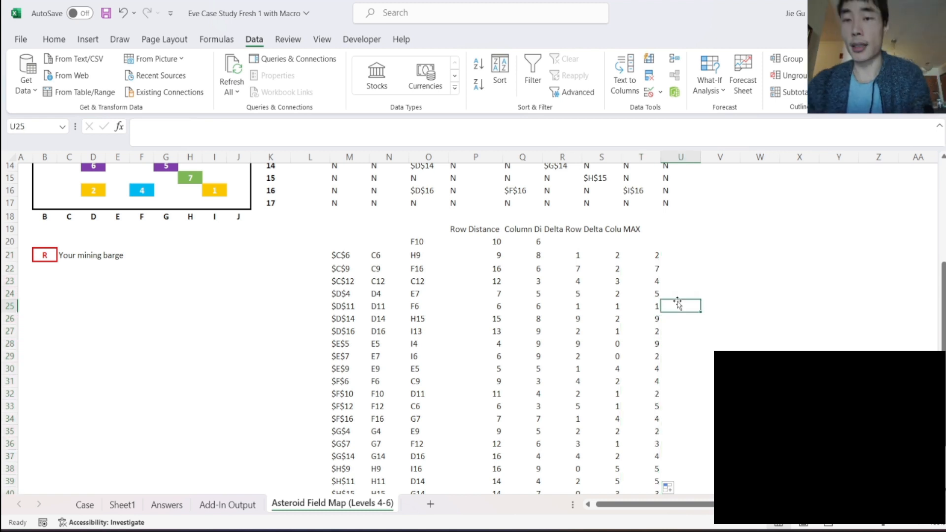
scroll(678, 304, "up", 1)
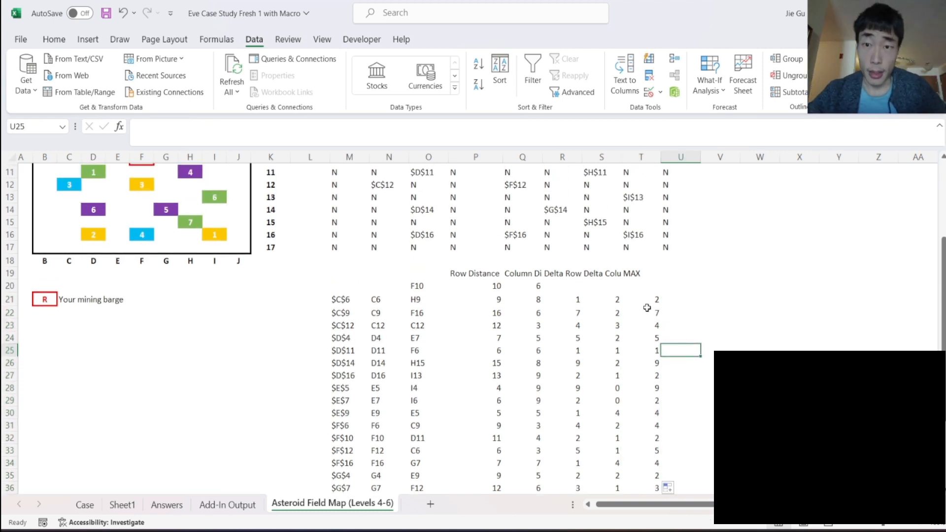
left_click(648, 300)
scroll(213, 305, "up", 2)
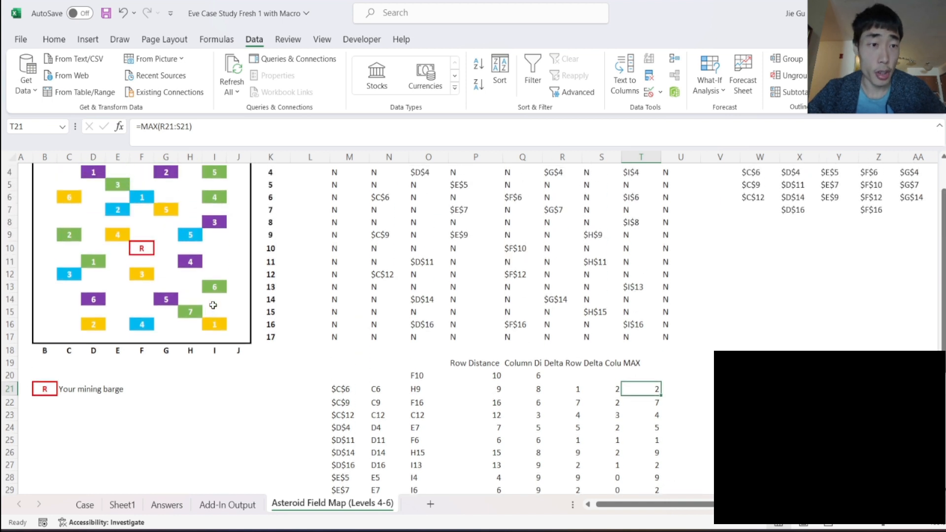
- Trace the route on the asteroid map from F10 to H9 and on to F16 to check the travel distances
left_click(137, 251)
left_click(184, 238)
left_click(170, 247)
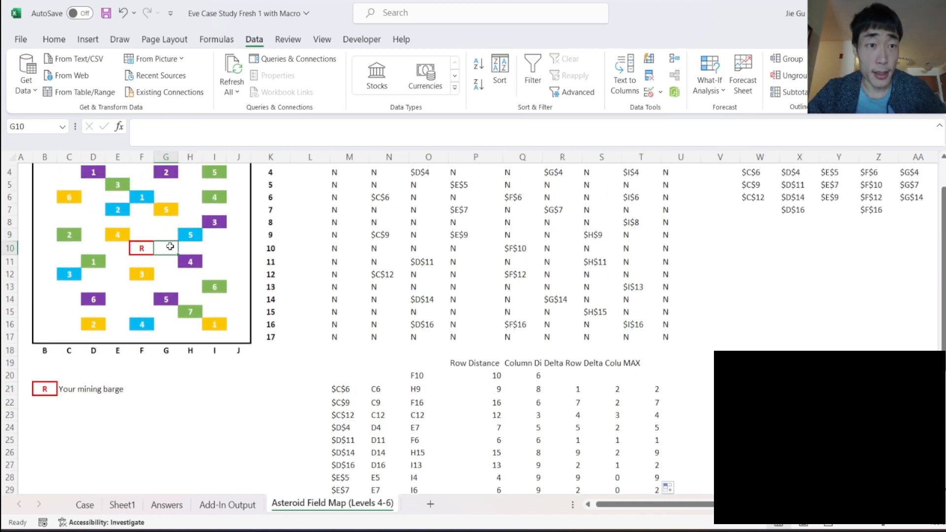
left_click(185, 237)
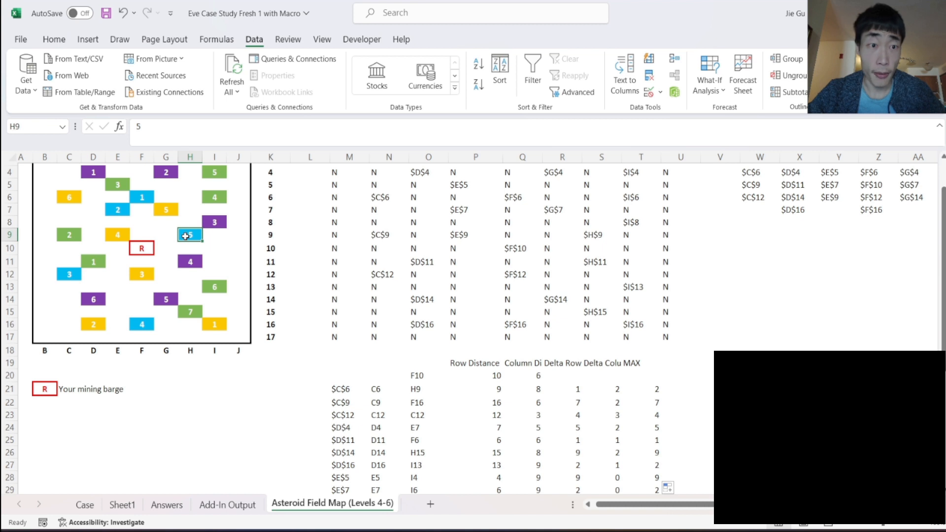
key("Left")
key("Down")
key("Down")
key("Down")
key("Down")
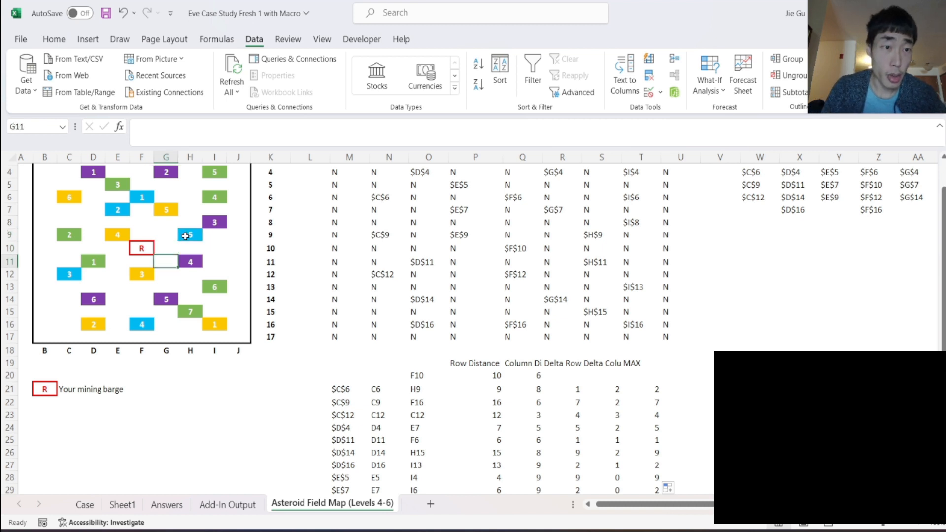
key("Left")
key("Down")
key("Down")
key("Down")
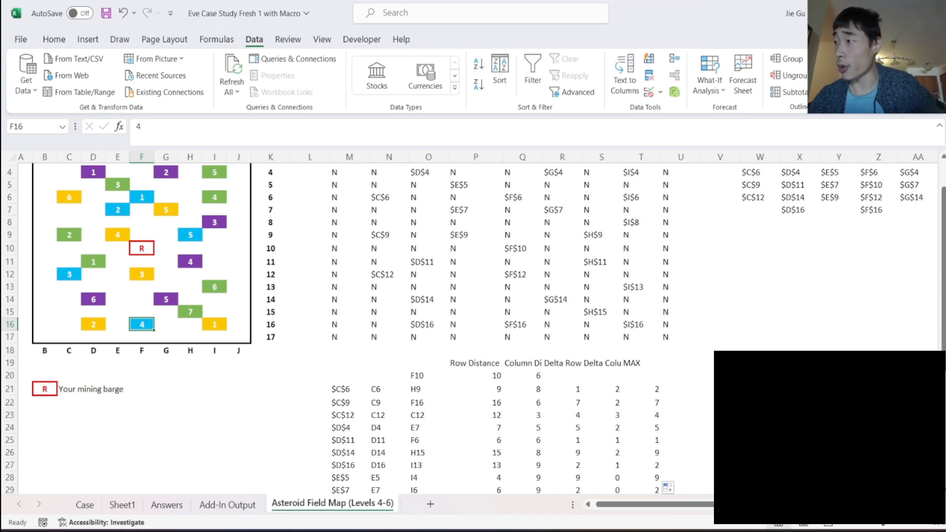
- Copy the MAX distances in T21:T44 and paste them as values into Sheet1 starting at AO2
scroll(444, 339, "down", 2)
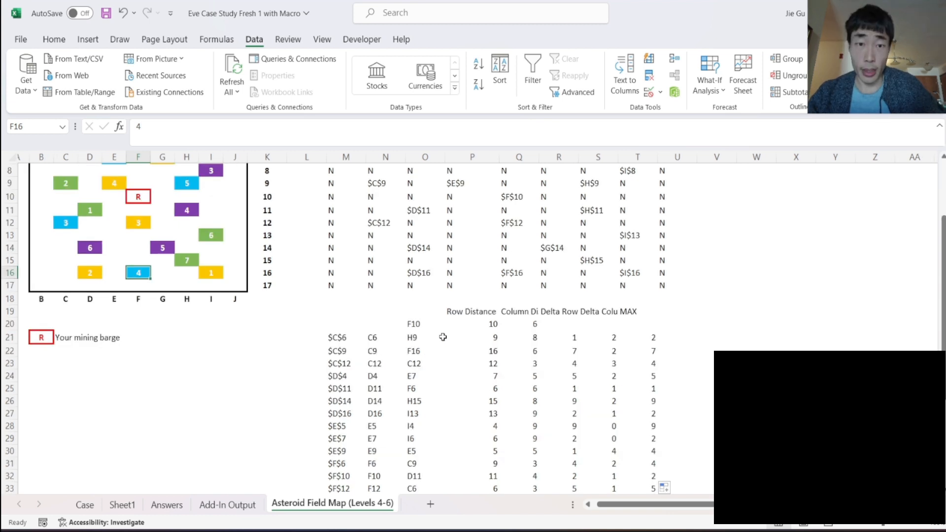
left_click(645, 335)
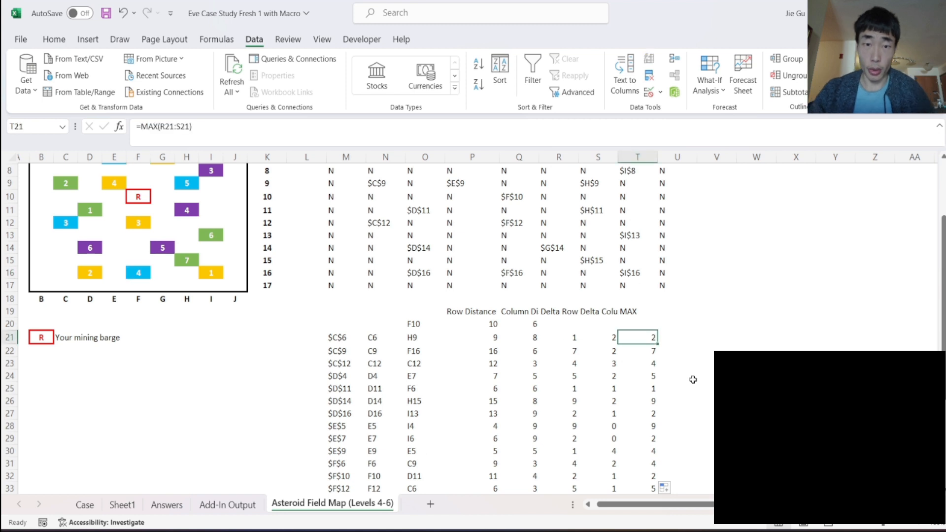
key("ctrl+shift+Down")
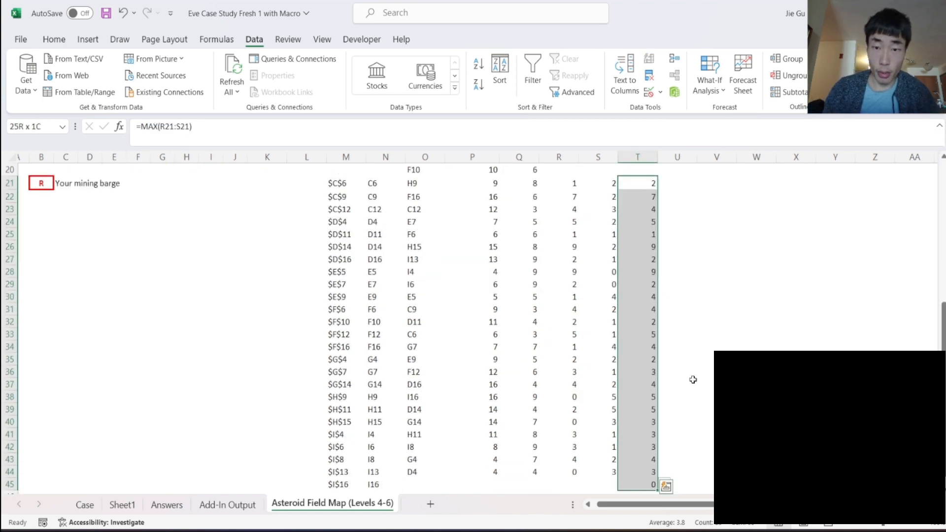
key("shift+Up")
key("ctrl+c")
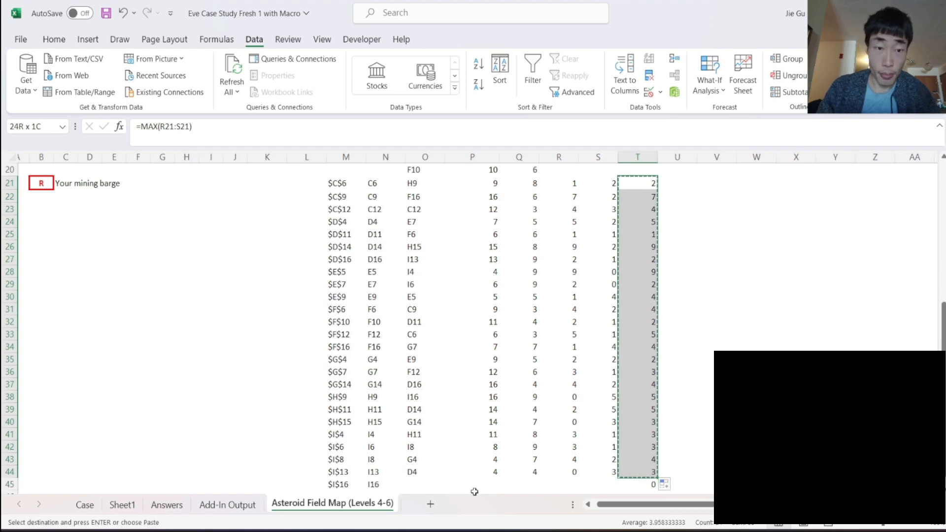
left_click(123, 507)
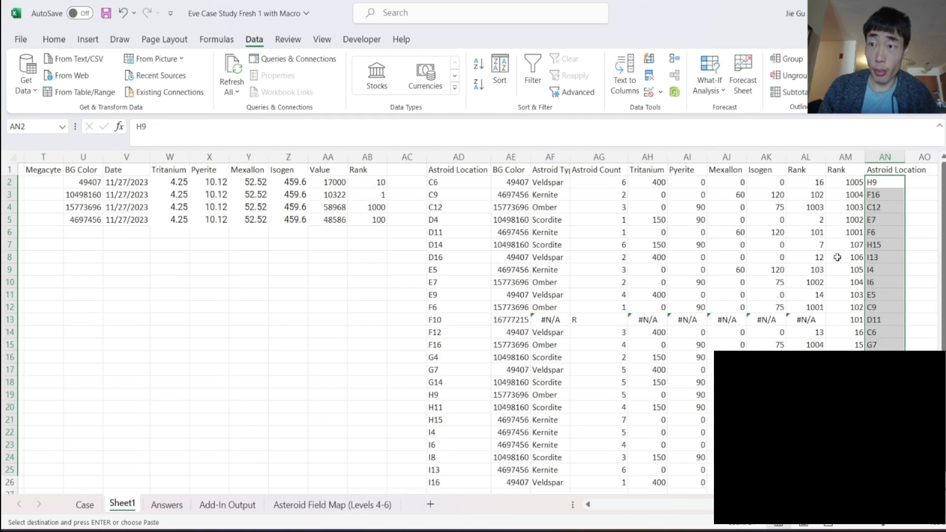
scroll(837, 256, "right", 5)
right_click(616, 189)
key("Escape")
left_click(609, 184)
right_click(610, 186)
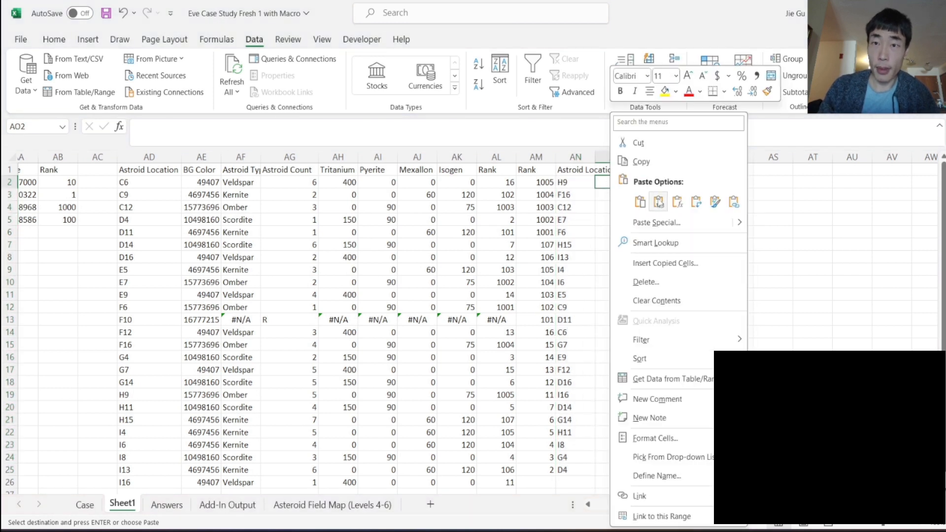
left_click(658, 201)
- Add the heading "Distance" in AO1 above the pasted distances
left_click(605, 170)
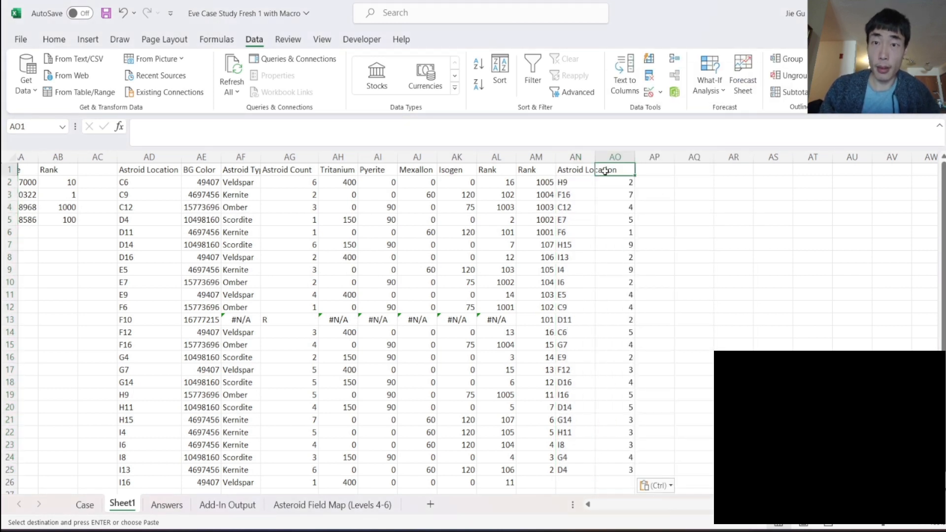
key("Escape")
type("Distance")
key("Return")
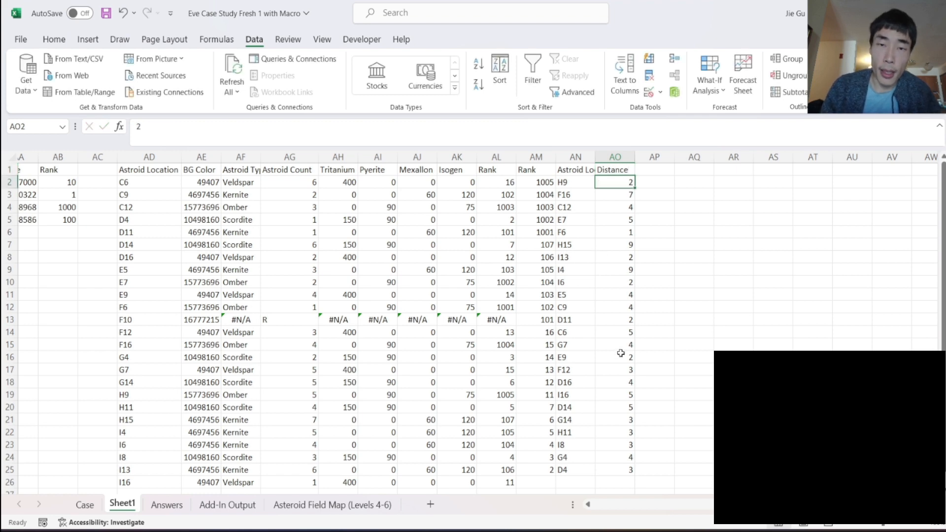
- Review the Level 6 calculation blocks on the Case sheet, from the mining order through to the total value
left_click(85, 505)
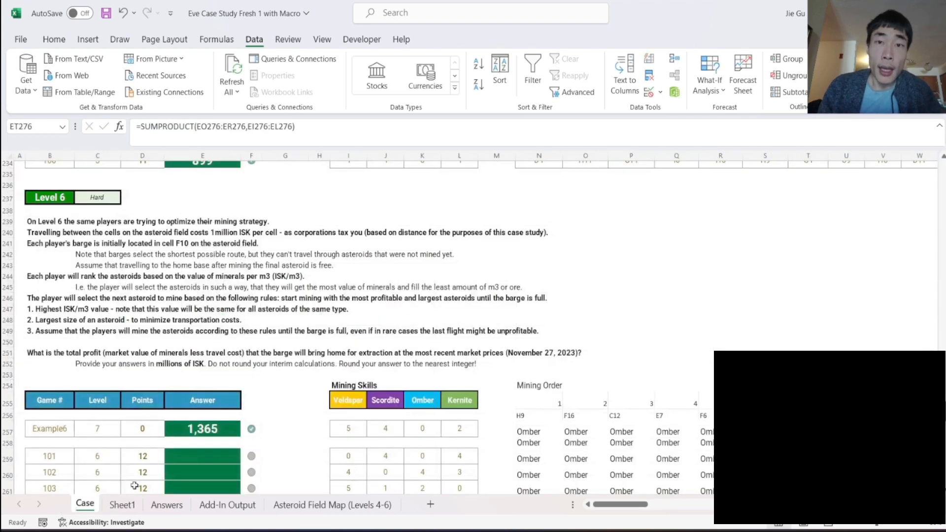
scroll(534, 396, "down", 5)
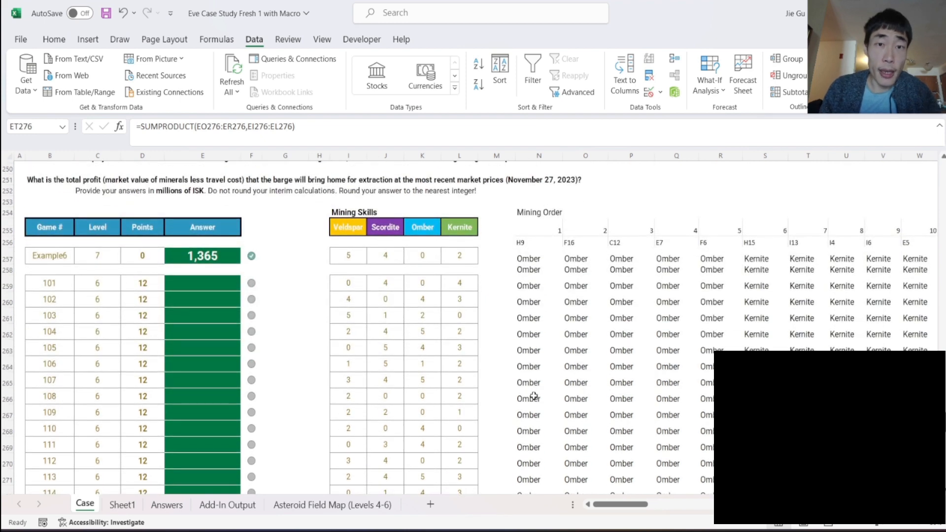
scroll(533, 396, "right", 10)
scroll(534, 396, "left", 4)
scroll(533, 396, "right", 8)
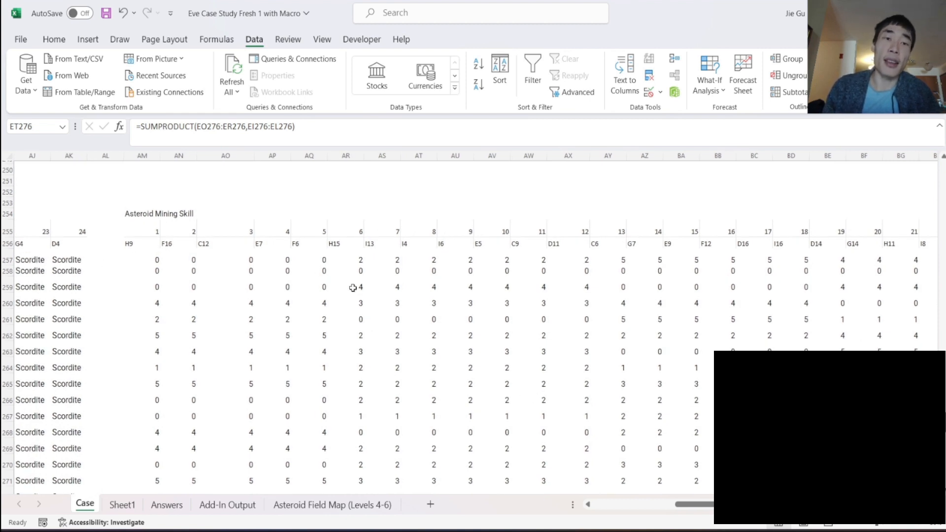
scroll(551, 316, "right", 6)
scroll(551, 315, "right", 20)
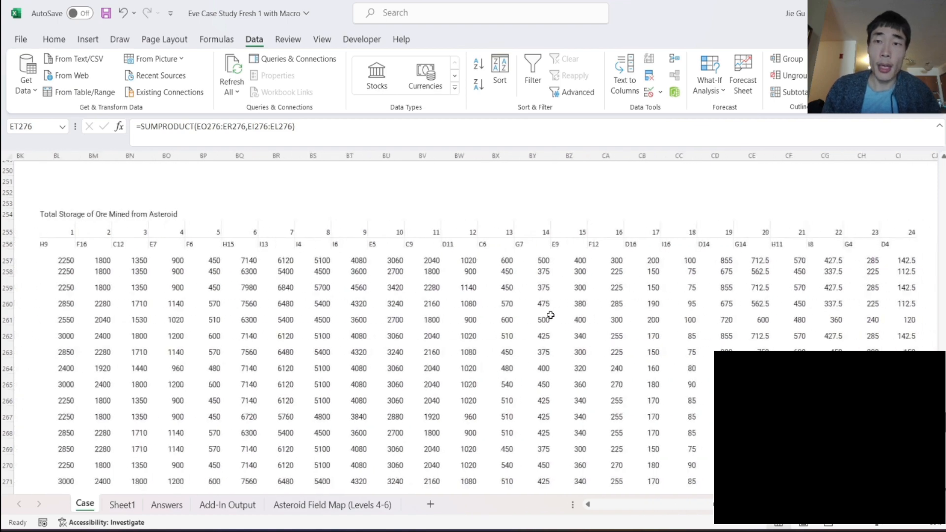
scroll(551, 315, "right", 4)
scroll(551, 315, "left", 5)
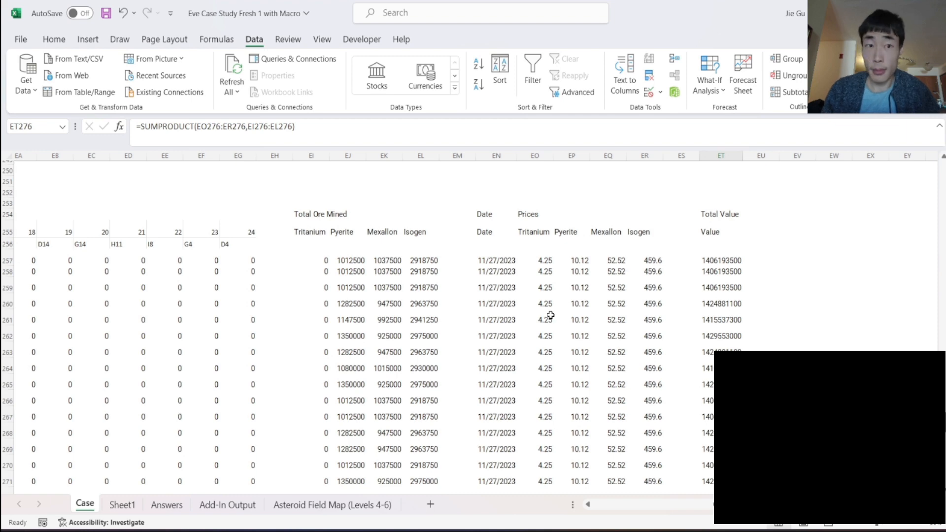
- Copy the Final Units Mined header block with its order numbers and asteroid locations and paste it at EV254
scroll(550, 315, "left", 17)
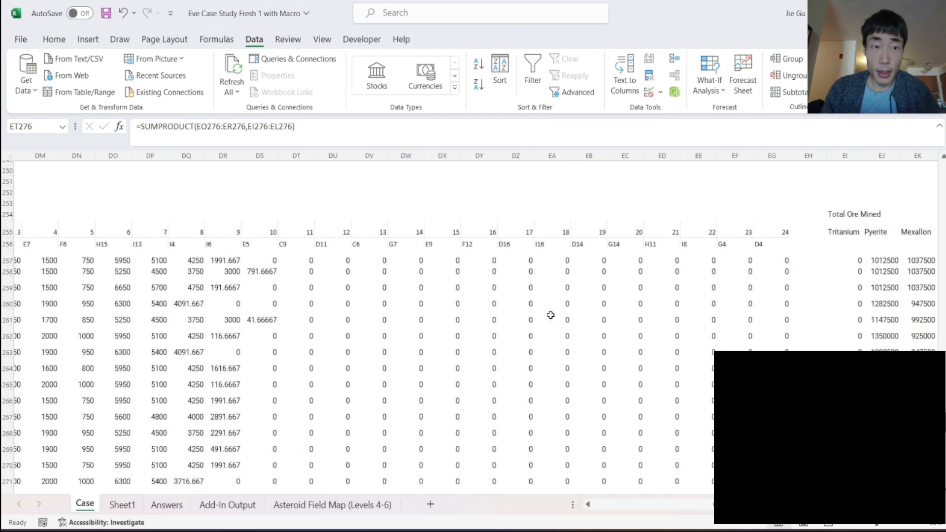
scroll(550, 315, "left", 3)
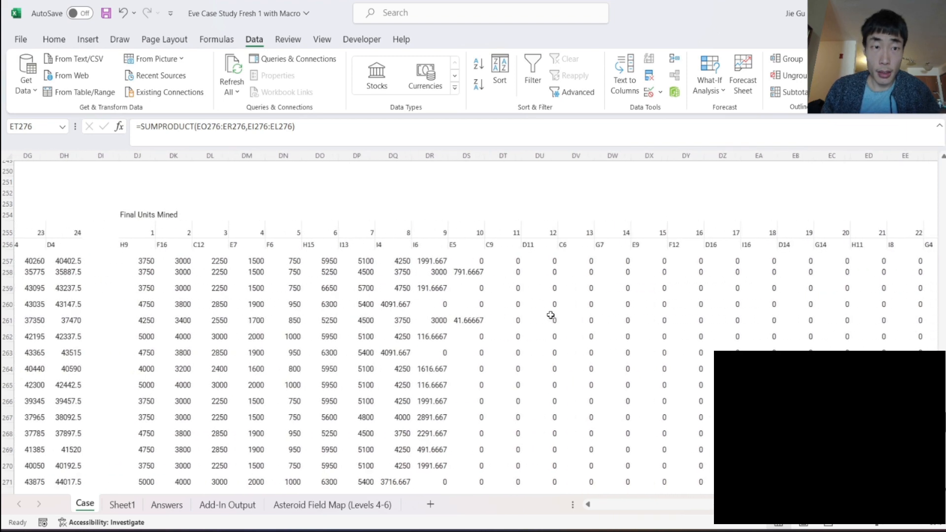
left_click(145, 220)
left_click_drag(139, 215, 868, 238)
key("ctrl+c")
scroll(870, 240, "right", 10)
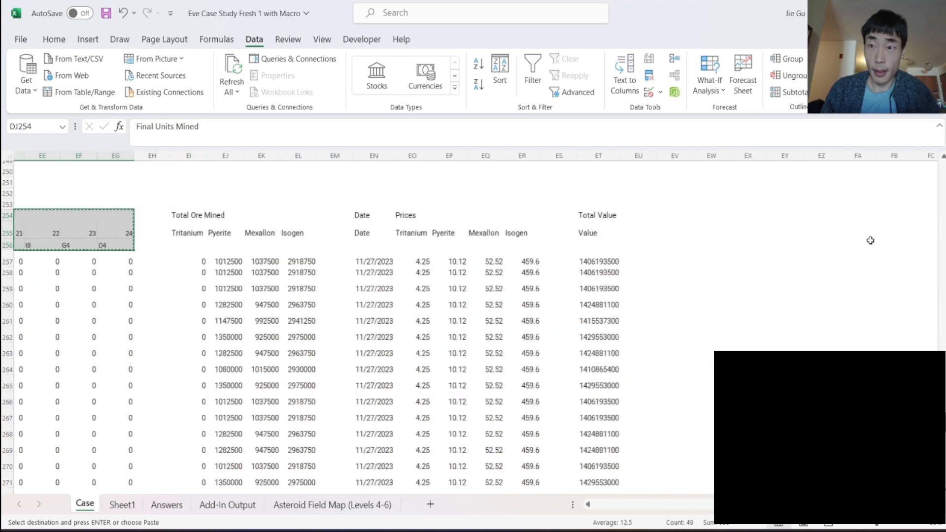
scroll(439, 226, "left", 14)
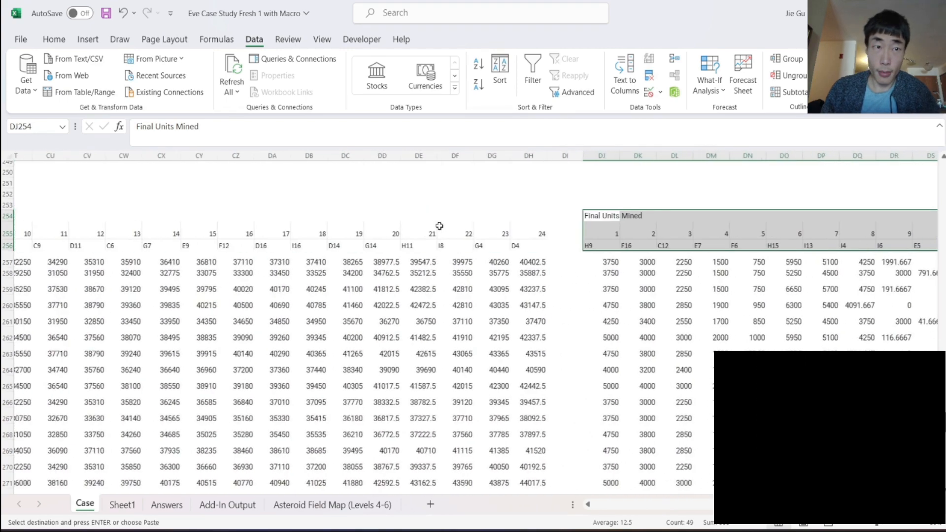
scroll(439, 225, "right", 12)
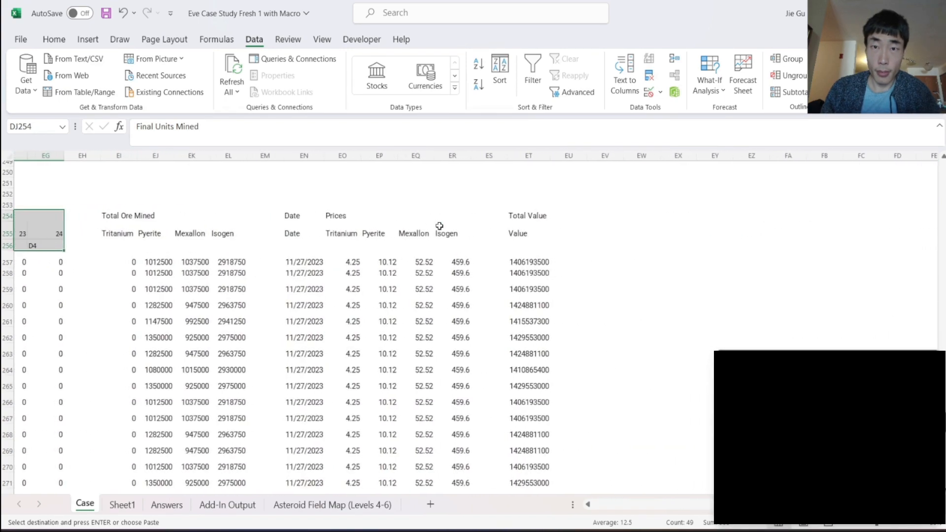
left_click(601, 225)
left_click(602, 218)
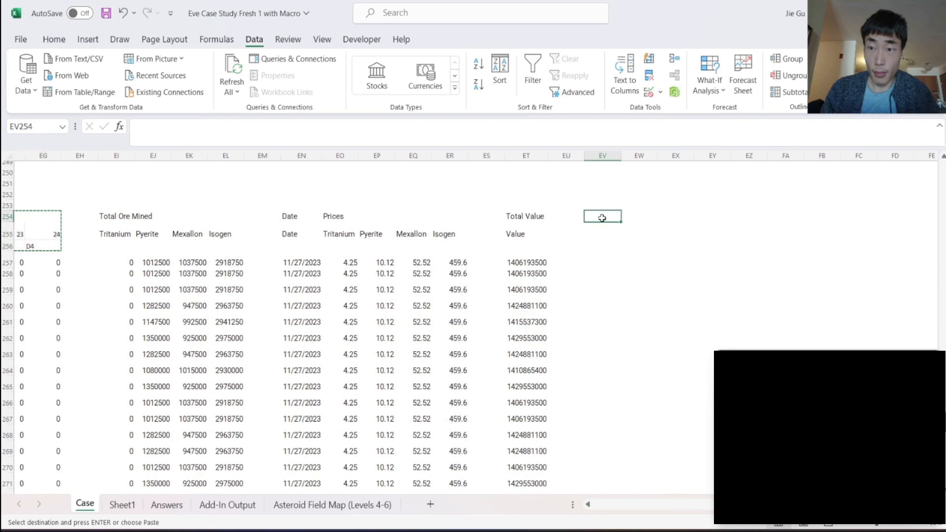
key("ctrl+v")
- Change the pasted block's heading in EV254 to "Distance Traveled"
scroll(626, 262, "right", 5)
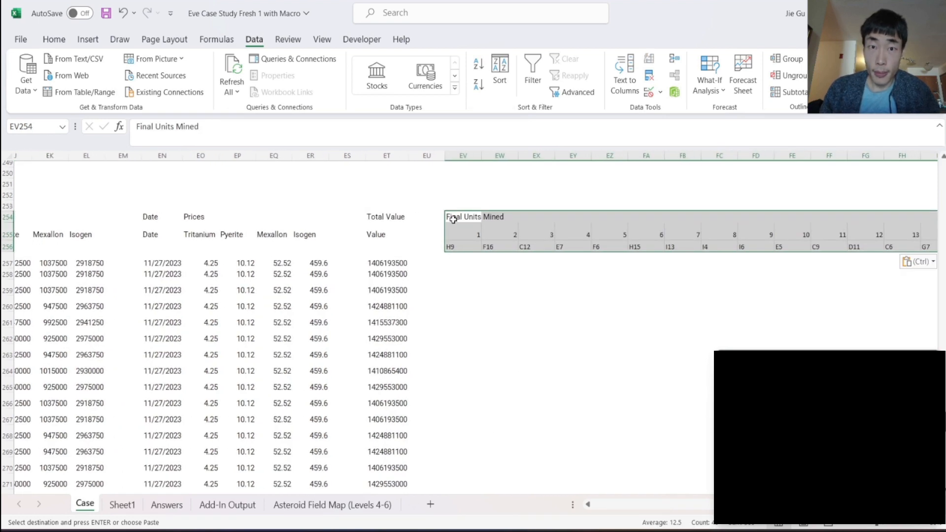
left_click(453, 218)
triple_click(204, 127)
type("Di")
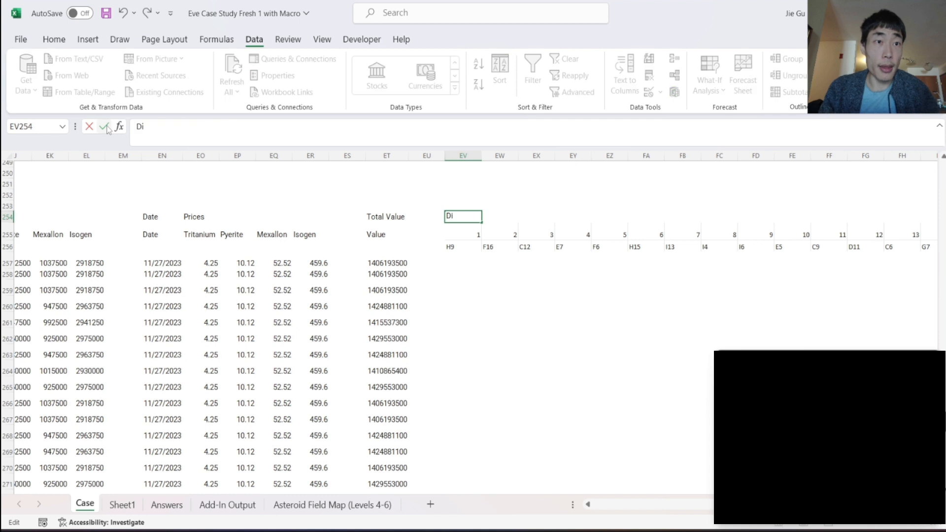
type("stance Traveled")
key("Return")
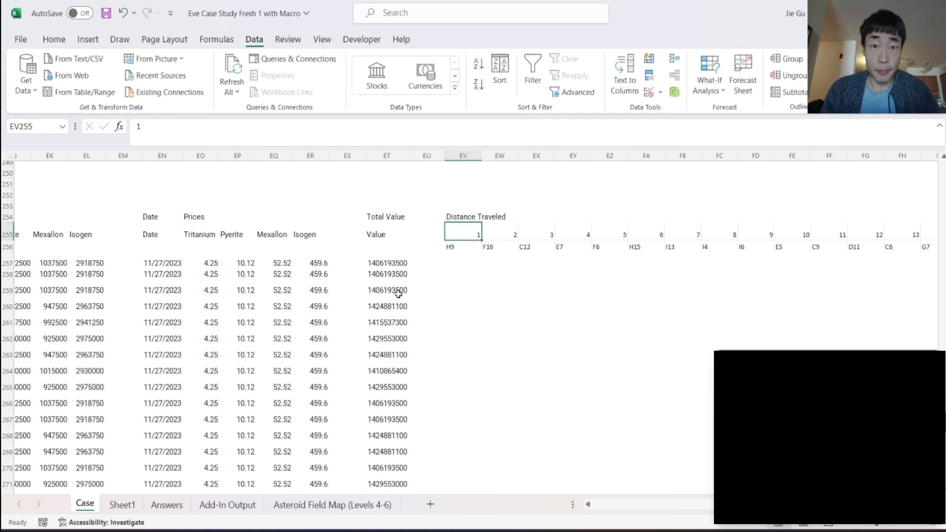
- Write an XLOOKUP in EV257 that finds EV256 in Sheet1 column AN and returns the distance from column AO
left_click(447, 264)
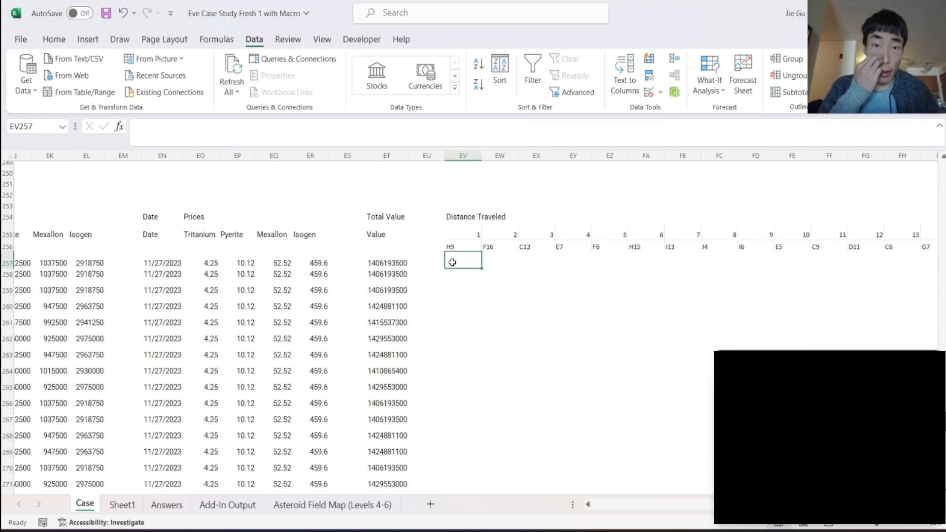
type("=xl")
key("Tab")
left_click(449, 244)
type(",")
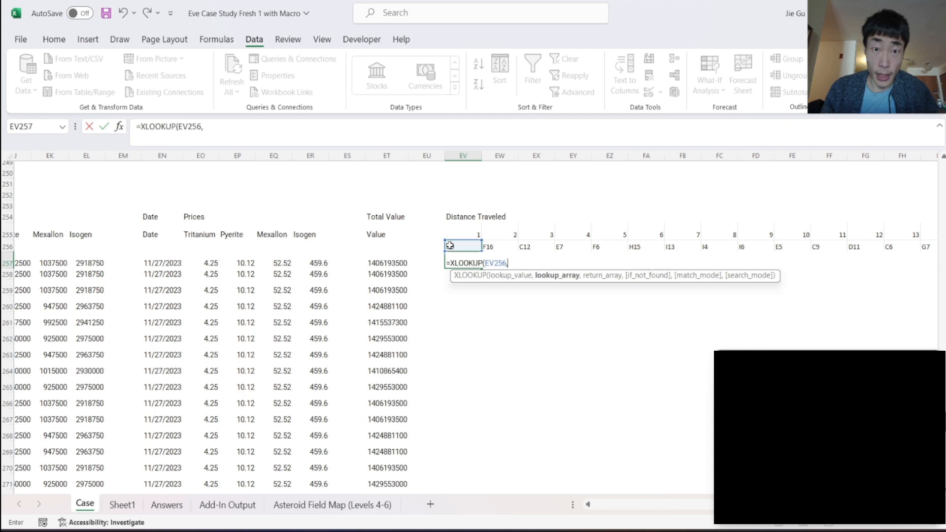
left_click(122, 505)
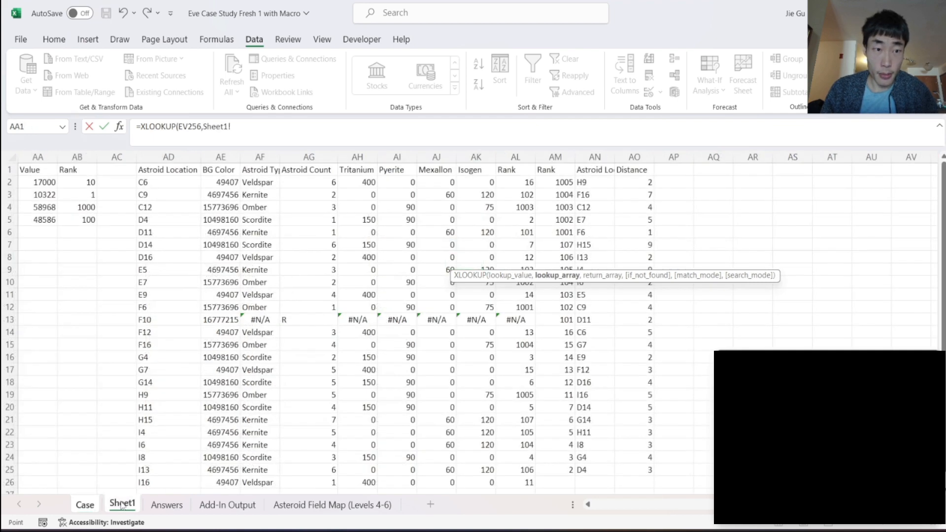
left_click(594, 157)
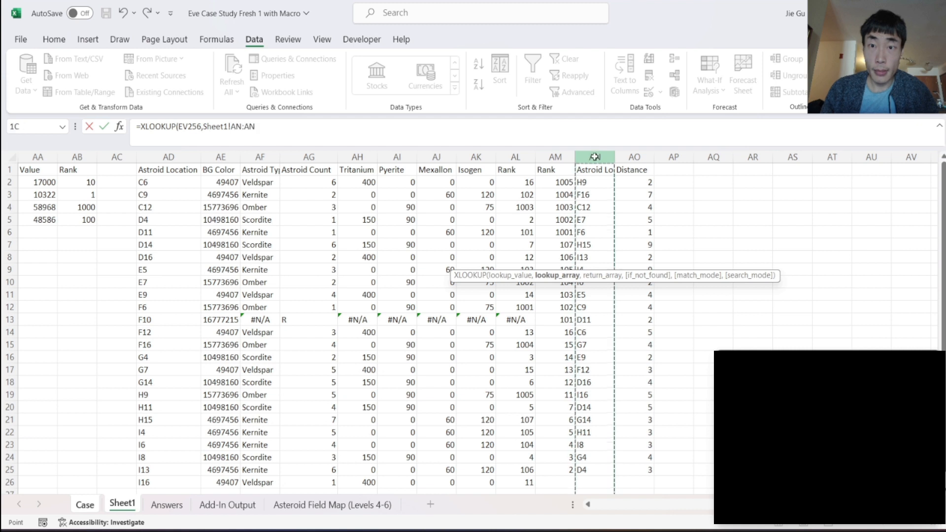
type(",")
left_click(634, 157)
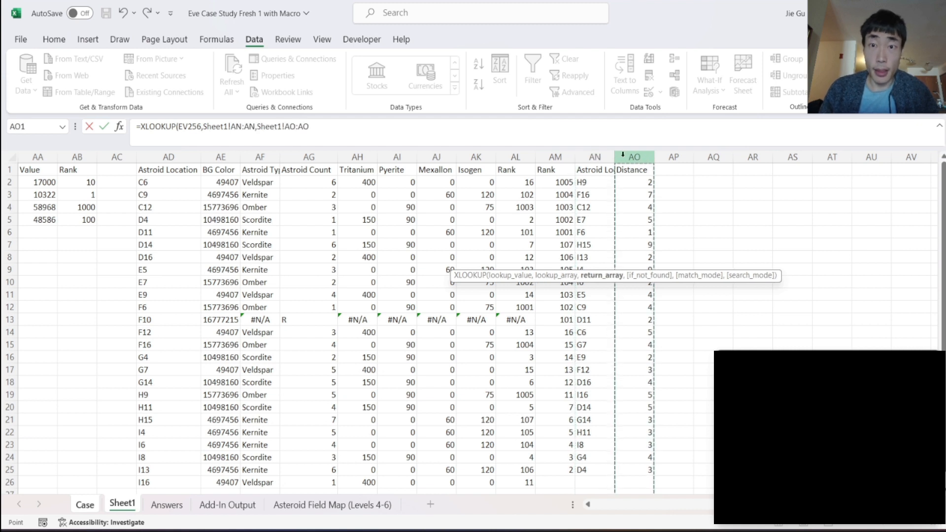
left_click(396, 139)
type(")")
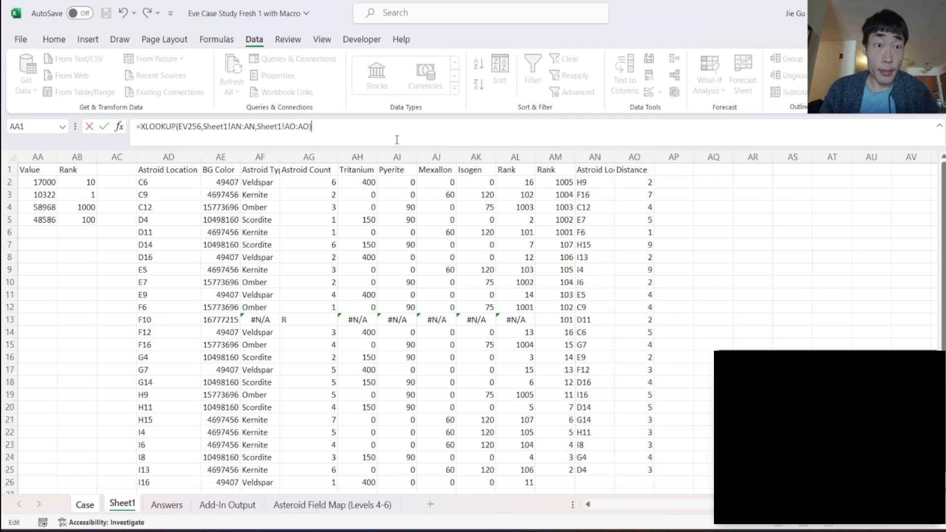
- Make the XLOOKUP's Sheet1 references absolute as $AN:$AN and $AO:$AO, and fill the formula from EV257 across to FS257
left_click(285, 126)
type("$AO:$")
left_click(234, 127)
type("$")
left_click(250, 127)
type("$")
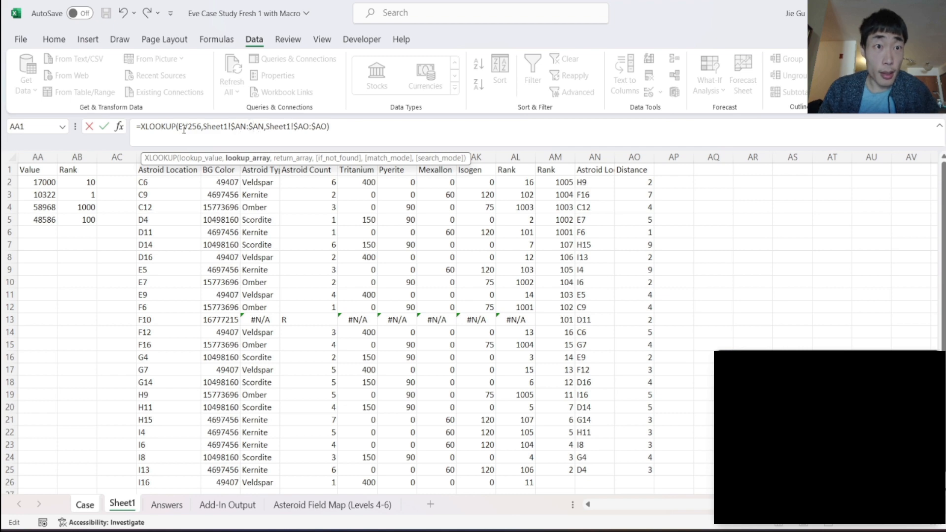
key("Return")
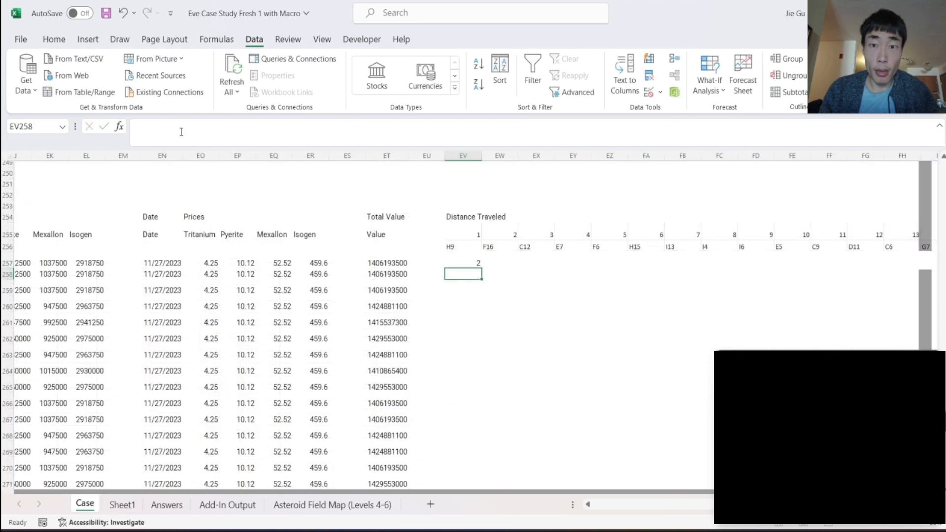
left_click(470, 264)
left_click_drag(483, 270, 891, 269)
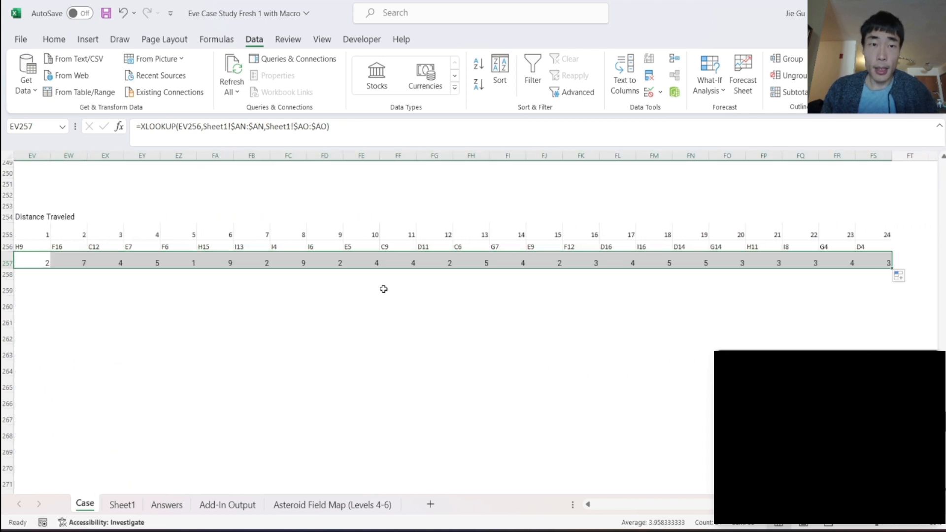
- Wrap the XLOOKUP in EV257 in an IF that returns 0 when the final units mined in DJ257 equal 0
scroll(384, 289, "left", 2)
scroll(384, 289, "left", 10)
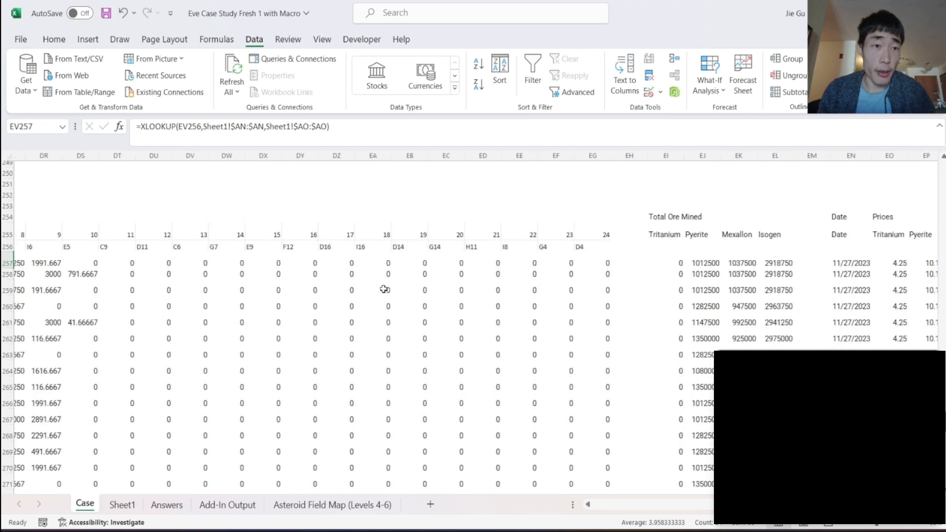
scroll(384, 289, "left", 2)
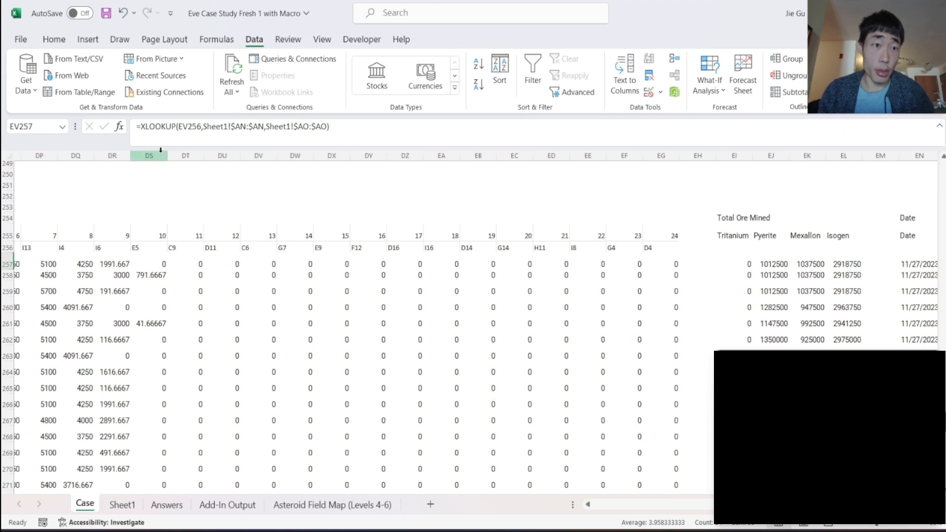
left_click(141, 127)
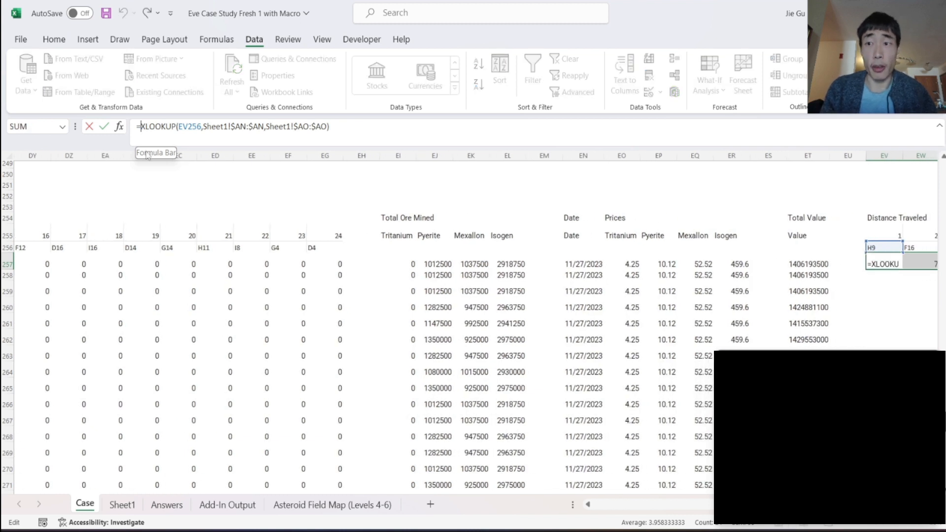
type("IF(")
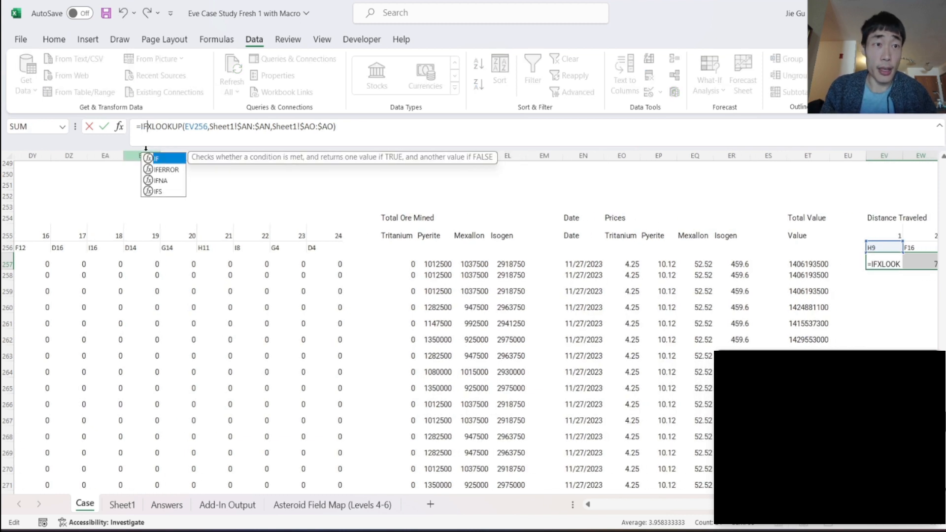
scroll(146, 241, "left", 3)
scroll(145, 241, "left", 3)
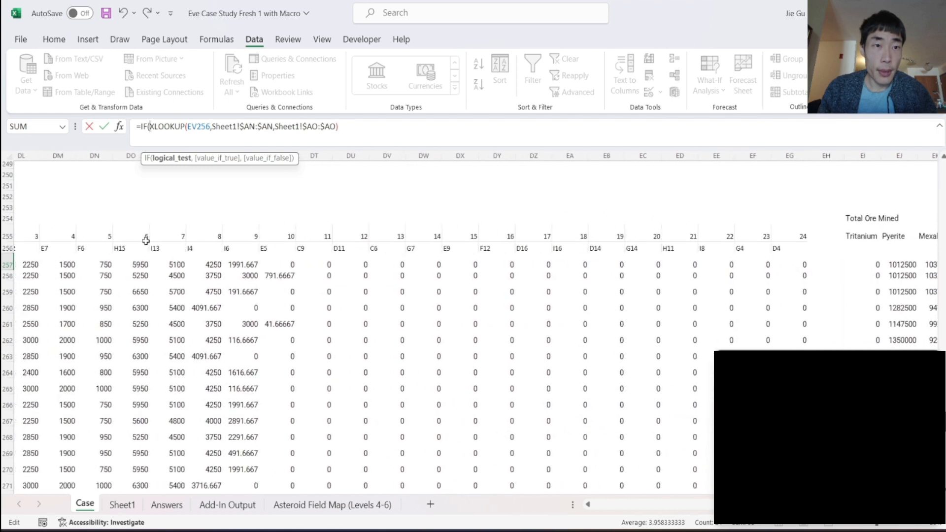
left_click(124, 265)
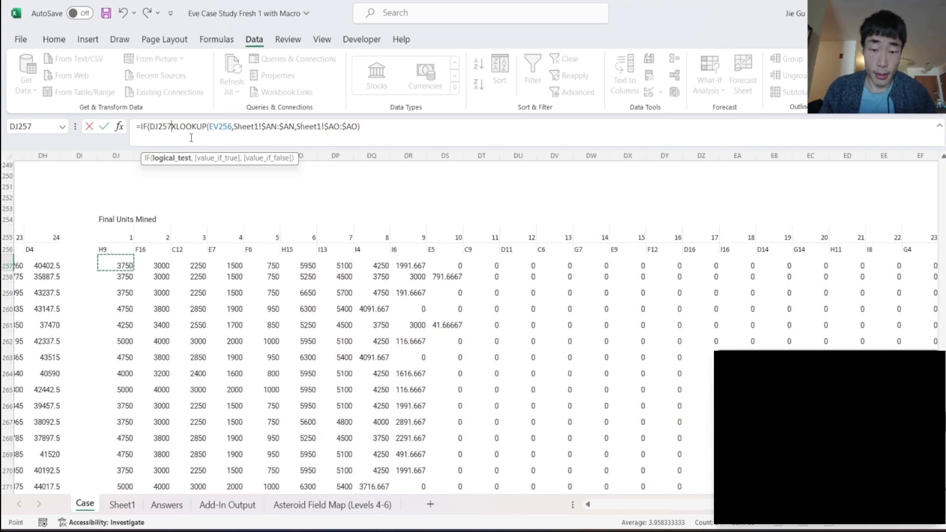
type("=")
type("0,0,")
type(",")
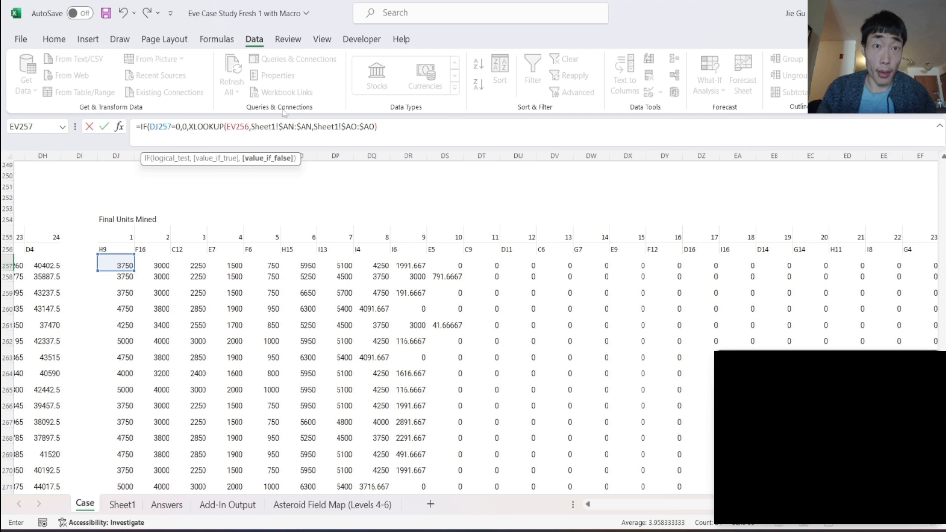
type(")")
key("Return")
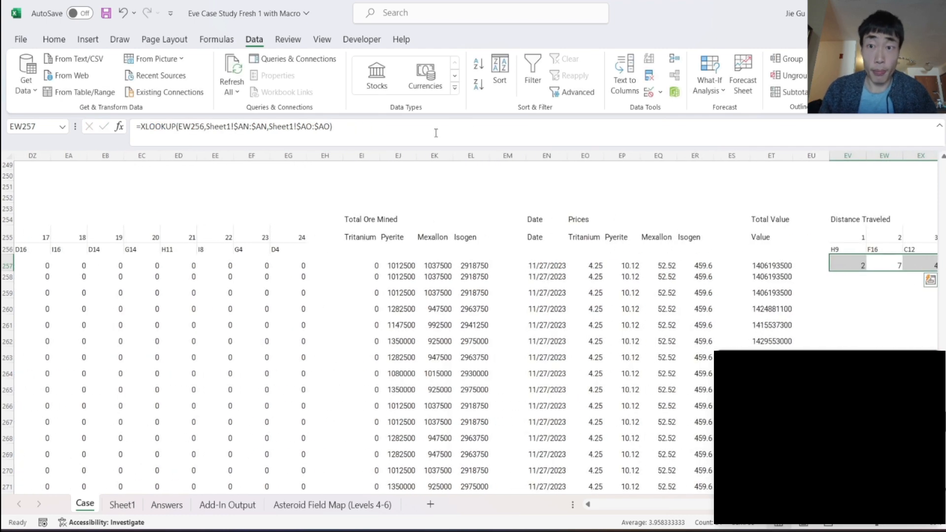
- Fill the IF formula from EV257 across to FS257 and down to row 278
scroll(865, 295, "right", 3)
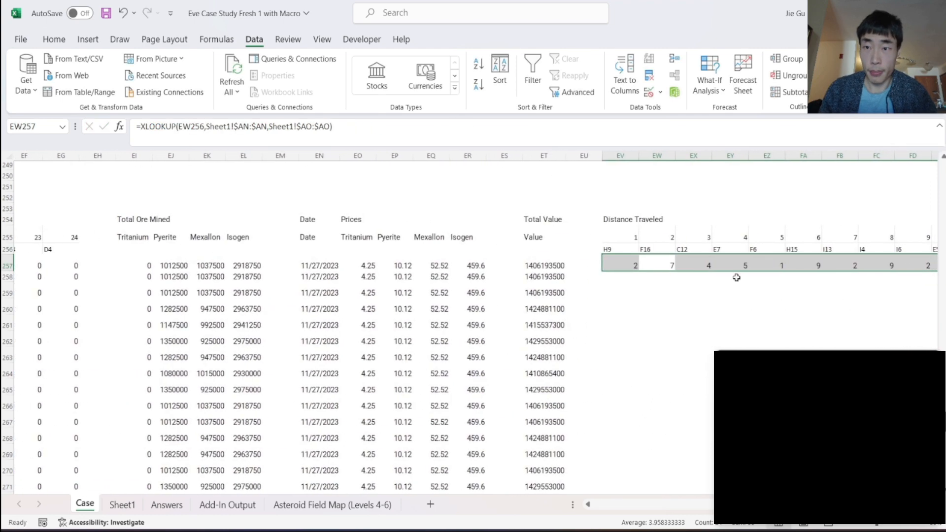
left_click(622, 266)
left_click_drag(637, 273, 847, 274)
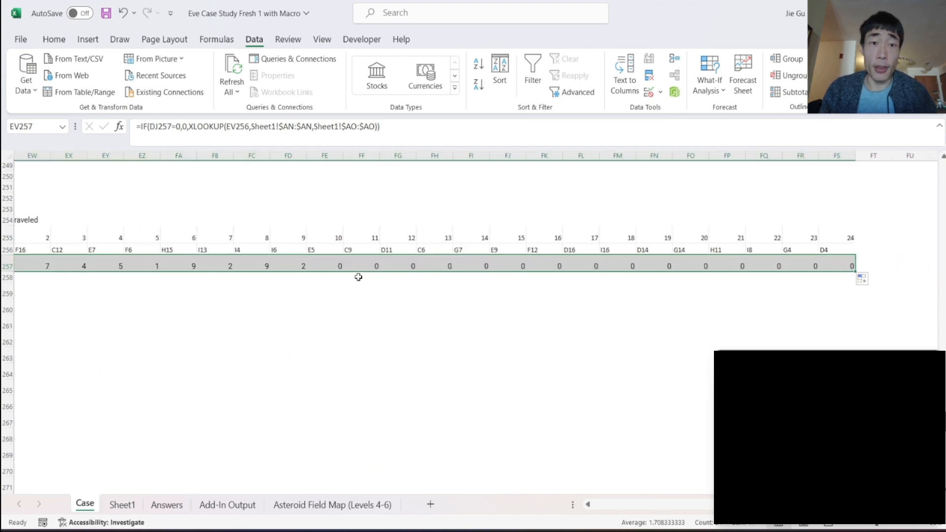
left_click_drag(854, 272, 856, 429)
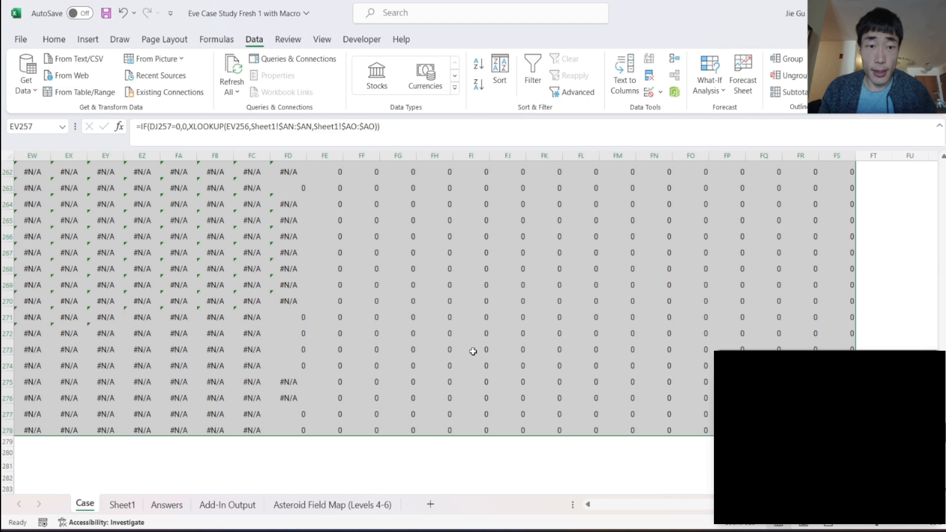
scroll(473, 352, "left", 5)
scroll(473, 351, "up", 5)
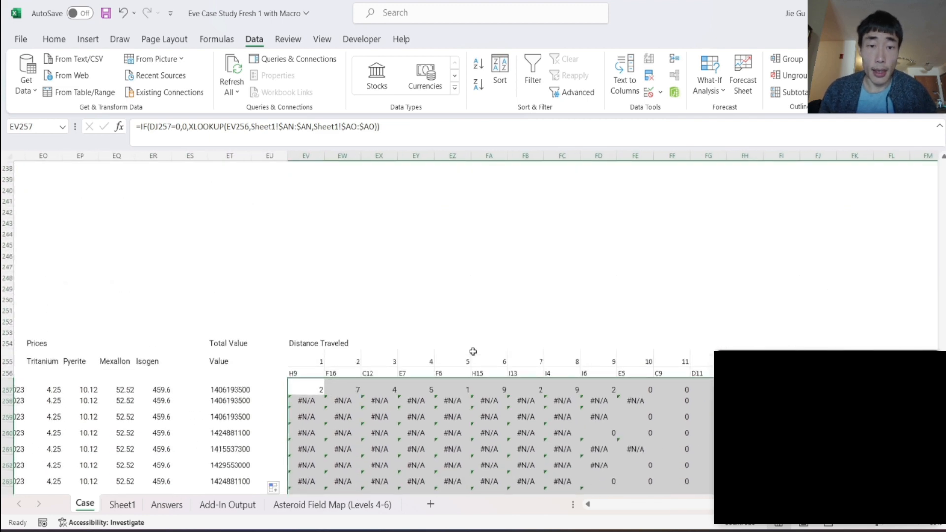
scroll(473, 351, "down", 1)
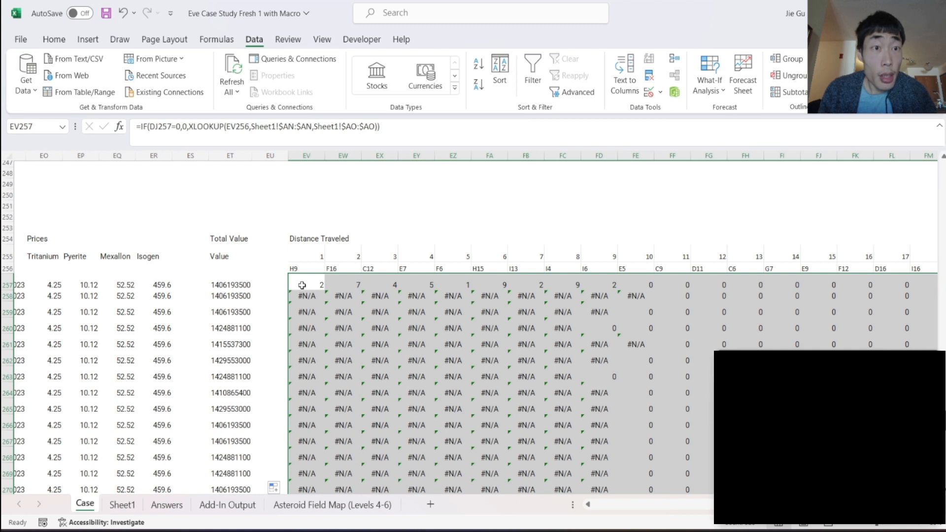
- Lock the row of the XLOOKUP's lookup value in EV257 as EV$256
left_click(302, 285)
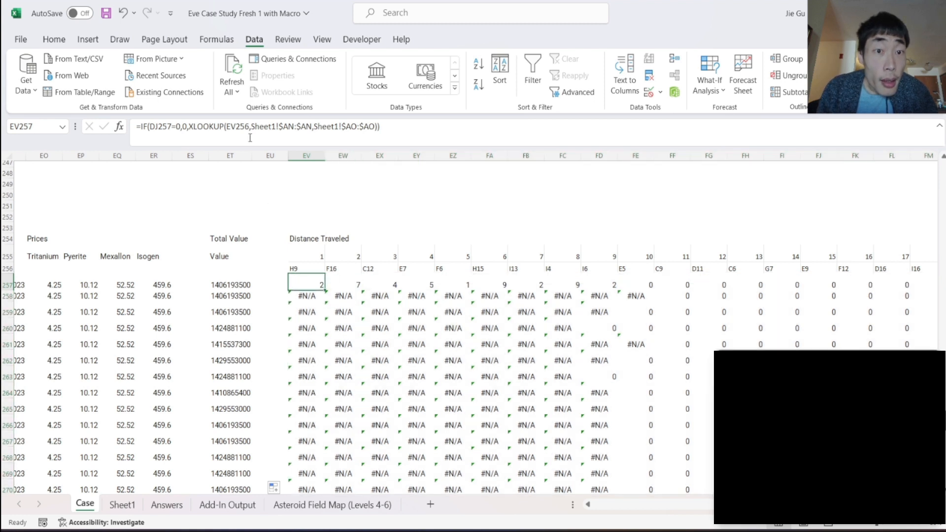
left_click(227, 127)
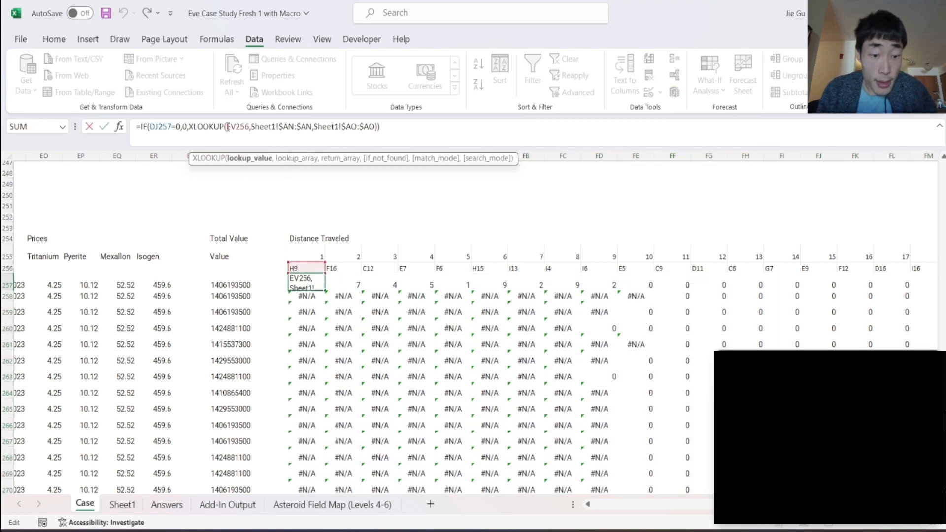
type("$")
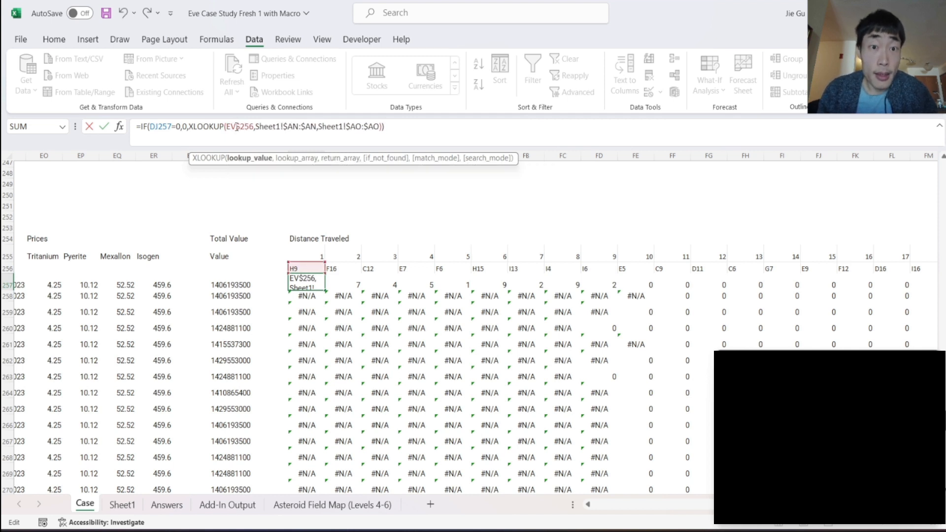
key("Return")
- Fill the row-locked formula from EV257 across to FS257 and down through row 278 of the Distance Traveled block
left_click(295, 286)
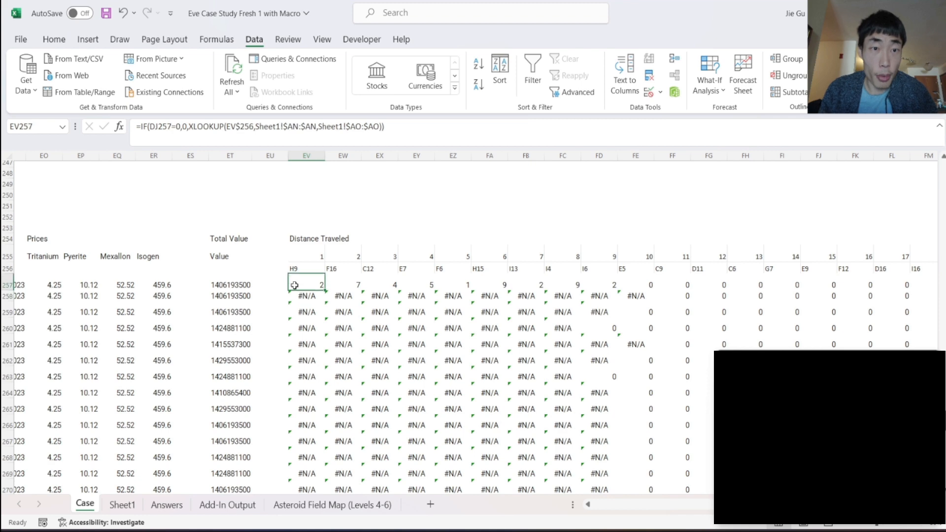
left_click_drag(324, 292, 880, 278)
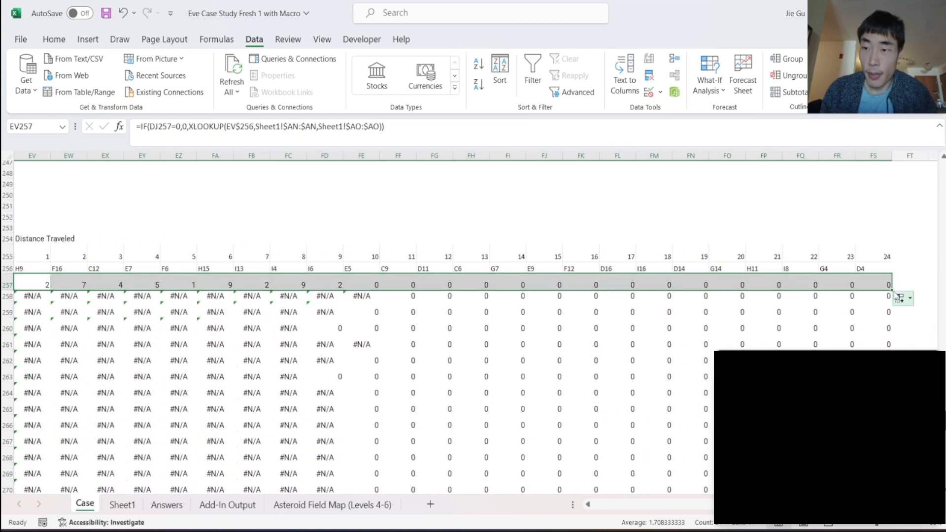
double_click(891, 290)
scroll(463, 370, "down", 5)
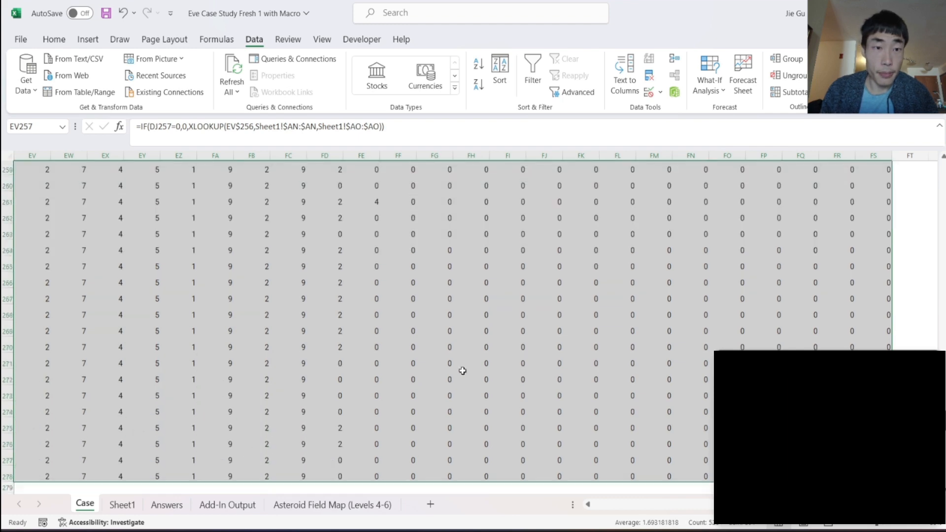
scroll(463, 370, "up", 4)
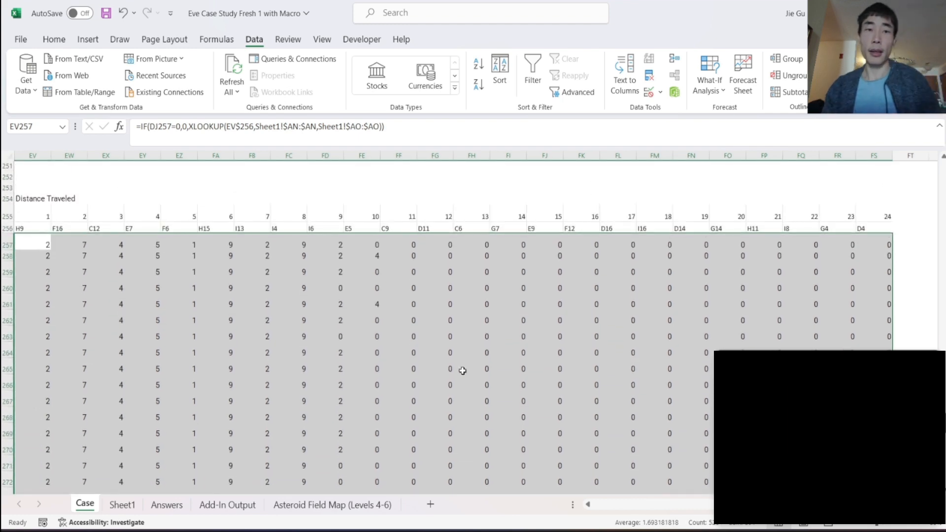
scroll(463, 371, "left", 1)
scroll(463, 370, "right", 3)
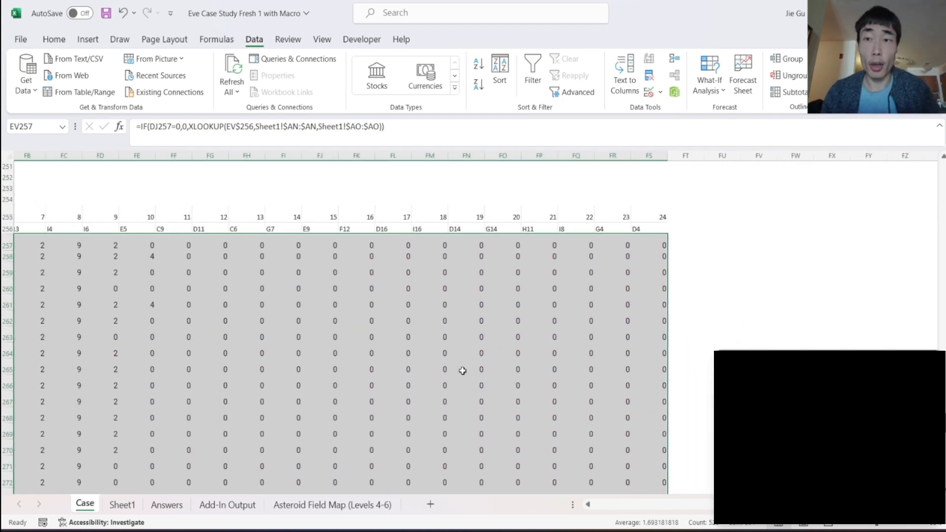
- Enter the heading "Total Distance Traveled" in FU254 and the column label "Distance" in FU255
left_click(699, 202)
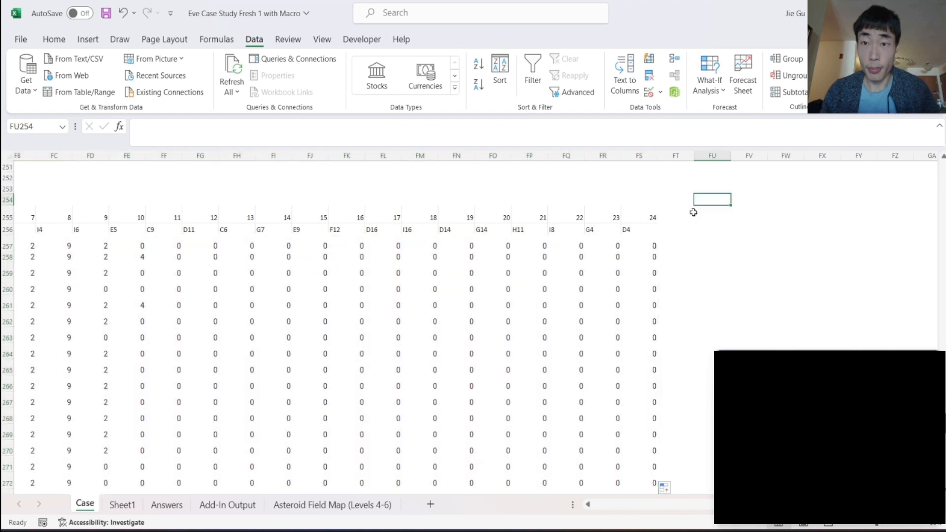
type("Total Distan")
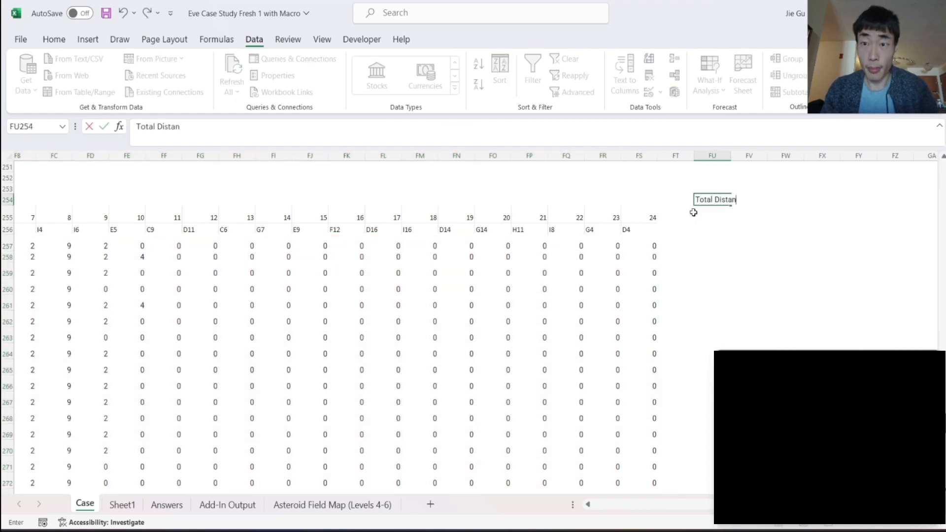
type("ce Traveled")
key("Return")
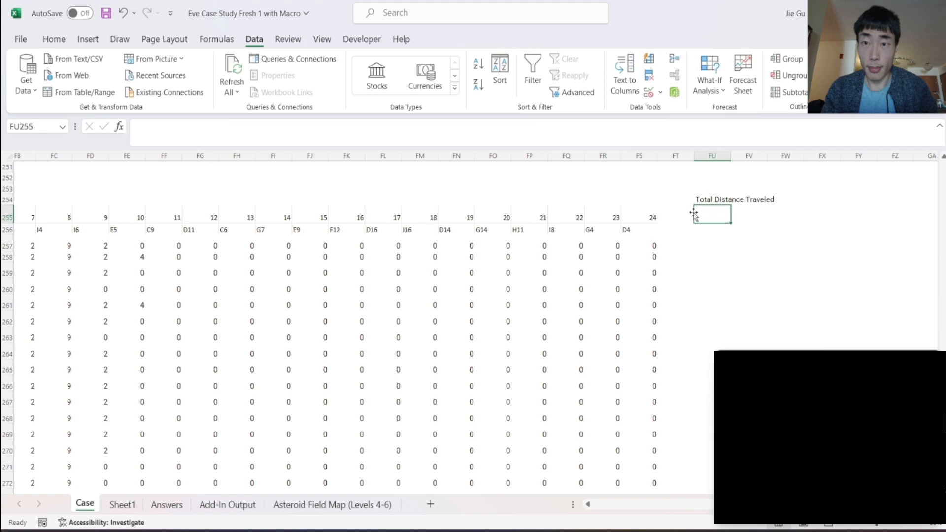
type("Total")
key("BackSpace")
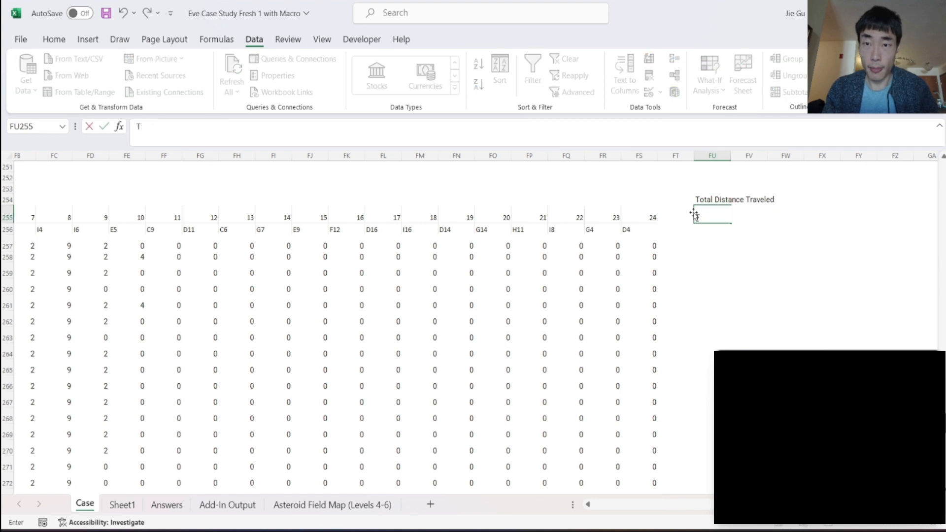
type("Distance")
key("Return")
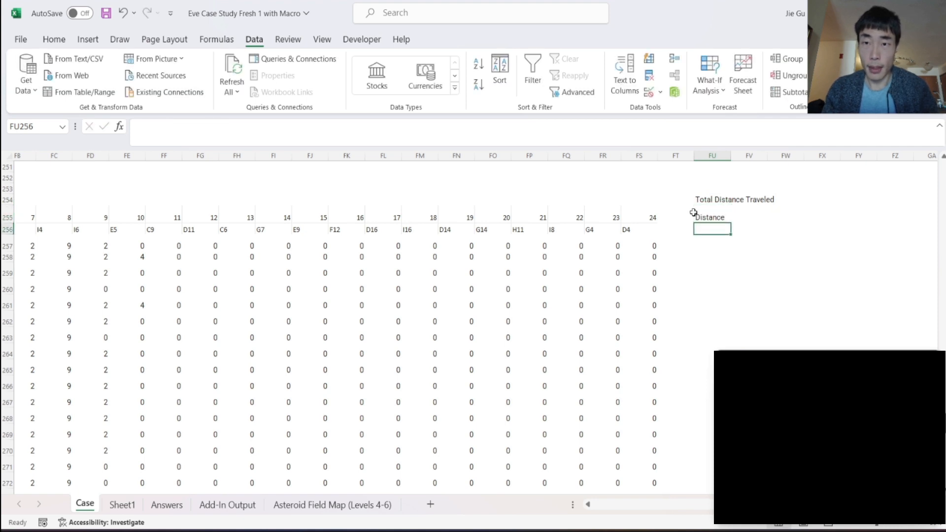
- Sum the distances with =SUM(EV257:FS257) in FU257 and fill the formula down column FU for all games
key("Return")
type("=SUM(")
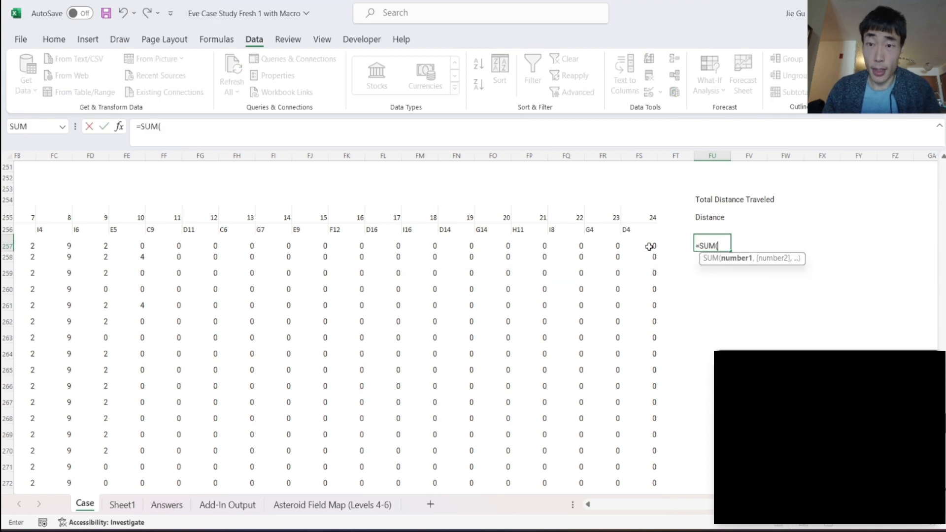
left_click_drag(649, 246, 78, 243)
key("Return")
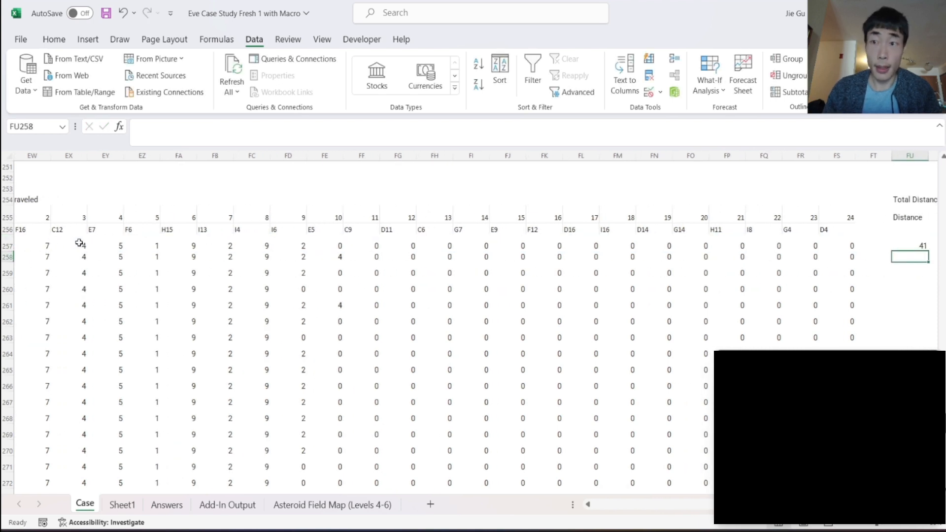
left_click(689, 205)
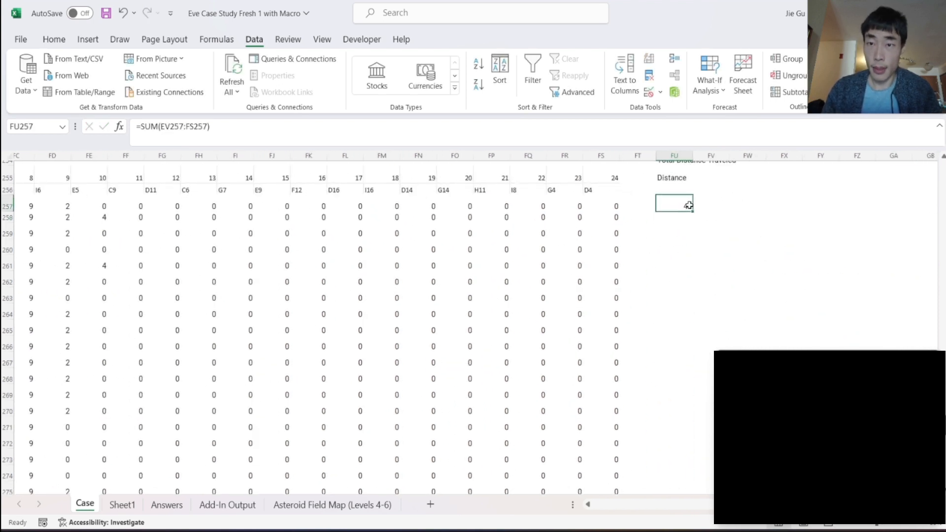
left_click_drag(692, 211, 672, 209)
scroll(761, 189, "up", 8)
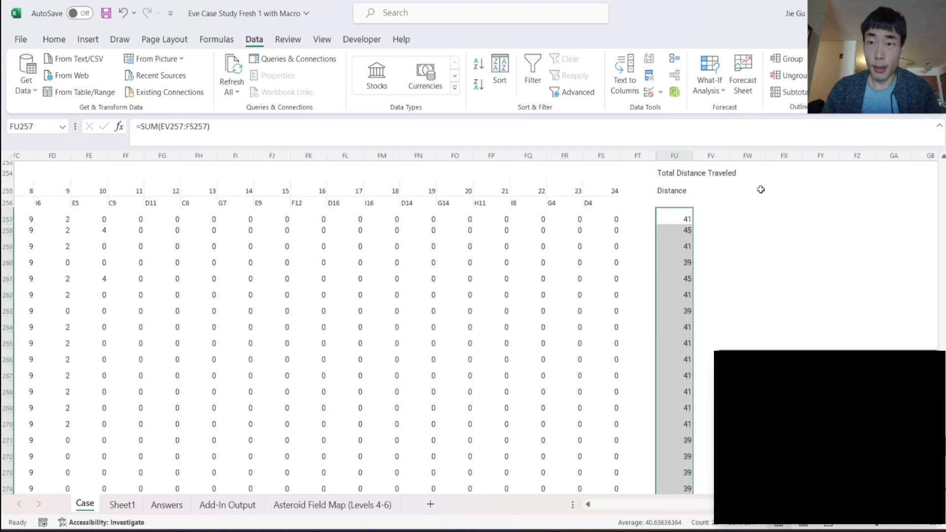
- Enter the heading "Final Answer" in FV254 and the column label "Answer" in FV255
scroll(737, 209, "left", 6)
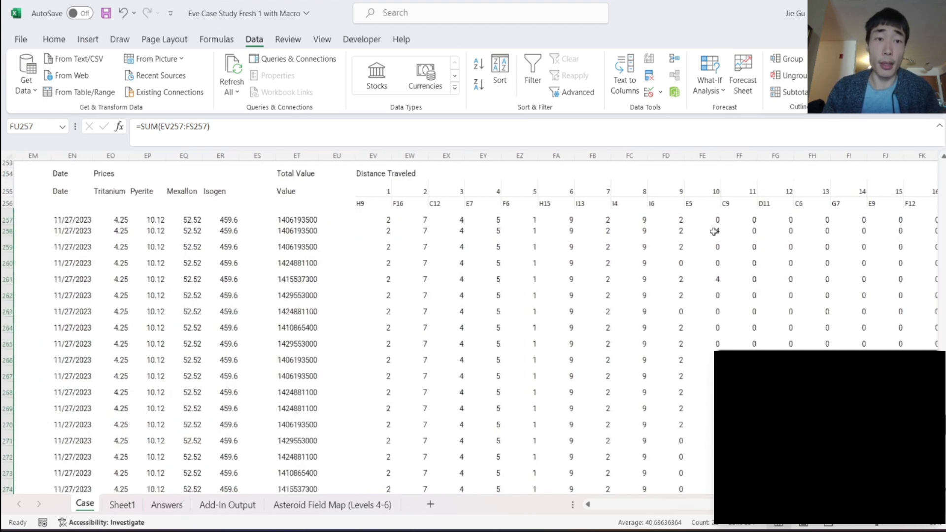
left_click(327, 193)
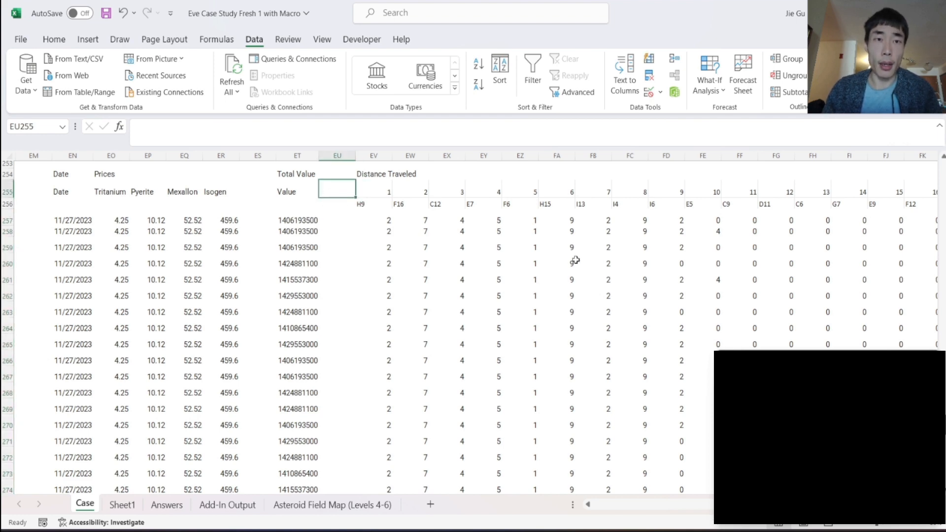
scroll(576, 260, "right", 10)
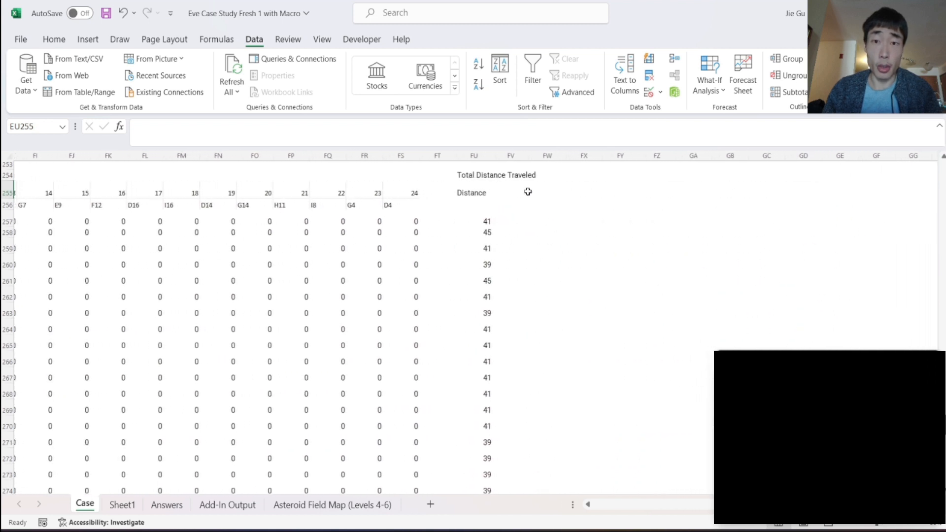
left_click(510, 176)
type("Final Answer")
key("Return")
key("Return")
type("A")
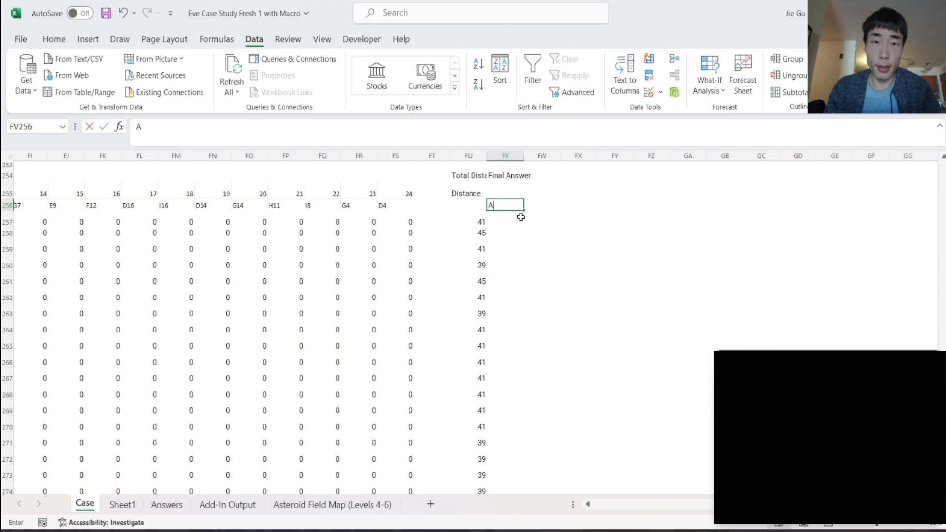
key("BackSpace")
left_click(502, 193)
type("Answer")
key("Return")
key("Return")
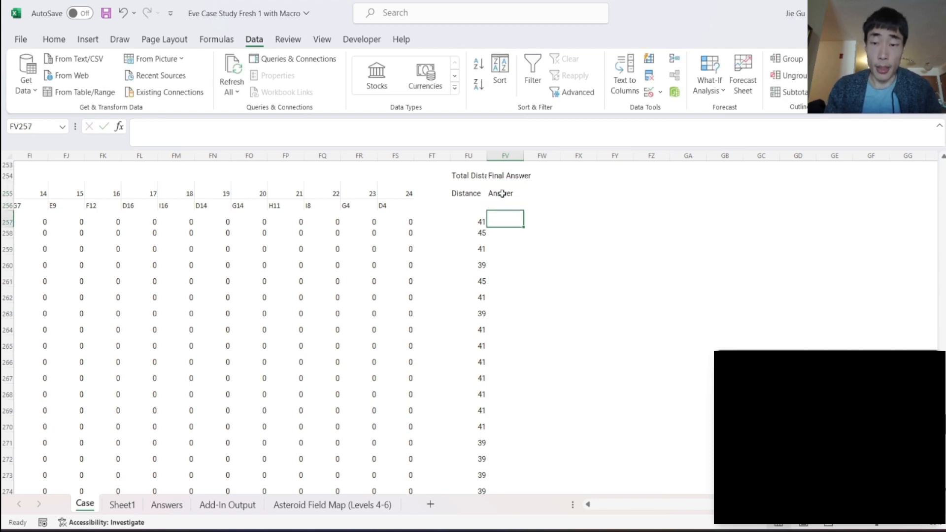
- In FV257, build a formula that converts the total value to millions and subtracts the total distance: =(ET257/1000000)-FU257
type("=")
scroll(502, 194, "left", 8)
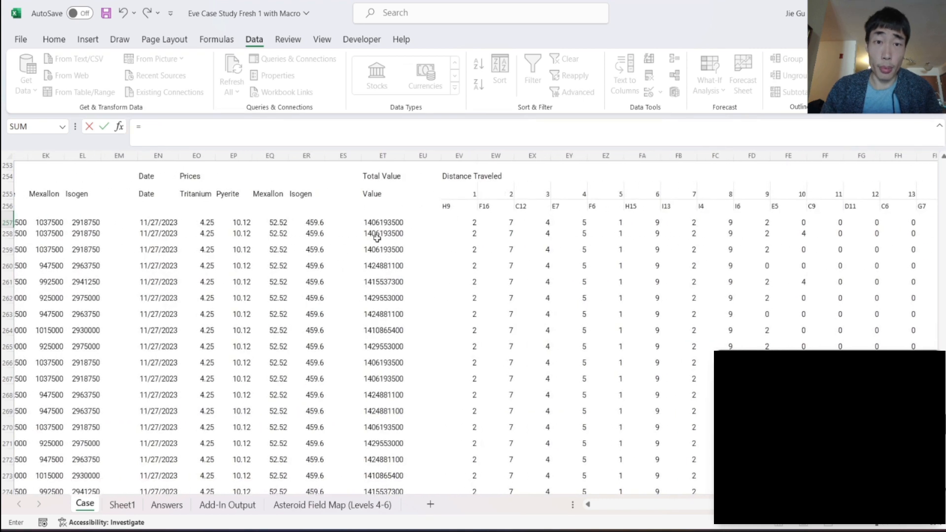
left_click(367, 222)
left_click(235, 127)
type("/100000")
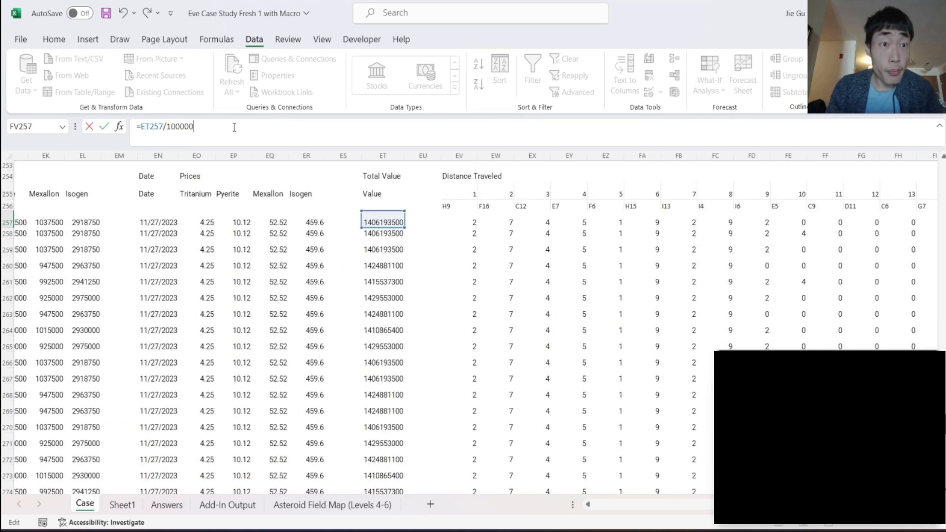
type("0")
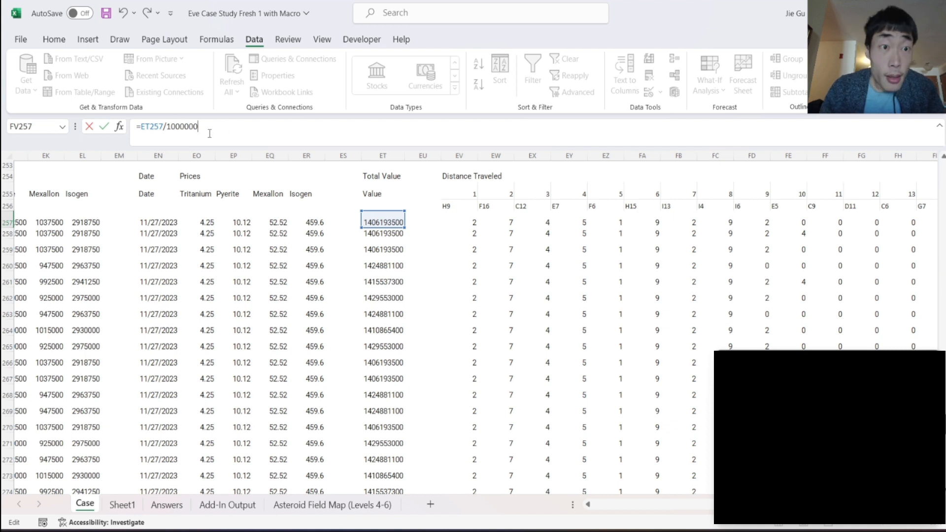
left_click(142, 127)
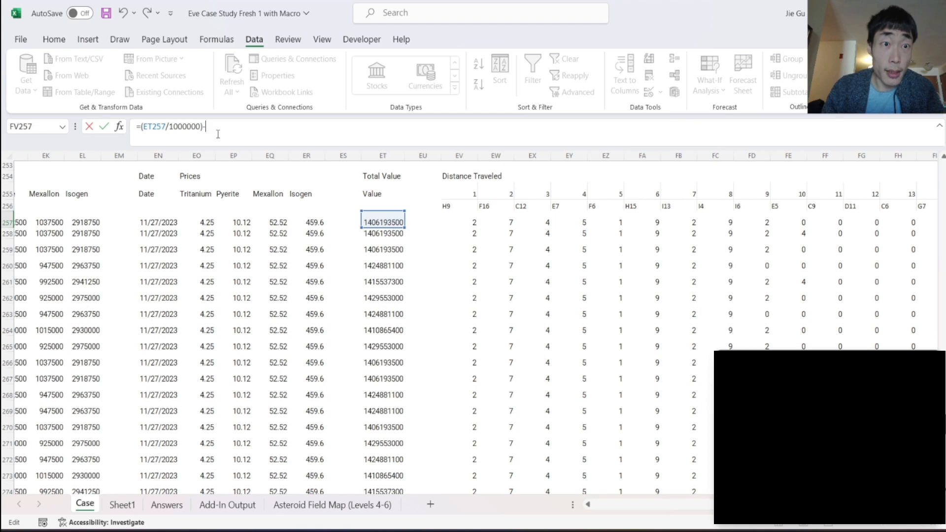
scroll(501, 268, "right", 8)
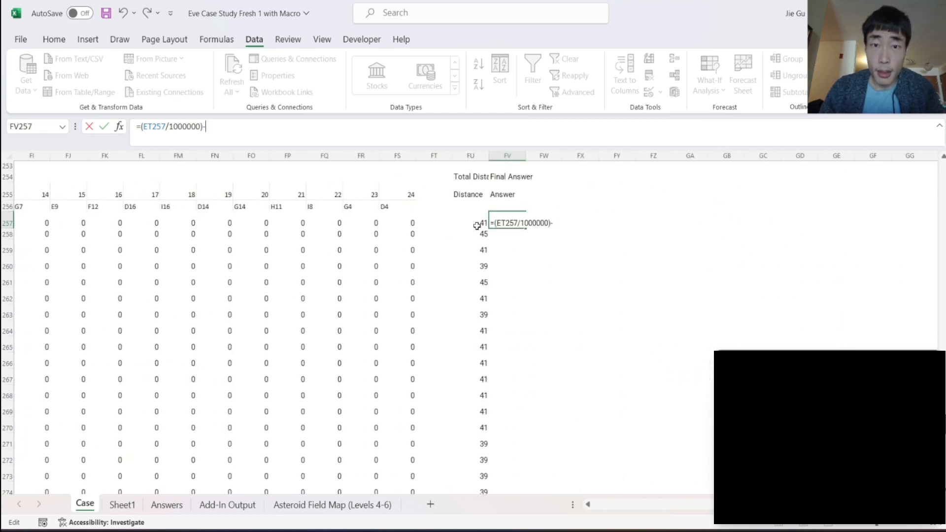
left_click(474, 224)
- Wrap the FV257 formula in ROUND with 0 decimals, giving =ROUND((ET257/1000000)-FU257,0)
left_click(142, 126)
type("ROUN")
key("Tab")
type(",0)")
key("Return")
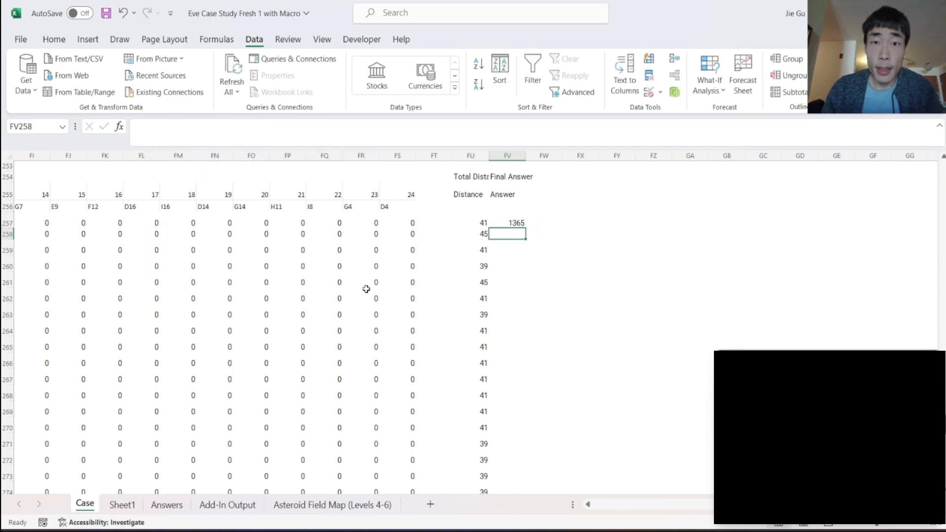
- Check the FV257 result against the Example6 answer and fill its formula down column FV through row 278
scroll(366, 289, "left", 20)
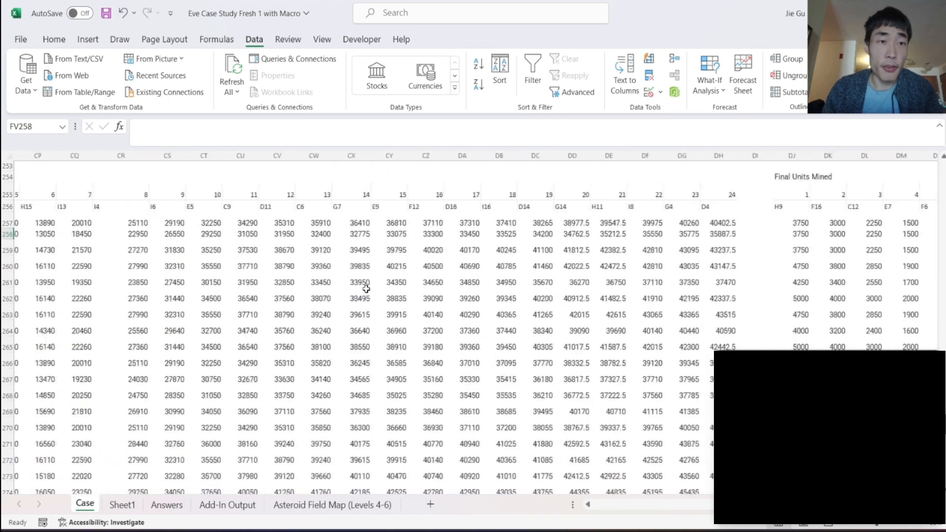
scroll(366, 290, "left", 10)
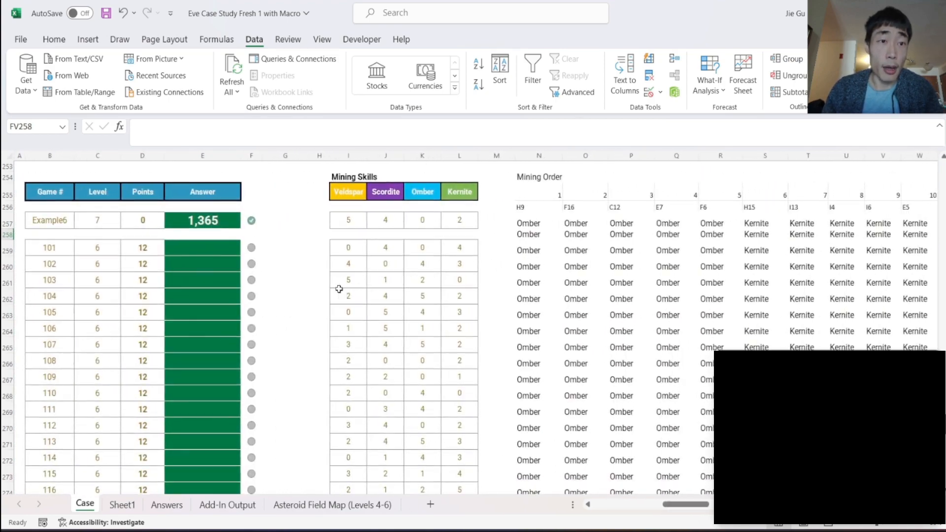
scroll(697, 256, "right", 20)
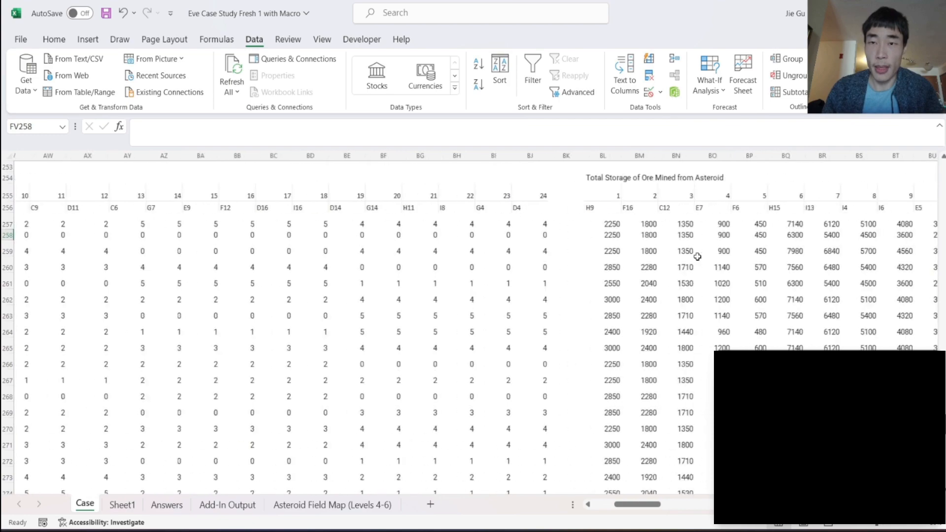
scroll(697, 256, "right", 20)
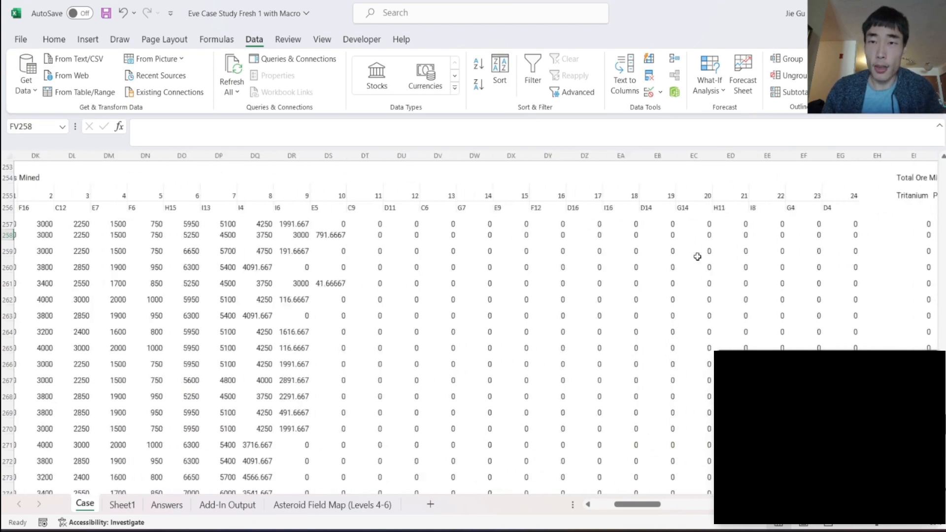
scroll(697, 257, "right", 20)
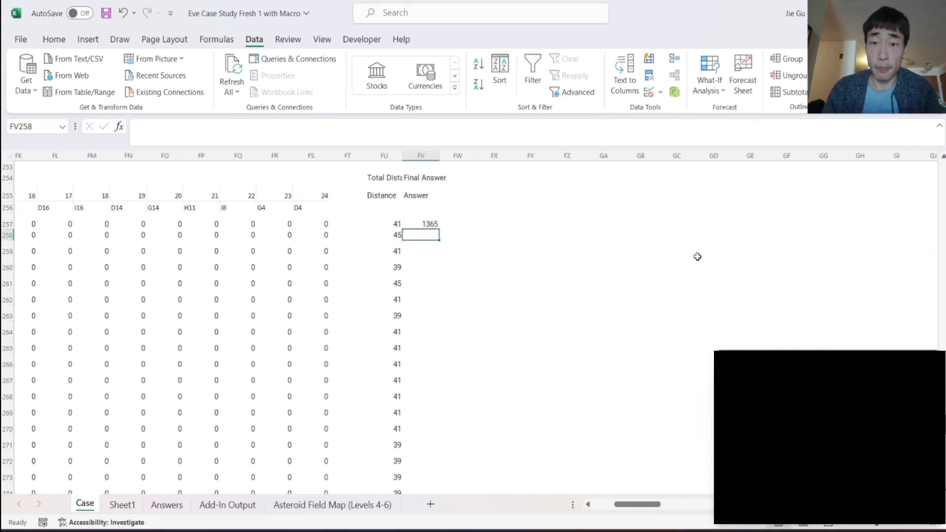
left_click(436, 225)
left_click_drag(440, 228, 445, 467)
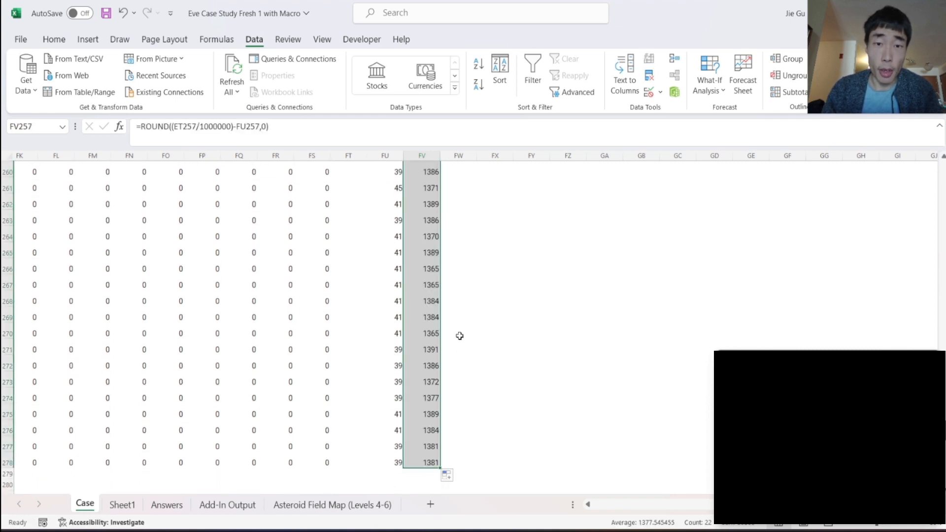
- Copy the final answers in FV259:FV278 and paste them as values into the Level 6 Answer column starting at E259
left_click(435, 387)
key("ctrl+shift+Down")
key("ctrl+c")
scroll(434, 390, "left", 8)
scroll(435, 389, "left", 20)
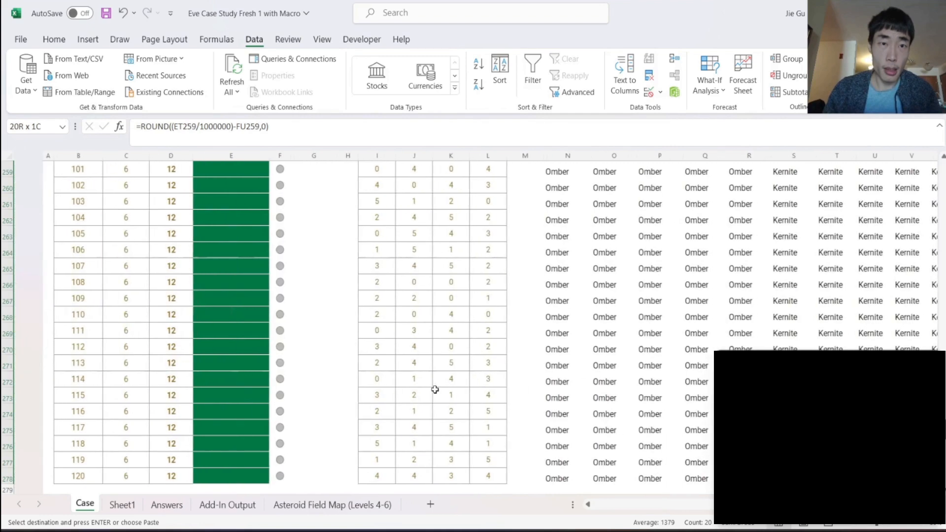
scroll(435, 390, "left", 2)
scroll(434, 390, "up", 3)
left_click(190, 278)
right_click(189, 278)
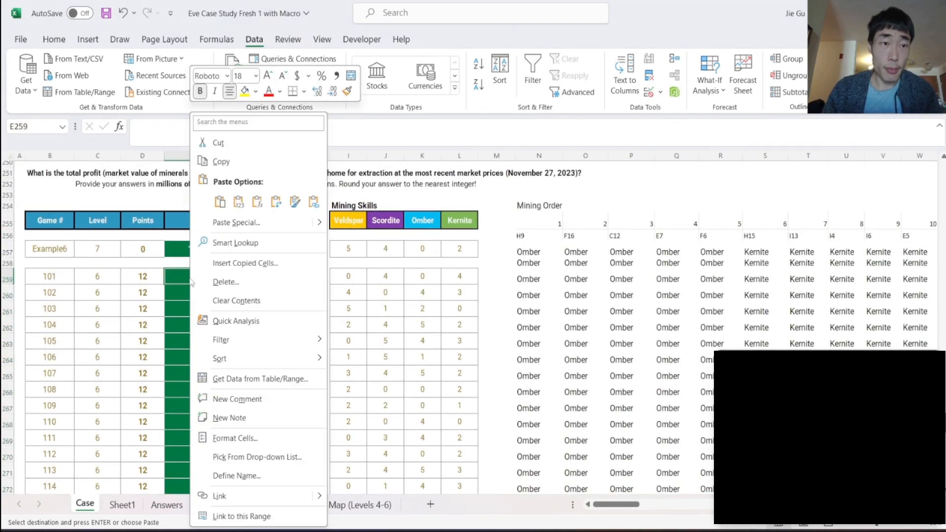
left_click(266, 202)
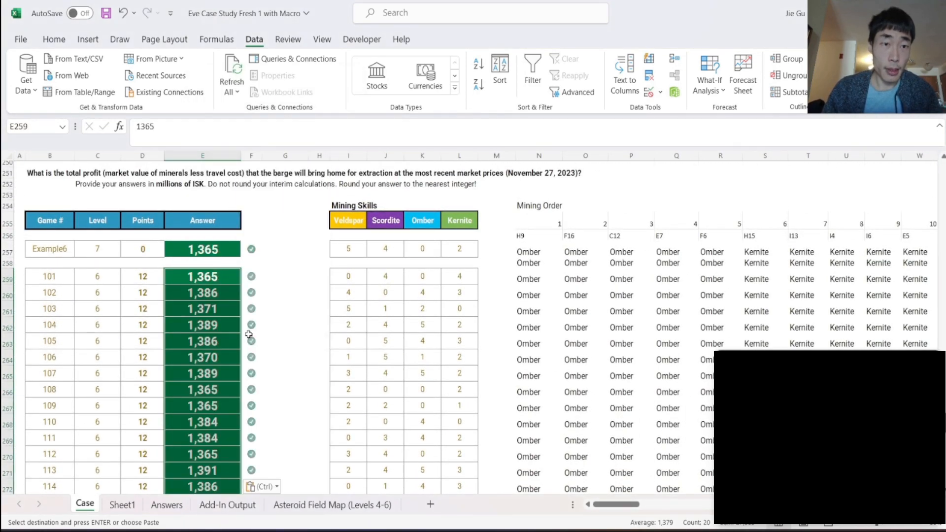
- Review the completed Level 6 answers and examine the Level 7 instructions, required T#G# answer format, mining skills and mining allowance tables
scroll(249, 335, "up", 20)
scroll(248, 335, "up", 20)
scroll(248, 334, "down", 20)
scroll(249, 335, "down", 20)
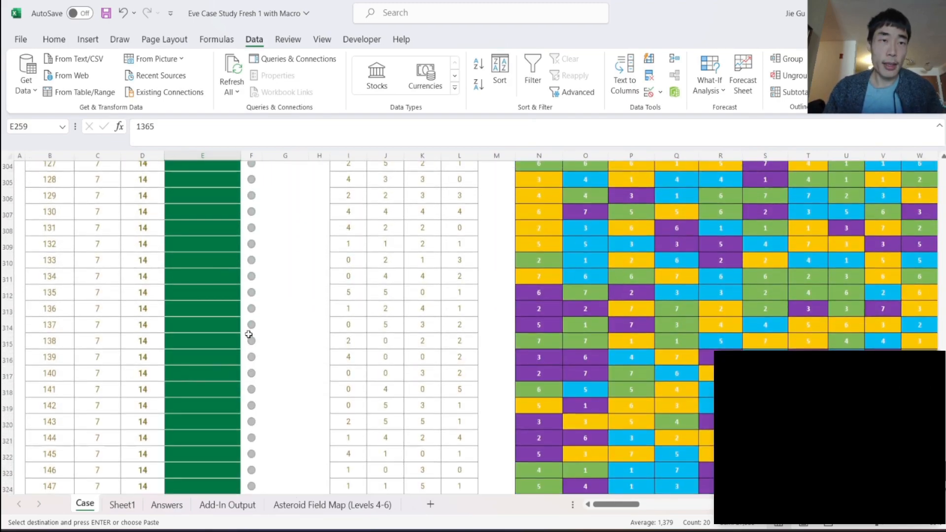
scroll(248, 335, "up", 6)
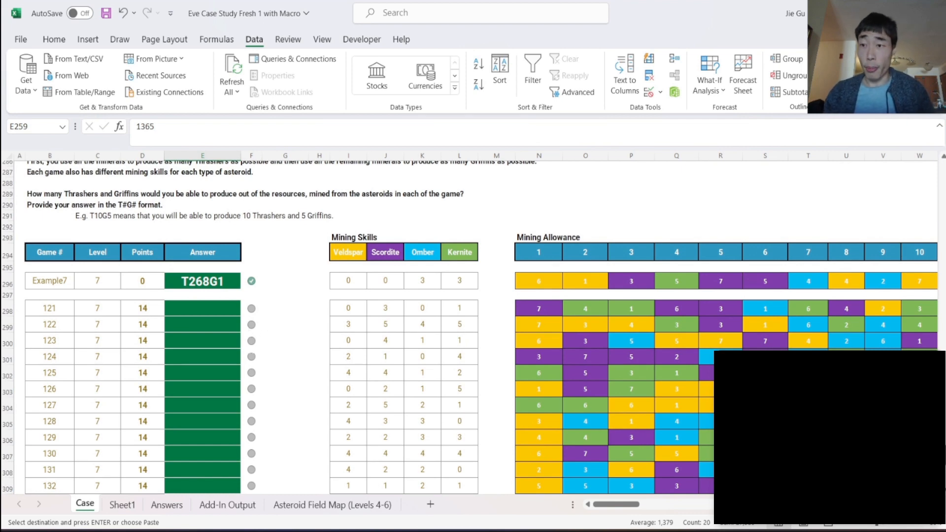
scroll(338, 327, "up", 5)
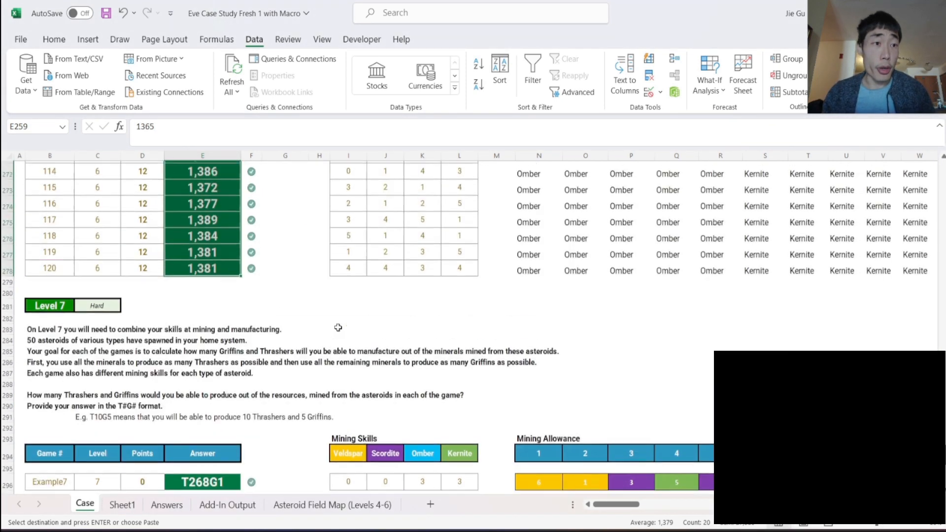
key("ctrl+v")
scroll(338, 328, "down", 1)
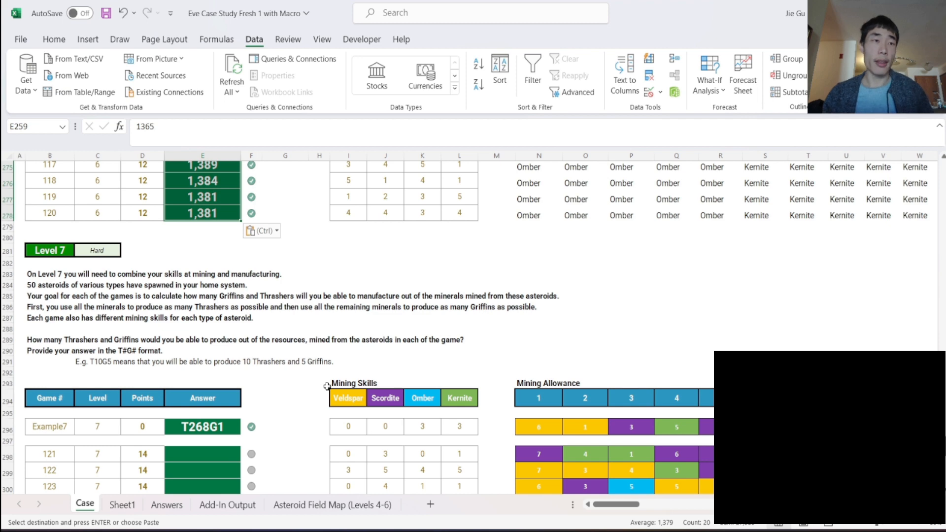
scroll(327, 386, "up", 2)
scroll(326, 386, "down", 3)
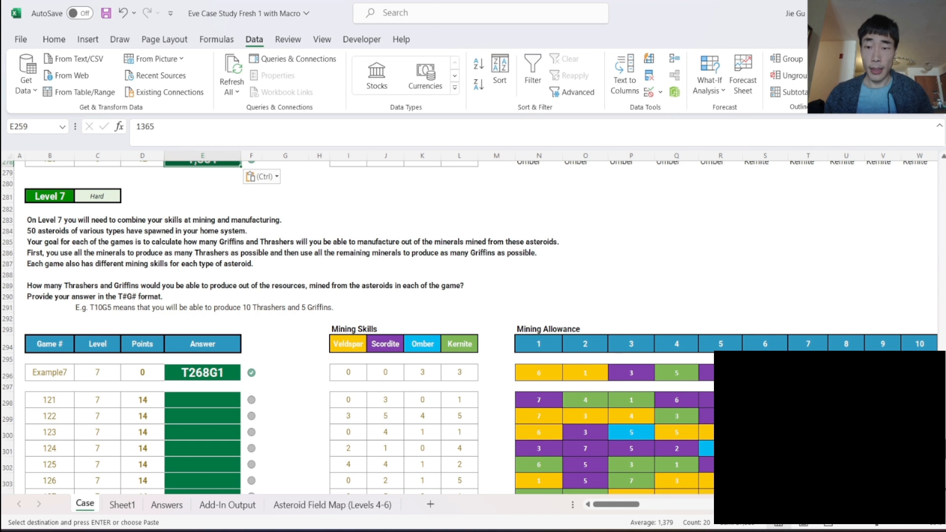
mouse_move(720, 530)
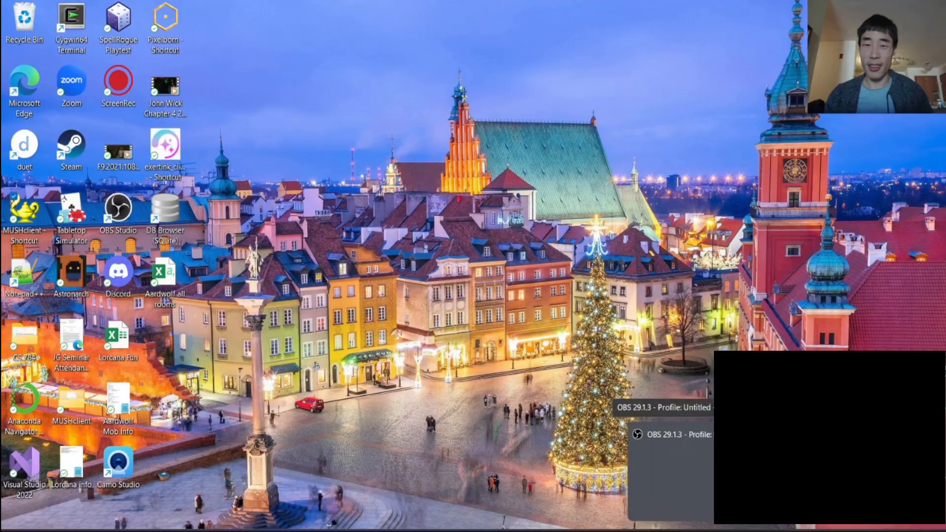
left_click(709, 488)
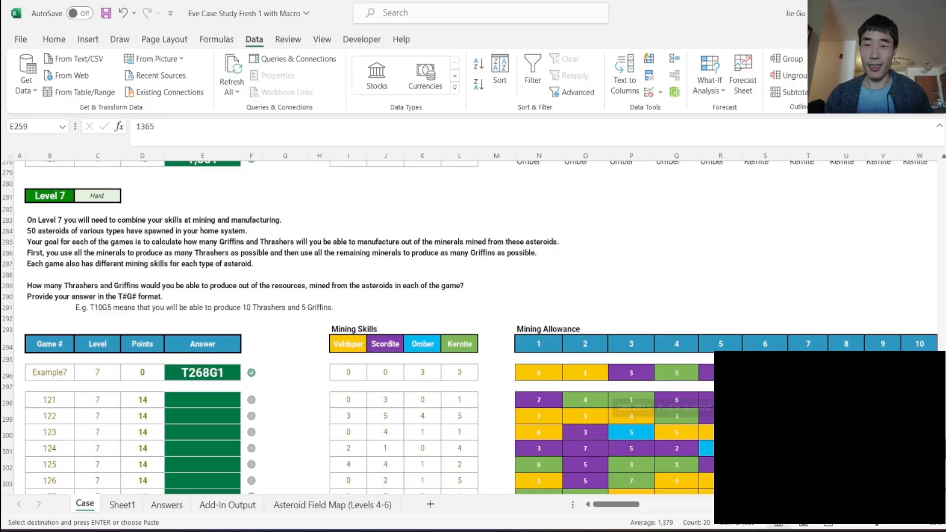